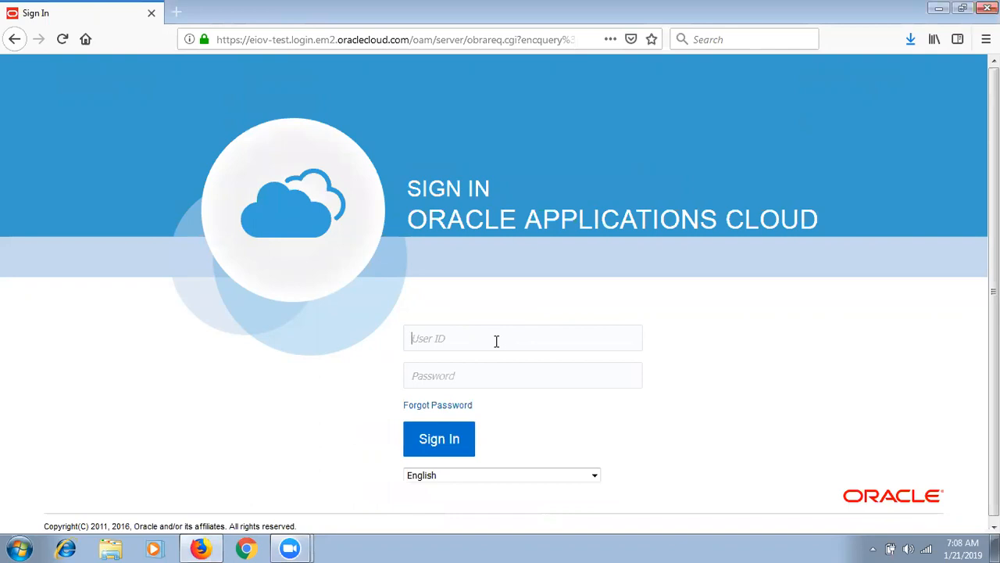
- Sign in with the user ID and password, declining to save the login in Firefox
type("SEP_User1")
key("Tab")
type("********")
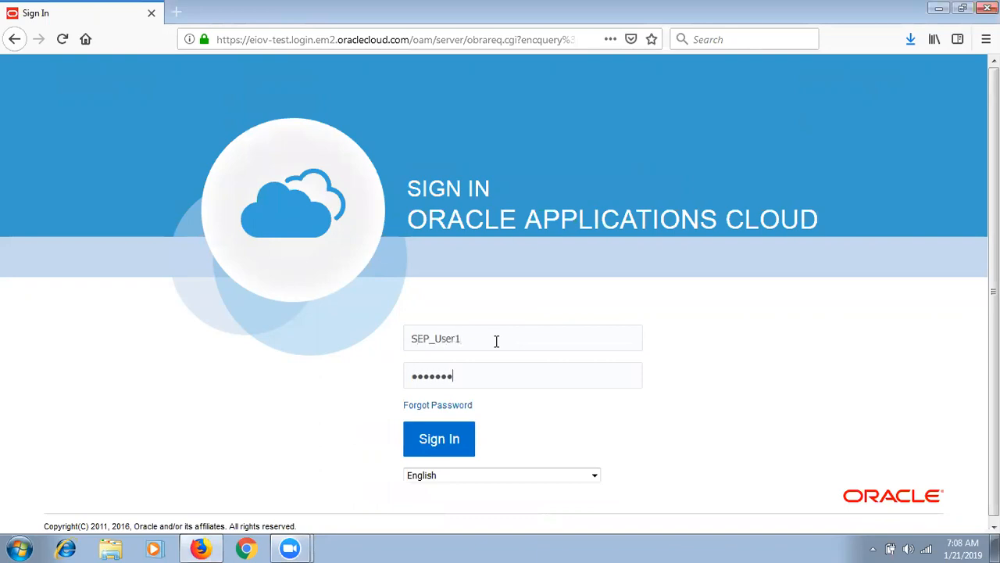
type("***")
left_click(438, 444)
left_click(336, 166)
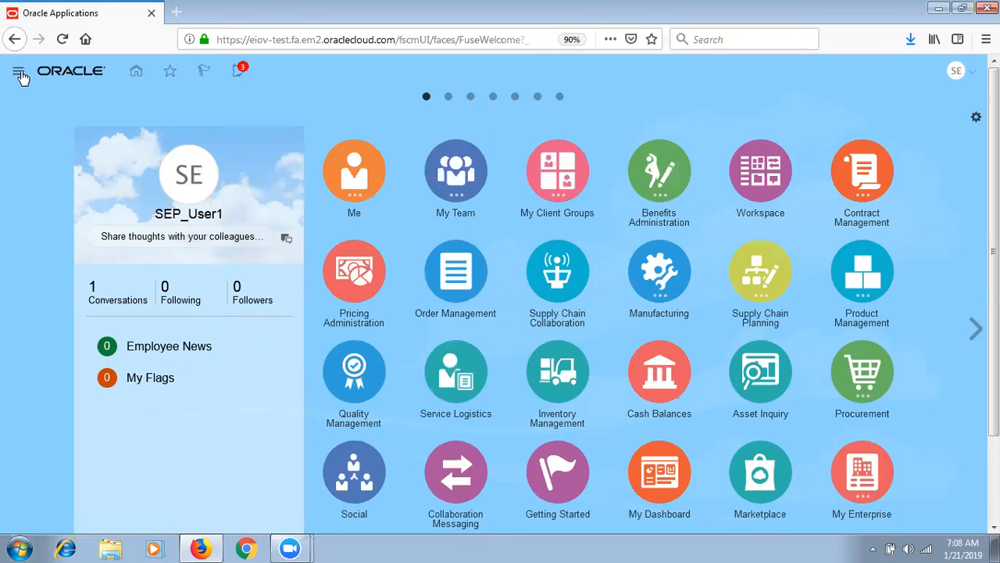
- Start a new sales order in Order Management for customer SEP_Test Customer 1
left_click(21, 76)
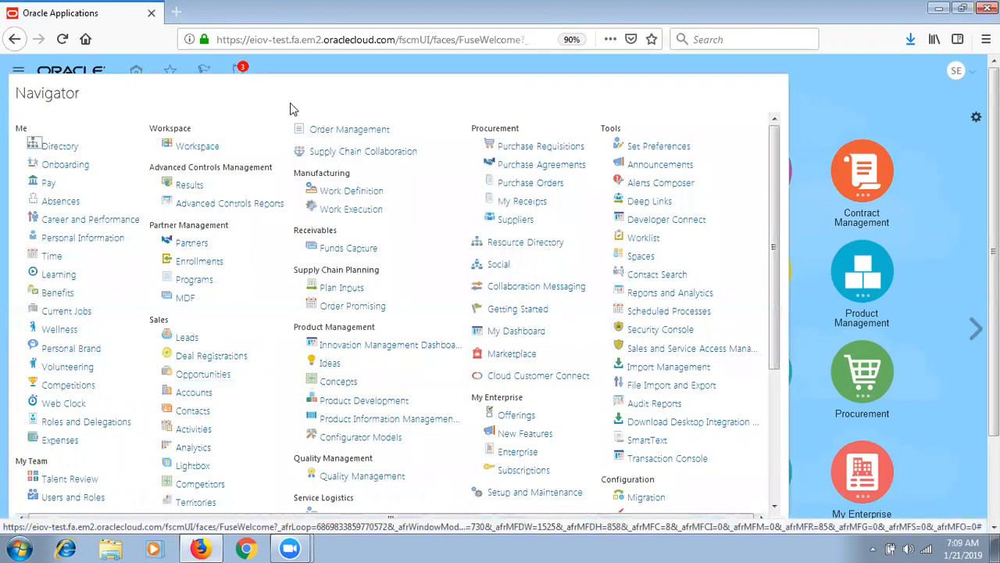
left_click(342, 133)
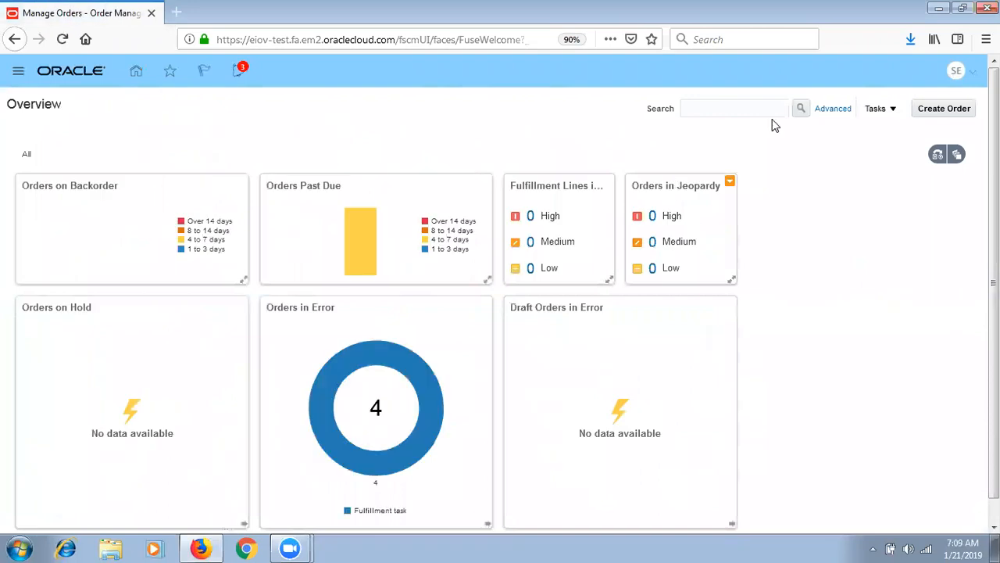
left_click(947, 111)
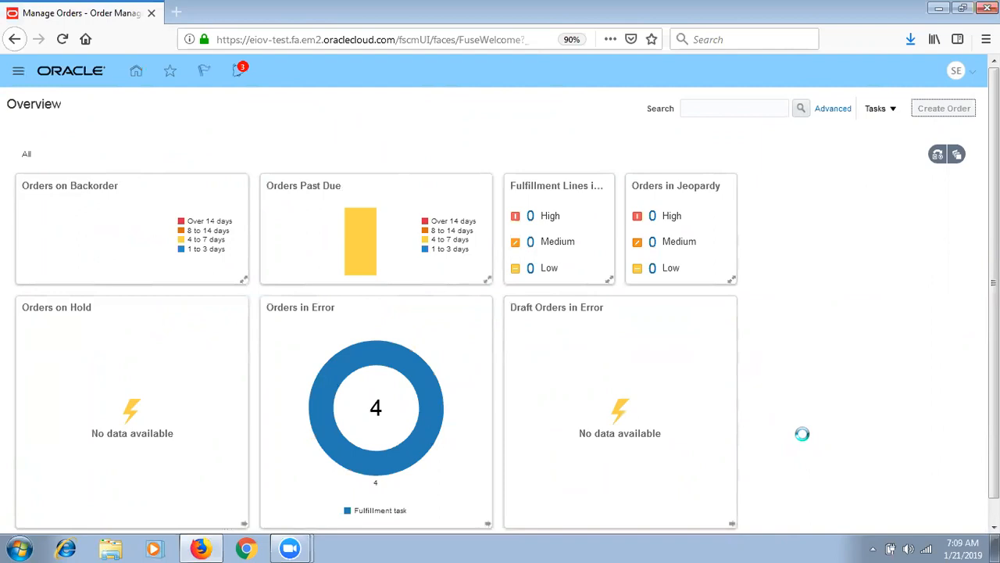
left_click(305, 185)
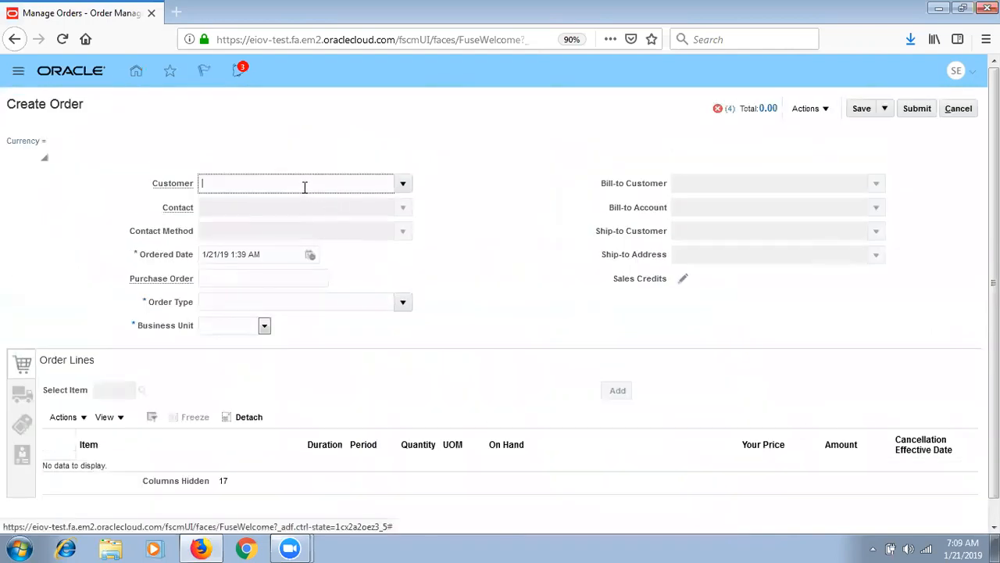
type("SEF")
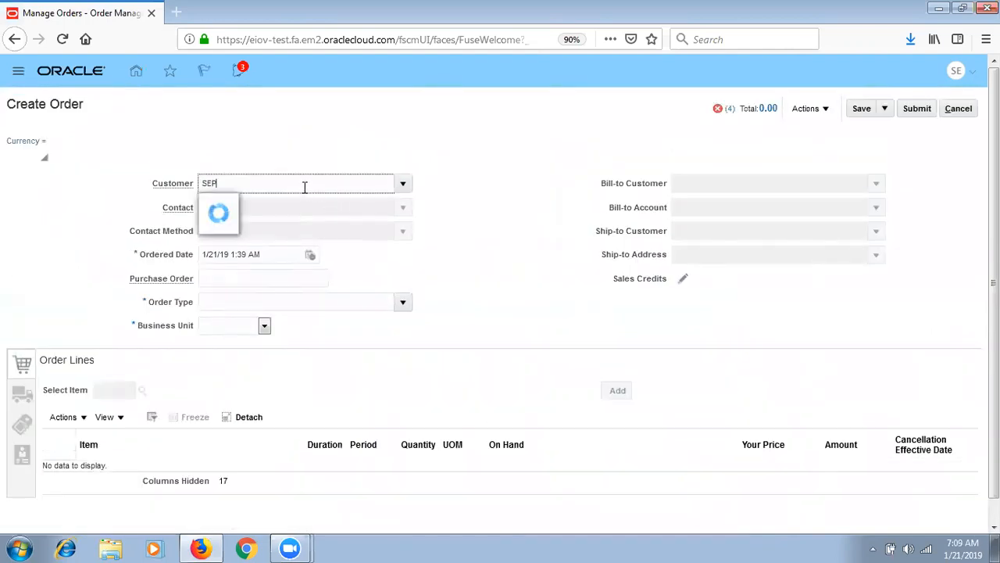
left_click(271, 205)
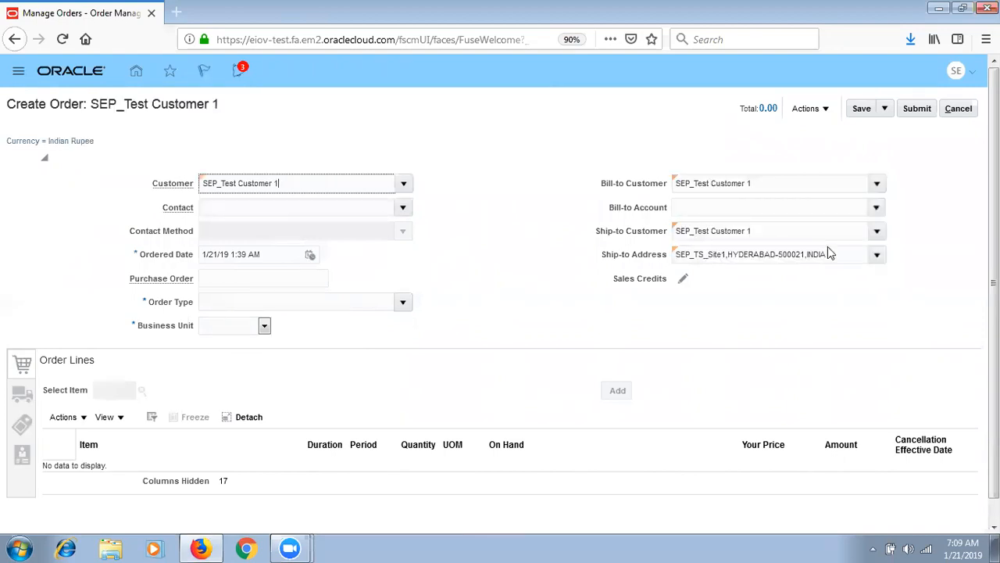
- Set order type Test, business unit SEP_South BU, and the customer's bill-to account
left_click(404, 303)
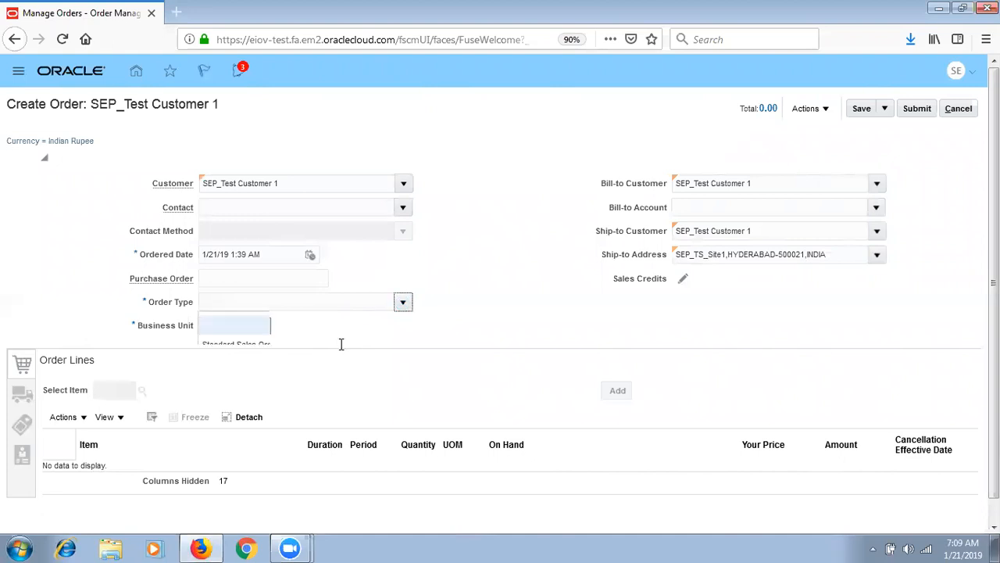
left_click(297, 365)
left_click(241, 329)
left_click(232, 372)
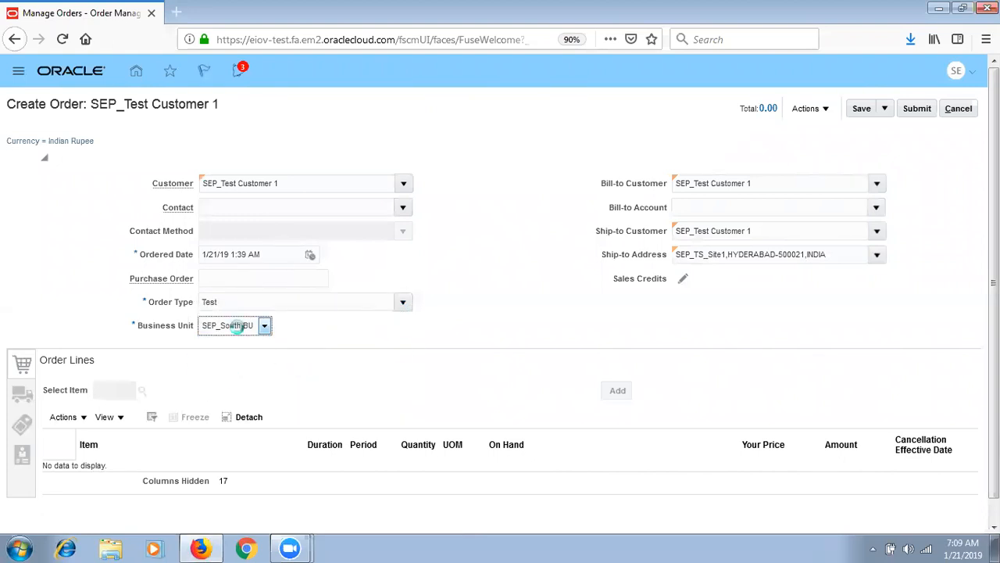
left_click(876, 207)
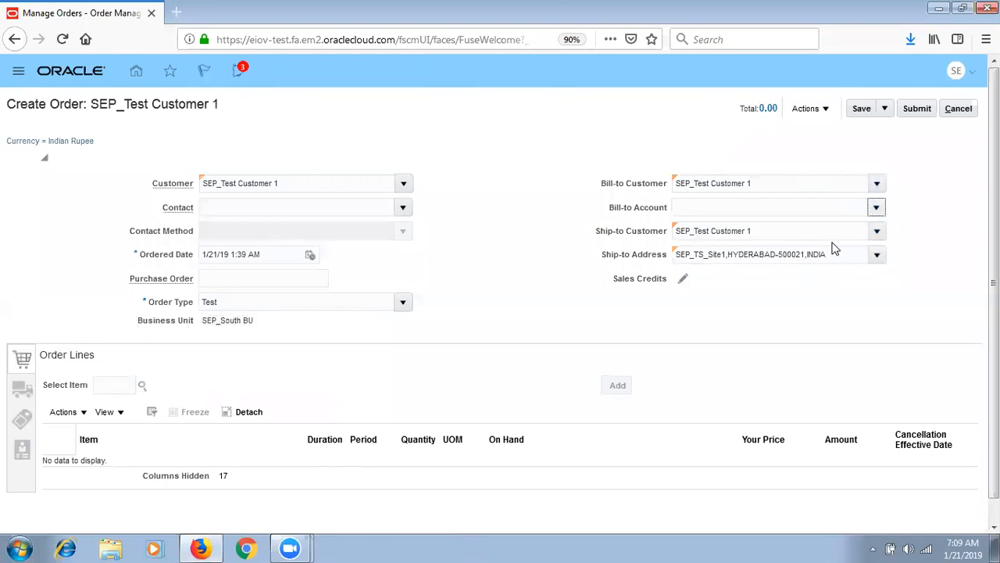
left_click(796, 230)
- Add SEP_Back to Back Buy Item as an order line
left_click(124, 383)
type("SEP_B")
key("Tab")
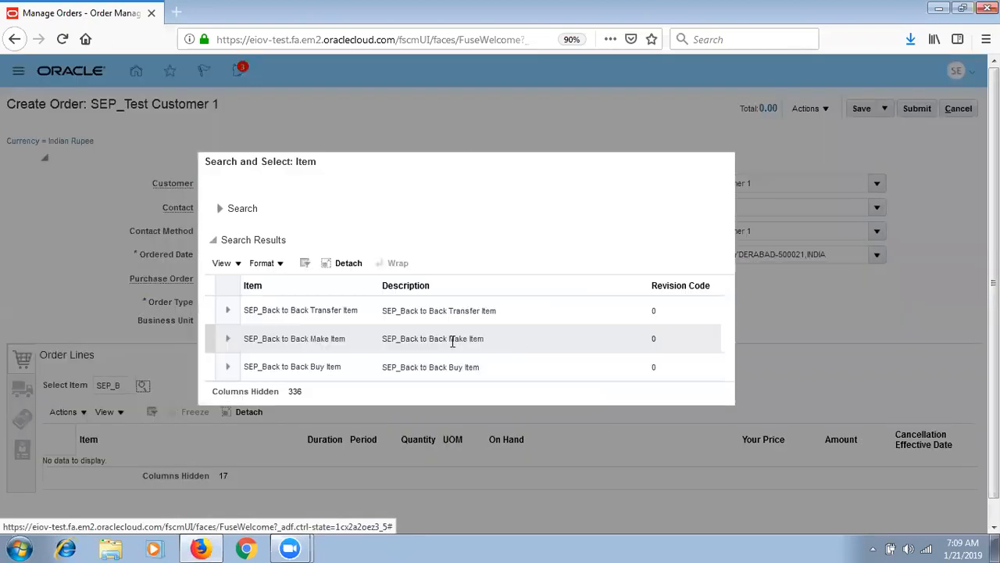
left_click(429, 362)
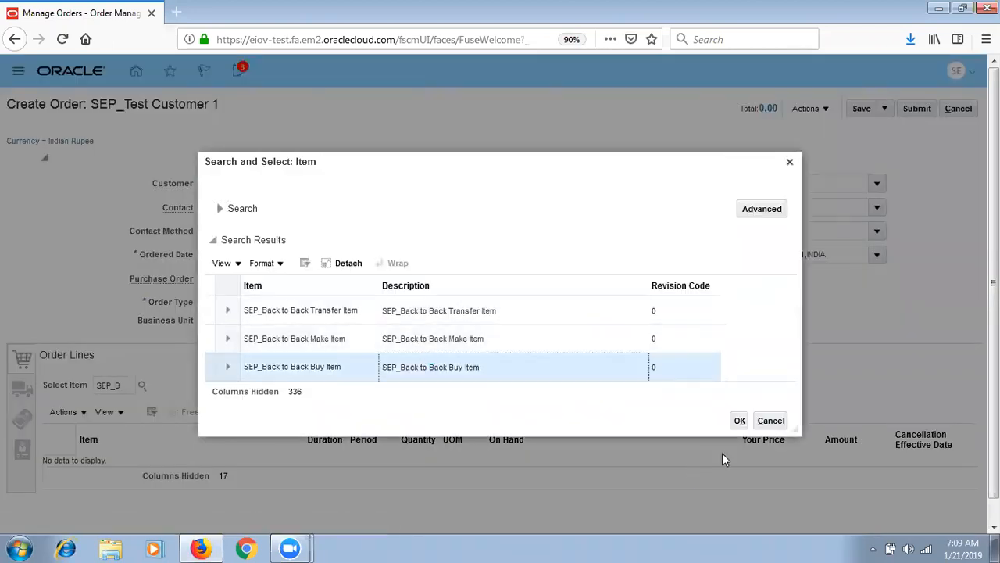
left_click(739, 421)
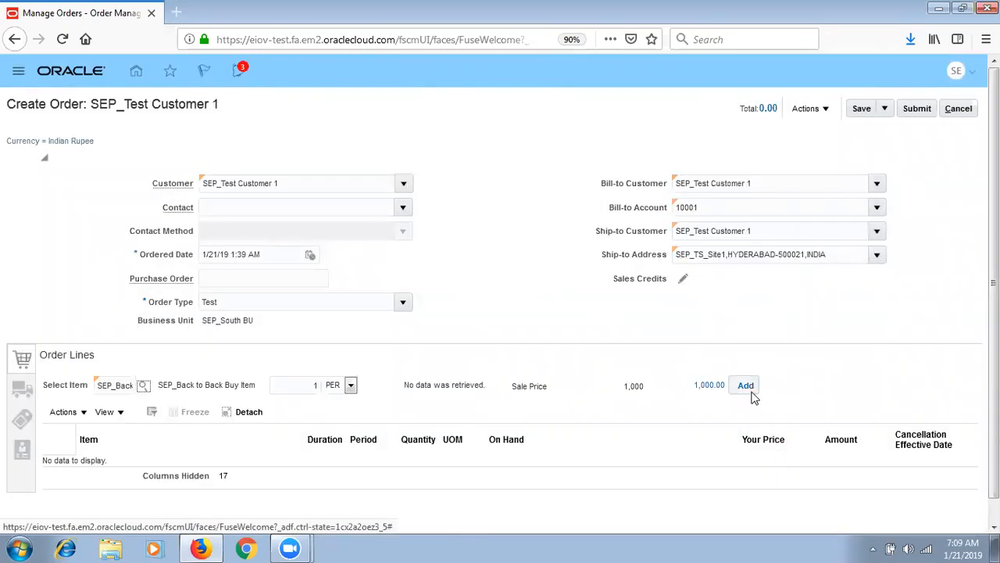
left_click(747, 385)
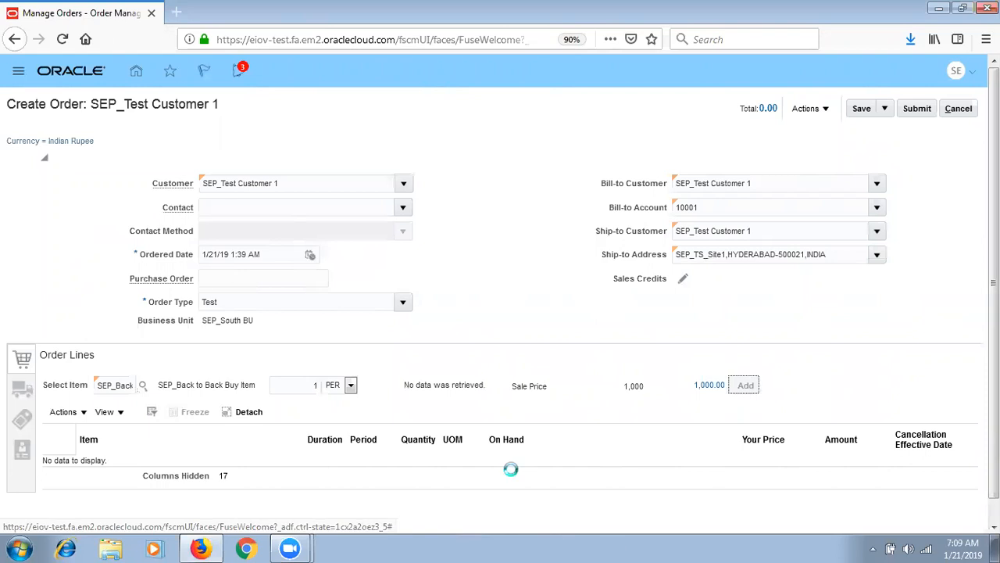
- Set the shipment supply warehouse to SEP_HYD_INV
left_click(28, 391)
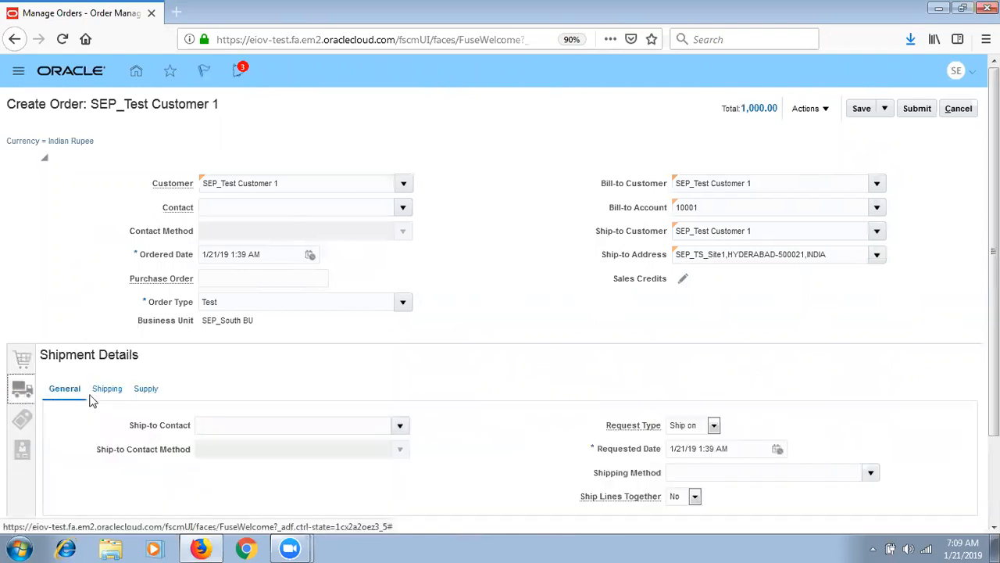
left_click(143, 389)
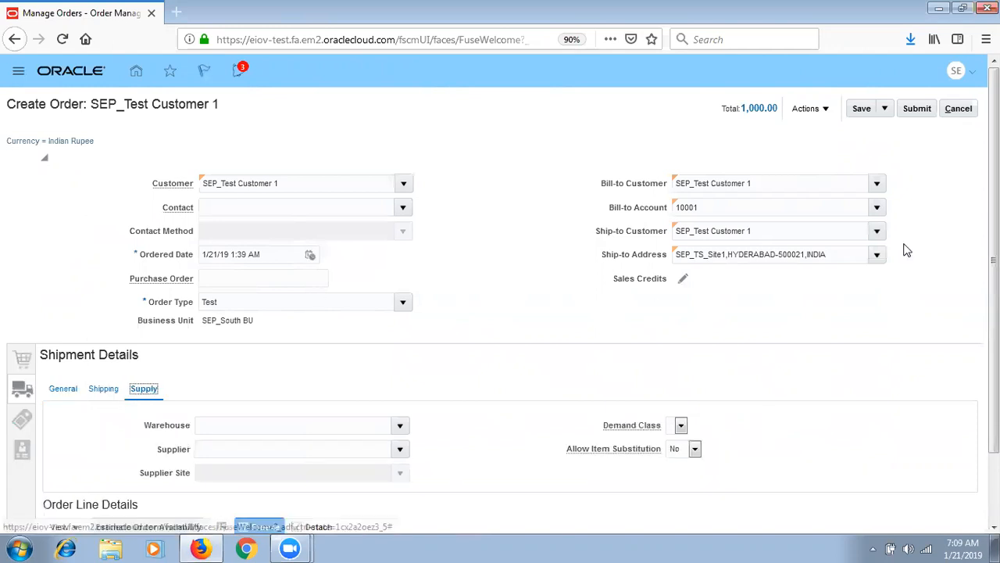
scroll(376, 375, "down", 2)
left_click(365, 351)
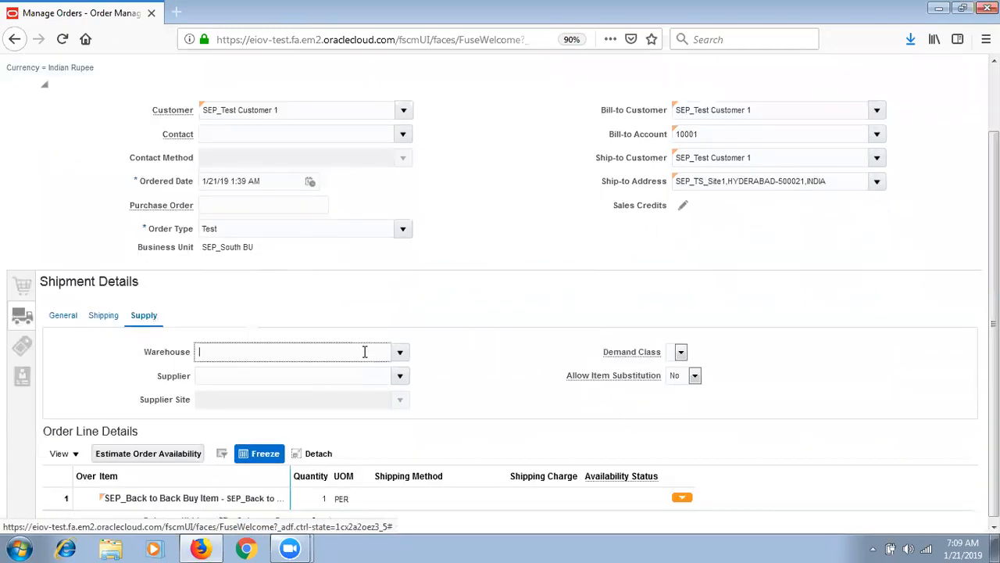
type("SEP_H")
key("Tab")
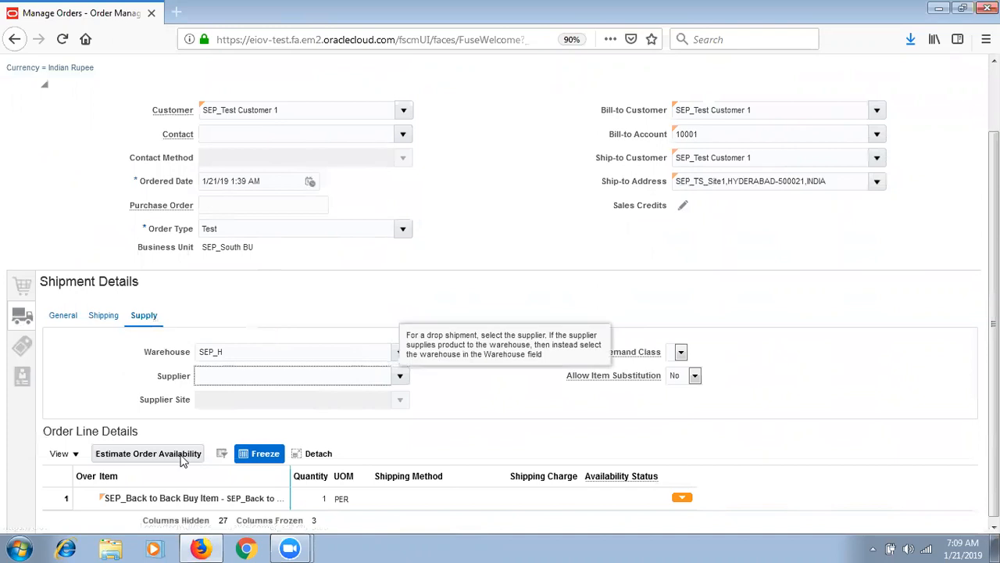
- Set the billing payment terms to IMMEDIATE
left_click(23, 348)
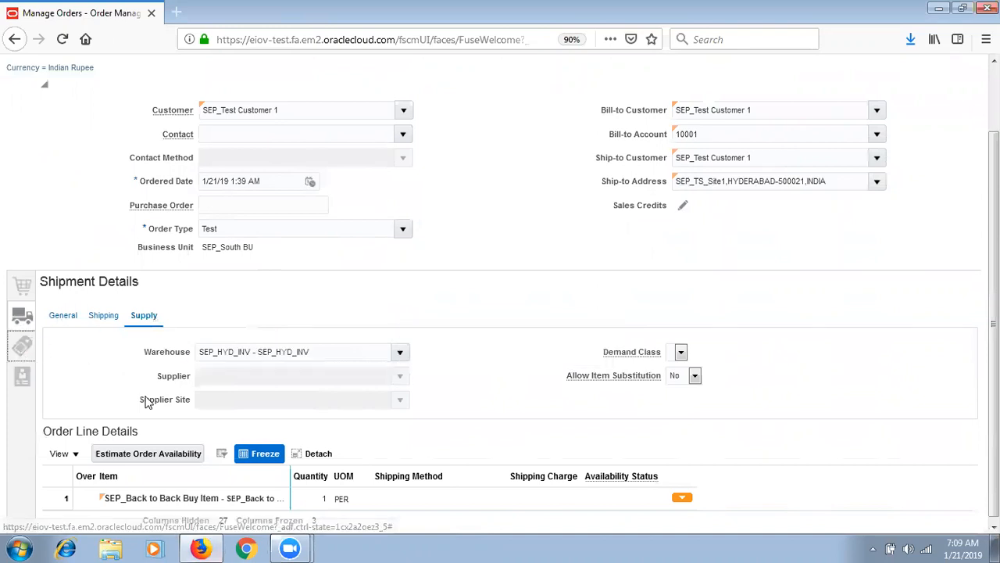
left_click(395, 334)
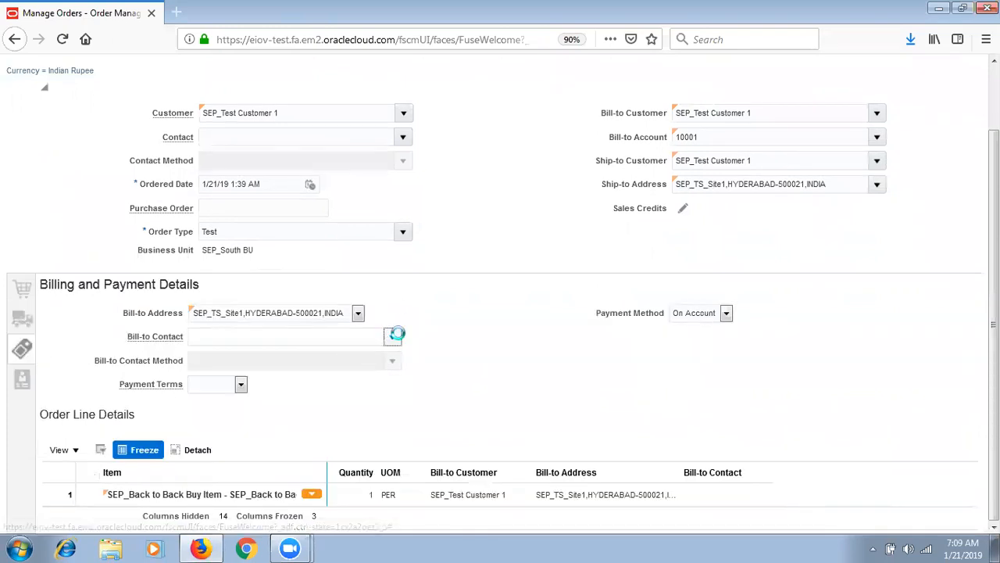
left_click(241, 385)
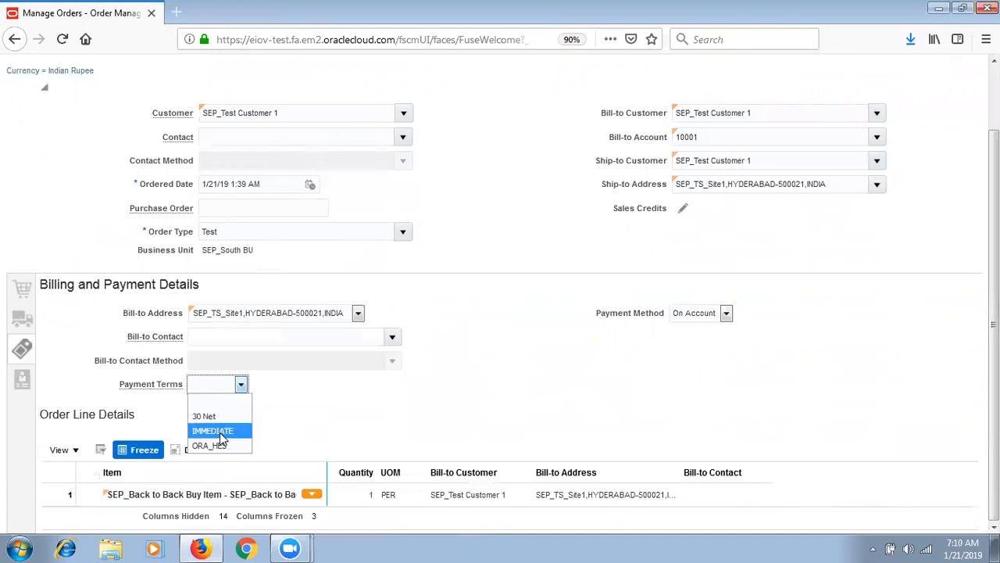
left_click(220, 430)
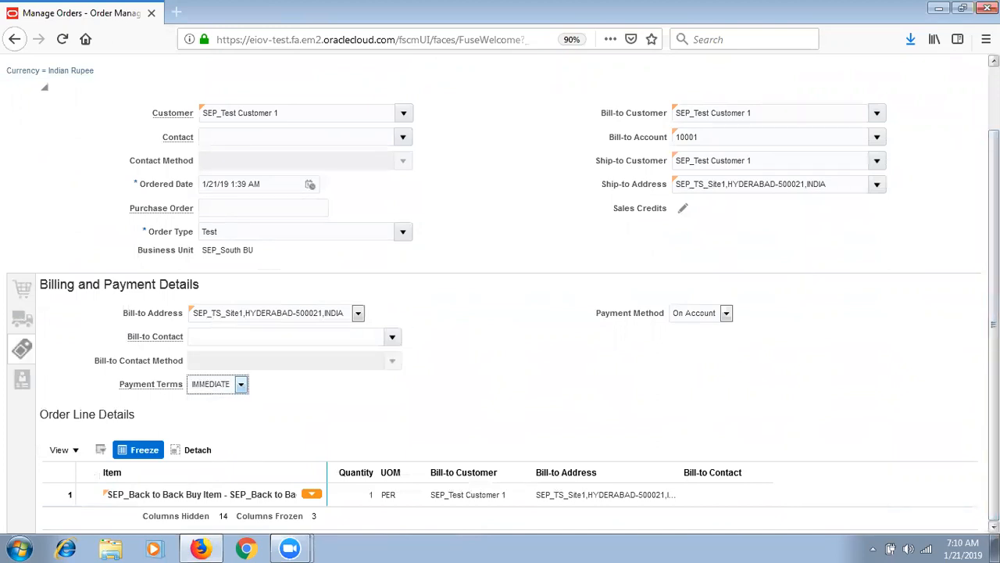
- Save and submit the sales order, acknowledging the confirmation
scroll(862, 136, "up", 2)
left_click(861, 109)
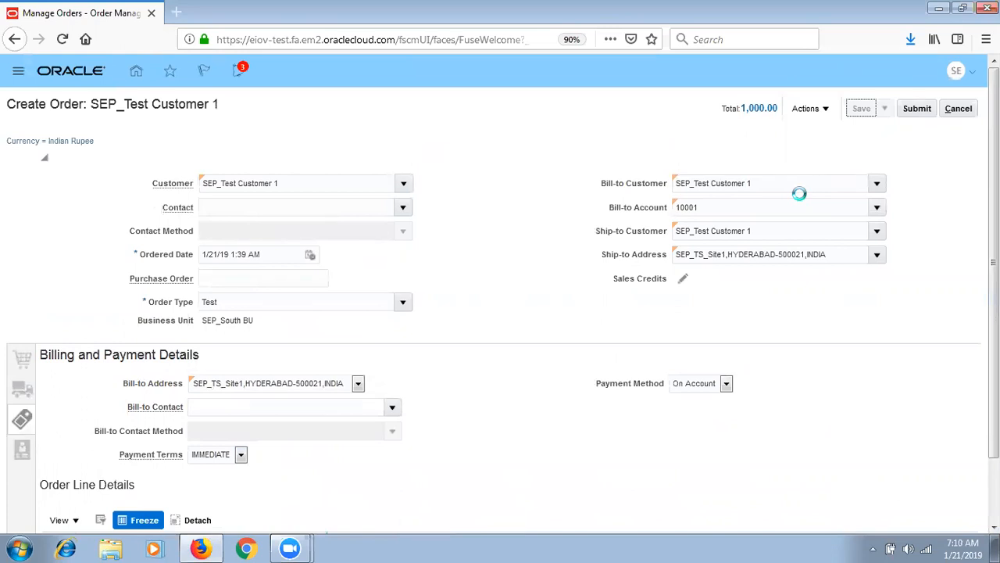
left_click(924, 109)
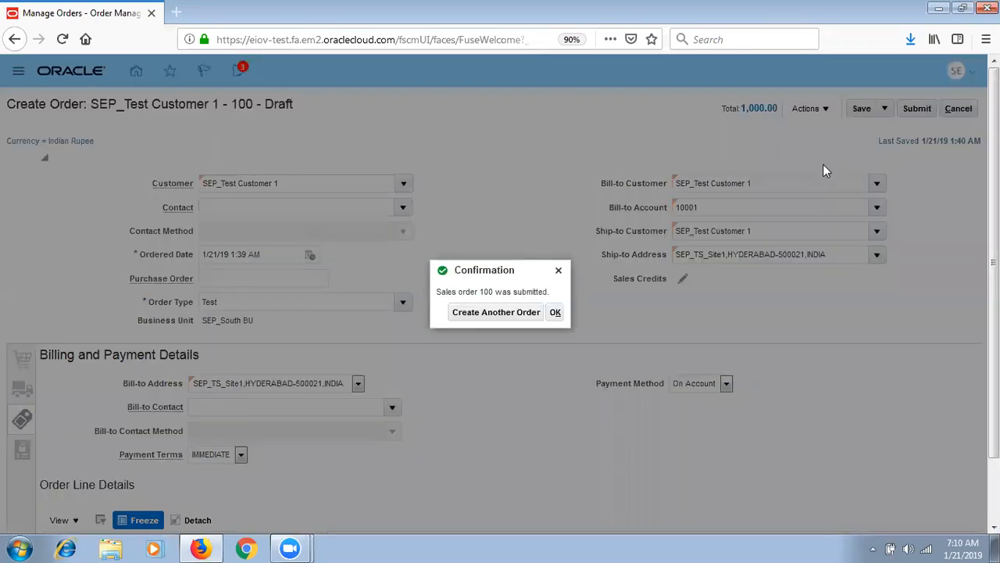
left_click(556, 312)
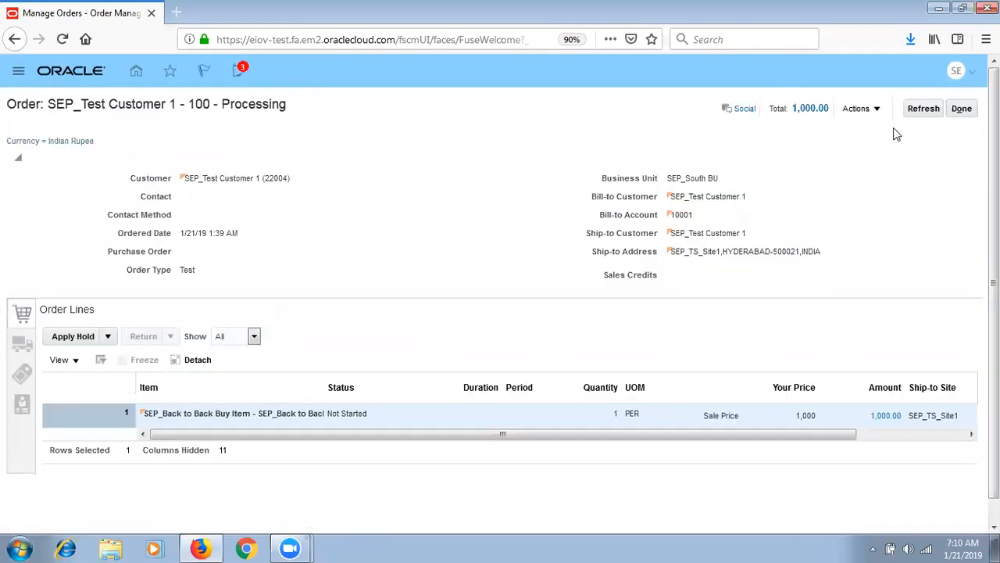
- Refresh the order repeatedly until the line reaches Supply Request Complete
left_click(921, 109)
left_click(921, 111)
left_click(921, 111)
left_click(920, 111)
left_click(921, 111)
left_click(921, 111)
left_click(921, 114)
left_click(920, 111)
left_click(921, 111)
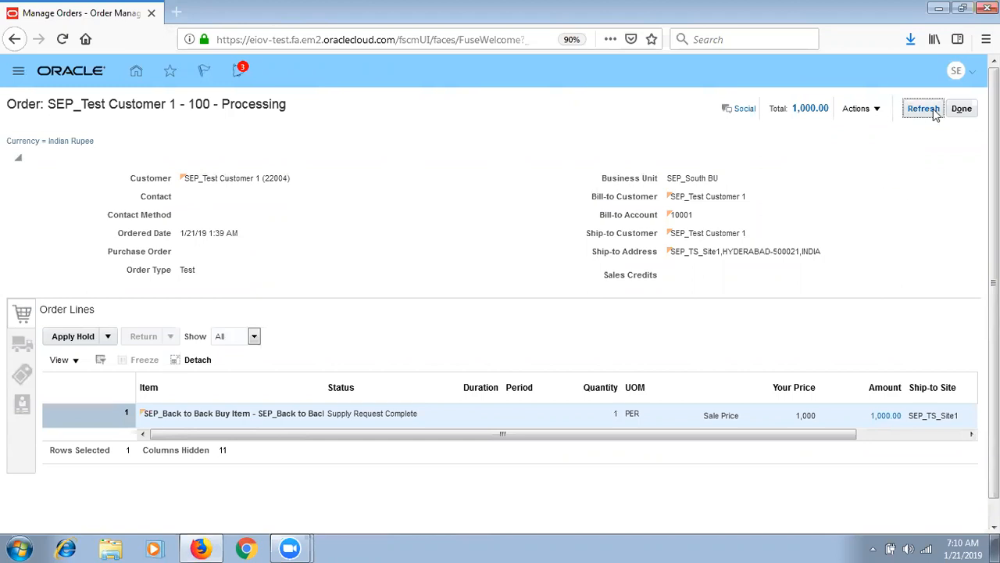
left_click(921, 114)
left_click(923, 113)
left_click(922, 113)
left_click(923, 113)
left_click(923, 113)
left_click(935, 111)
left_click(934, 111)
left_click(934, 112)
left_click(934, 112)
- Reopen sales order 100 via the overview search and refresh its details
left_click(962, 110)
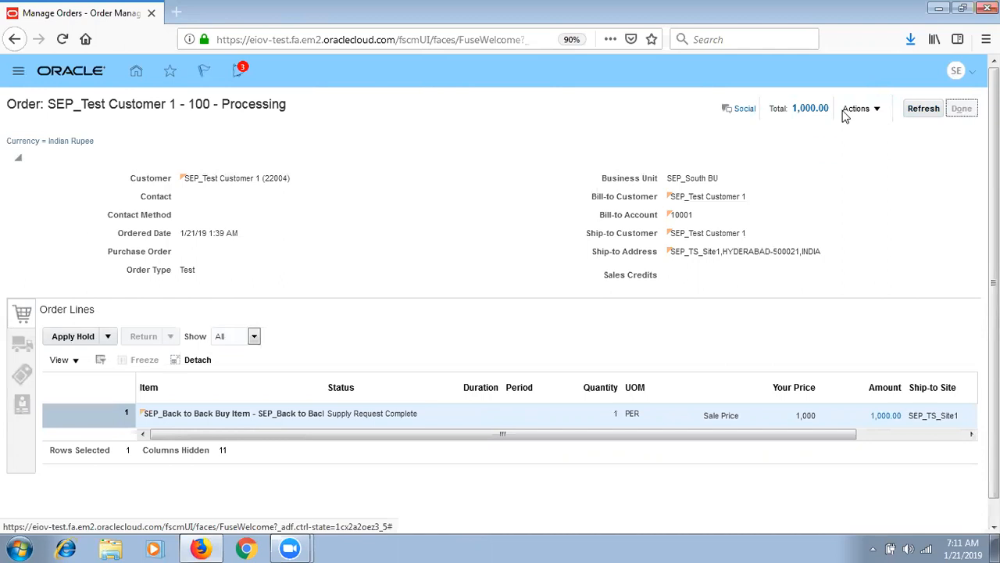
type("100")
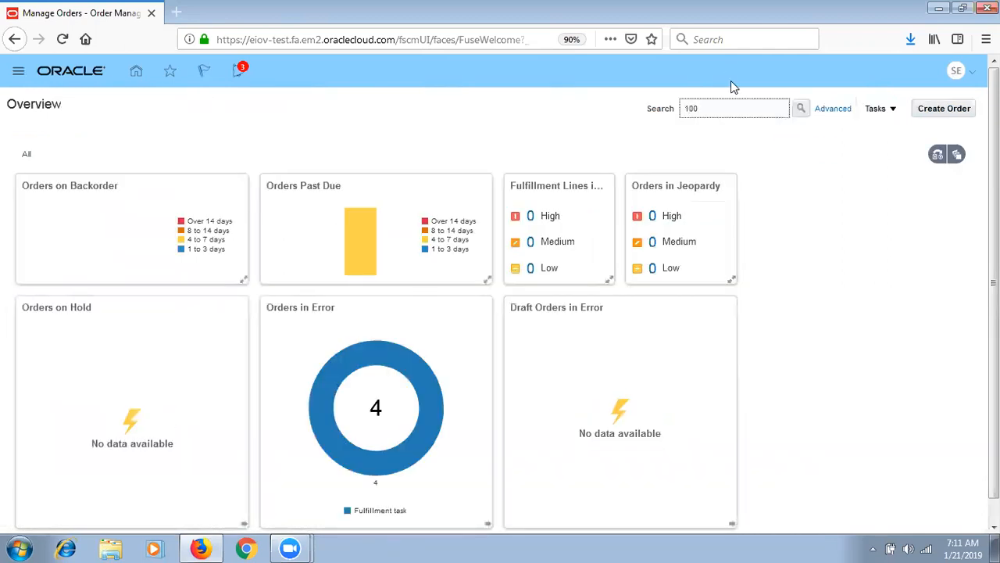
left_click(801, 108)
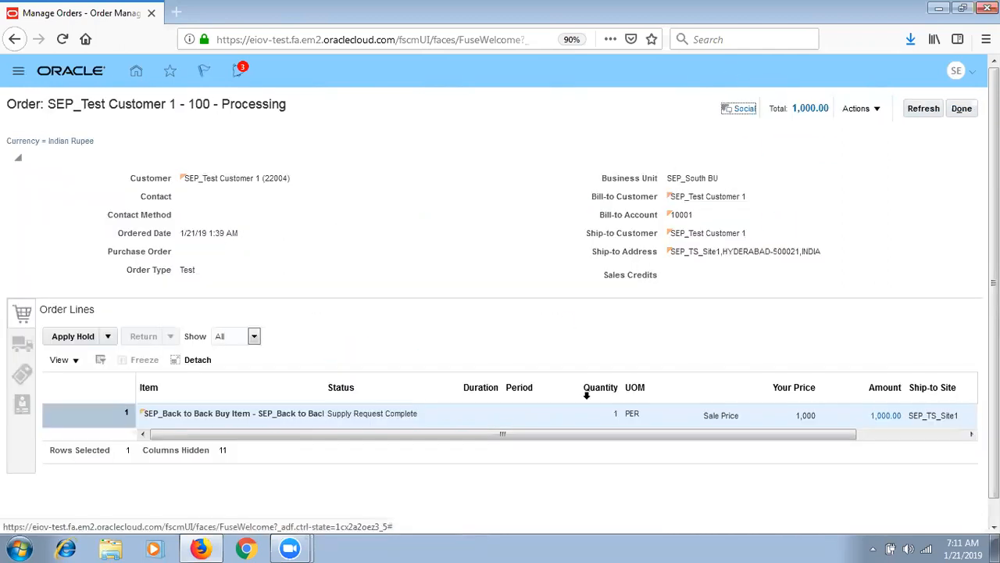
left_click(923, 108)
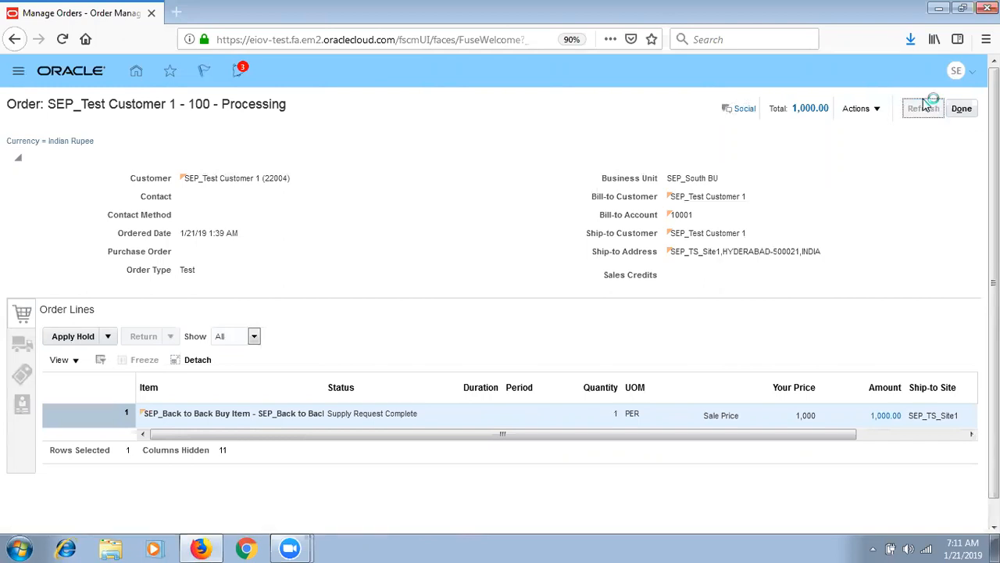
left_click(866, 111)
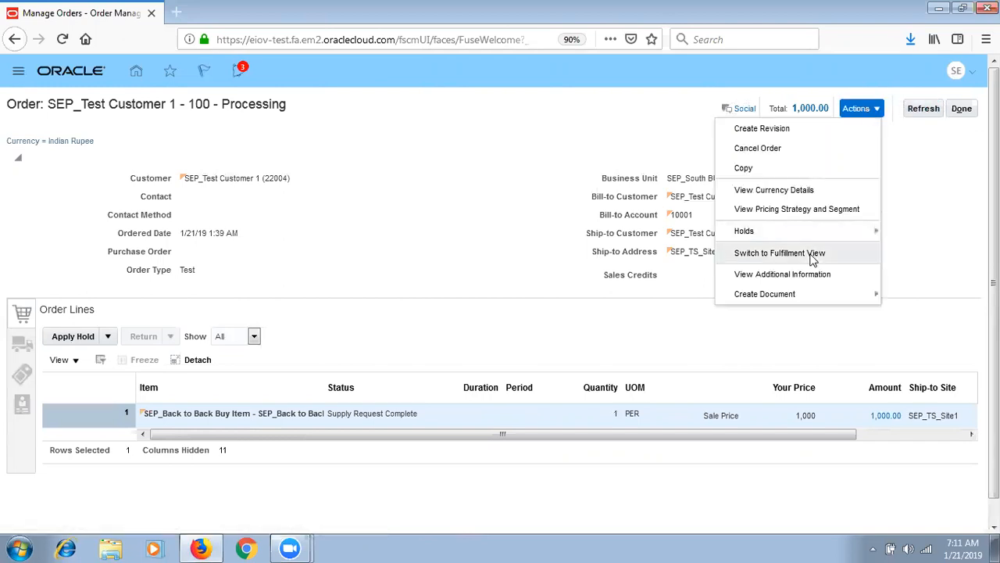
- View order 100's fulfillment line supply details in the fulfillment view
left_click(813, 255)
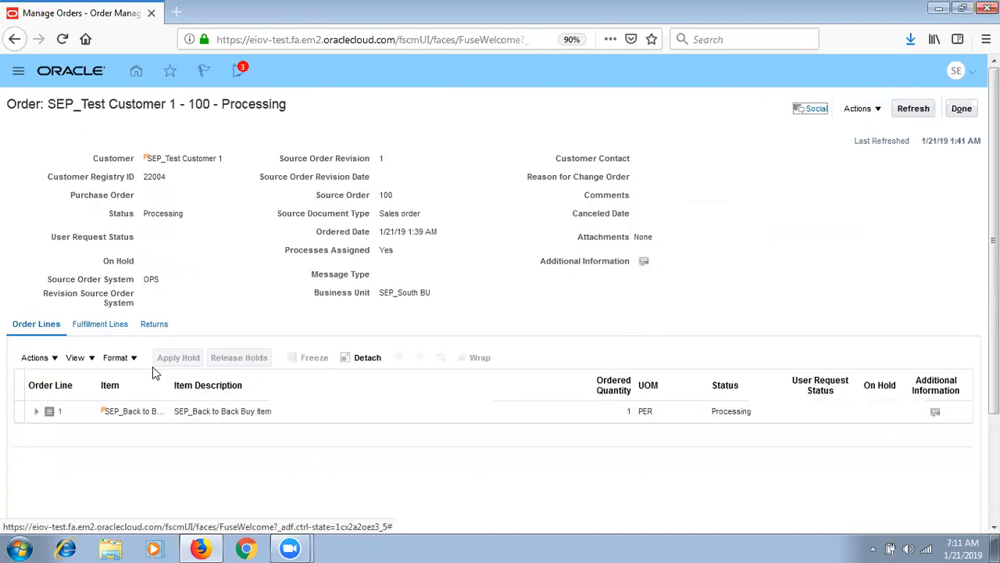
left_click(96, 323)
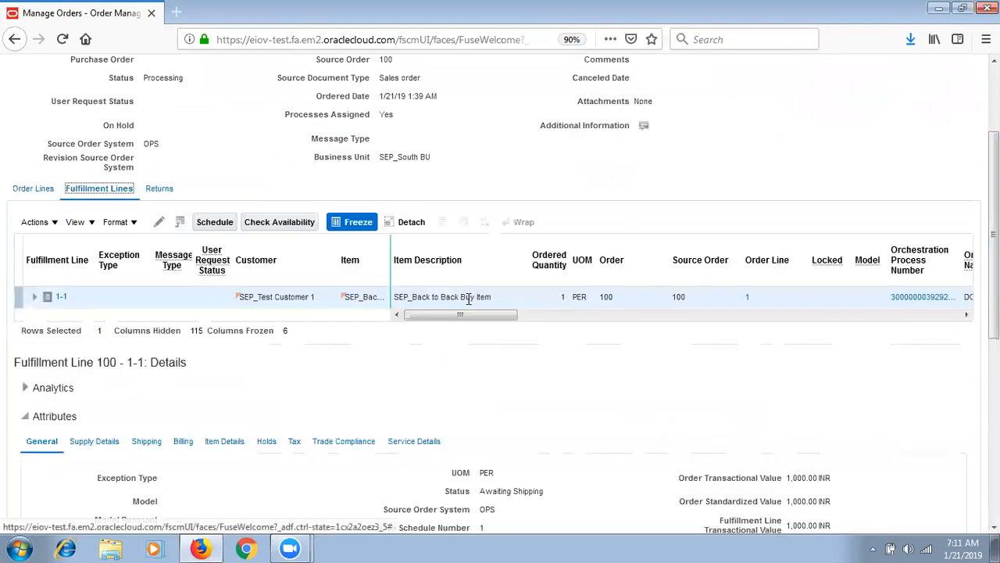
left_click(106, 449)
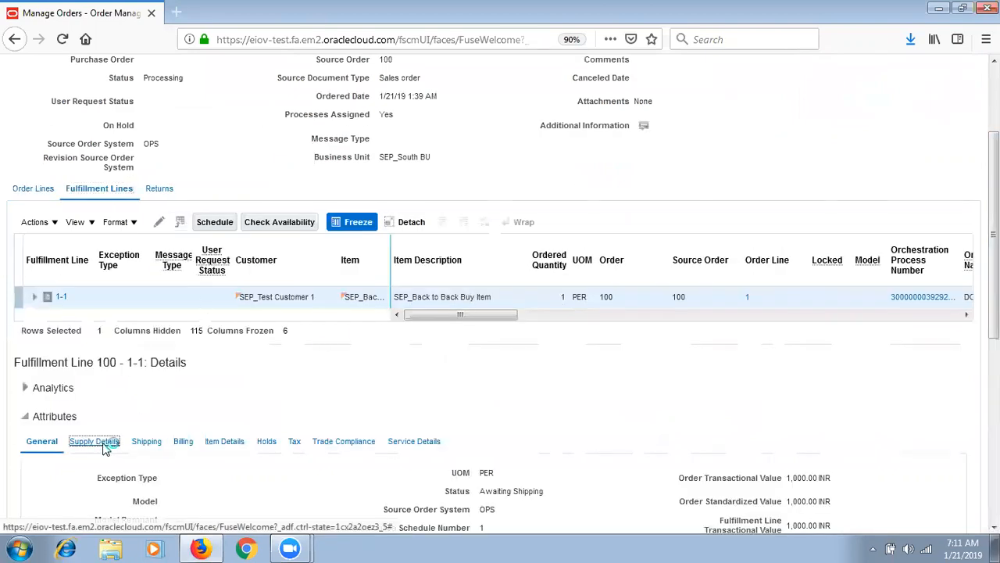
scroll(915, 297, "down", 5)
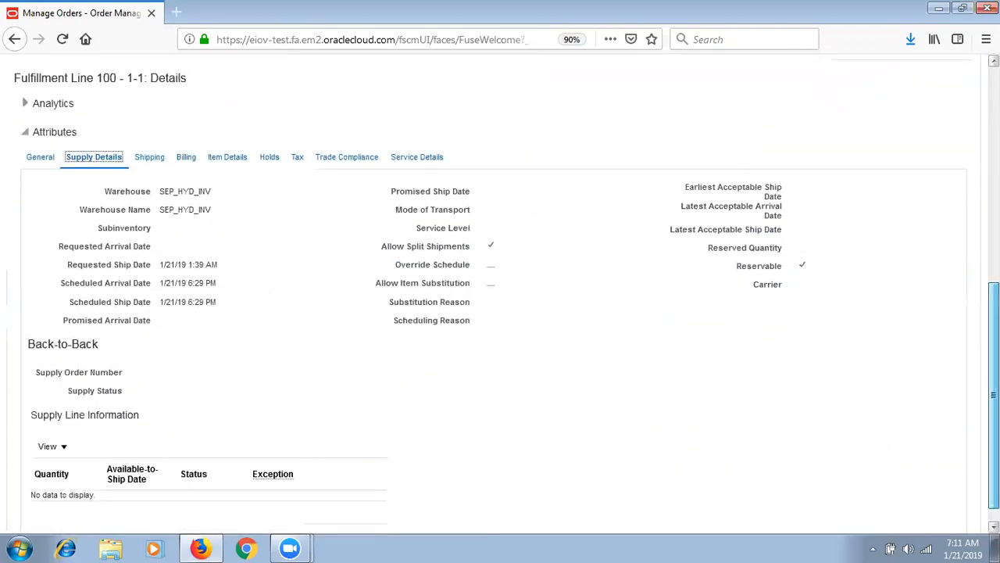
scroll(915, 297, "up", 5)
- Inspect the line's orchestration process Pause task, then refresh and close order 100
left_click(911, 303)
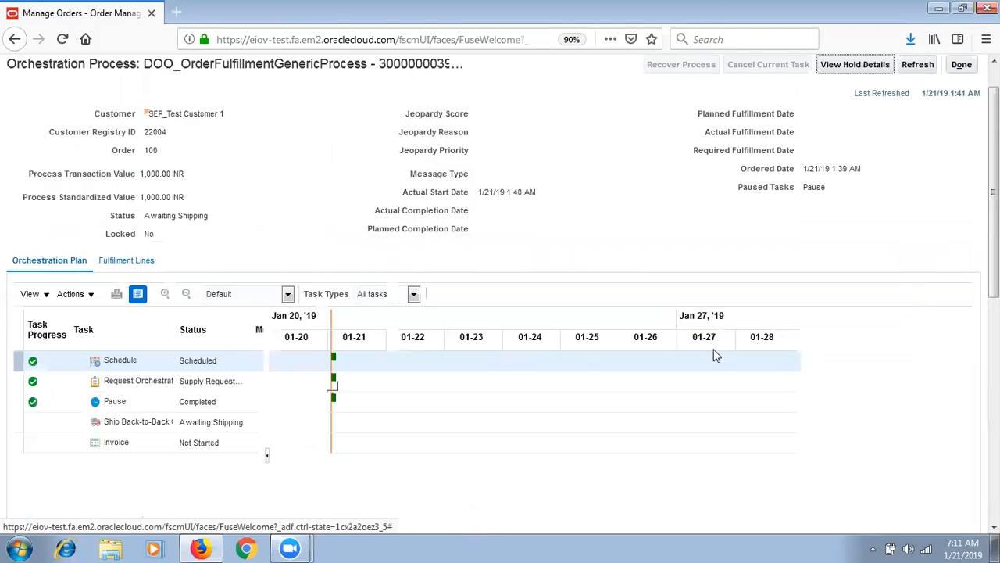
left_click(249, 400)
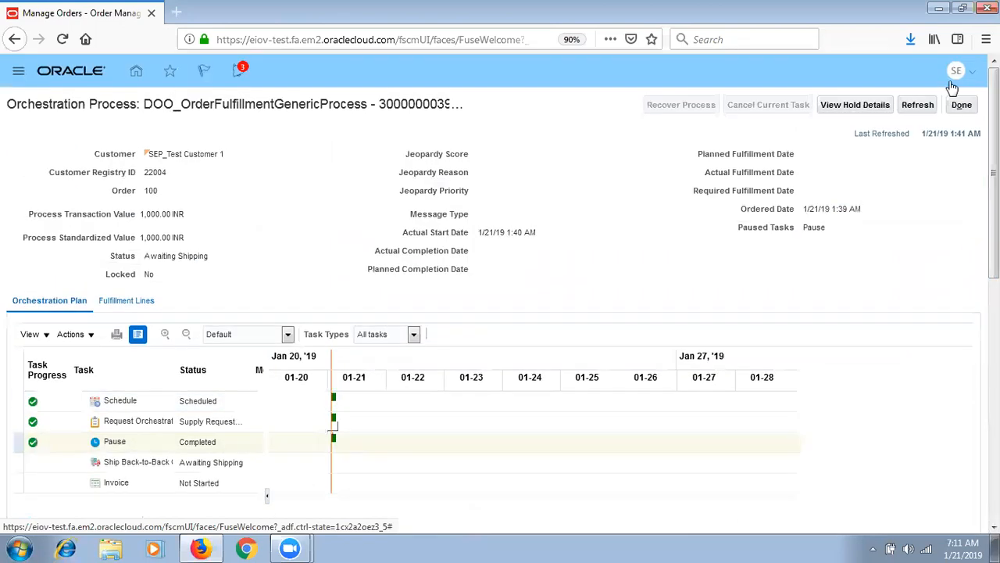
left_click(961, 104)
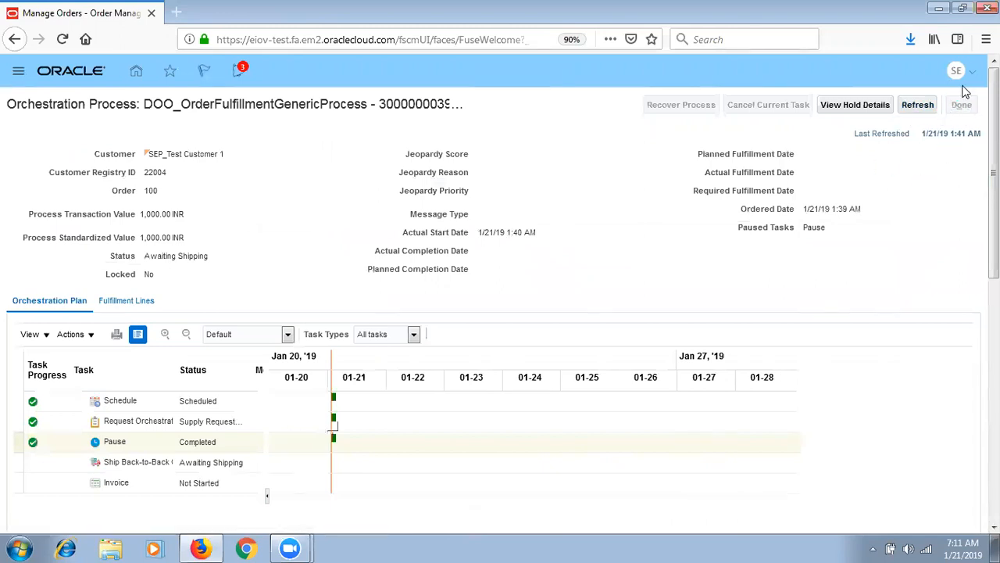
left_click(962, 108)
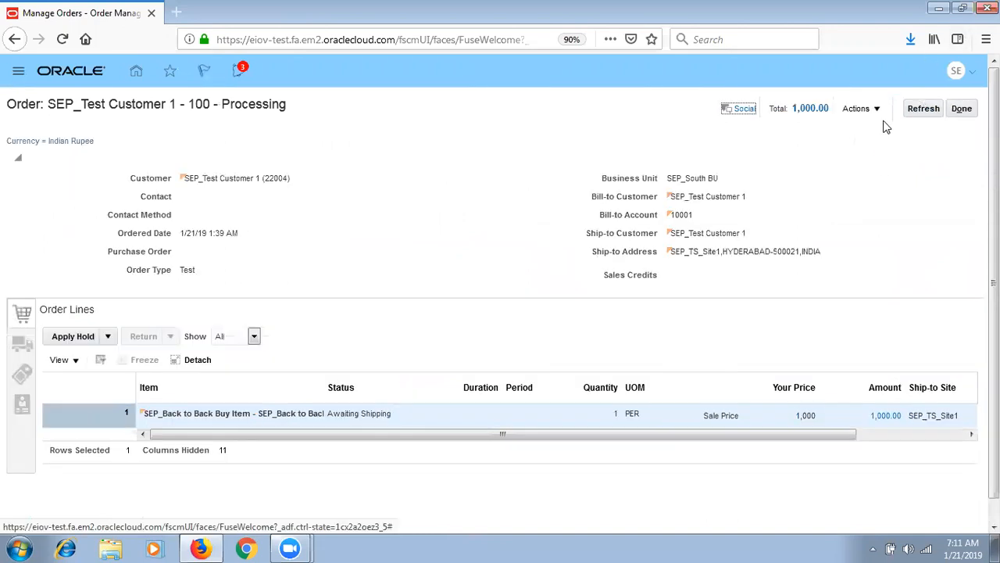
left_click(930, 109)
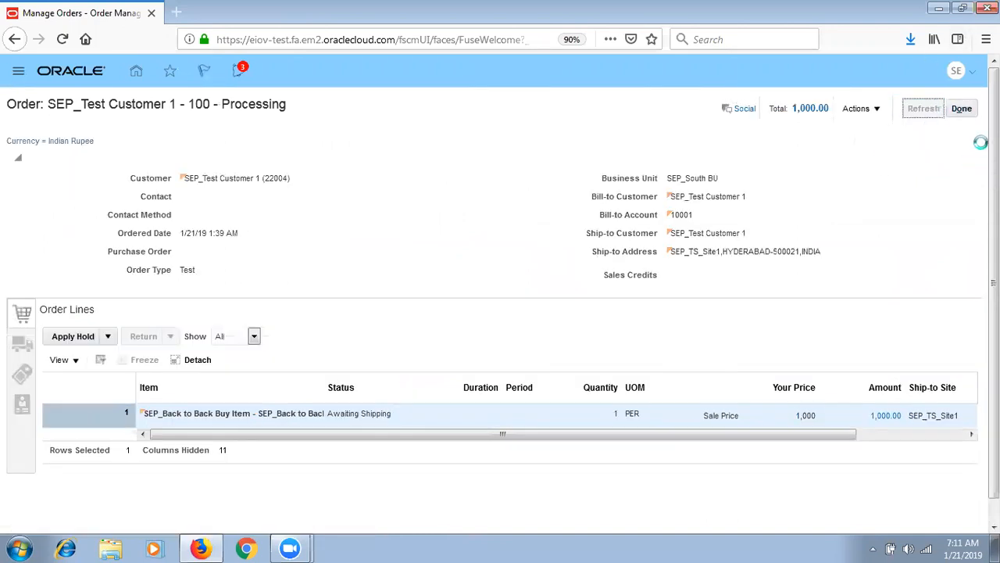
left_click(961, 108)
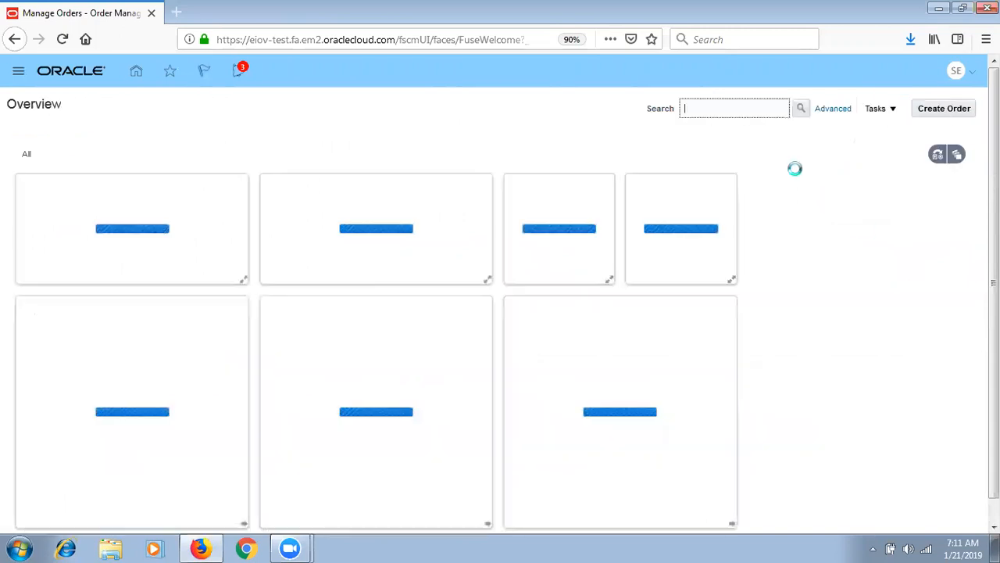
- In Scheduled Processes, search new-process job names matching Release%Planning%
left_click(19, 75)
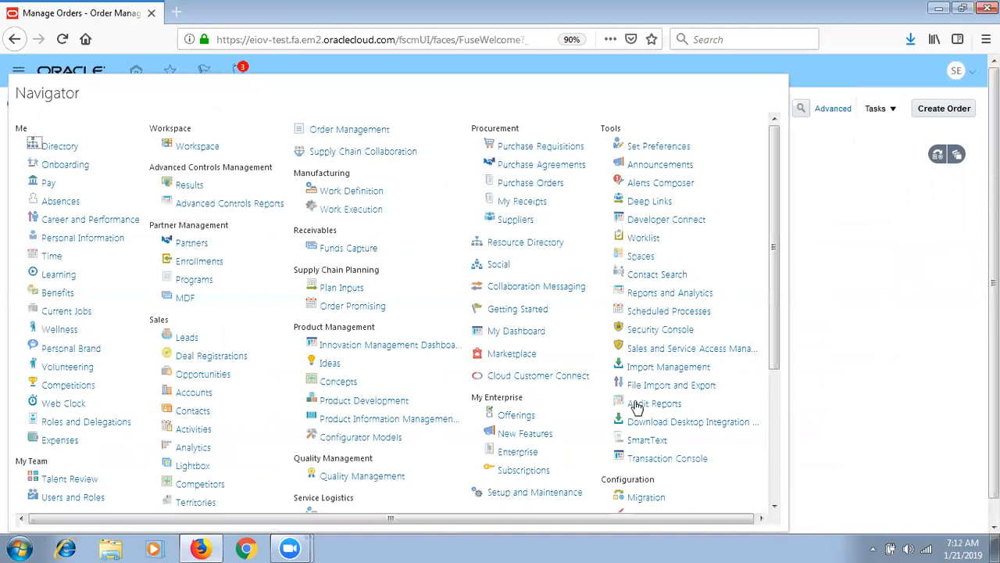
left_click(676, 316)
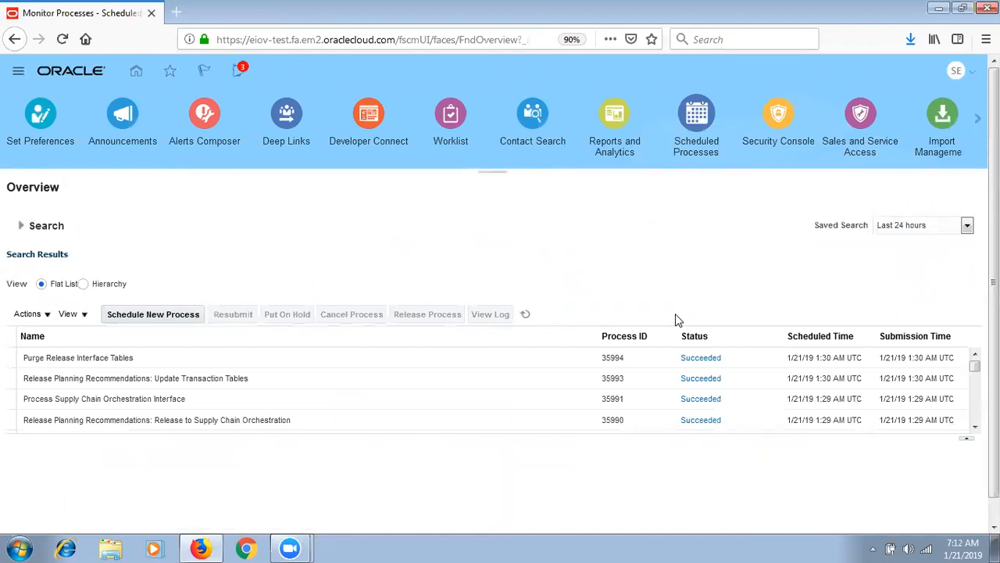
left_click(163, 316)
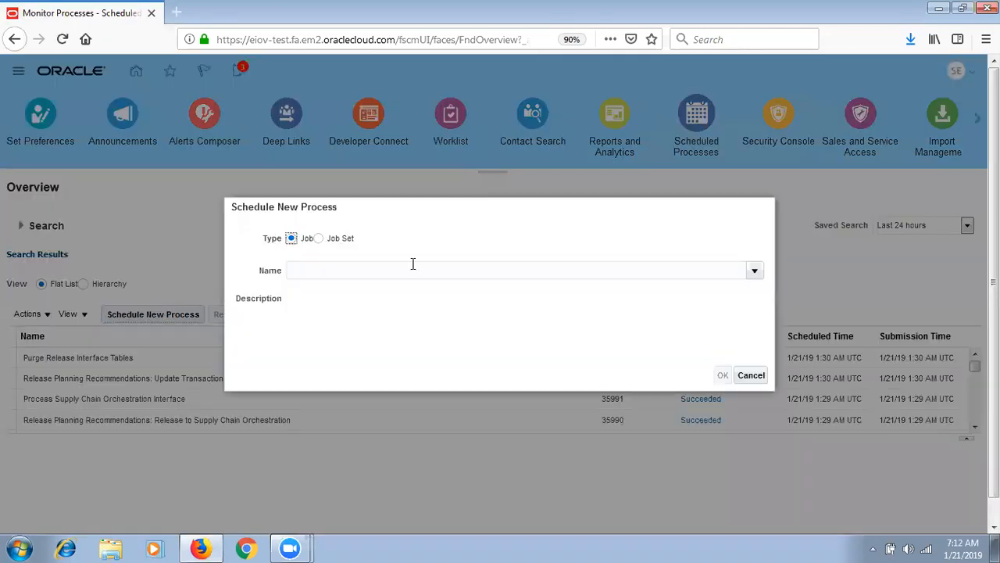
left_click(754, 272)
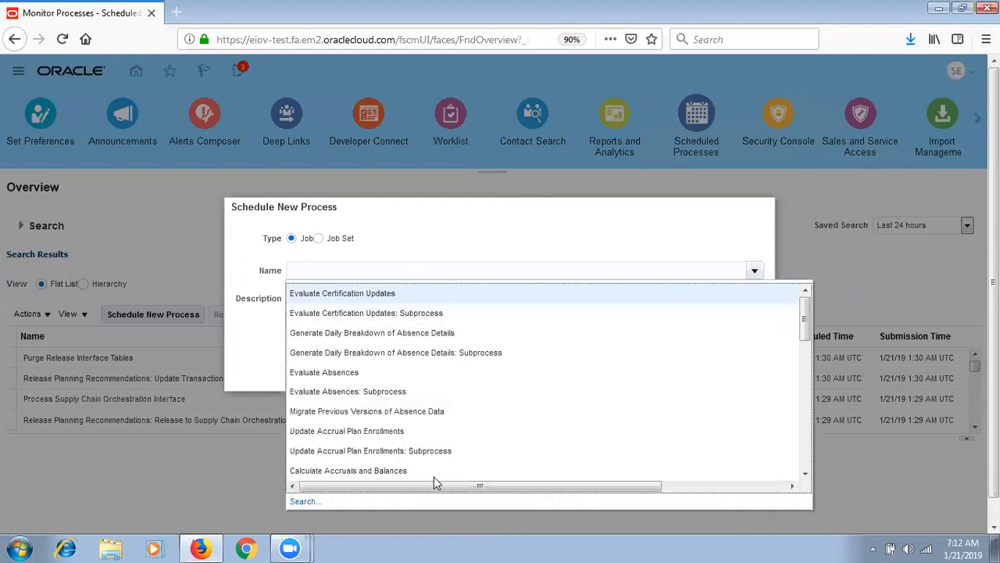
left_click(335, 501)
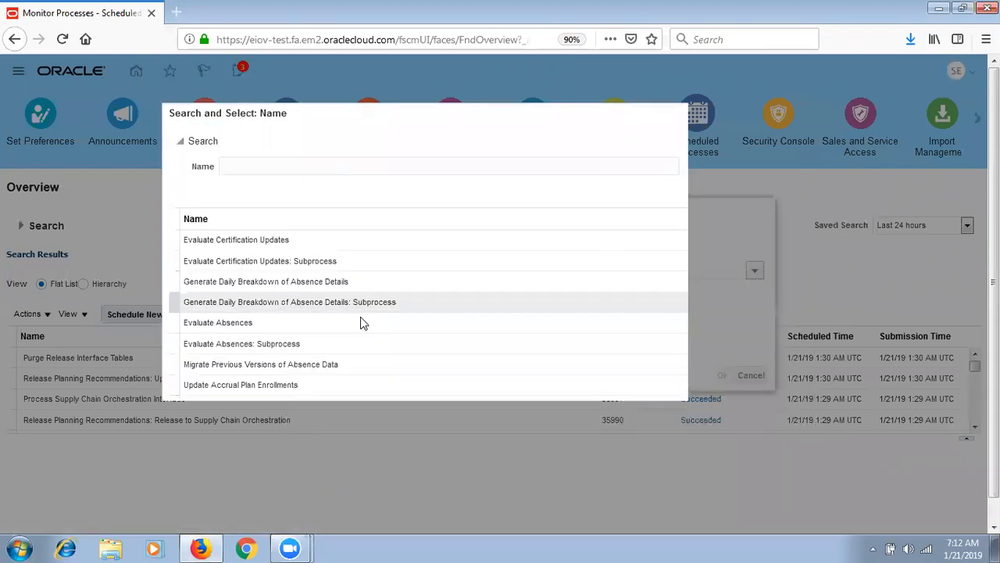
left_click(297, 167)
type("Re")
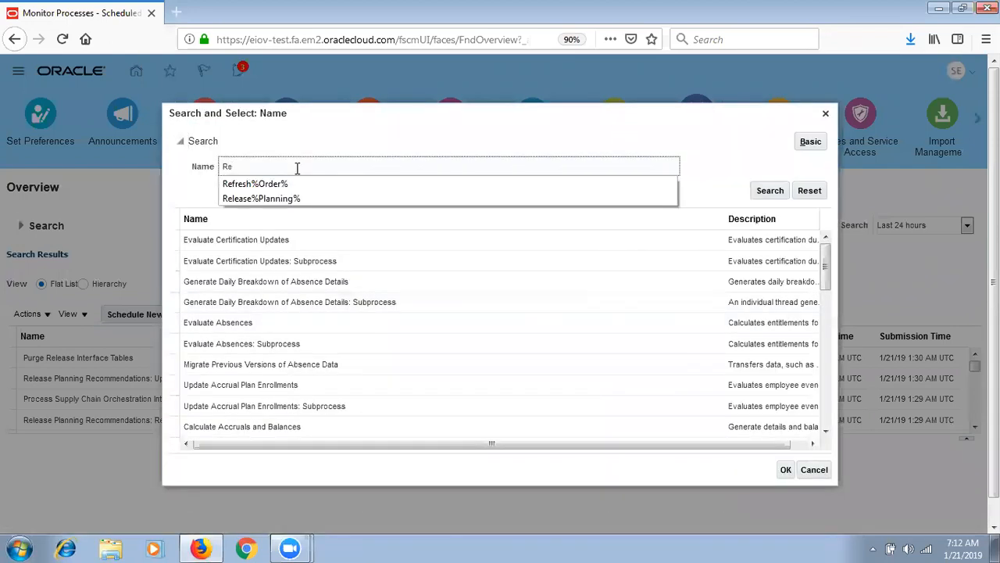
left_click(299, 198)
left_click(759, 196)
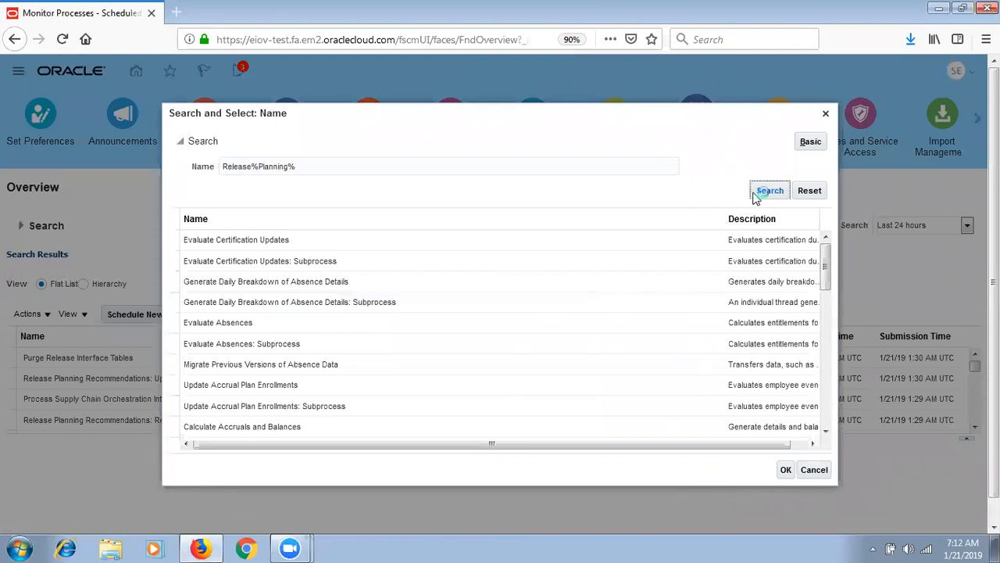
- Submit the Release Planning Recommendations job and refresh the process list
left_click(458, 347)
left_click(787, 370)
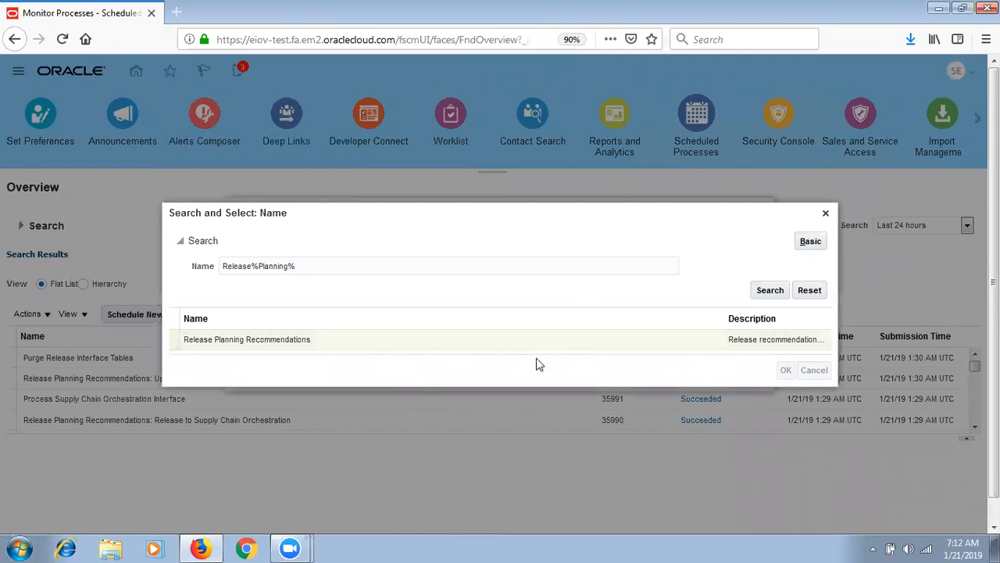
left_click(723, 374)
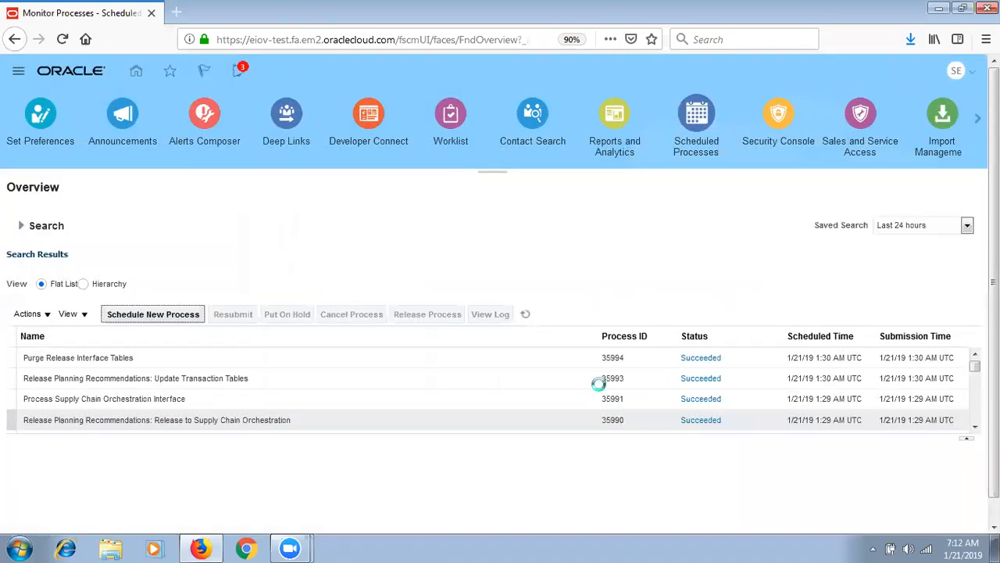
left_click(650, 106)
left_click(650, 195)
left_click(528, 321)
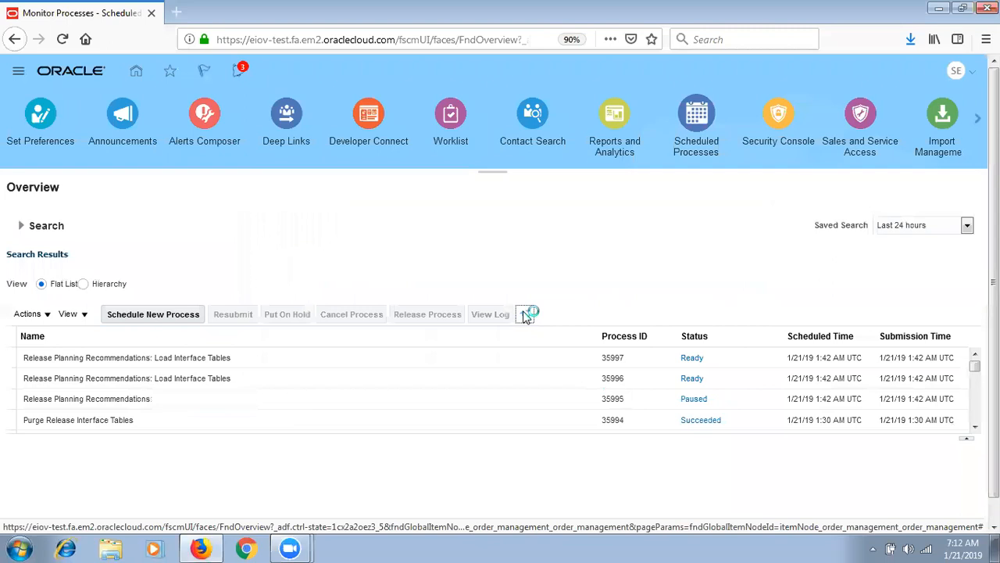
- Refresh the process list repeatedly to track the Release Planning Recommendations processes
left_click(526, 315)
left_click(526, 315)
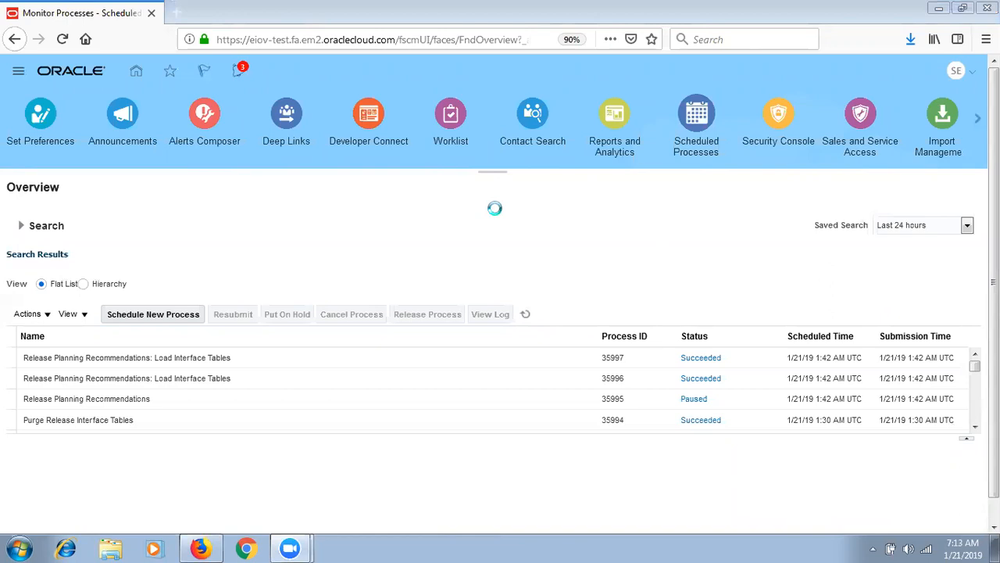
left_click(526, 316)
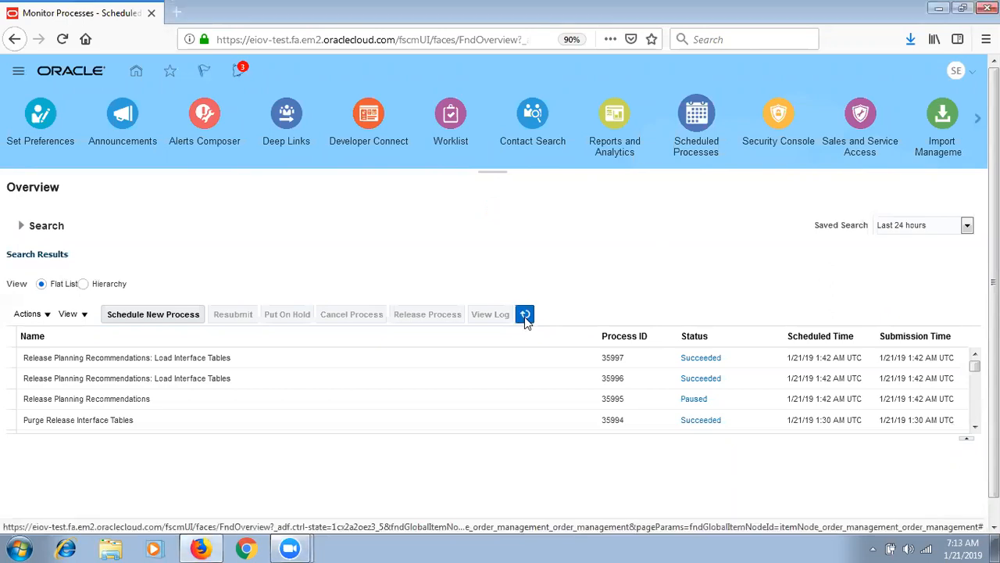
left_click(530, 319)
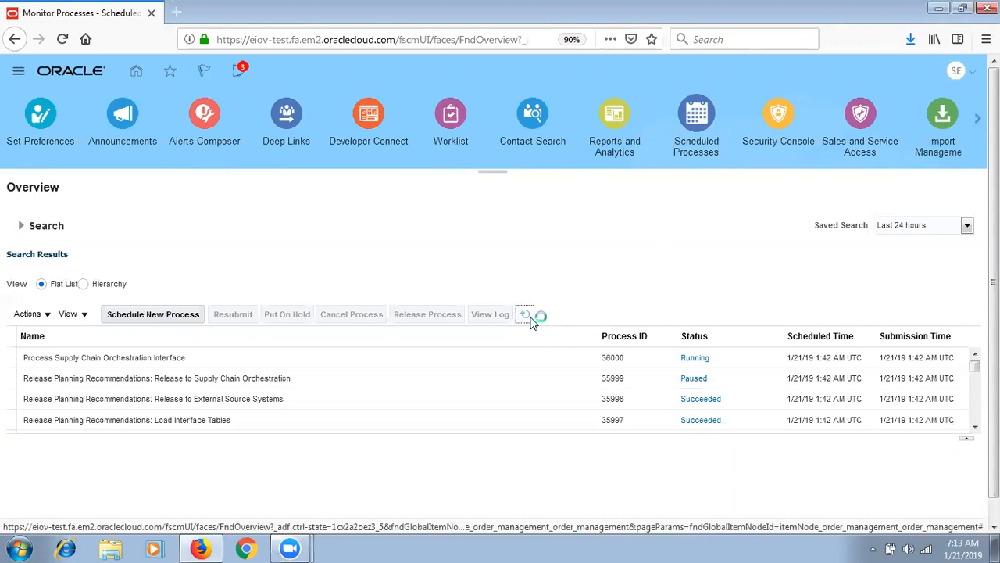
left_click(526, 315)
left_click(530, 316)
scroll(922, 399, "down", 2)
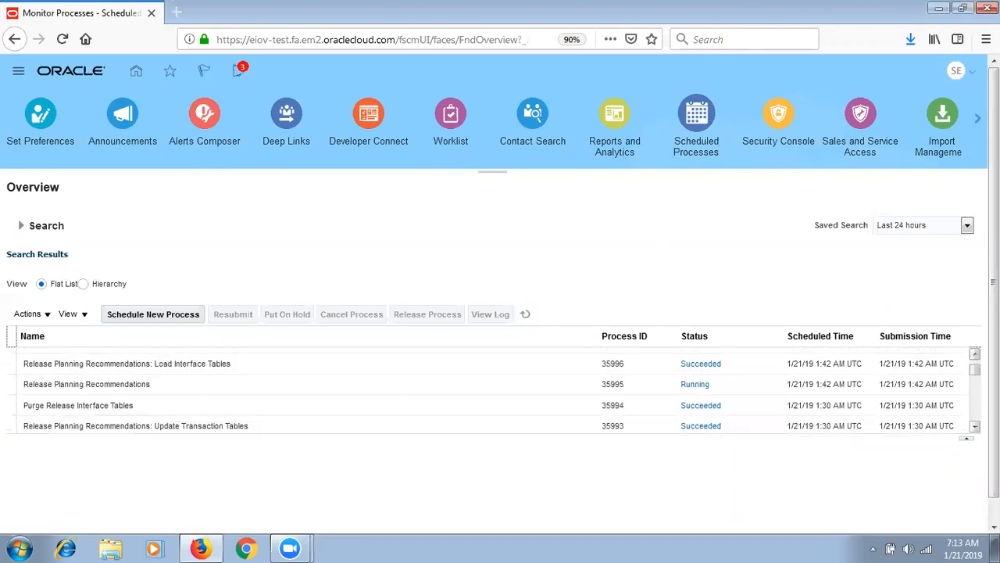
left_click(525, 315)
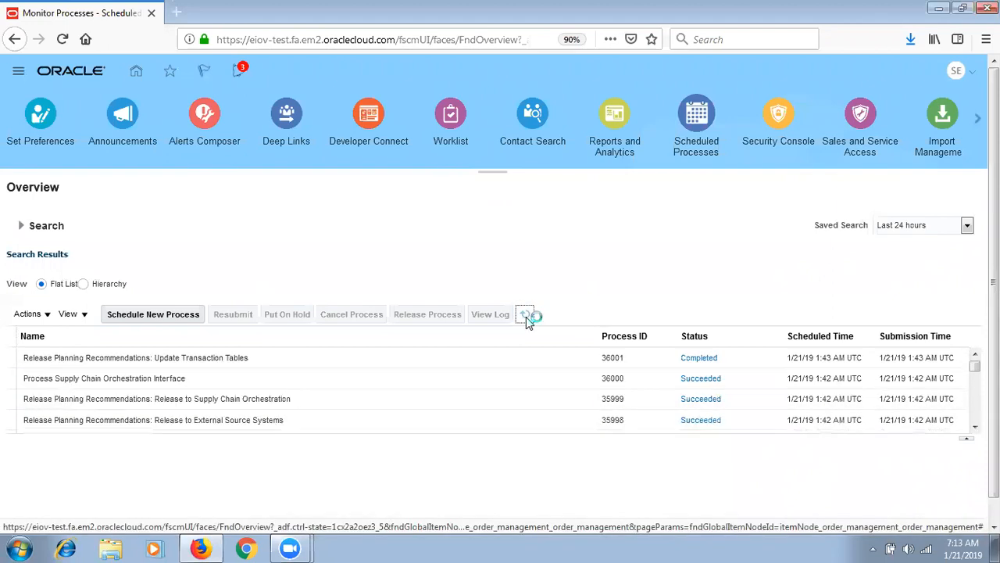
left_click(526, 315)
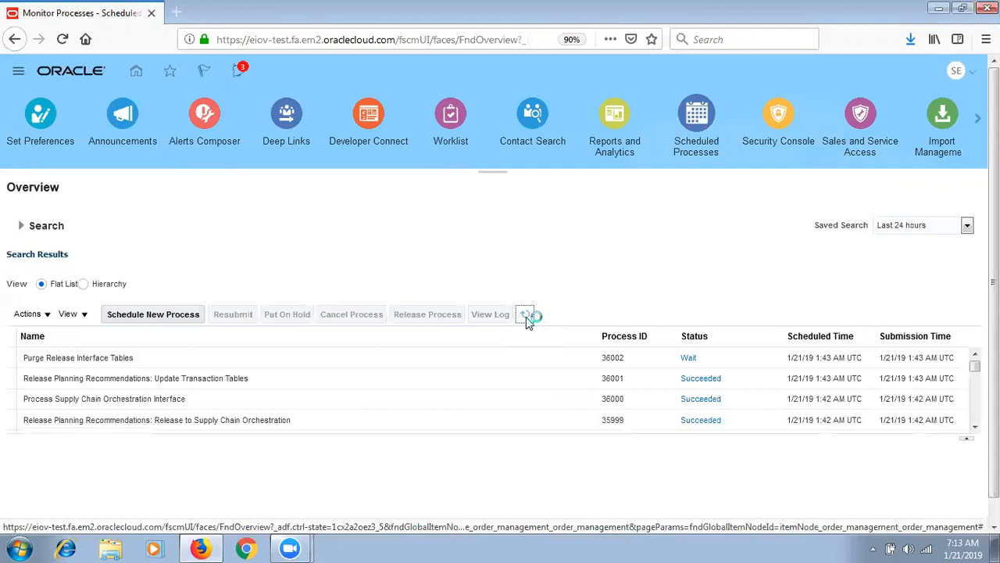
scroll(493, 391, "down", 2)
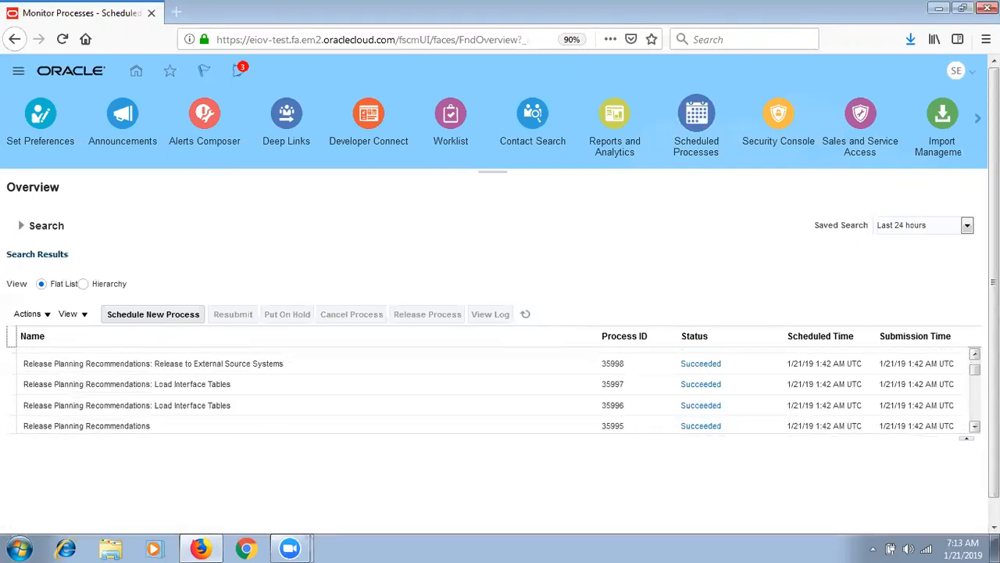
- Select process 35995, refresh until the purge process runs, then sign out
left_click(536, 426)
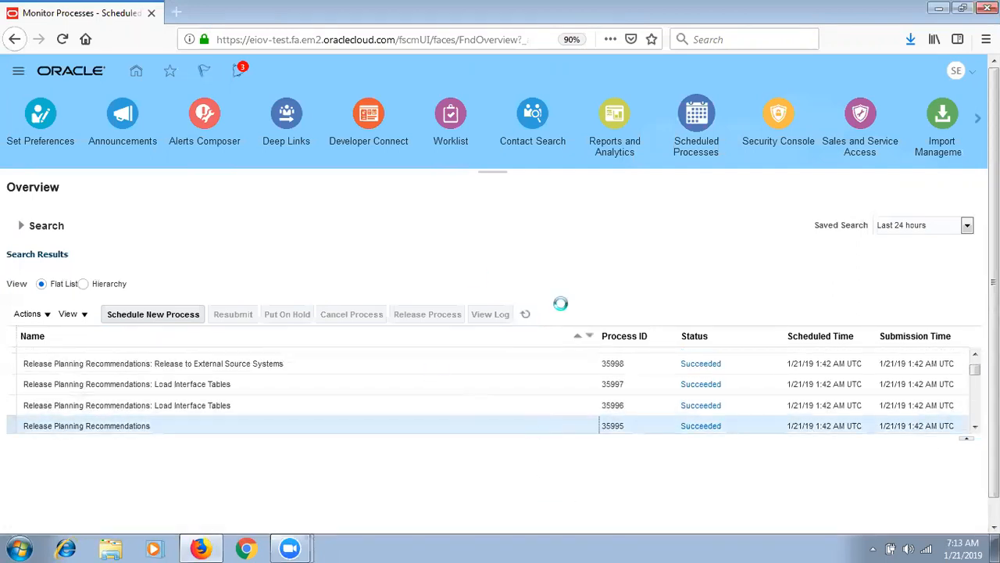
left_click(524, 318)
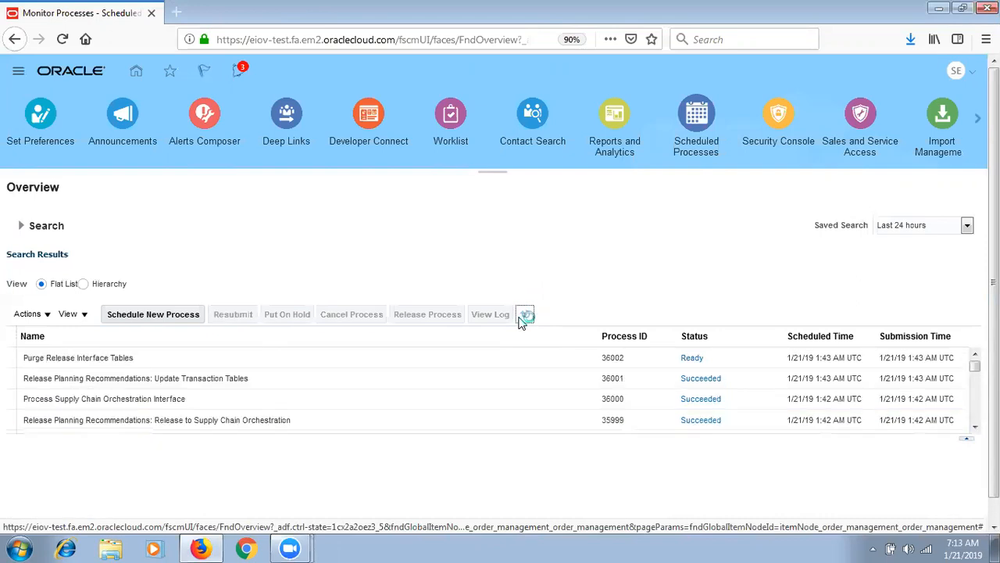
left_click(528, 316)
left_click(967, 76)
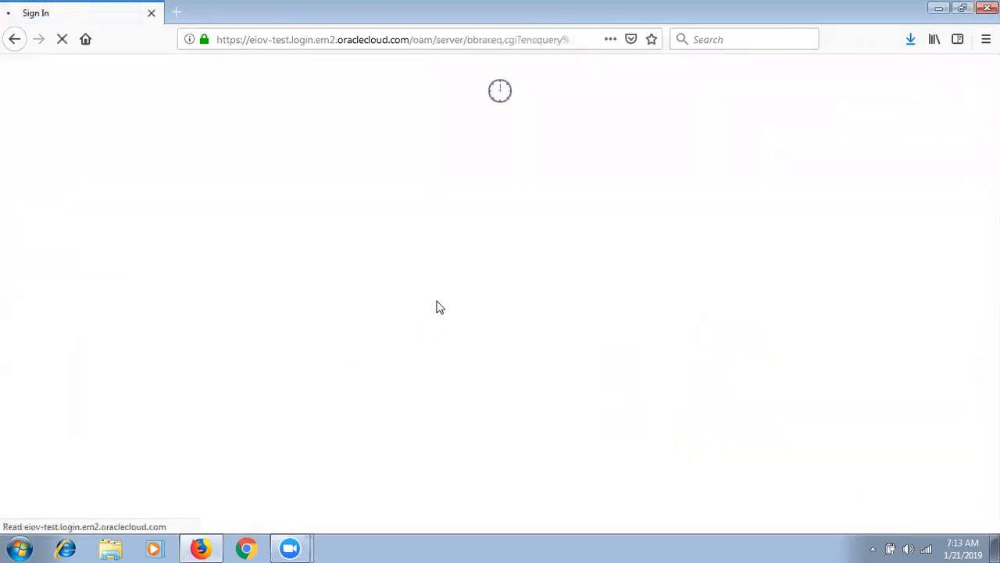
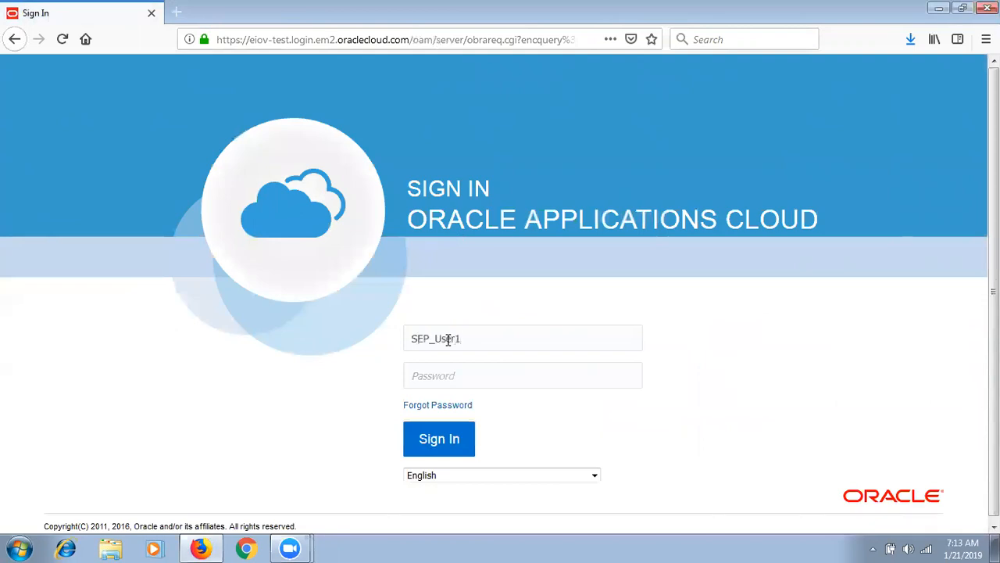
- Sign back in with the user credentials, declining Firefox's save-login prompt
left_click(436, 452)
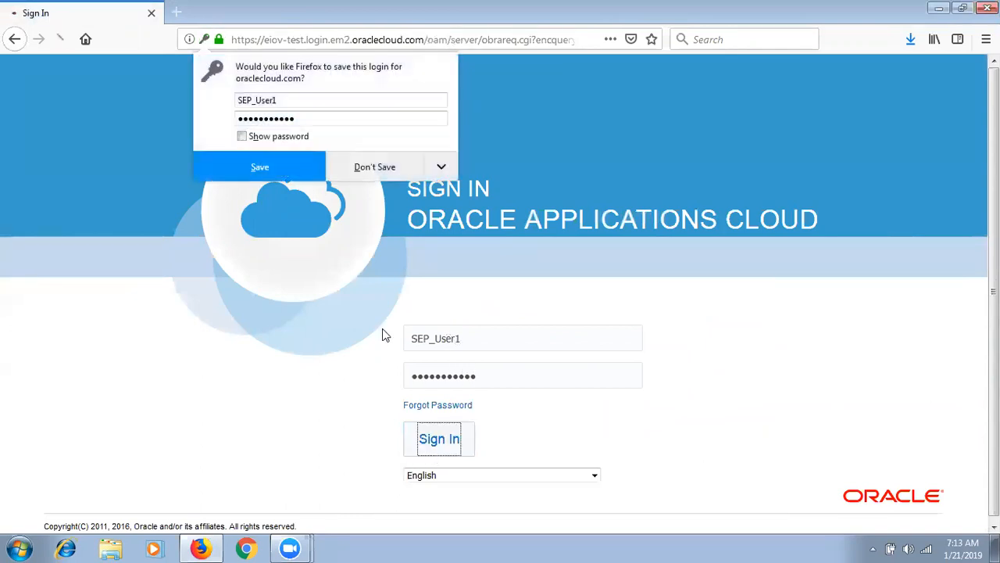
left_click(399, 172)
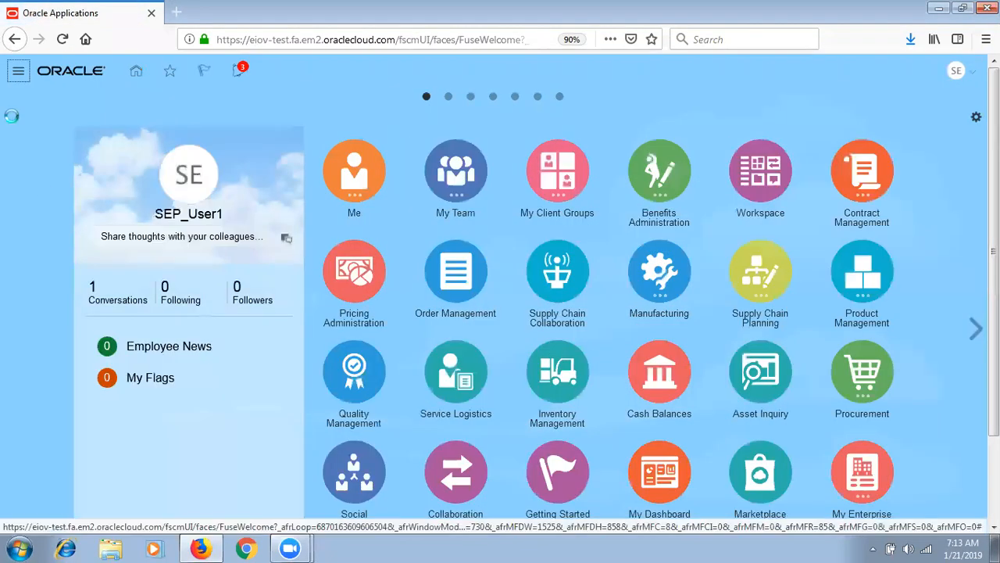
left_click(18, 71)
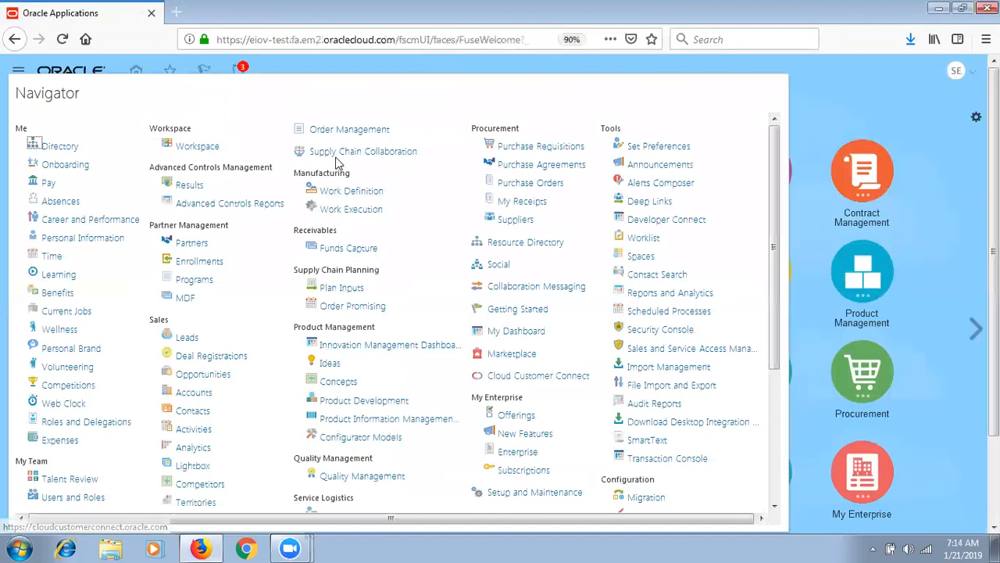
- Find sales order 100 in Order Management and show its fulfillment lines in fulfillment view
left_click(361, 132)
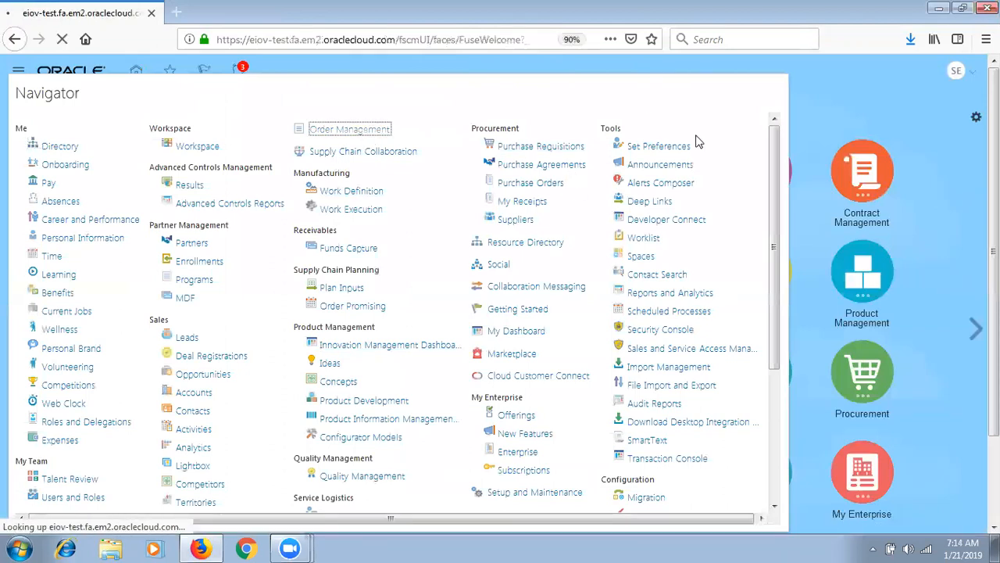
left_click(723, 114)
type("100")
left_click(801, 109)
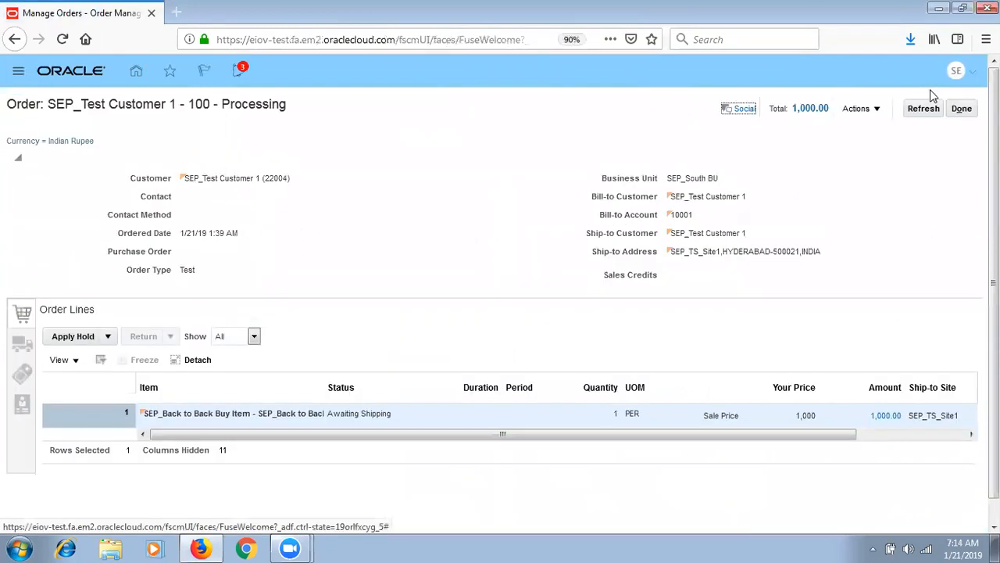
left_click(878, 112)
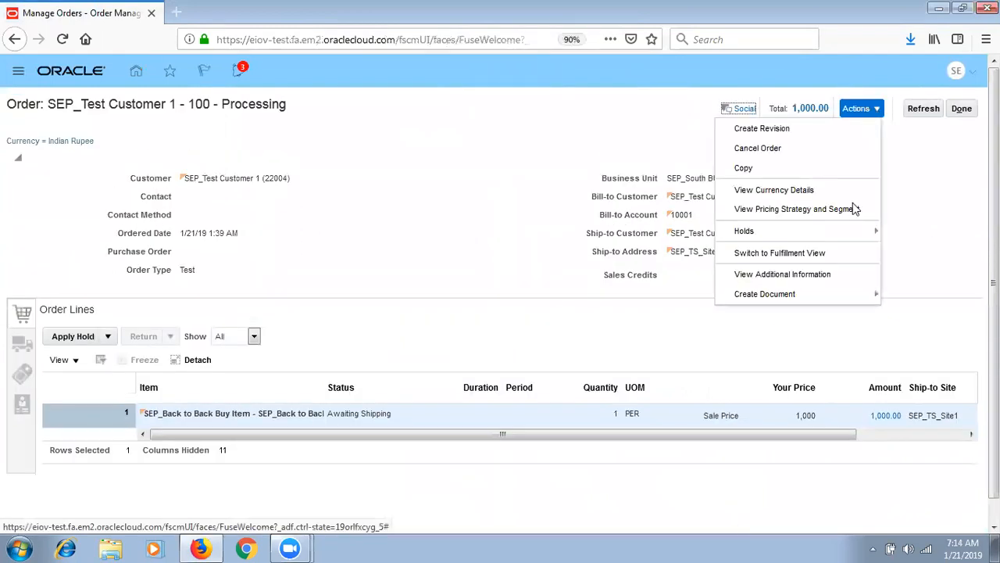
left_click(815, 254)
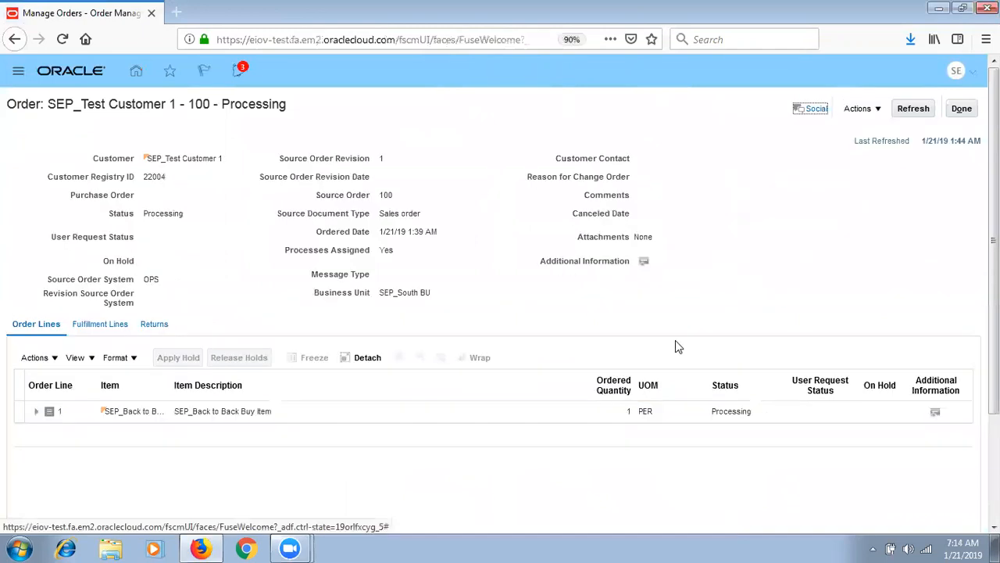
left_click(116, 331)
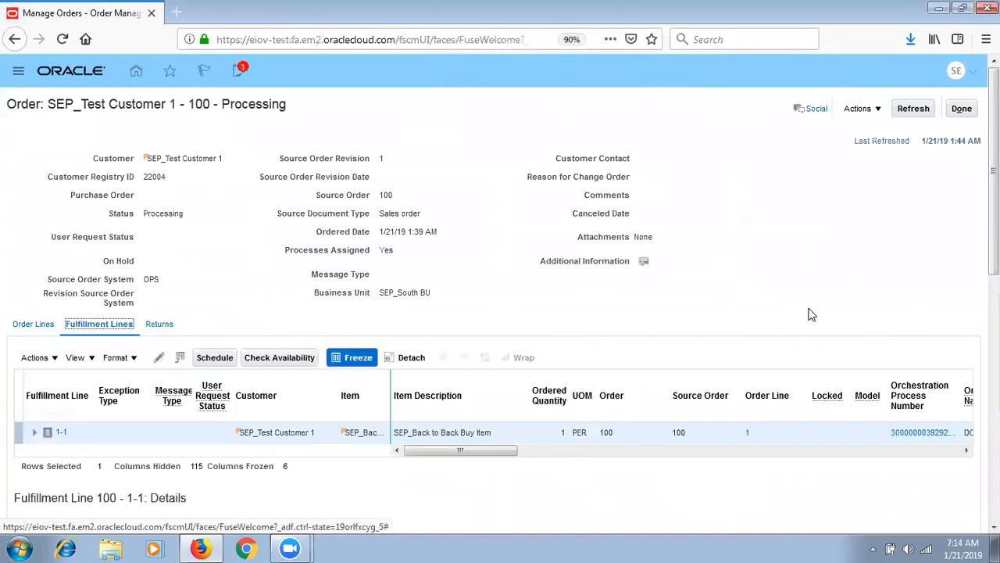
- Show fulfillment line 1-1's supply details, with back-to-back status Awaiting supply
scroll(808, 313, "down", 5)
left_click_drag(996, 351, 997, 379)
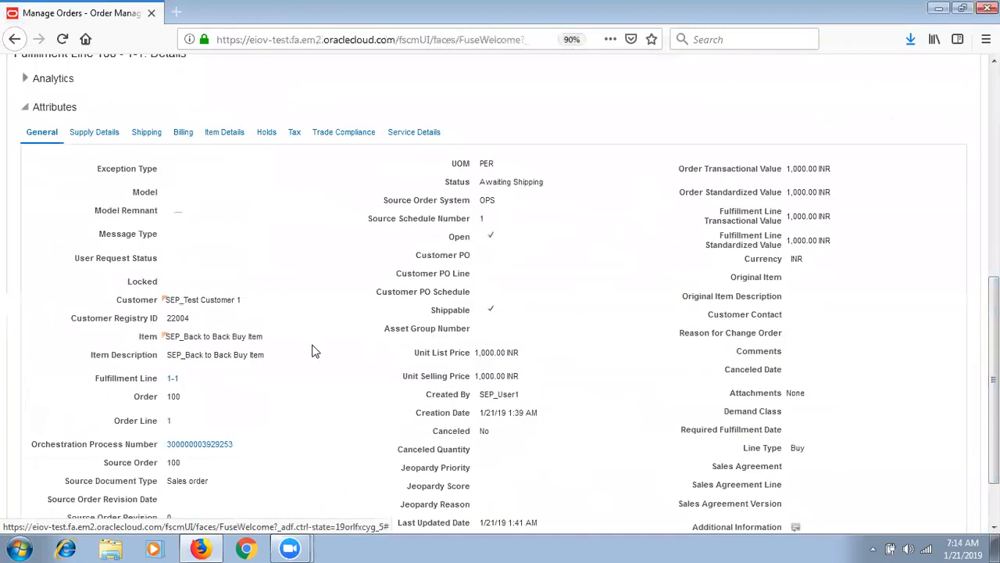
left_click(94, 133)
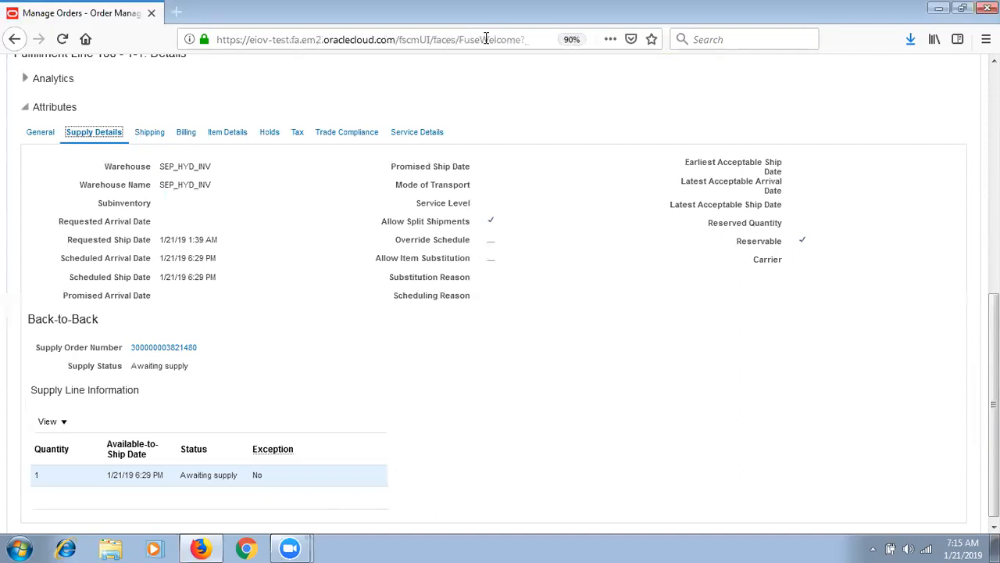
- Check fulfillment line 1-1's general attributes and supply details, then open its back-to-back supply order
left_click(41, 131)
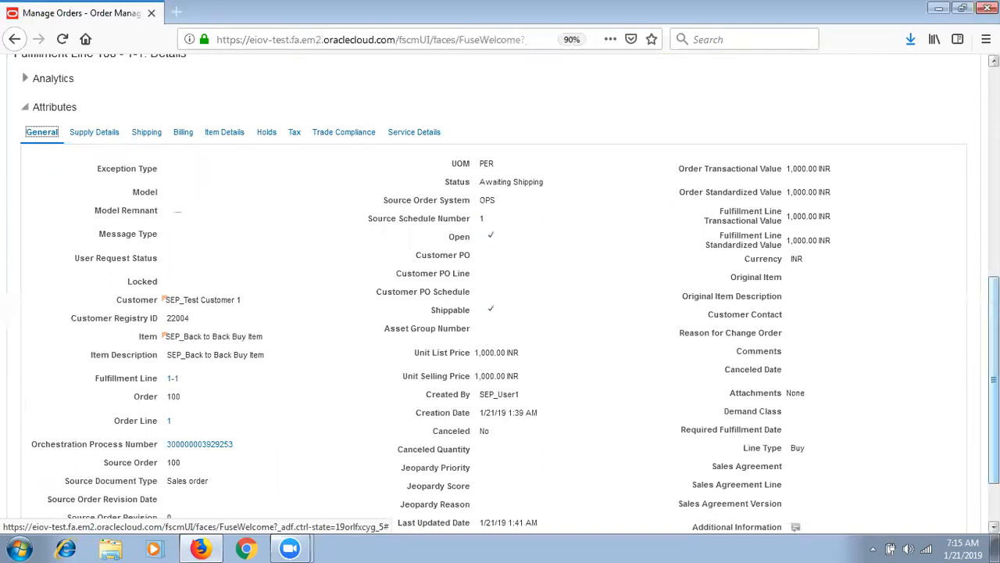
left_click(107, 139)
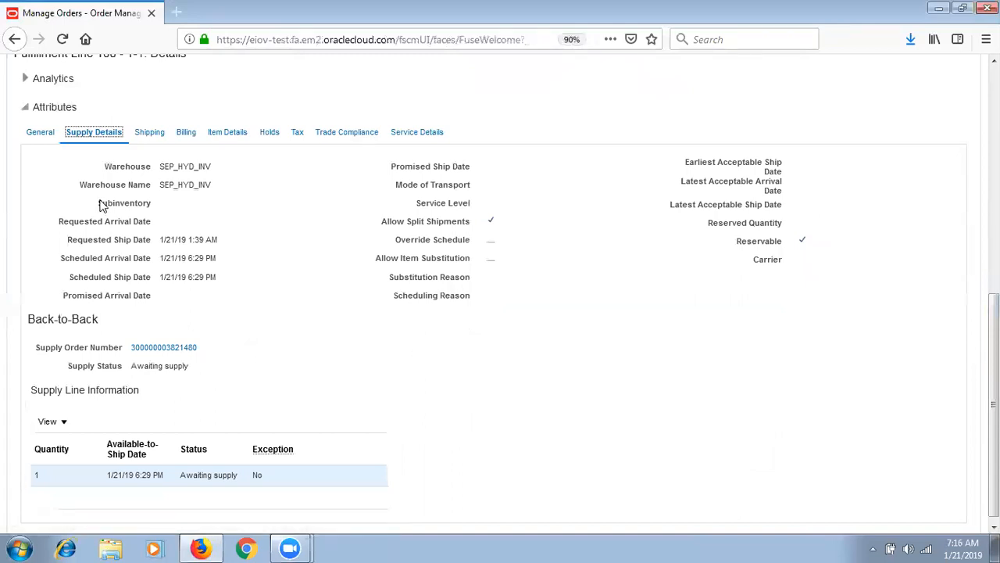
left_click(178, 351)
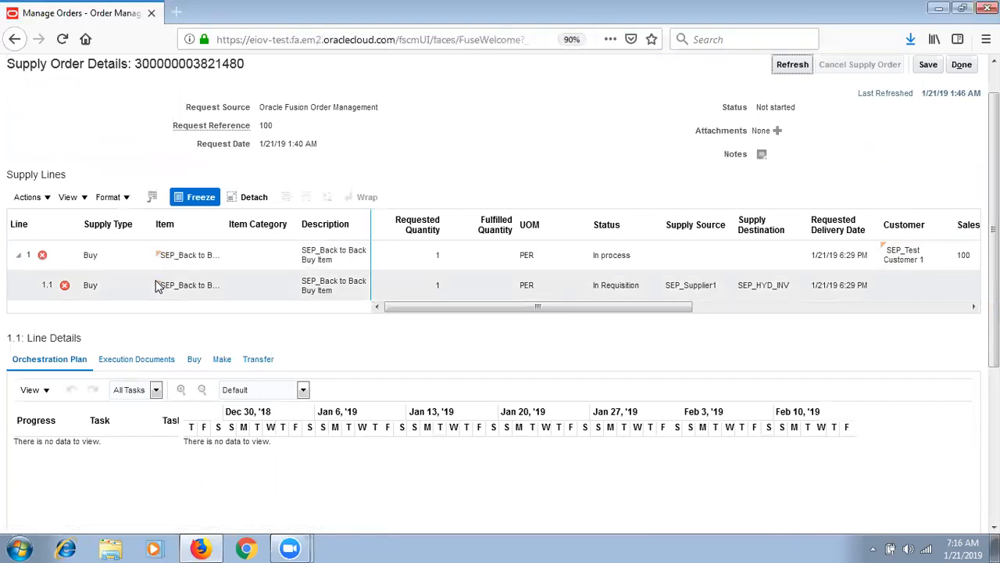
- Inspect supply line 1.1's supplier, In Requisition status and execution documents
left_click(700, 295)
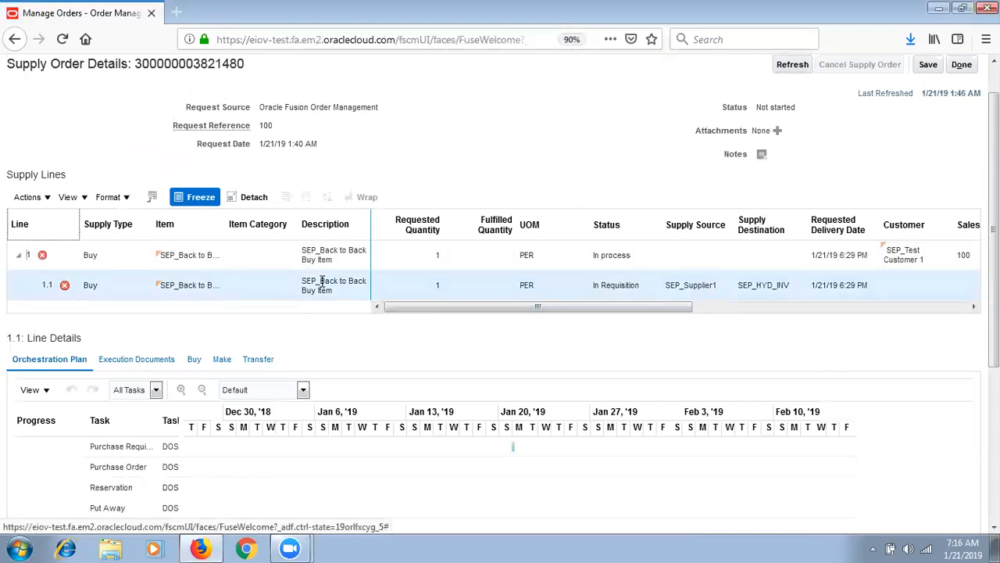
left_click_drag(452, 311, 514, 271)
left_click(599, 294)
left_click(523, 288)
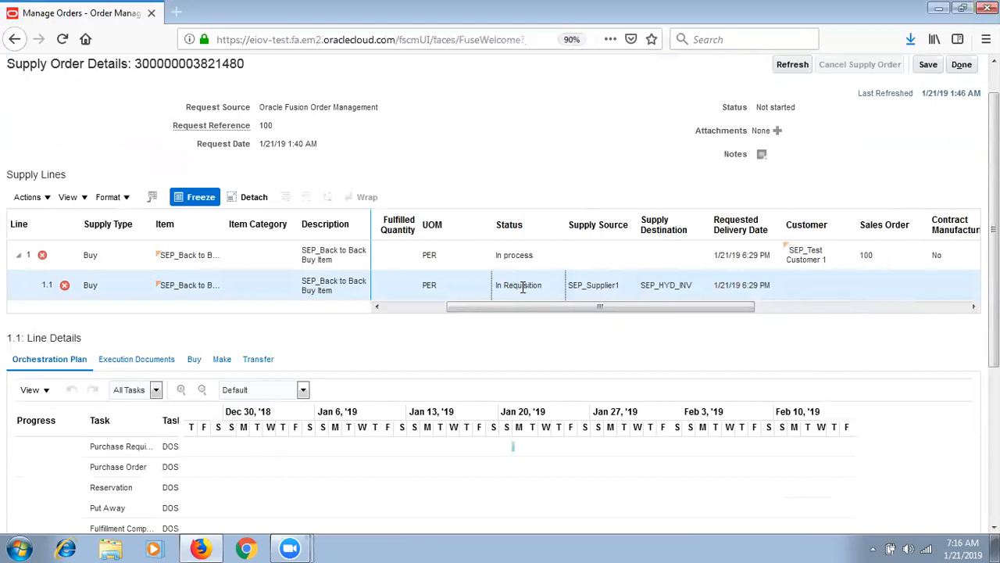
left_click(129, 361)
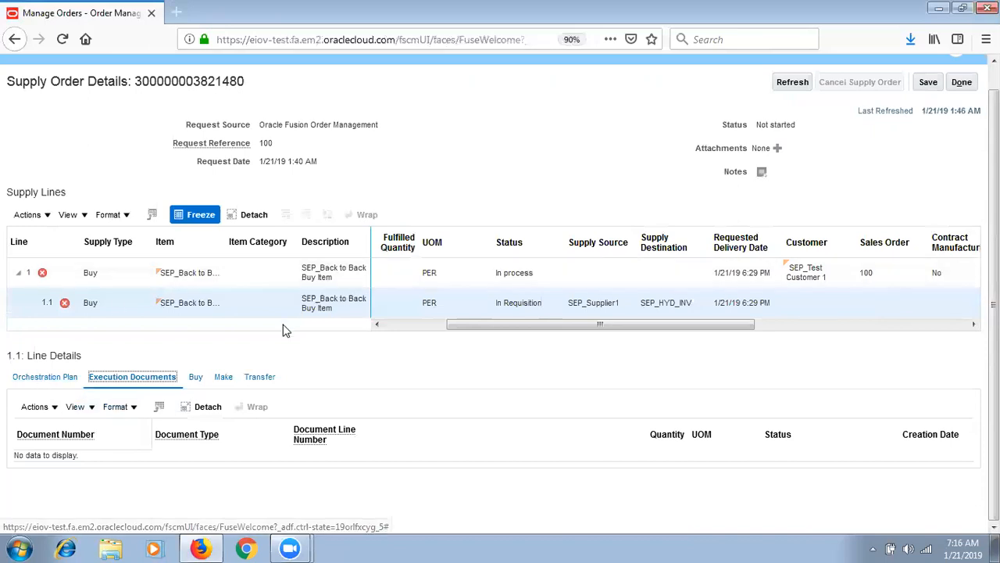
- Compare parent supply line 1, then check line 1.1's buy details and empty document type
left_click(498, 273)
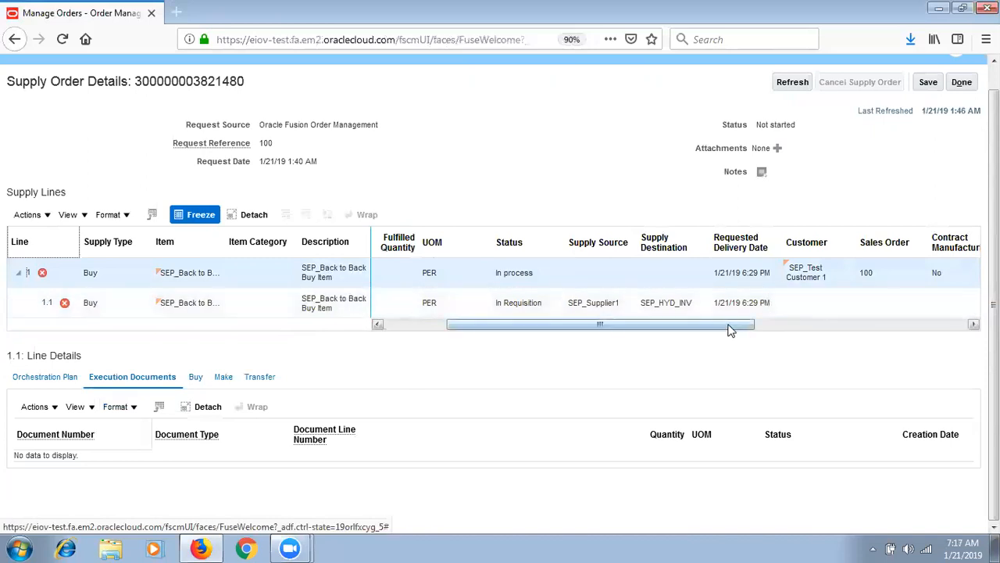
left_click_drag(611, 329, 666, 328)
left_click(708, 302)
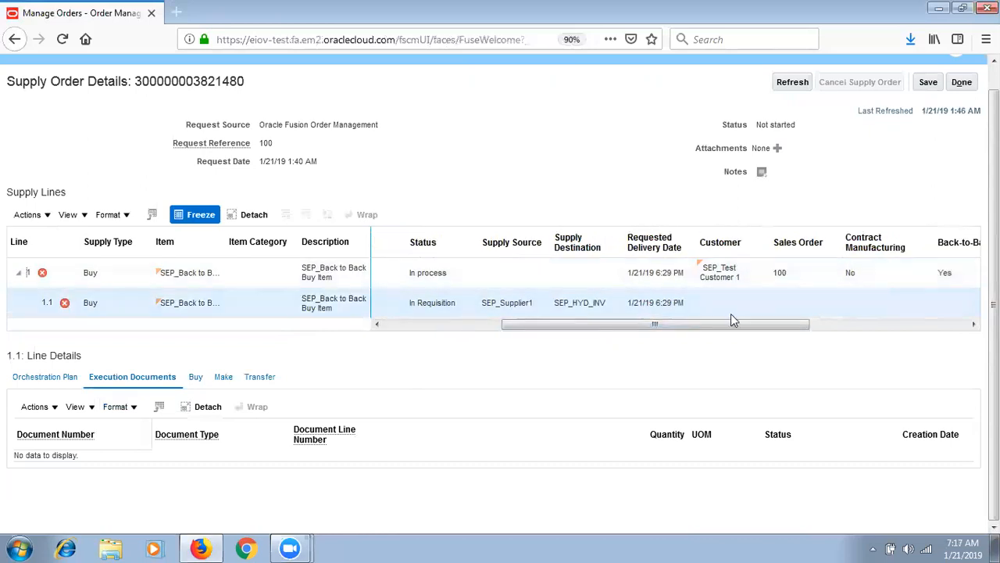
left_click_drag(750, 328, 903, 329)
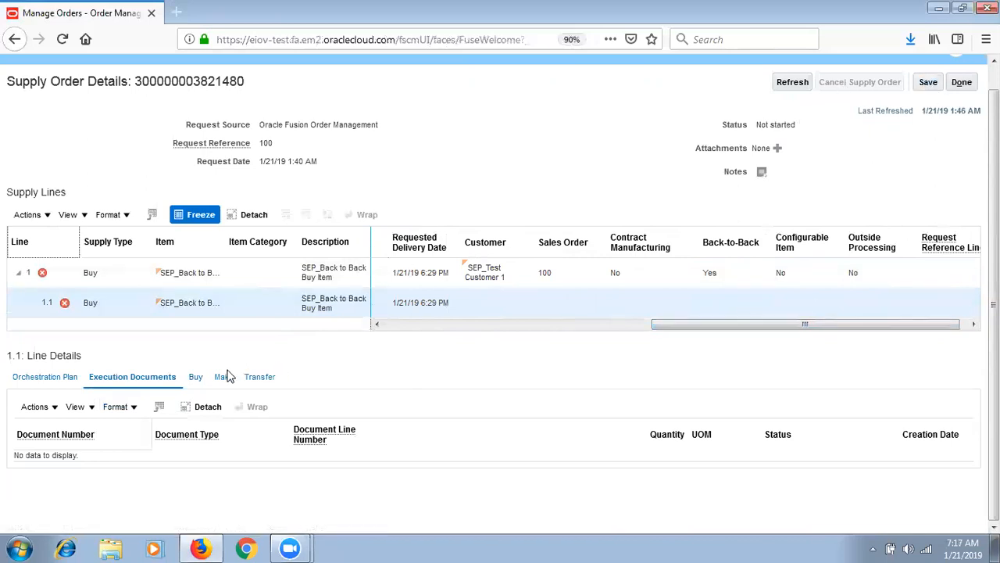
left_click(196, 379)
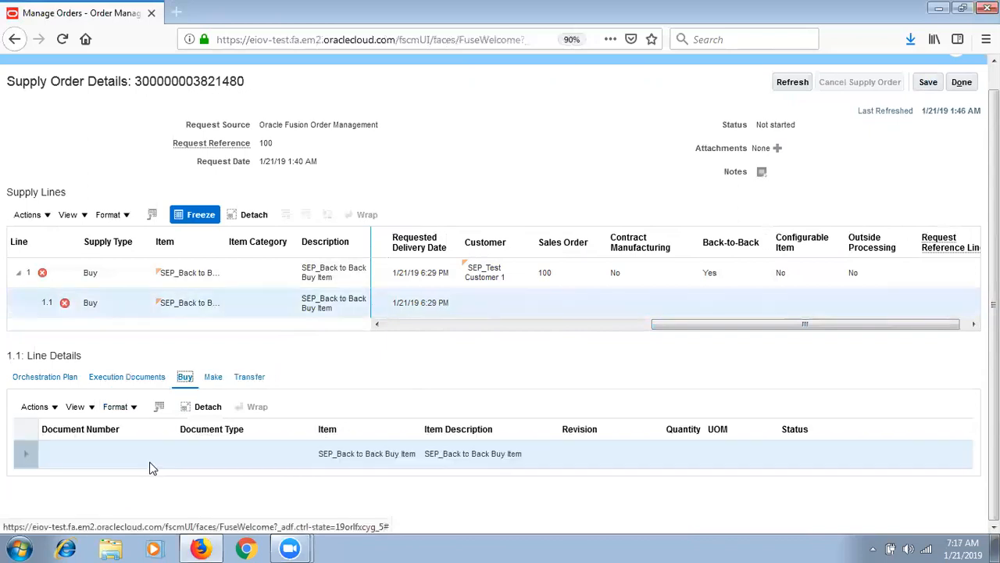
left_click(286, 461)
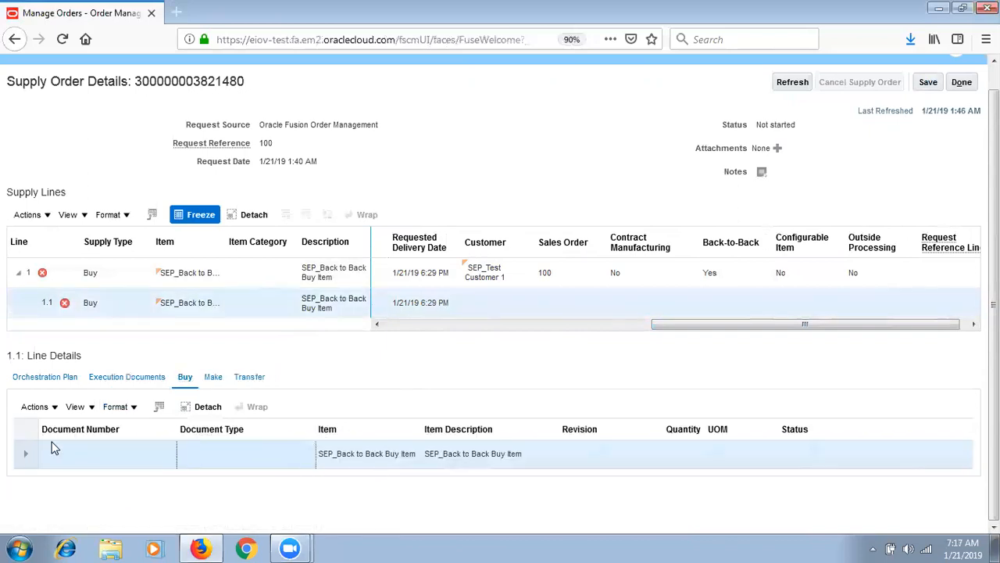
left_click(22, 456)
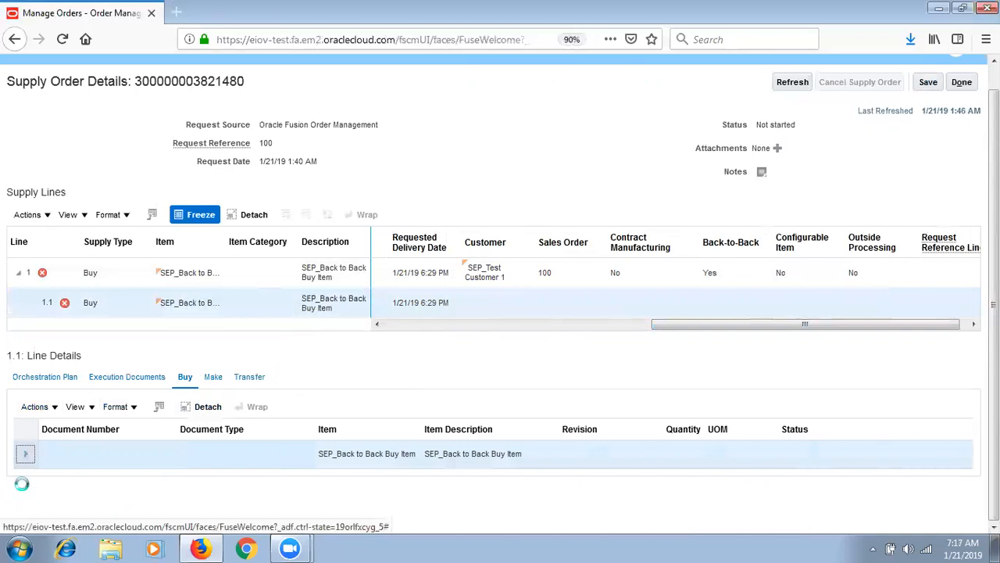
- Review line 1.1's orchestration plan tasks and close the supply order details
left_click(63, 378)
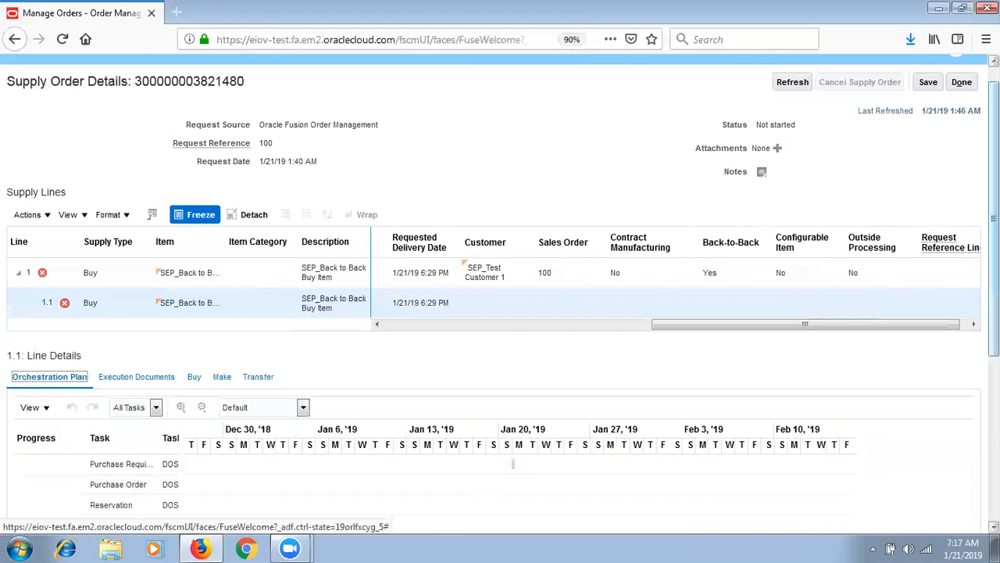
scroll(500, 312, "down", 3)
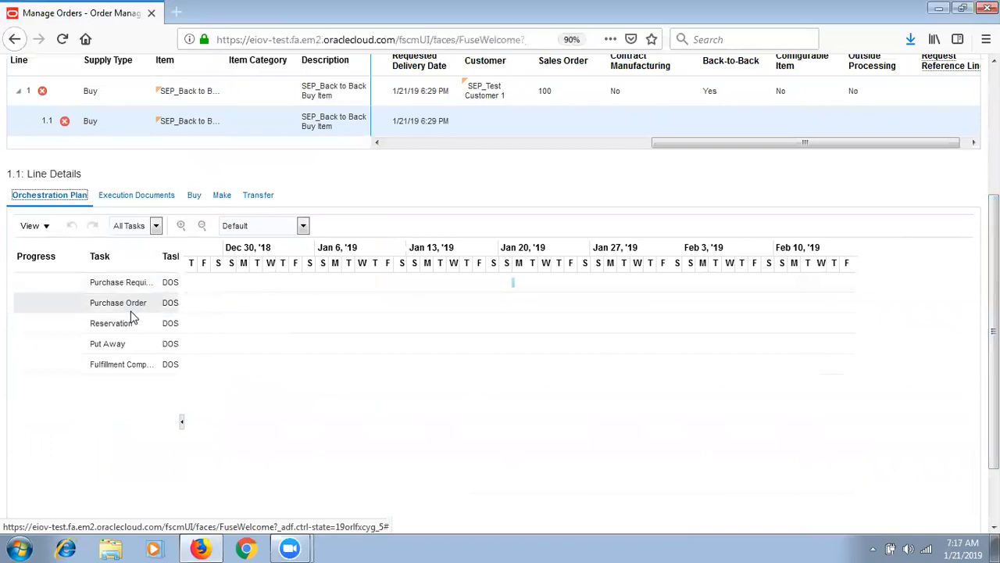
scroll(679, 409, "up", 3)
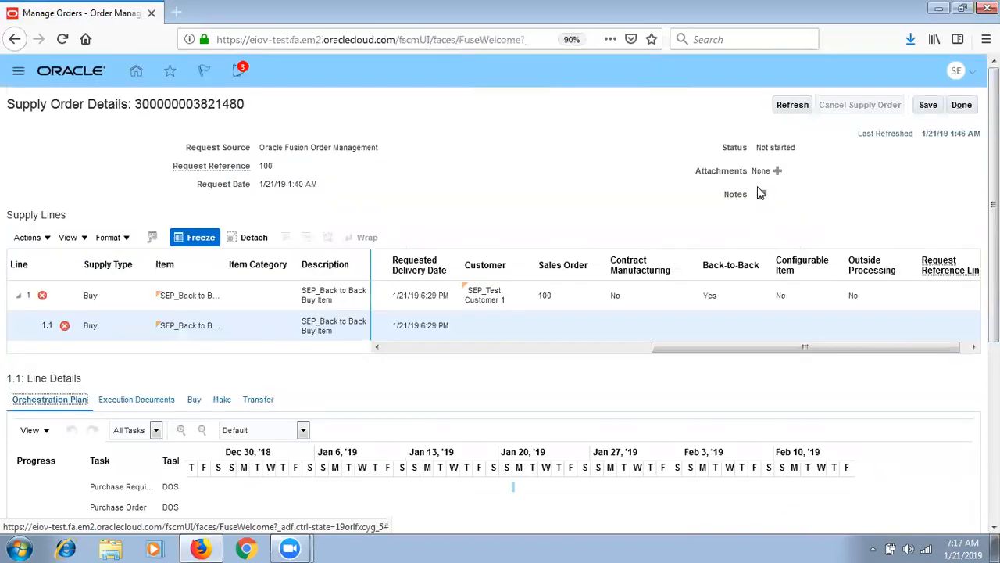
left_click(962, 105)
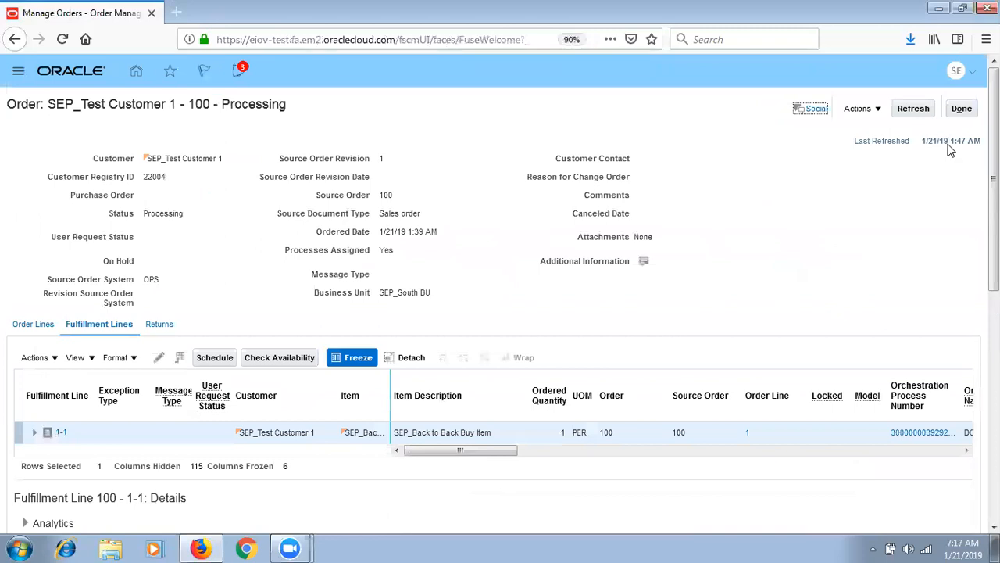
- Close order 100 back to the Overview and go to Setup and Maintenance's offering list
left_click(962, 109)
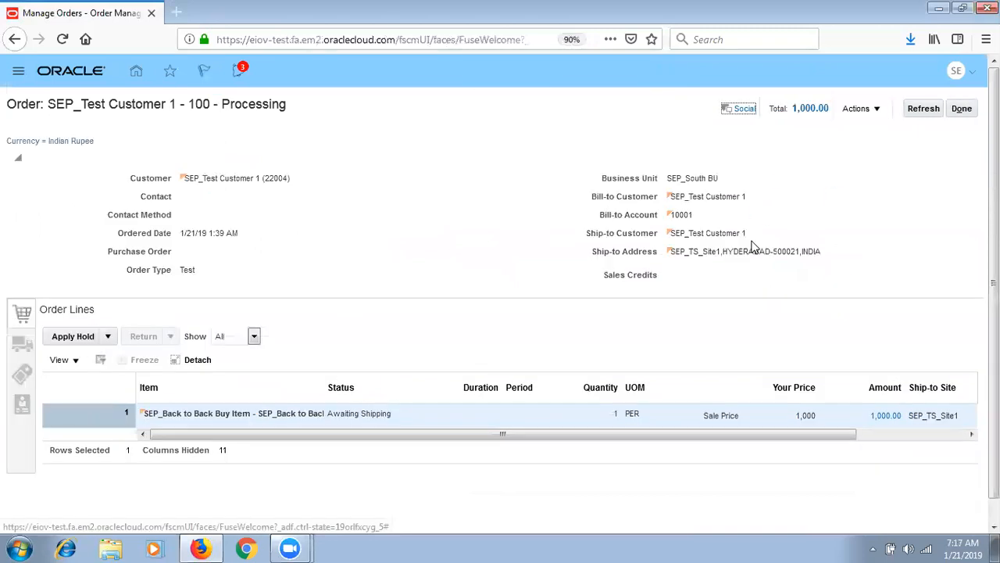
left_click(962, 109)
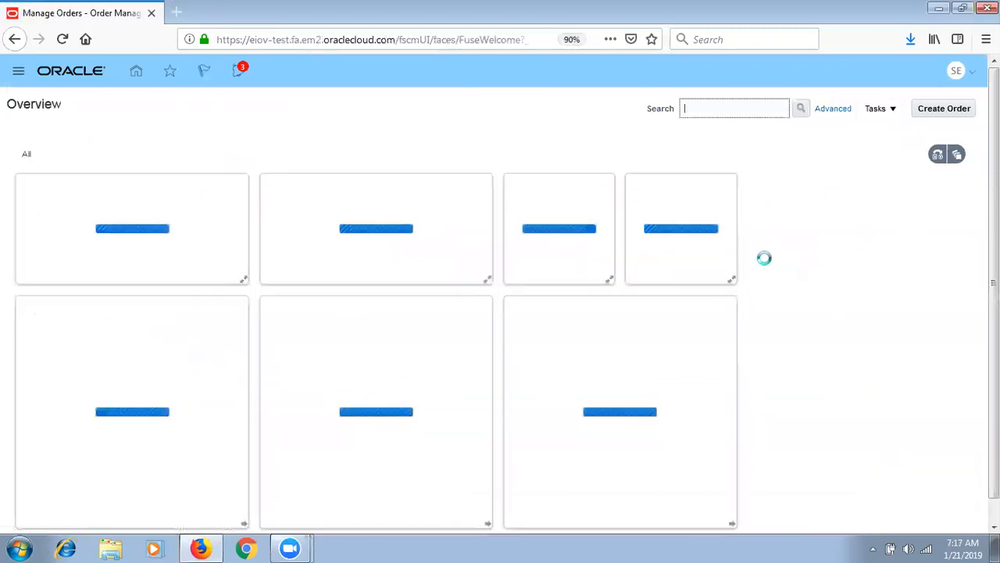
left_click(973, 72)
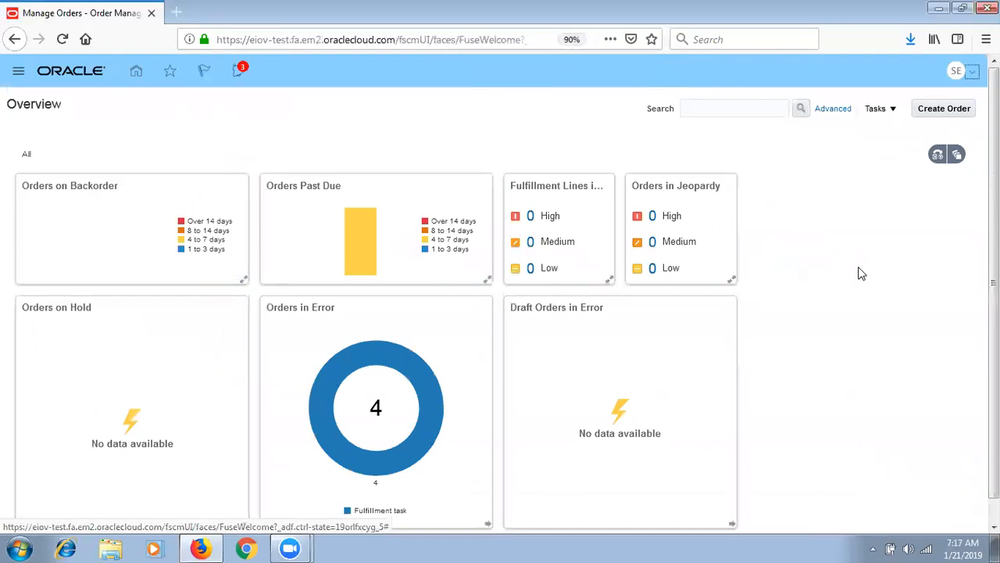
left_click(782, 283)
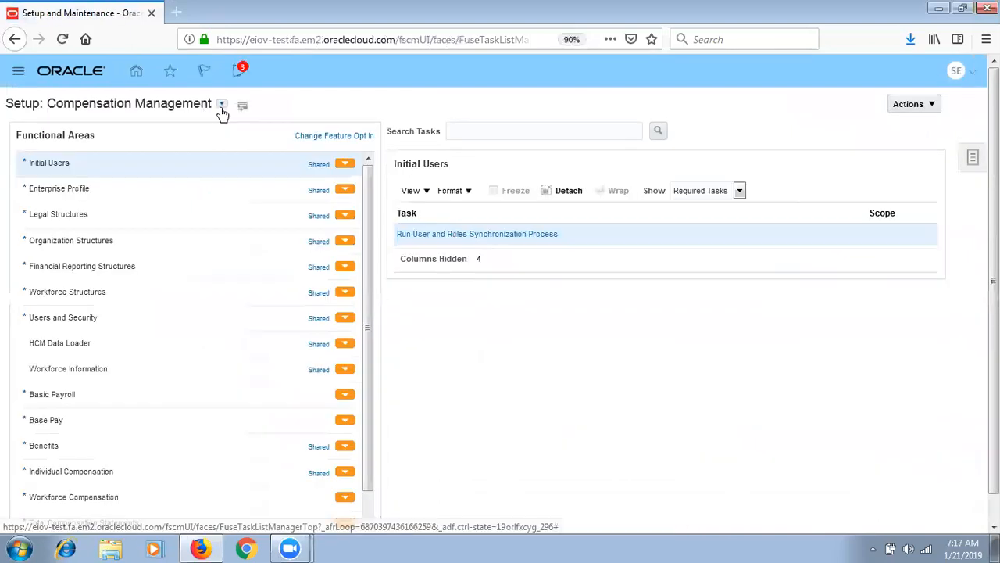
left_click(222, 104)
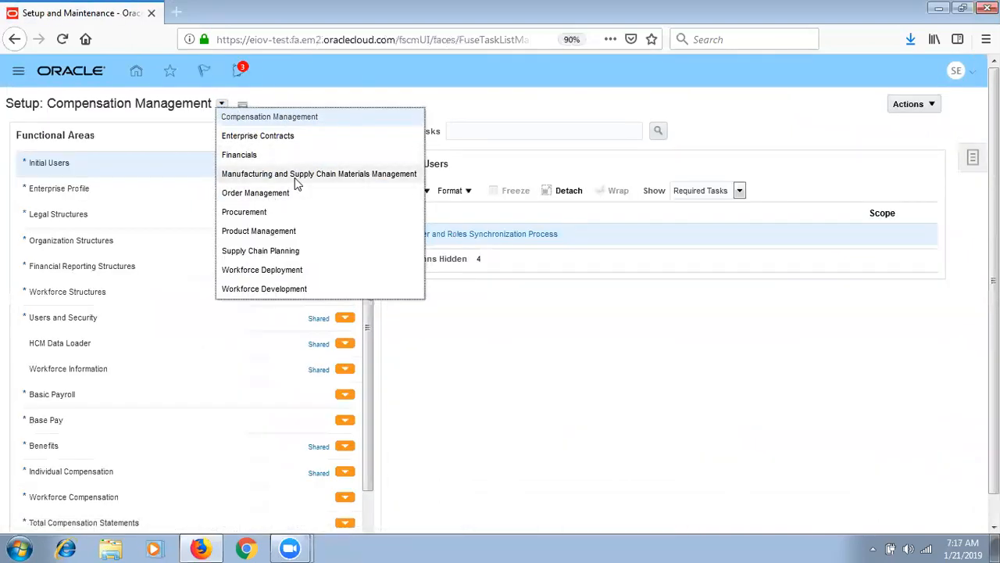
- Open Manage Requisition Approvals under the Procurement offering's Approval Management
left_click(279, 213)
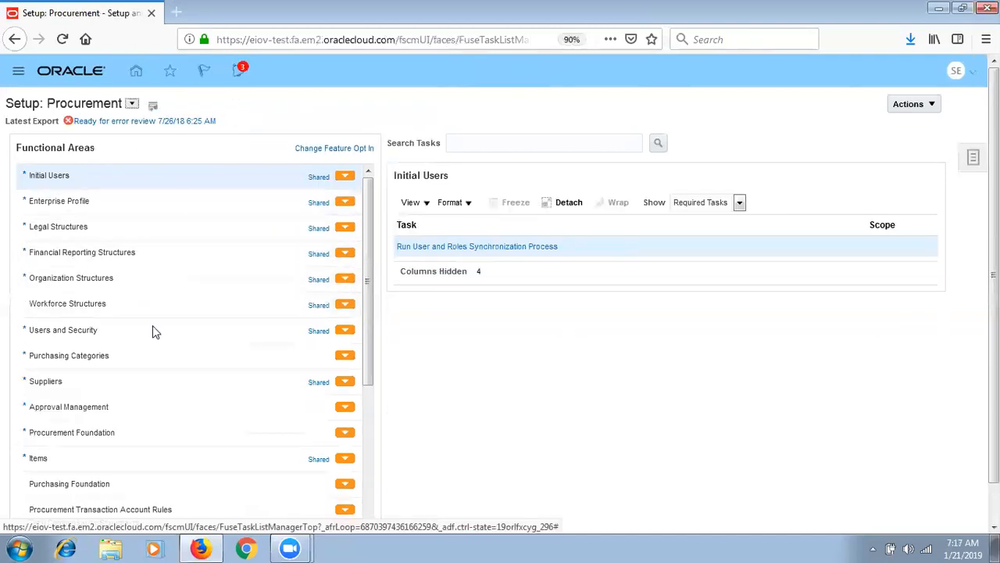
left_click(108, 406)
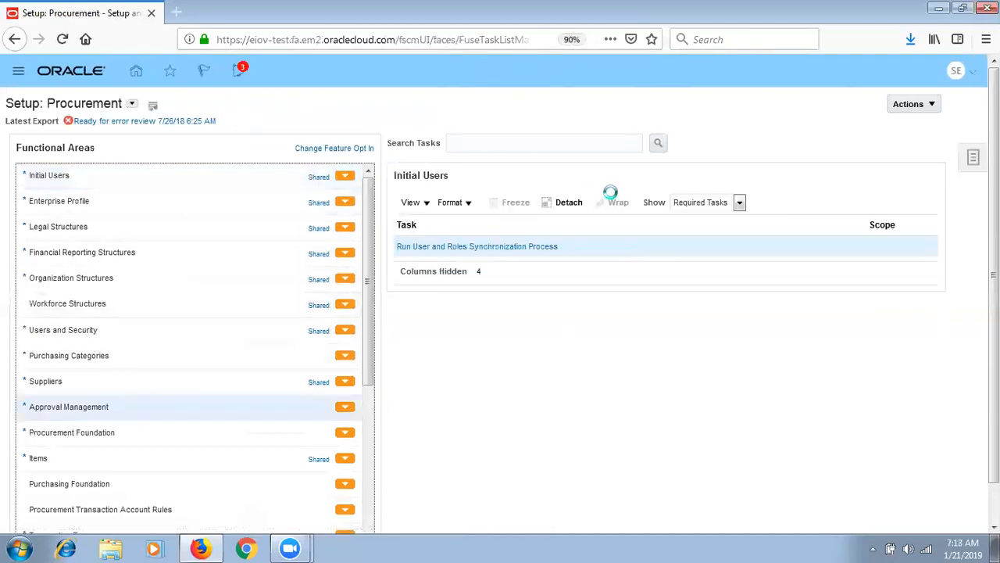
left_click(477, 246)
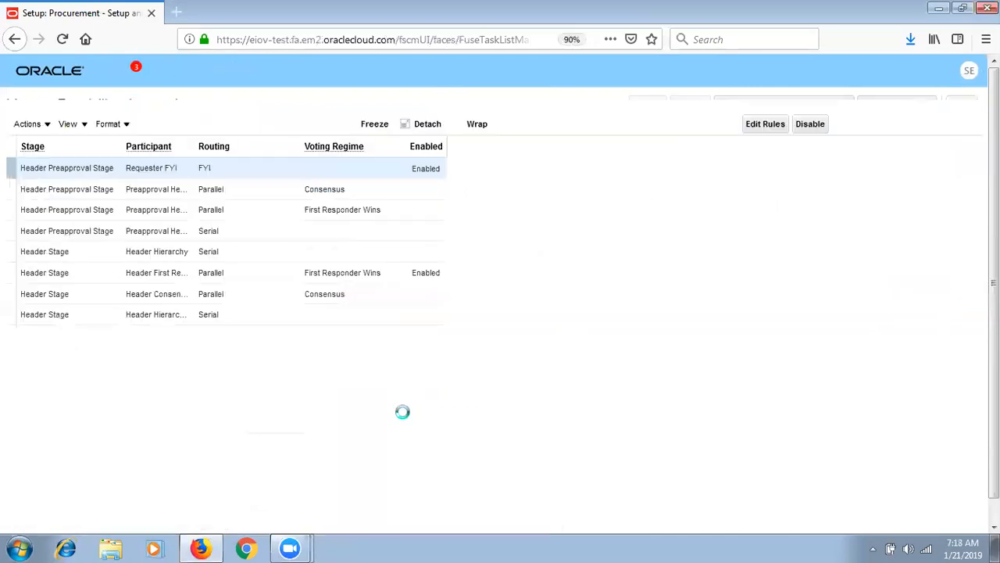
- Edit, save and deploy the Header First Responder Wins requisition approval rules
left_click(533, 291)
left_click(330, 151)
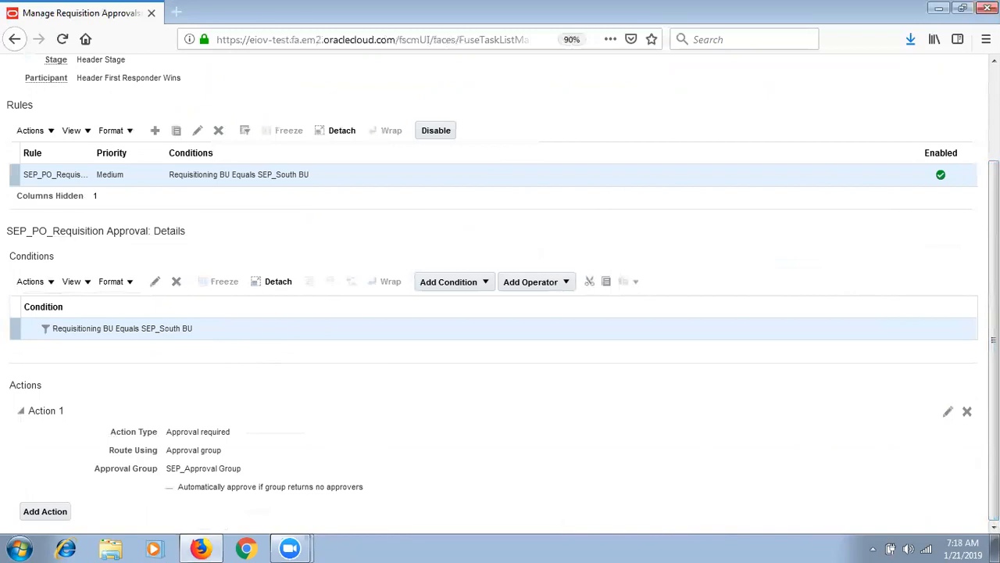
scroll(992, 250, "up", 3)
left_click(916, 107)
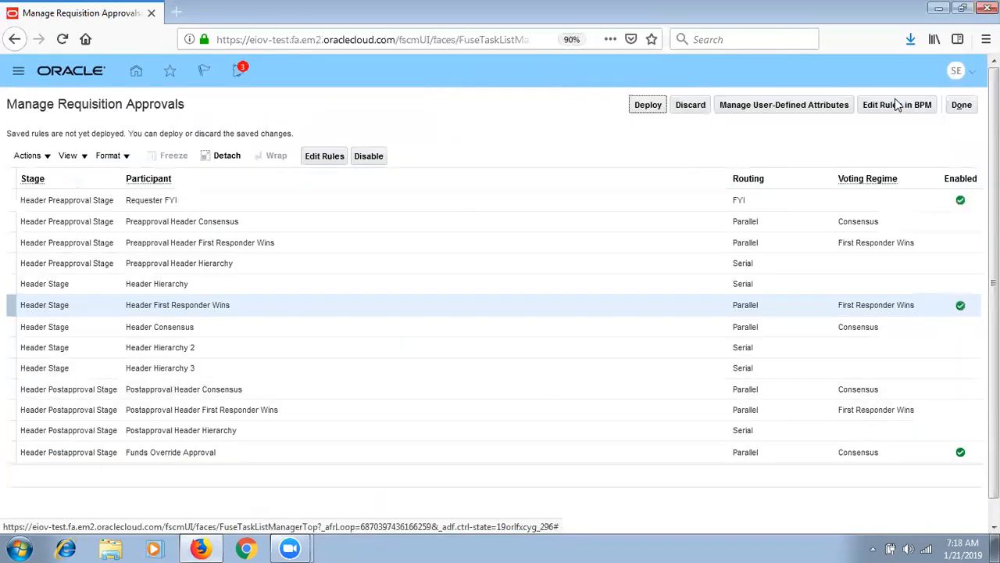
left_click(649, 109)
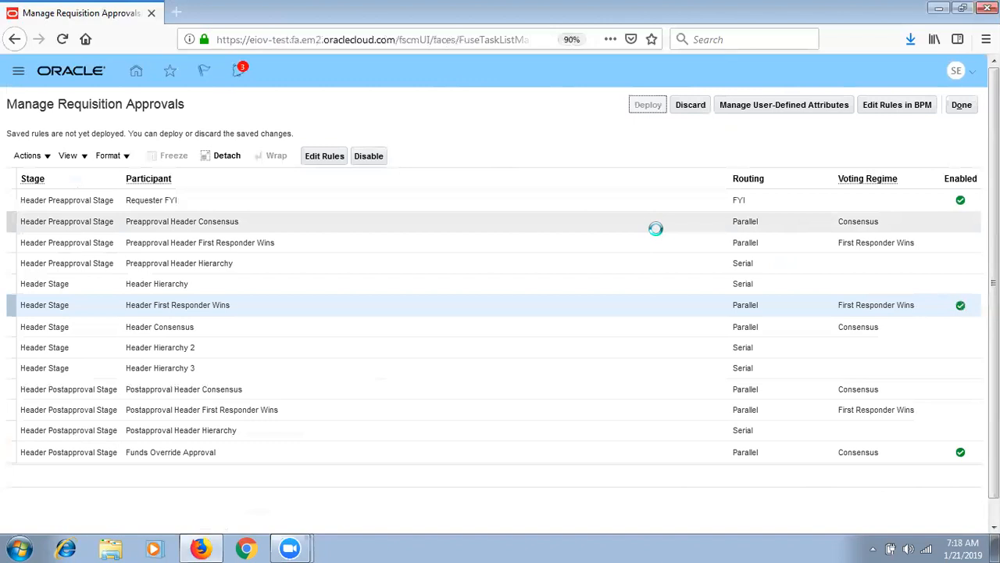
left_click(540, 205)
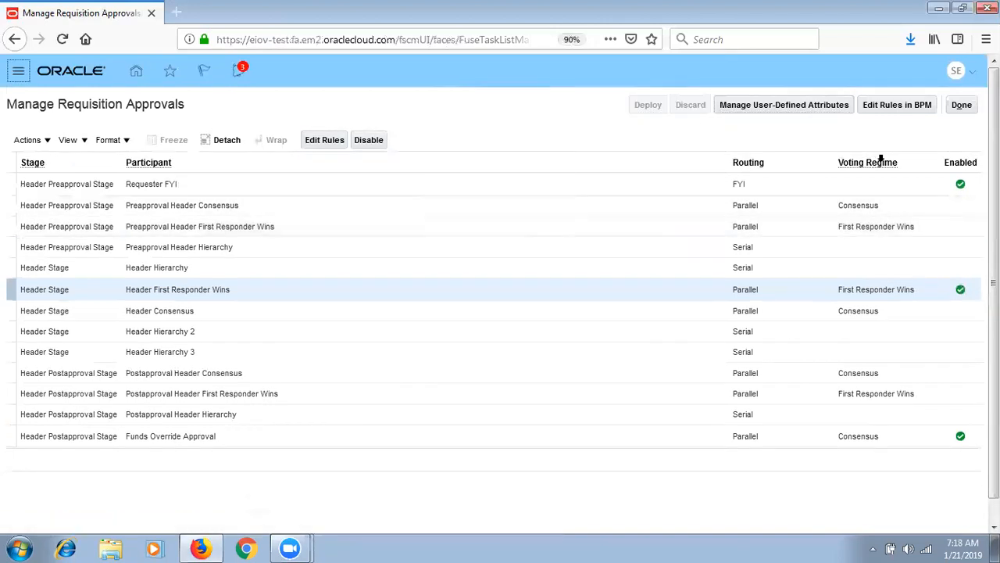
left_click(966, 107)
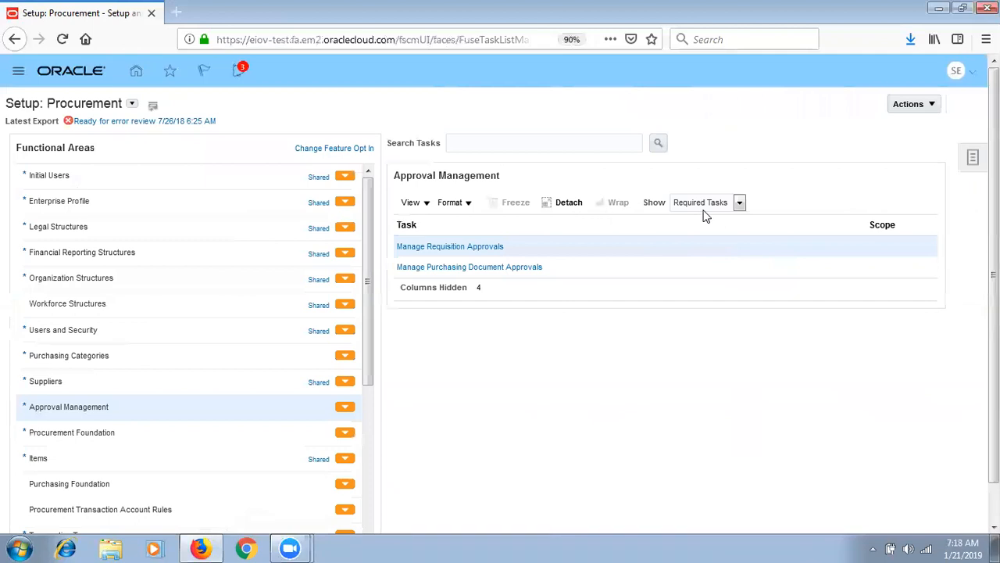
- Edit, save and deploy the Terms Approval First Responder Wins purchasing document approval rules
left_click(504, 268)
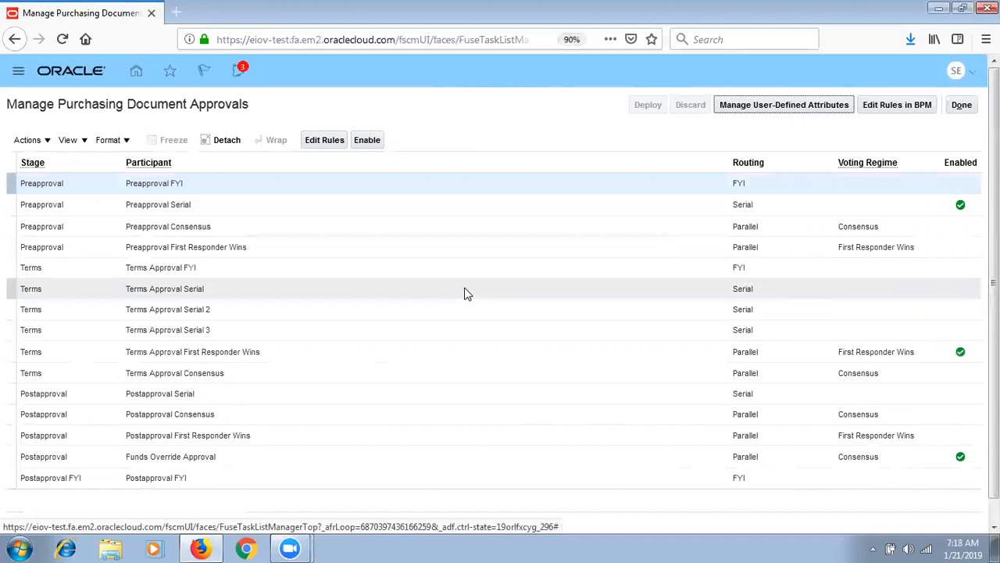
left_click(486, 353)
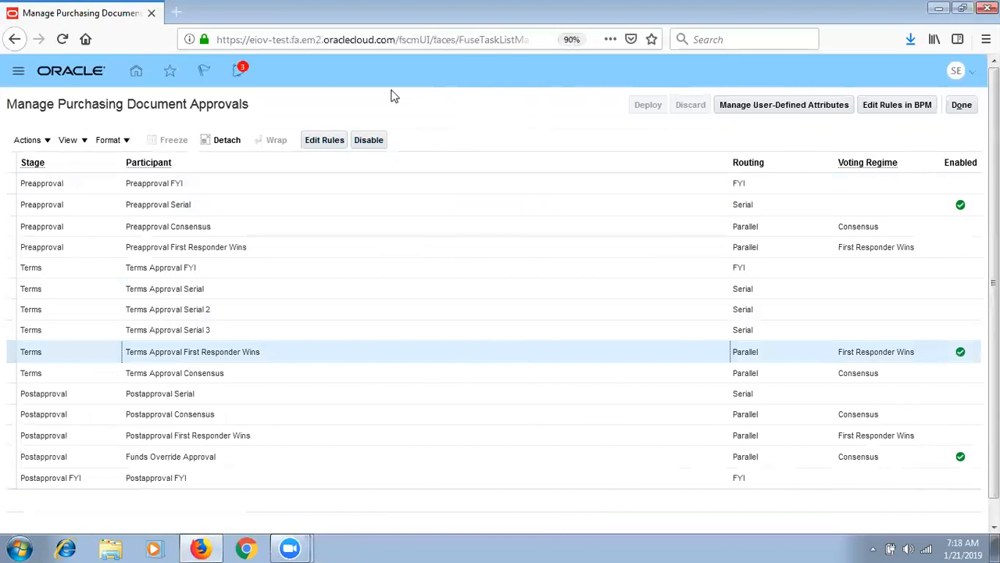
left_click(326, 141)
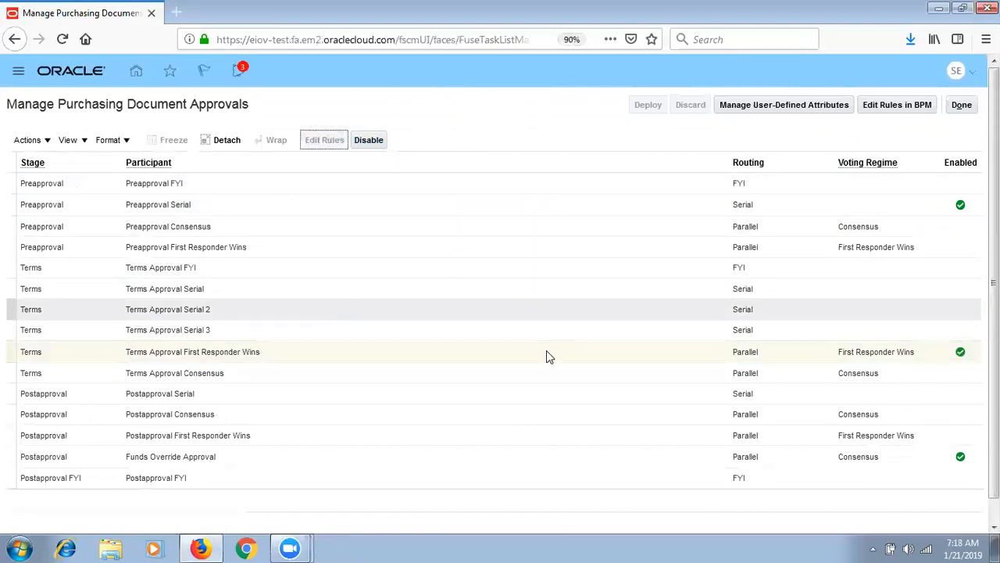
left_click_drag(994, 179, 960, 190)
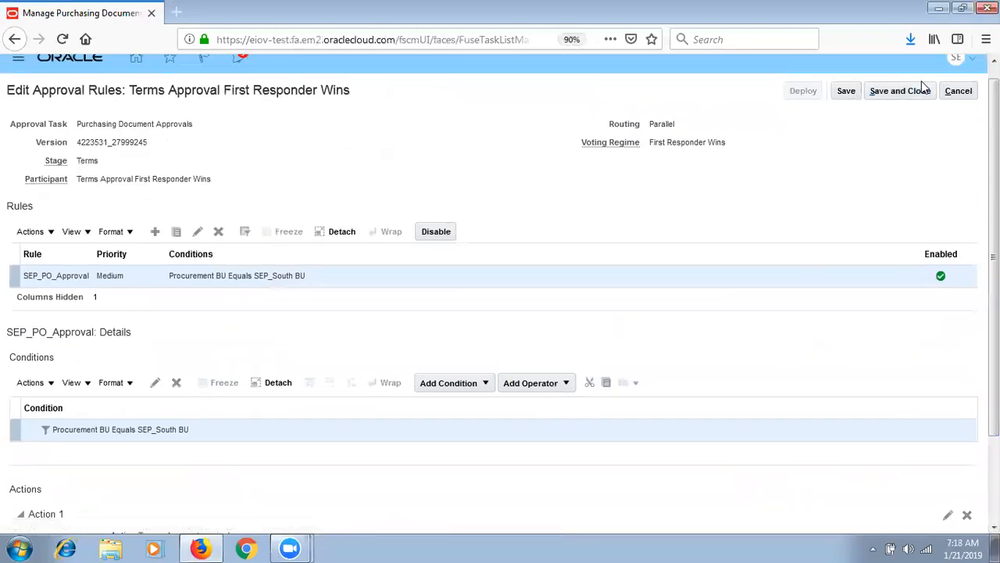
left_click(898, 96)
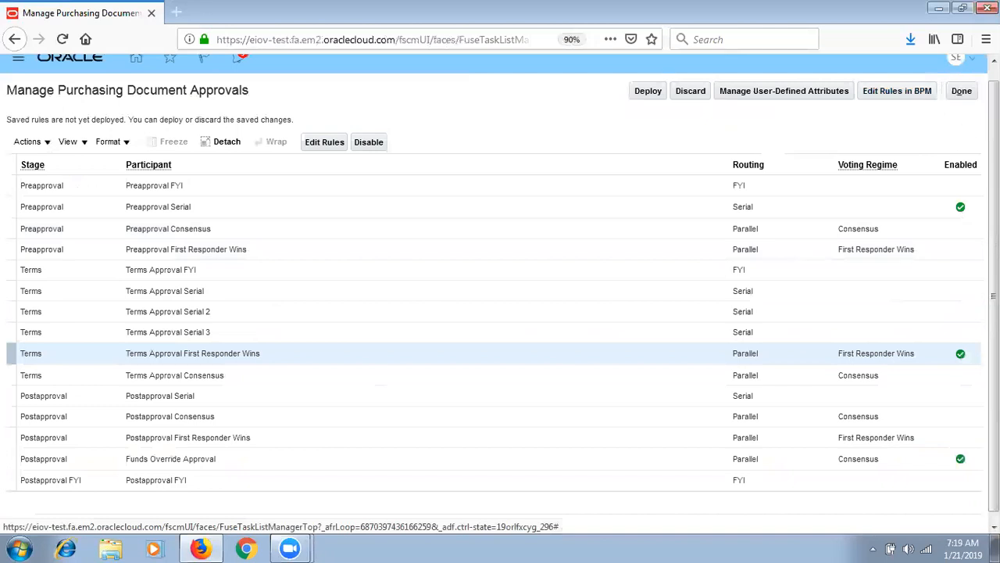
left_click(647, 91)
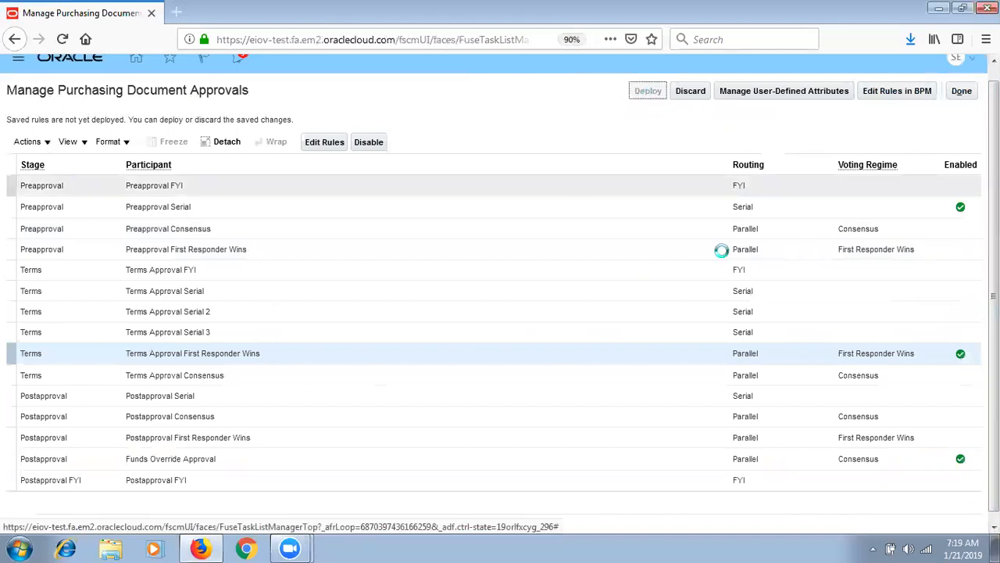
left_click(966, 93)
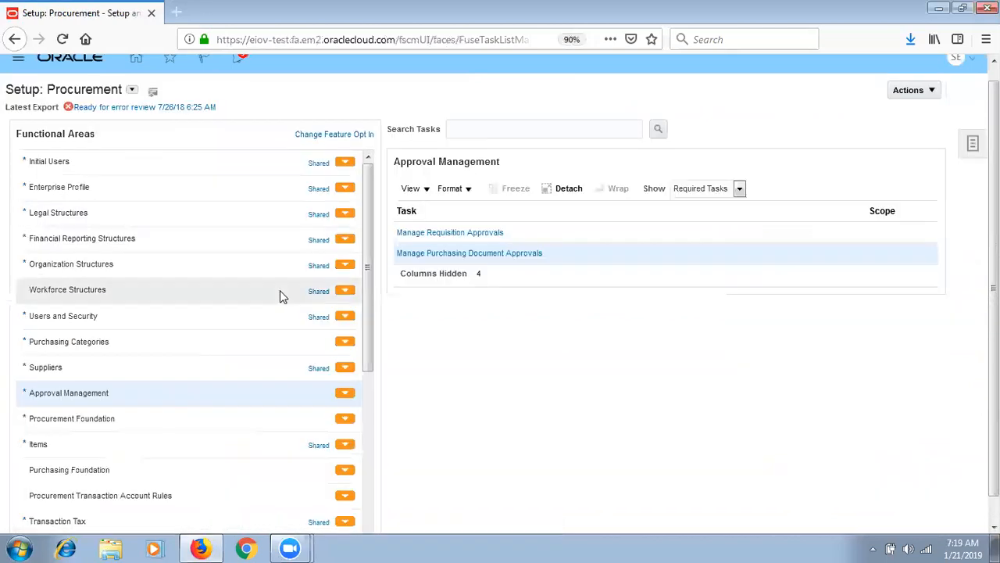
left_click(184, 418)
- Configure and save the requisitioning business function for SEP_South BU
left_click(735, 188)
left_click(691, 206)
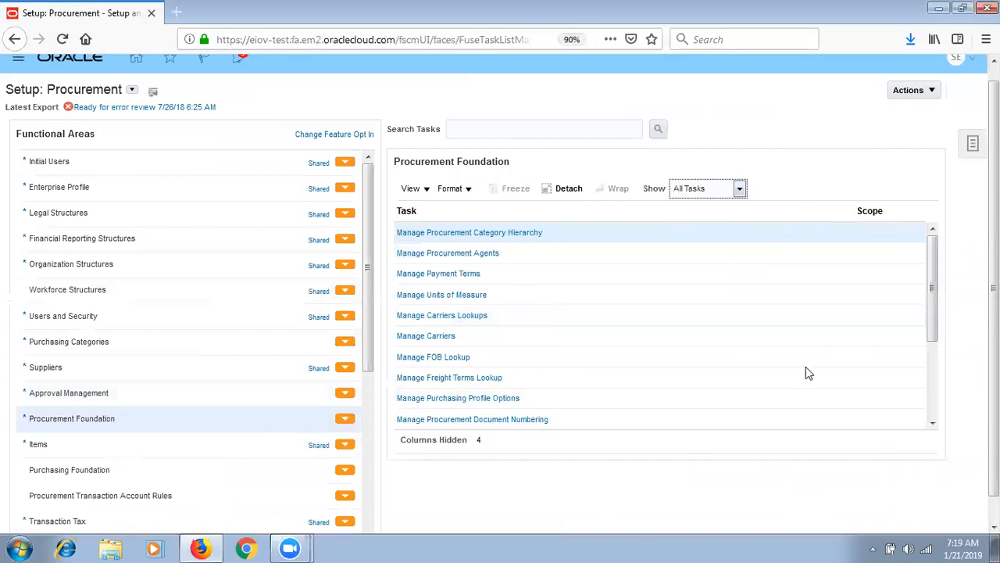
scroll(935, 400, "down", 3)
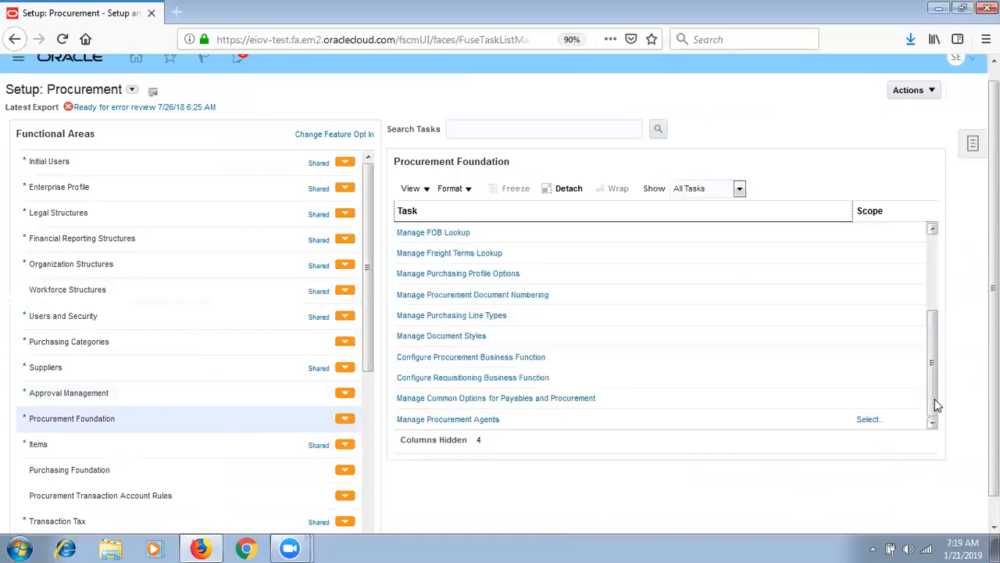
left_click(505, 382)
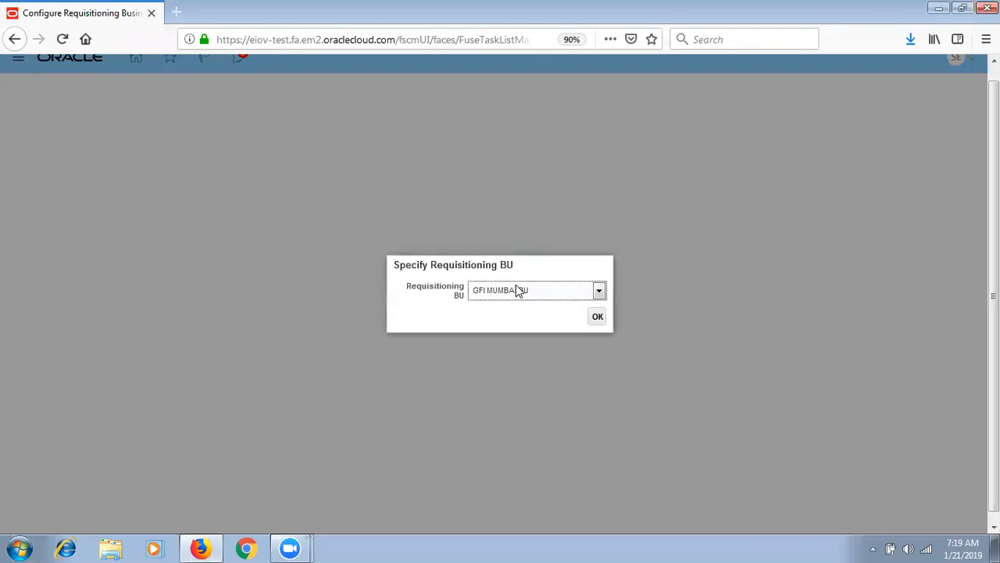
left_click(517, 291)
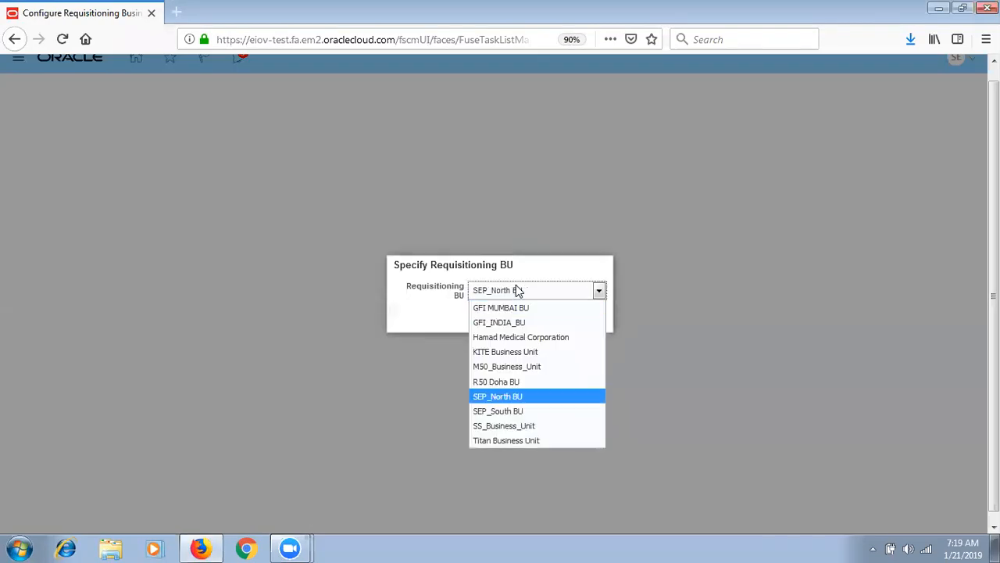
key("Down")
key("Return")
left_click(597, 317)
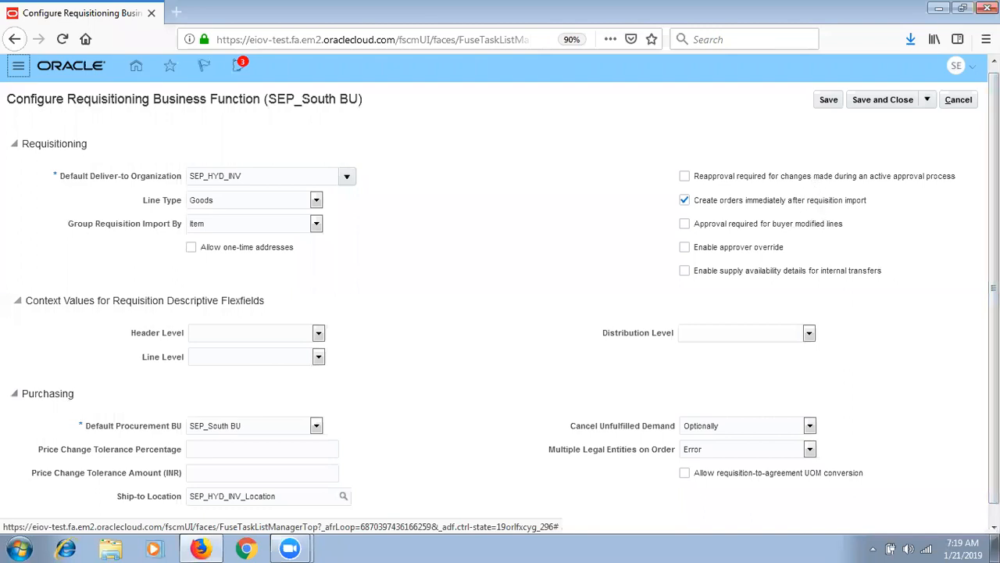
scroll(500, 291, "down", 1)
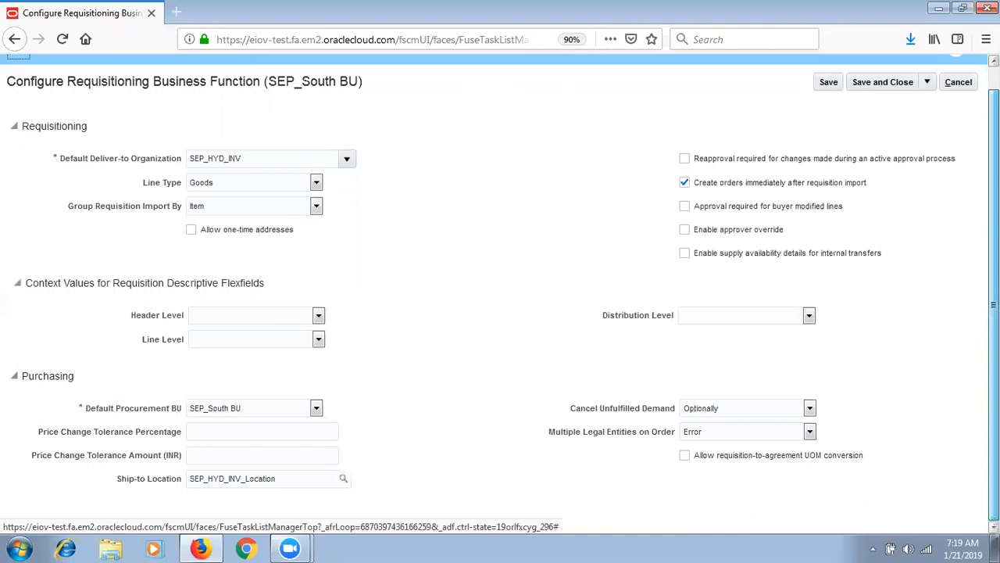
left_click(898, 80)
left_click(539, 313)
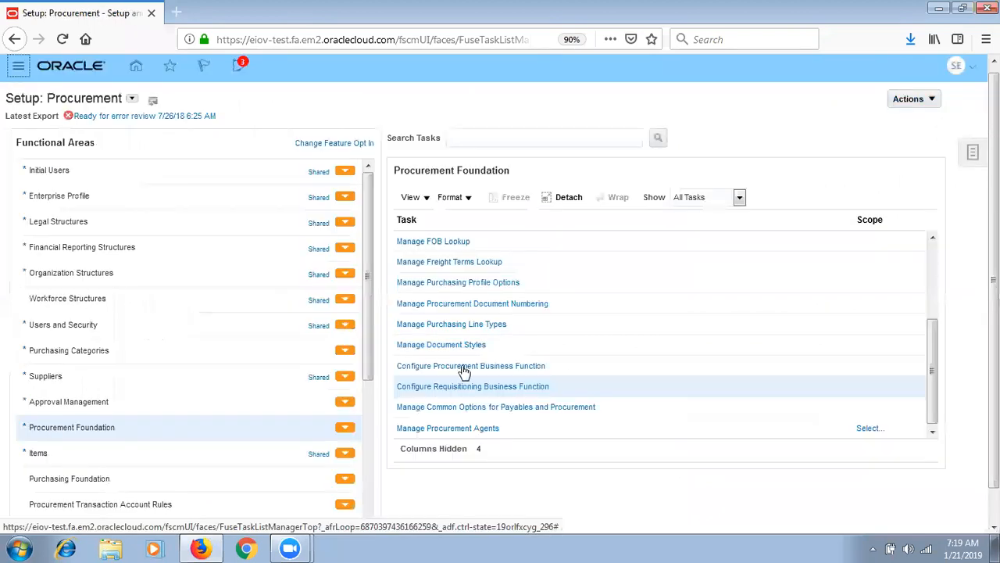
- Review and save the procurement business function options for SEP_South BU
left_click(452, 366)
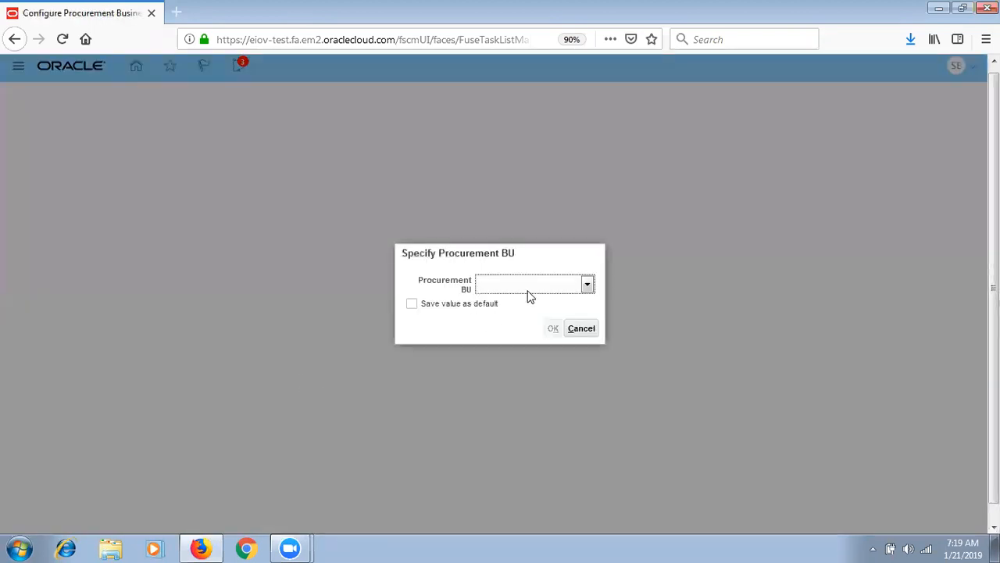
left_click(528, 289)
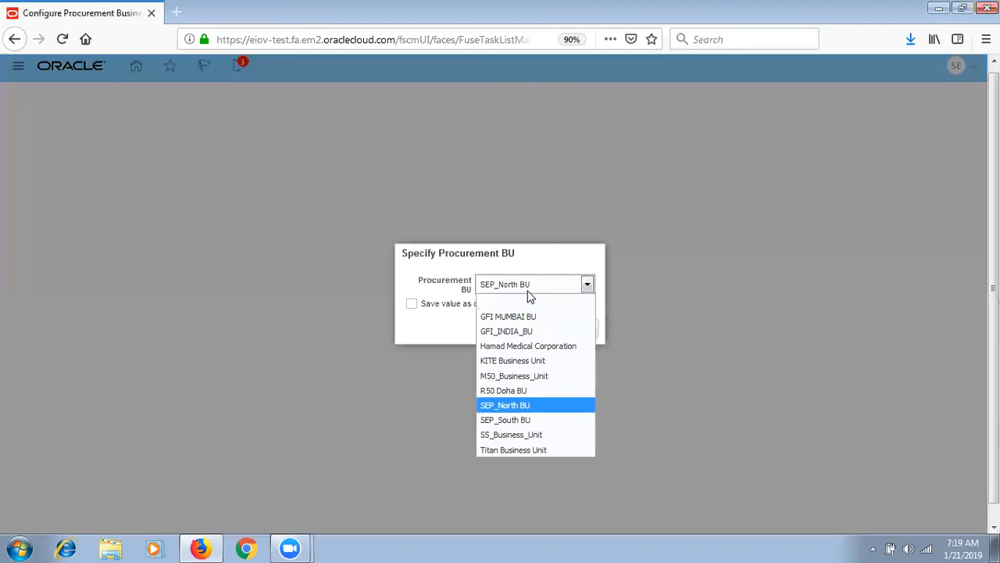
key("Down")
key("Return")
left_click(553, 330)
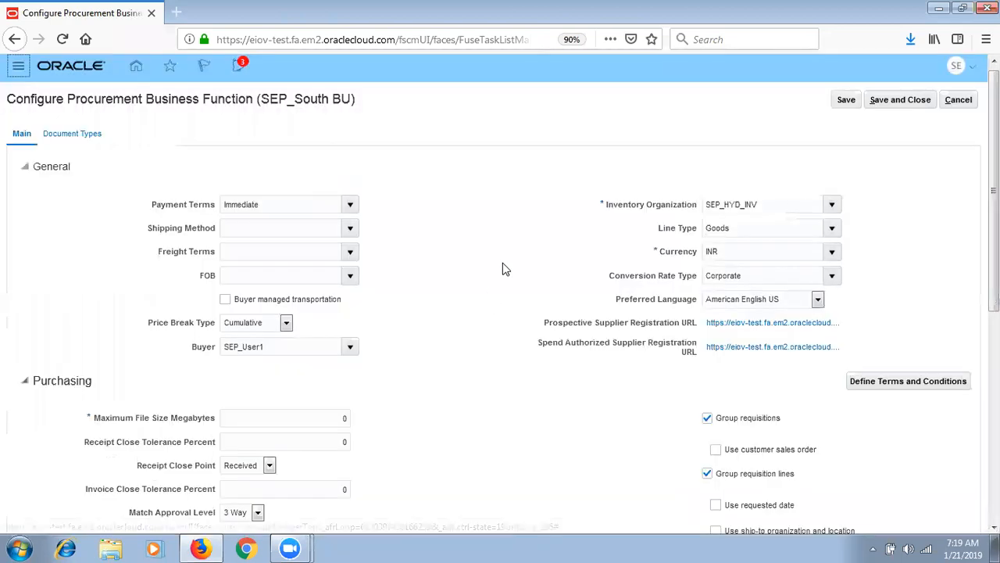
scroll(878, 200, "down", 4)
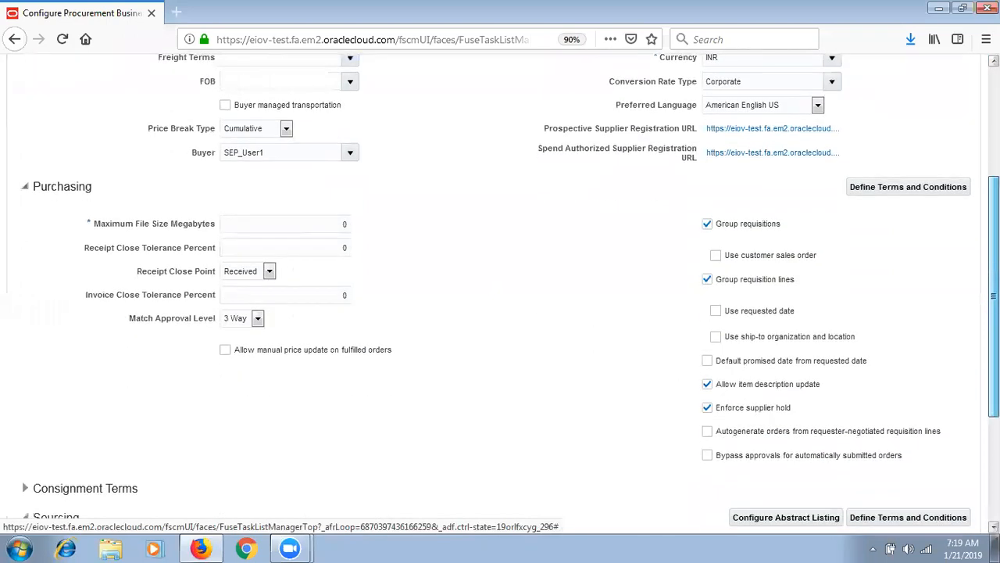
left_click_drag(994, 296, 994, 303)
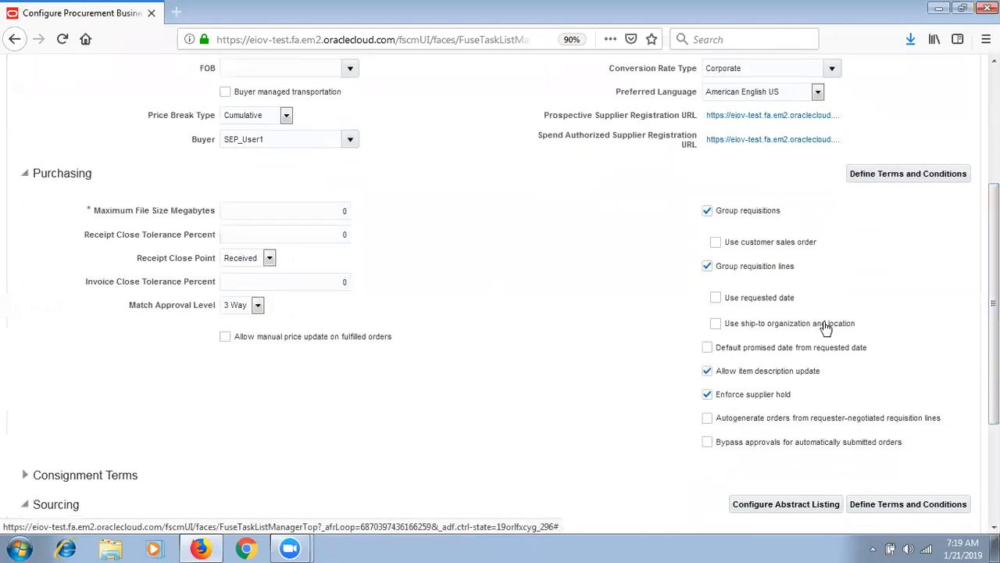
scroll(500, 297, "up", 5)
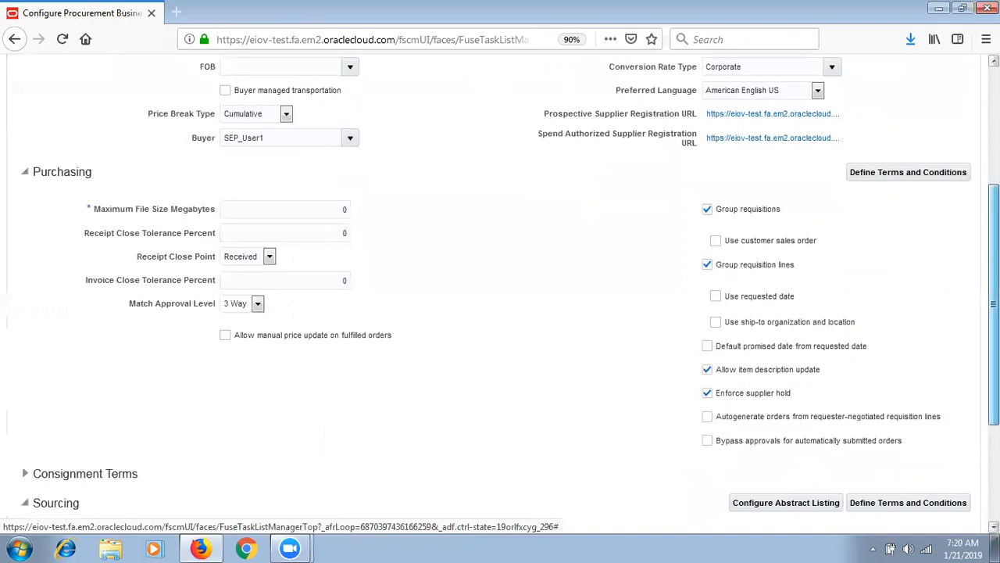
left_click(903, 107)
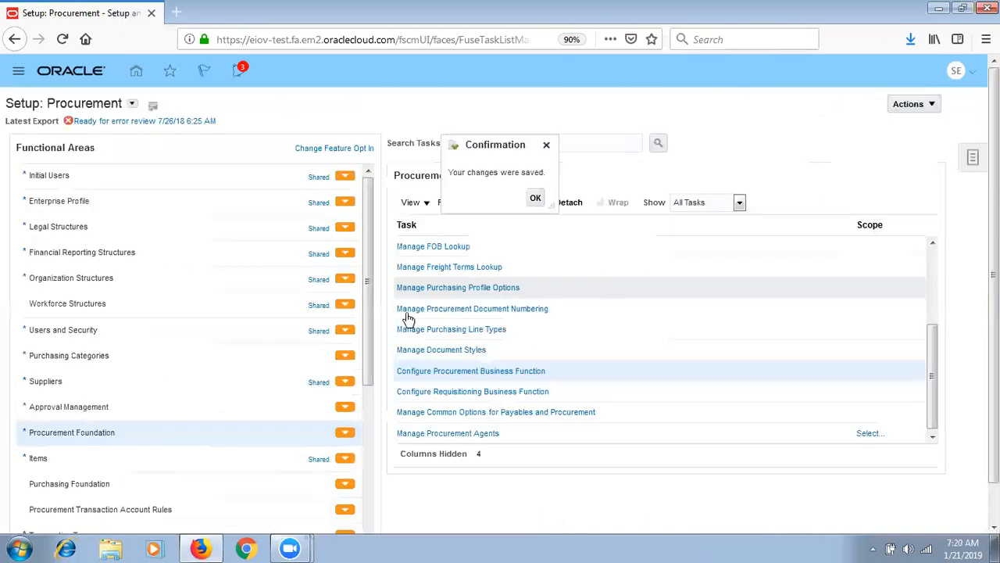
left_click(535, 197)
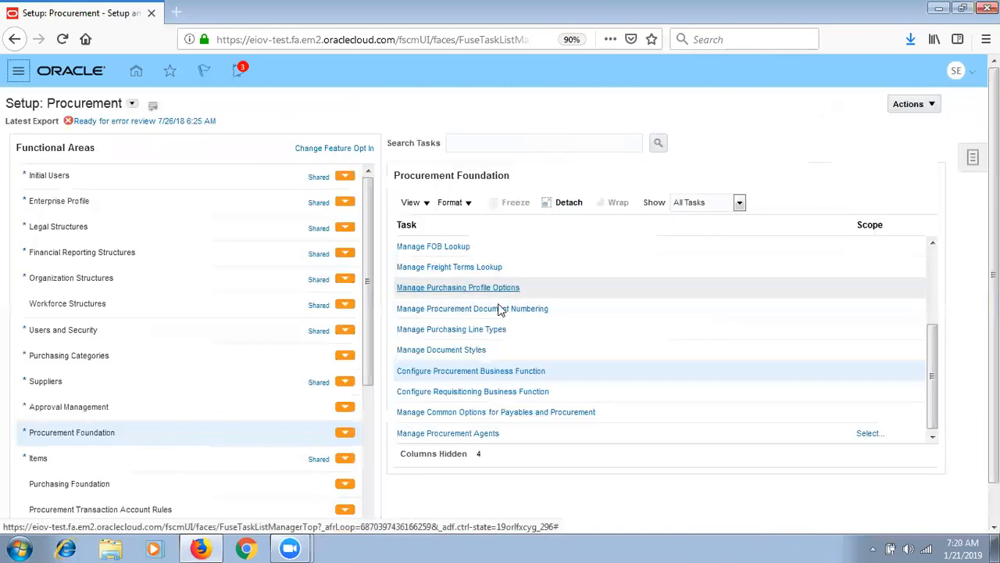
- Search document numbering for determinant SEP%, select the SEP_South BU requisition row (SEPR_1001), and save
left_click(498, 310)
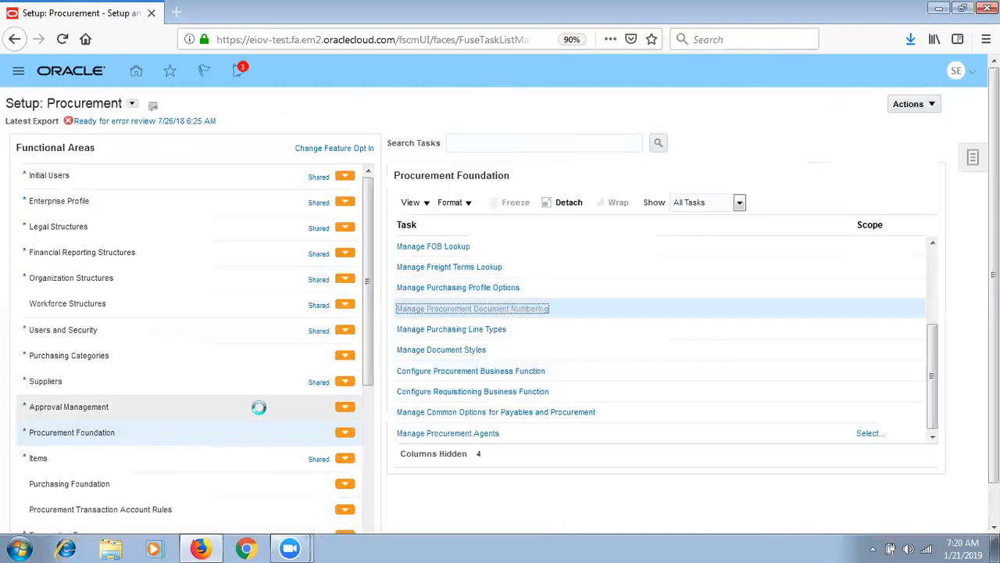
left_click(411, 195)
type("SEP%")
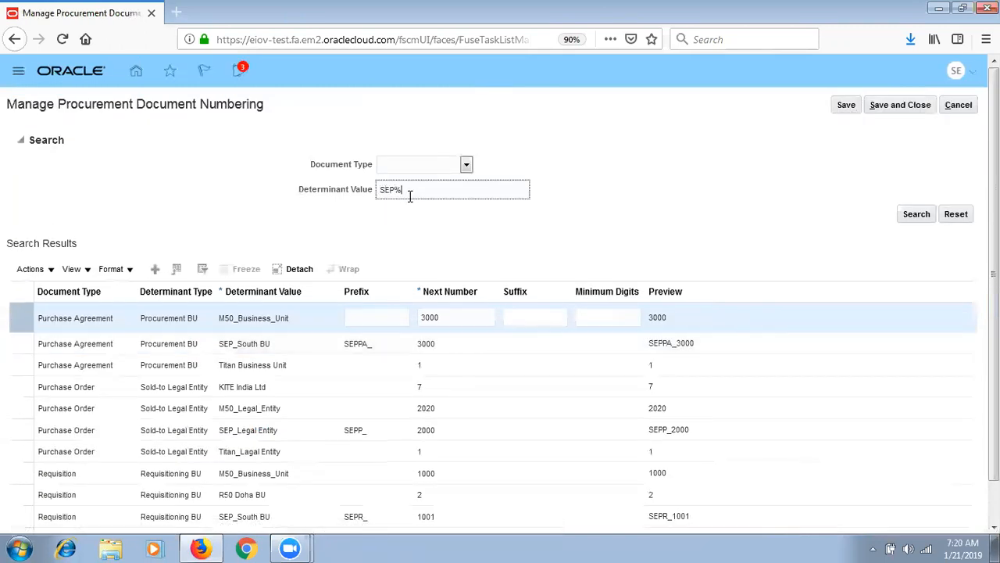
key("Return")
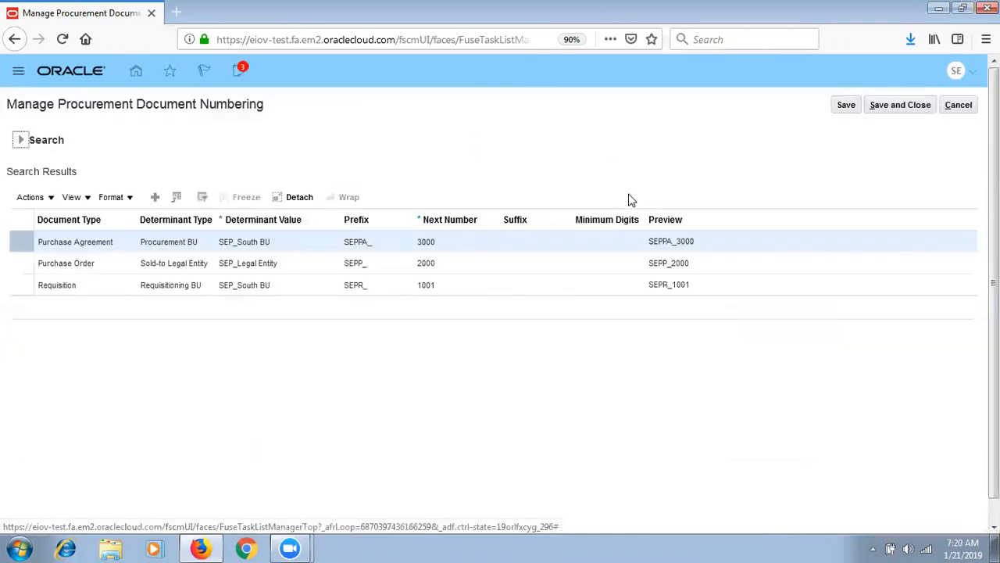
left_click(280, 286)
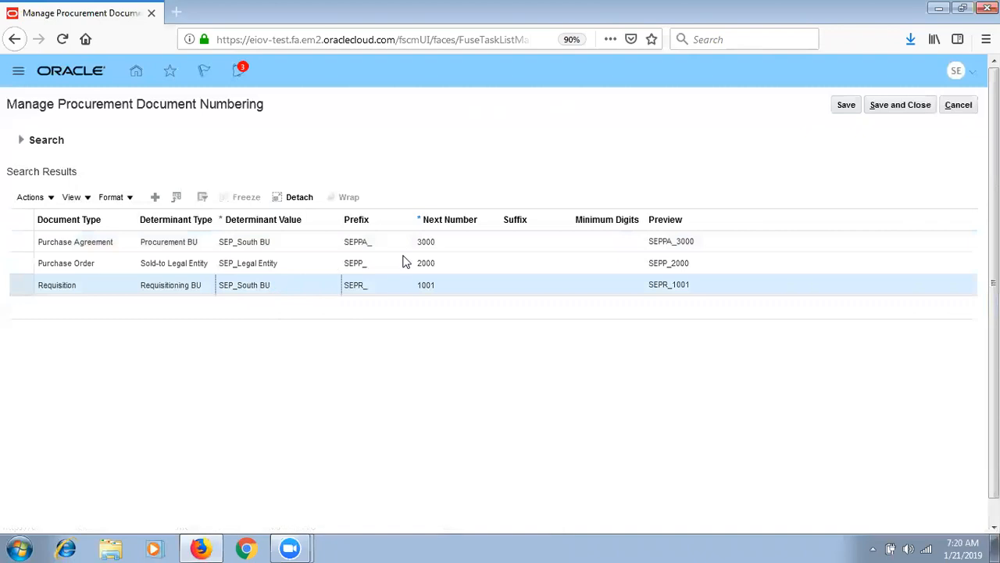
left_click(898, 110)
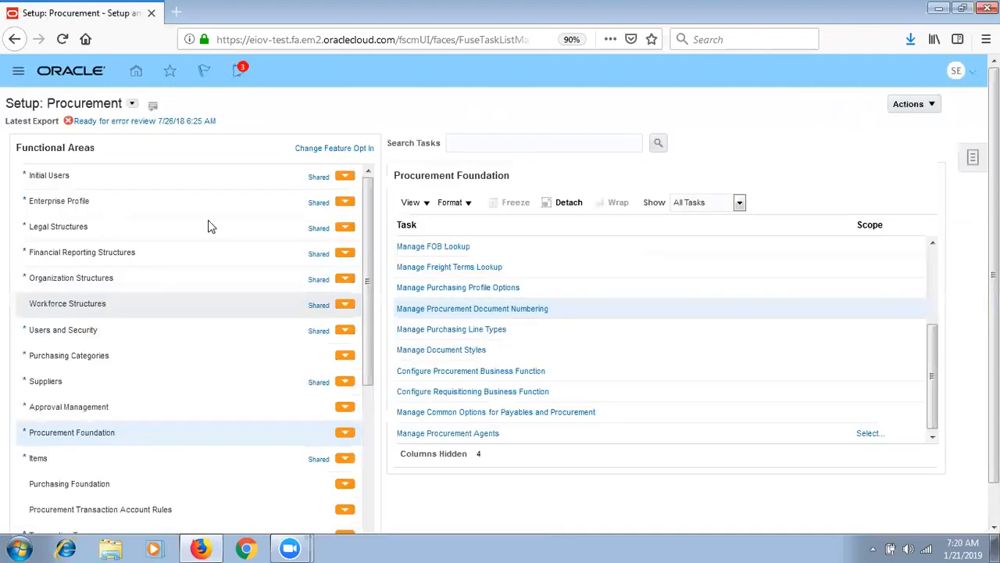
left_click(129, 513)
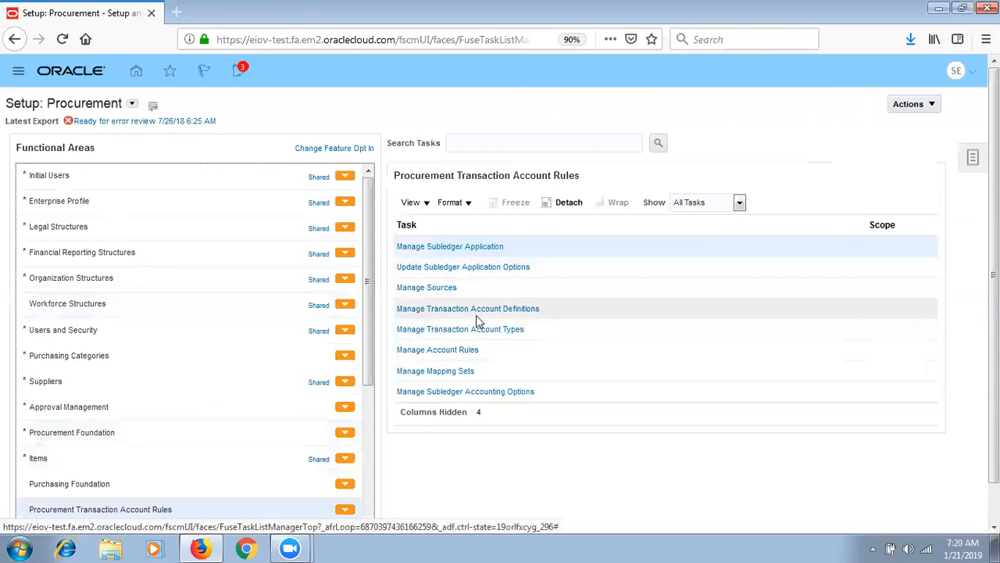
- Look at the SEP_TAD transaction account definition and return to the task list
left_click(480, 310)
left_click(495, 310)
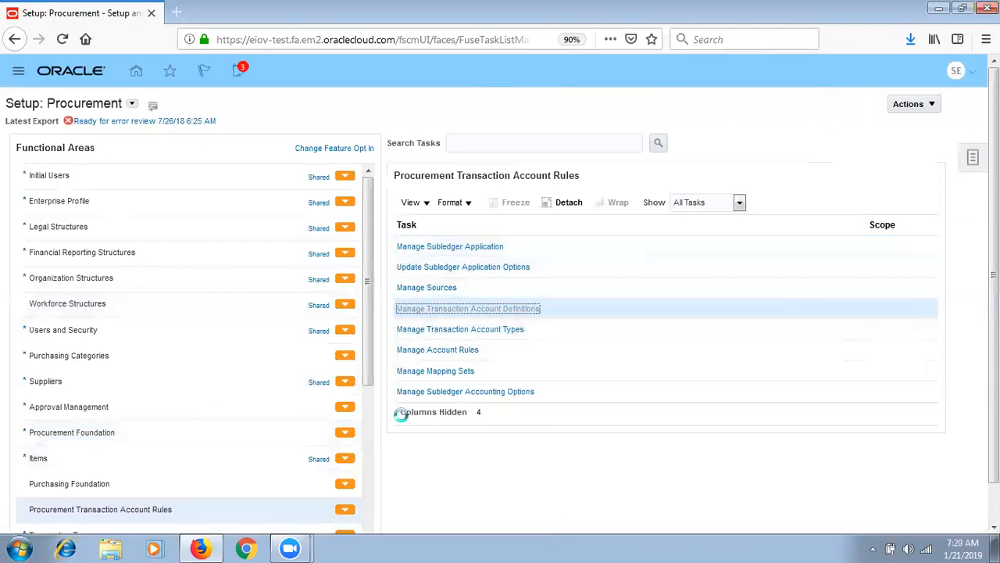
left_click(302, 286)
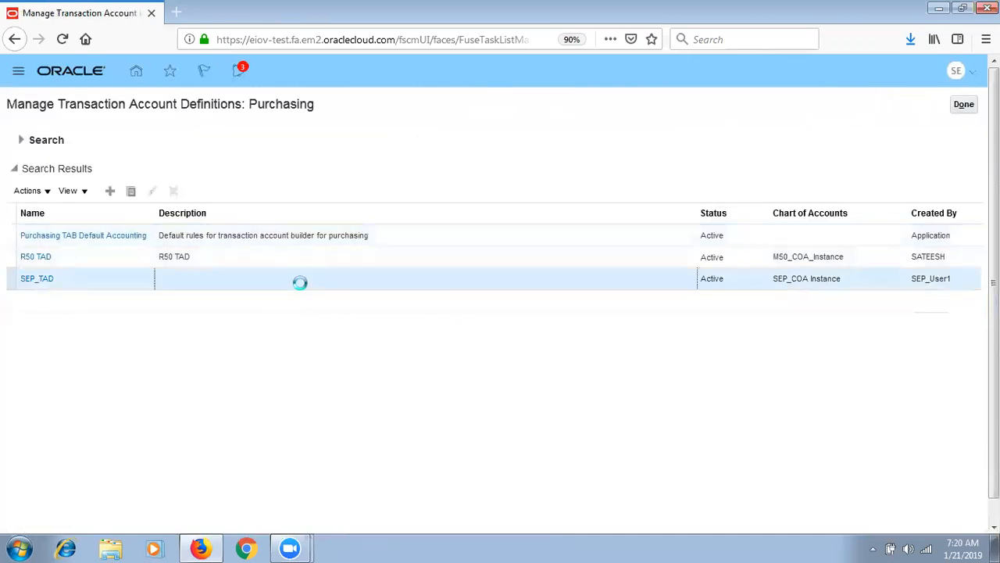
left_click(966, 106)
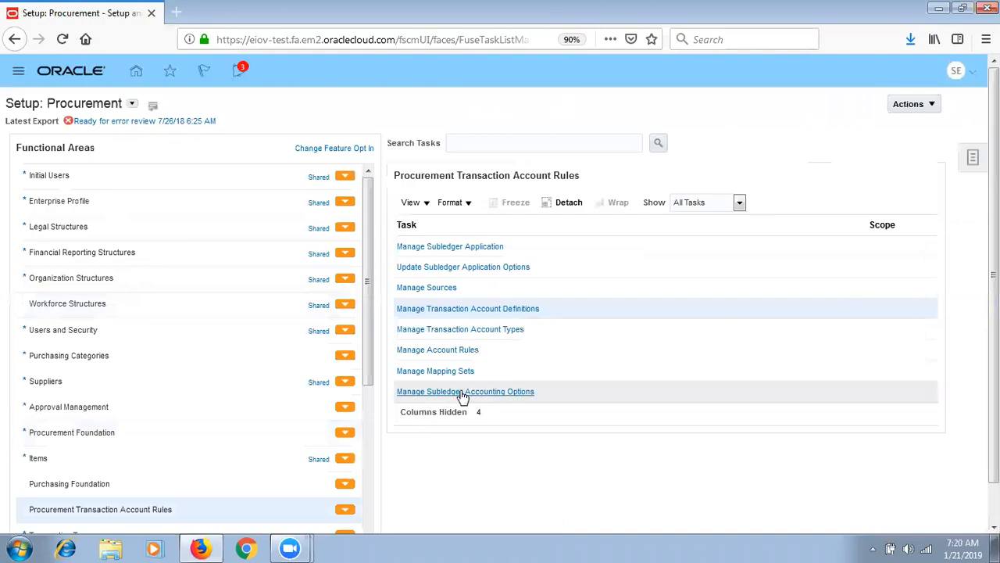
- In Subledger Accounting Options, find ledgers starting with SEP%, expand SEP_Primary Ledger, and view Purchasing options
left_click(461, 392)
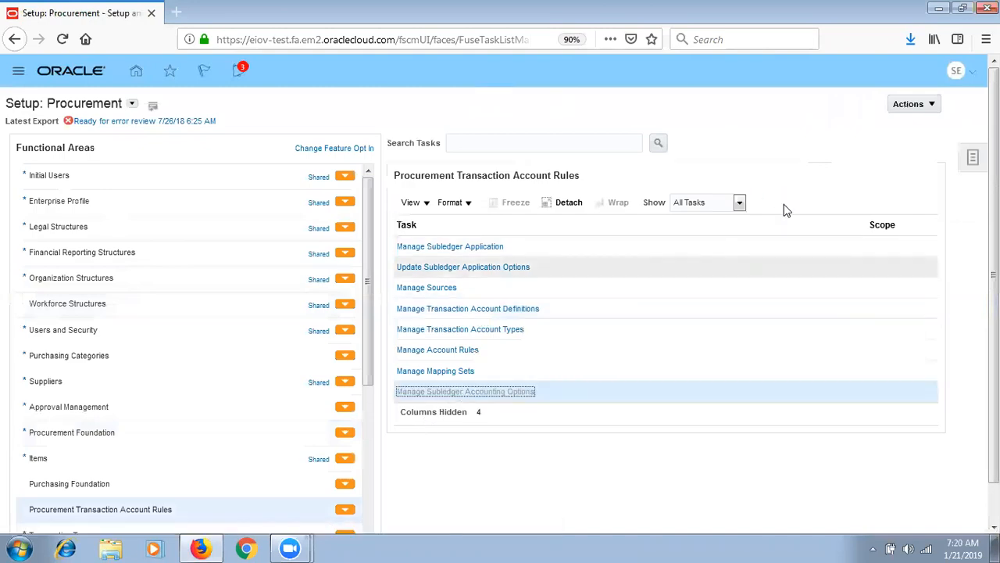
left_click(143, 177)
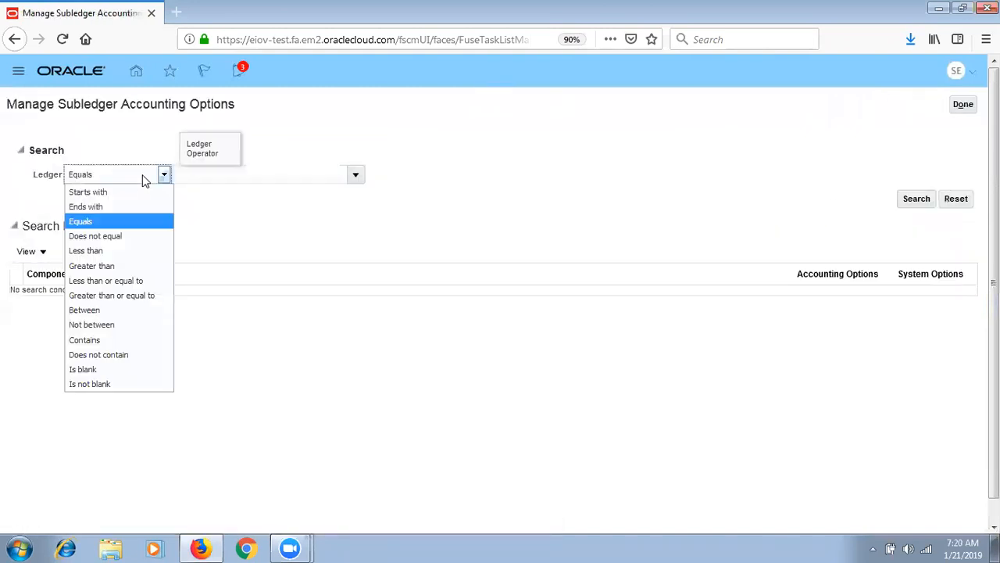
left_click(132, 193)
left_click(264, 175)
type("SEP%")
key("Return")
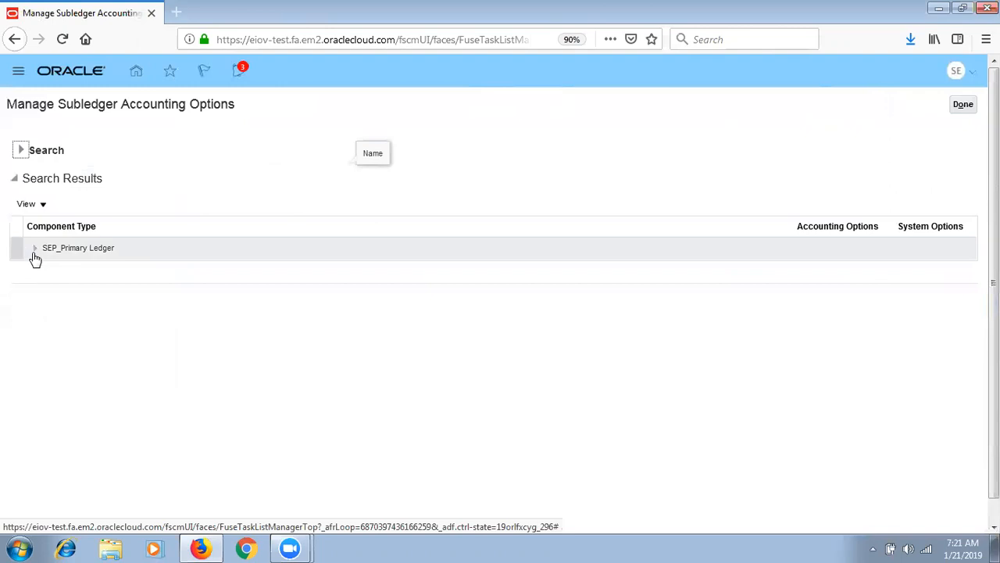
left_click(33, 251)
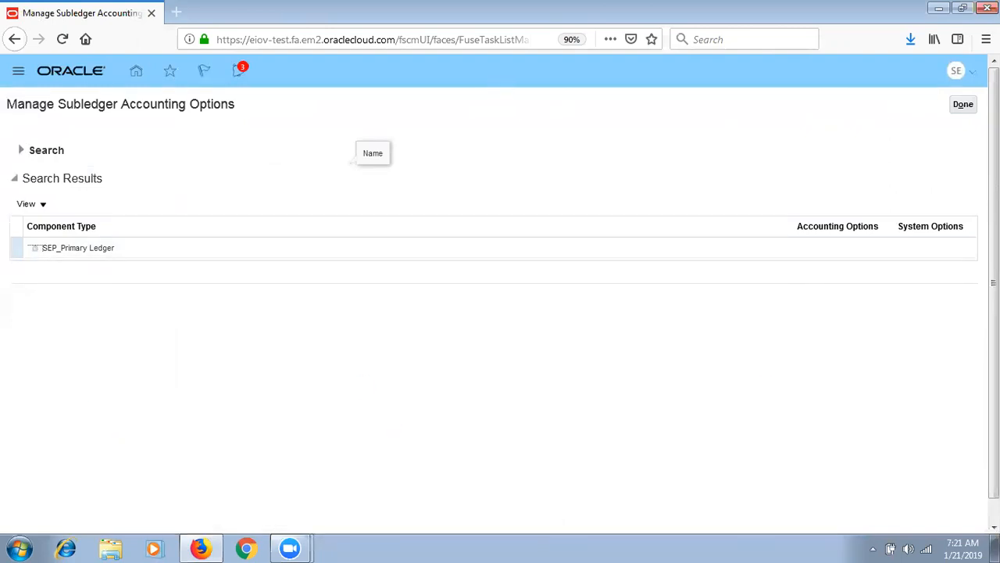
scroll(494, 294, "down", 1)
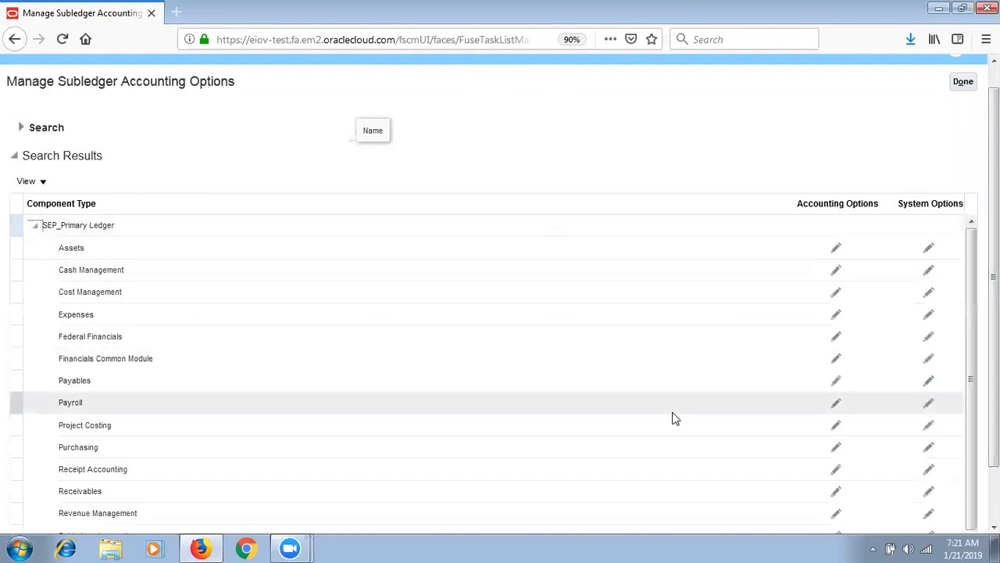
left_click(835, 450)
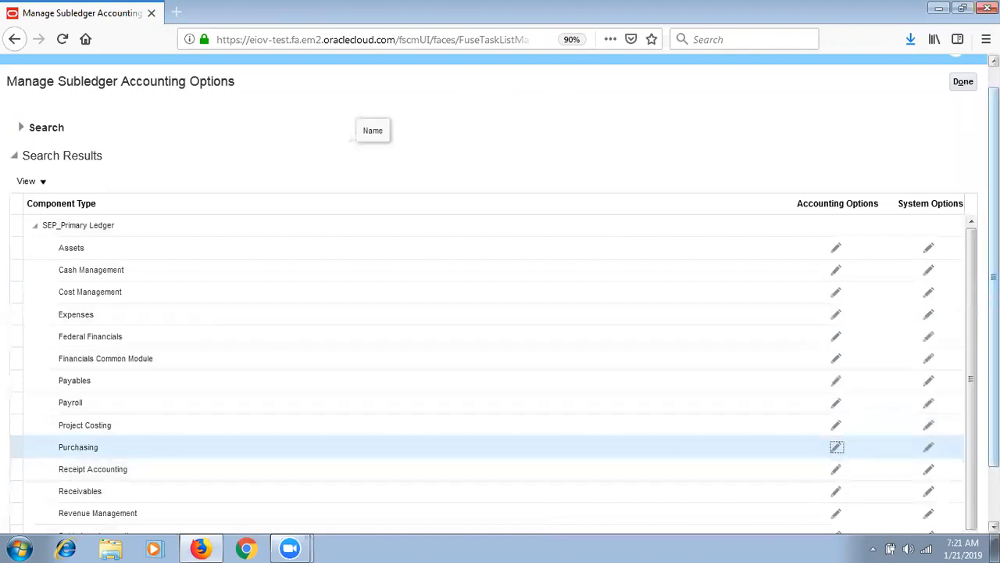
left_click(964, 84)
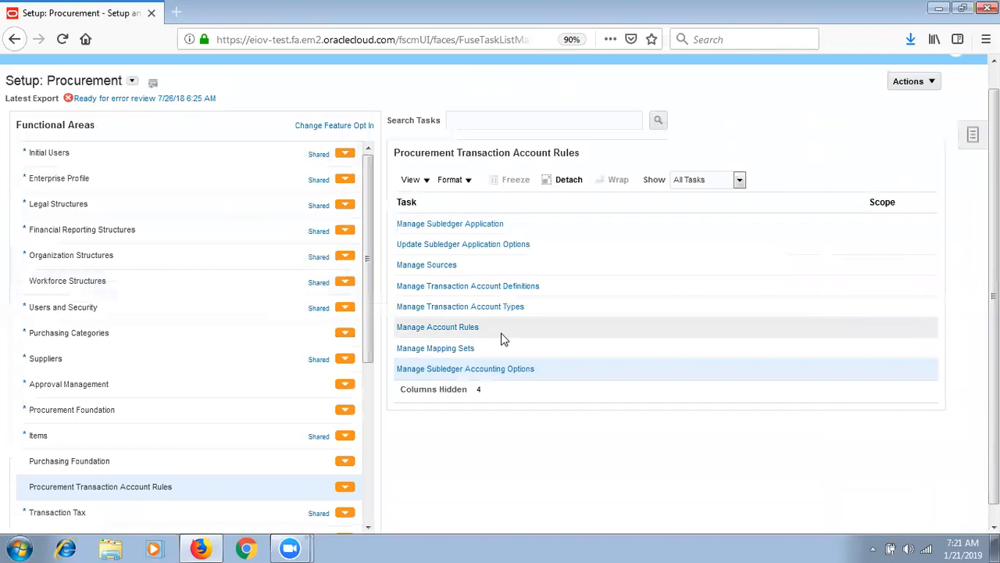
- Reopen Subledger Accounting Options for SEP_Primary_Ledger and open Purchasing's accounting options again
left_click(470, 370)
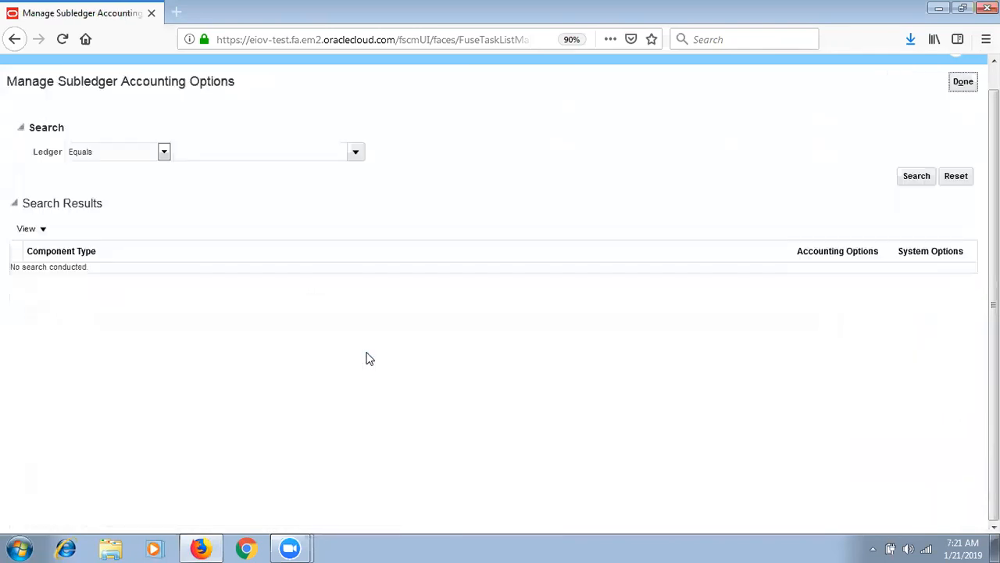
left_click(355, 154)
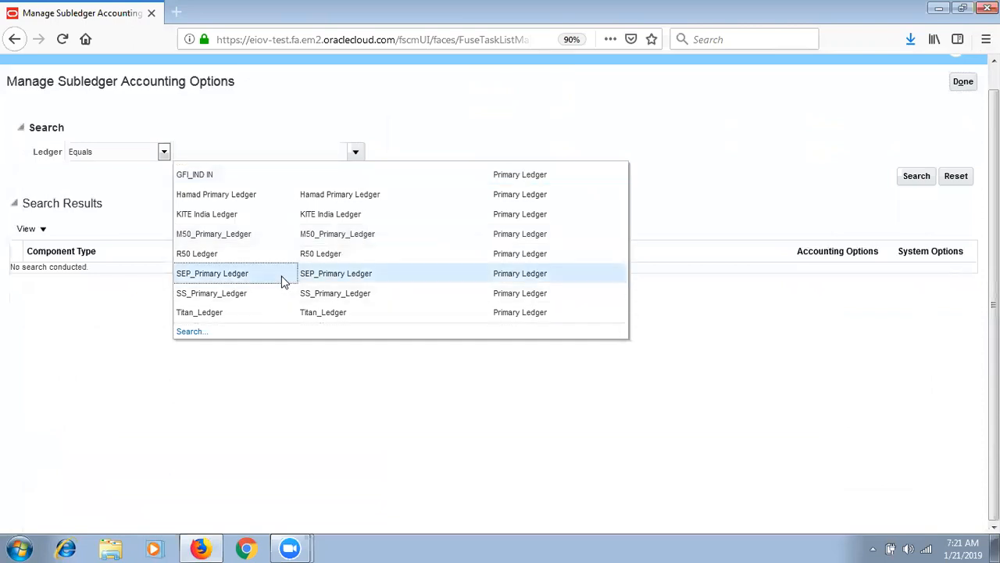
left_click(283, 275)
left_click(918, 179)
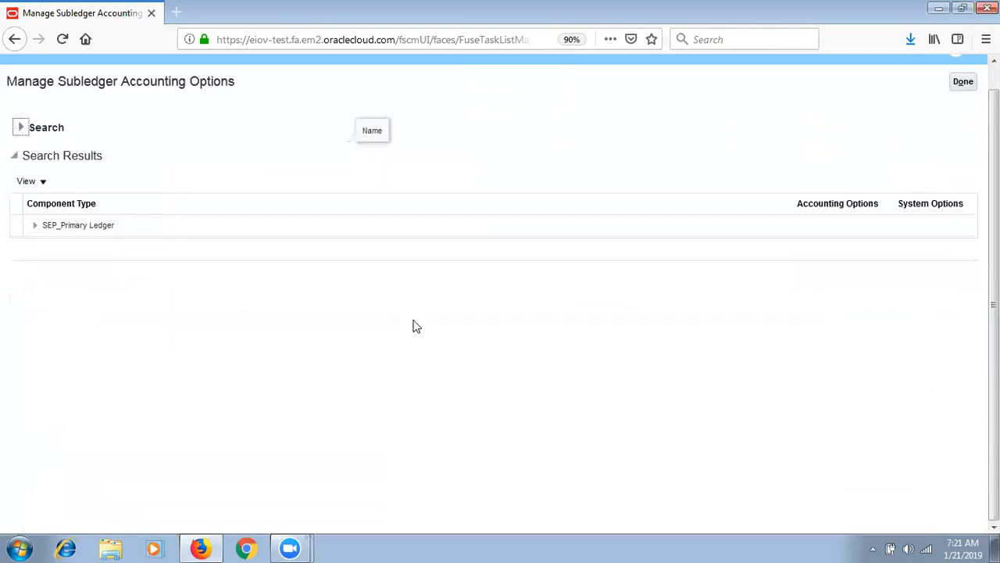
left_click(36, 229)
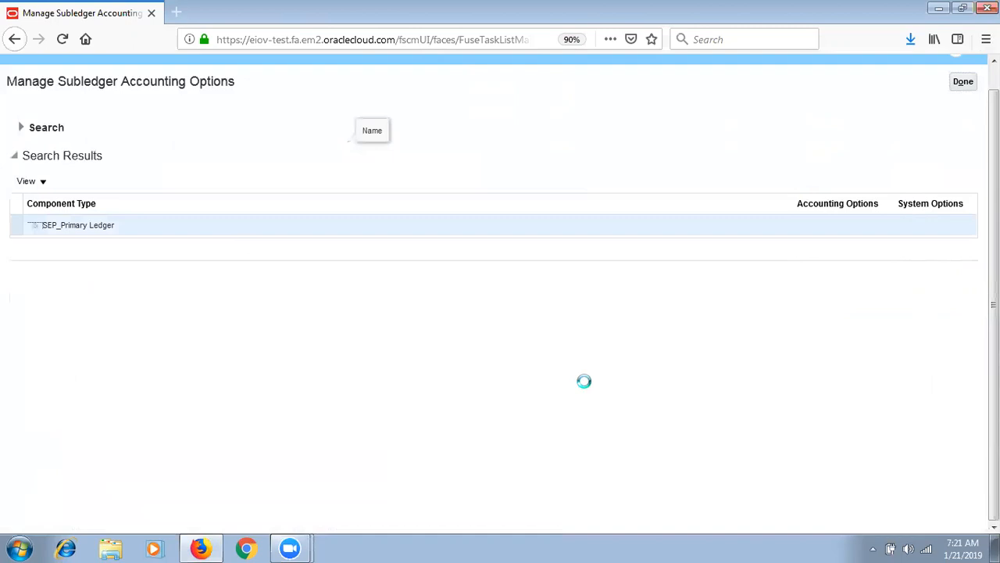
left_click(200, 547)
left_click(201, 547)
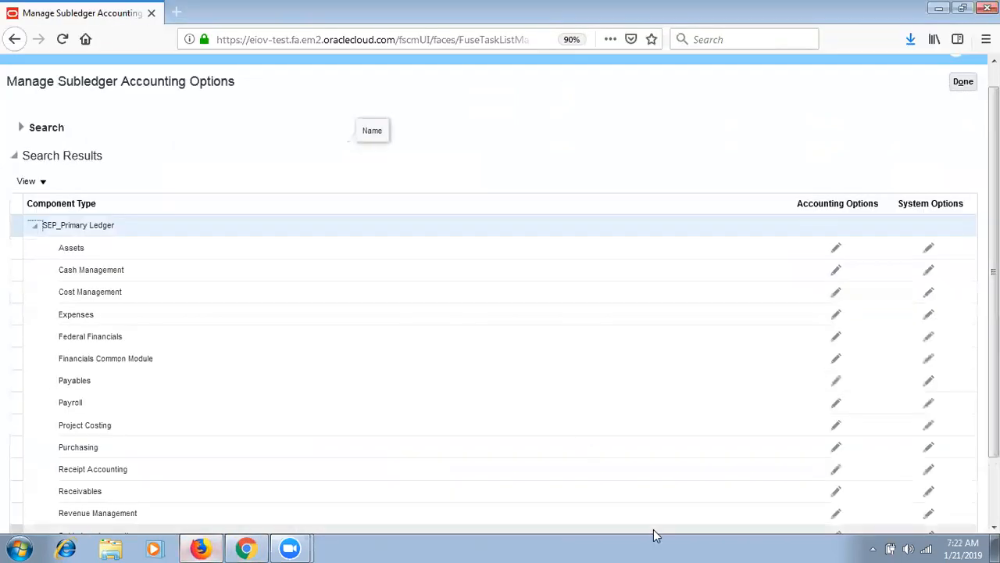
left_click(837, 452)
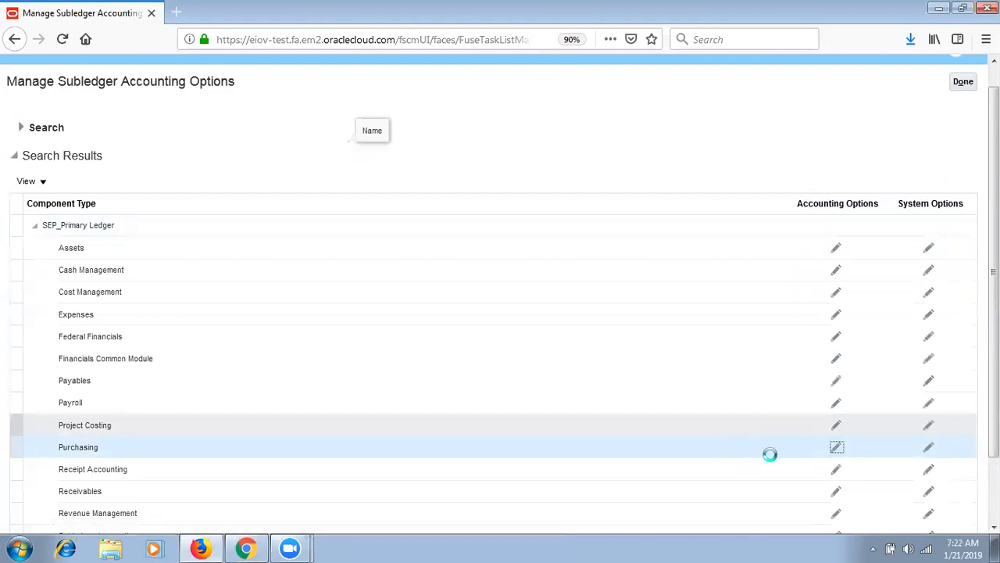
left_click(245, 548)
- Copy the Oracle page address from Firefox and load it in Chrome
key("alt+Tab")
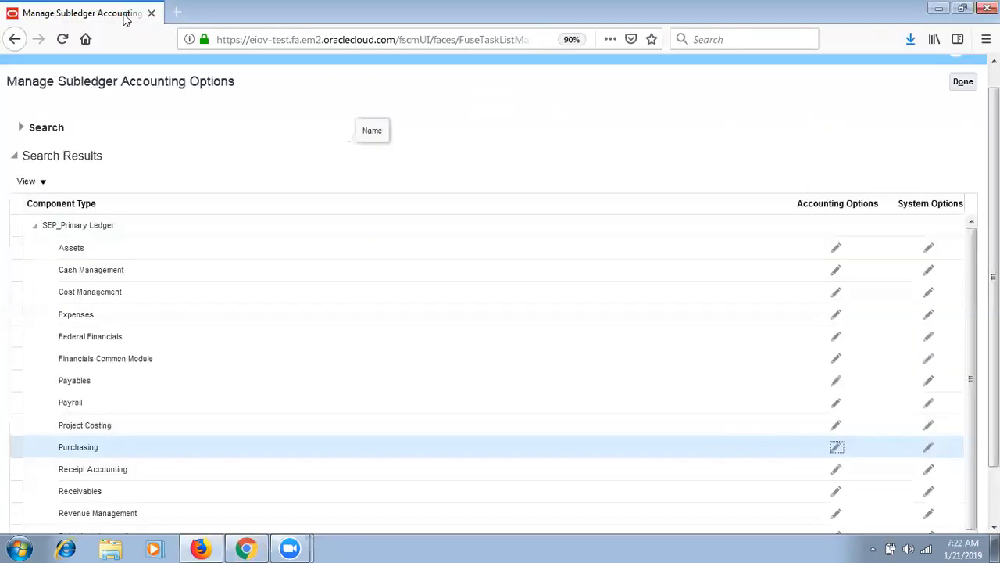
left_click(234, 39)
key("ctrl+c")
key("alt+Tab")
key("ctrl+v")
key("Return")
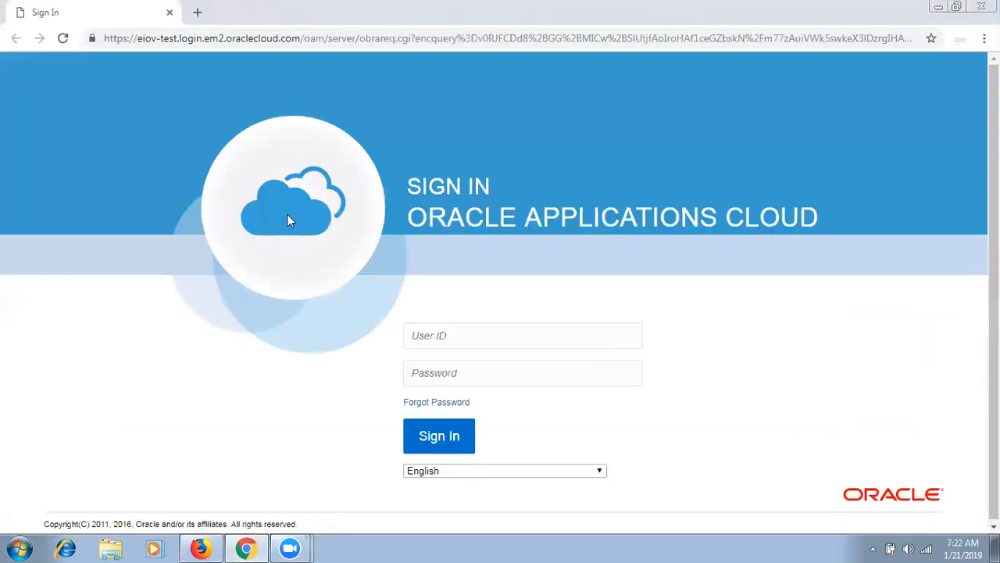
- Sign in to Oracle Applications Cloud with the user ID and password
left_click(410, 338)
type("SEP-User1")
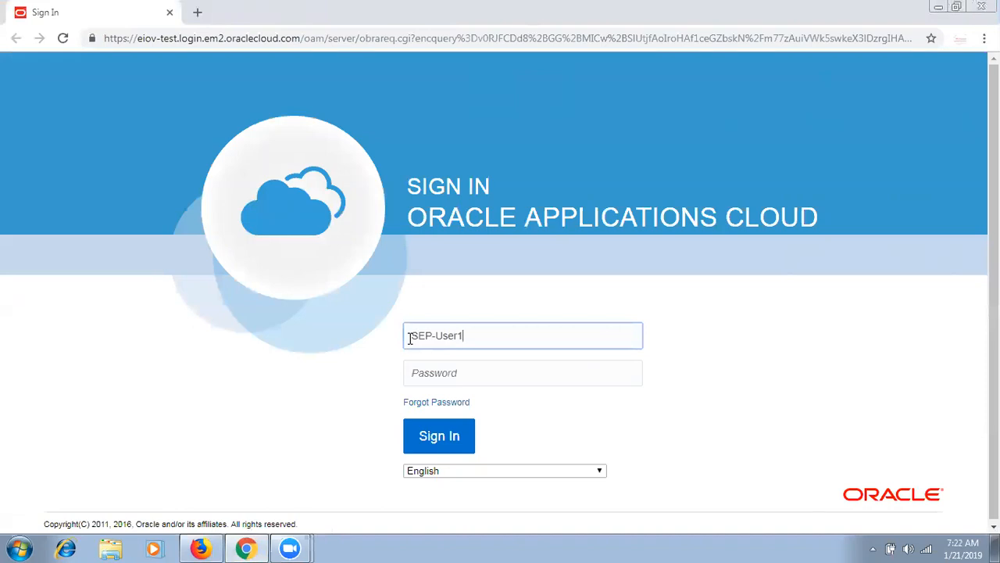
key("Tab")
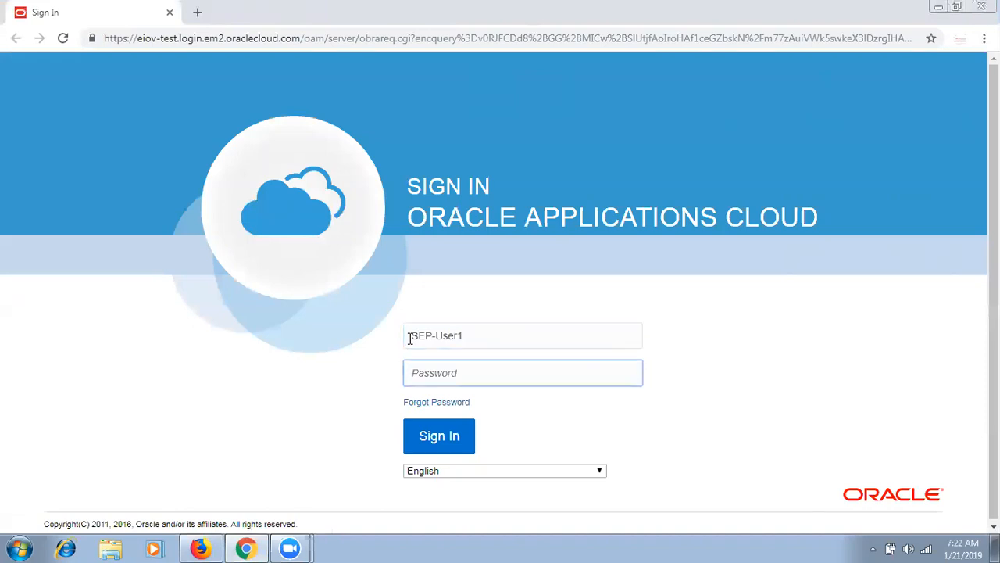
left_click(511, 328)
key("BackSpace")
key("BackSpace")
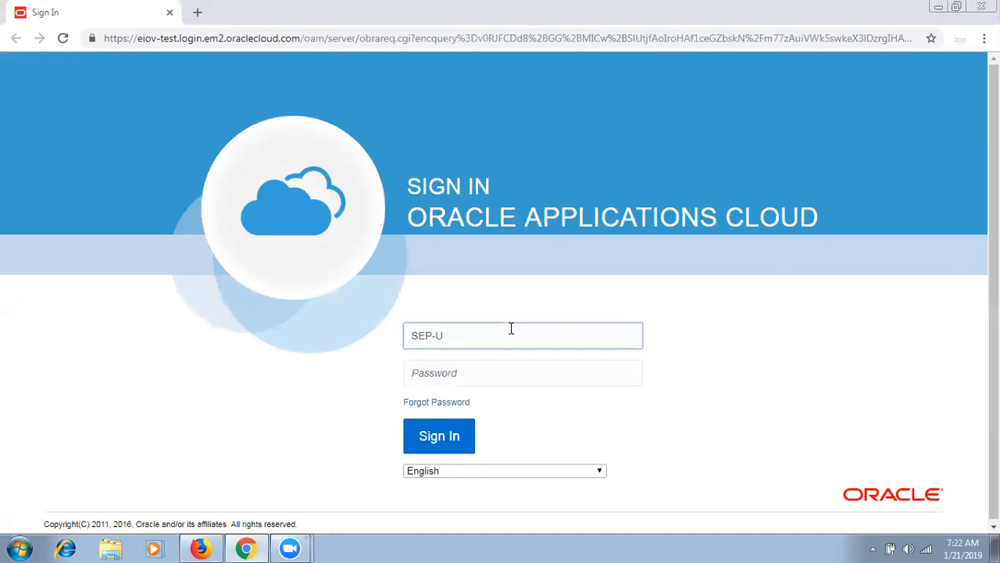
key("Tab")
type("•••")
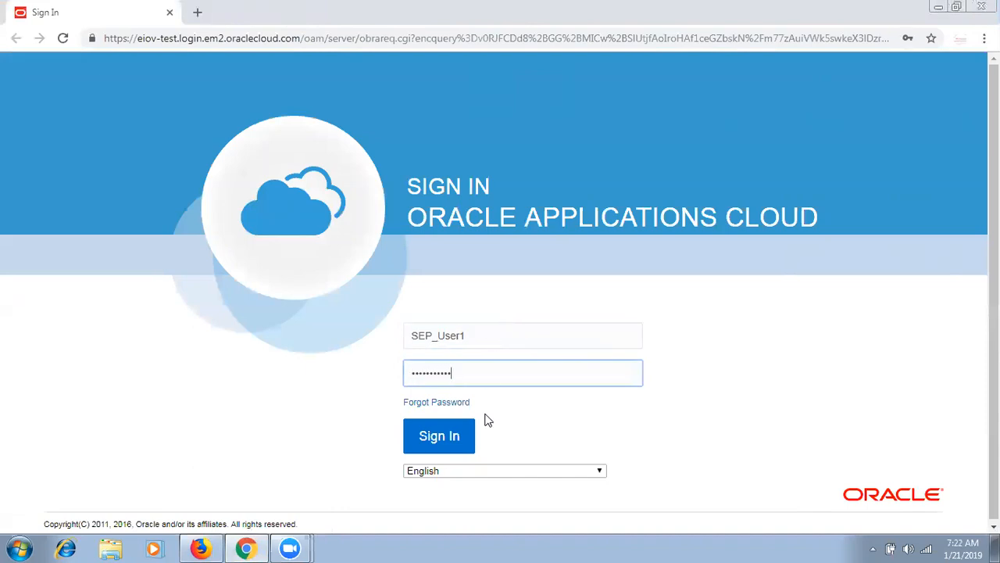
left_click(458, 440)
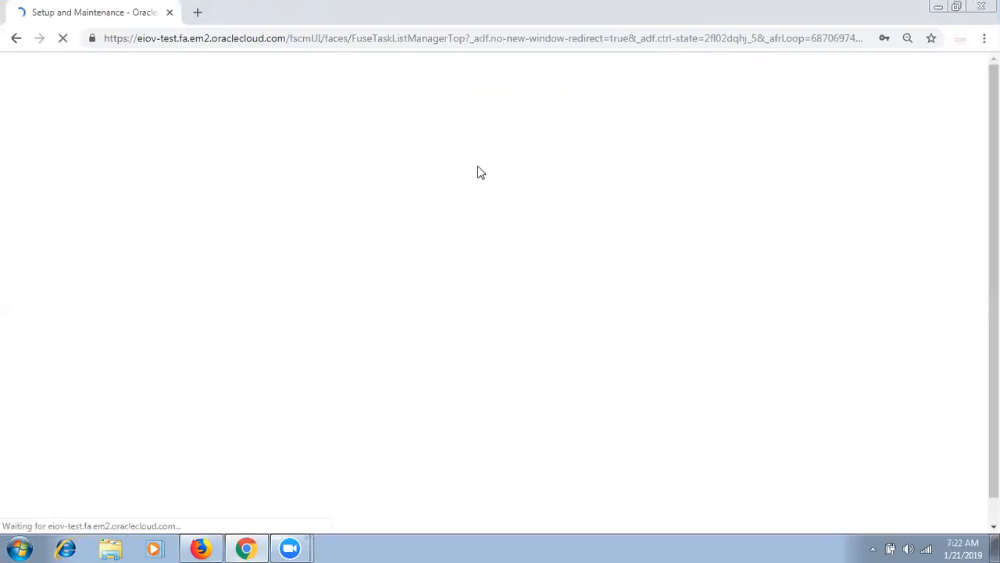
- Switch the offering to Procurement and open Manage Subledger Accounting Options under Transaction Account Rules
left_click(221, 102)
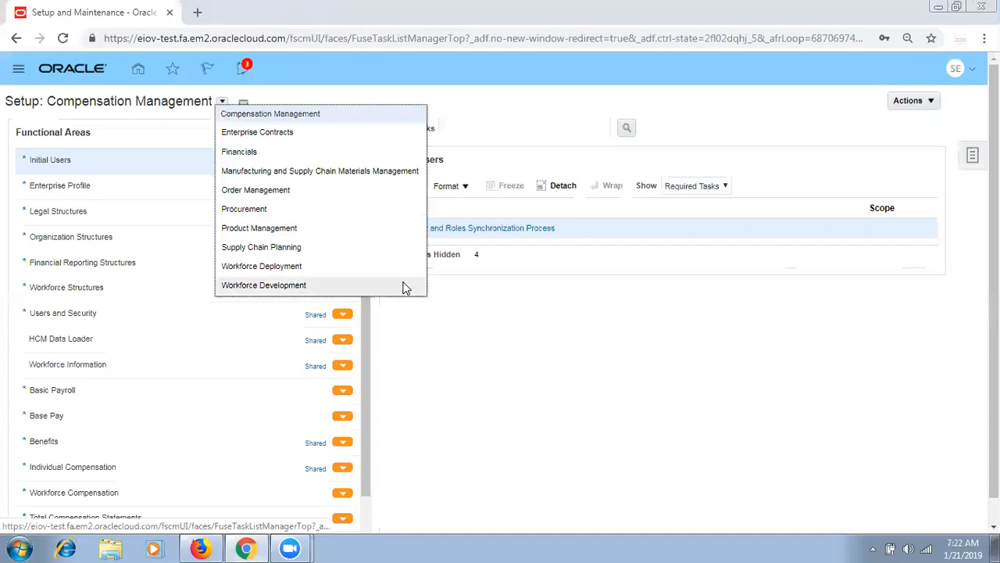
left_click(286, 209)
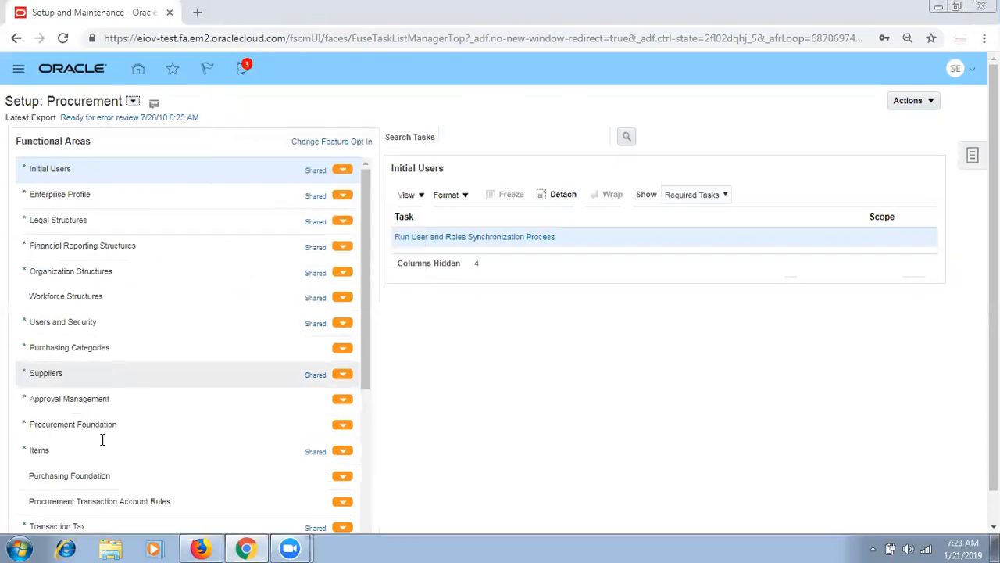
left_click(137, 428)
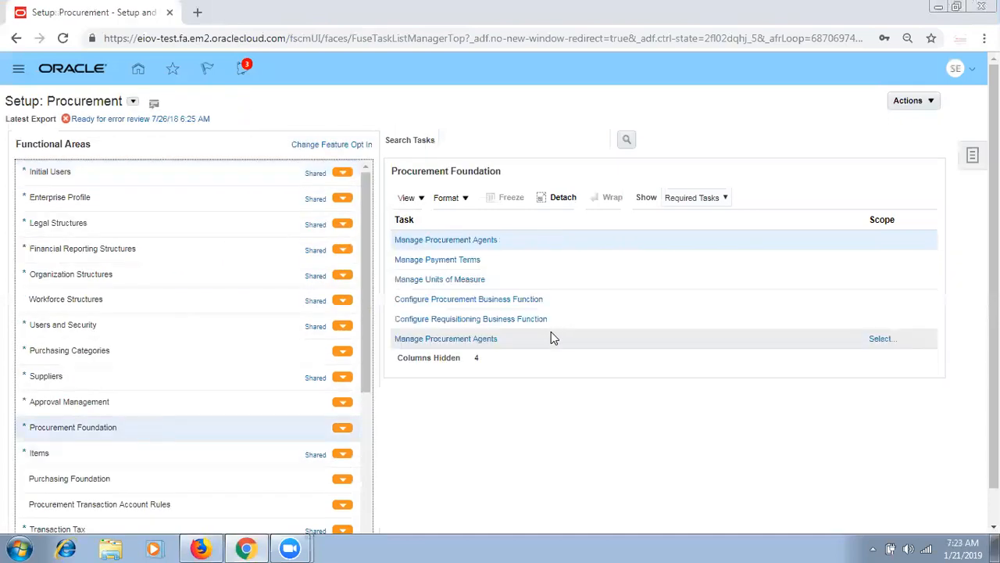
left_click(180, 500)
left_click(702, 197)
left_click(499, 380)
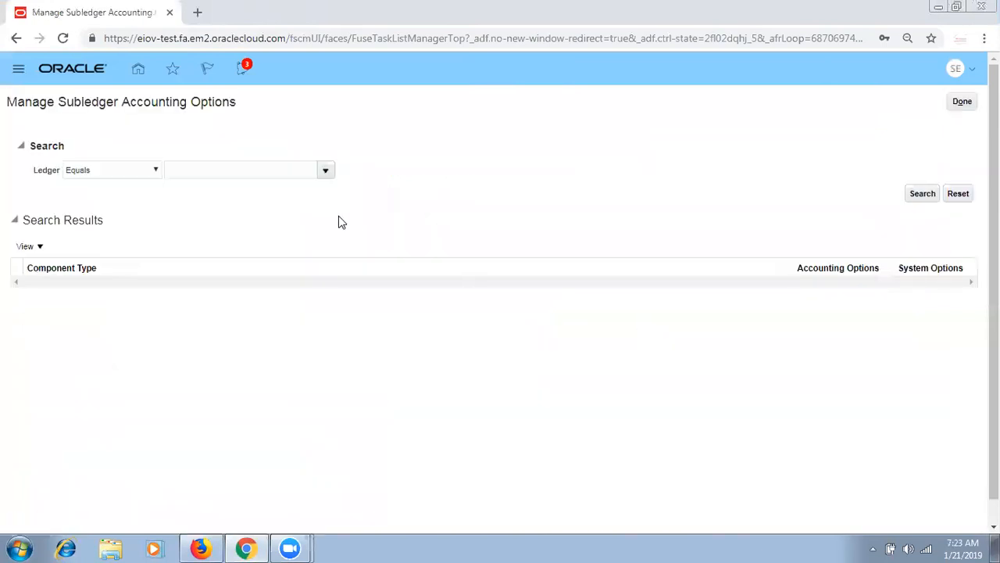
- Search ledgers starting with SEP%, expand SEP_Primary Ledger, and select Purchasing's accounting options
left_click(142, 174)
left_click(142, 187)
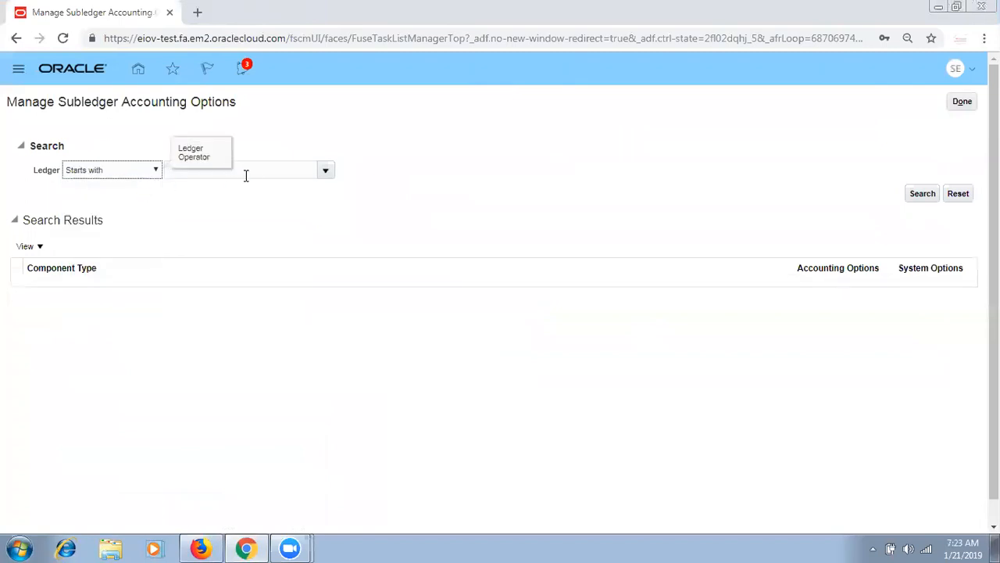
left_click(247, 173)
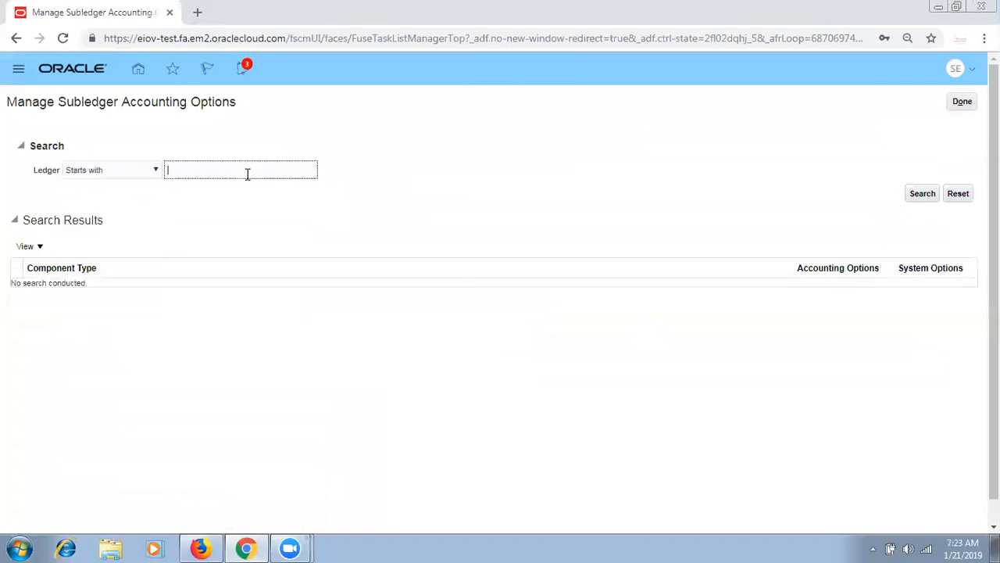
type("SEP%")
key("Return")
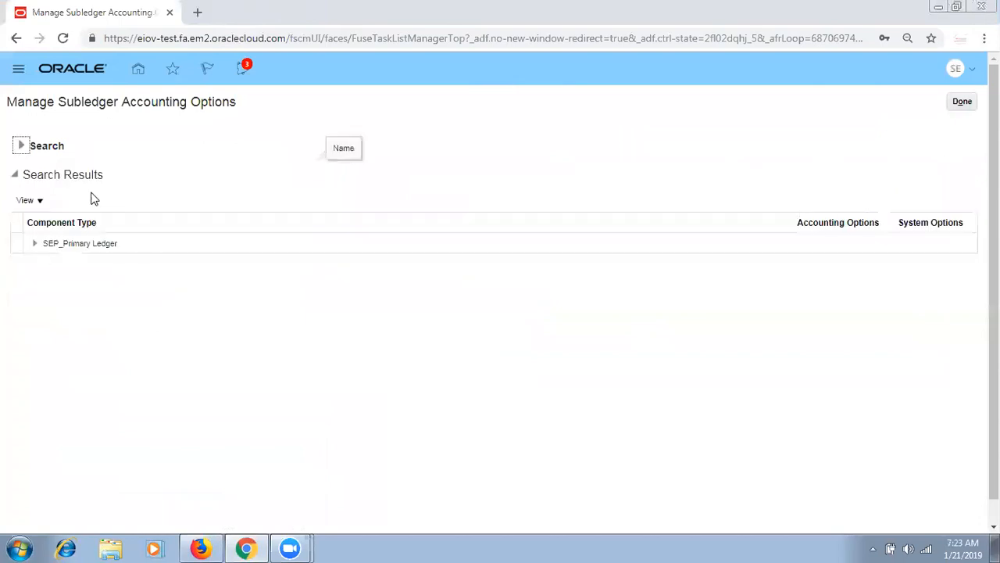
left_click(36, 247)
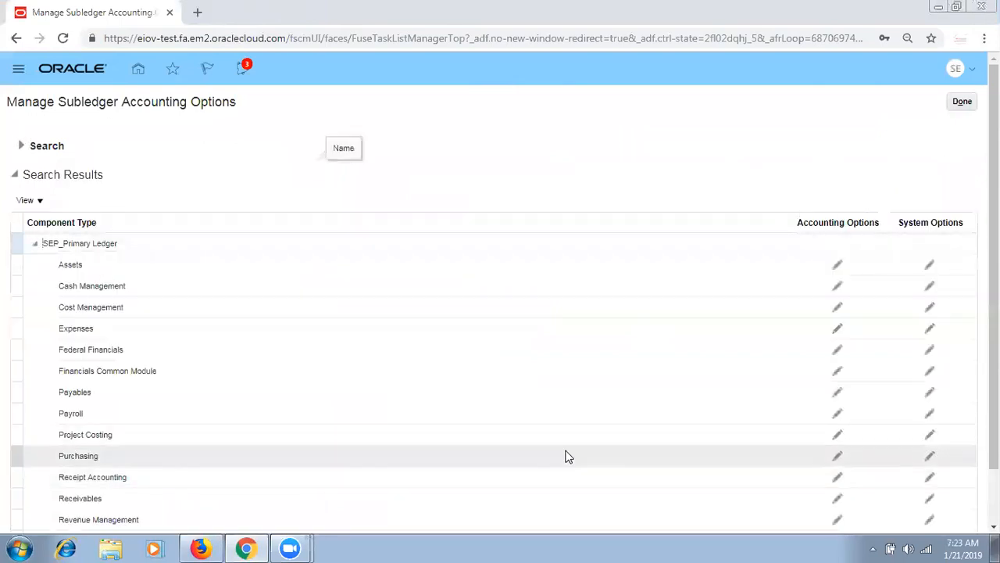
scroll(523, 472, "down", 1)
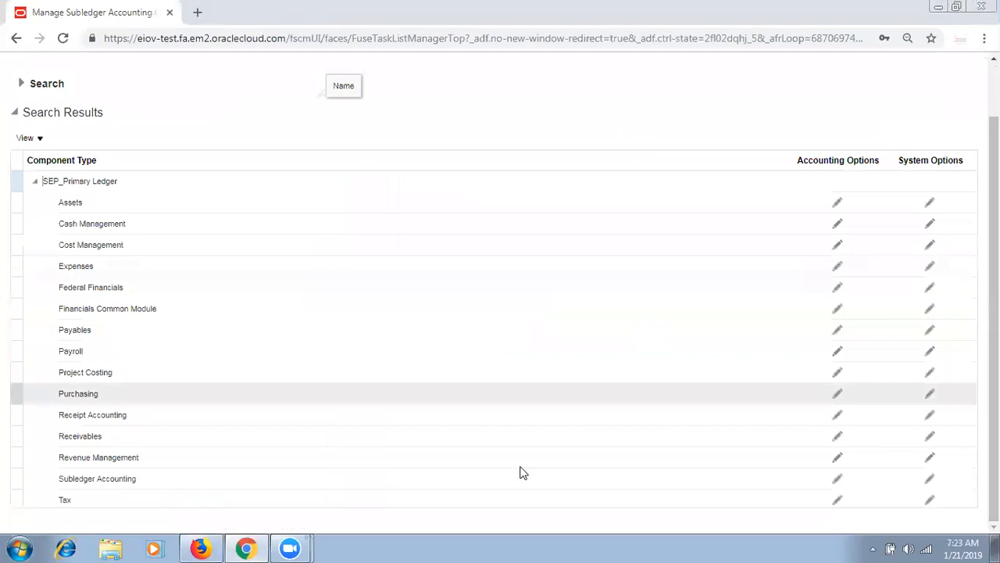
left_click(837, 394)
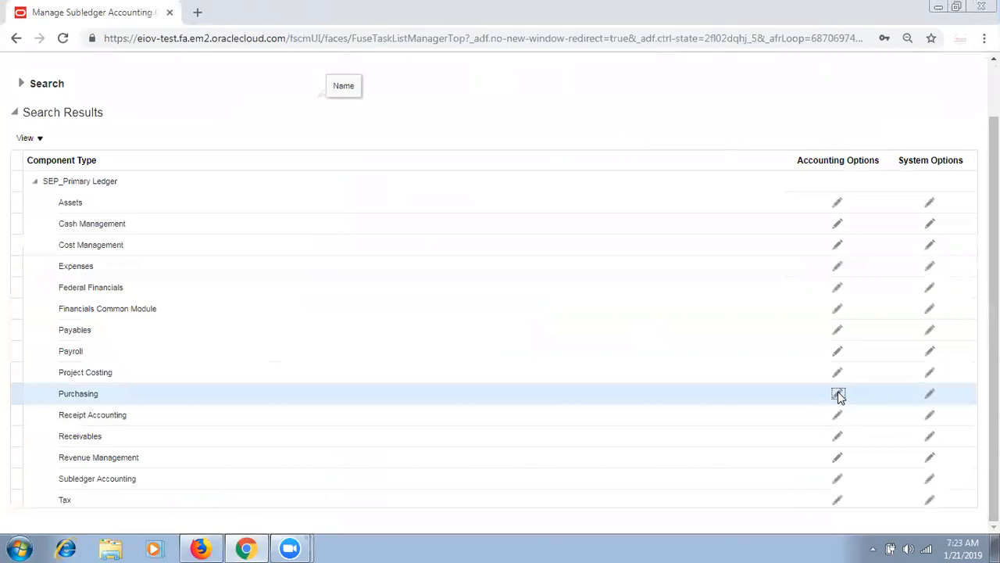
- Set Purchasing's Transaction Account Definition to SEP_TAD for SEP_Primary Ledger and save the accounting options
left_click(839, 397)
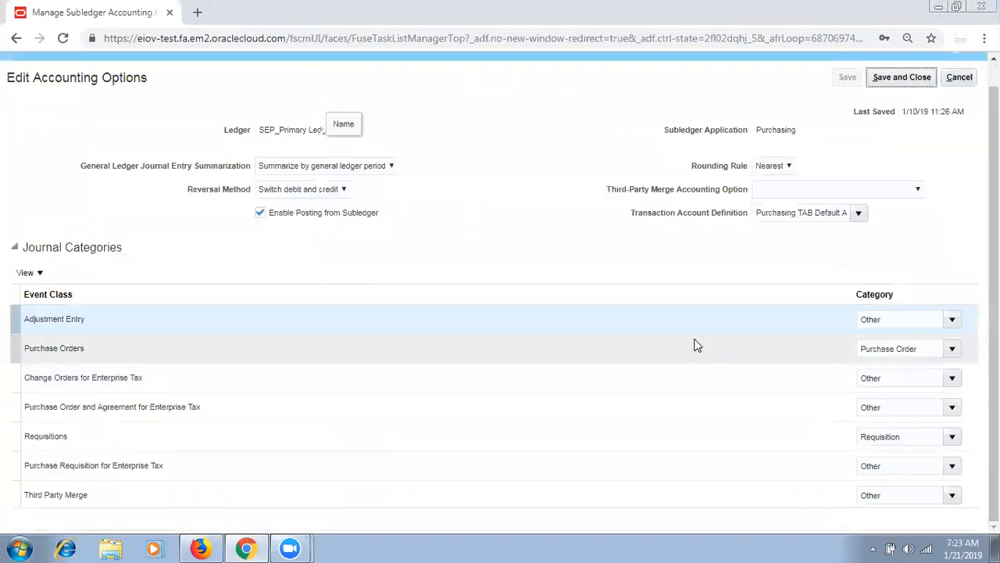
left_click(859, 213)
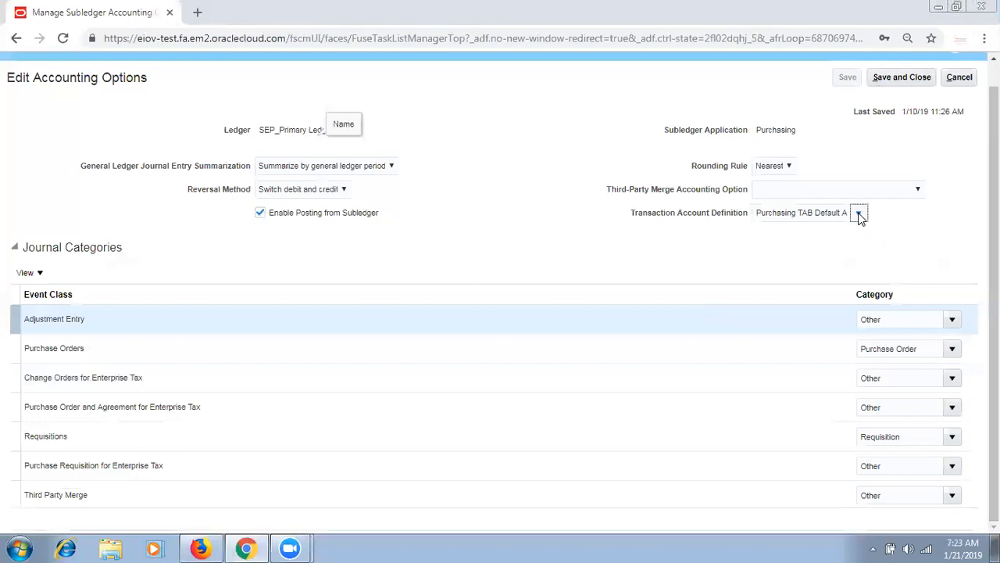
left_click(858, 214)
left_click(822, 213)
left_click(860, 217)
left_click(835, 210)
type("SEP")
key("Tab")
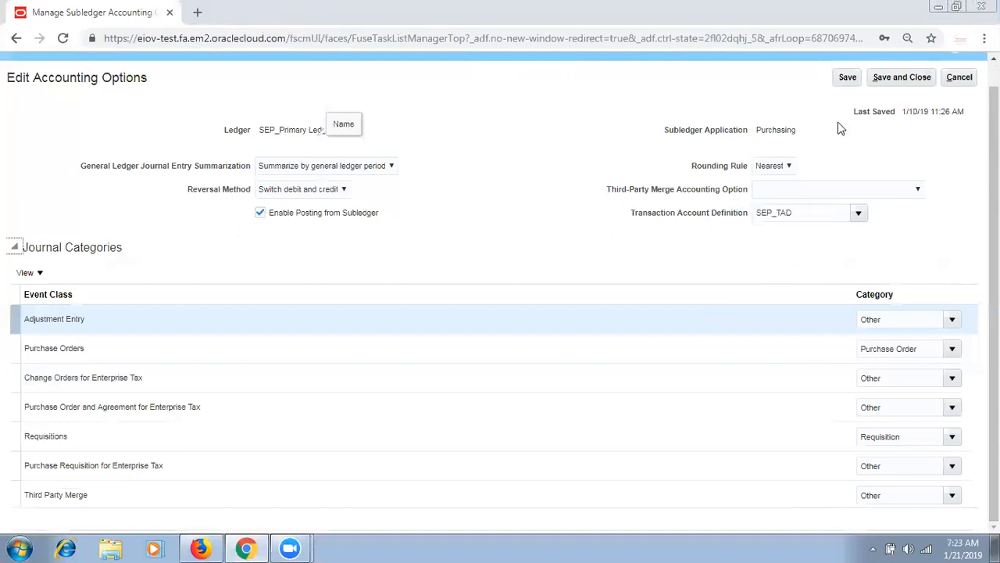
left_click(848, 80)
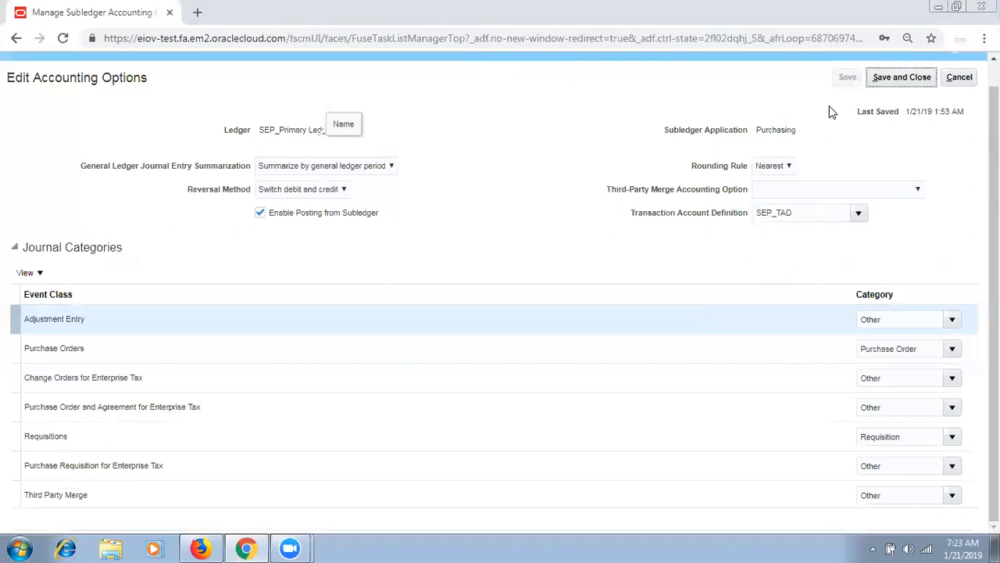
left_click(907, 79)
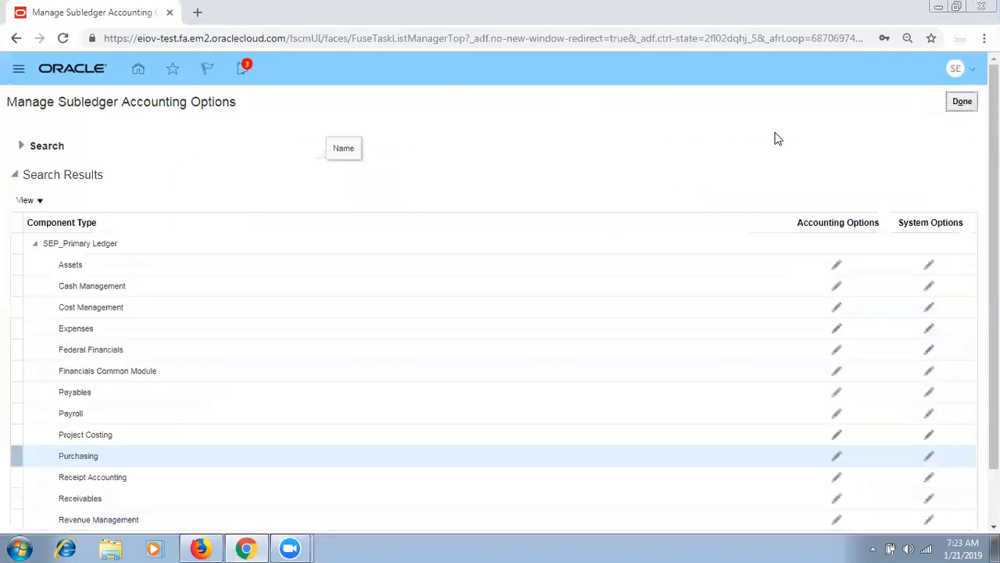
- Close the subledger accounting options in both the Chrome and Firefox windows
left_click(963, 101)
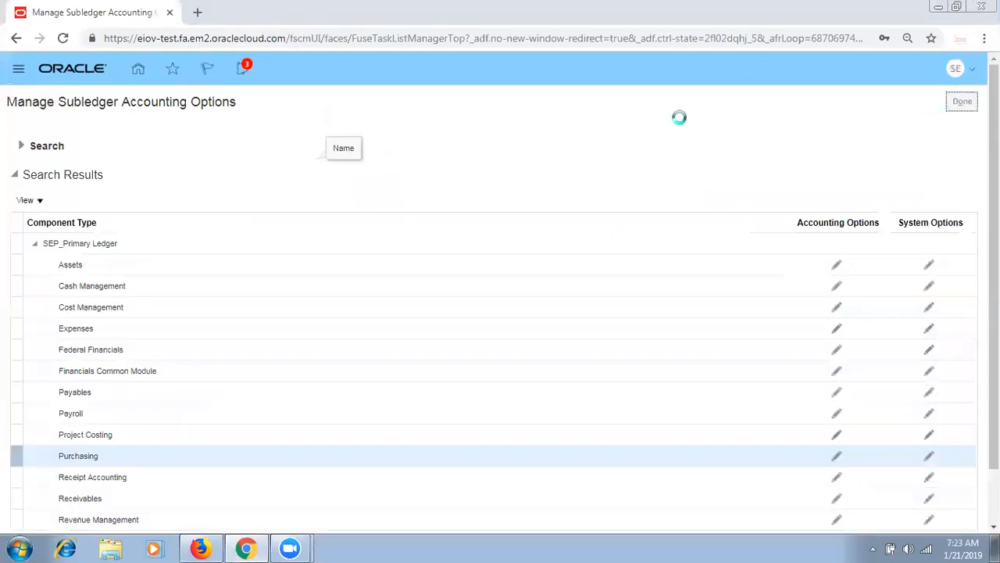
left_click(18, 69)
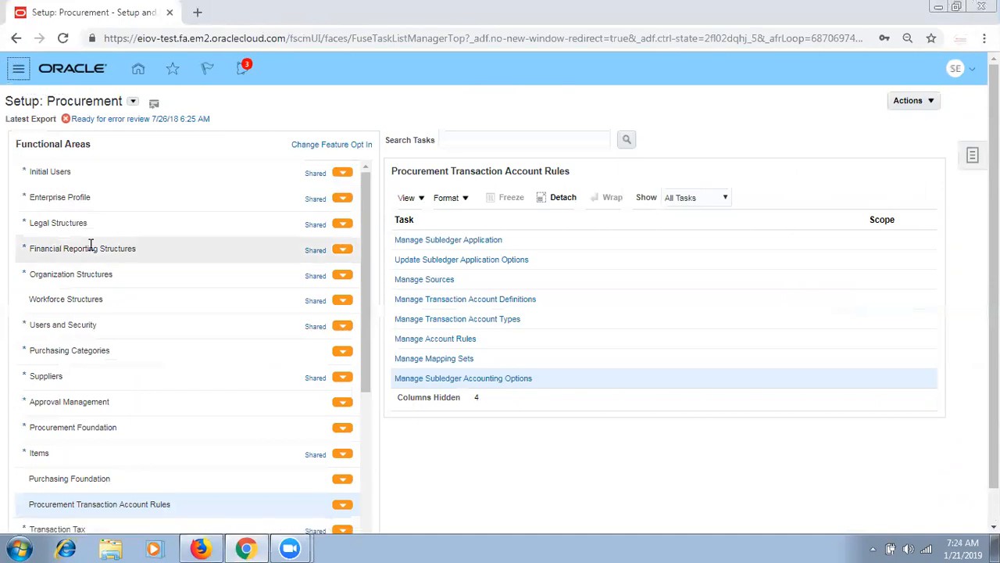
left_click(200, 547)
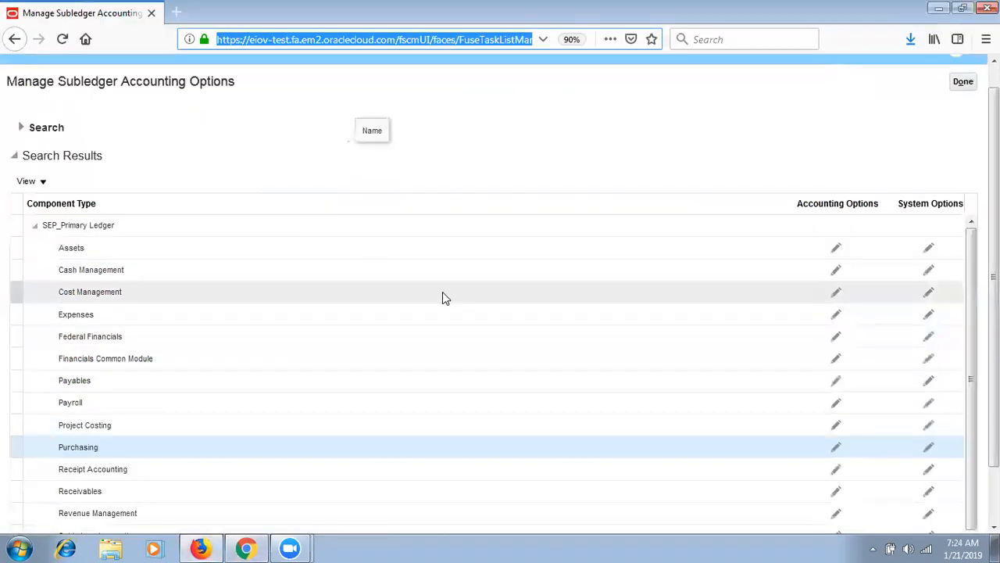
left_click(963, 82)
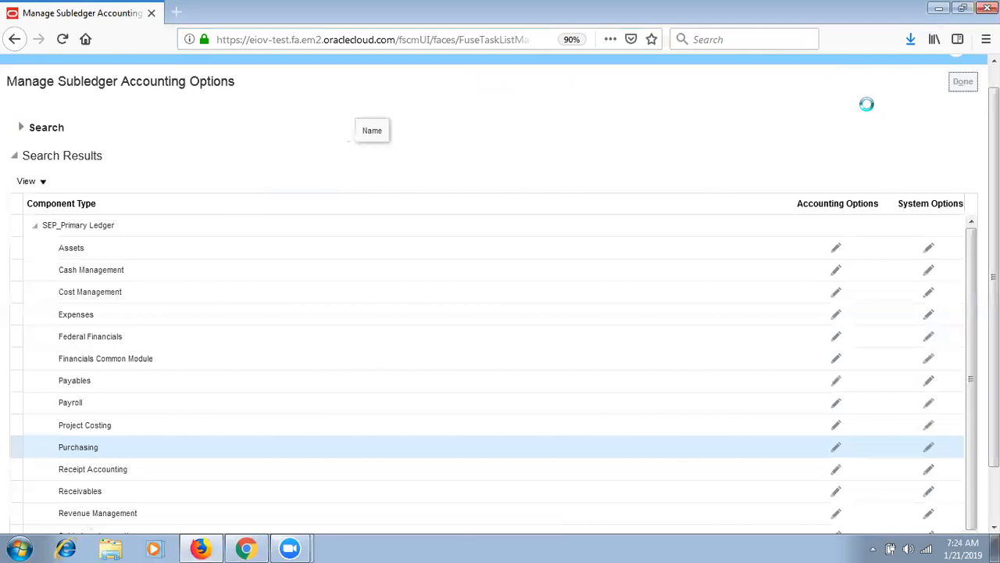
key("alt+Tab")
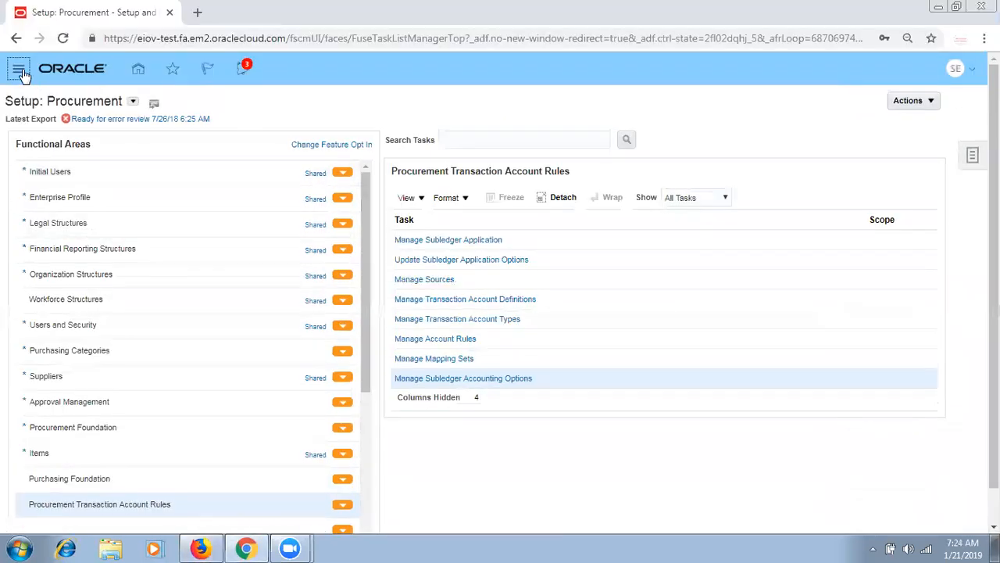
- Go to Purchase Requisitions from the home page navigator
left_click(137, 69)
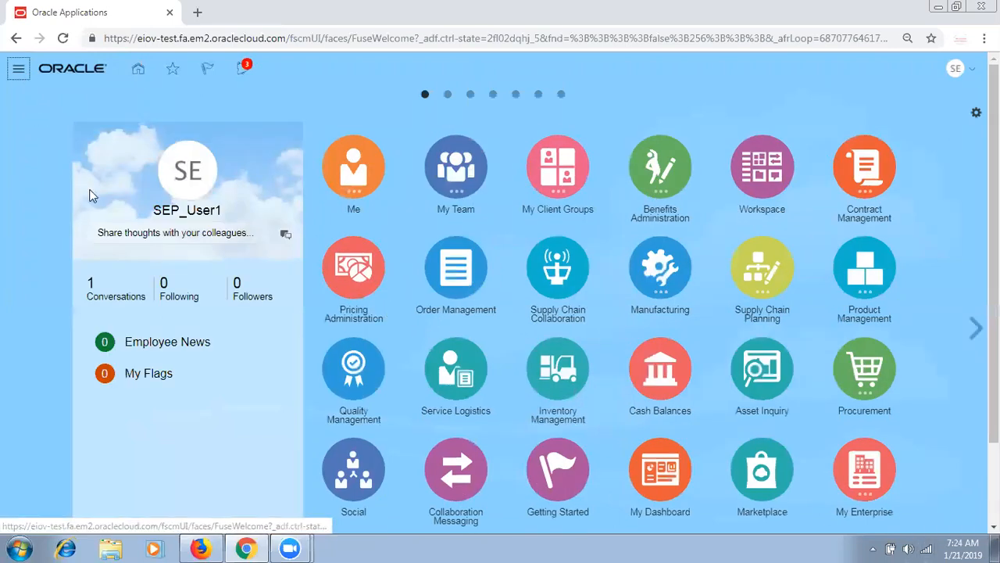
left_click(22, 72)
left_click(539, 146)
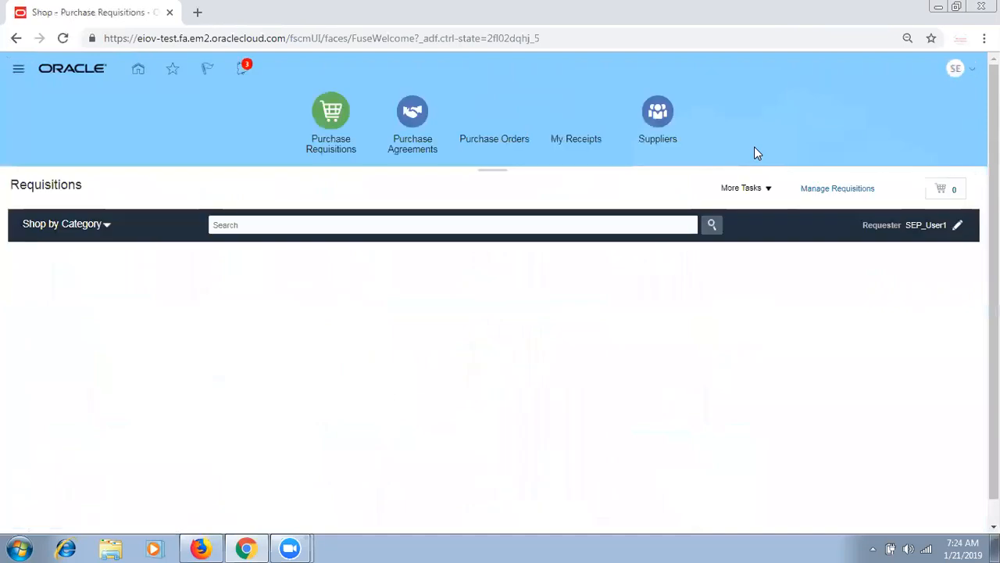
- Set requisition preferences to deliver to SEP_HYD_INV_Location, Inventory destination, subinventory SEPH_STORE, and save
left_click(765, 193)
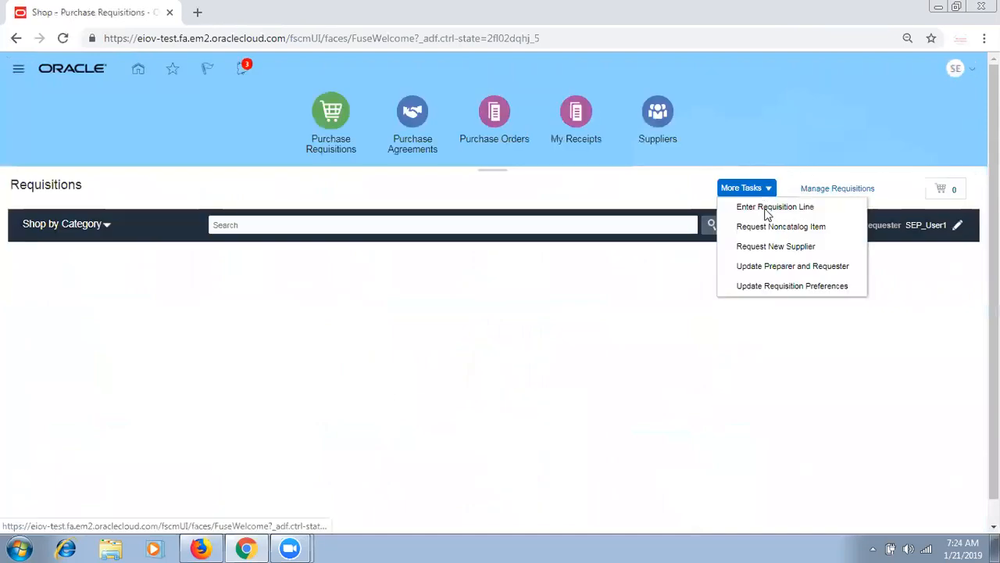
left_click(796, 286)
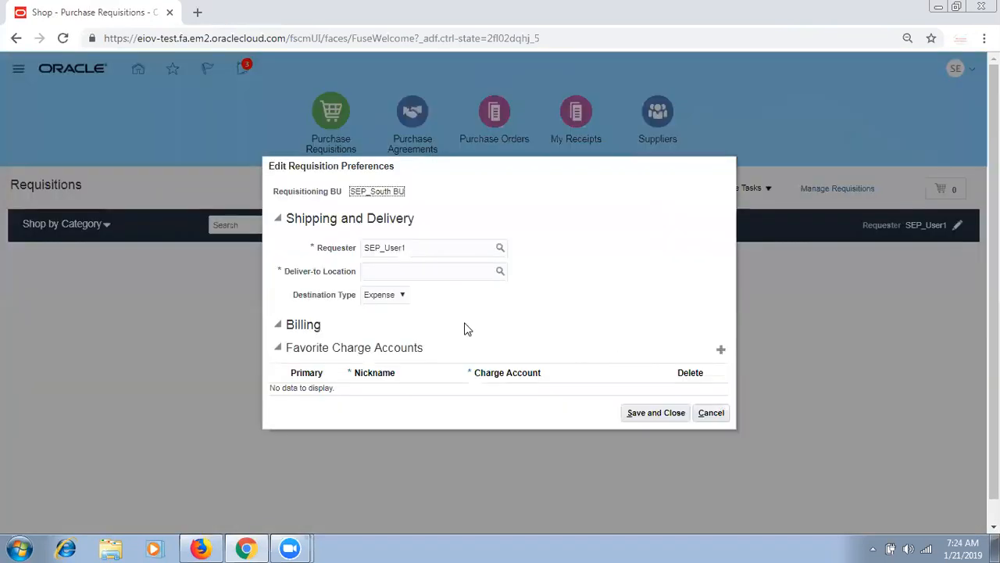
left_click(397, 279)
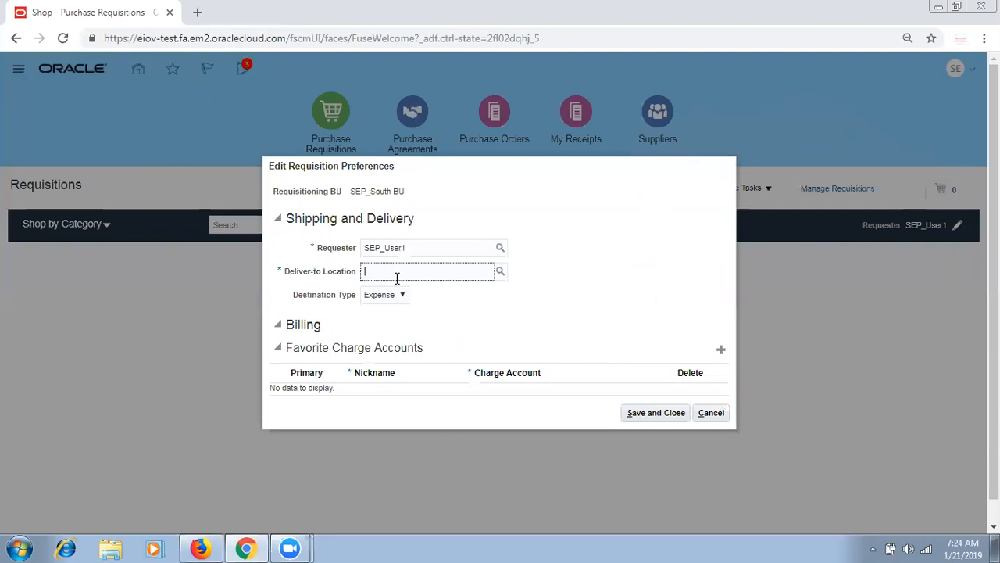
type("SEP_")
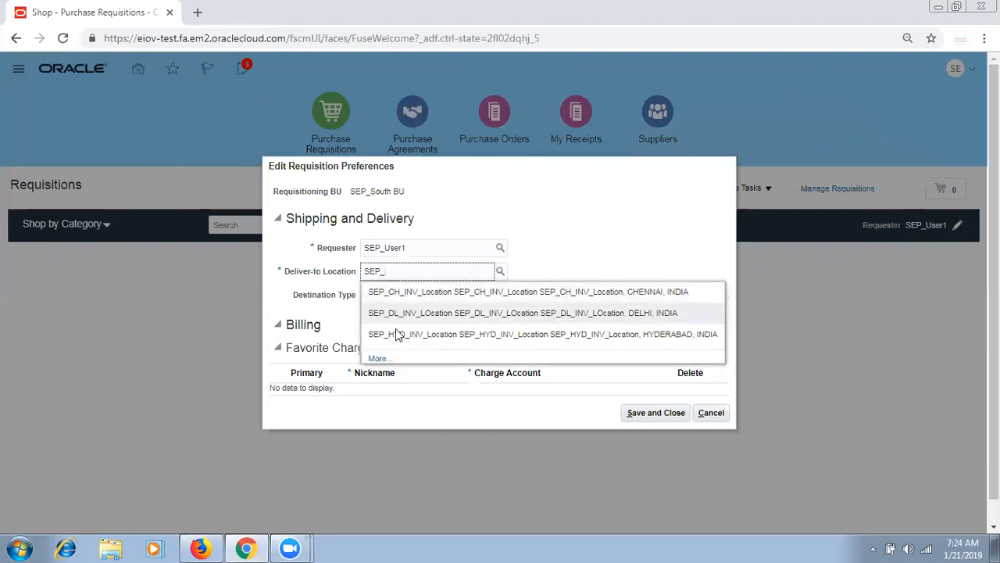
left_click(397, 334)
left_click(396, 303)
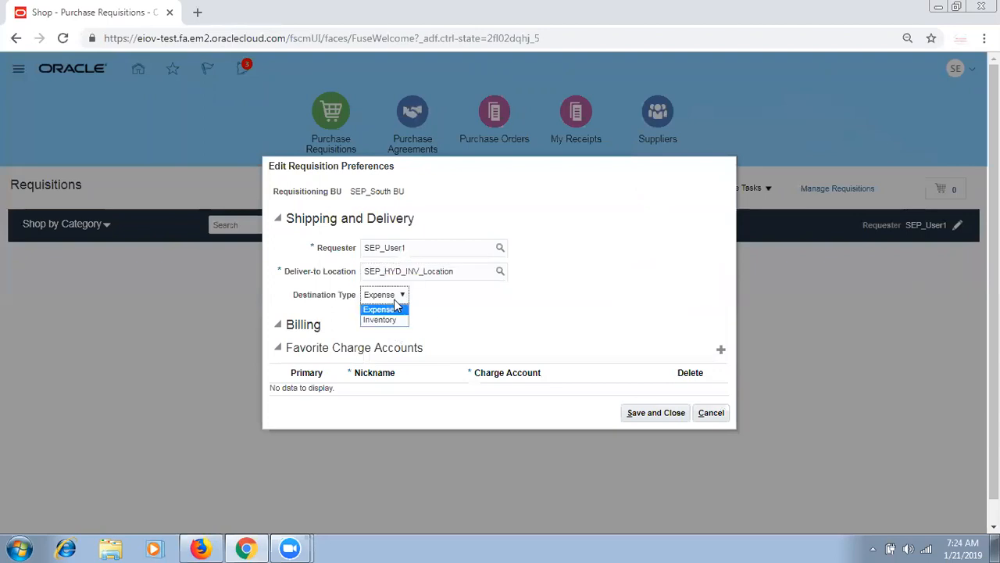
left_click(394, 320)
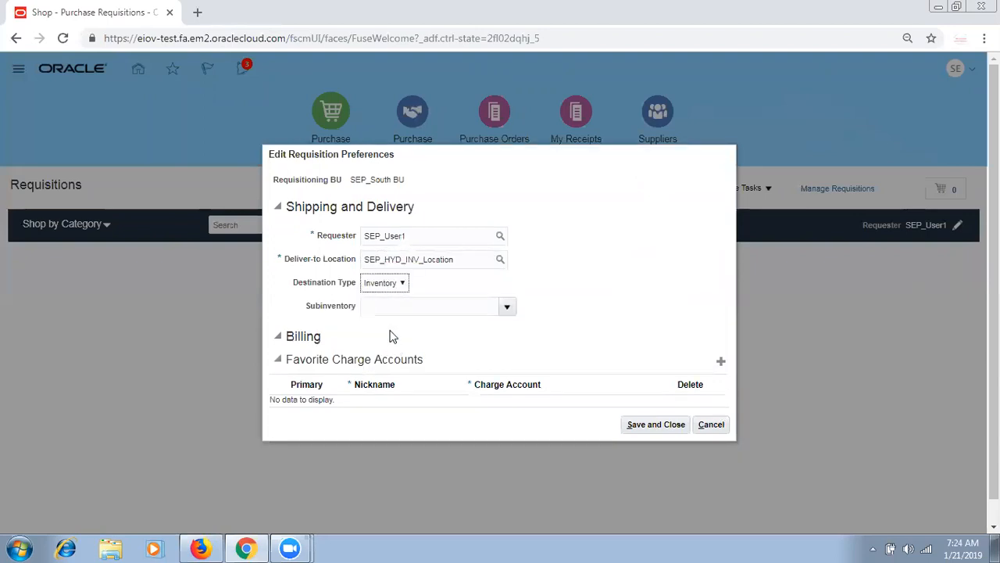
left_click(507, 307)
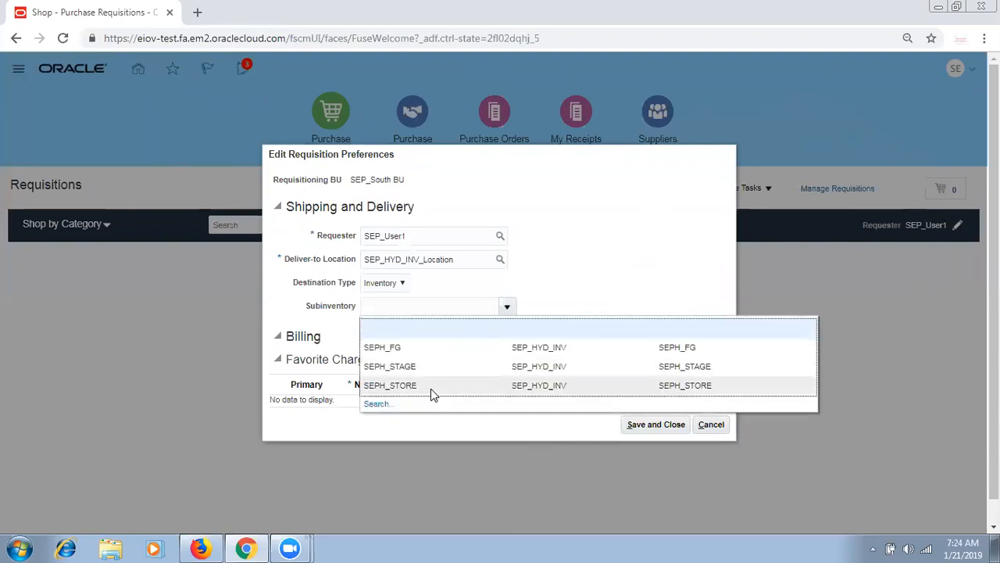
left_click(440, 384)
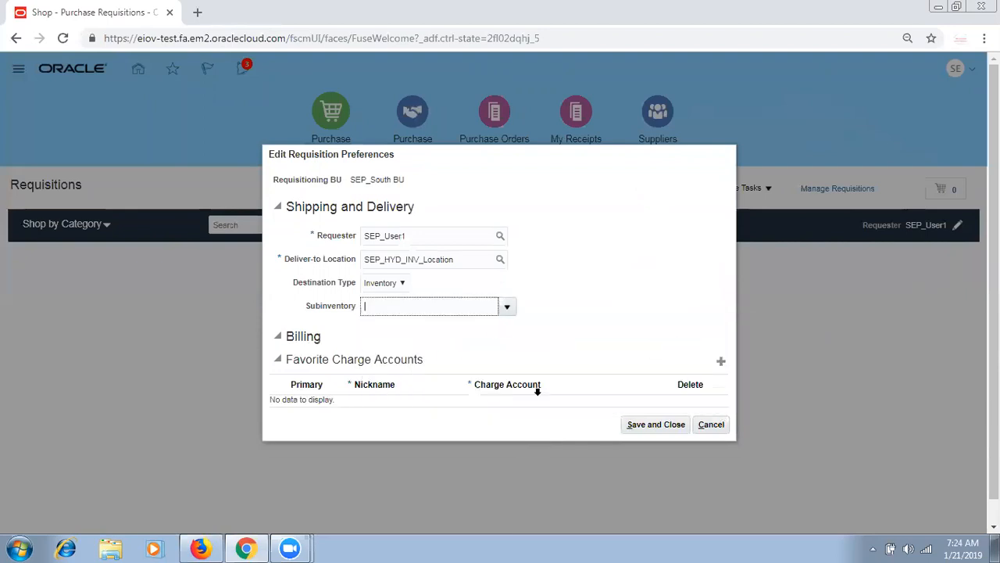
left_click(661, 425)
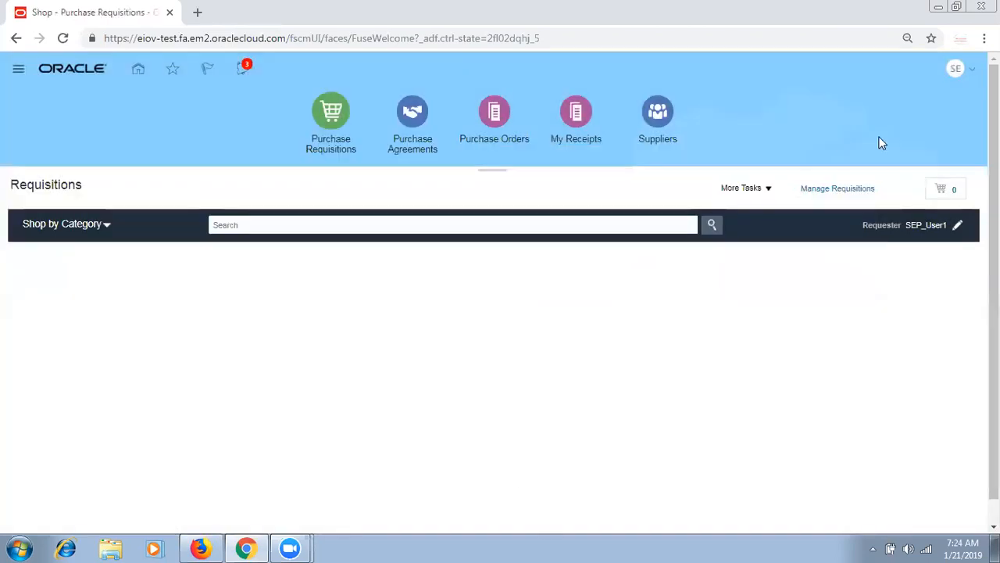
- Check the Update Preparer and Requester task, then go to the Order Management work area
left_click(769, 189)
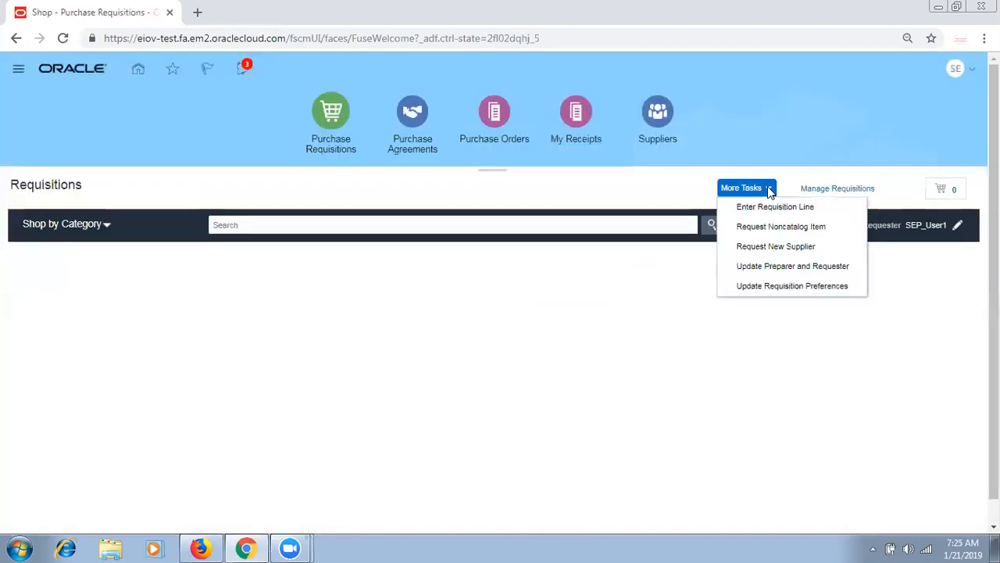
left_click(760, 263)
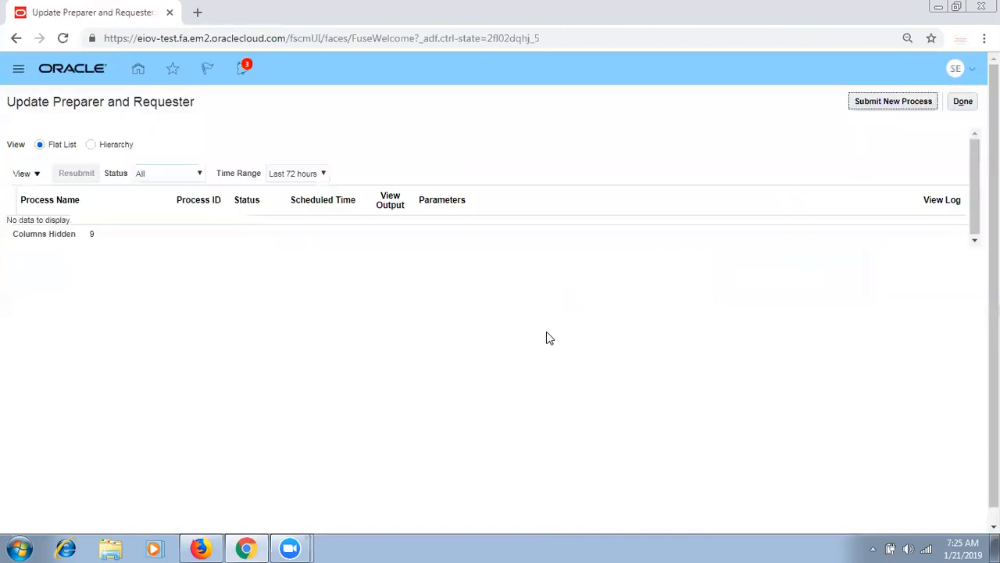
left_click(963, 101)
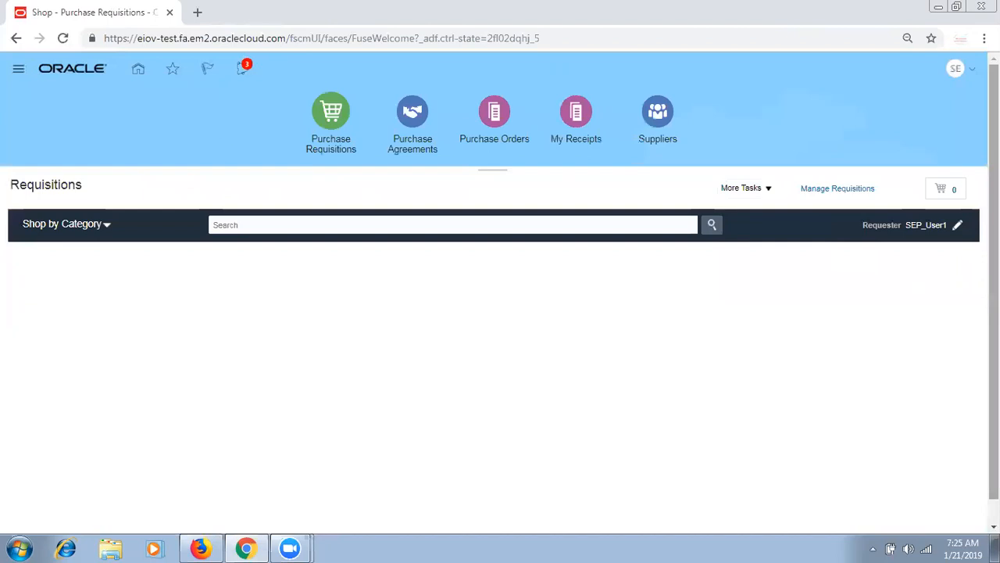
left_click(23, 70)
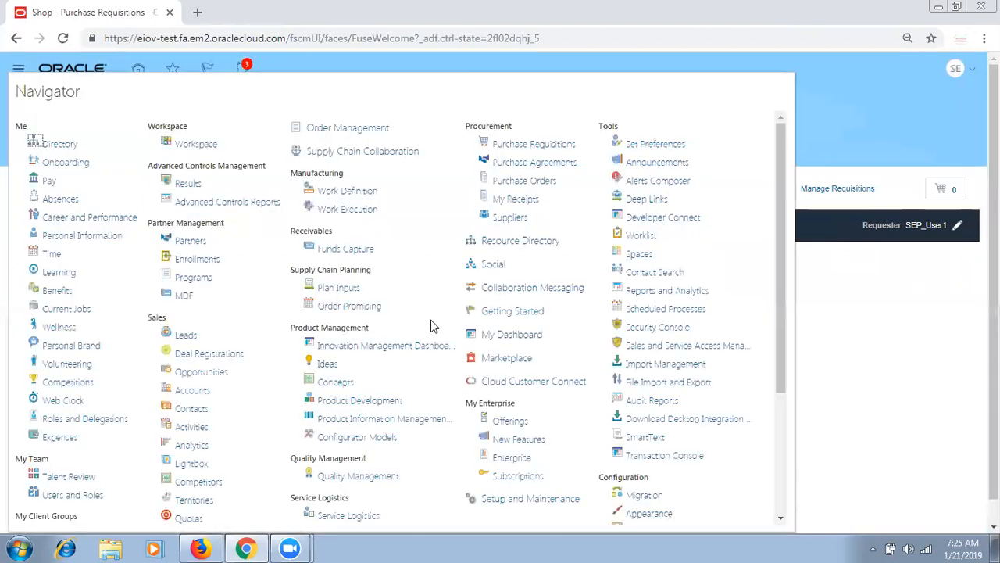
left_click(362, 129)
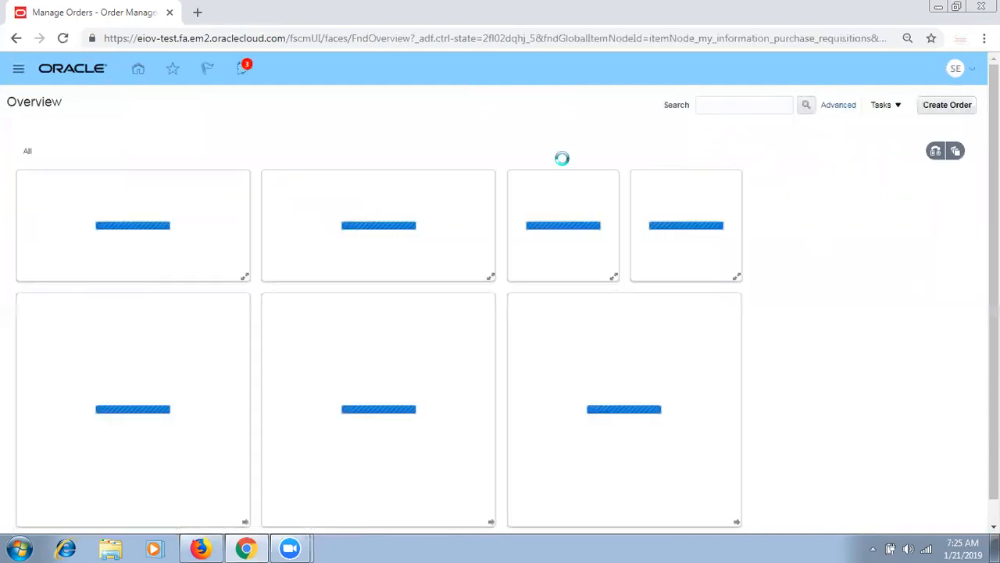
- In the other browser window, open Order Management and search for sales order 100
left_click(205, 547)
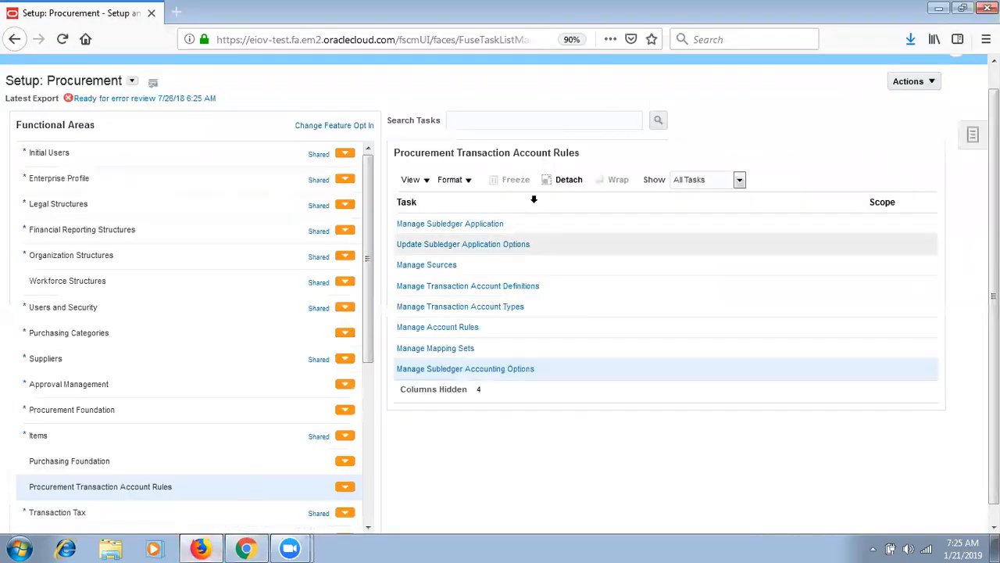
scroll(830, 63, "up", 1)
left_click(19, 73)
left_click(366, 131)
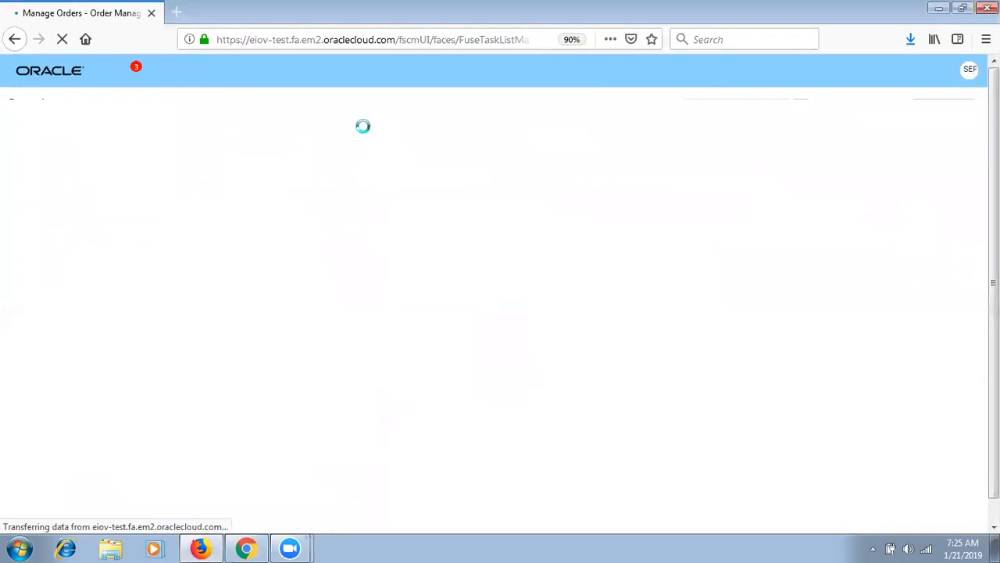
left_click(715, 110)
type("10")
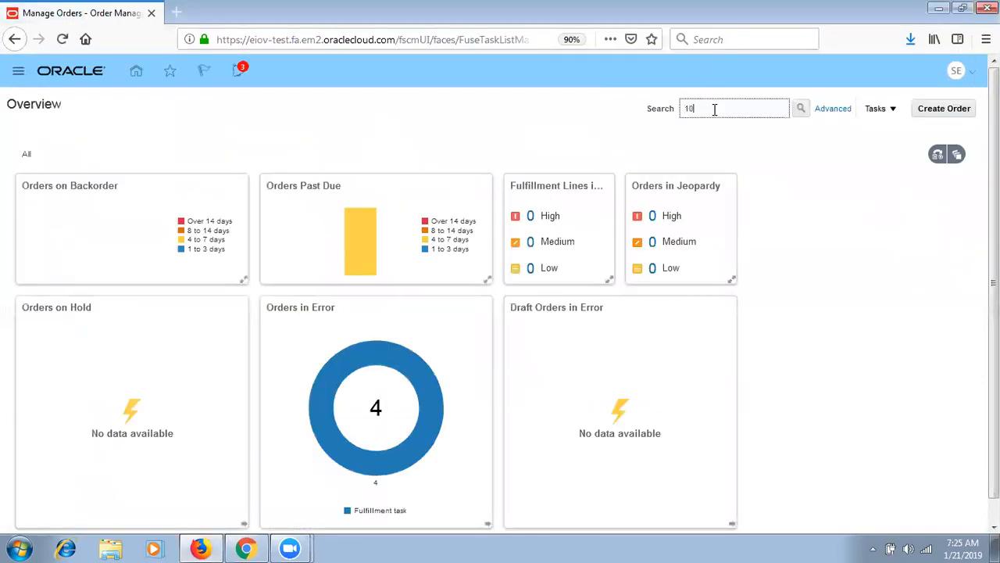
type("0")
left_click(802, 109)
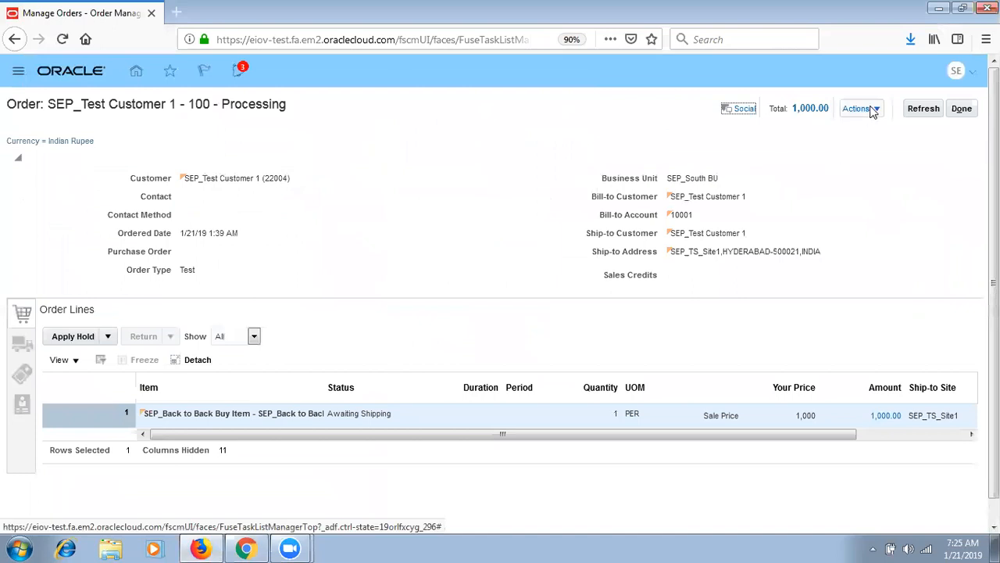
- Switch order 100 to the fulfillment view and open its back-to-back supply order
left_click(873, 109)
left_click(792, 258)
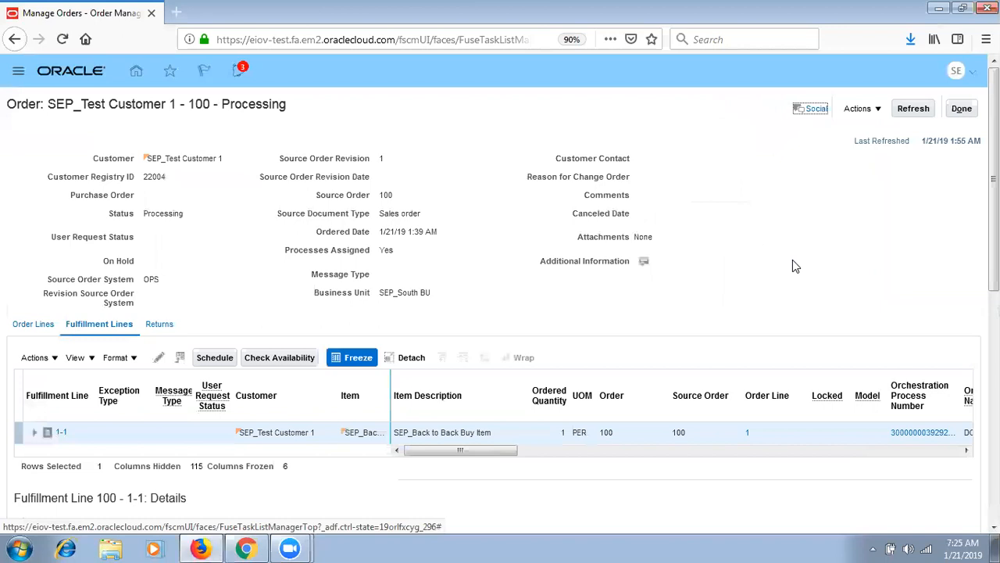
scroll(500, 312, "down", 3)
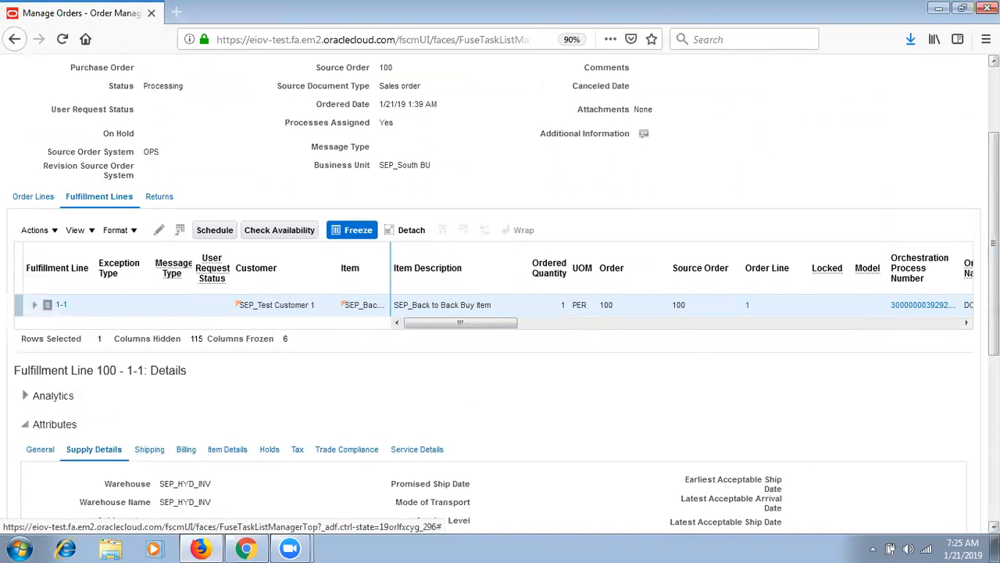
scroll(395, 442, "down", 5)
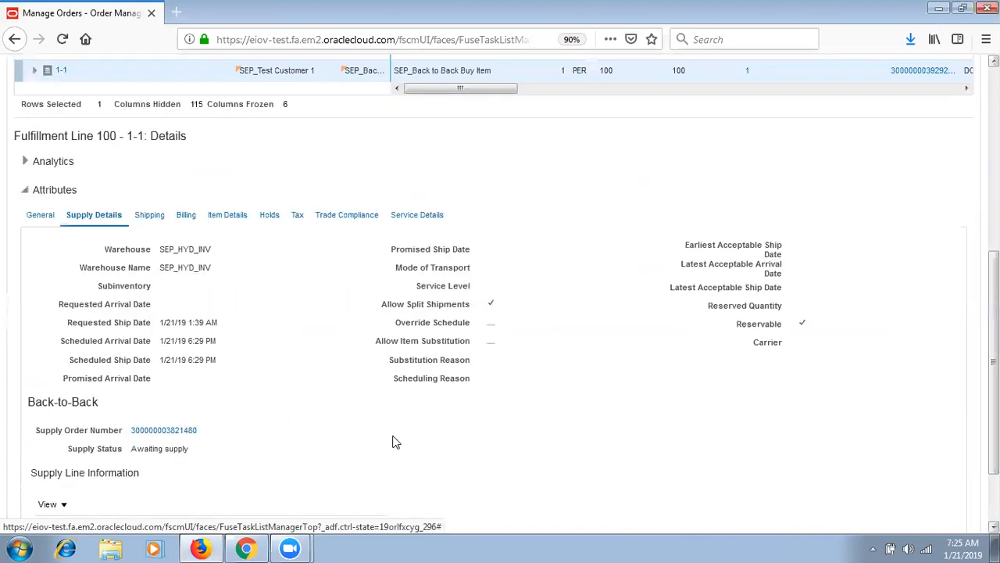
left_click_drag(99, 402, 36, 405)
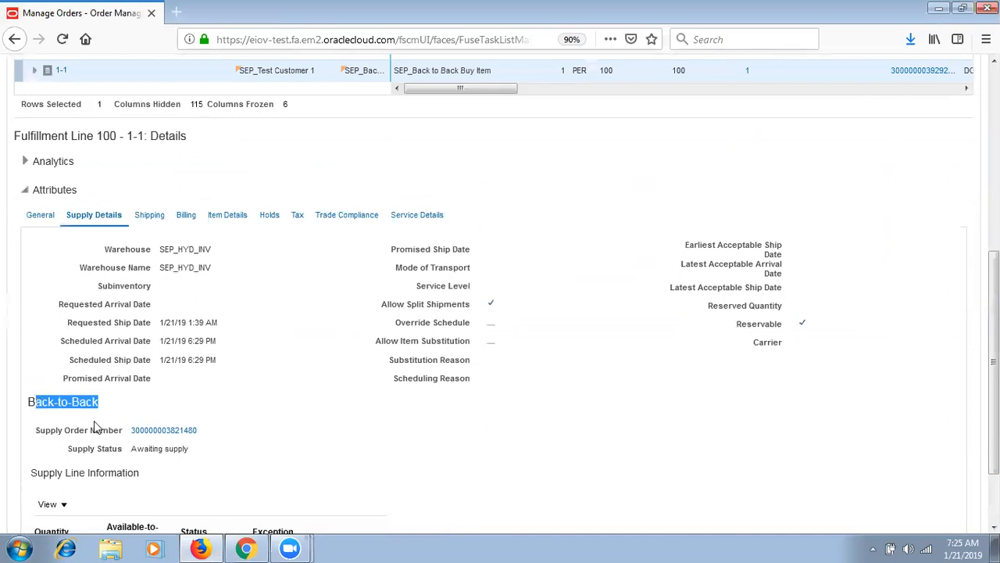
mouse_move(994, 362)
left_mouse_down()
mouse_move(995, 164)
mouse_move(994, 367)
left_mouse_up()
left_click(170, 421)
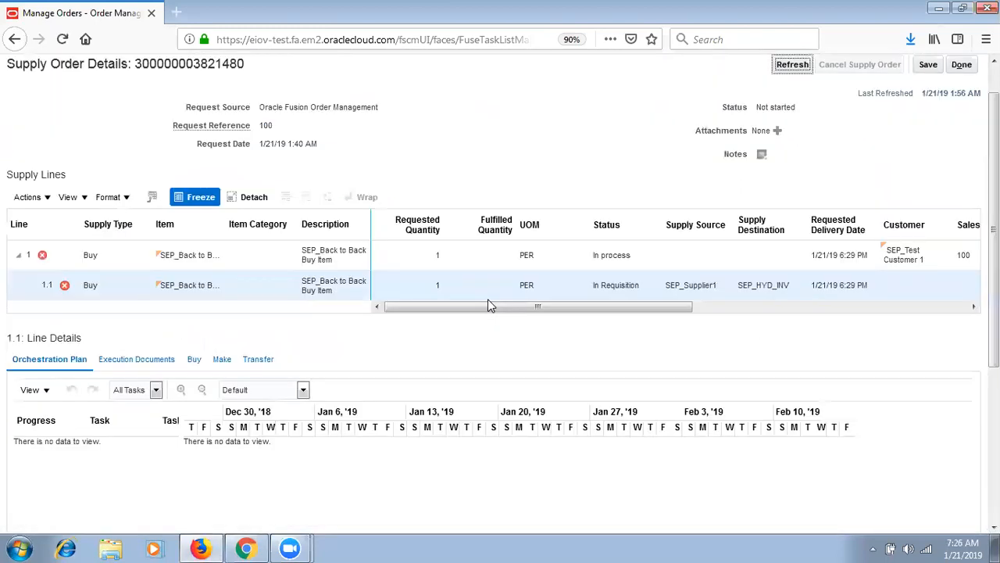
- Review the charge-account error messages on supply lines 1 and 1.1
left_click(38, 261)
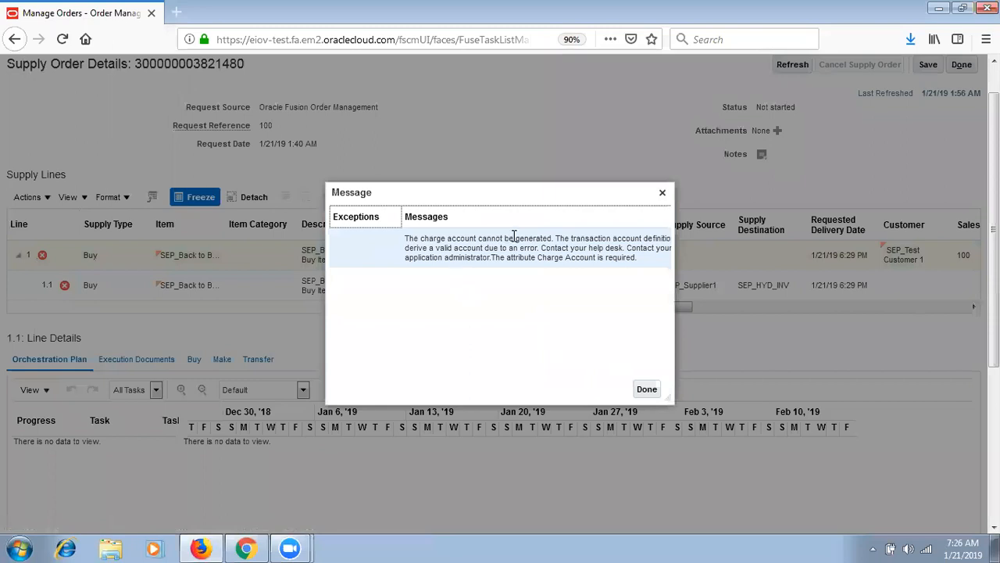
left_click(605, 247)
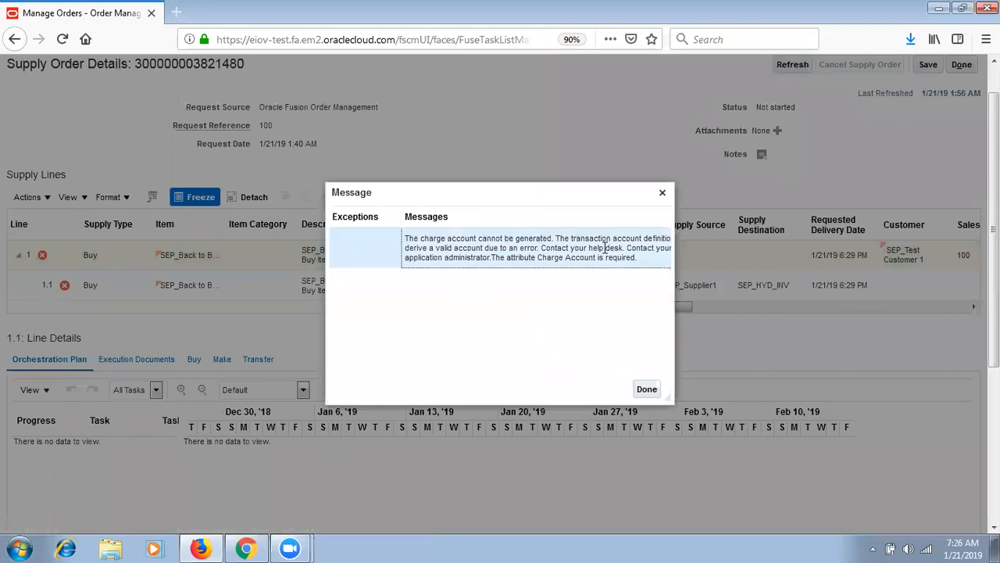
left_click(647, 391)
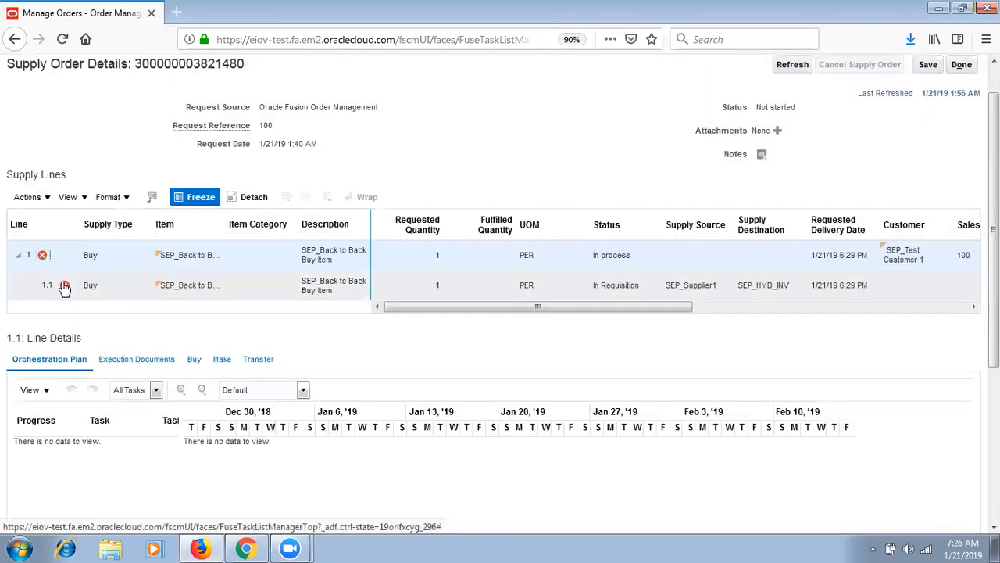
left_click(57, 287)
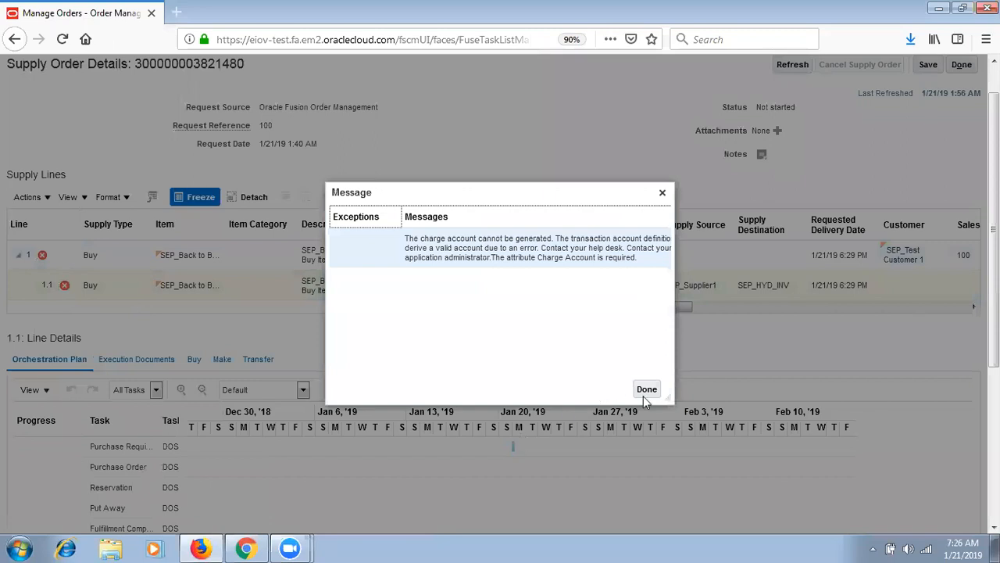
left_click(644, 393)
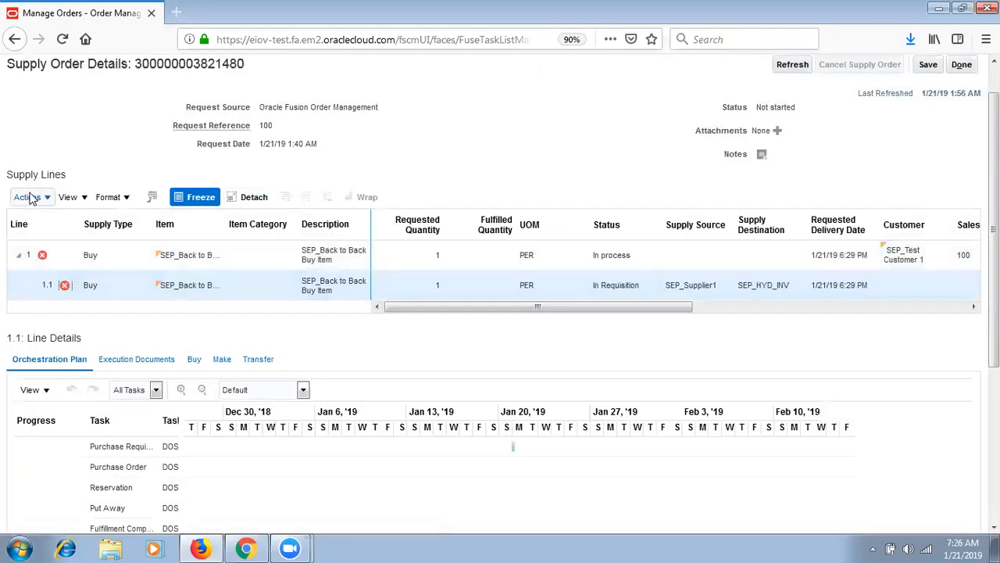
- Select parent supply line 1, refresh and save the supply order, then close its details
left_click(31, 198)
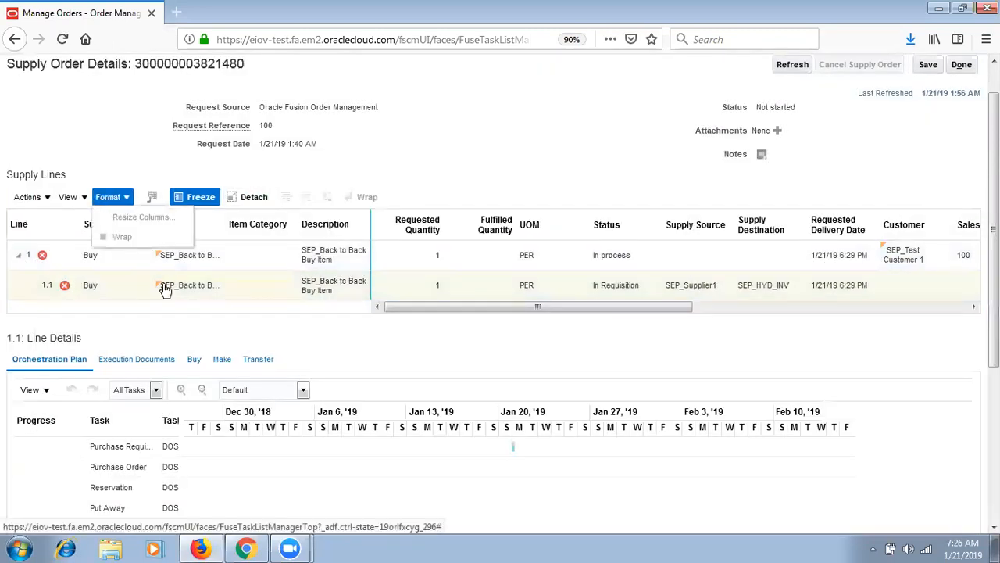
left_click(258, 272)
left_click(297, 261)
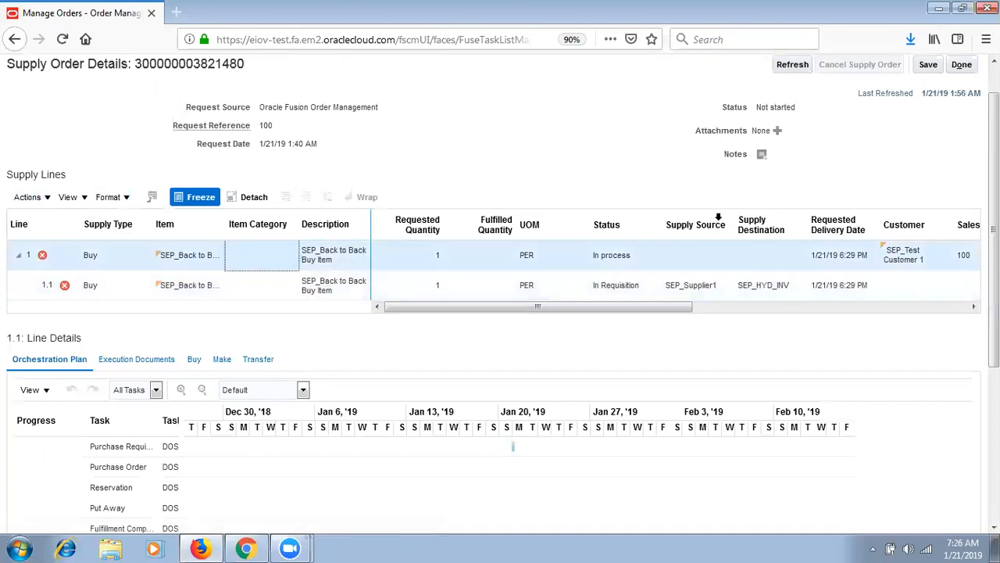
left_click(756, 308)
left_click(791, 67)
left_click(805, 69)
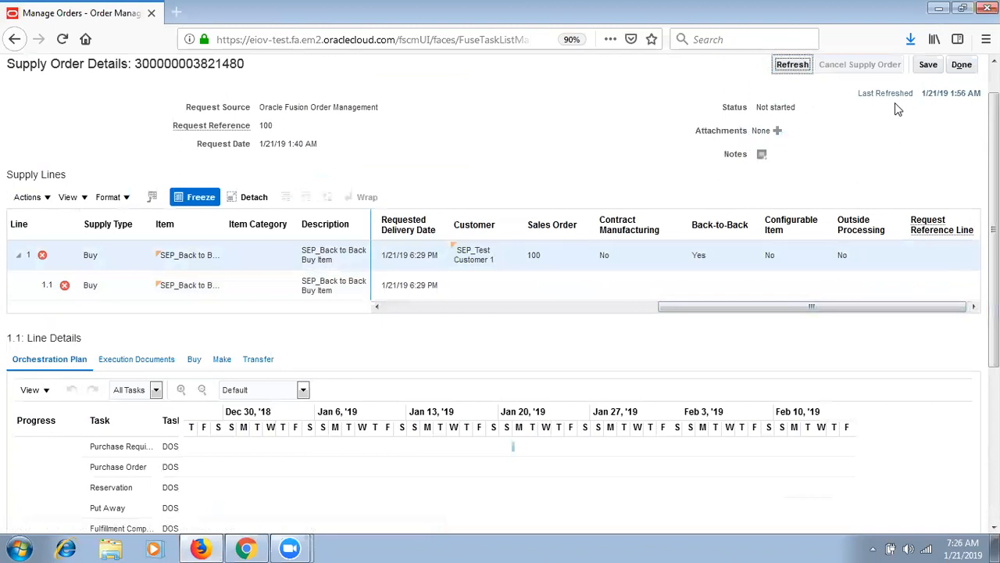
left_click(927, 65)
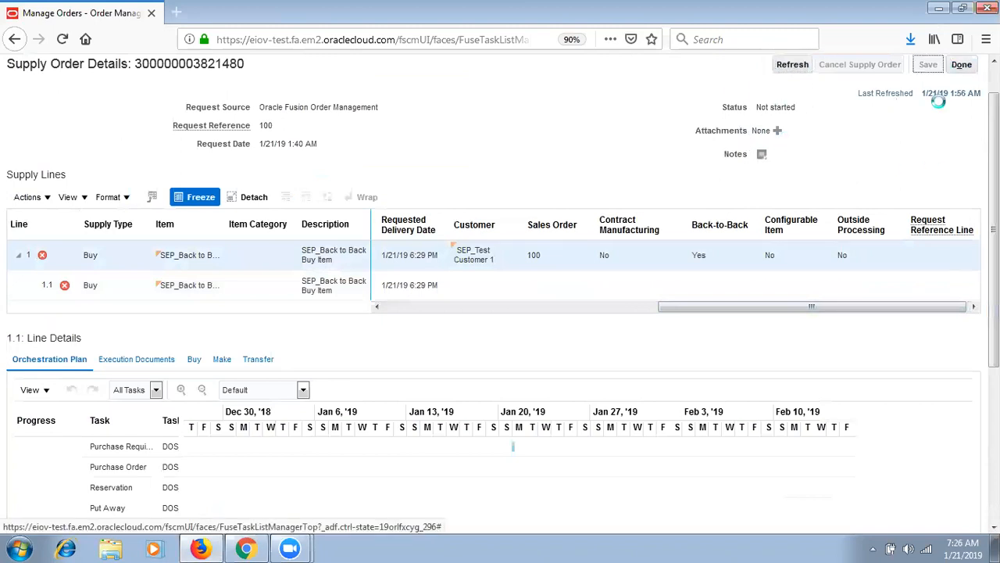
left_click(961, 64)
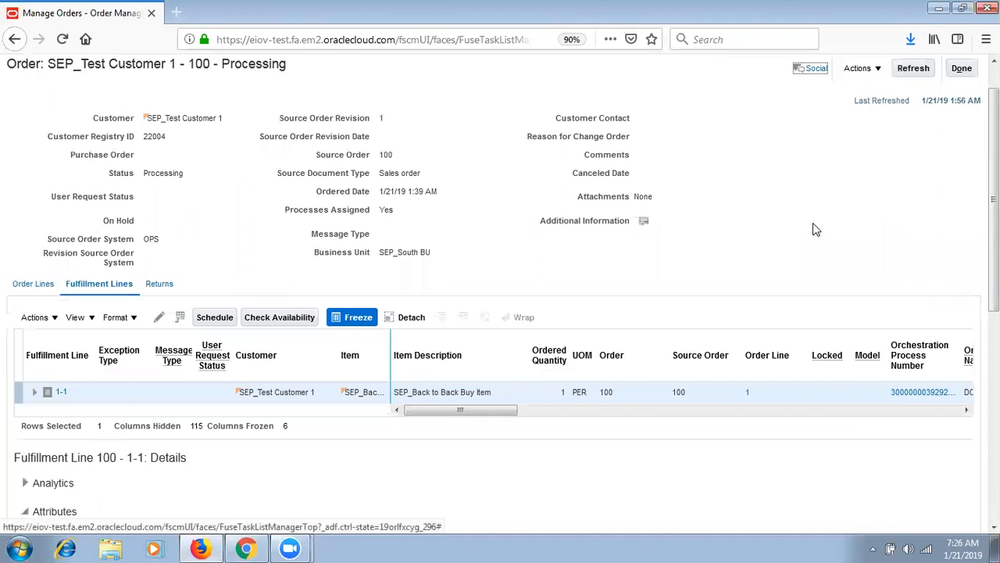
- Review the fulfillment line's orchestration process, refresh order 100's summary, and close the order
left_click(859, 68)
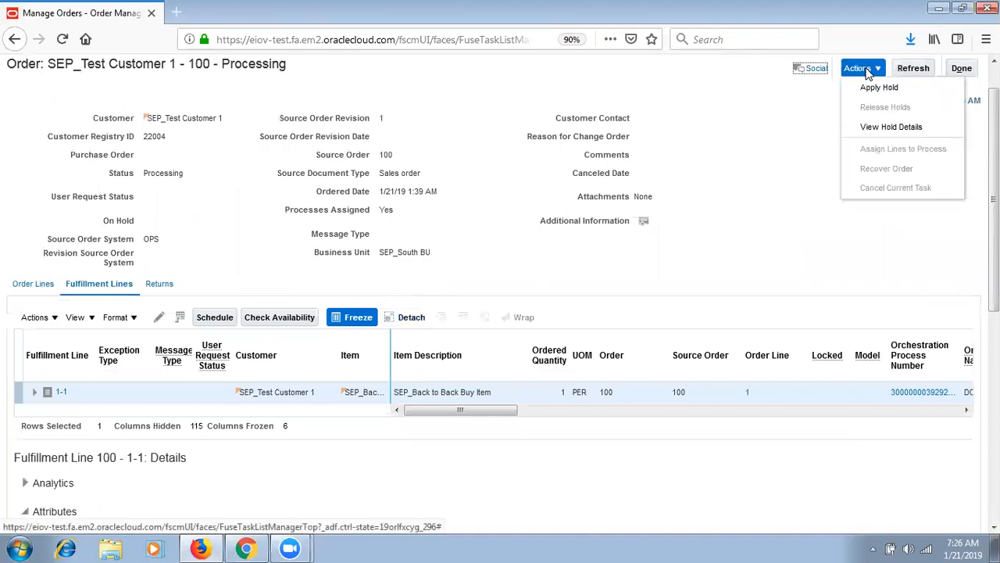
left_click(922, 393)
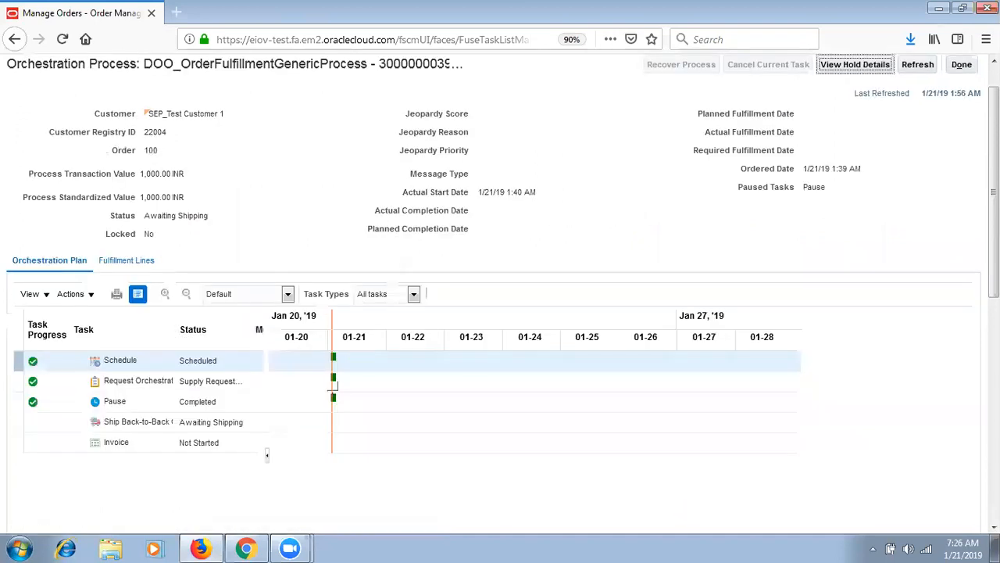
left_click(963, 90)
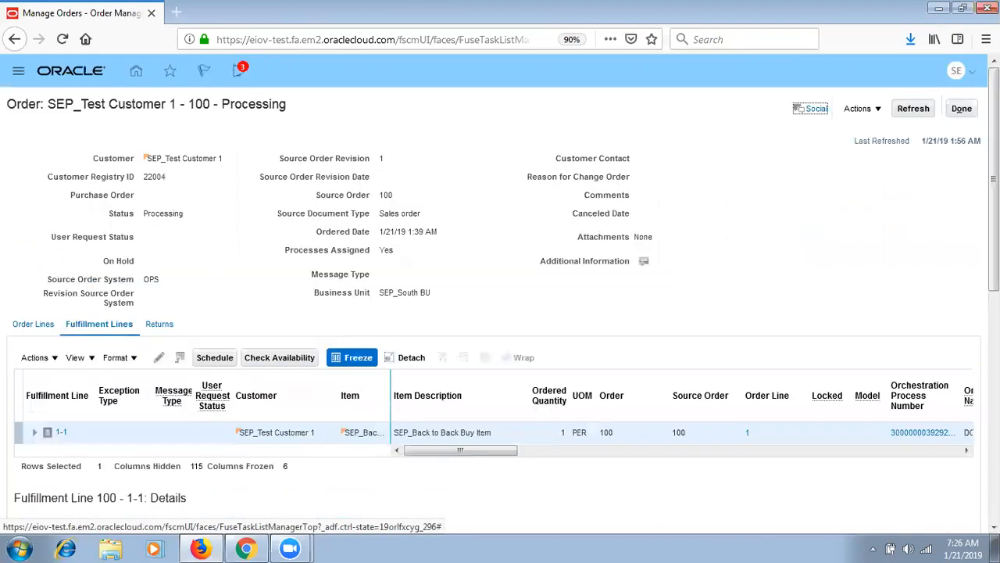
left_click(964, 110)
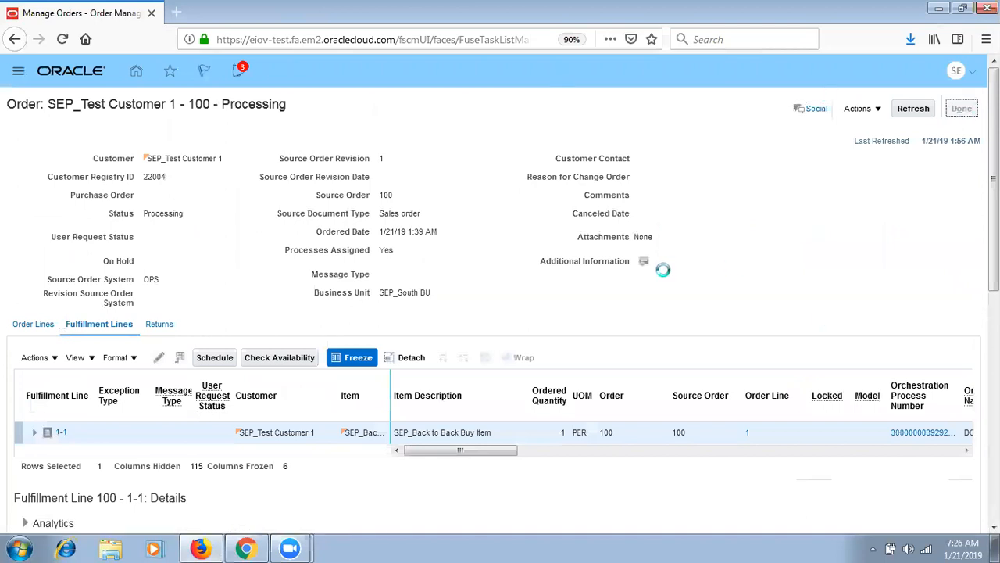
left_click(937, 109)
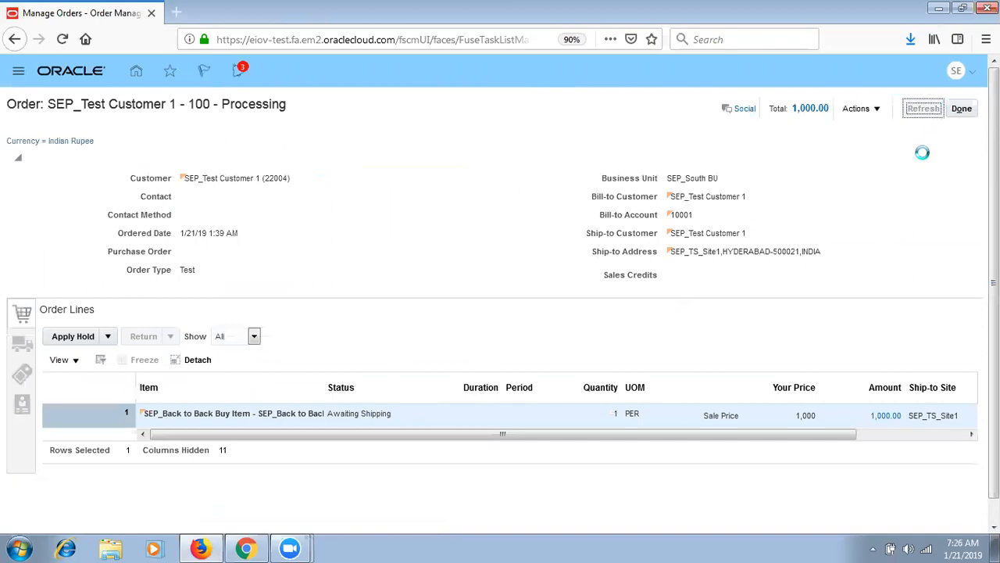
left_click(961, 109)
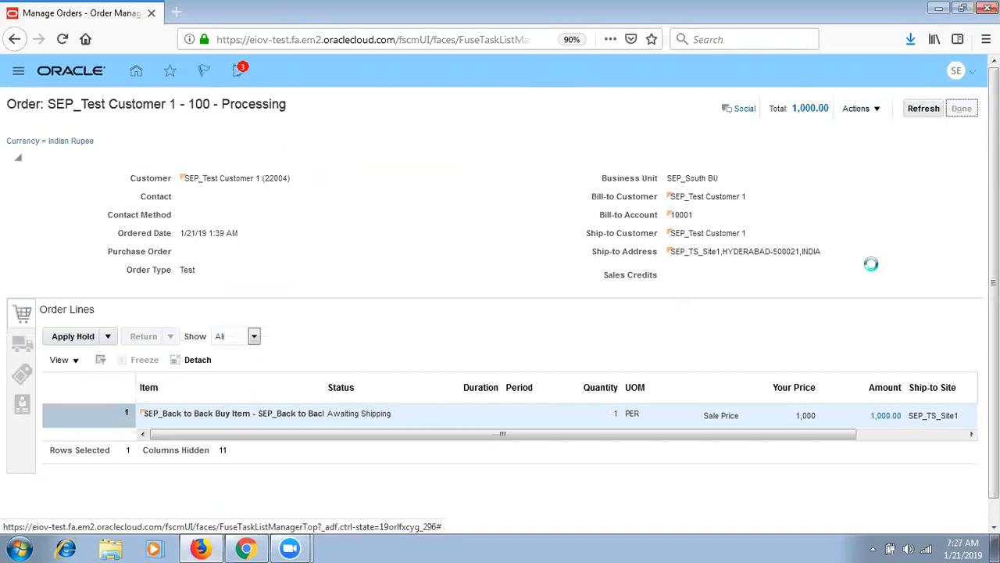
left_click(940, 108)
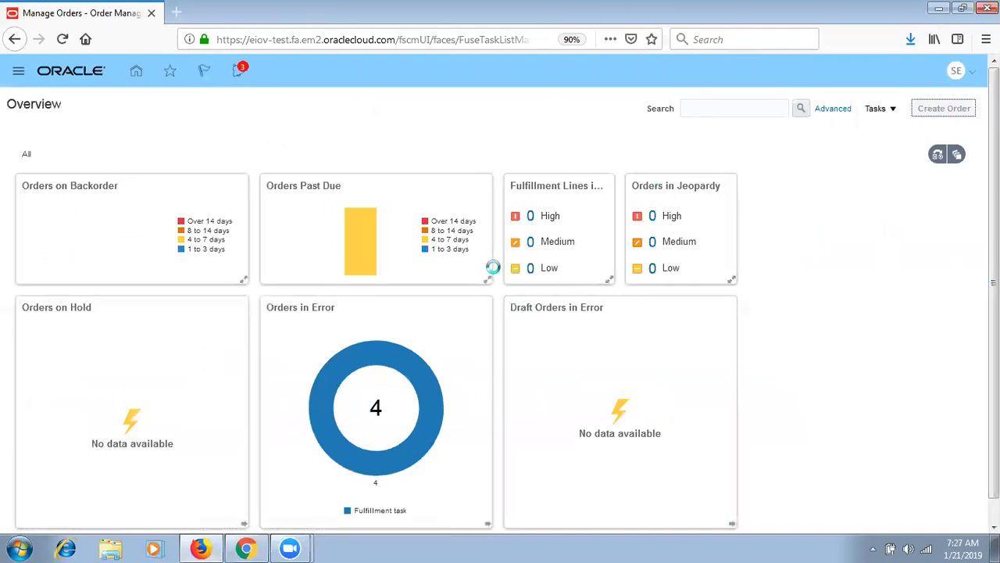
- Fill the order header: customer SEP_Test Customer 1, order type Test, business unit SEP_South BU, bill-to account
left_click(335, 183)
type("SEP")
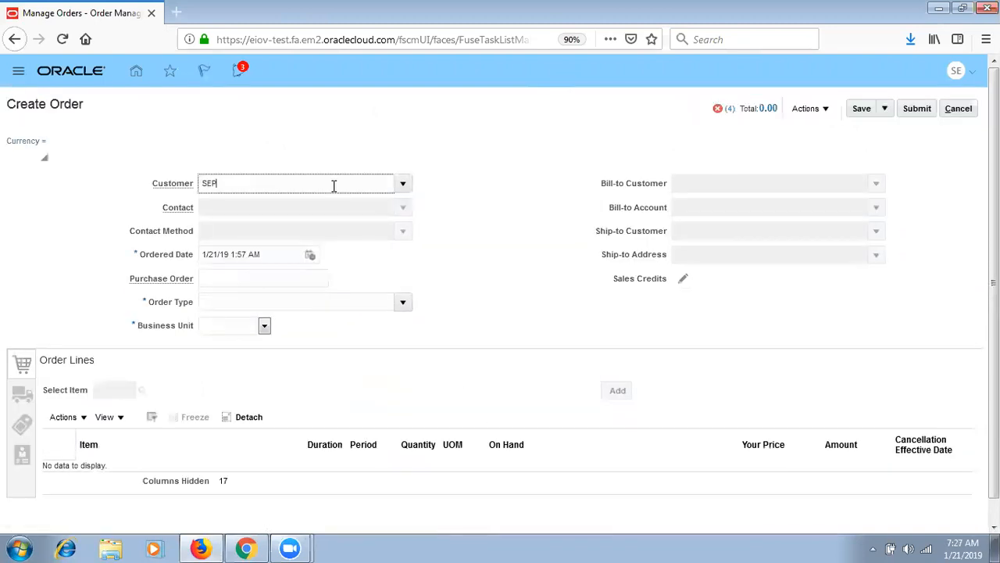
left_click(288, 205)
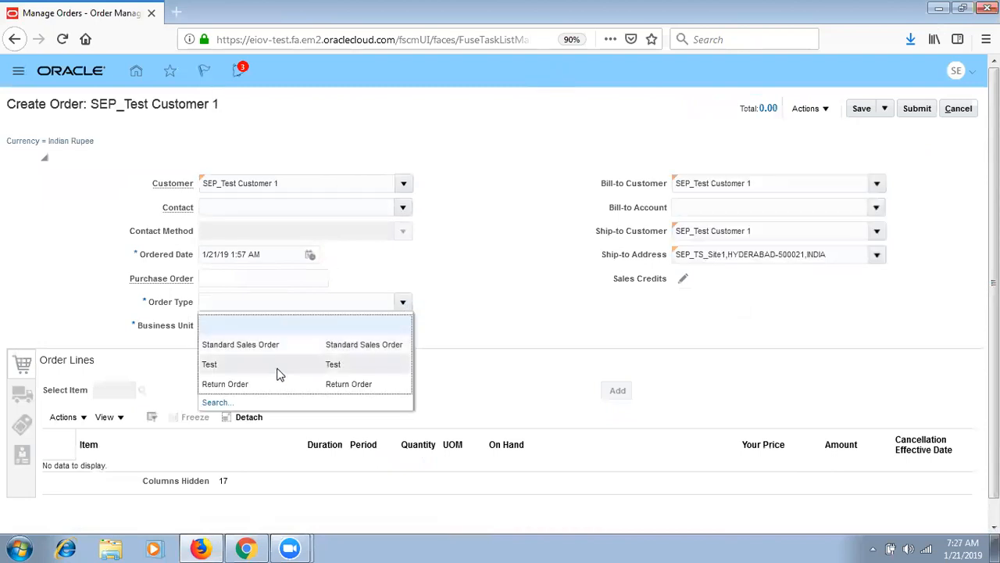
left_click(277, 305)
left_click(265, 326)
left_click(243, 371)
left_click(876, 207)
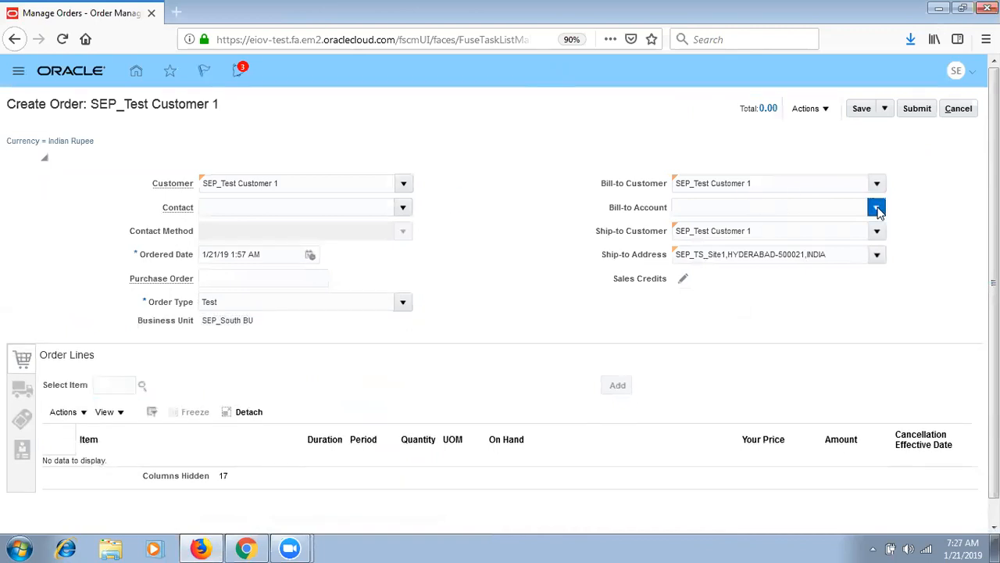
left_click(776, 229)
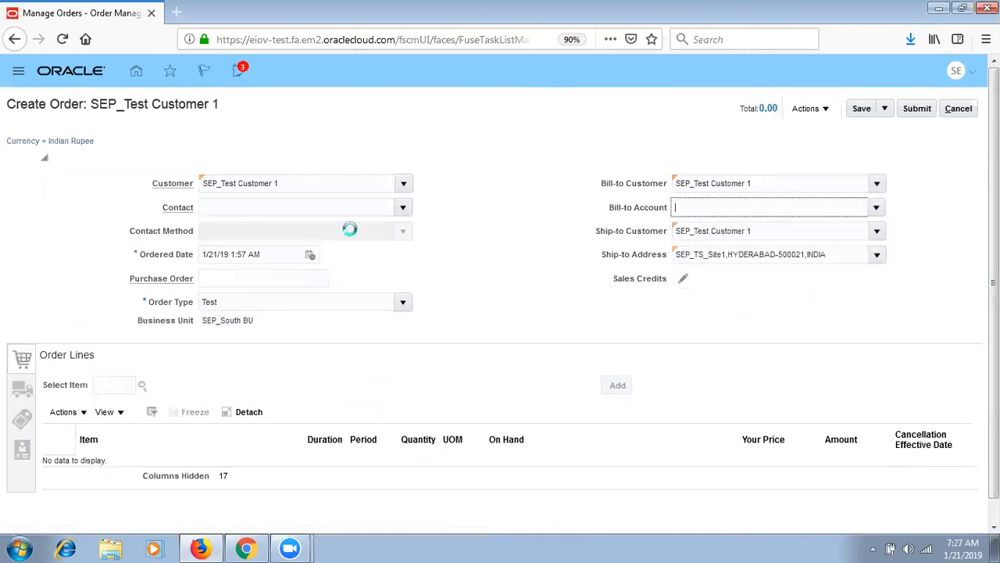
- Add a SEP_Back to Back Buy Item line and show its shipment supply settings
left_click(112, 384)
type("SEP_B")
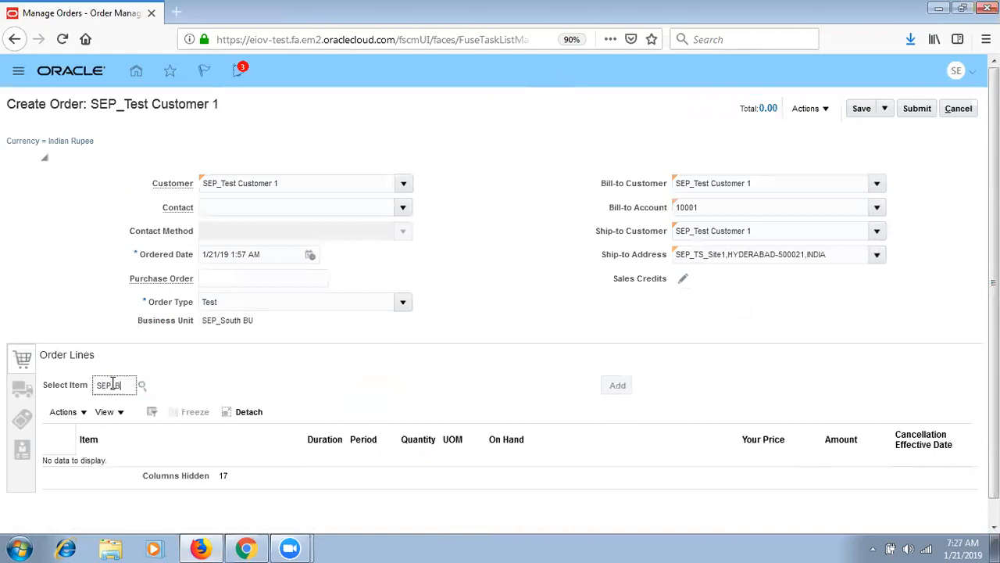
left_click(142, 386)
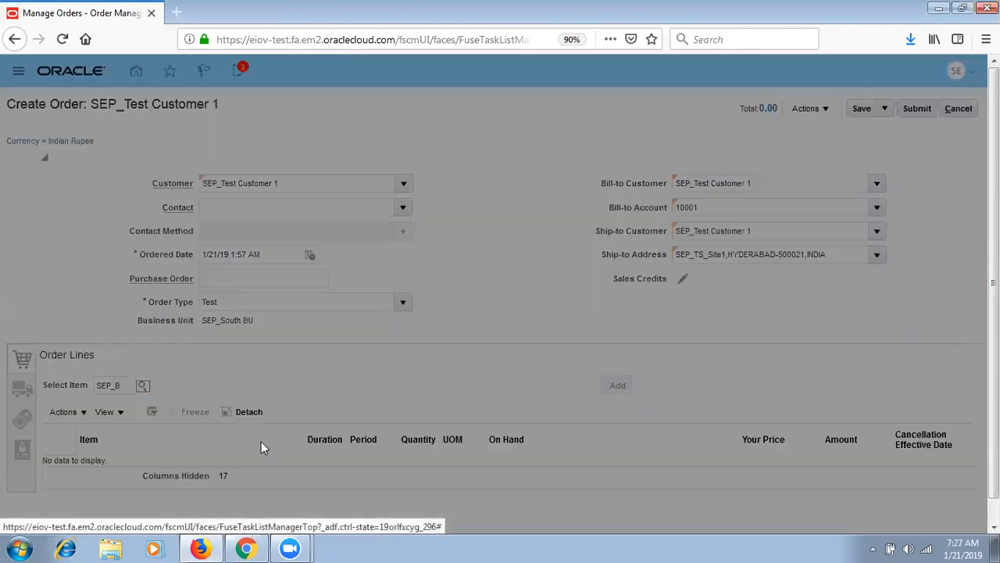
left_click(349, 364)
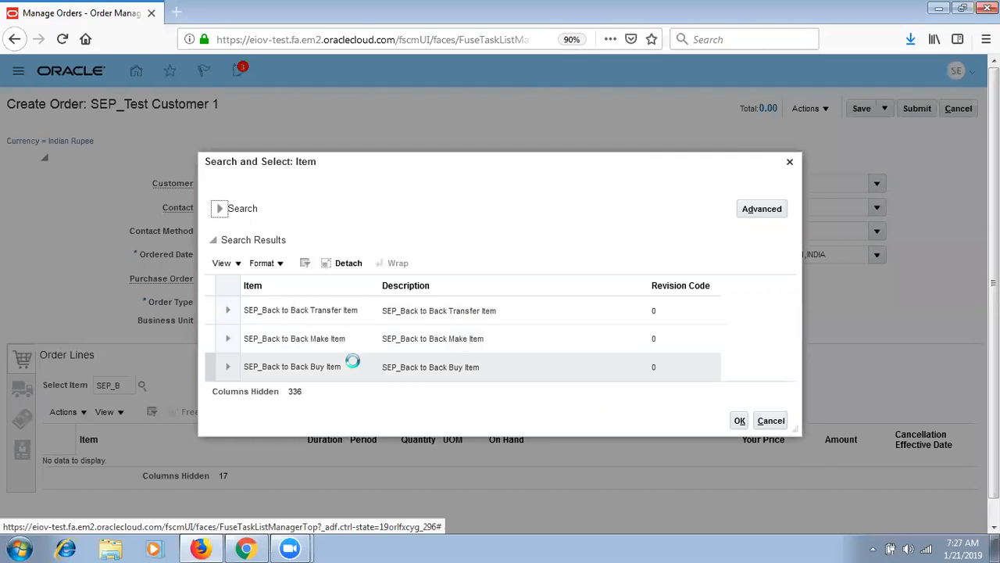
left_click(739, 422)
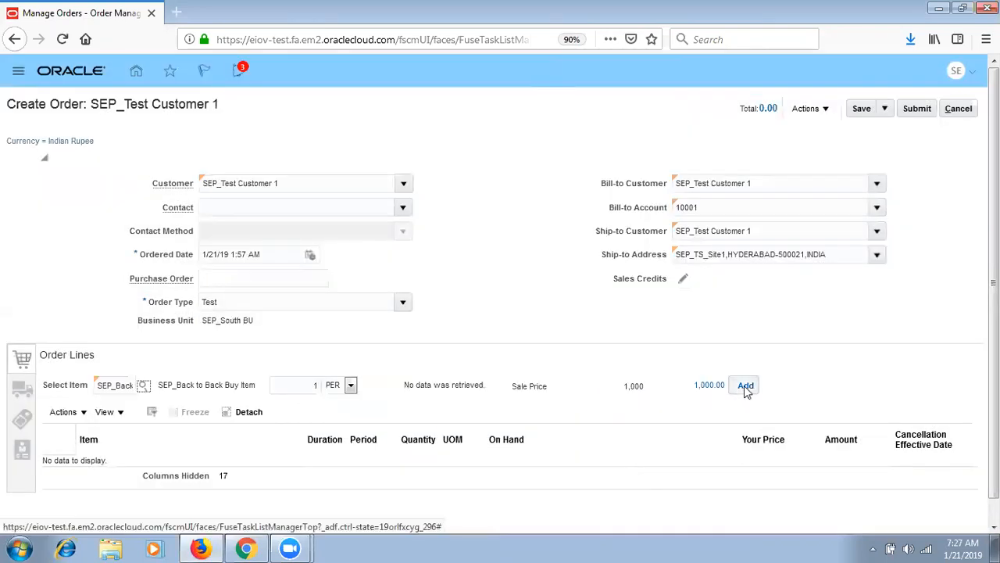
left_click(746, 386)
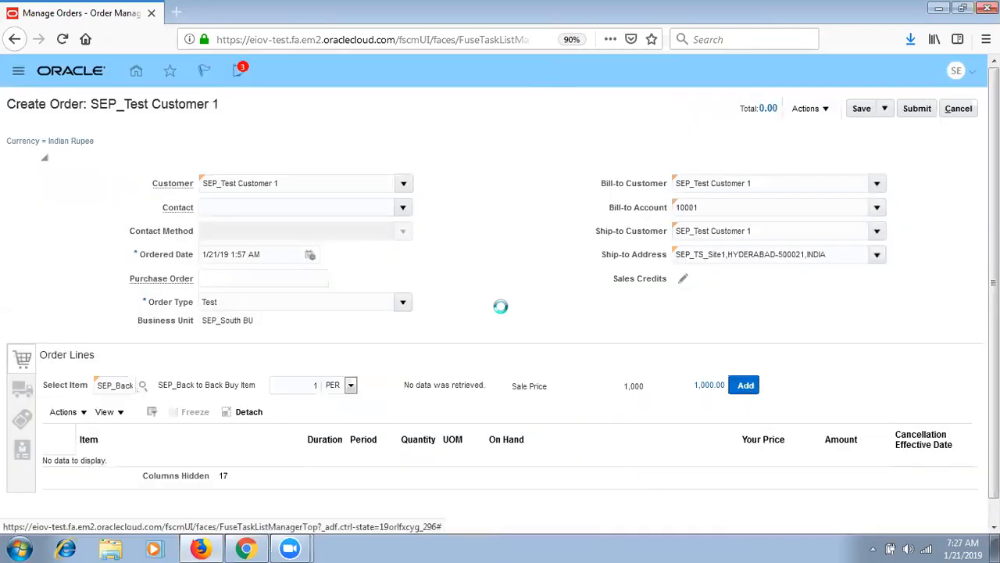
left_click(22, 397)
left_click(153, 391)
- Set the line's warehouse to SEP_HYD_INV and payment terms to IMMEDIATE
left_click(240, 425)
type("S")
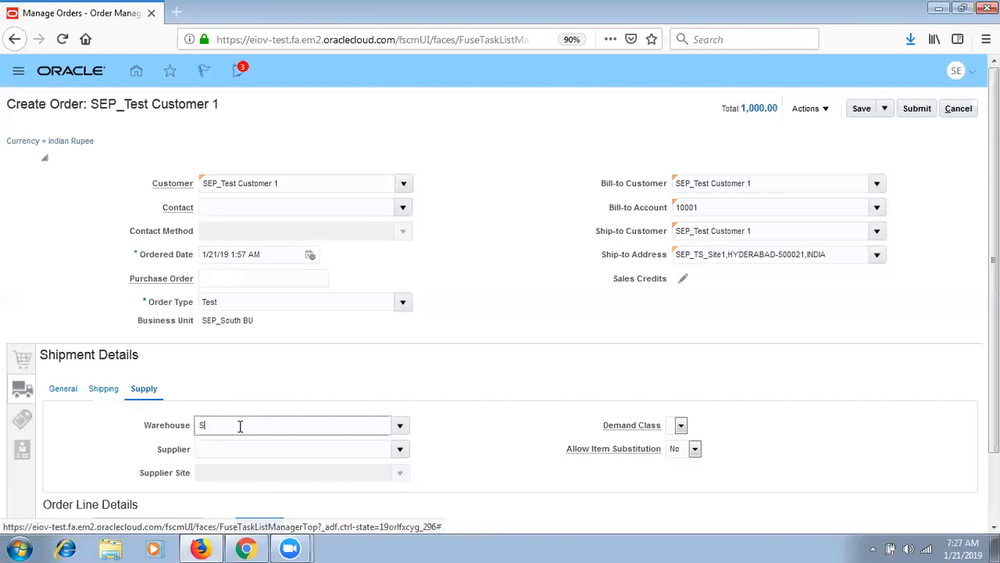
type("EP_H")
key("Tab")
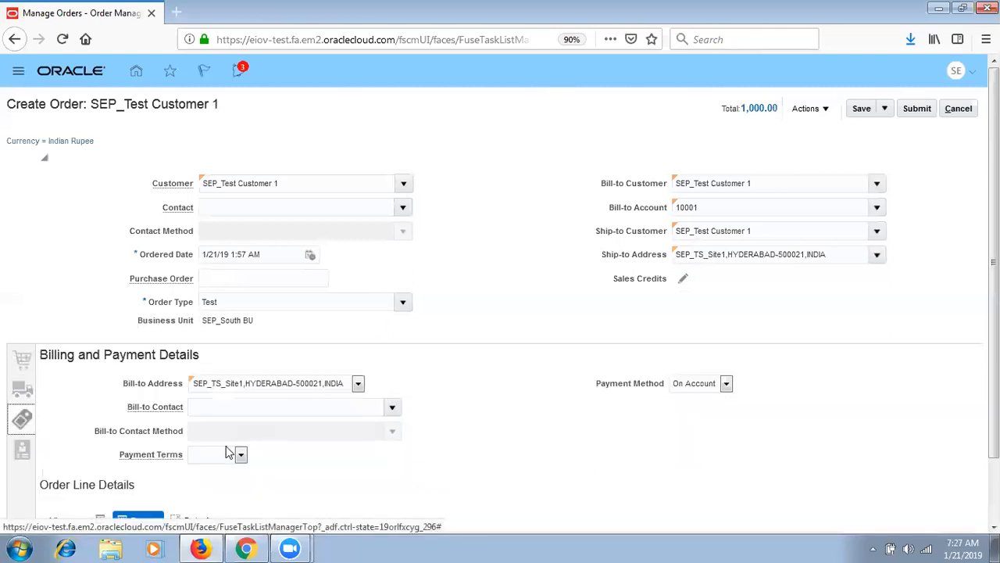
left_click(228, 454)
left_click(209, 501)
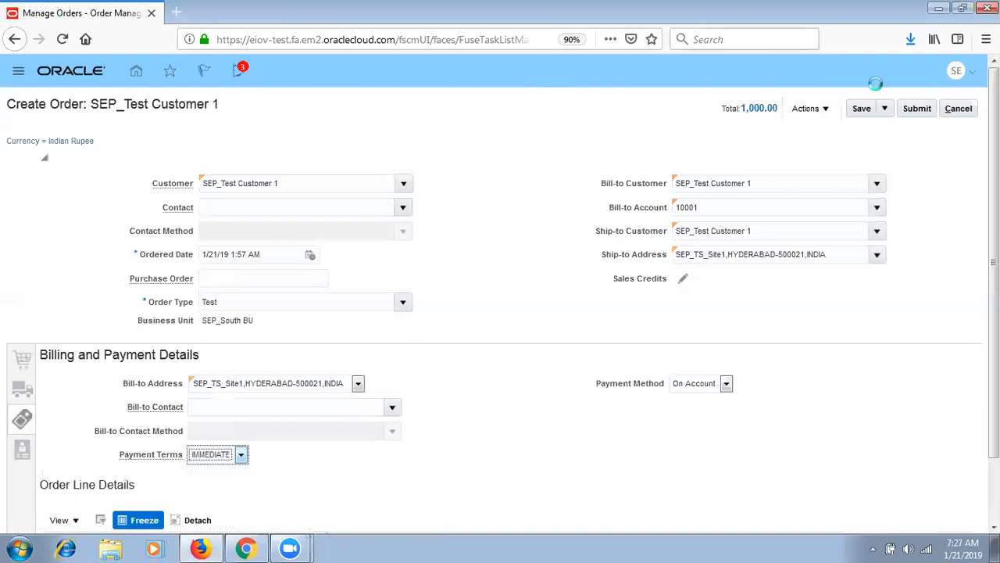
- Save and submit the order, then refresh to see order 101 Processing
left_click(861, 108)
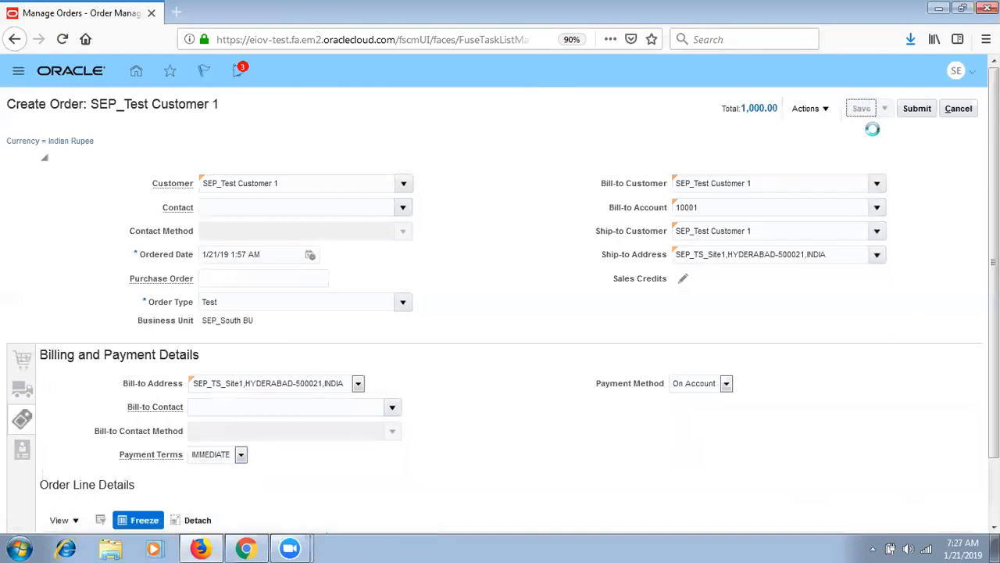
left_click(917, 108)
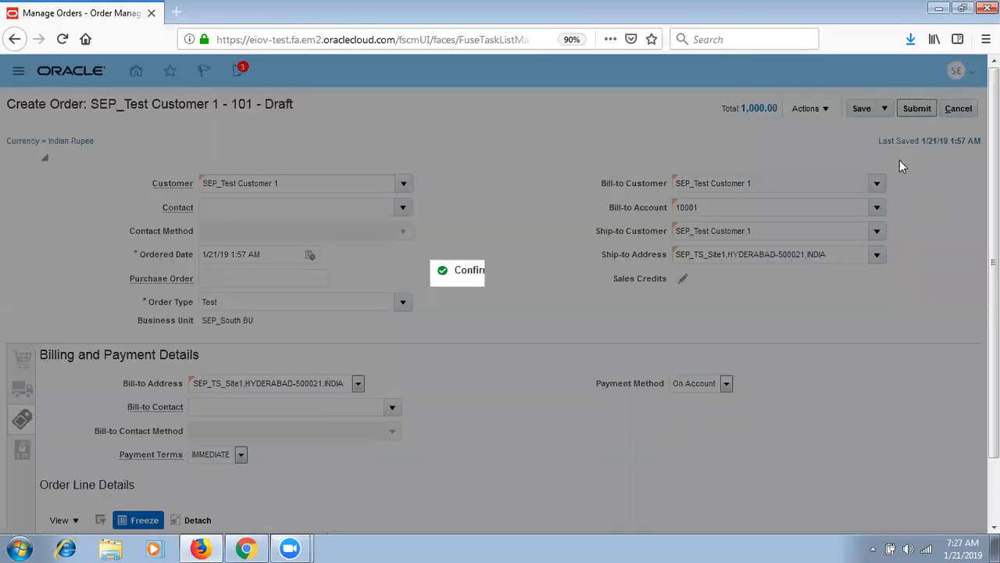
left_click(556, 312)
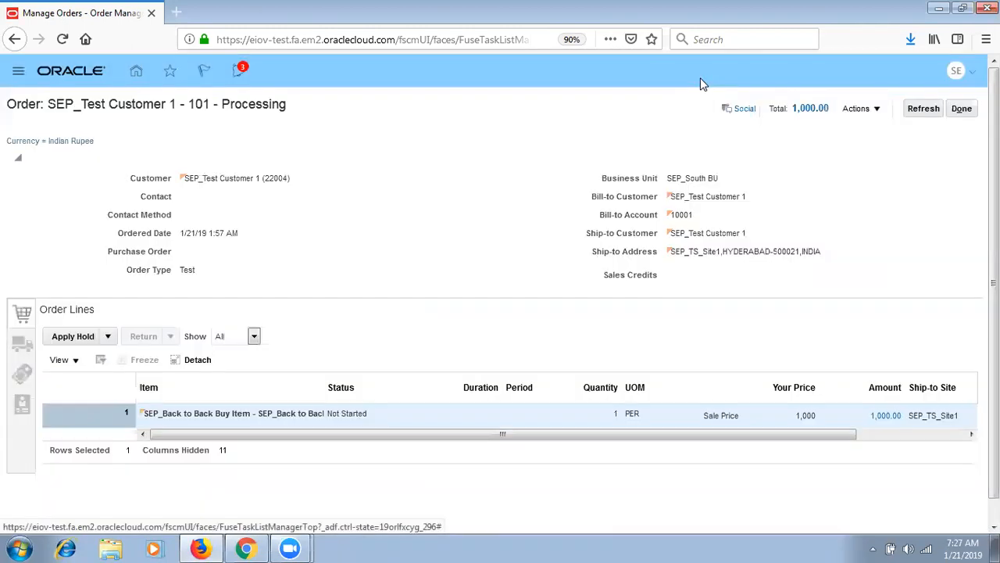
left_click(923, 107)
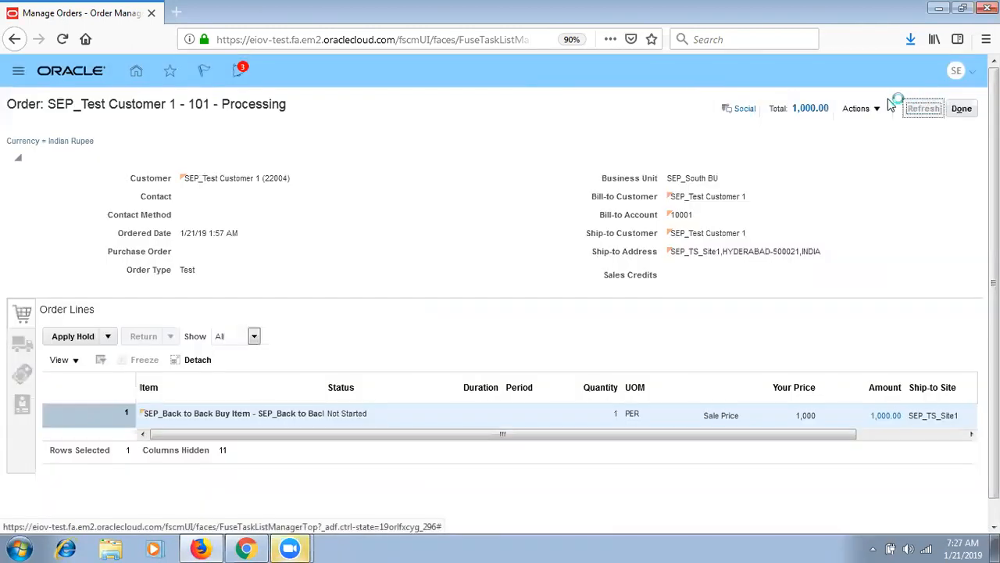
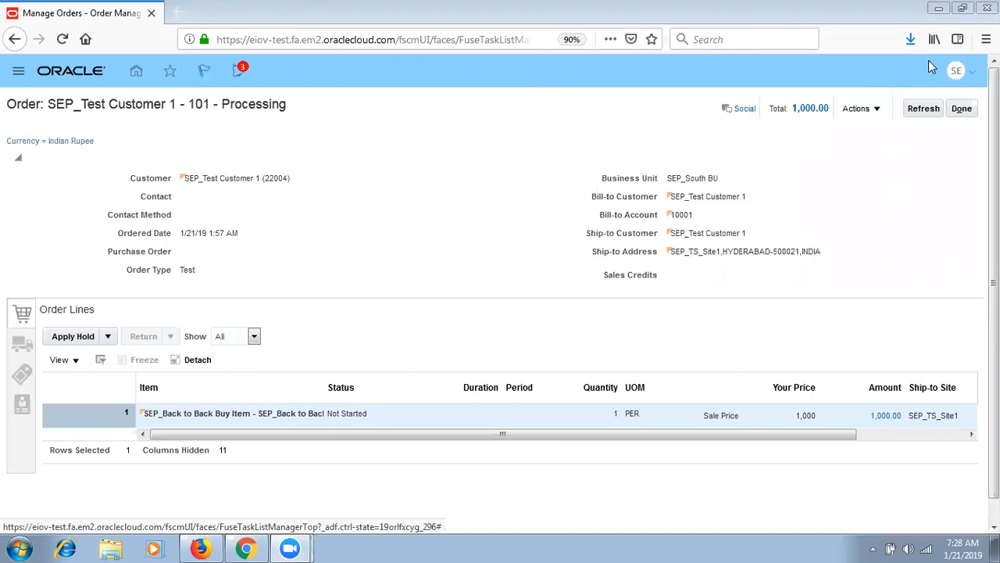
- Refresh order 101 repeatedly until its item line status reads Awaiting Shipping
left_click(932, 113)
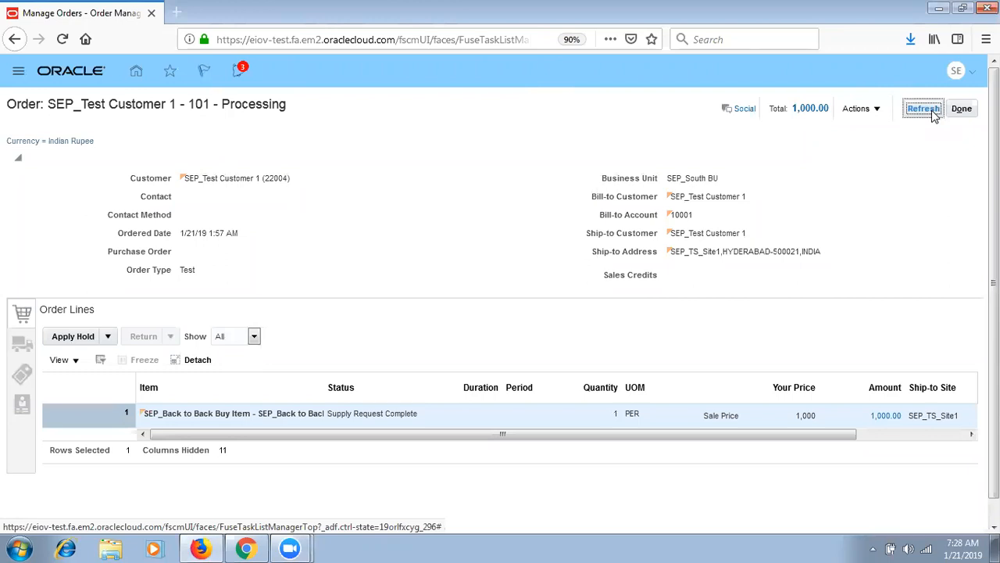
left_click(934, 116)
left_click(928, 110)
left_click(935, 112)
left_click(935, 111)
left_click(935, 111)
left_click(936, 113)
left_click(922, 111)
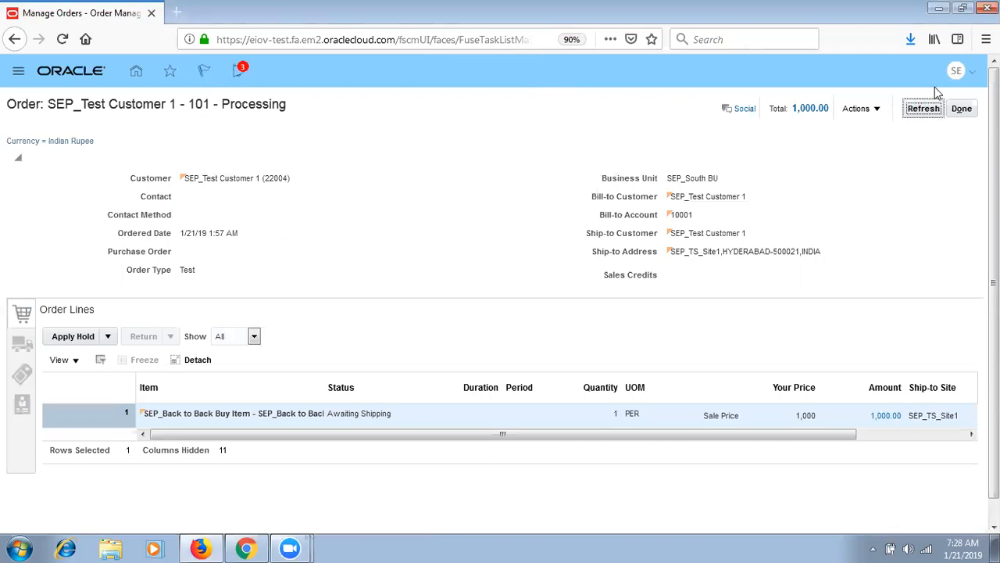
- Switch order 101 to its Fulfillment View and review the fulfillment lines
left_click(876, 115)
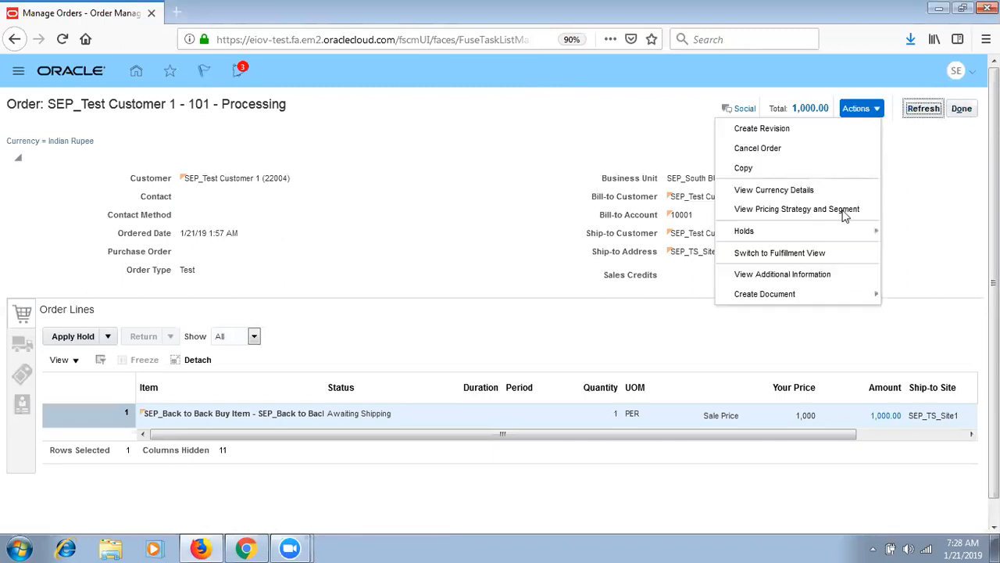
left_click(817, 251)
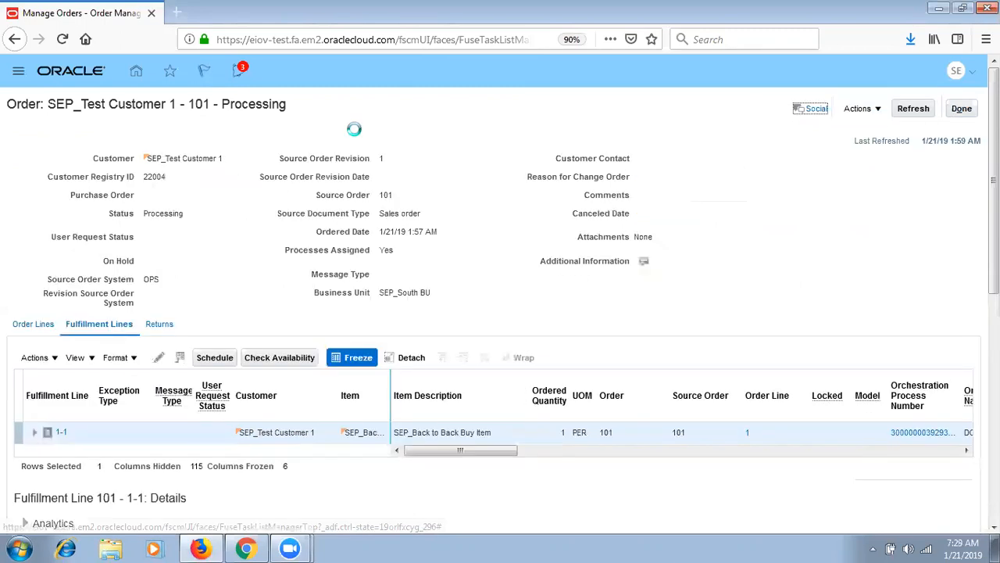
scroll(201, 211, "down", 5)
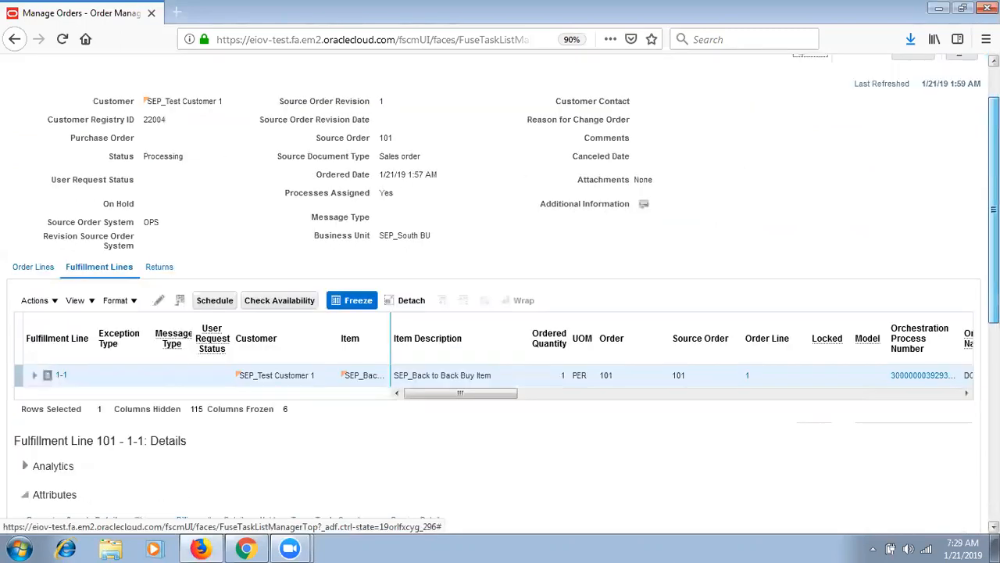
left_click_drag(994, 383, 994, 185)
- Close order 101 and go to the Scheduled Processes work area
left_click(960, 107)
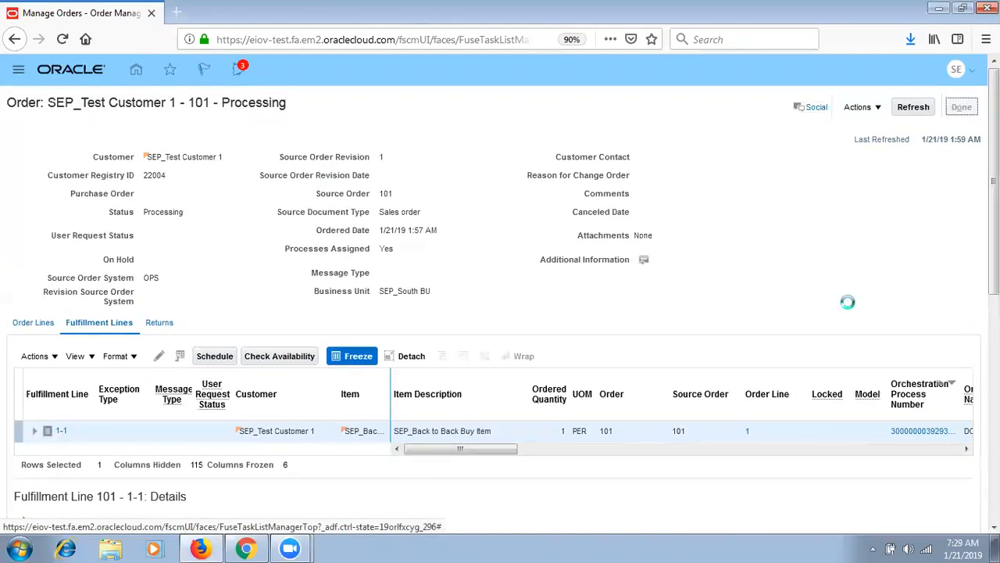
left_click(961, 108)
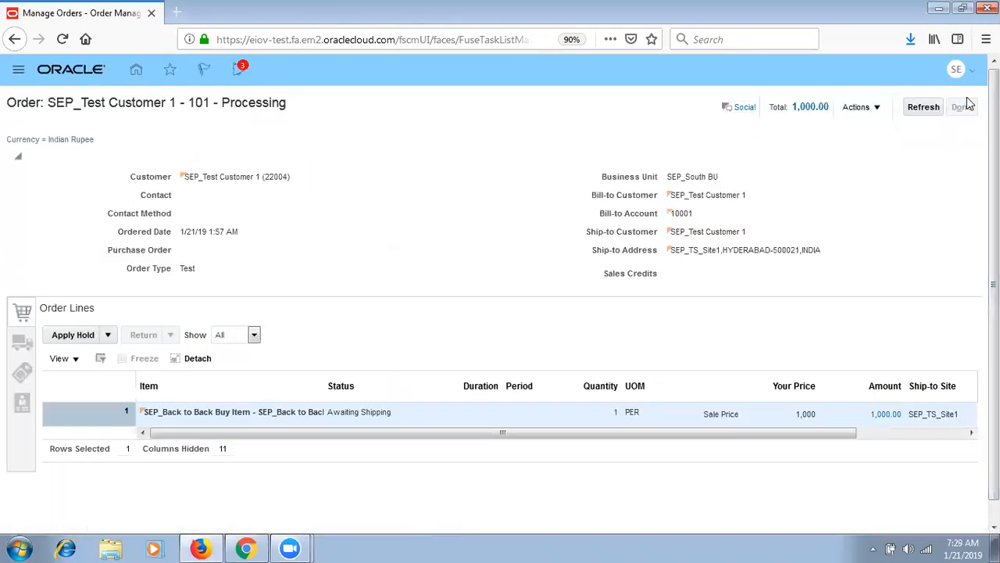
left_click(19, 74)
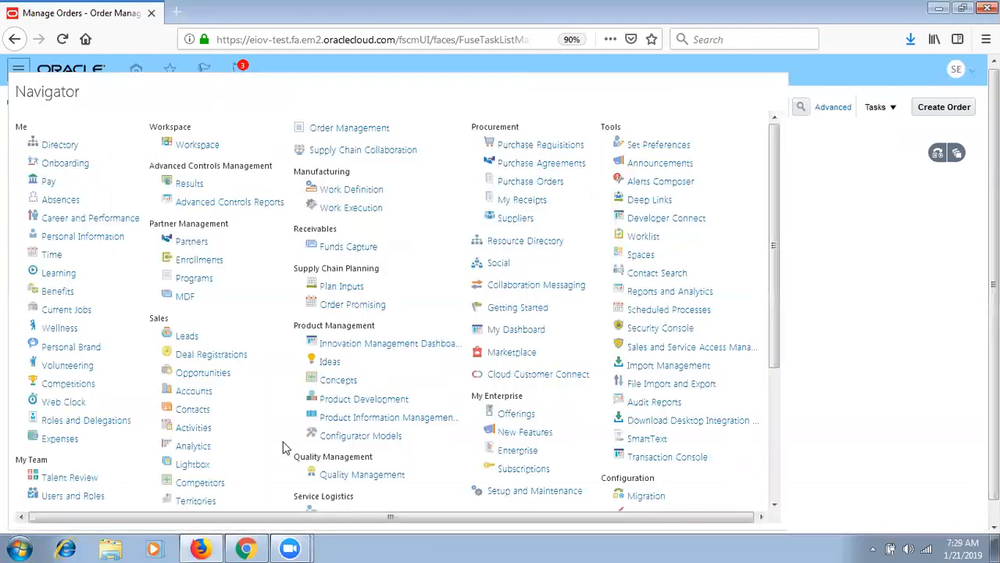
left_click(674, 311)
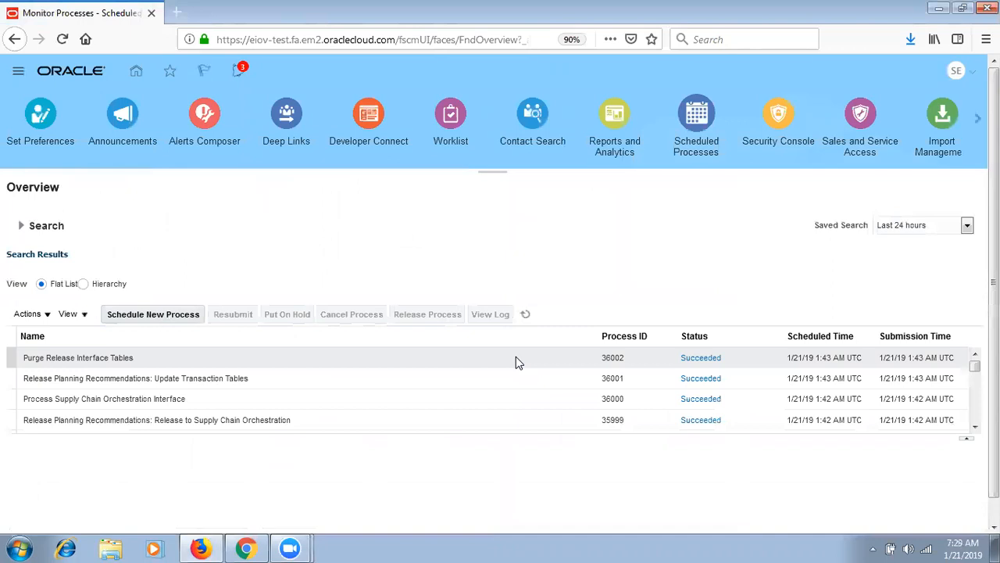
- Search names for Release%Planning% and choose Release Planning Recommendations as the new process
left_click(172, 319)
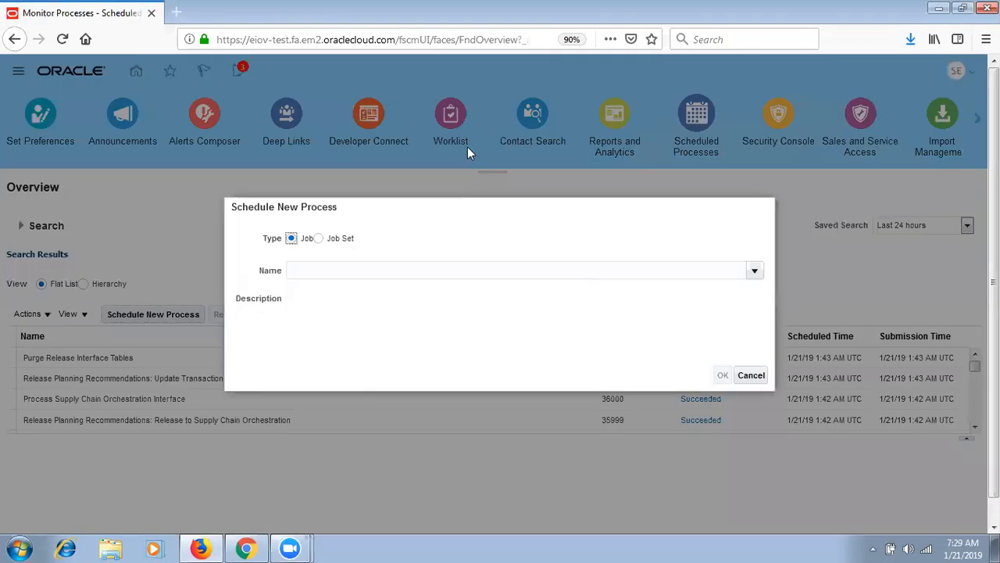
left_click(755, 270)
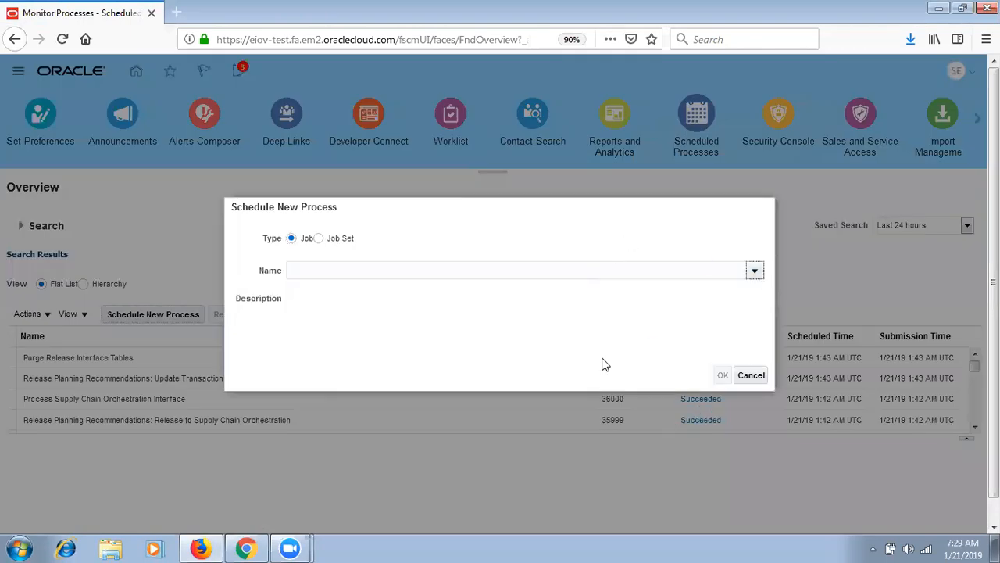
left_click(303, 501)
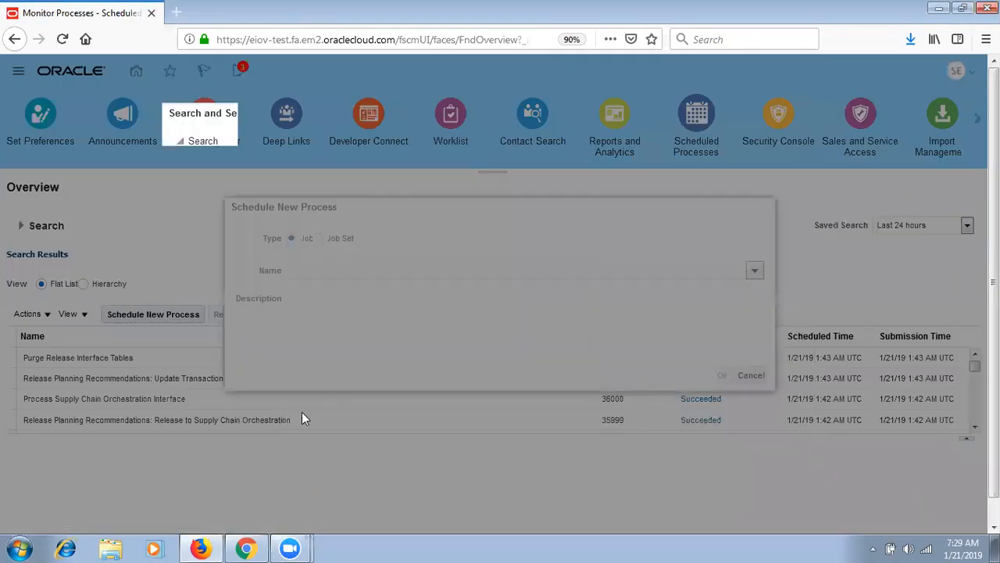
left_click(355, 165)
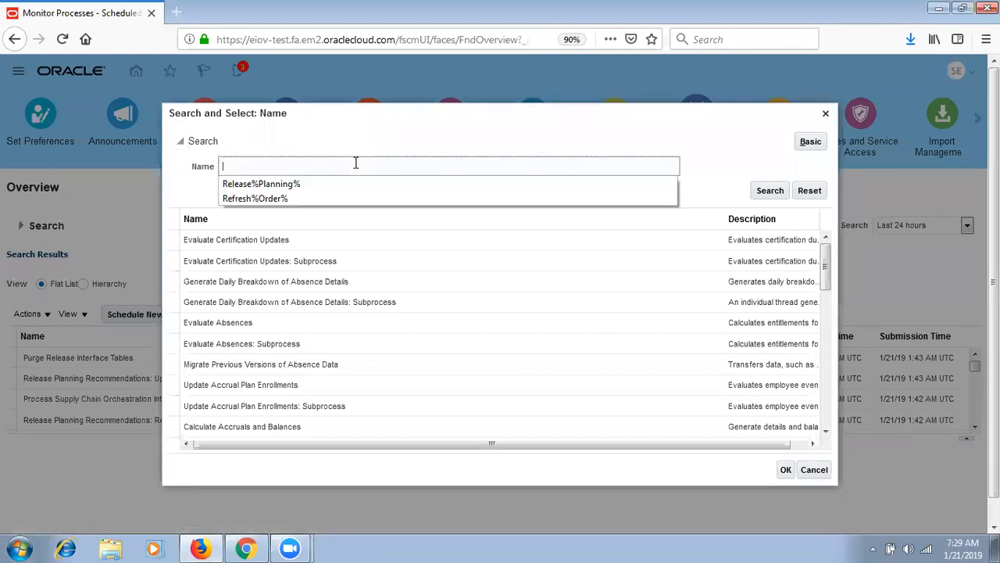
left_click(340, 185)
left_click(769, 191)
left_click(531, 344)
left_click(784, 371)
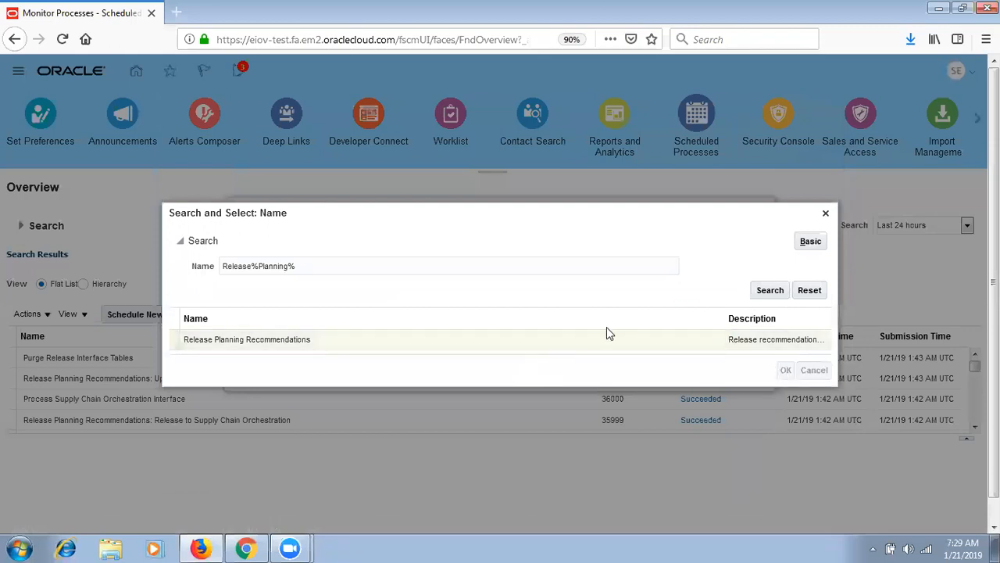
- Submit Release Planning Recommendations, dismiss the confirmation, and refresh the process list
left_click(722, 375)
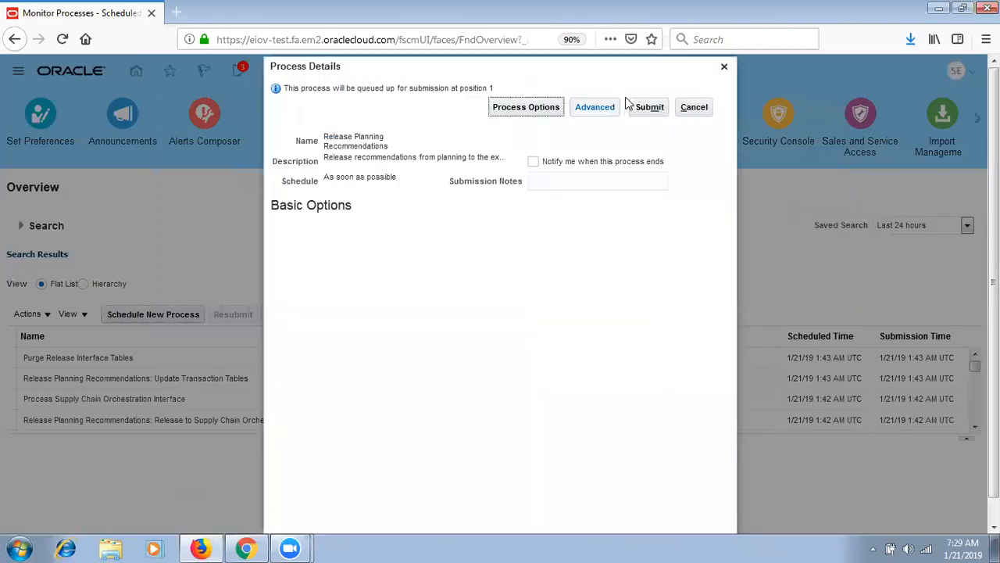
left_click(649, 110)
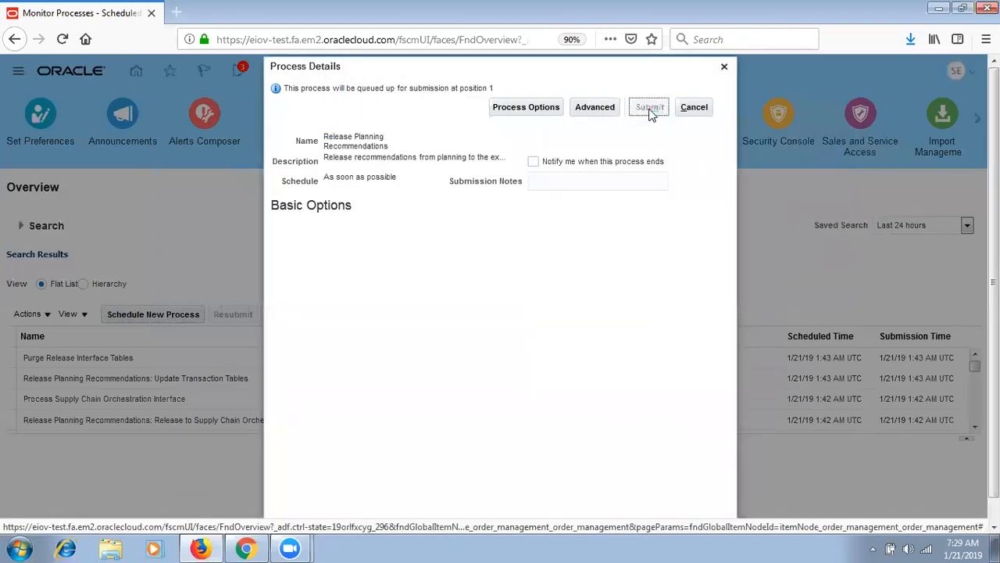
left_click(649, 197)
left_click(525, 313)
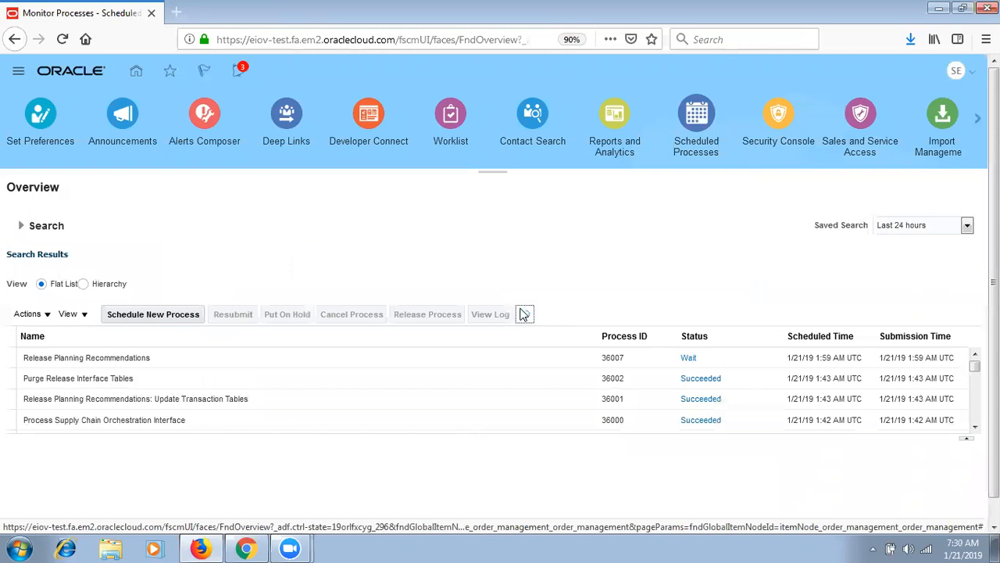
- Refresh the process list repeatedly to track the Release Planning Recommendations child jobs
left_click(524, 313)
left_click(525, 313)
left_click(525, 314)
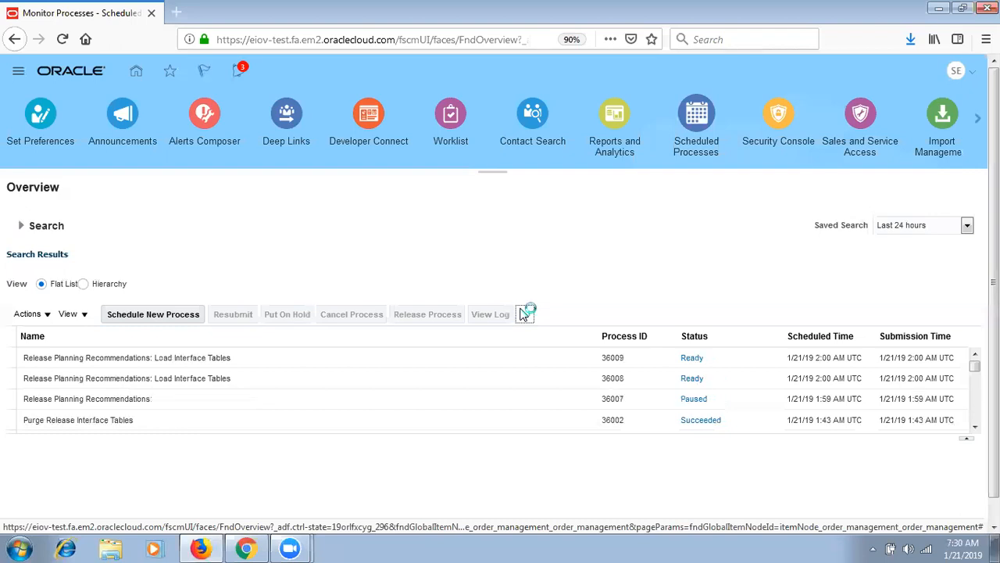
left_click(525, 312)
left_click(527, 315)
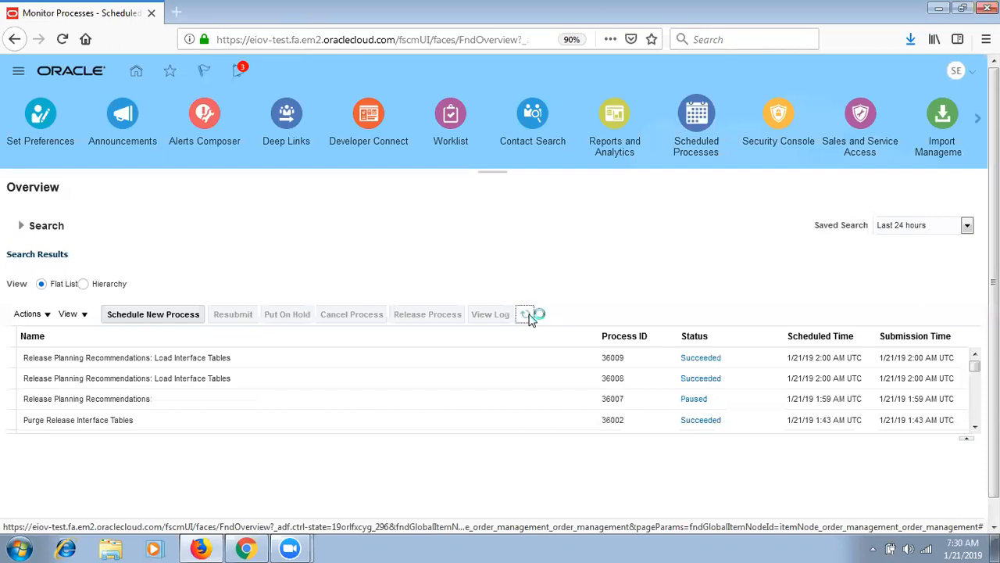
left_click(527, 315)
left_click(527, 315)
left_click(526, 315)
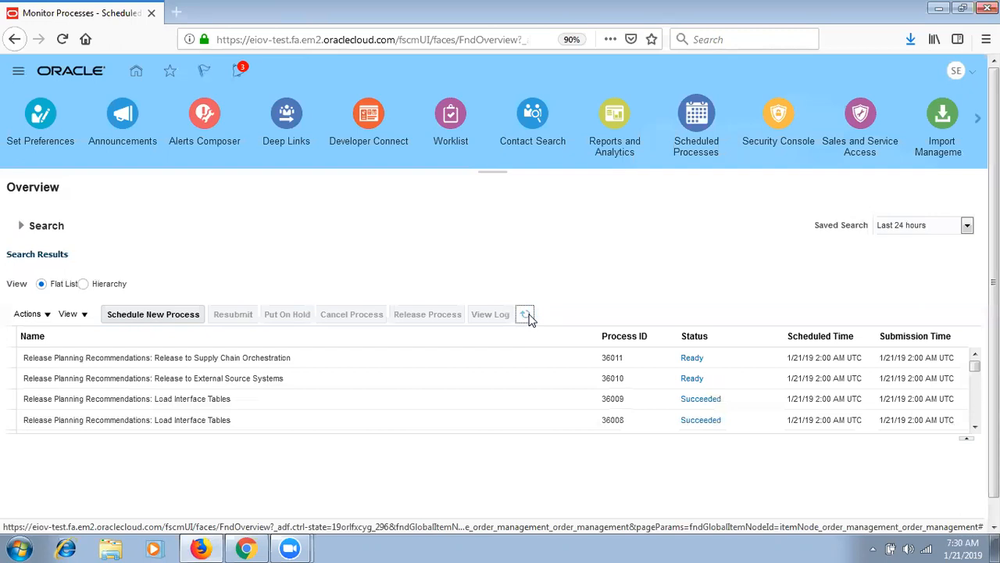
left_click(527, 315)
left_click(527, 315)
left_click(527, 315)
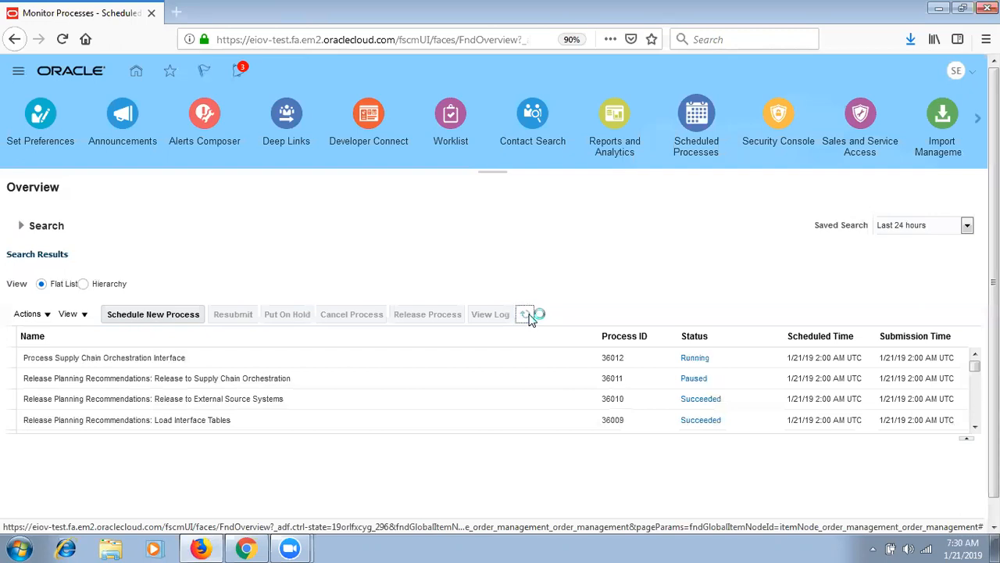
left_click(527, 315)
left_click(526, 315)
- Check notifications, inspect process 36007, and refresh until Purge Release Interface Tables (36014) succeeds
left_click(239, 72)
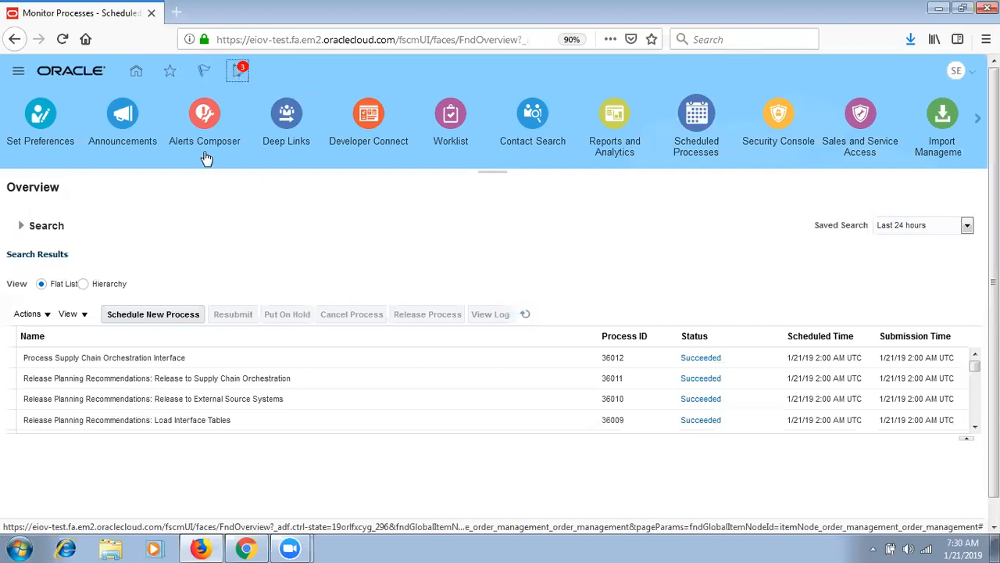
left_click(665, 238)
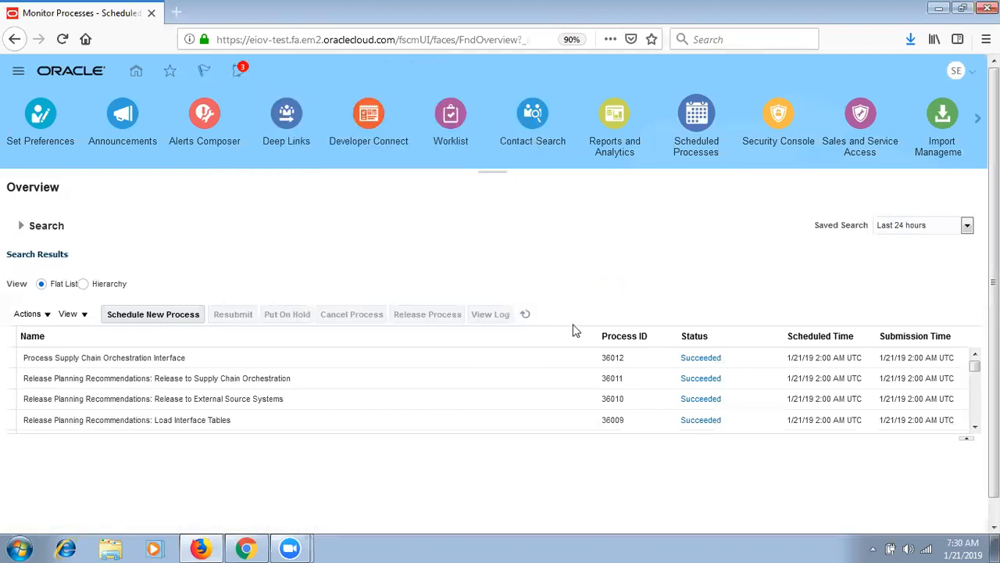
left_click(526, 315)
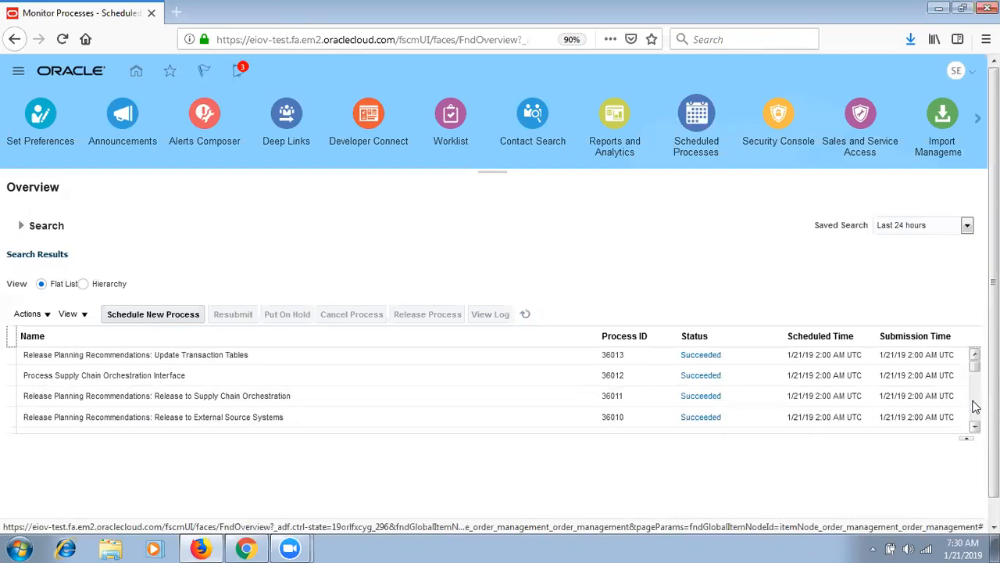
left_click(975, 407)
left_click(818, 404)
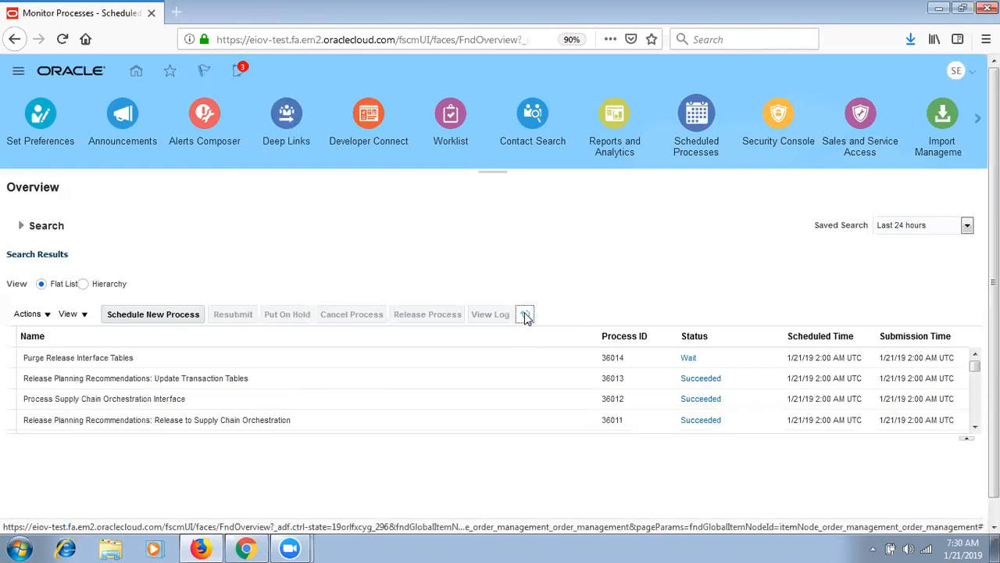
left_click(976, 402)
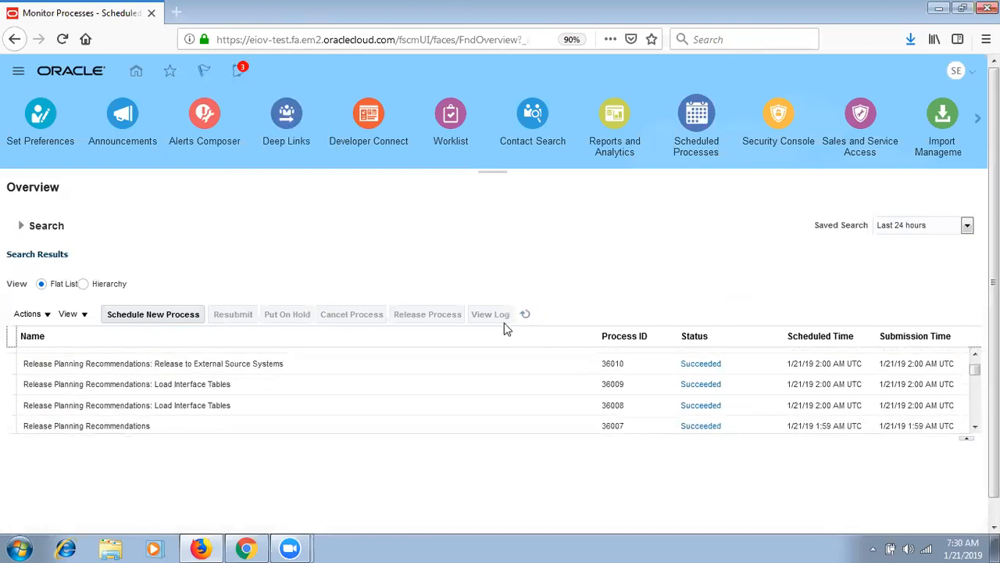
left_click(524, 316)
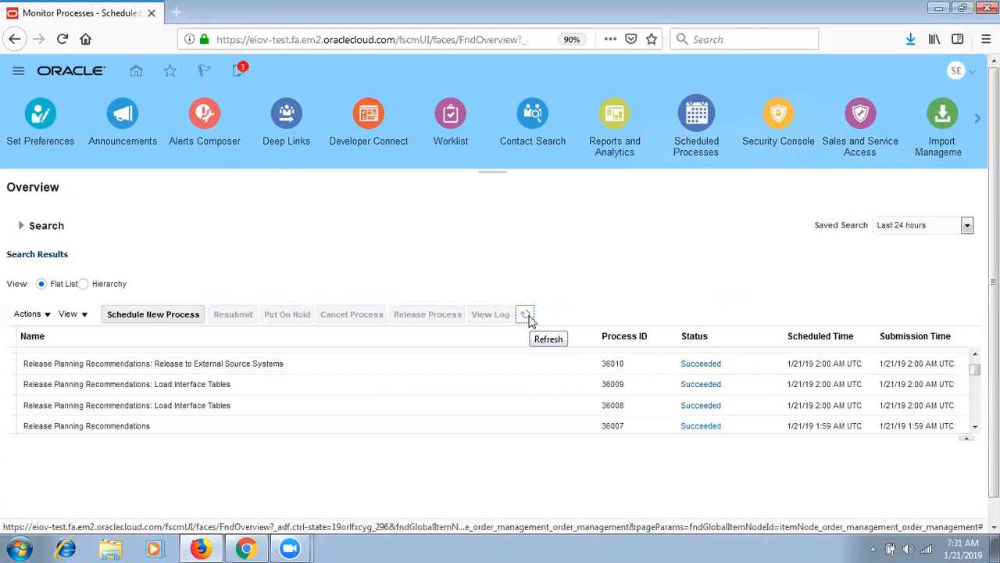
left_click(526, 315)
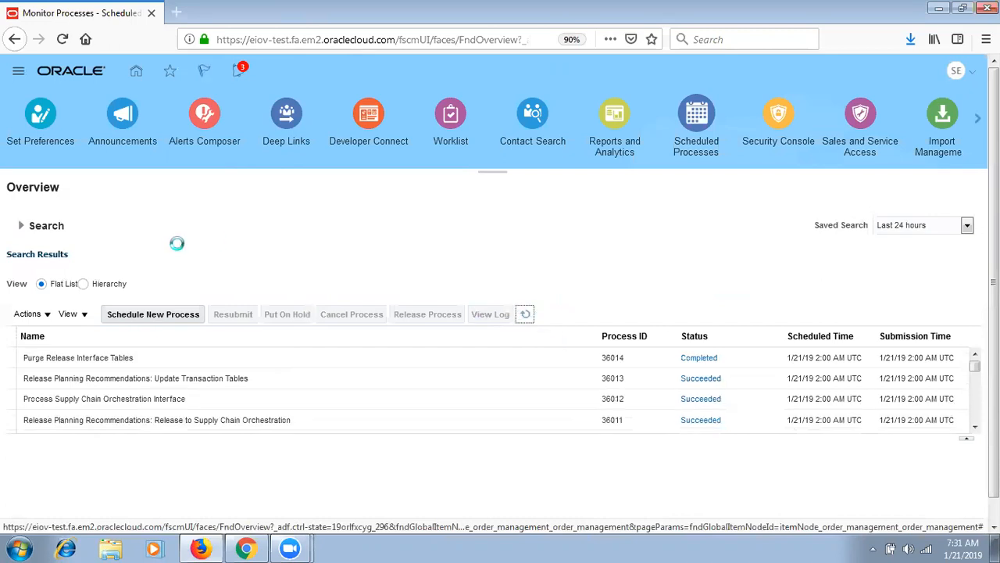
left_click(19, 71)
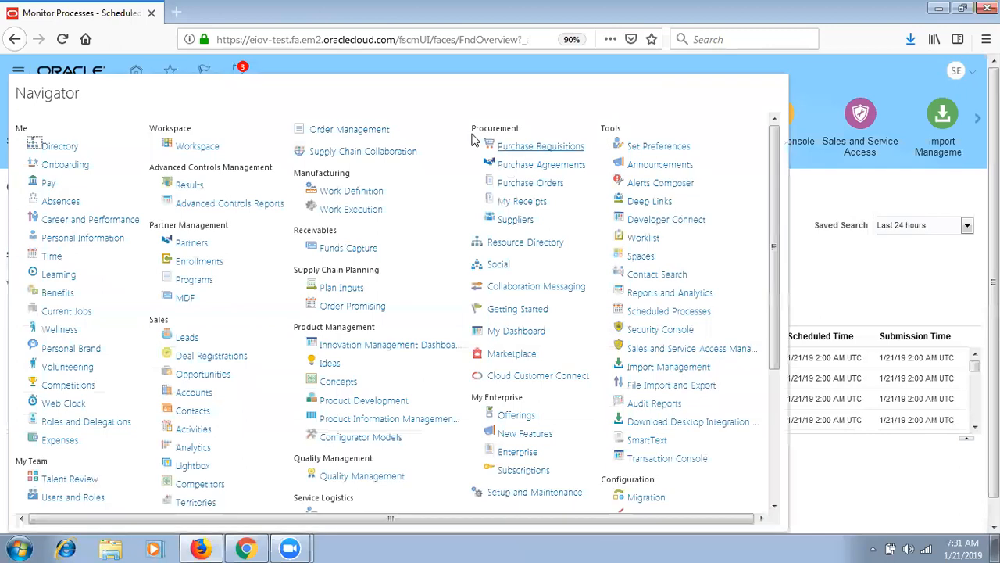
left_click(359, 129)
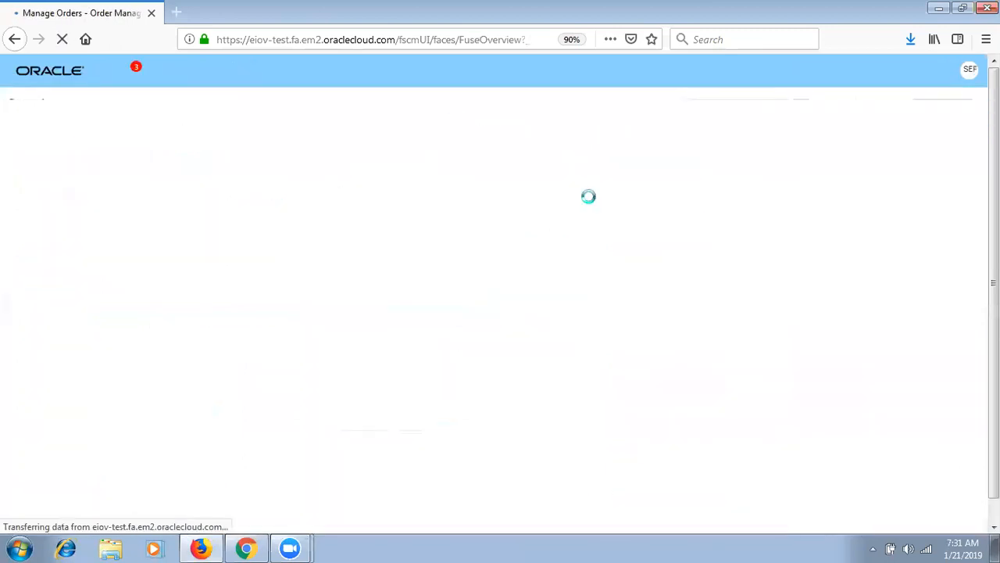
left_click(746, 110)
type("101")
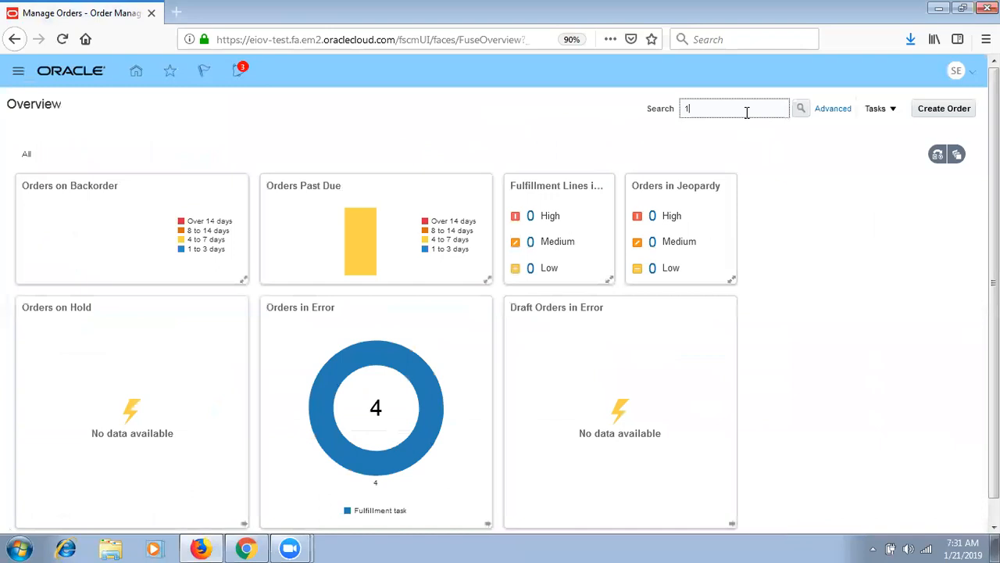
left_click(802, 110)
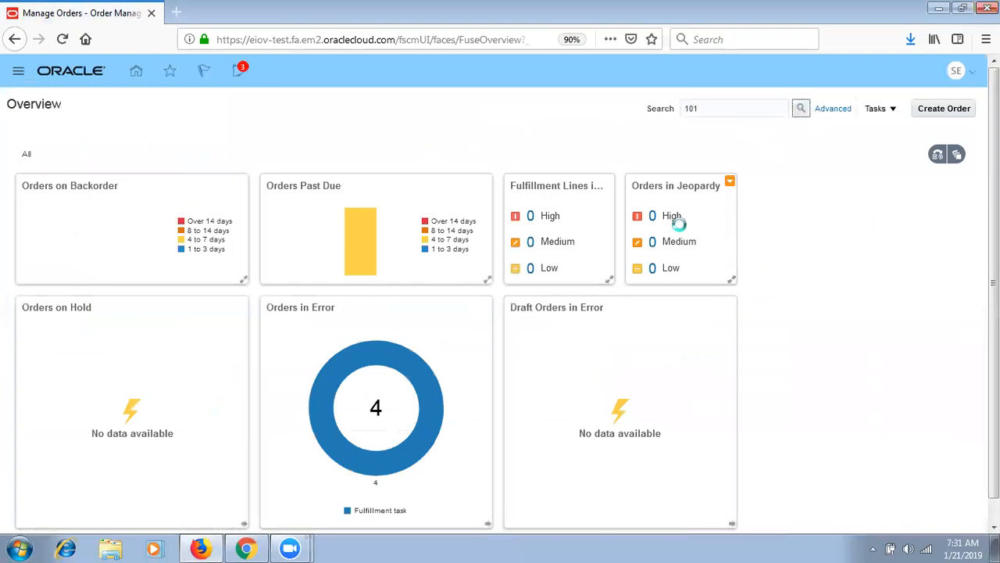
left_click(860, 108)
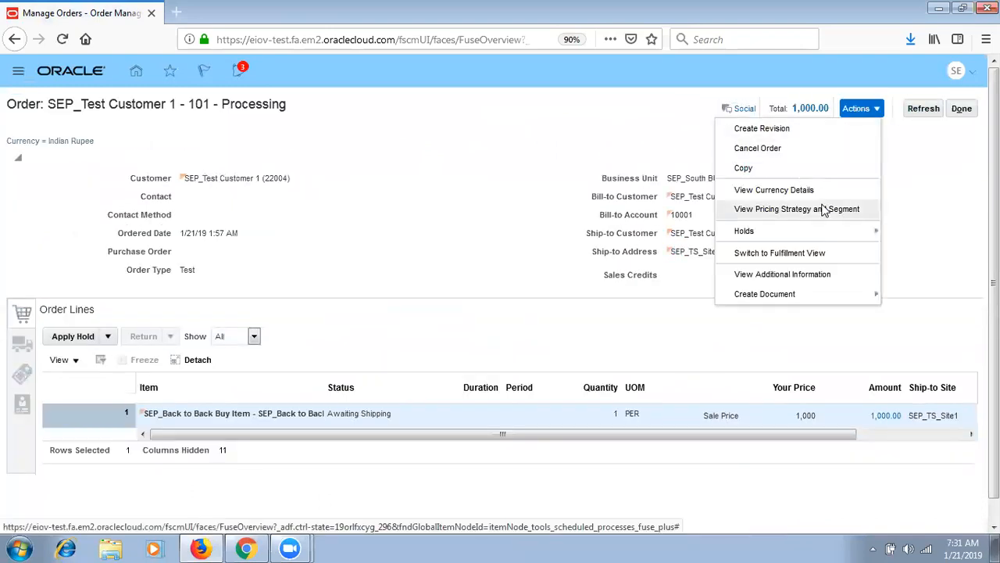
left_click(781, 253)
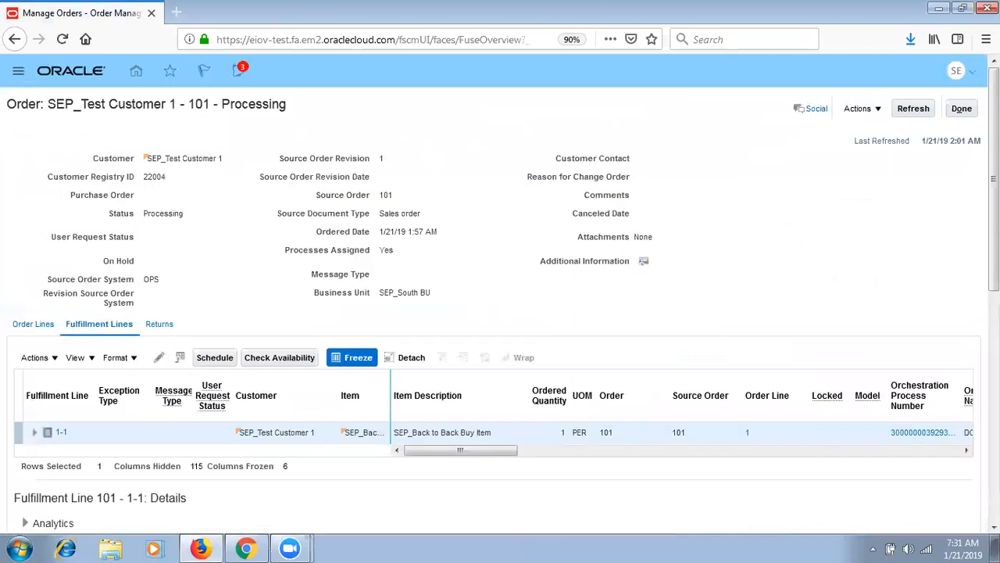
scroll(713, 399, "down", 4)
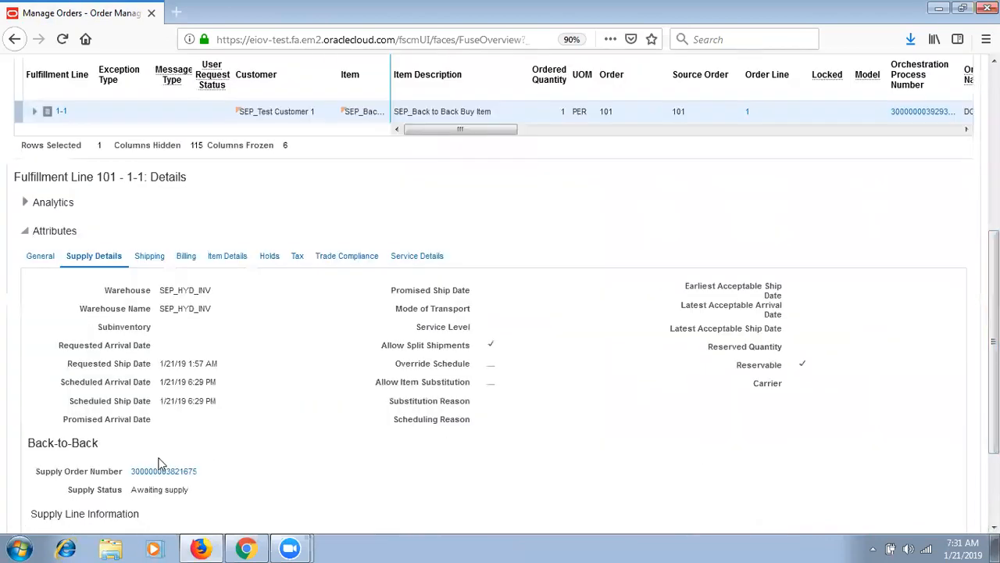
left_click(164, 472)
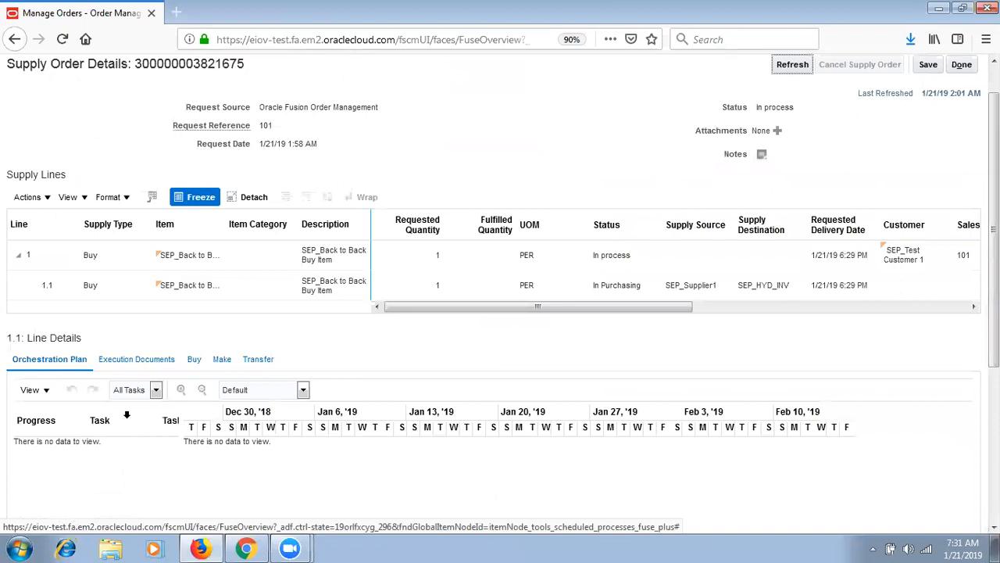
- Review supply line 1.1's In Purchasing status and its Buy document, requisition SEPR_1001
left_click(130, 289)
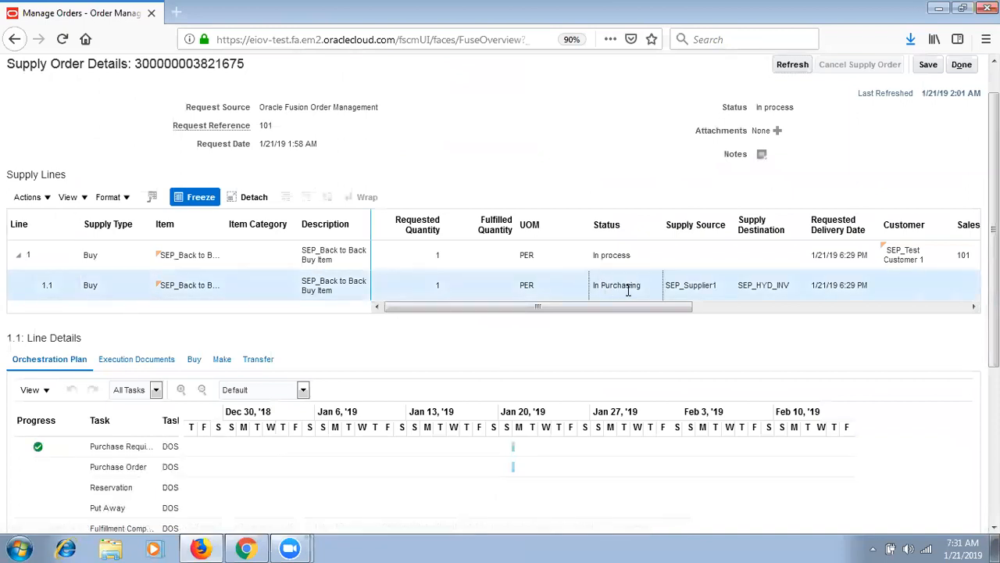
left_click_drag(641, 285, 596, 283)
left_click_drag(672, 307, 733, 336)
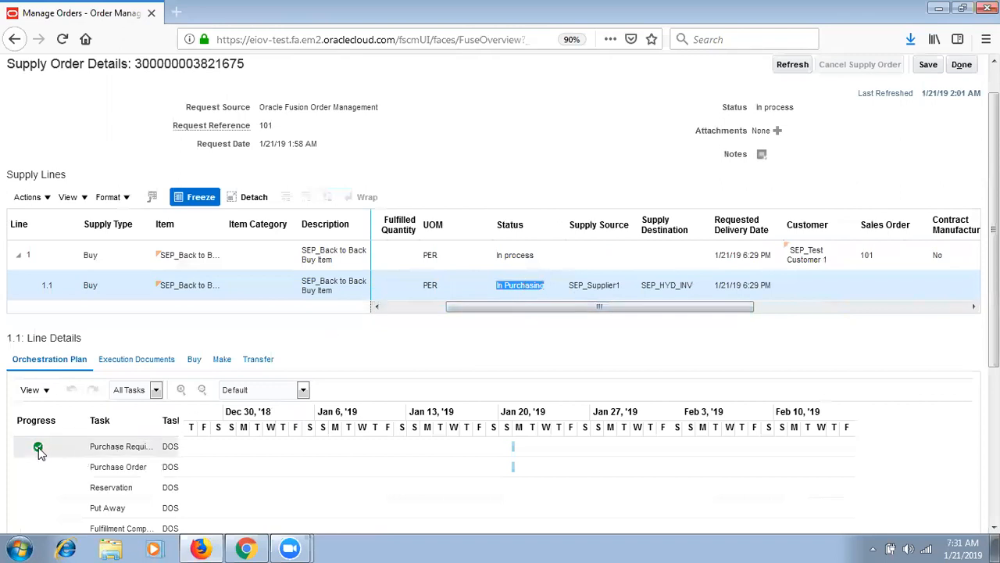
left_click(195, 359)
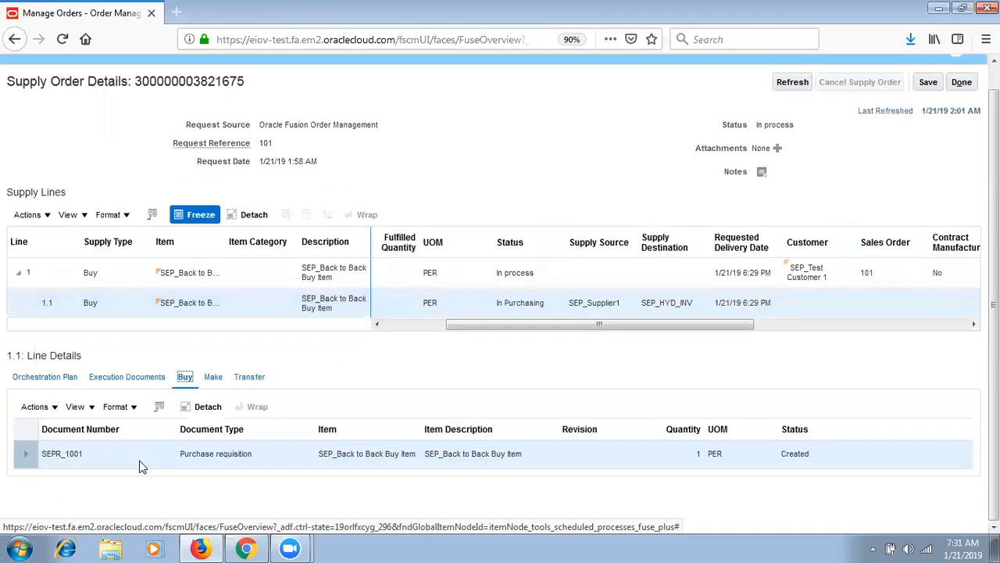
left_click(82, 456)
left_click_drag(83, 456, 43, 461)
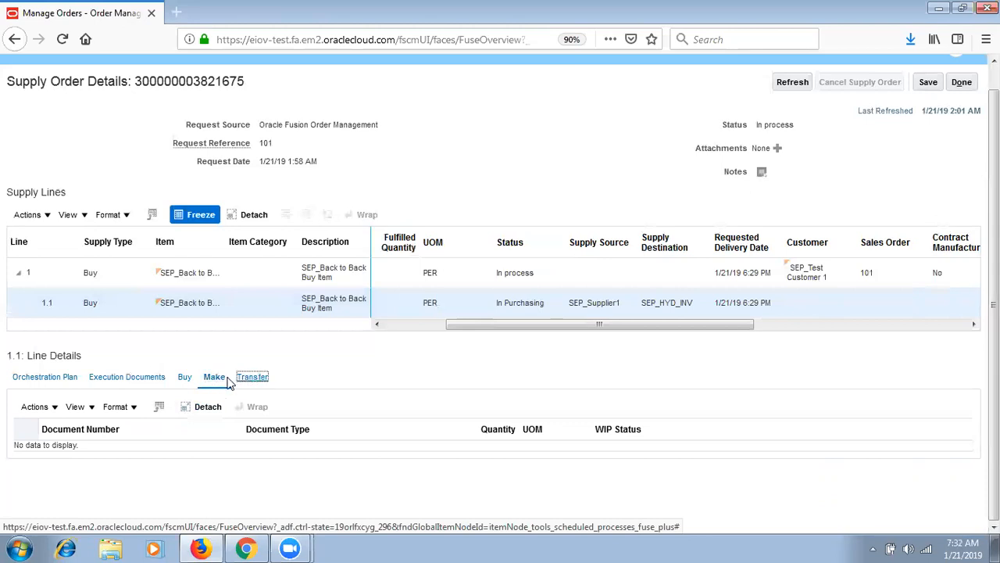
- Revisit line 1.1's Buy and Orchestration Plan tabs, then show its execution documents with SEPR_1001 Created
left_click(185, 377)
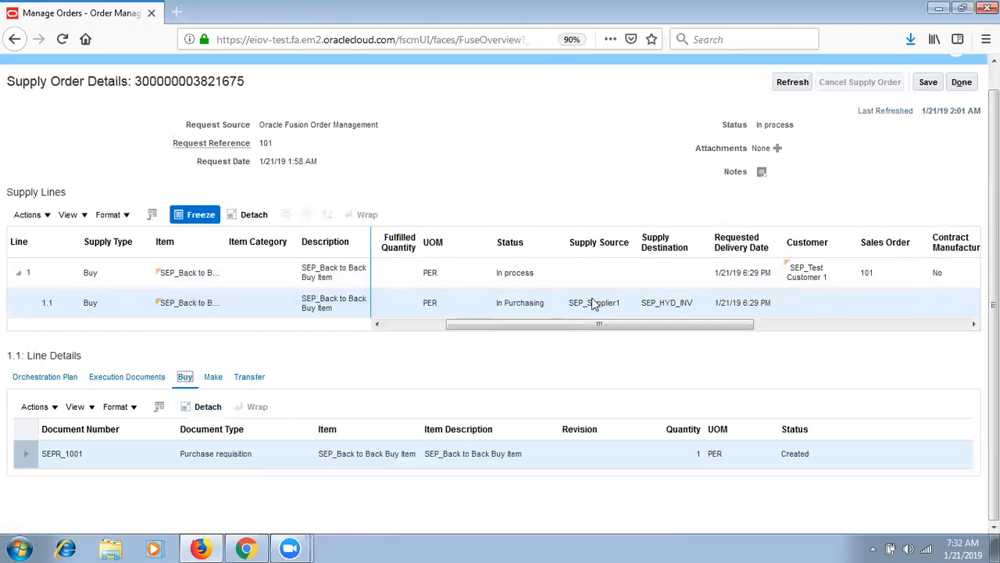
left_click(41, 379)
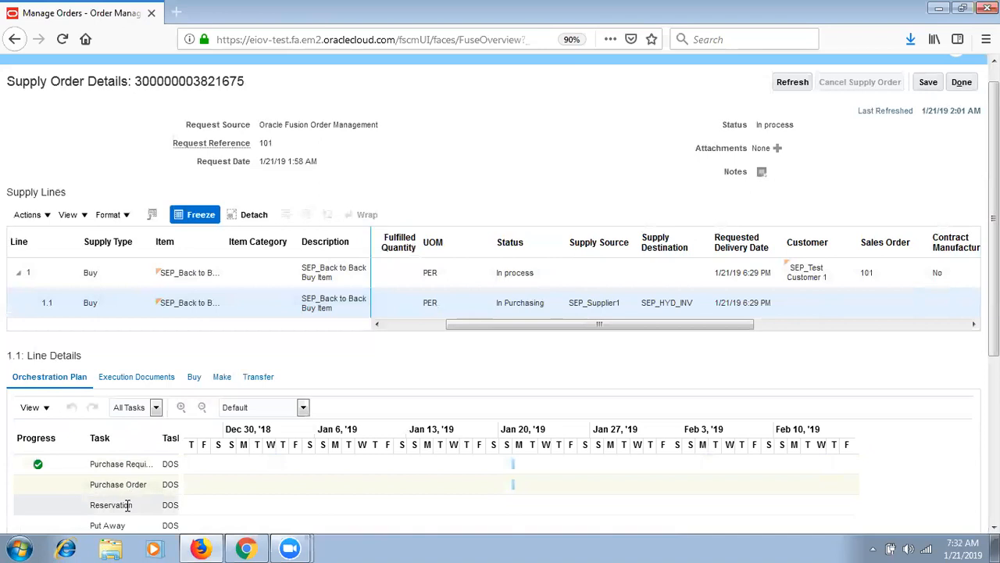
scroll(539, 453, "down", 5)
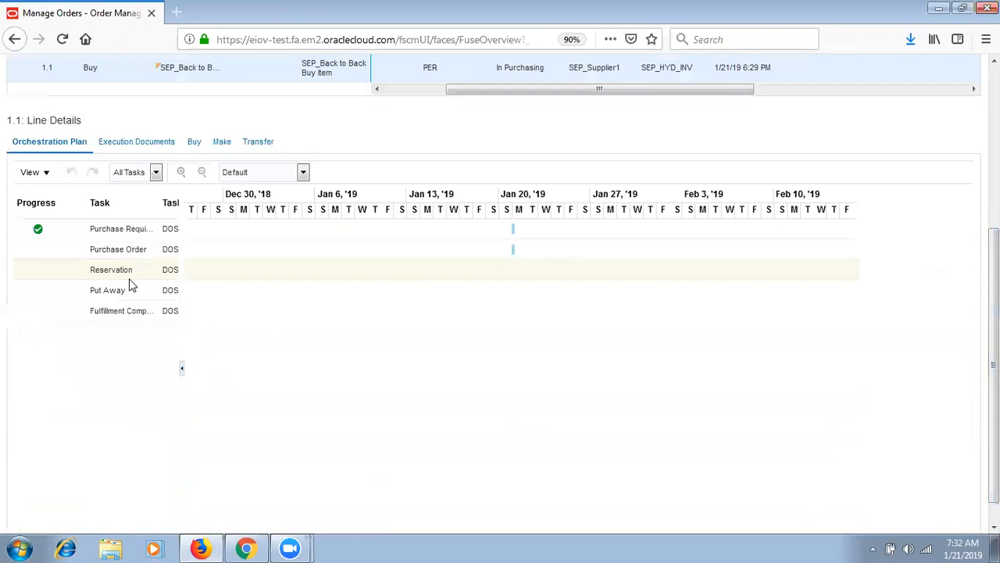
scroll(992, 313, "up", 2)
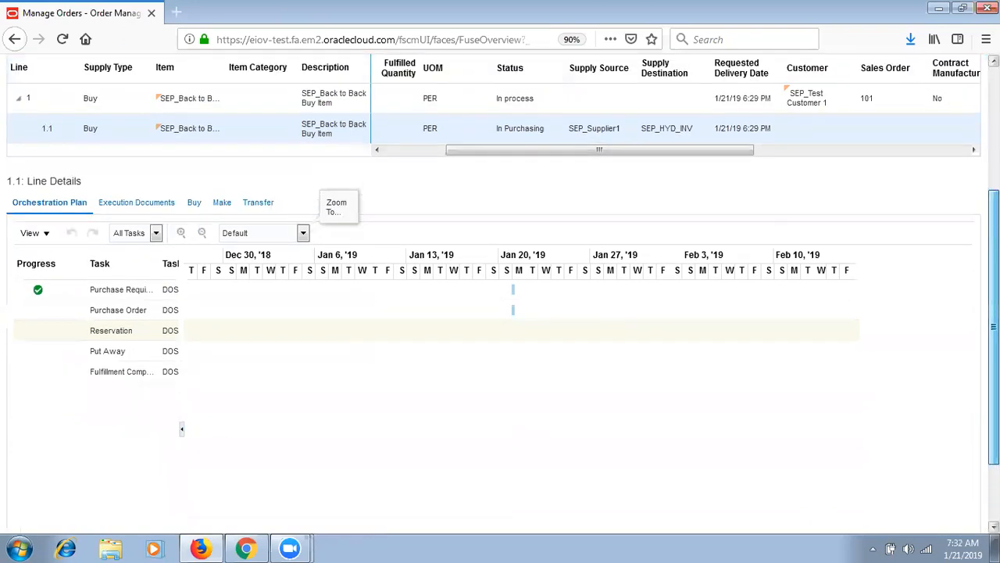
left_click(162, 205)
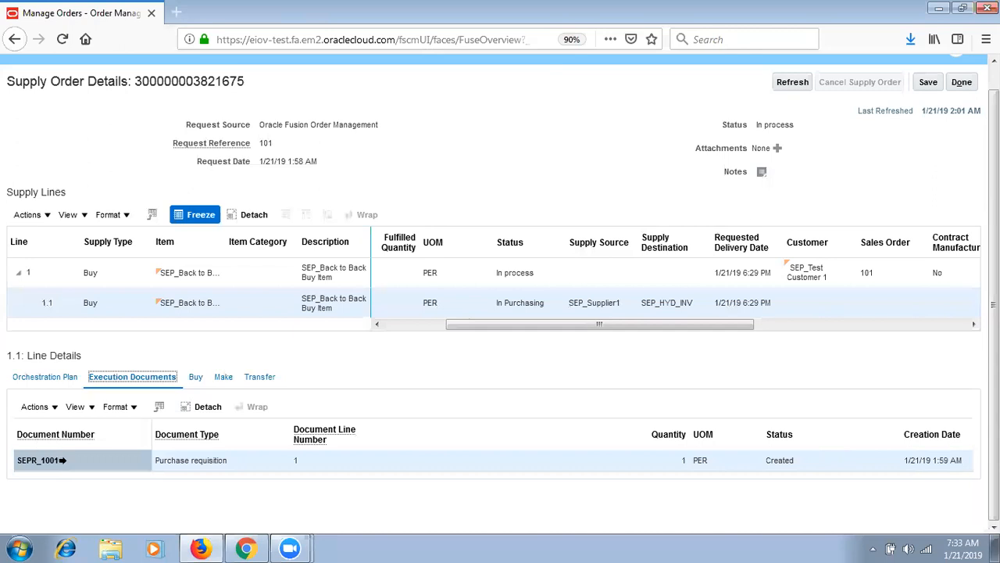
left_click(63, 460)
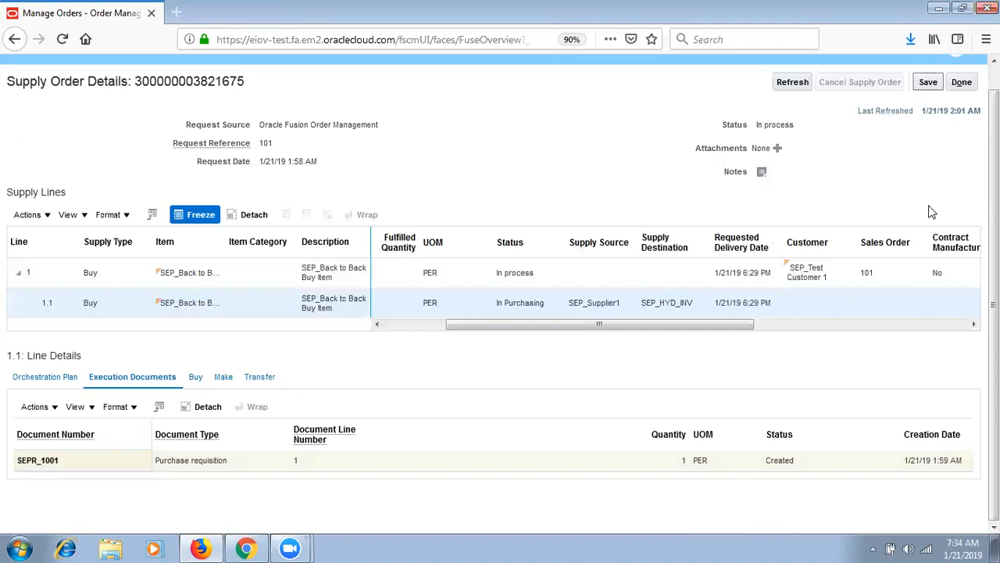
- Close the supply order, the fulfillment view and order 101 to return to Overview
left_click(962, 83)
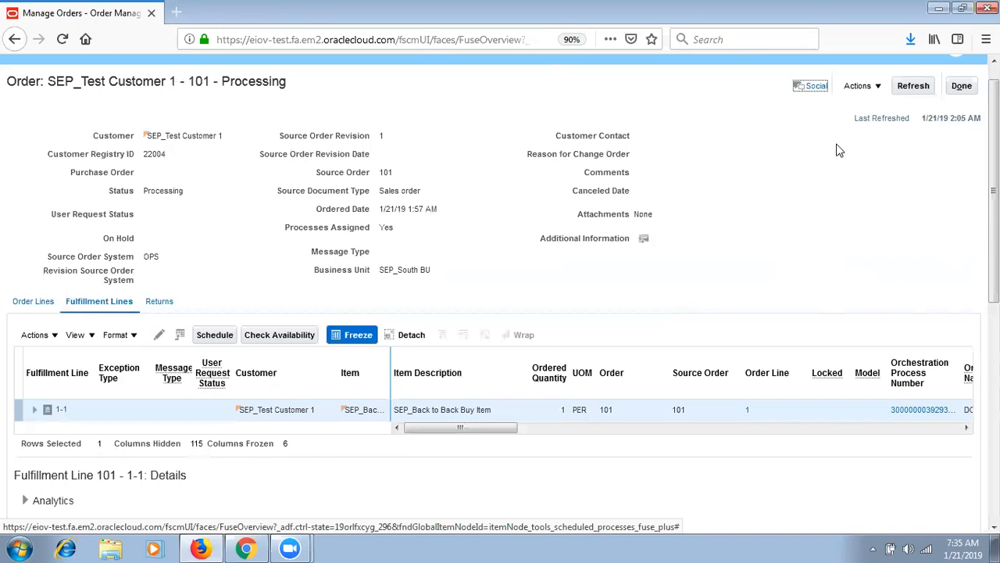
left_click(967, 90)
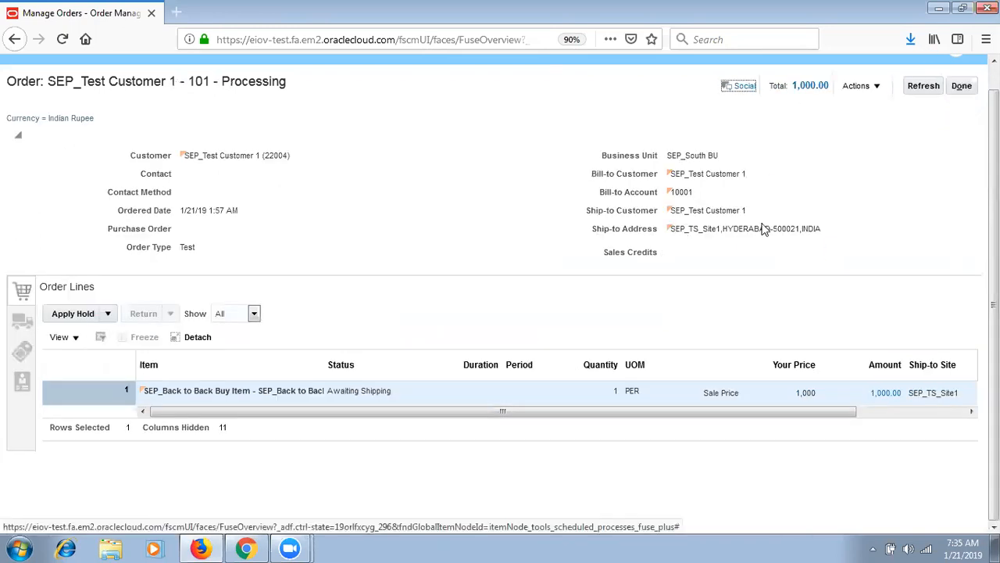
left_click(961, 86)
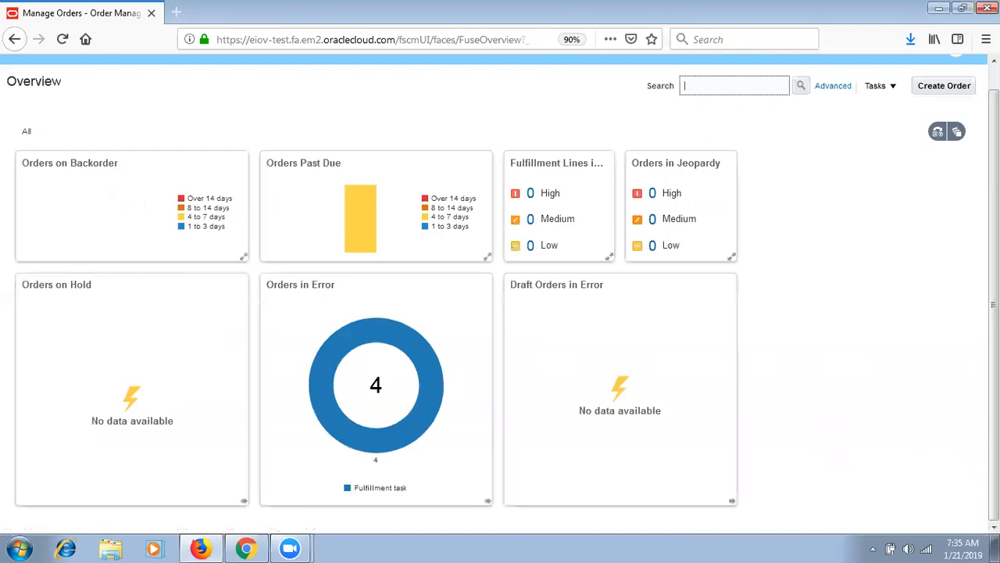
left_click_drag(994, 281, 994, 235)
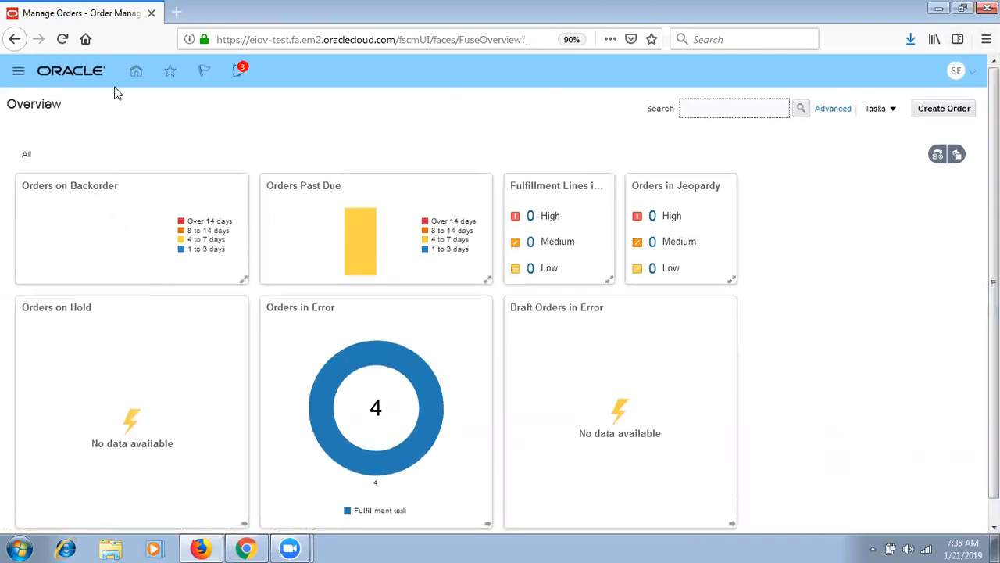
- Go to Purchase Orders > Process Requisitions and add the SEPR_1001 line to the Document Builder
left_click(18, 71)
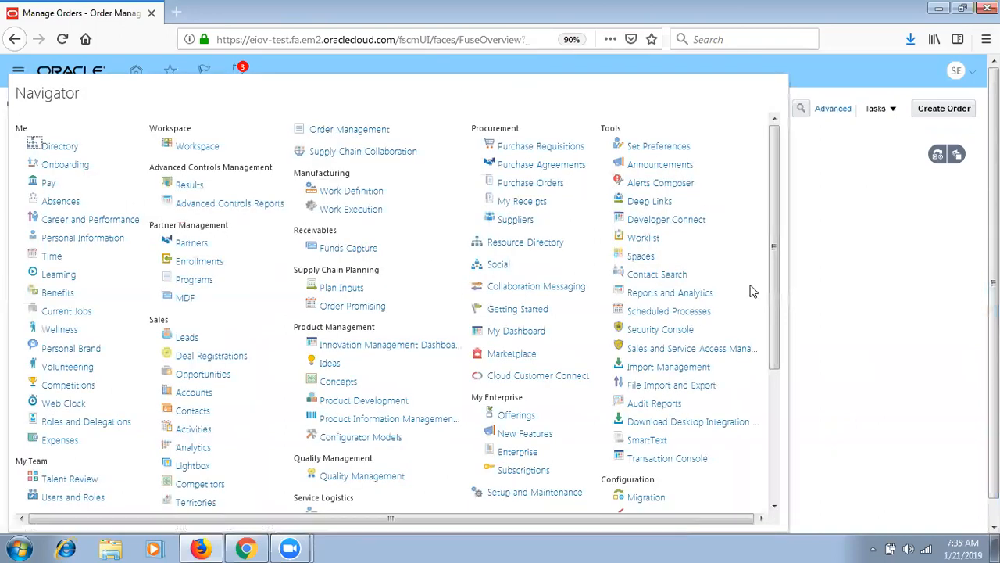
left_click(777, 408)
scroll(778, 408, "down", 1)
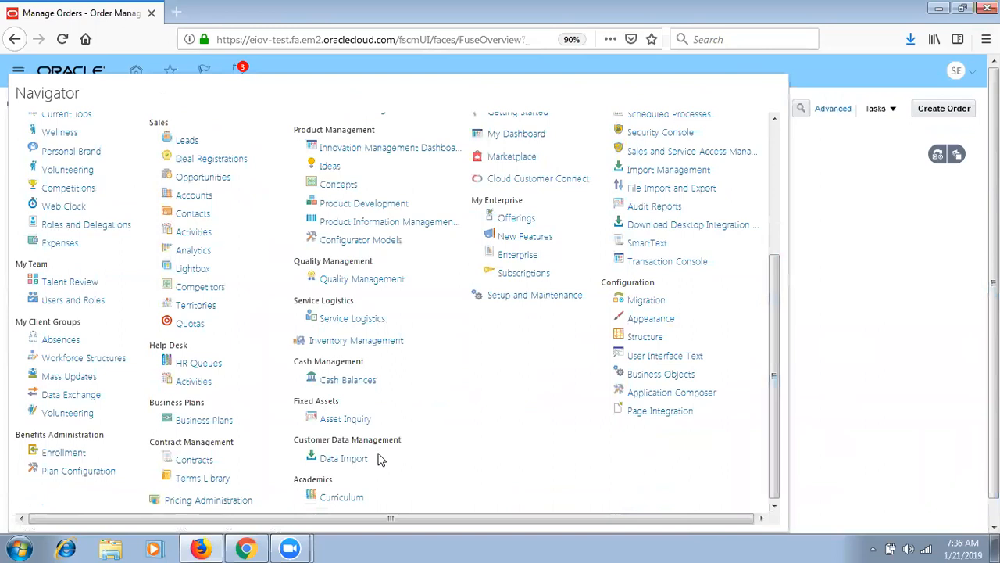
left_click(772, 155)
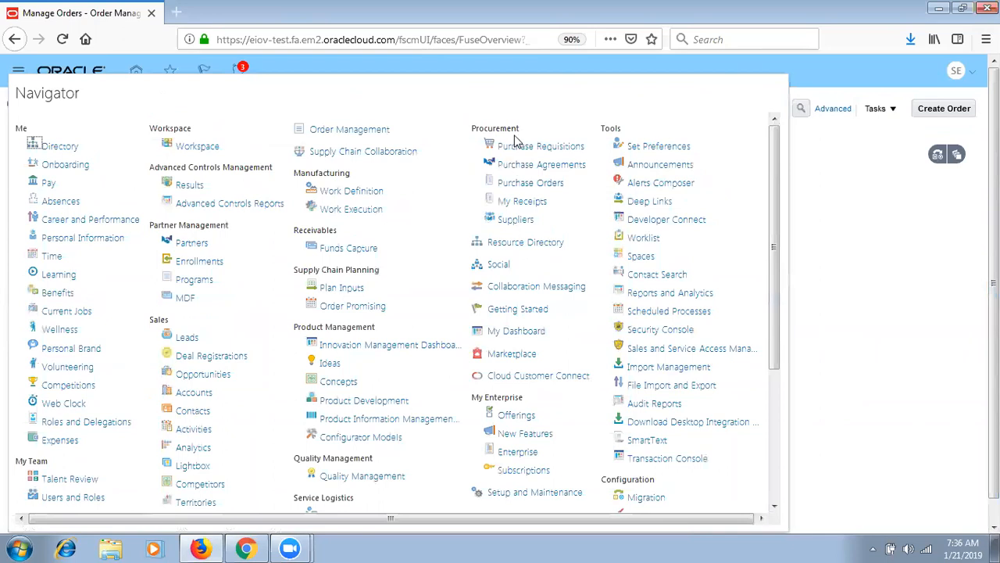
left_click(517, 182)
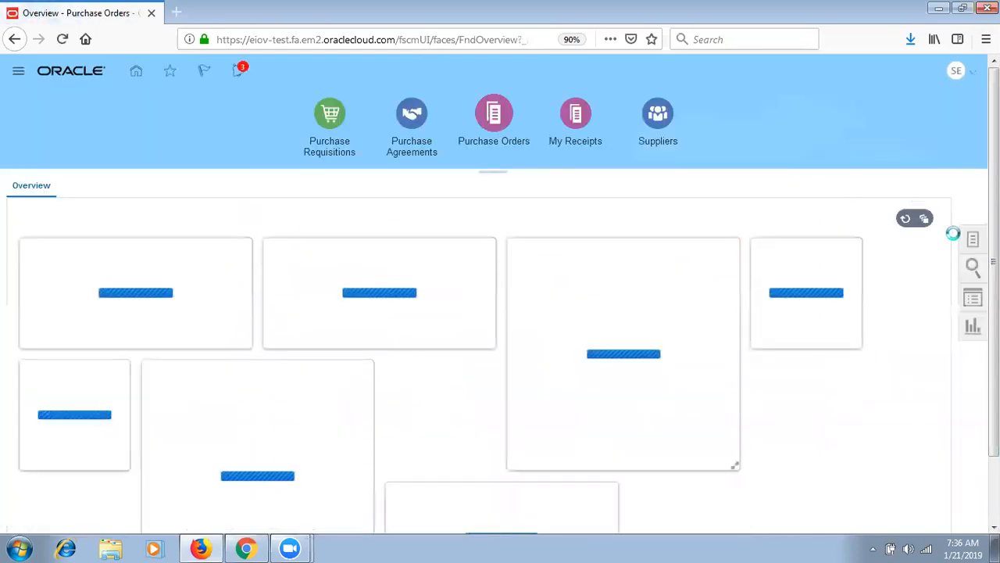
left_click(969, 240)
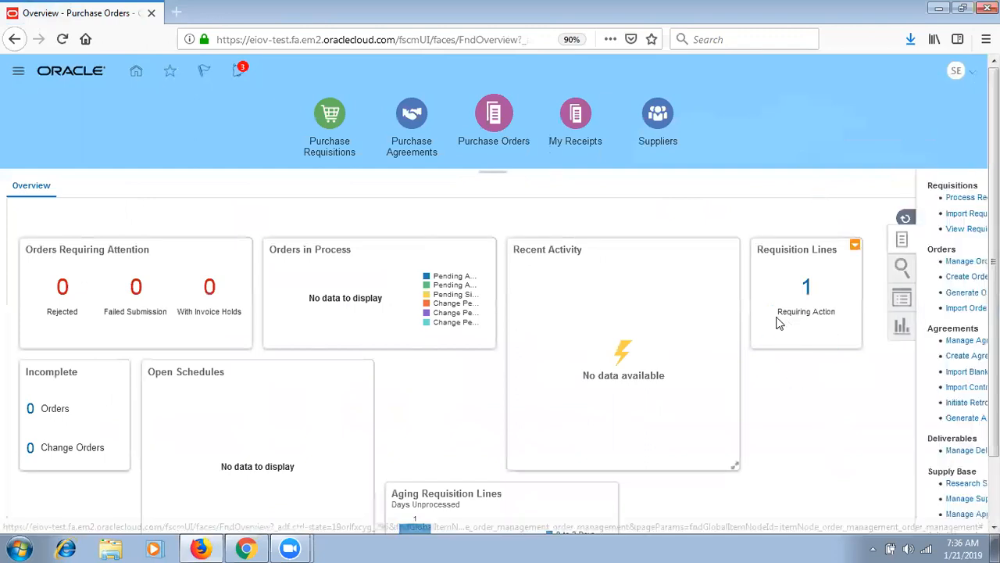
left_click(842, 197)
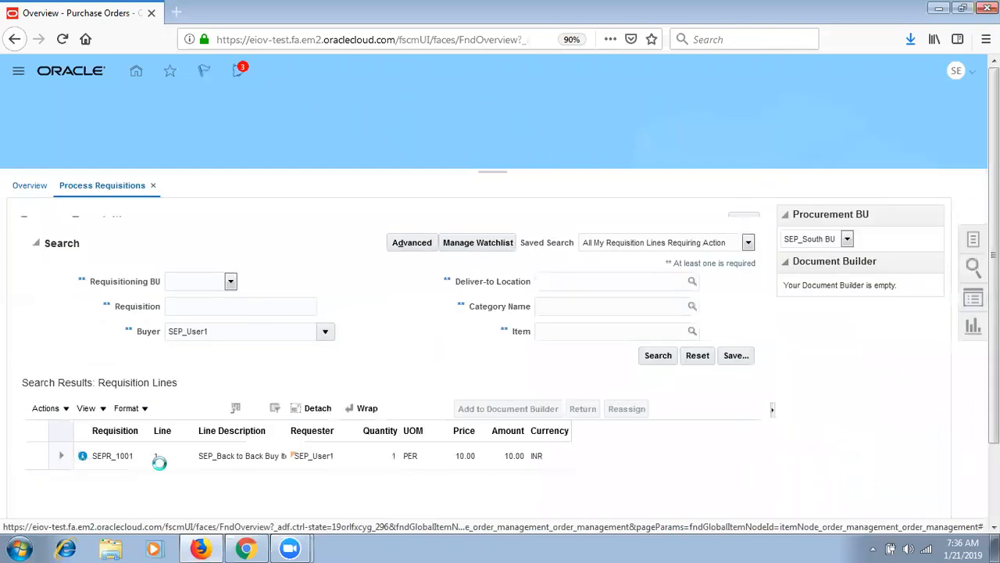
left_click(130, 472)
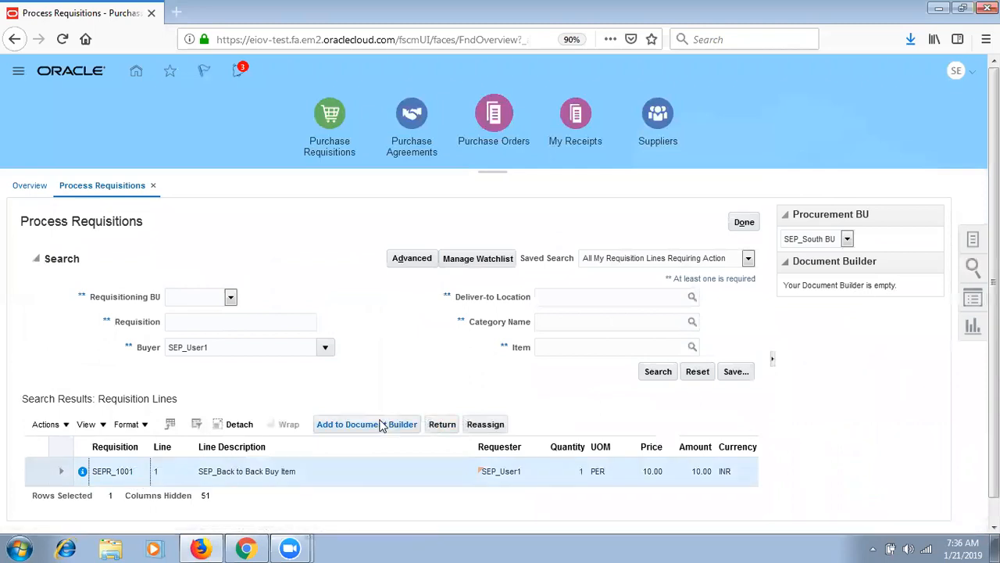
left_click(382, 424)
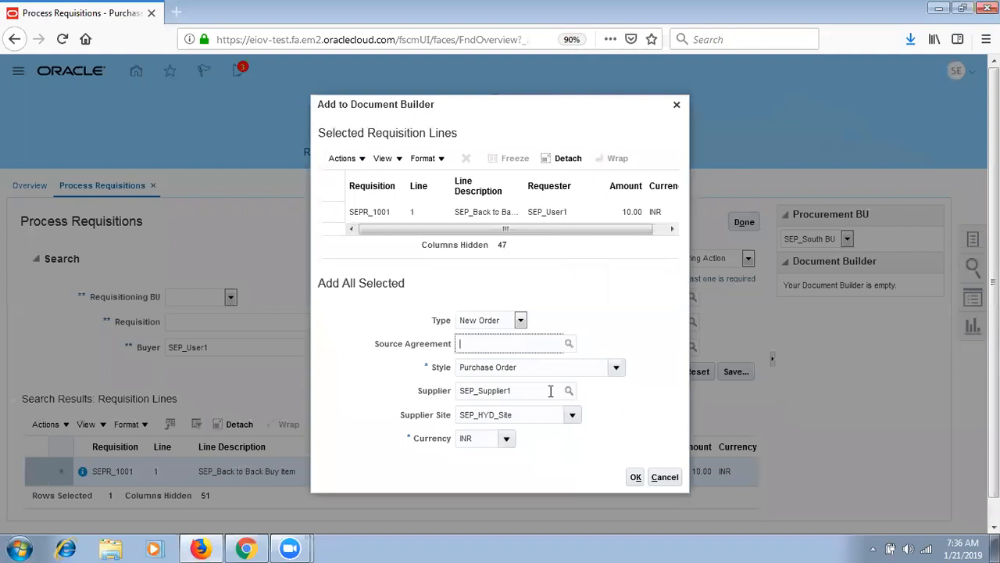
- Create purchase order SEPP_2000 for SEP_Supplier1 from the Document Builder and dismiss the confirmation
left_click(635, 478)
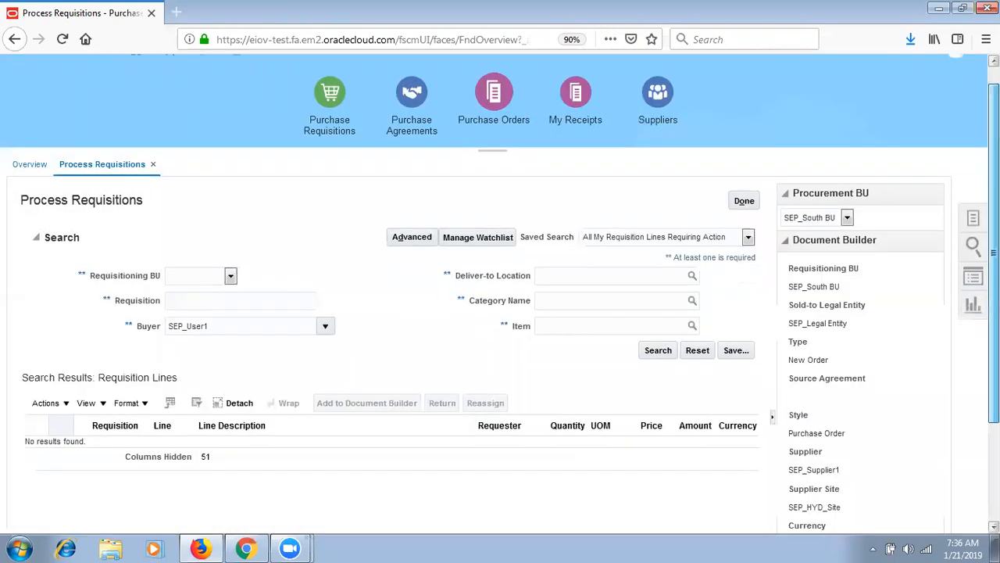
left_click_drag(994, 252, 995, 350)
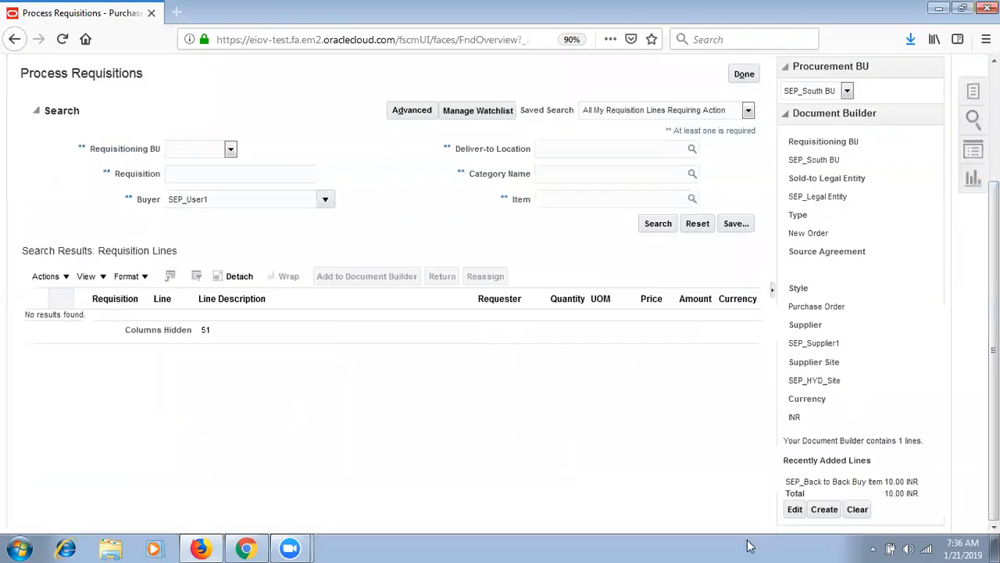
left_click(795, 510)
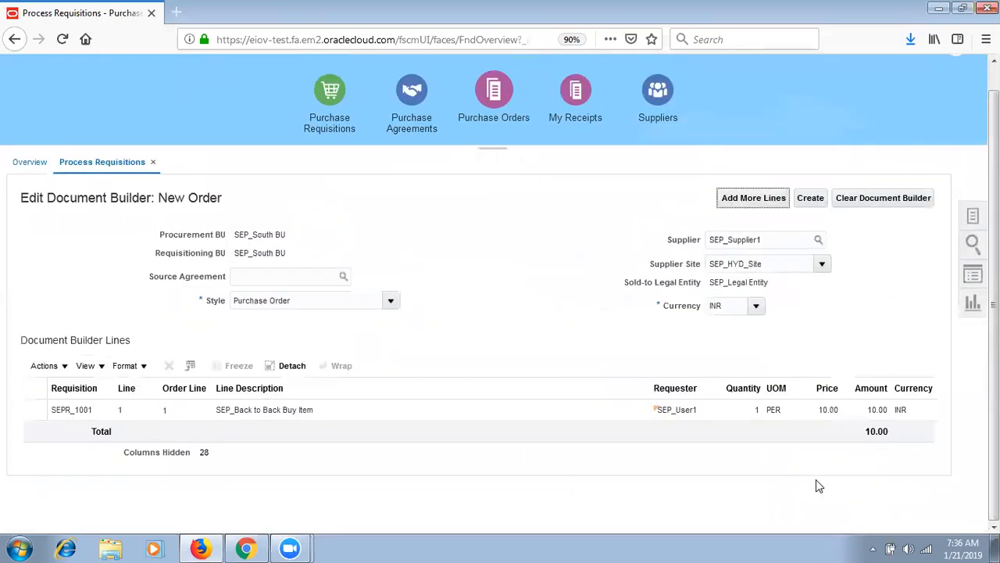
left_click(814, 200)
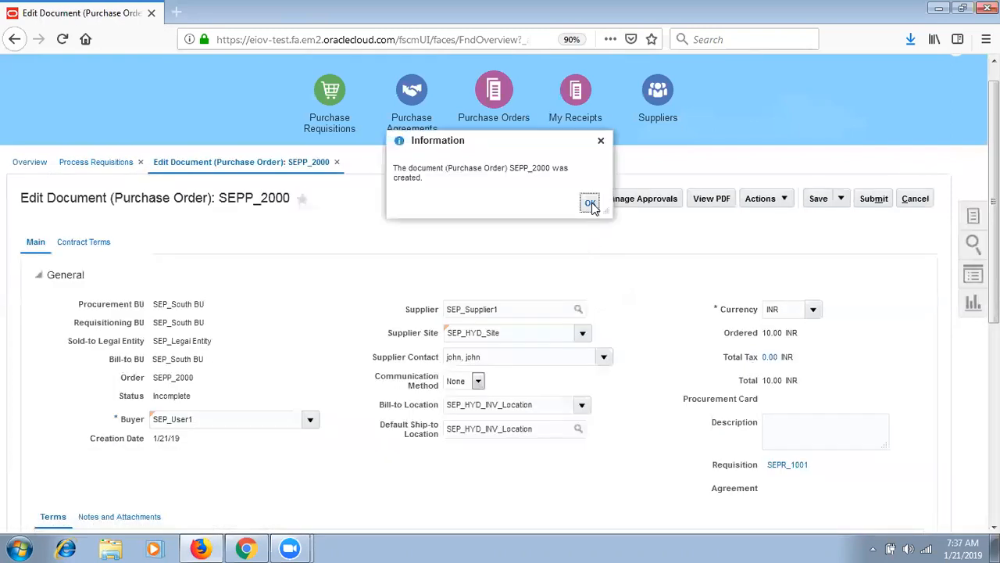
left_click(590, 204)
- Inspect line 1's price and its linked requisition SEPR_1001
scroll(590, 234, "down", 5)
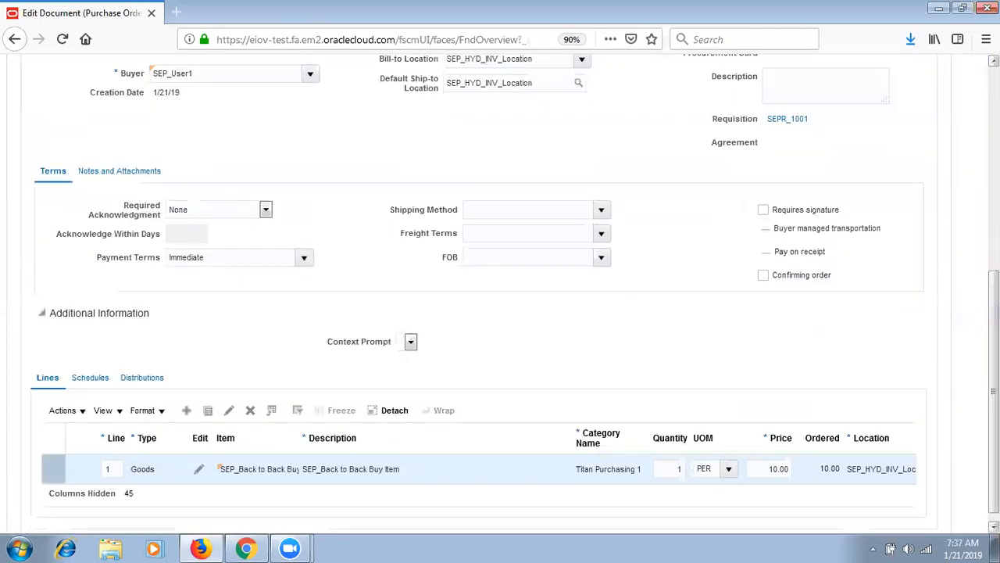
left_click(770, 468)
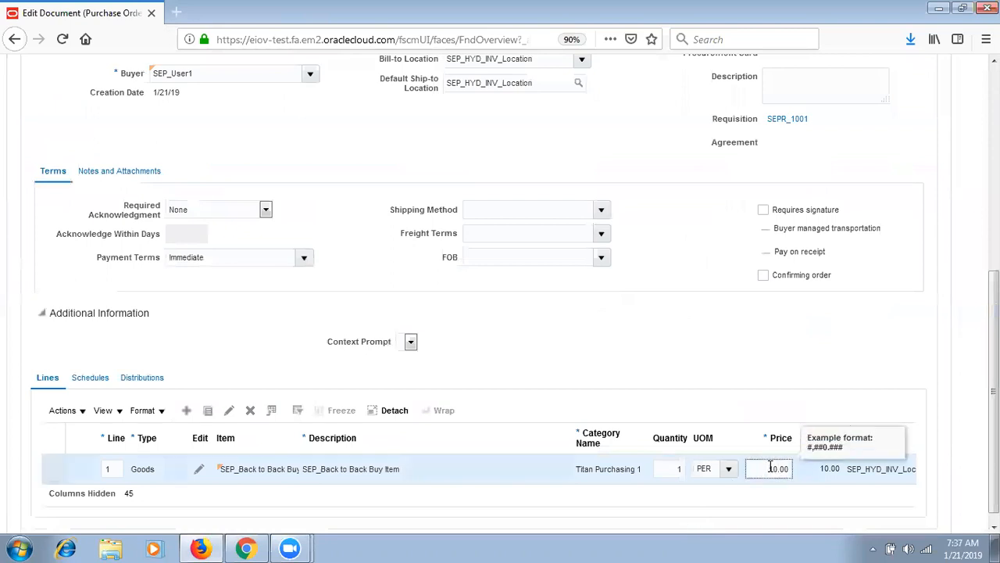
left_click_drag(811, 119, 727, 119)
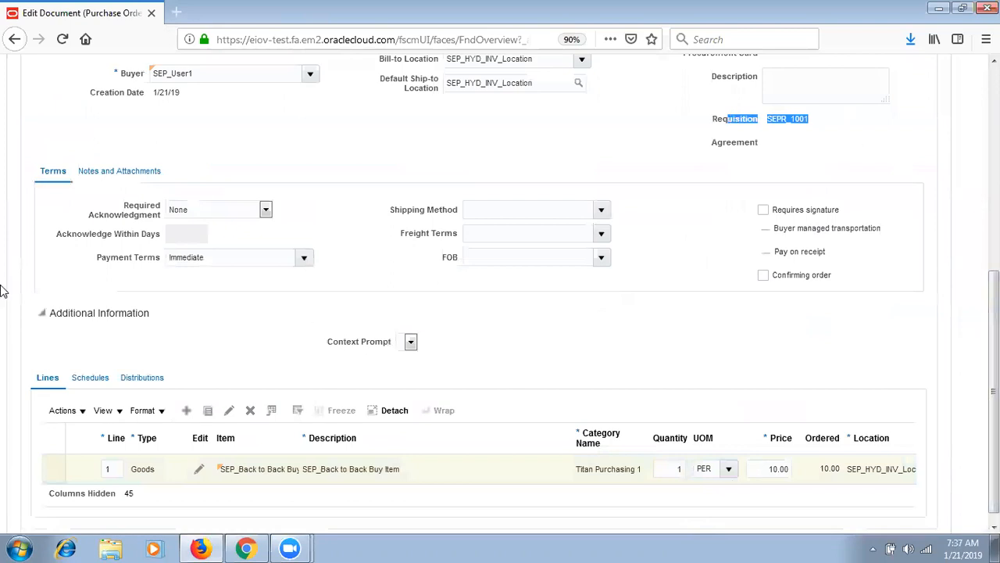
- Show all columns in the distributions table and scroll across it
left_click(90, 376)
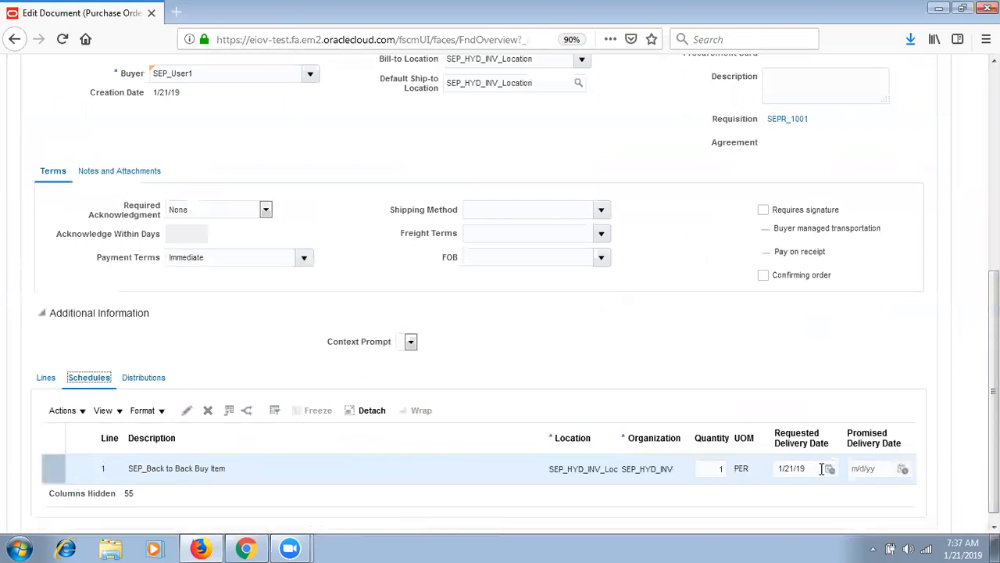
left_click(139, 379)
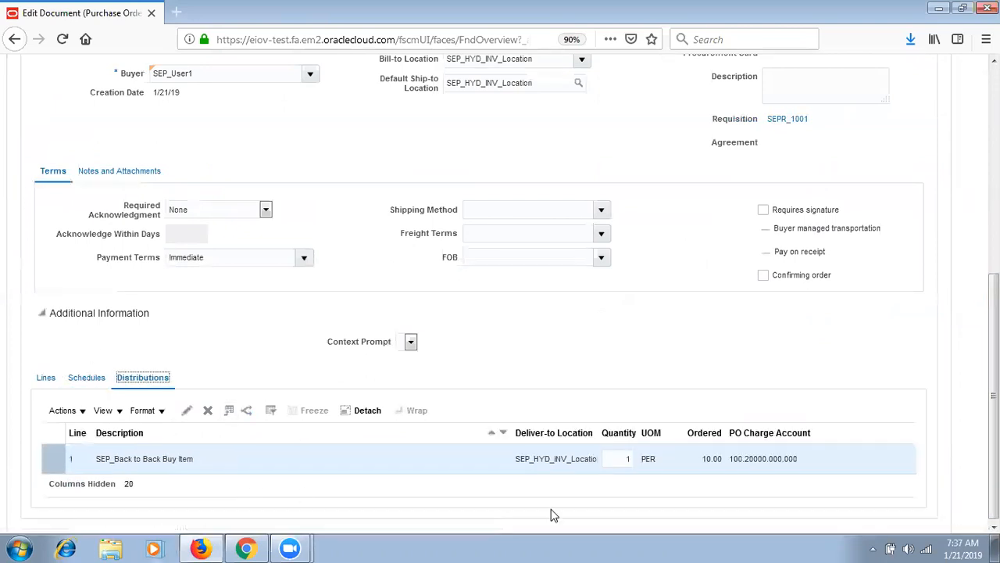
left_click(64, 410)
left_click(106, 410)
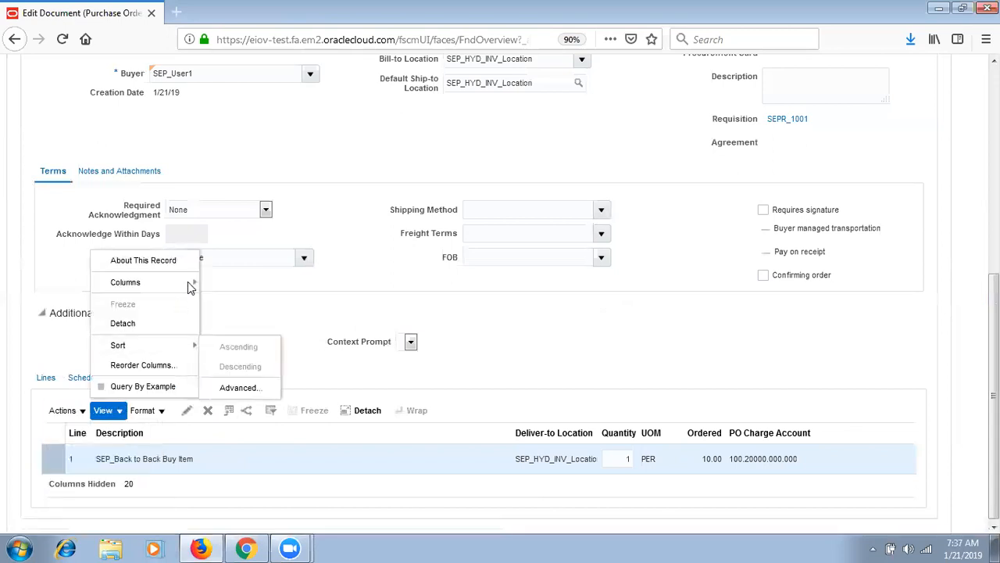
mouse_move(188, 284)
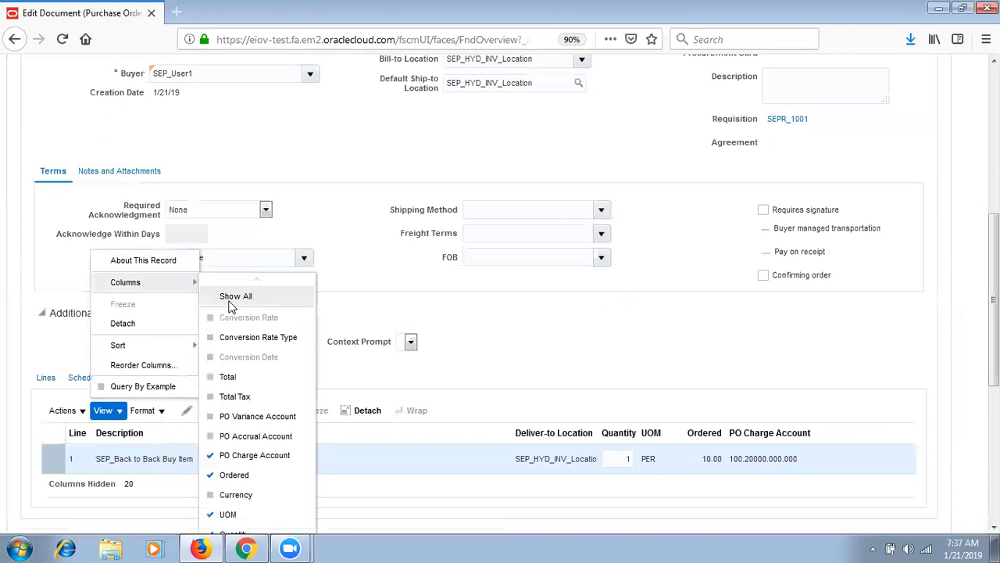
left_click(230, 298)
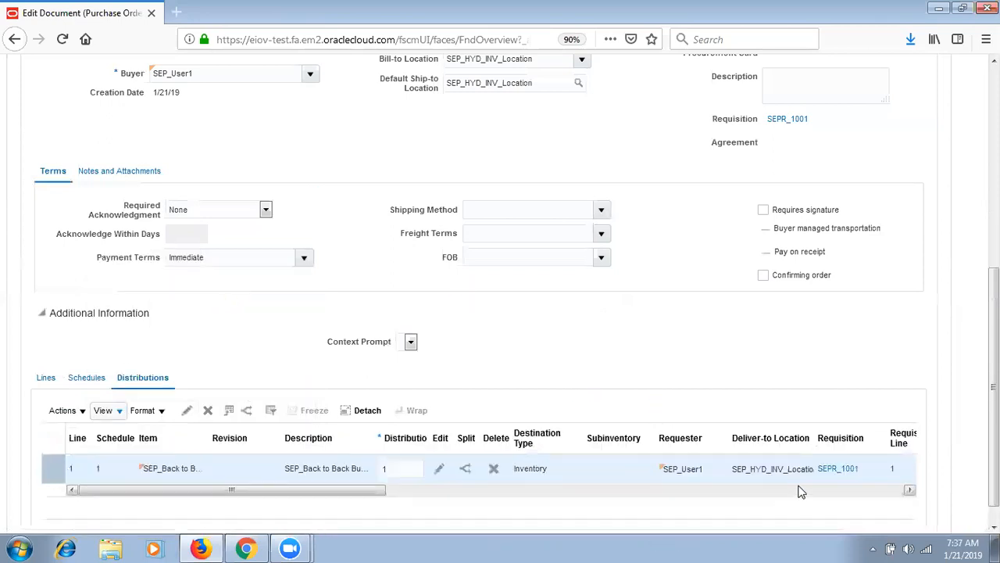
left_click(798, 489)
left_click(801, 490)
left_click(801, 492)
left_click_drag(801, 493, 468, 540)
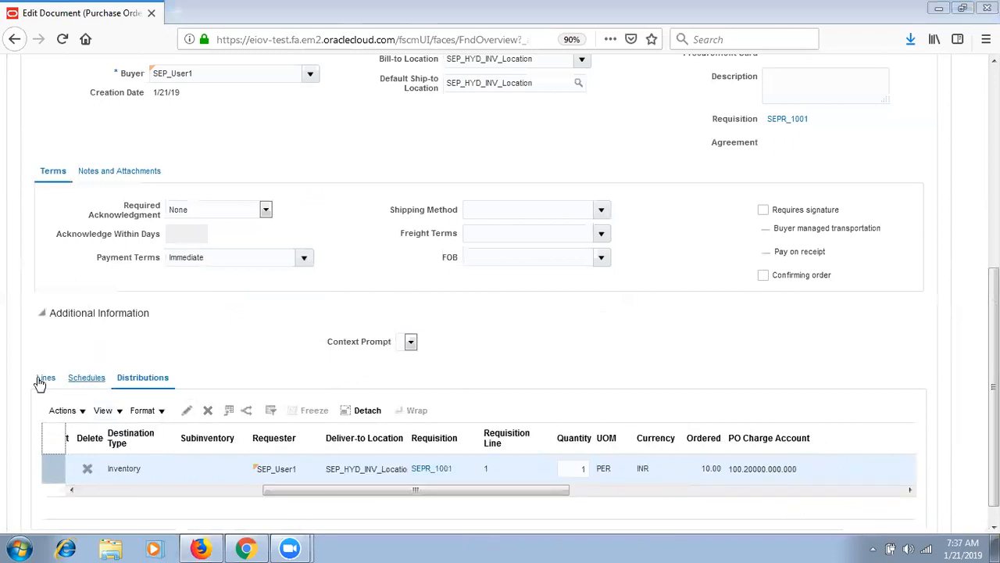
- Show all columns in the schedules table and scroll across it
left_click(87, 379)
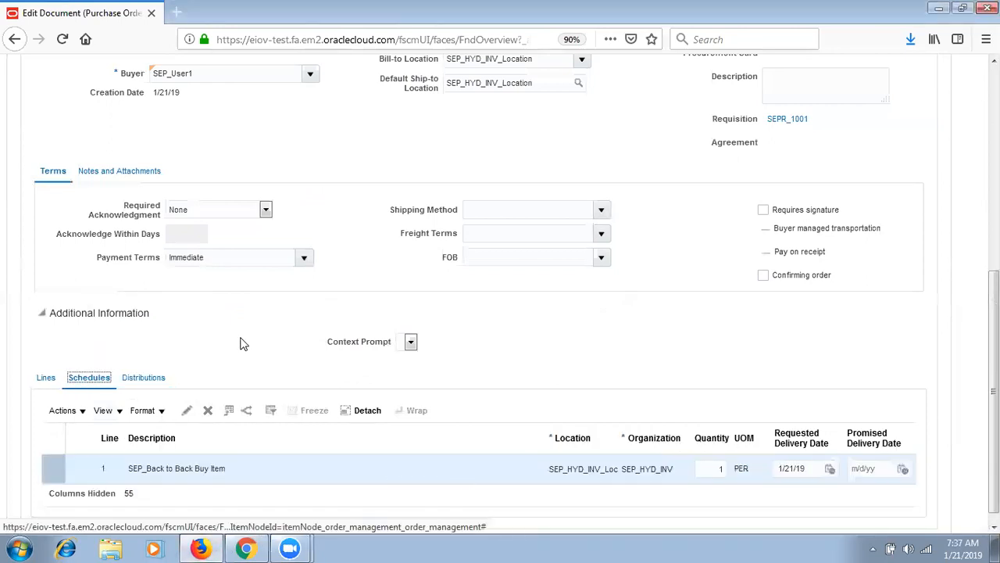
left_click(104, 411)
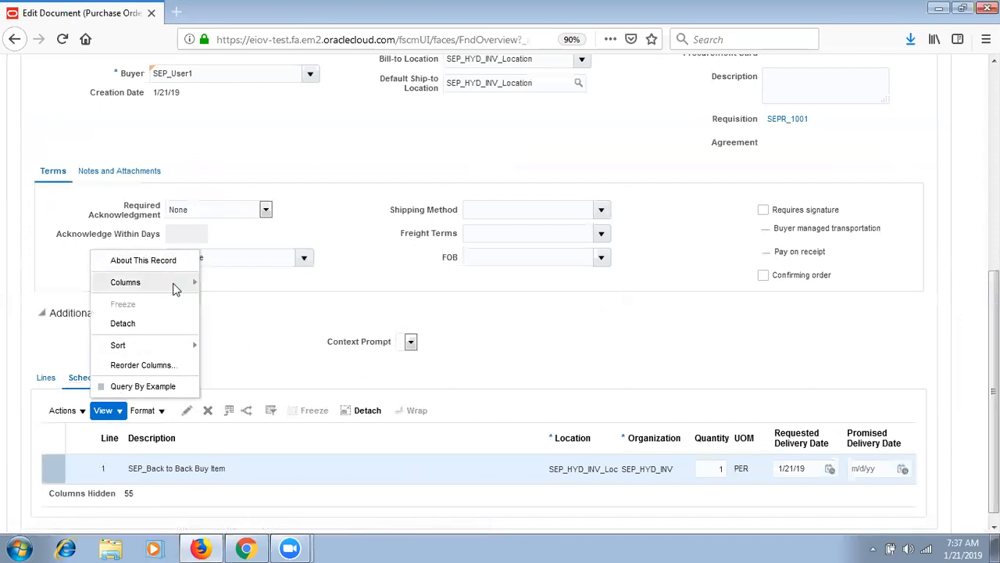
mouse_move(178, 282)
left_click(234, 296)
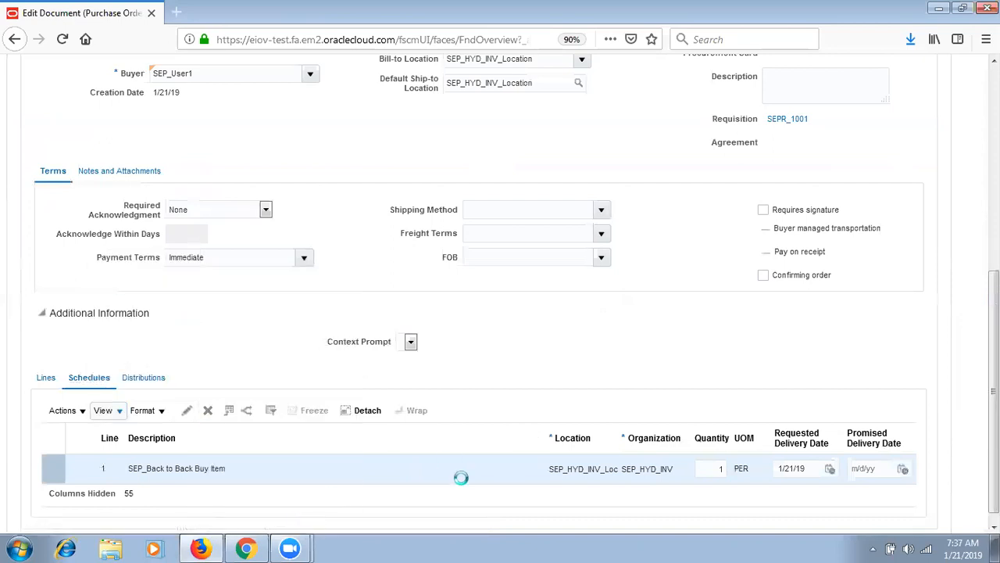
left_click(538, 503)
left_click(538, 502)
left_click(538, 502)
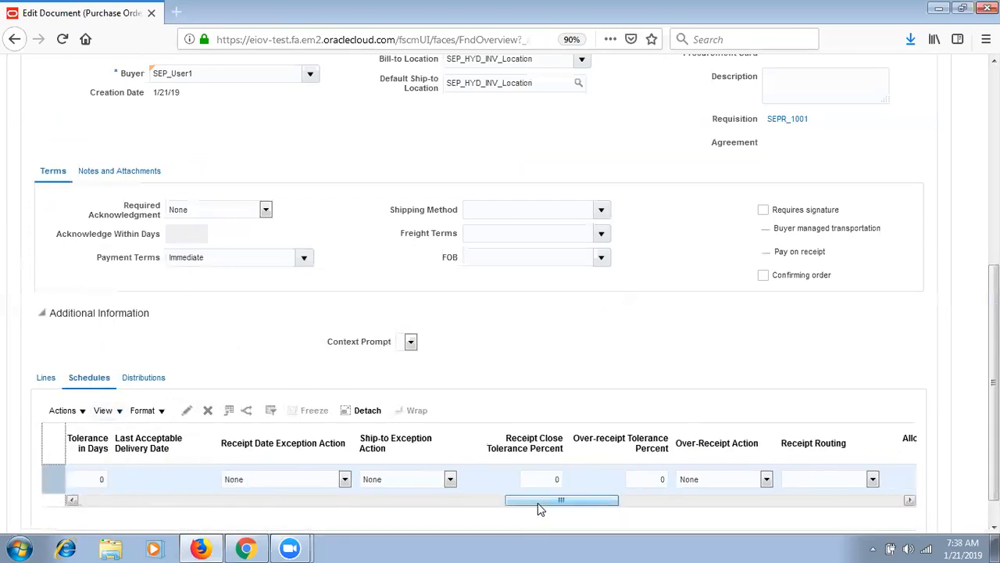
left_click_drag(538, 503, 830, 507)
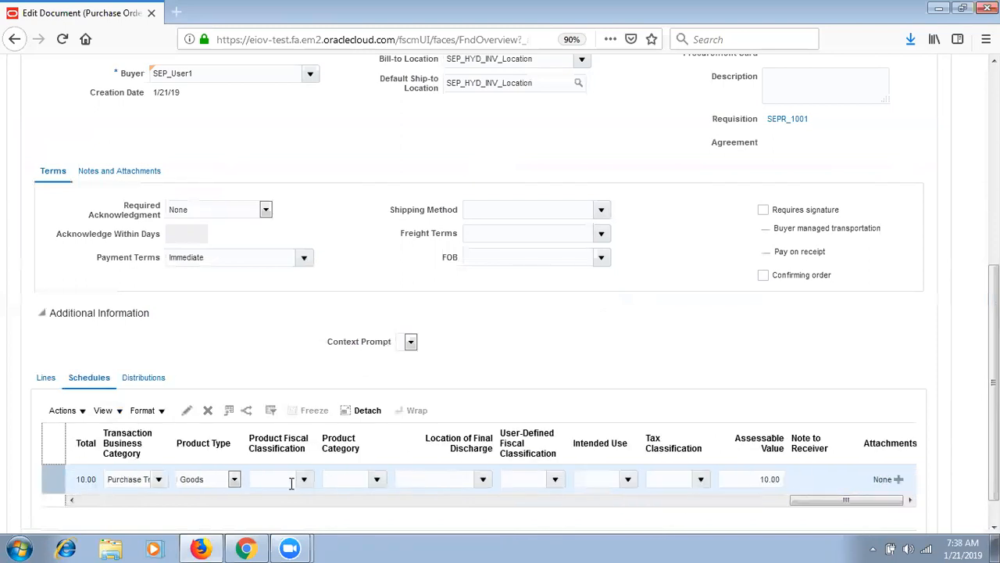
- Recheck the distributions, then show all columns in the lines table and scroll across it
left_click(143, 378)
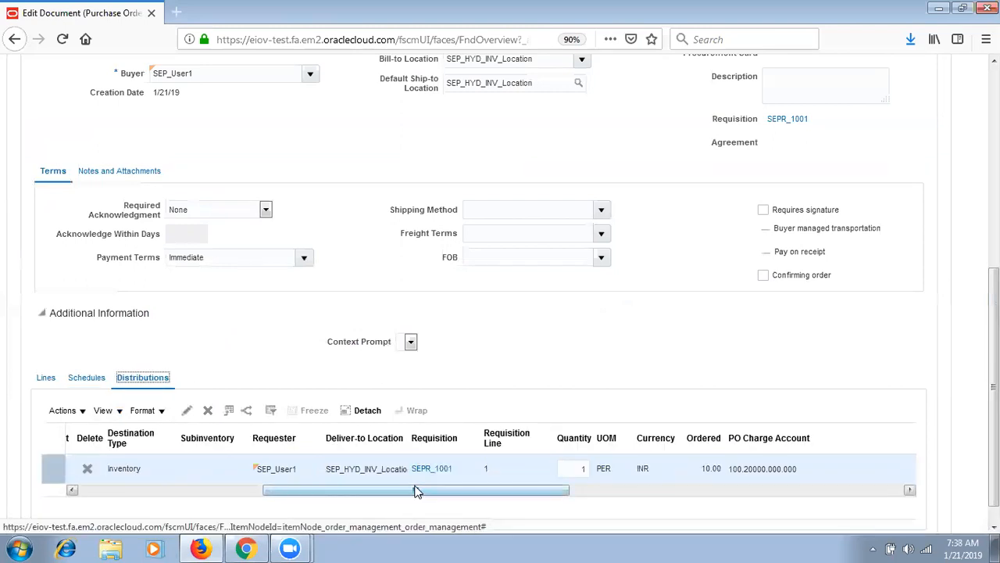
left_click_drag(417, 493, 433, 492)
left_click_drag(591, 514, 859, 486)
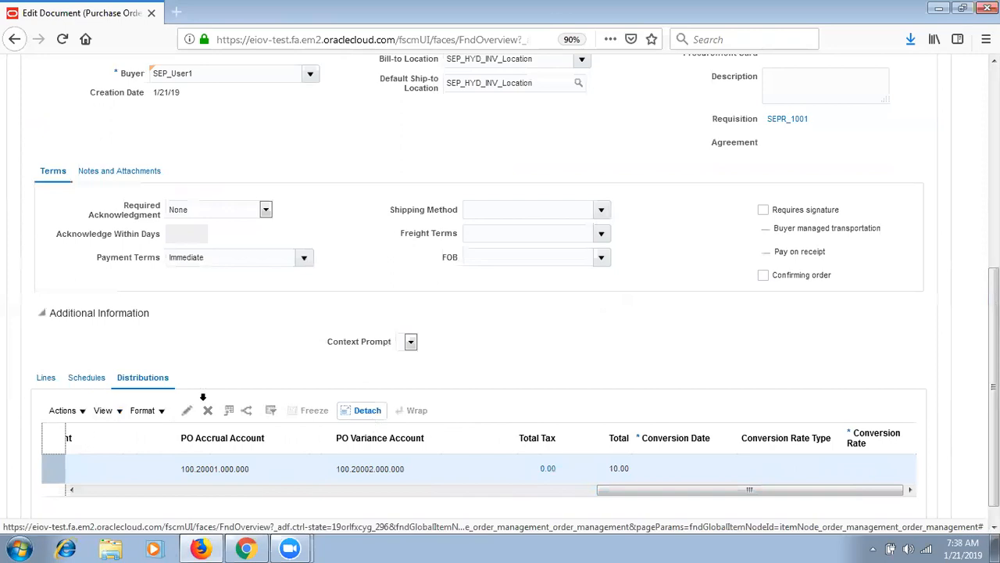
left_click(47, 379)
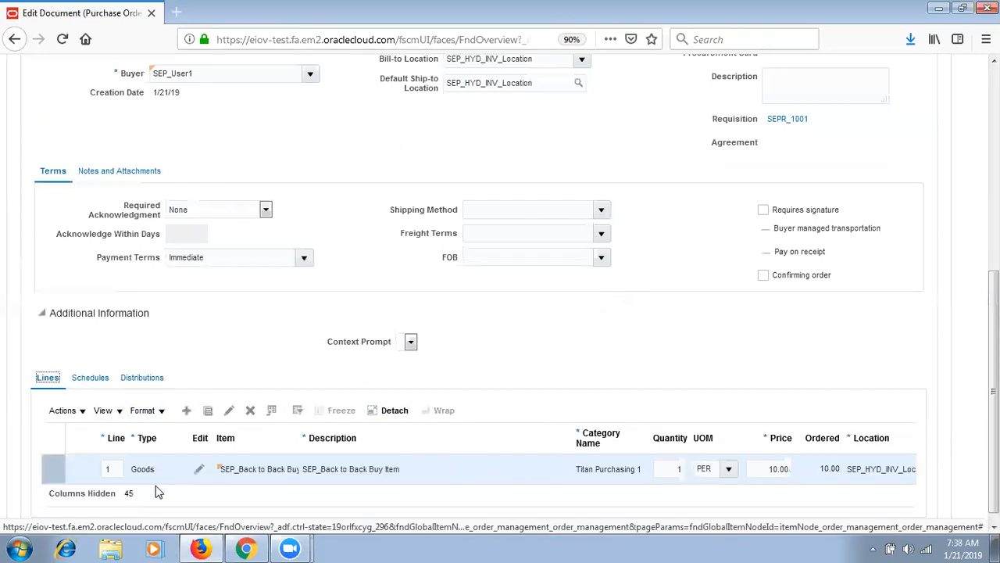
left_click(121, 412)
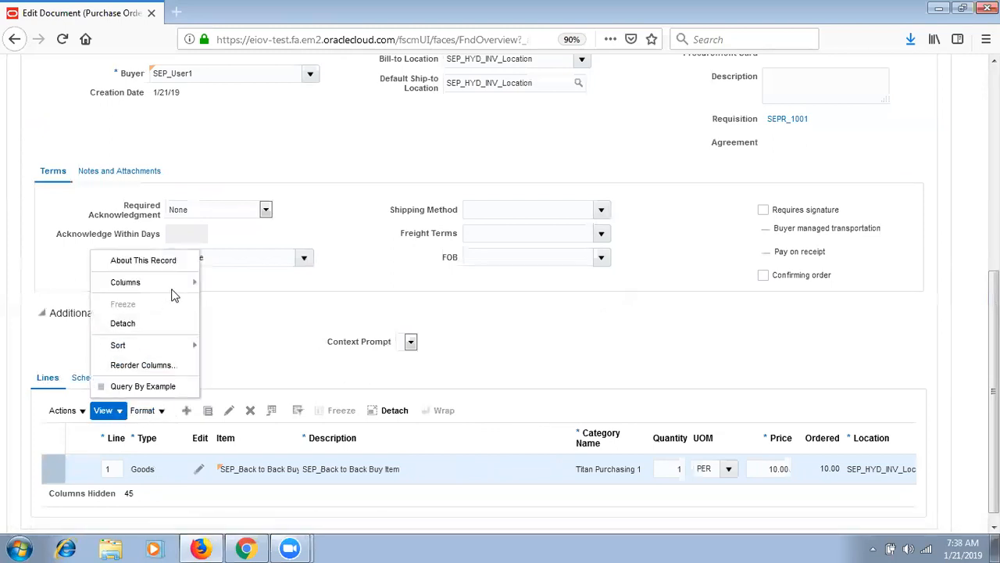
mouse_move(168, 285)
left_click(234, 297)
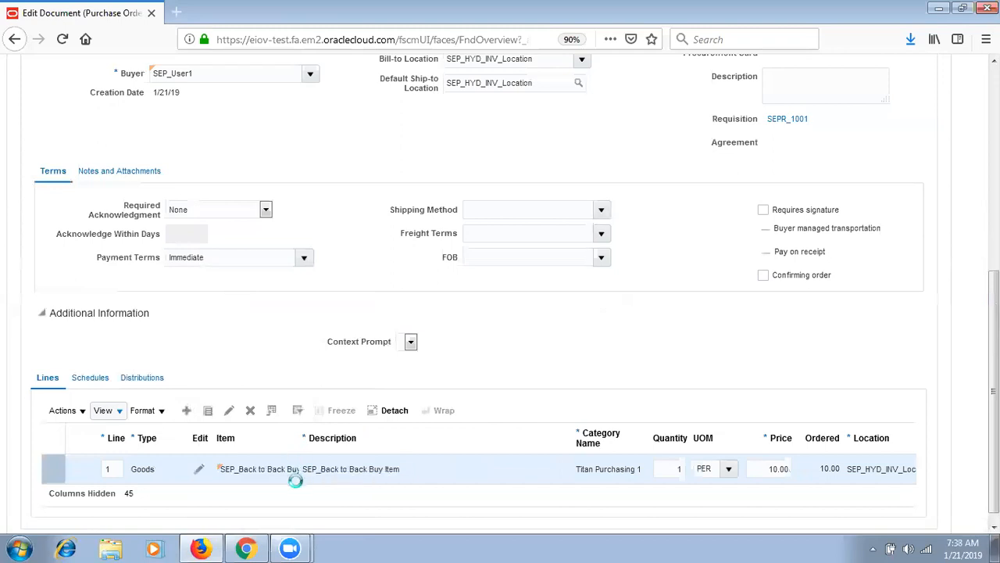
left_click(324, 514)
left_click_drag(324, 516, 655, 535)
left_click_drag(545, 530, 156, 532)
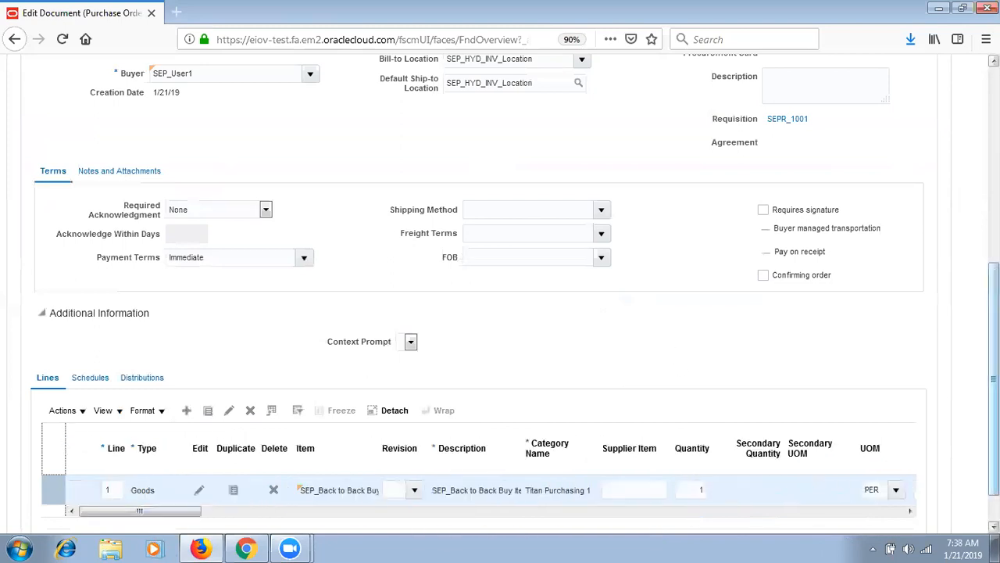
left_click_drag(994, 379, 993, 178)
- Try submitting SEPP_2000 and dismiss the missing Receipt Routing error
left_click(874, 222)
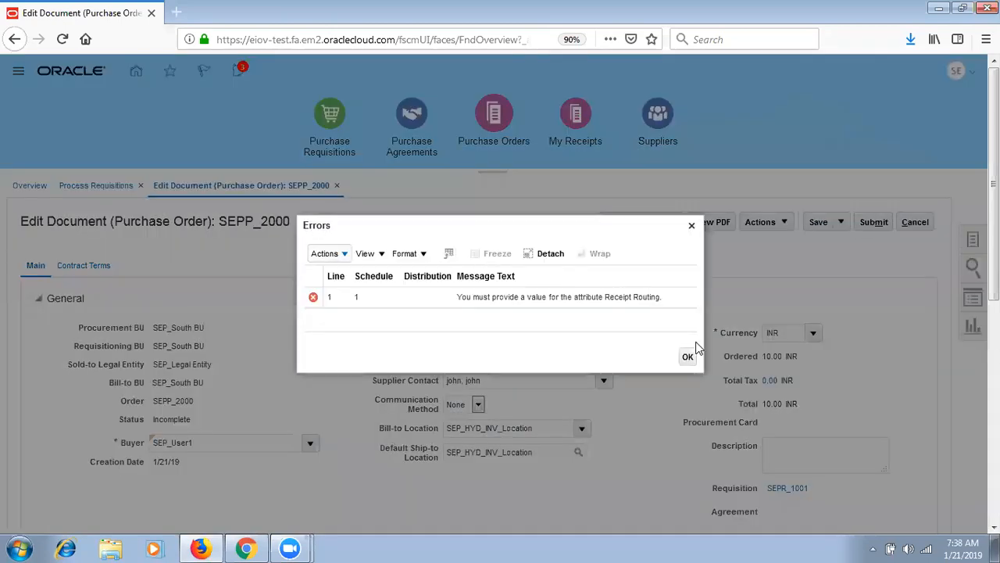
left_click(688, 357)
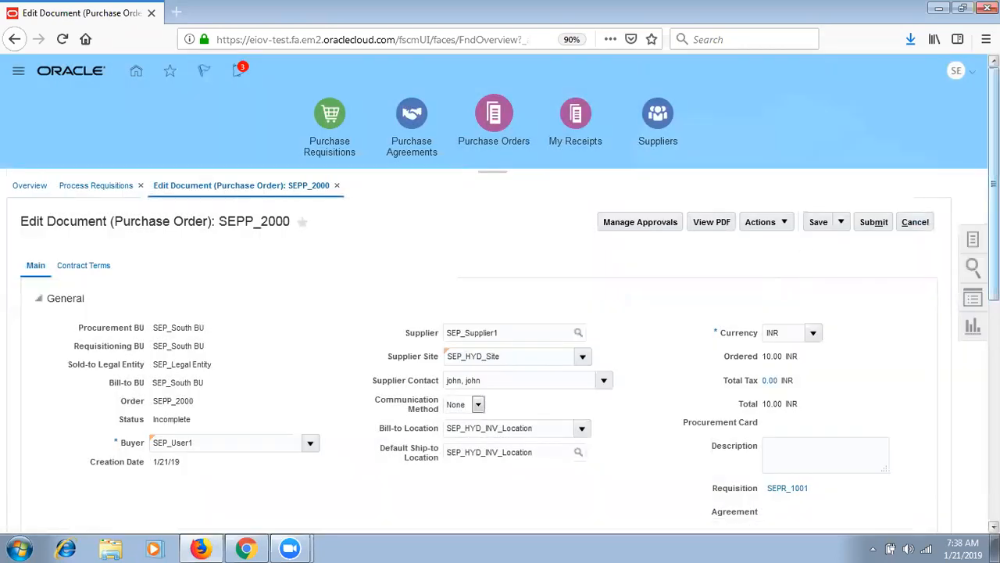
scroll(770, 281, "down", 5)
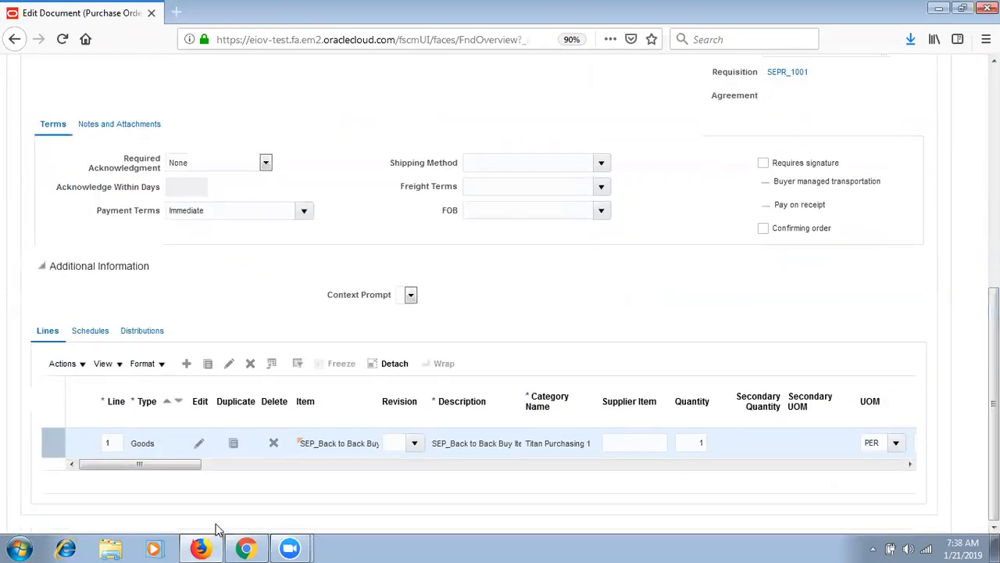
left_click(274, 467)
left_click_drag(274, 469, 778, 477)
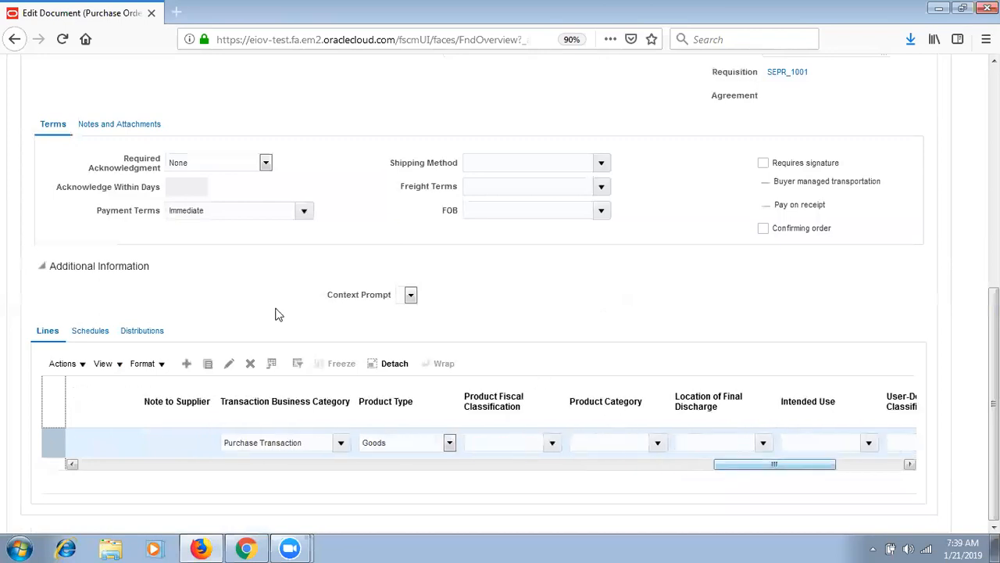
- Set the schedule's Receipt Routing to Standard receipt and save the order
left_click(90, 331)
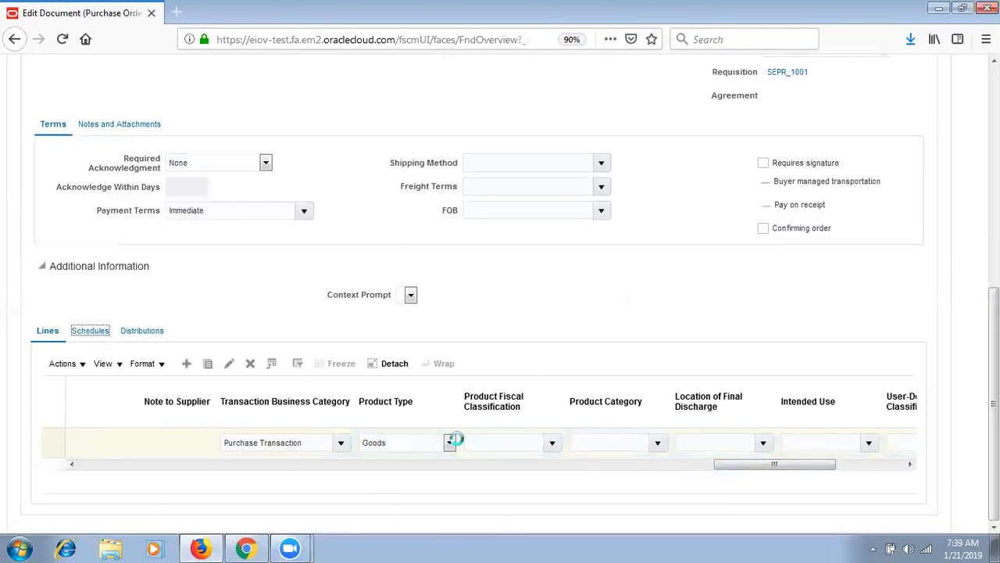
left_click(361, 464)
left_click(371, 463)
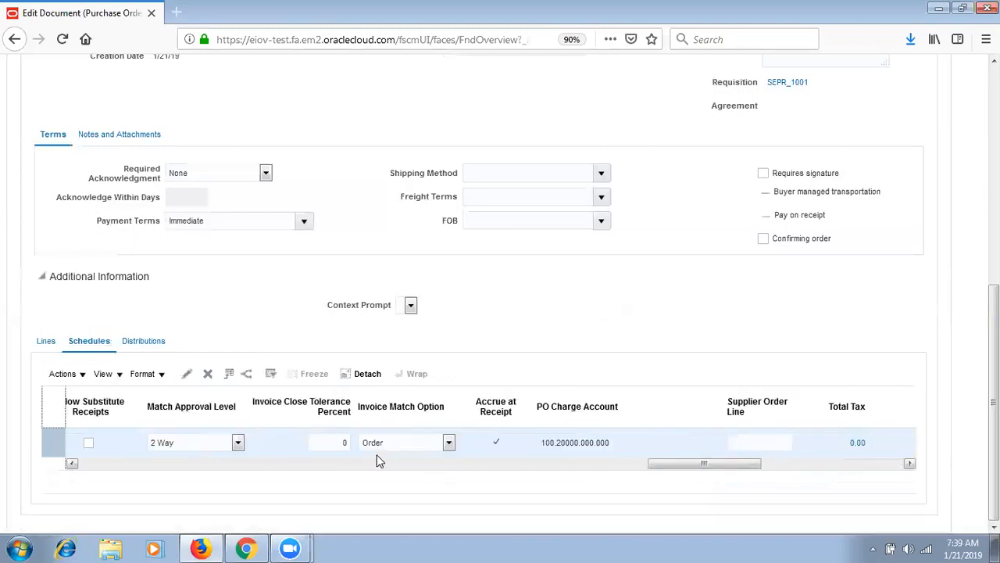
left_click_drag(725, 465, 615, 461)
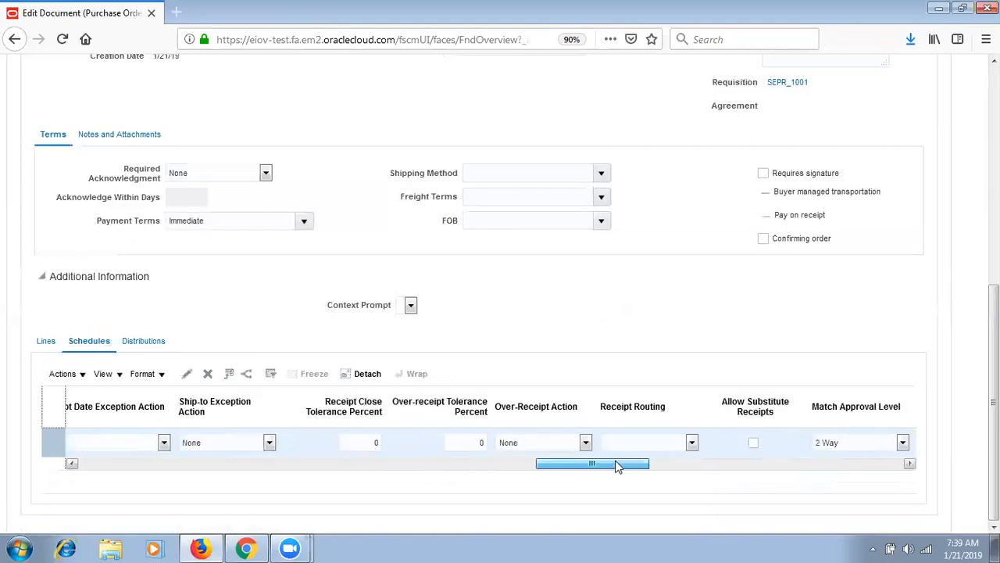
left_click(616, 444)
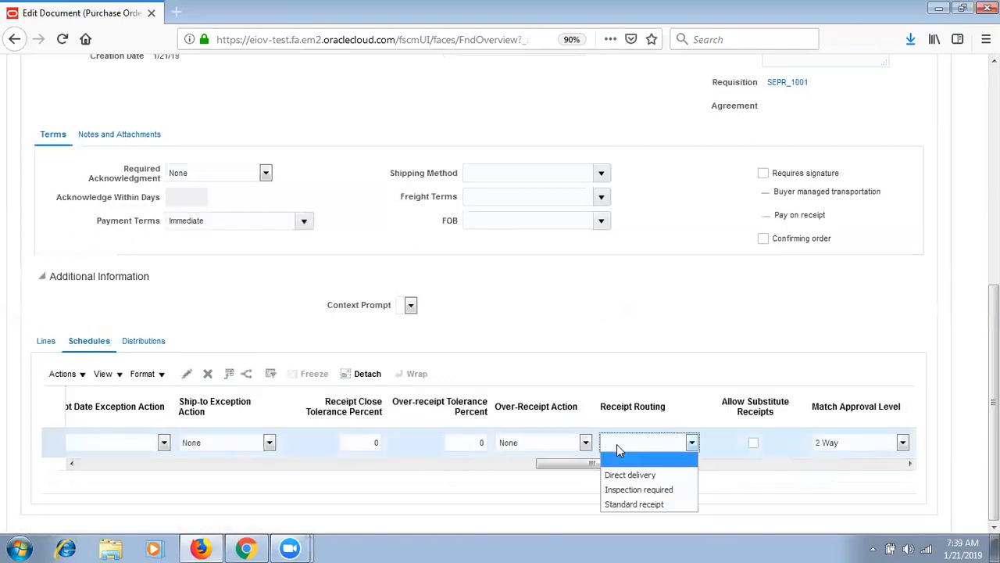
left_click(633, 504)
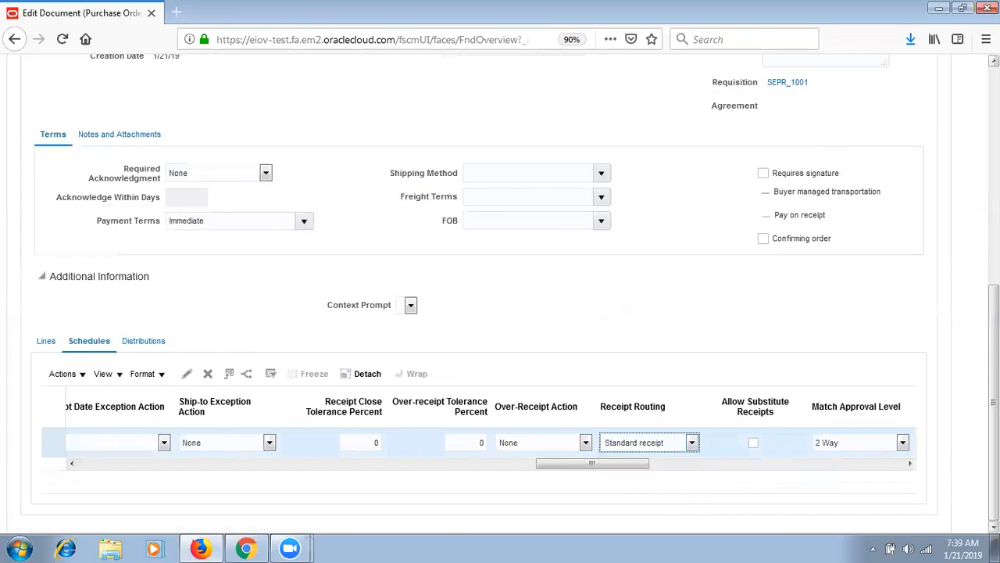
left_click(380, 463)
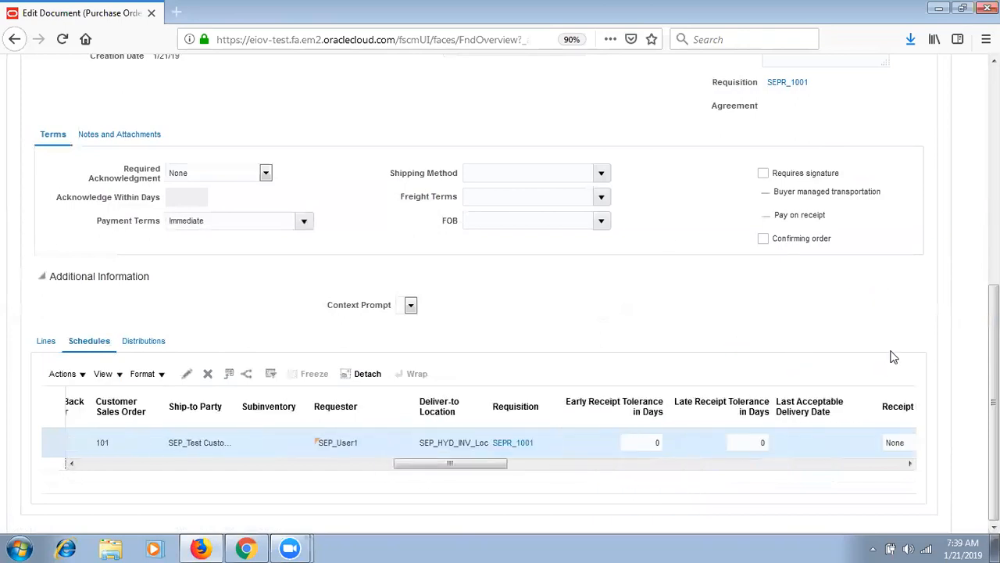
scroll(833, 201, "up", 5)
left_click(818, 222)
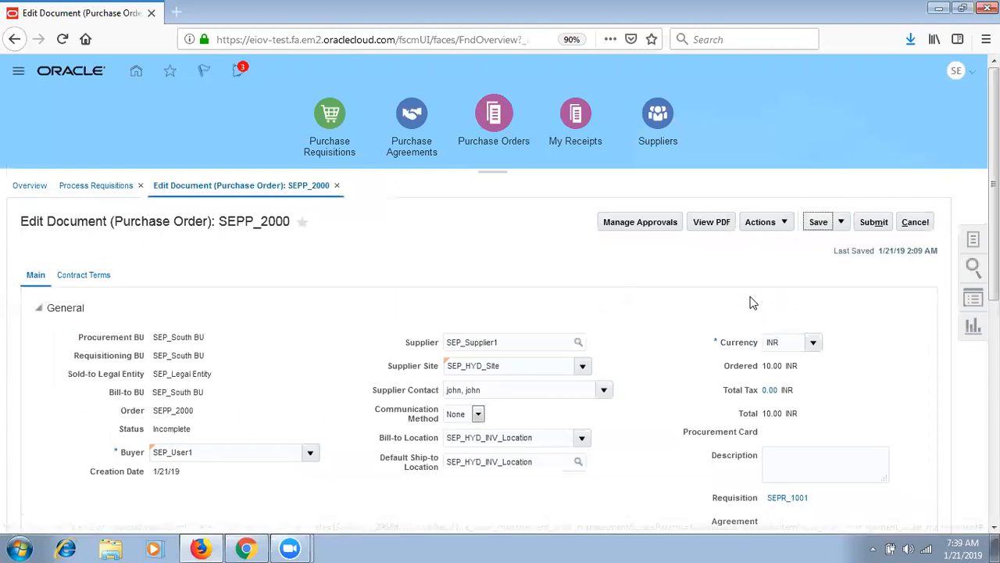
- Review SEPP_2000's approval routing, submit it, confirm, and finish with Process Requisitions
left_click(649, 225)
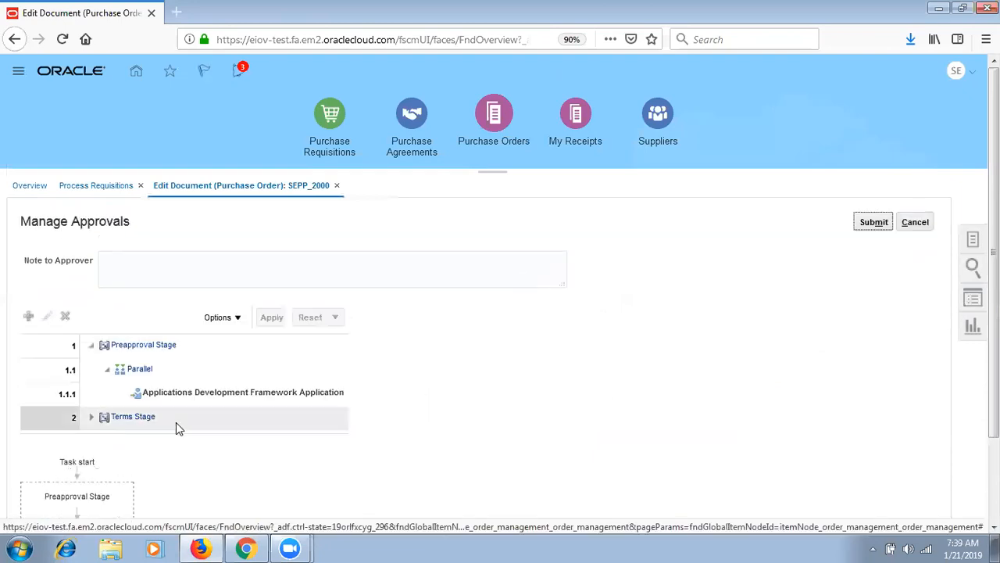
scroll(500, 313, "down", 3)
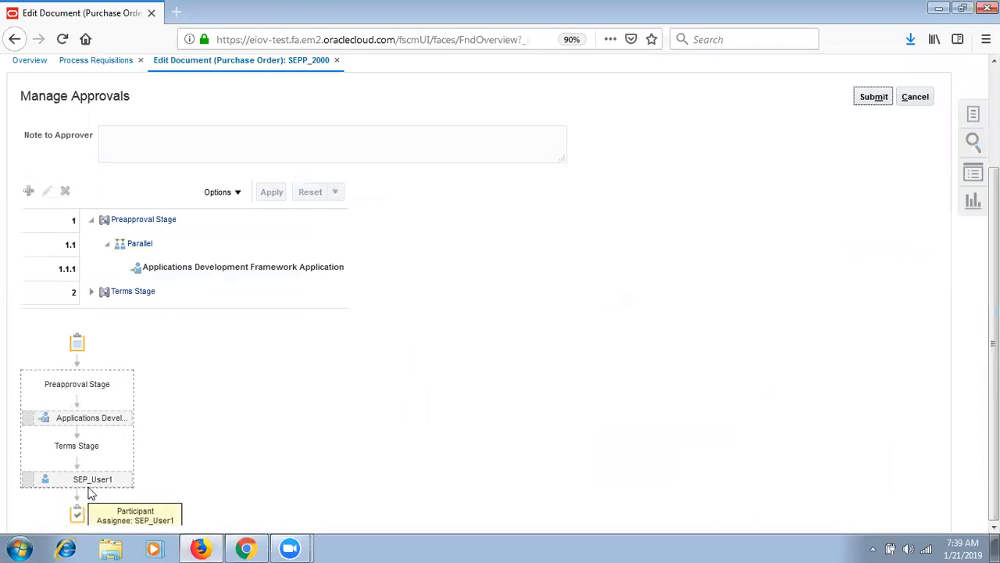
scroll(860, 312, "up", 3)
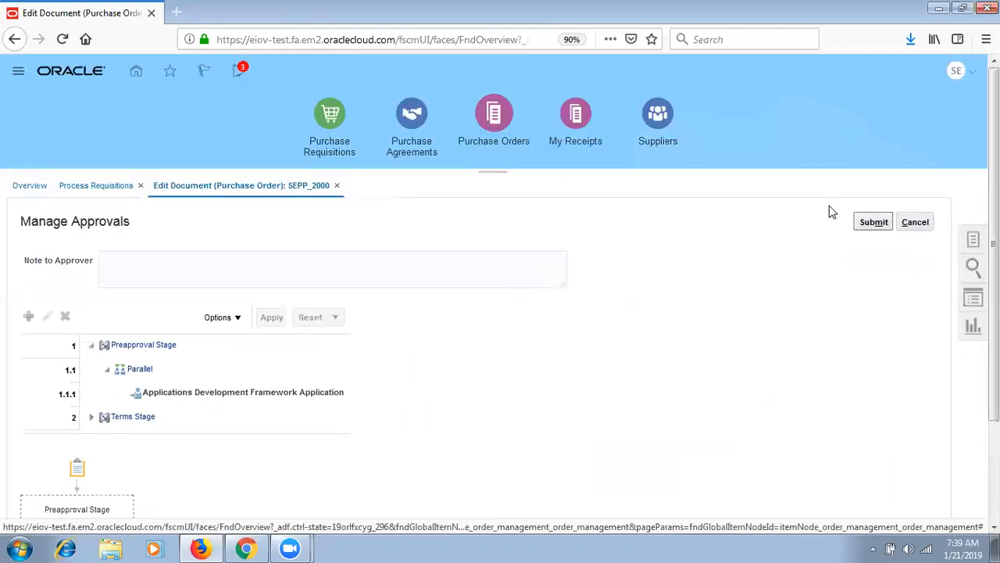
left_click(876, 223)
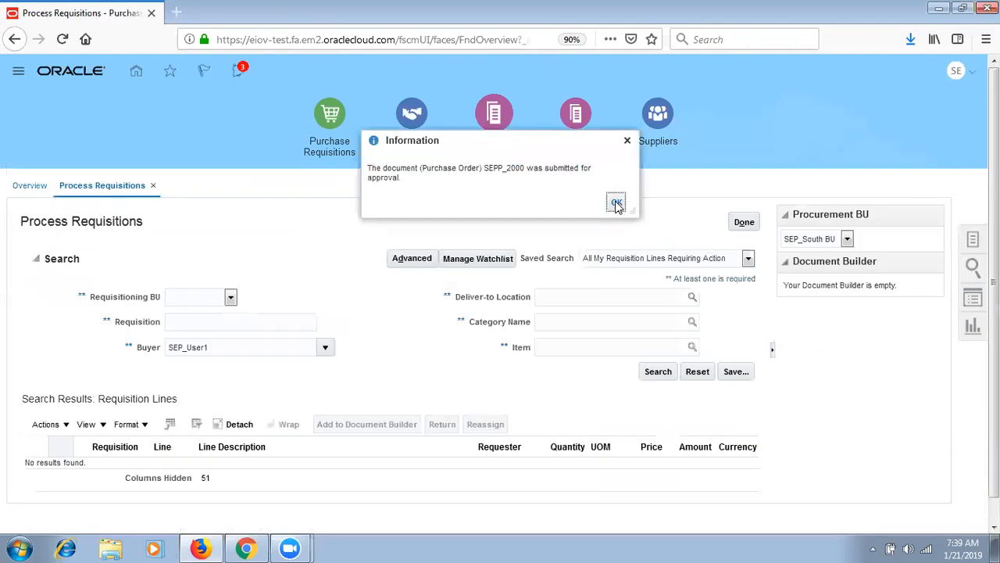
left_click(614, 200)
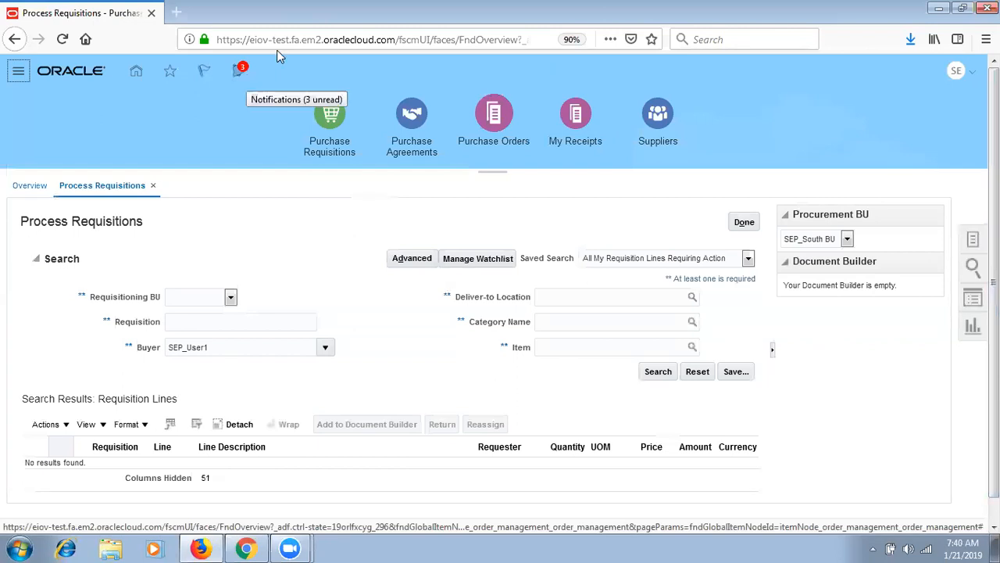
left_click(744, 225)
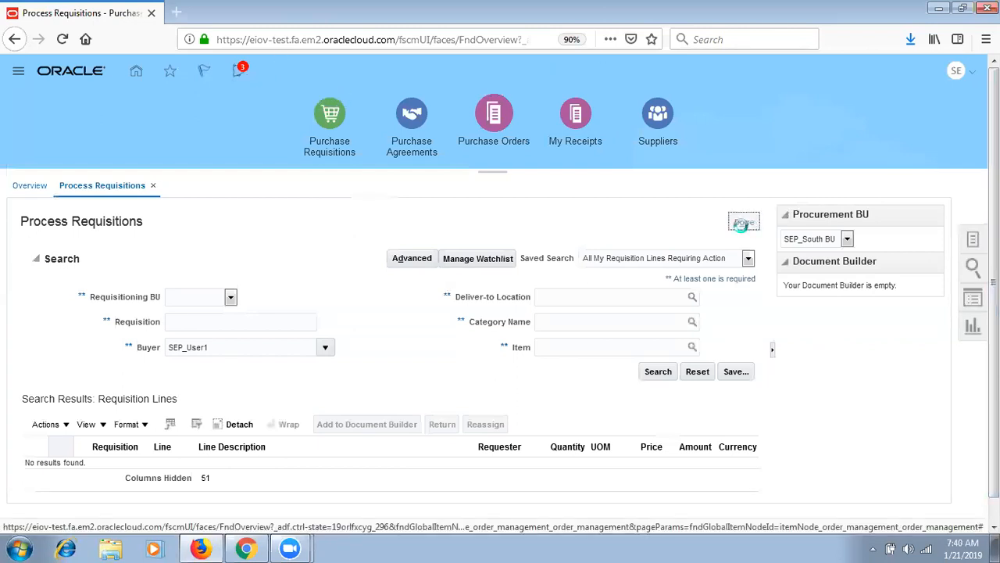
- In Setup and Maintenance, open Manufacturing and Supply Chain Materials Management > Receiving > Manage Receiving Parameters
left_click(958, 70)
left_click(730, 284)
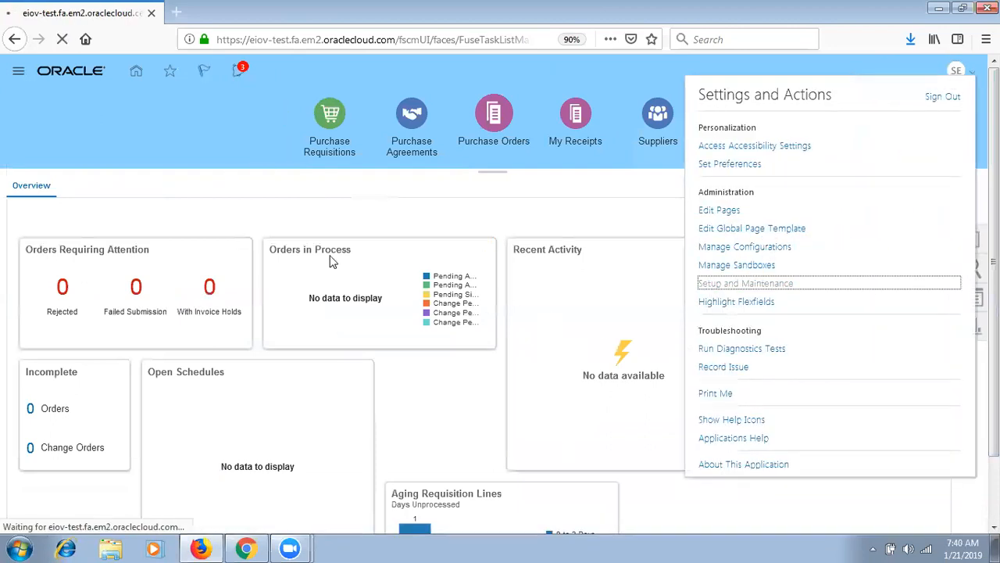
left_click(222, 103)
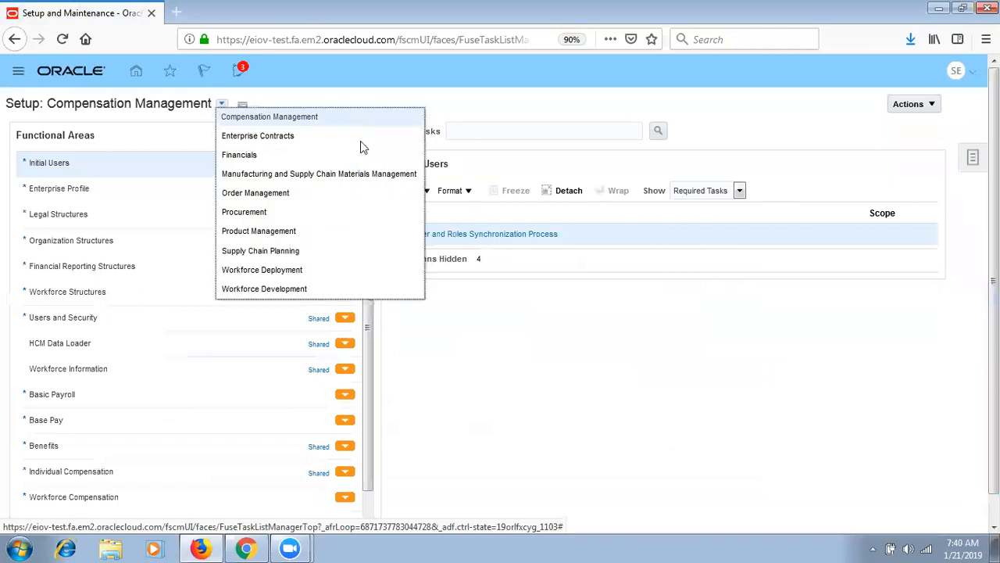
left_click(399, 174)
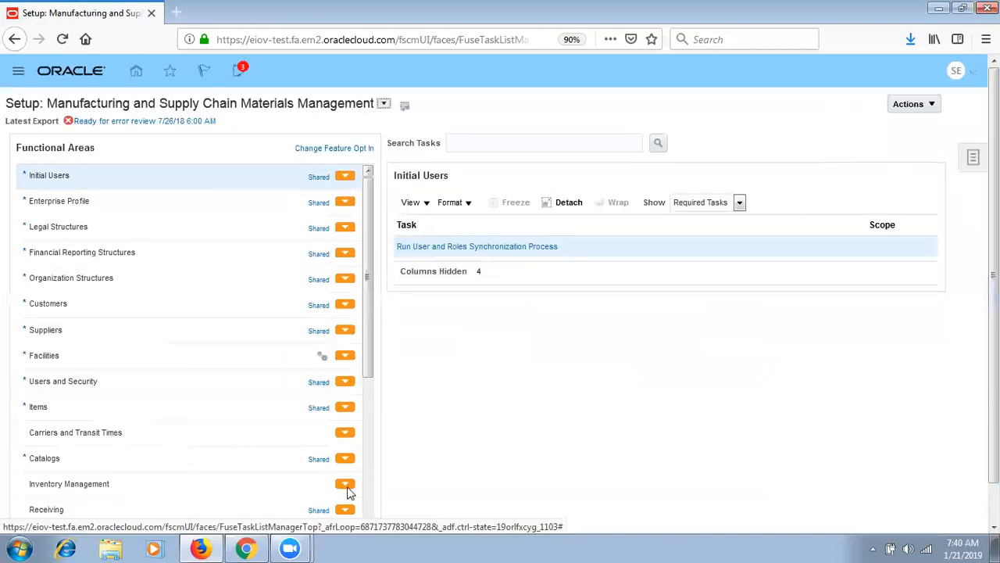
left_click(286, 510)
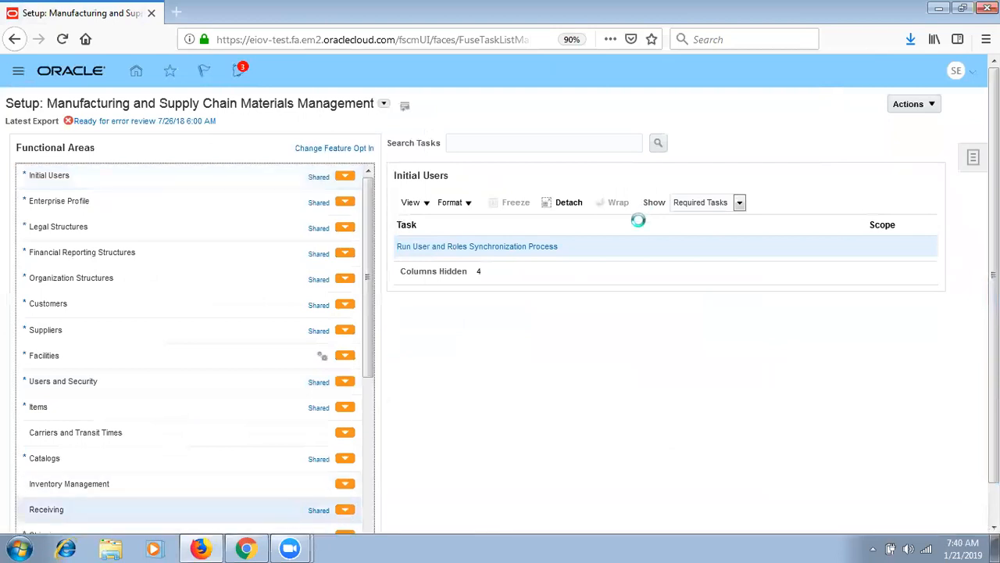
left_click(479, 309)
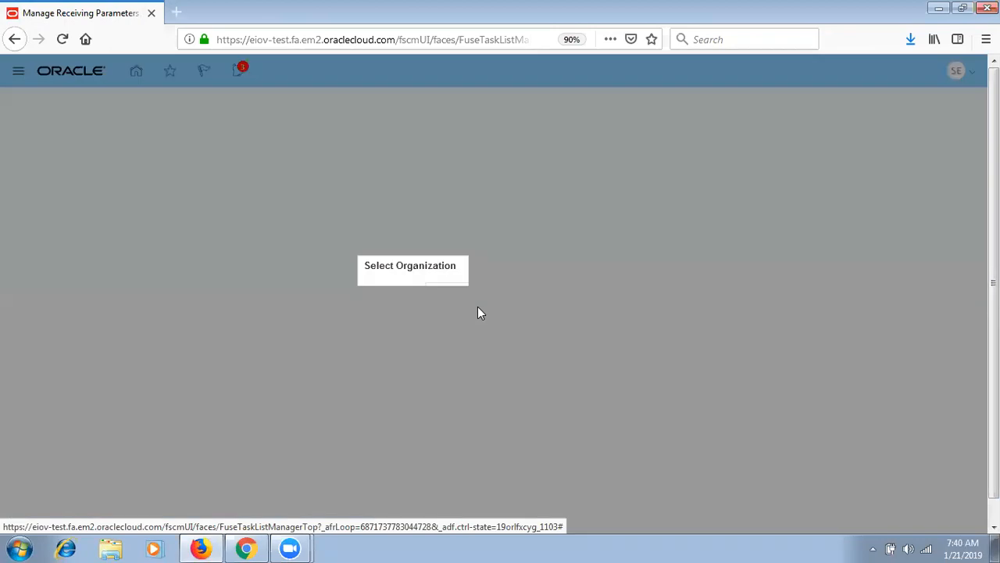
- Choose SEP_HYD_INV as the inventory organization
left_click(481, 300)
type("SEP_0")
key("Tab")
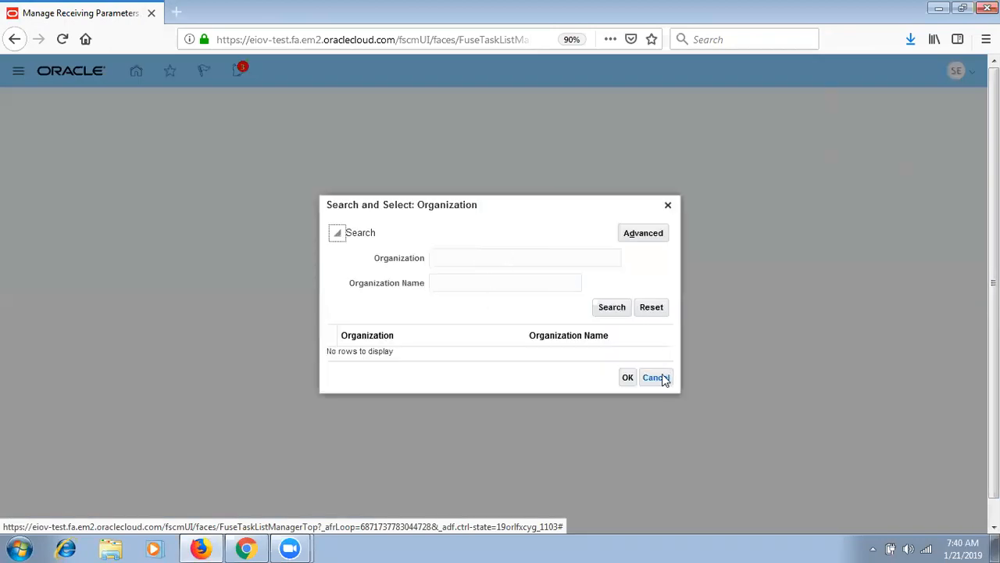
left_click(657, 377)
type("H")
key("Tab")
left_click(590, 315)
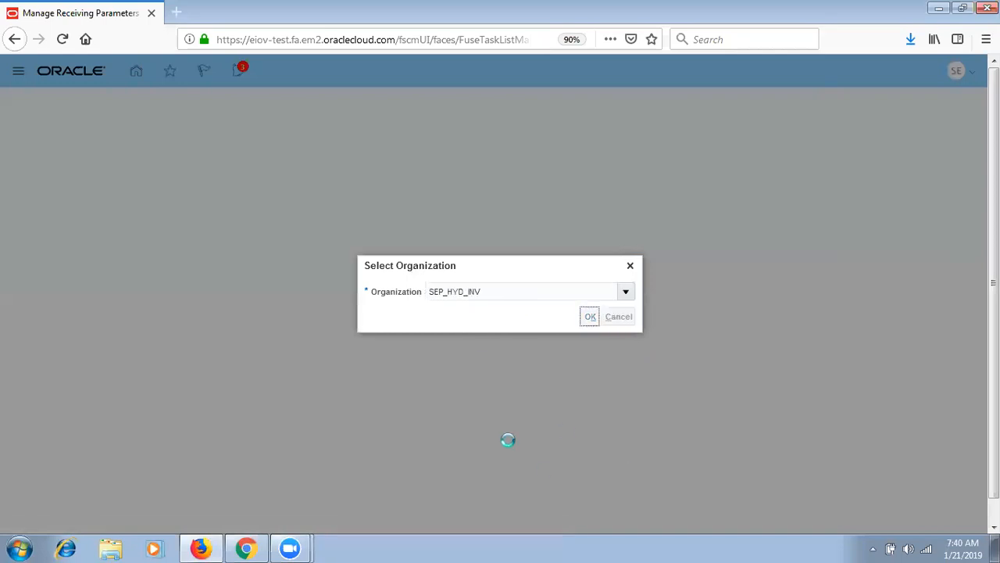
- Set Ship-to Exception and Over-Receipt actions to None and Receipt Routing to Standard receipt
left_click(283, 172)
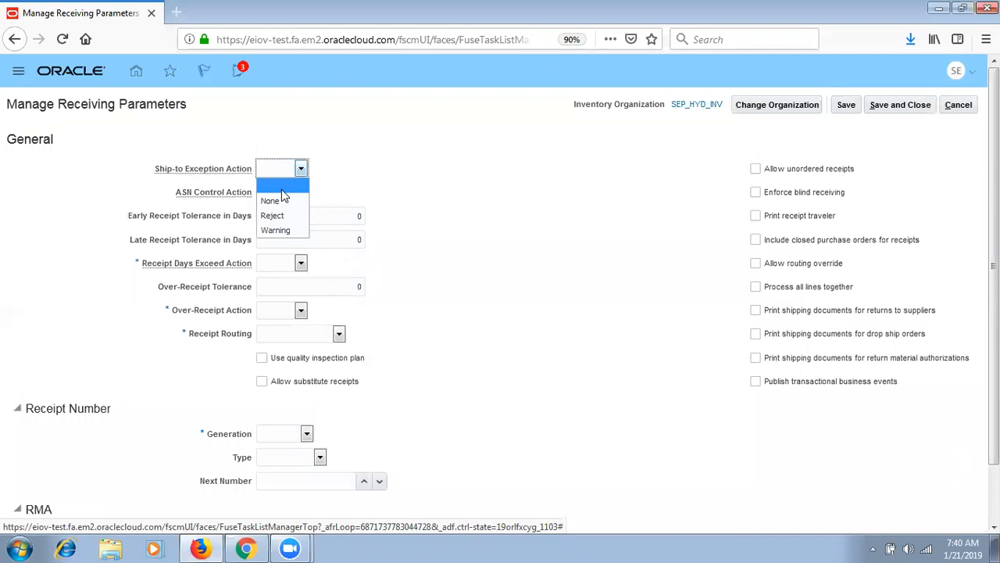
left_click(286, 199)
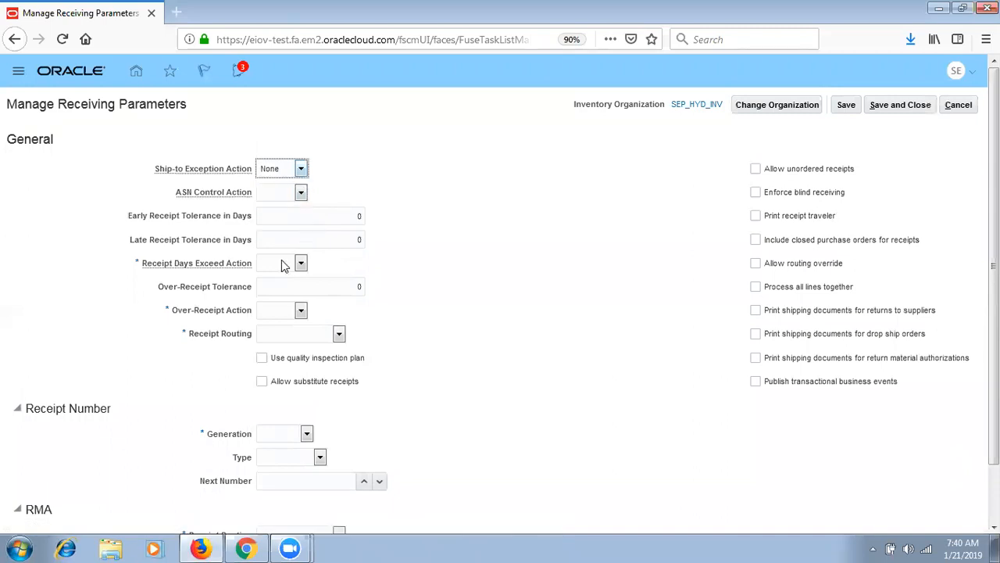
left_click(282, 266)
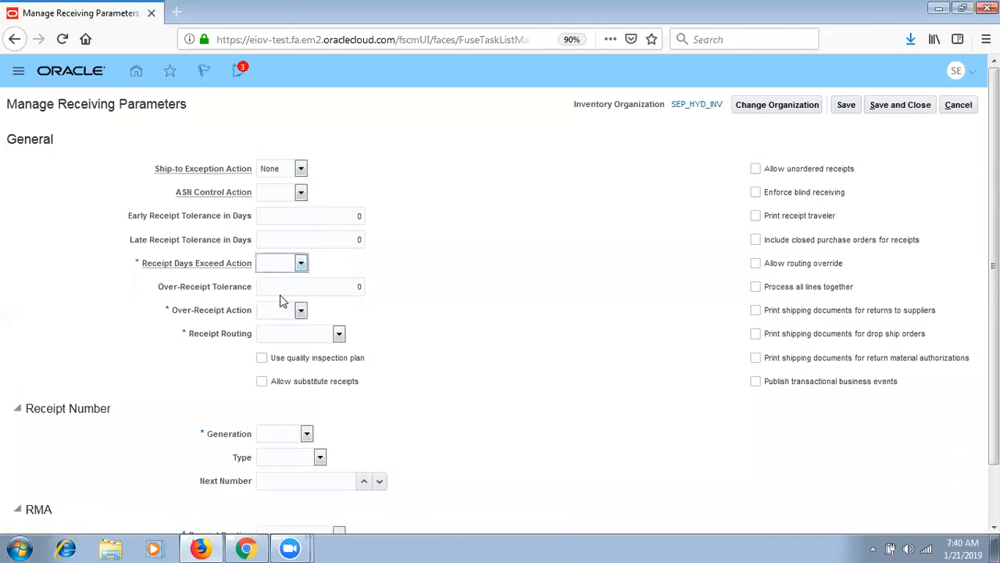
left_click(290, 313)
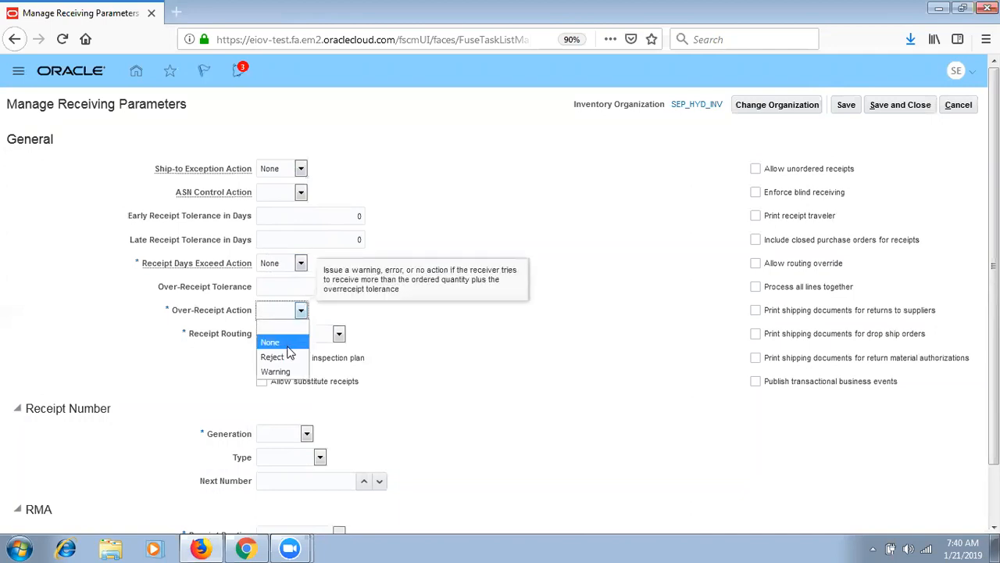
left_click(286, 342)
left_click(328, 336)
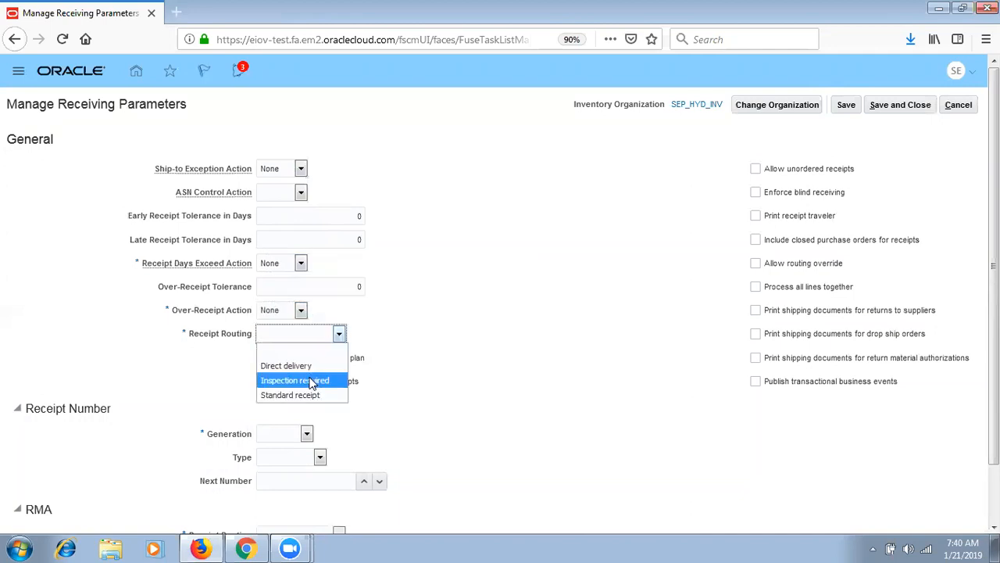
left_click(307, 391)
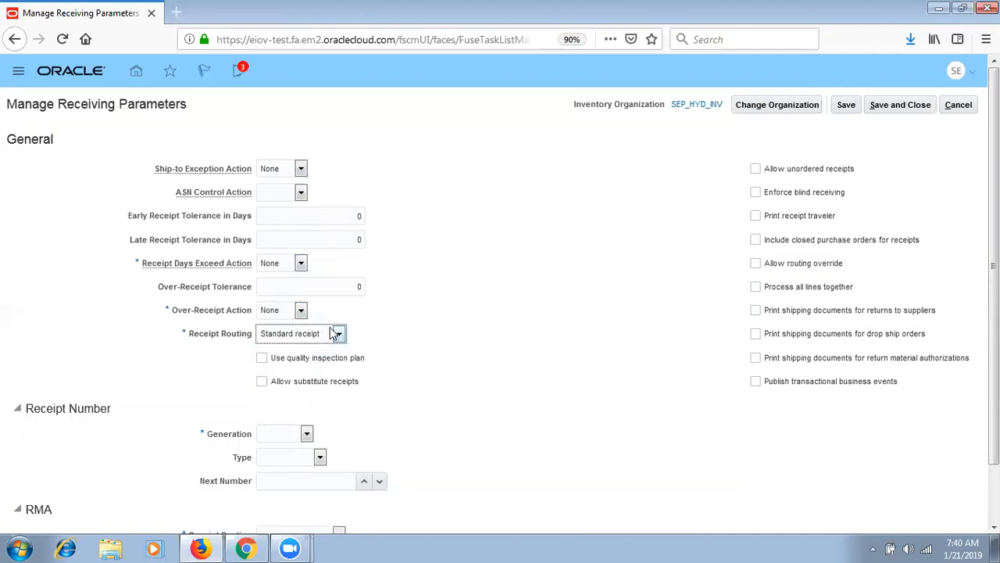
- Allow unordered receipts and routing override, include closed POs, and print drop ship documents
left_click(800, 170)
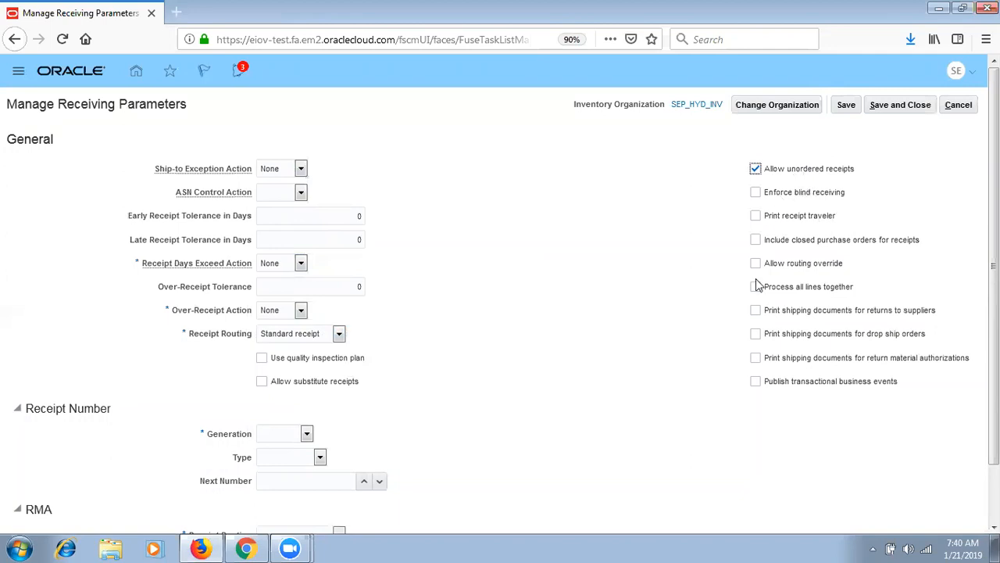
left_click(807, 266)
left_click(844, 245)
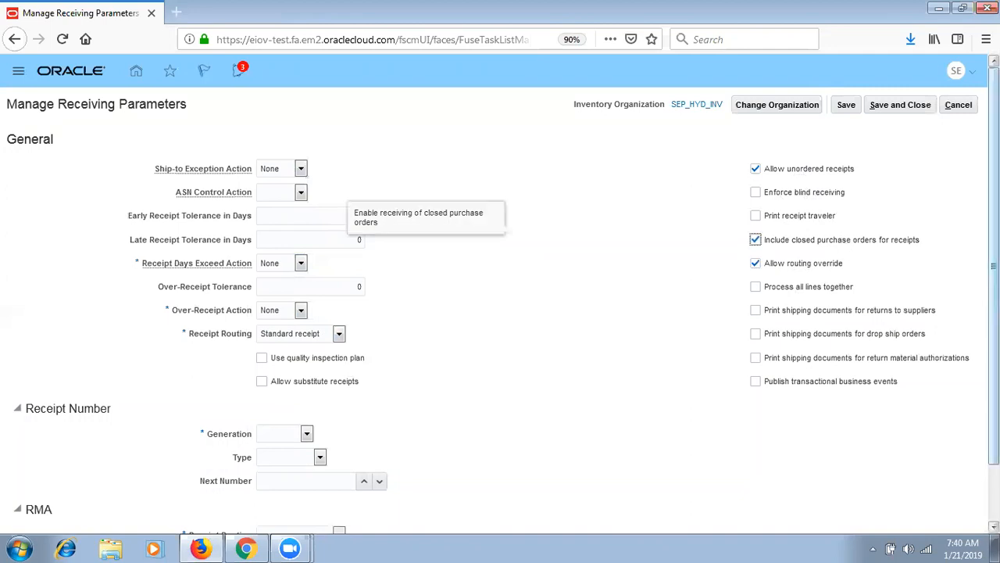
scroll(844, 246, "down", 1)
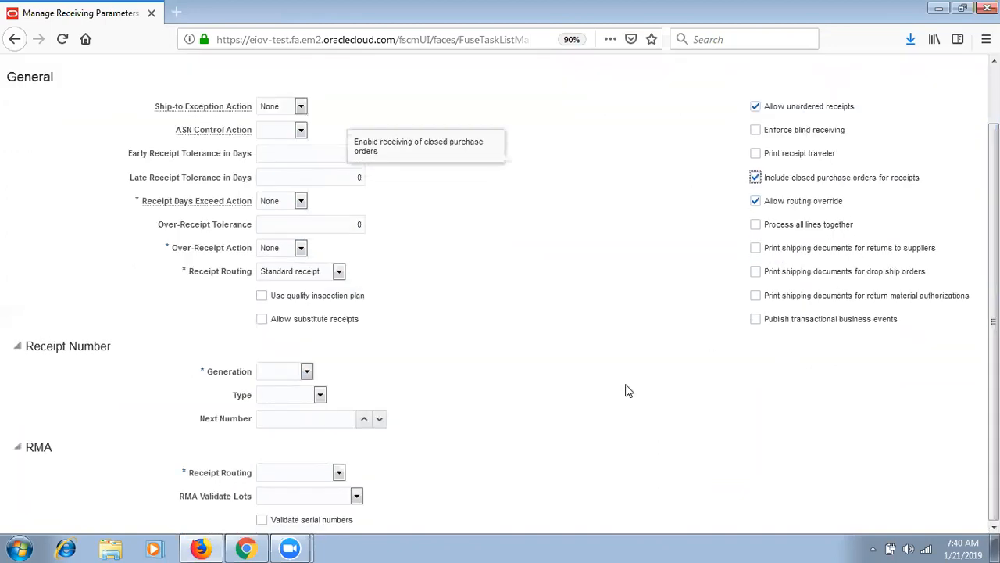
left_click(844, 278)
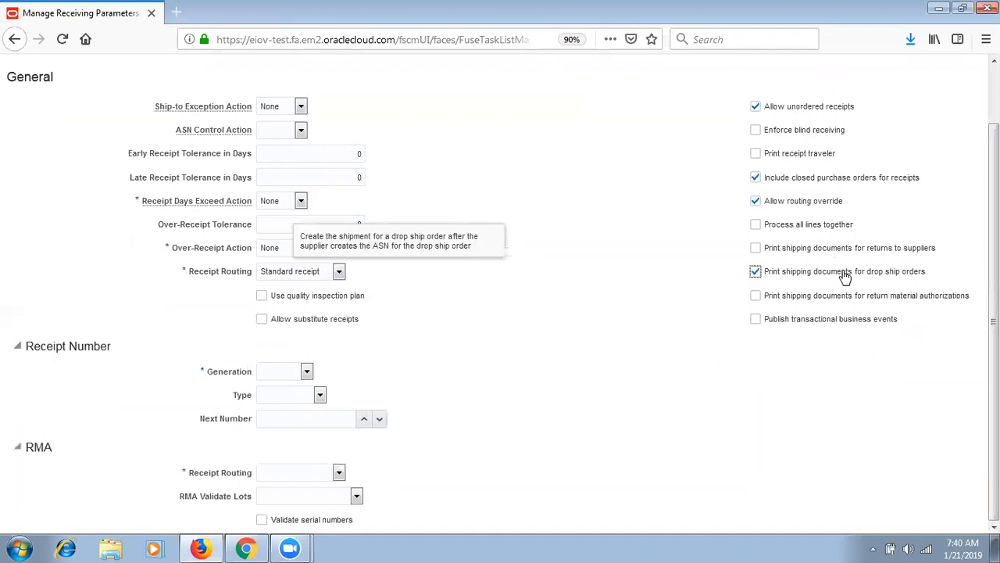
- Set receipt numbering to Automatic, Numeric, with next number 1000
left_click(268, 375)
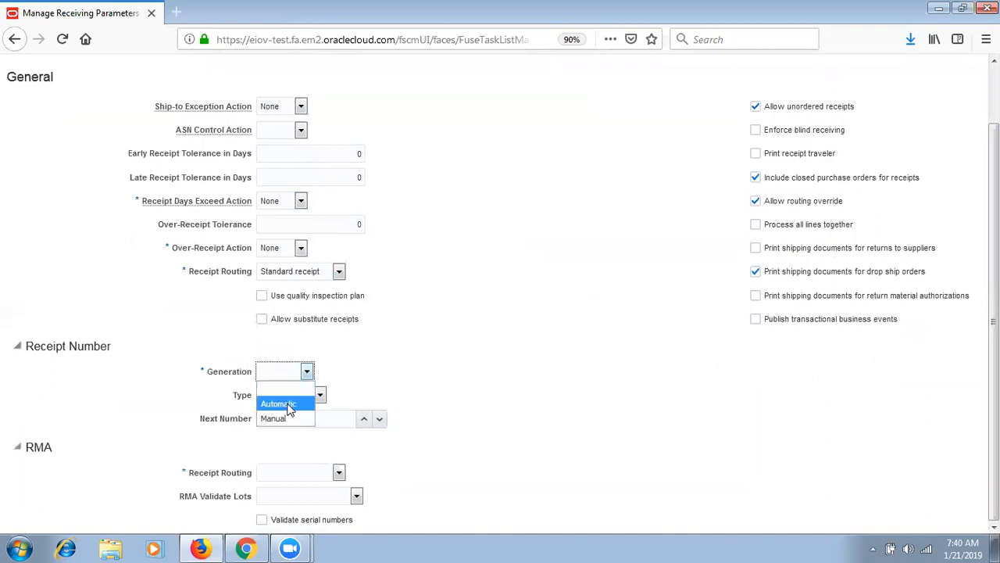
left_click(287, 405)
left_click(300, 397)
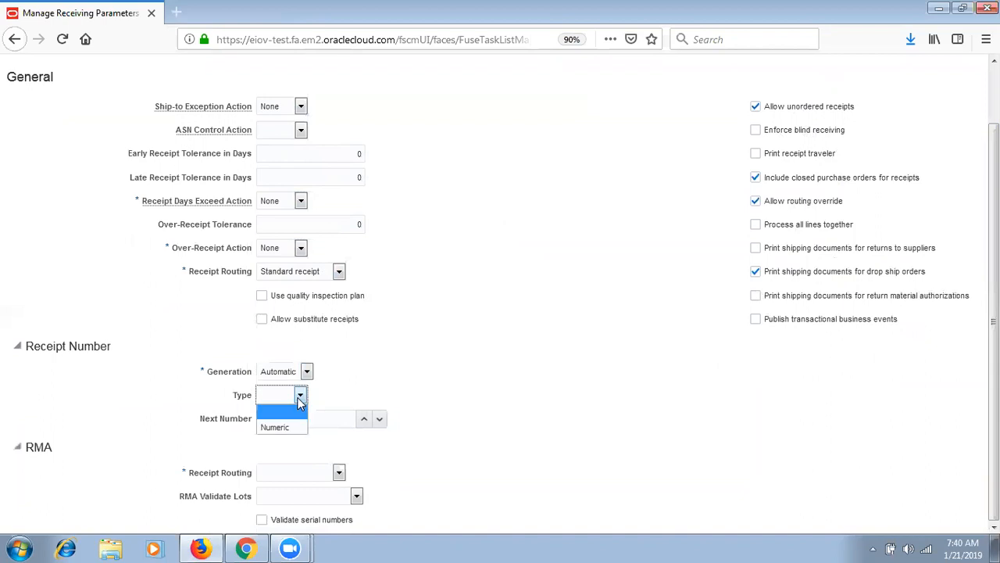
left_click(300, 429)
left_click(315, 419)
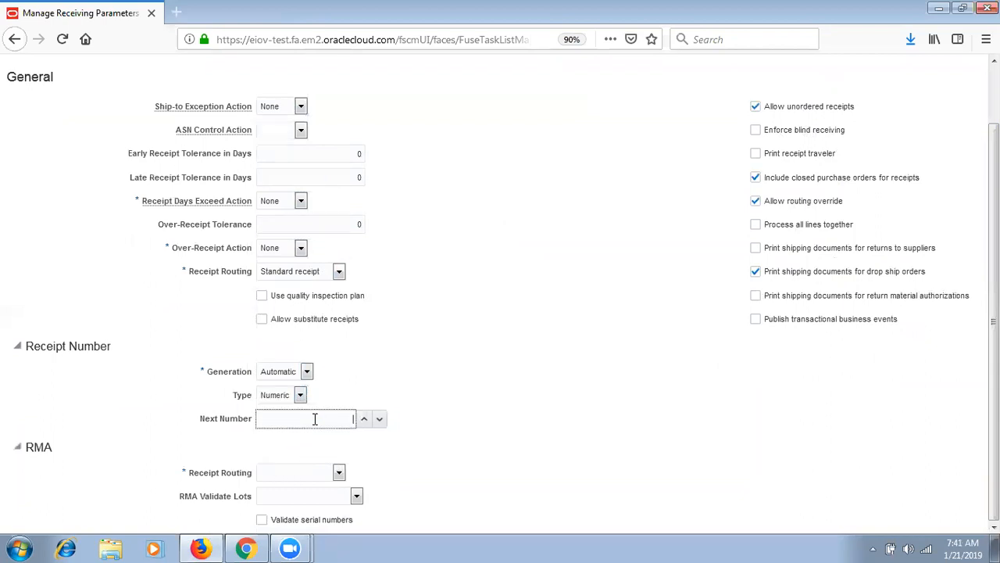
key("Tab")
- Set RMA Receipt Routing to Standard receipt, leave RMA Validate Lots blank, and save and close
left_click(300, 469)
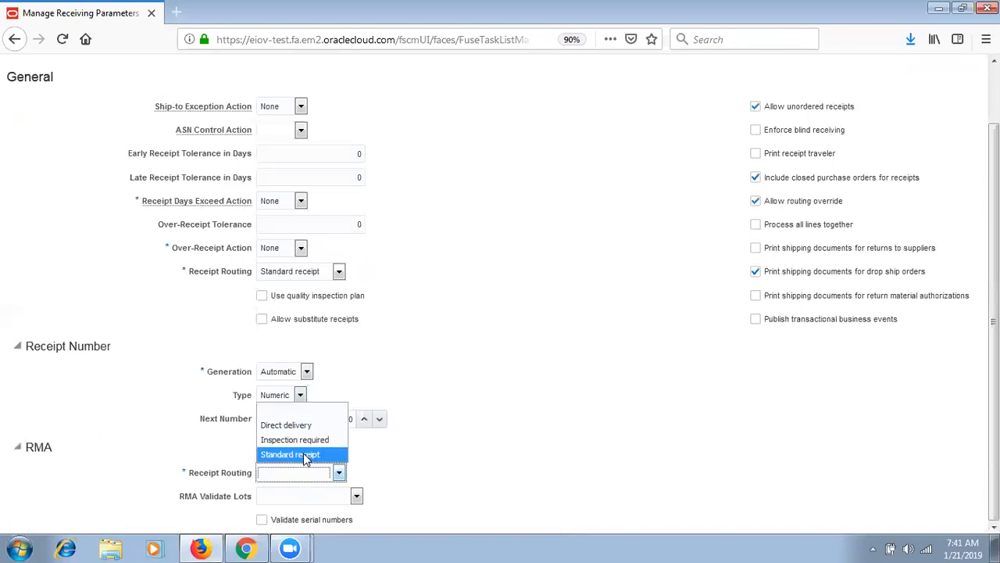
left_click(303, 453)
left_click(305, 475)
left_click(313, 503)
left_click(318, 500)
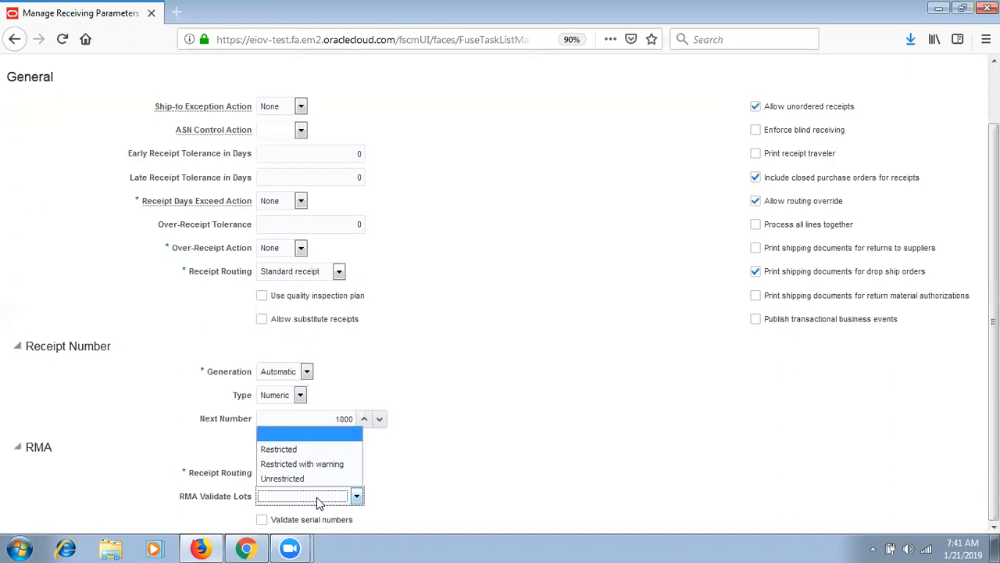
left_click(333, 431)
scroll(992, 276, "up", 2)
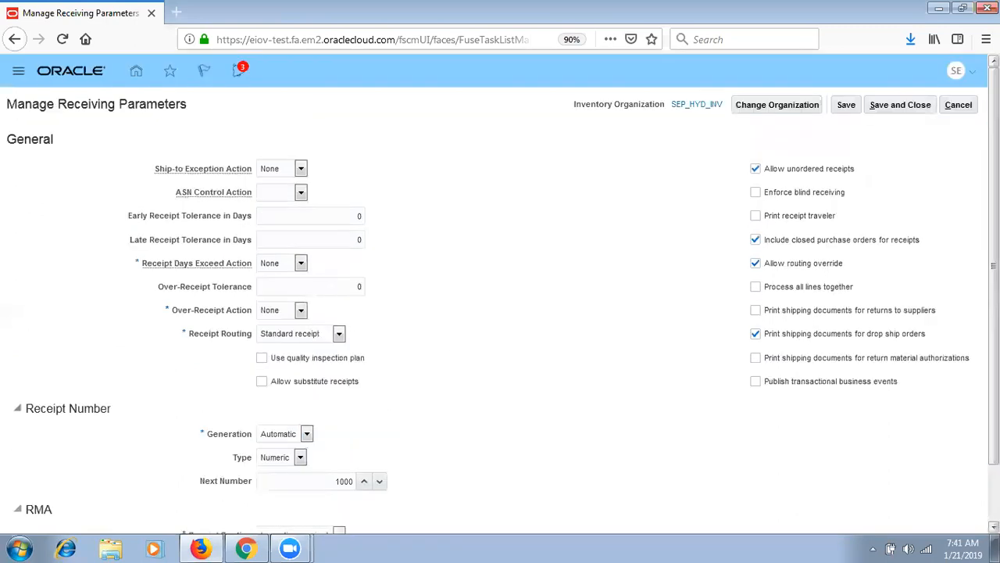
left_click(846, 105)
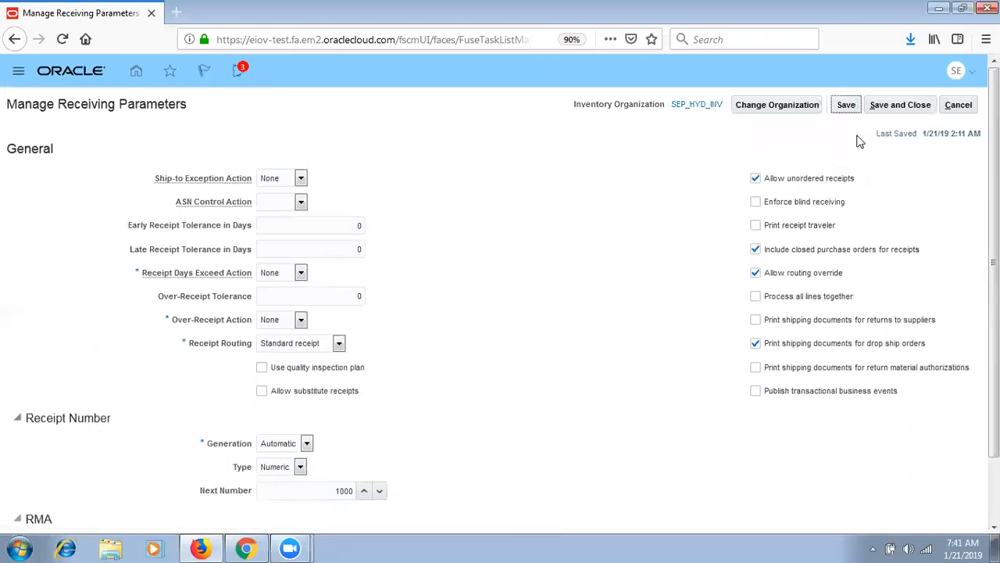
left_click(913, 100)
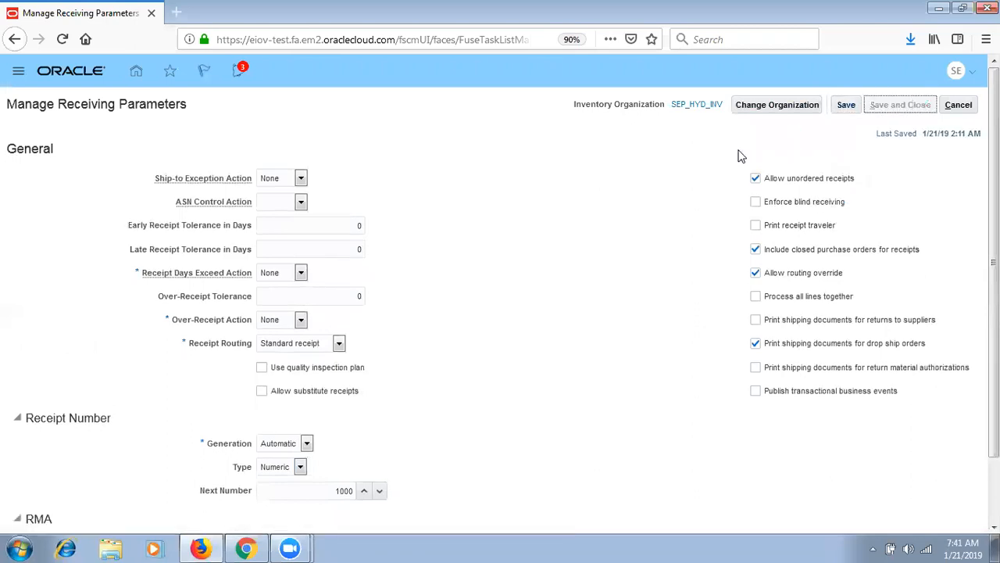
- Approve SEPP_2000 from the pending notifications, then go to the Purchase Orders work area
left_click(18, 71)
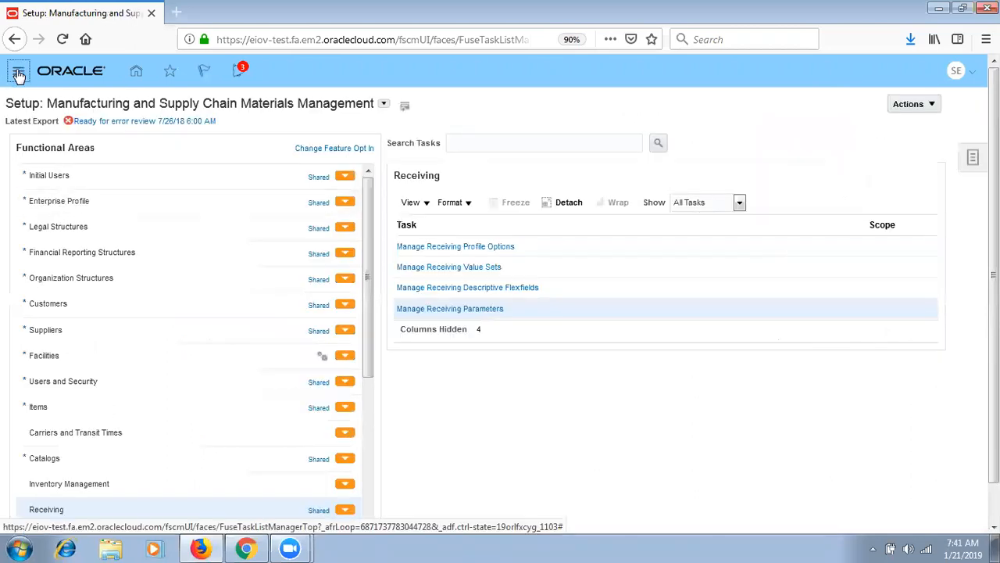
left_click(240, 71)
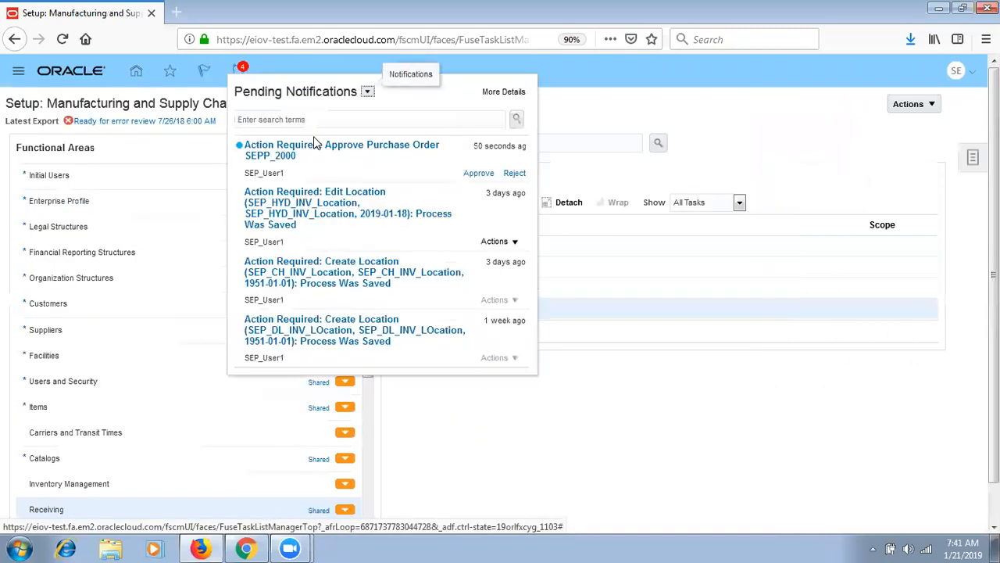
left_click(476, 172)
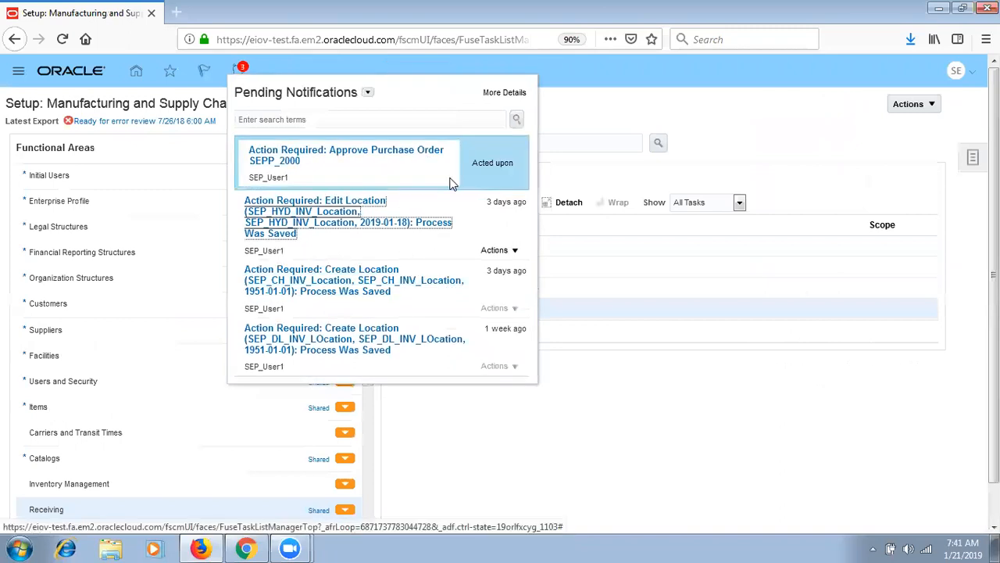
left_click(17, 72)
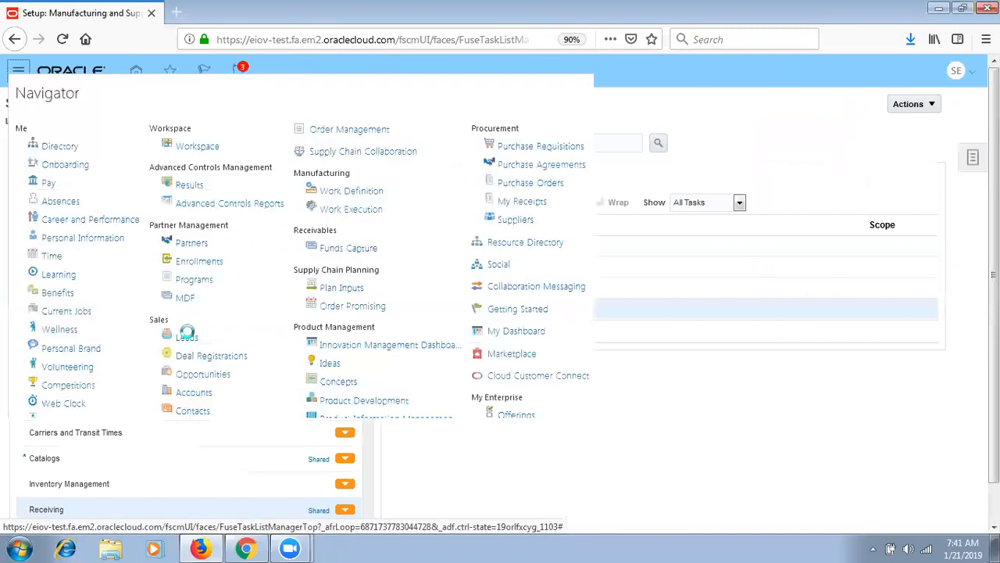
left_click(537, 187)
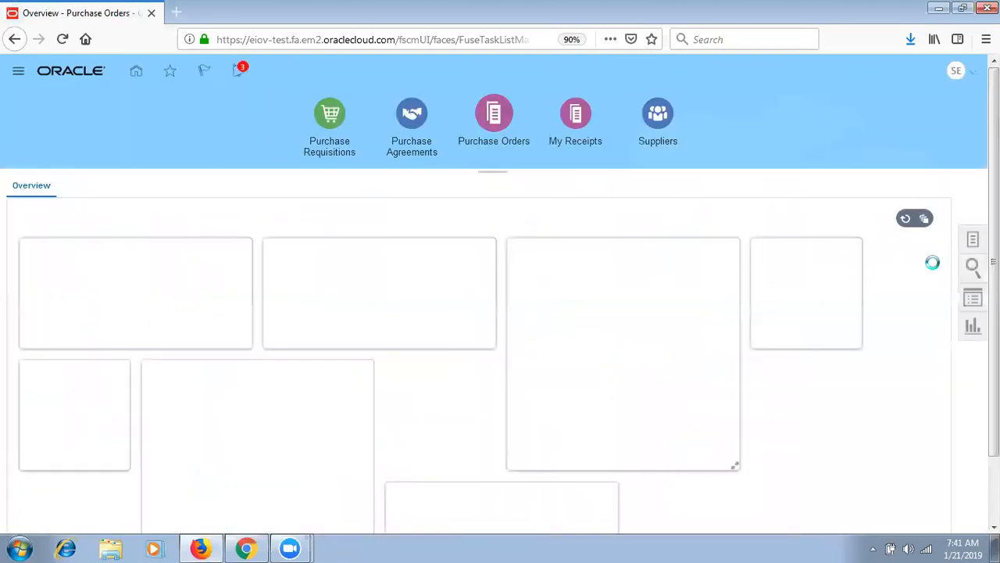
- Review purchase order SEPP_2000, close it, and navigate to Inventory Management
scroll(500, 352, "down", 2)
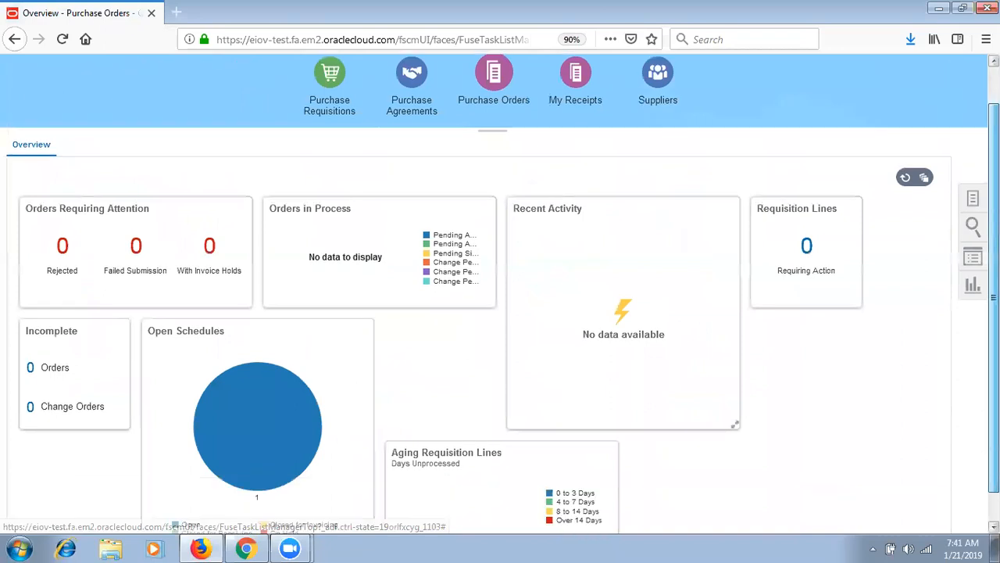
mouse_move(274, 423)
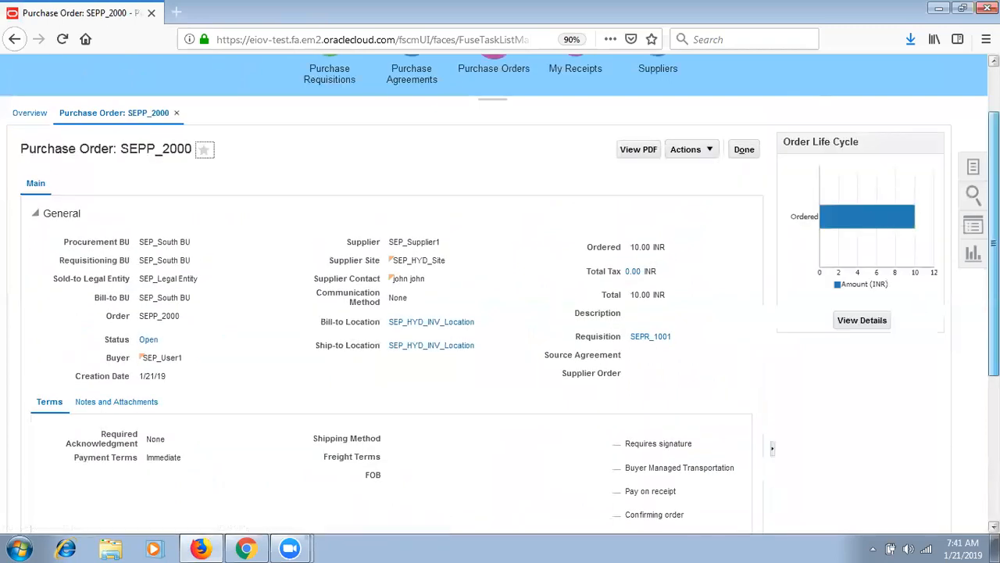
scroll(500, 312, "down", 3)
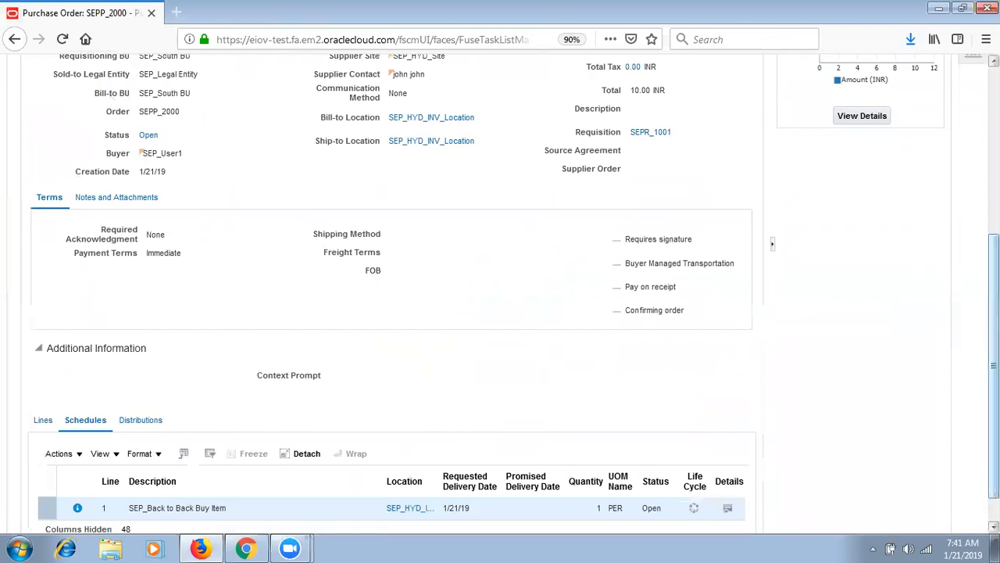
scroll(754, 200, "up", 4)
left_click(744, 222)
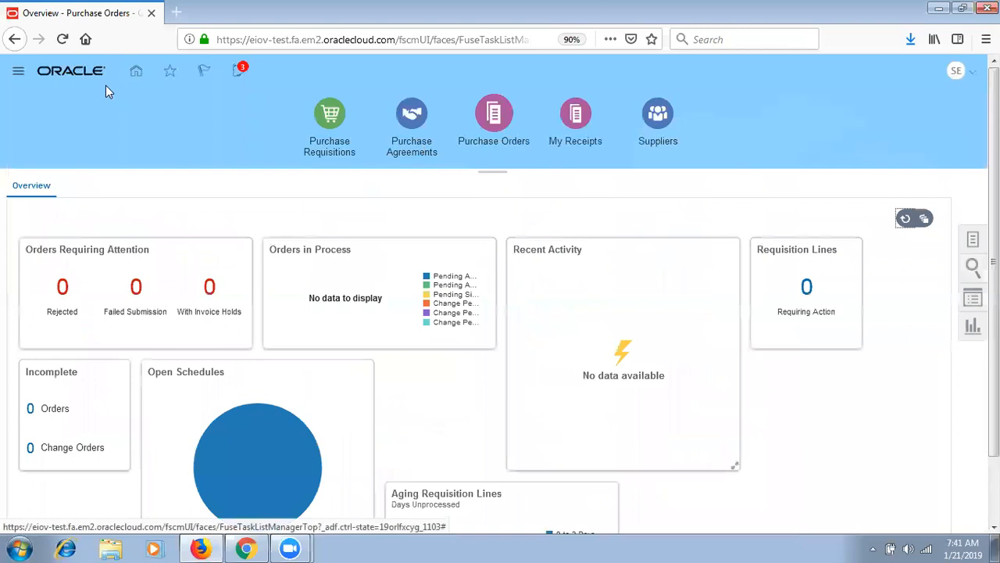
left_click(16, 71)
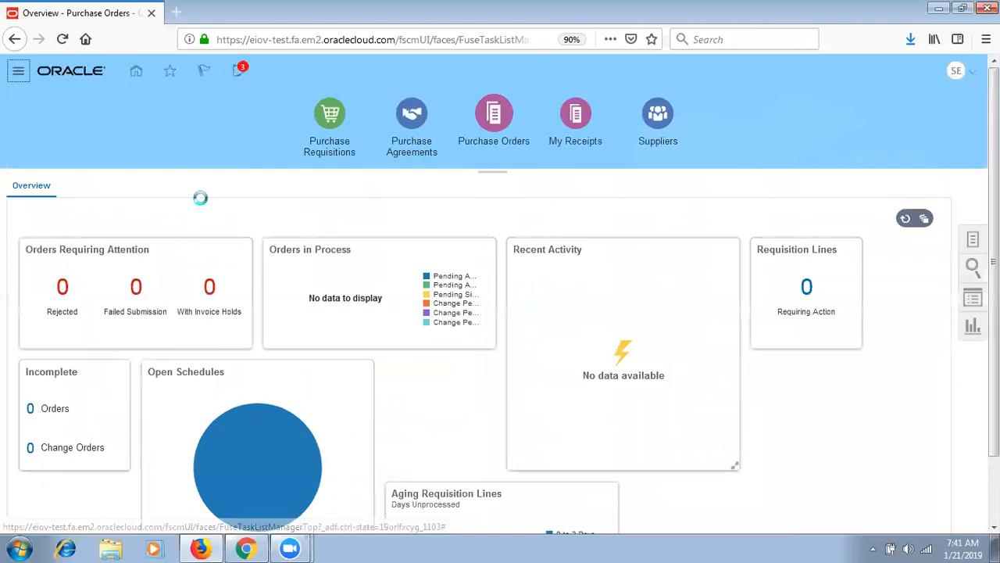
scroll(676, 462, "down", 5)
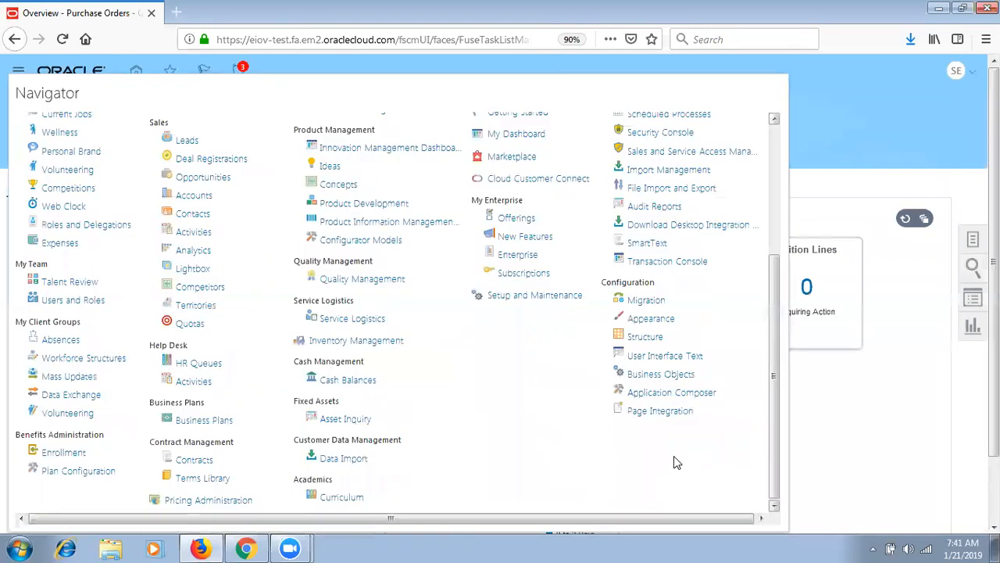
left_click(344, 341)
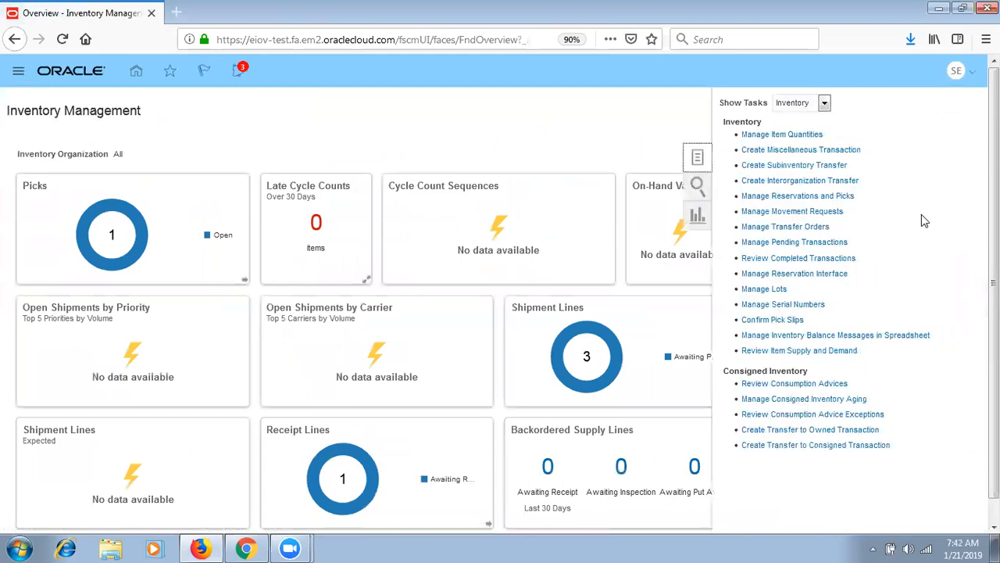
- Switch the task list to Receipts and open Receive Expected Shipments
left_click(825, 102)
left_click(791, 179)
left_click(795, 135)
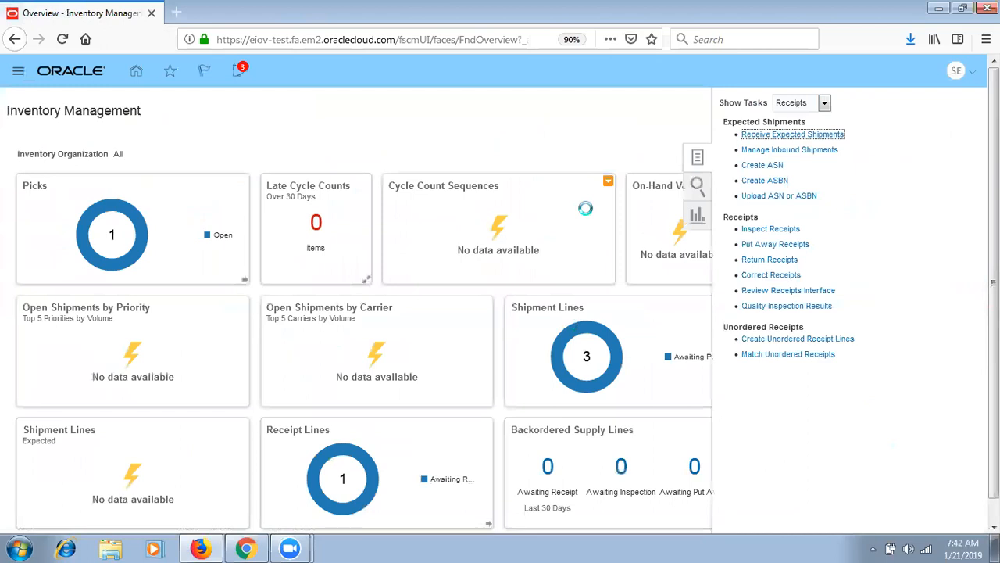
mouse_move(336, 454)
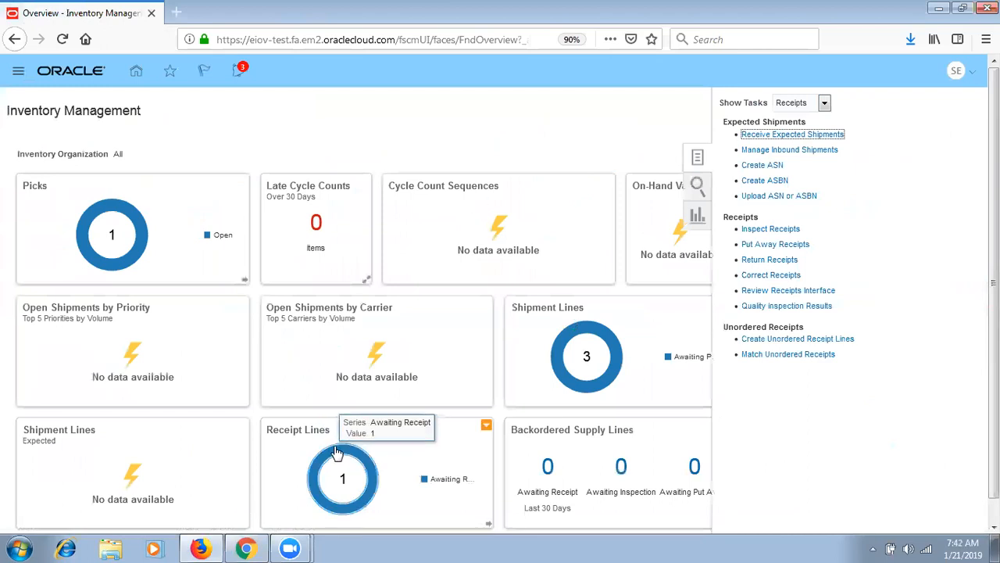
left_click(380, 205)
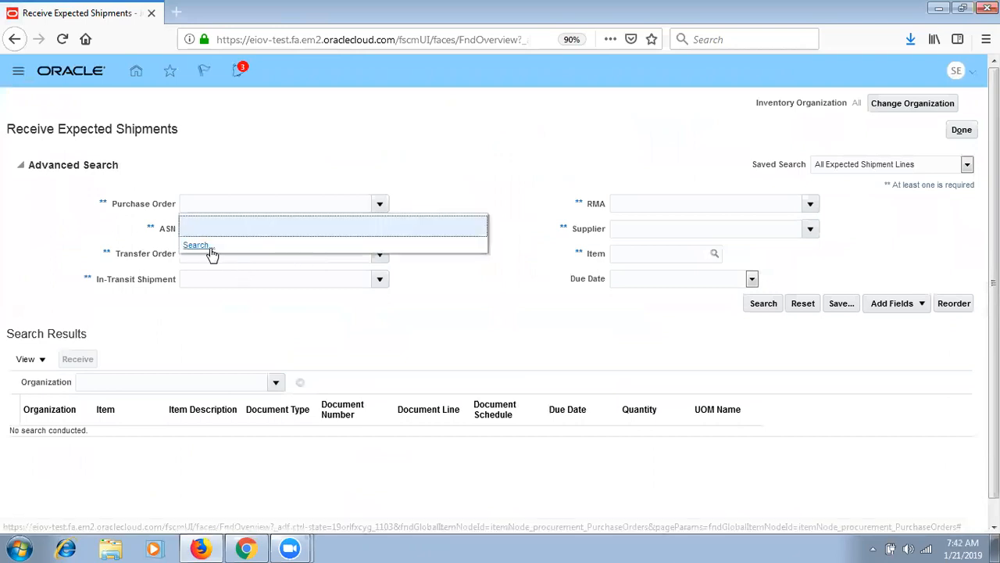
- Find purchase order SEPP_2000 using search term 'SEP%' and receive its shipment line
left_click(204, 246)
left_click(404, 276)
type("SEP%")
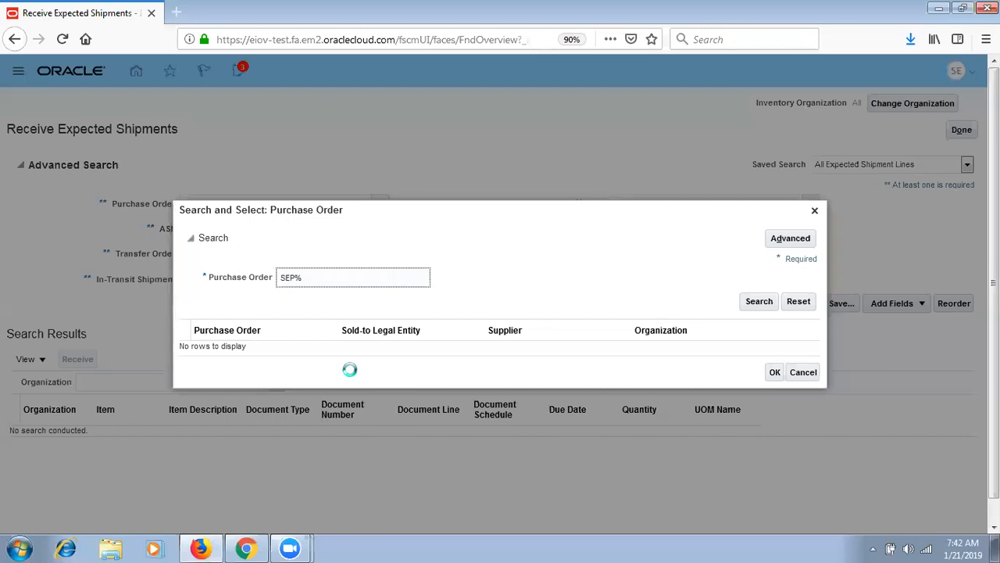
left_click(434, 346)
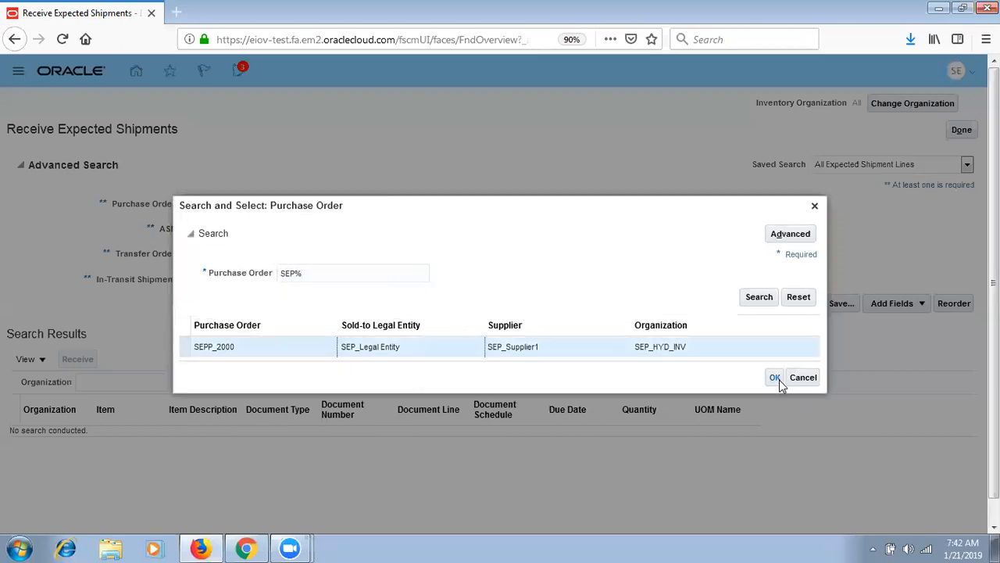
left_click(776, 379)
left_click(762, 306)
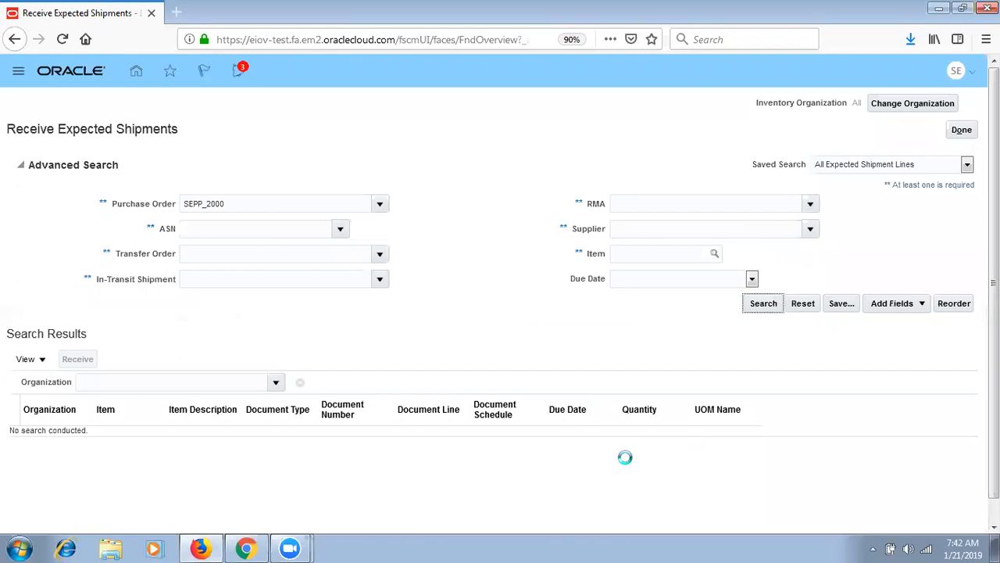
left_click(139, 303)
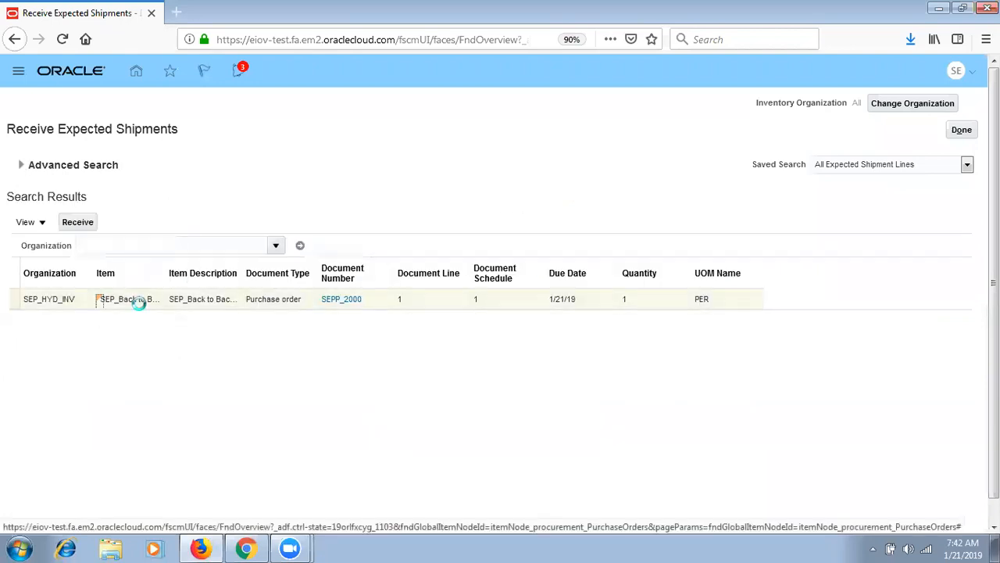
left_click(78, 222)
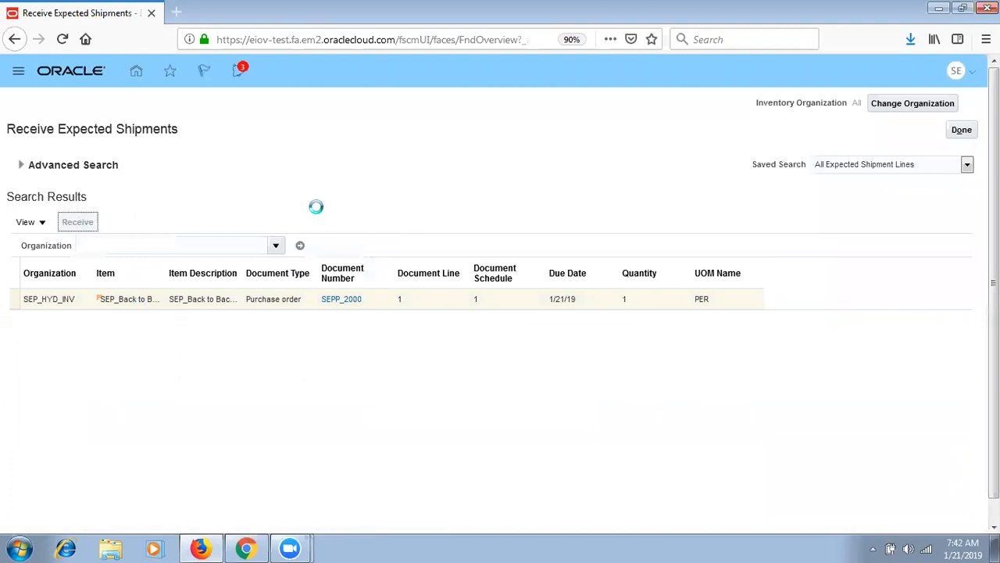
left_click(265, 235)
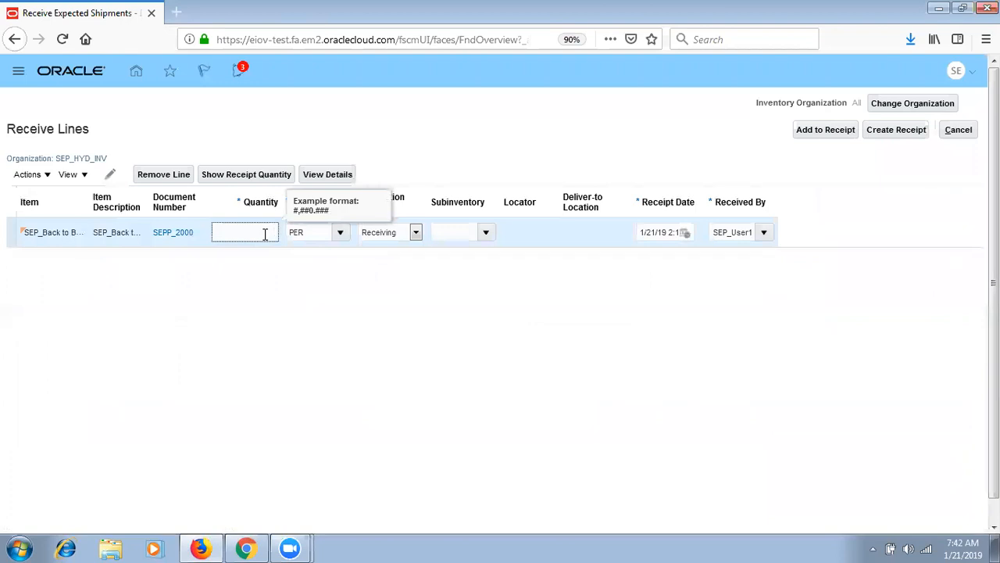
- Enter quantity 1 on the SEPP_2000 receive line and create the receipt
left_click(263, 180)
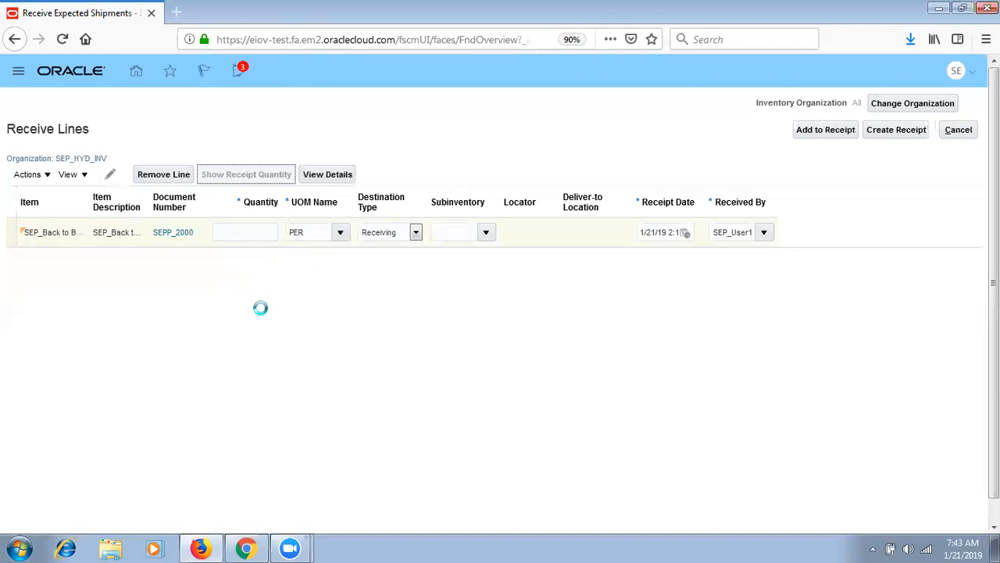
left_click(266, 230)
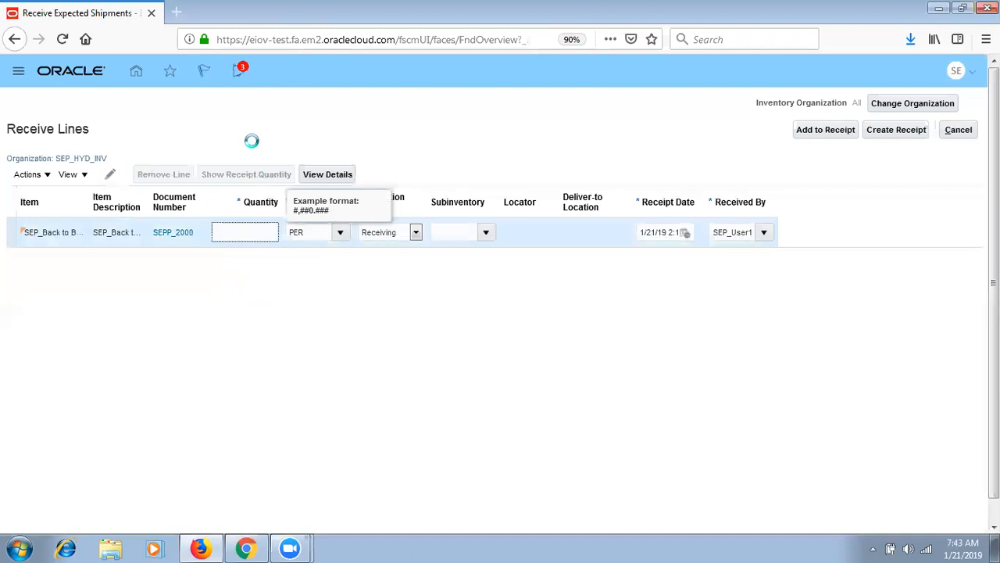
type("1")
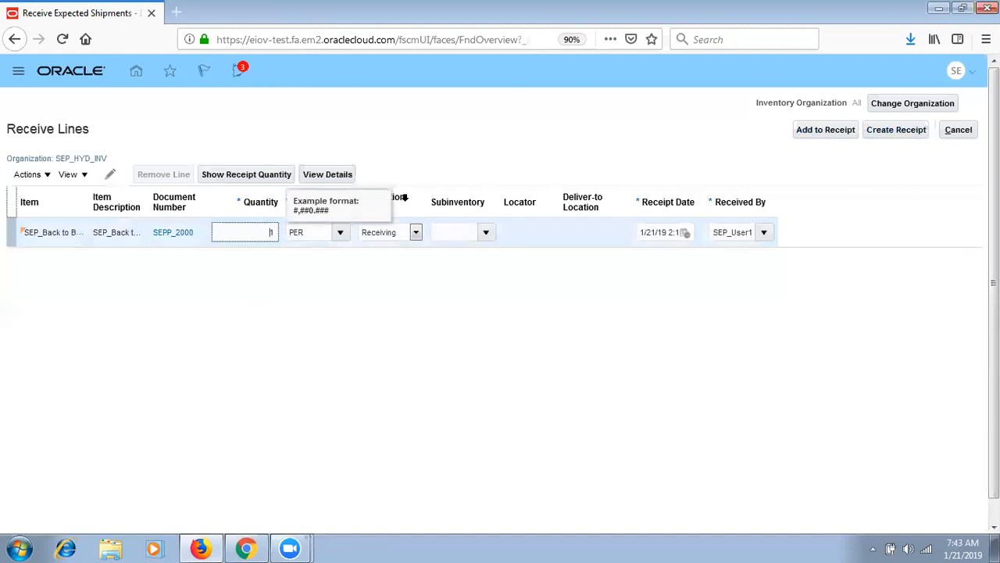
left_click(404, 197)
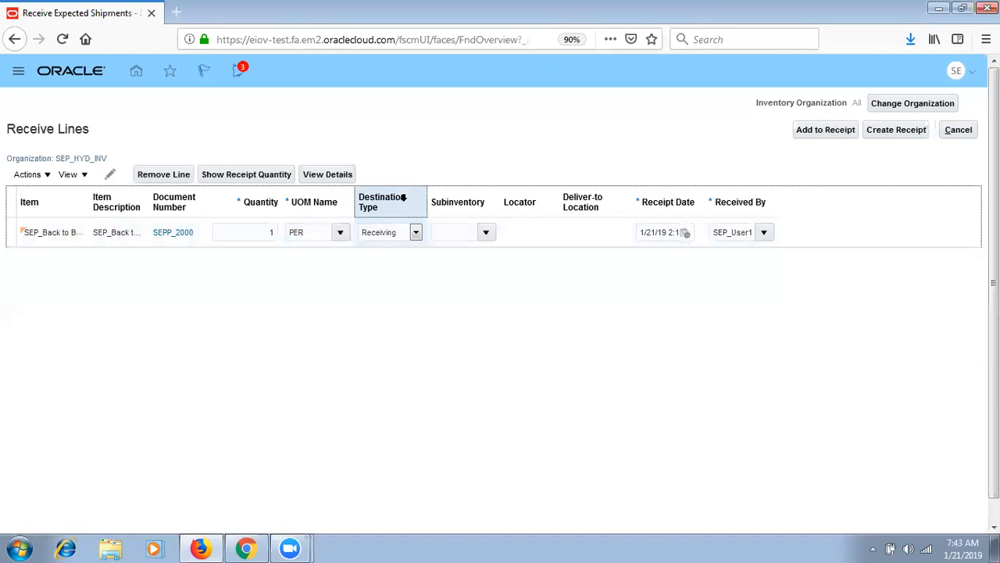
left_click(897, 136)
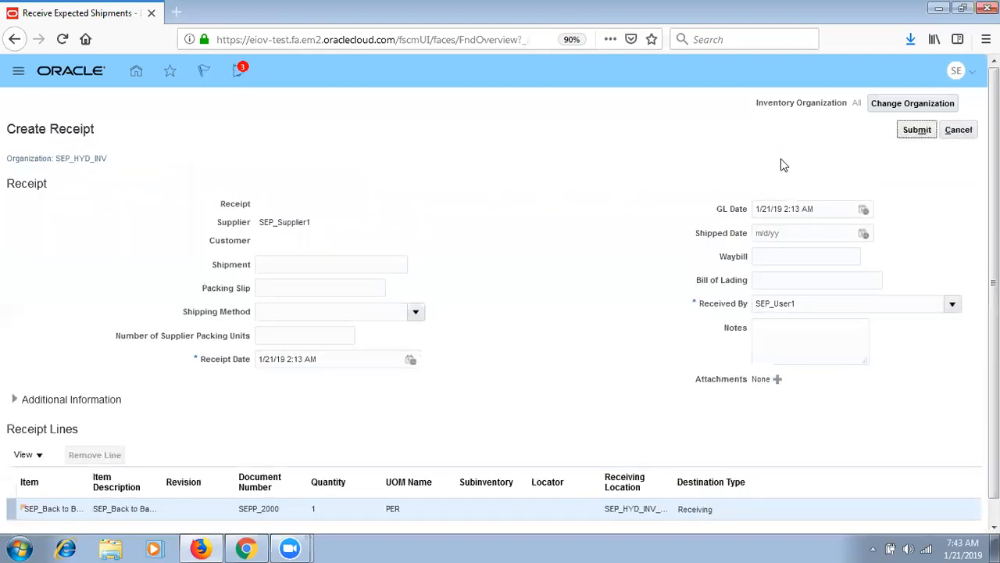
- Submit the new receipt for SEPP_2000 and acknowledge that receipt 1001 was created
left_click_drag(994, 227, 993, 250)
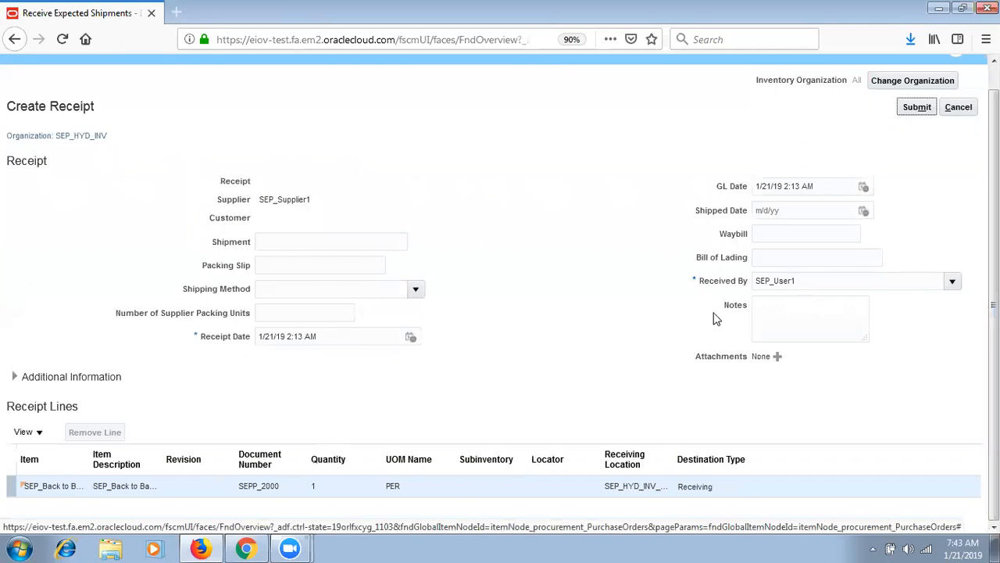
left_click(929, 107)
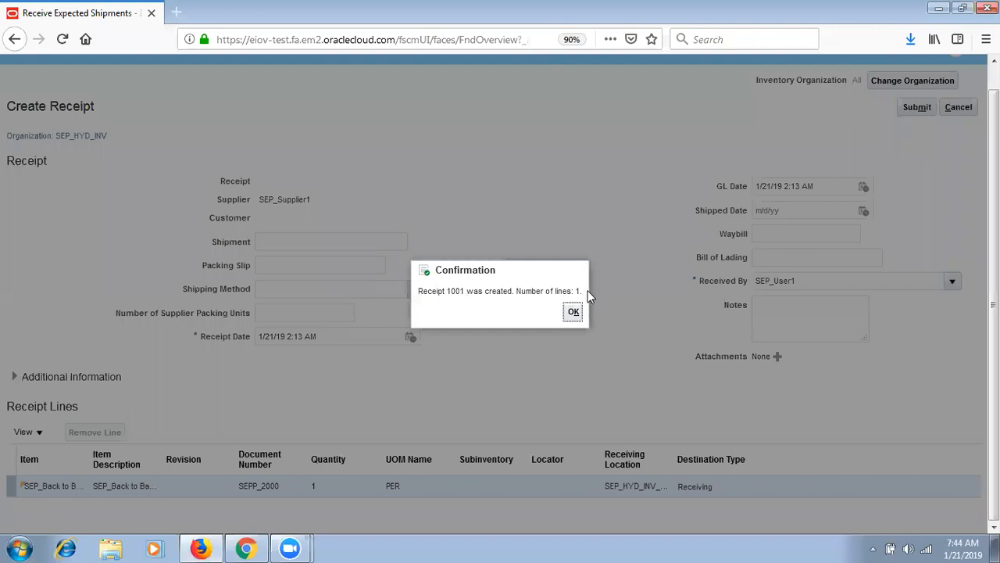
left_click(574, 312)
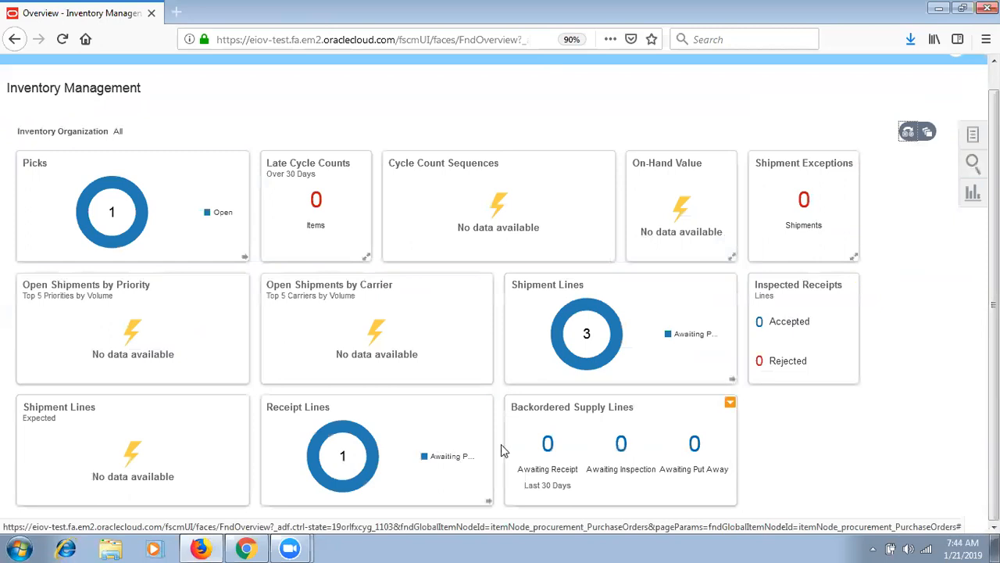
- Check the receipt line awaiting put away, then browse the inventory task list
mouse_move(365, 476)
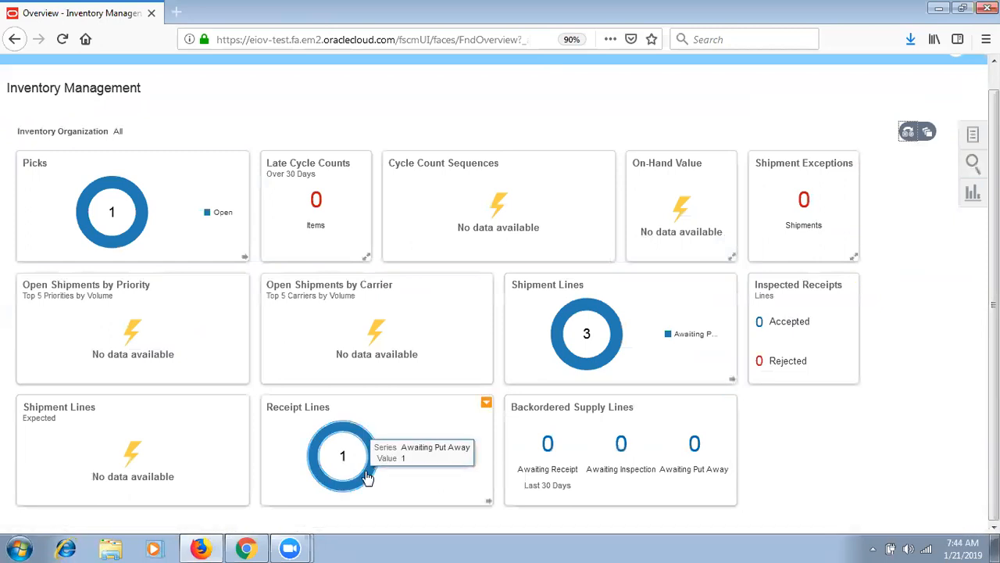
left_click(422, 422)
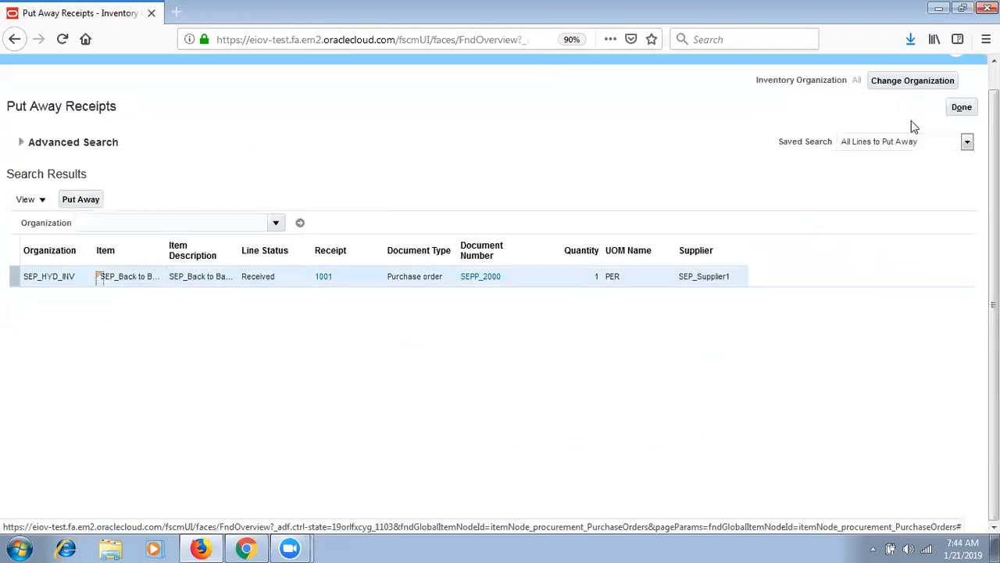
left_click(961, 108)
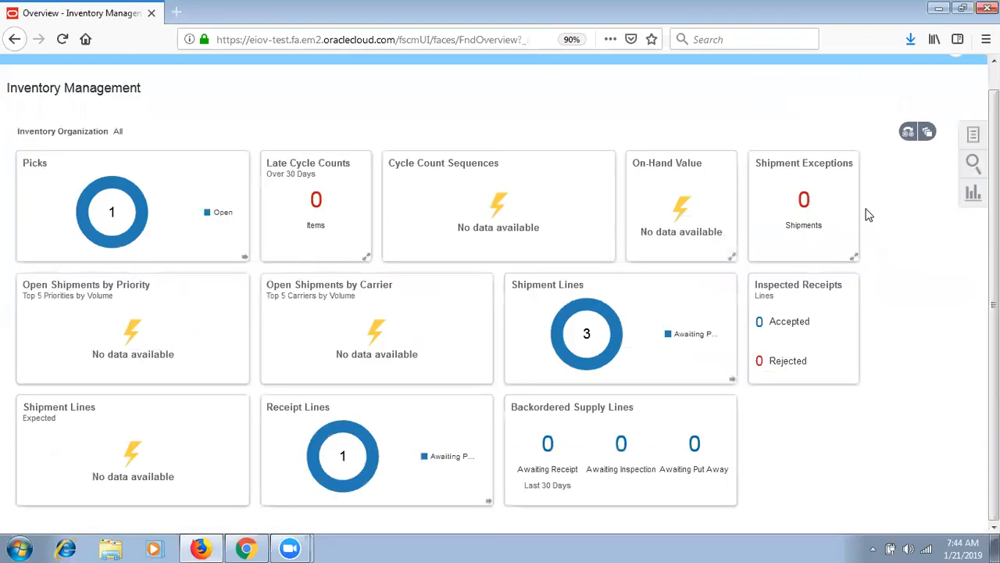
left_click(973, 134)
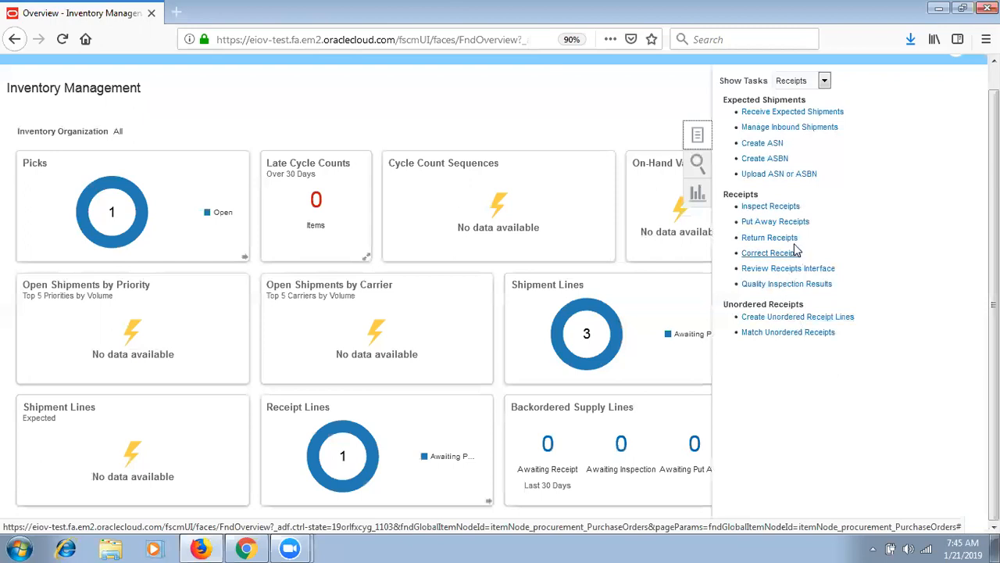
left_click(782, 222)
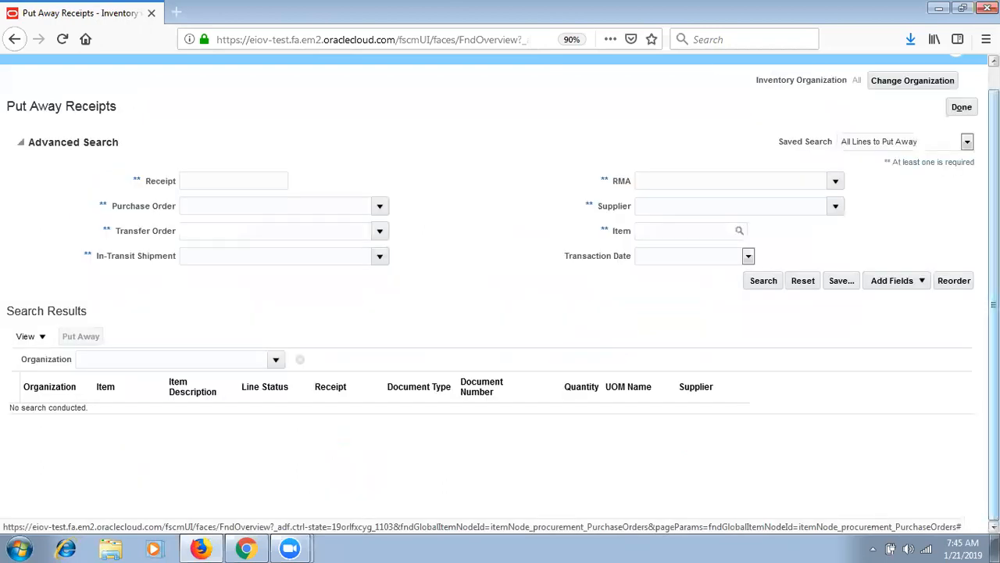
left_click(962, 107)
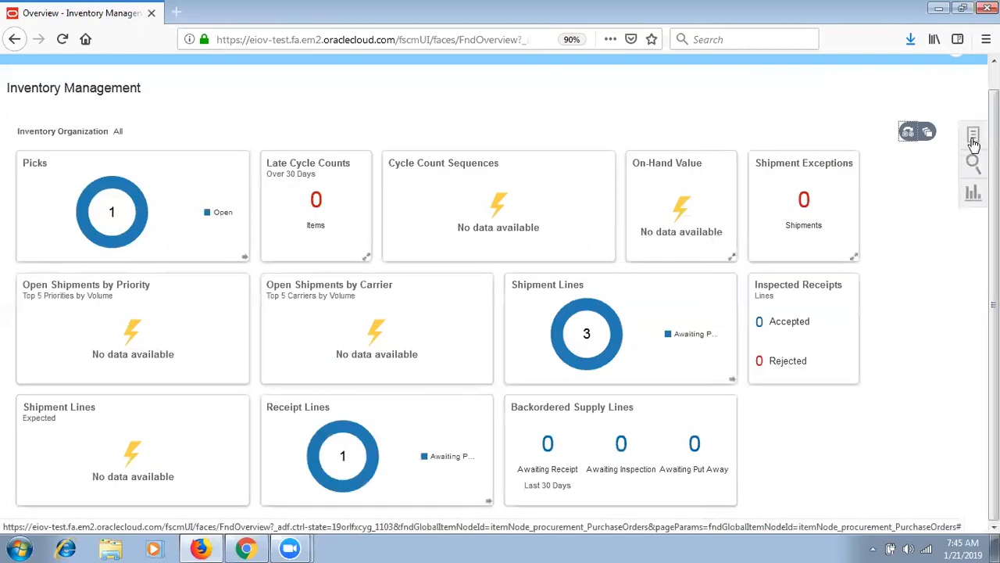
- Look through the Reports and Analytics panel, then open Put Away Receipts under Receipts
left_click(973, 193)
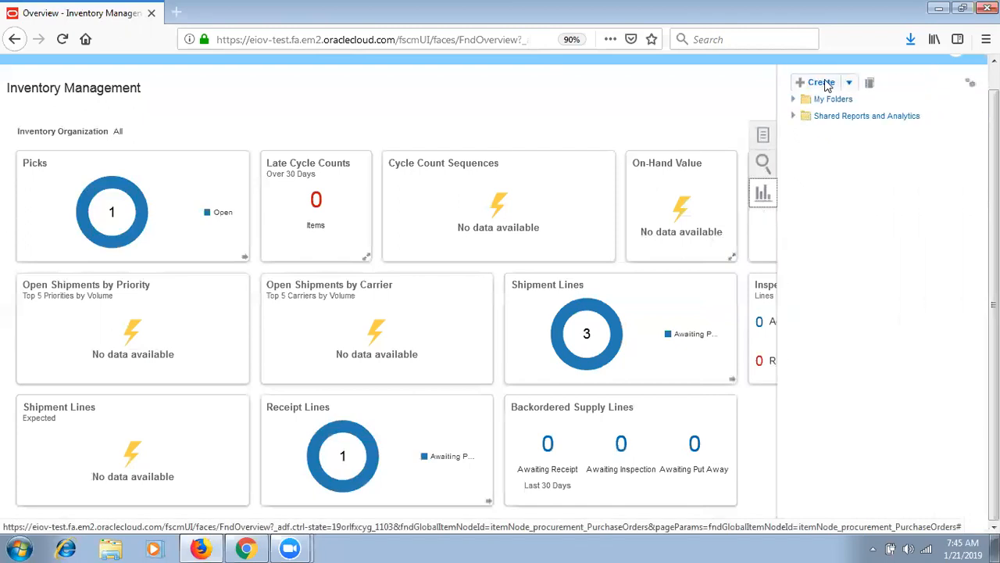
left_click(849, 83)
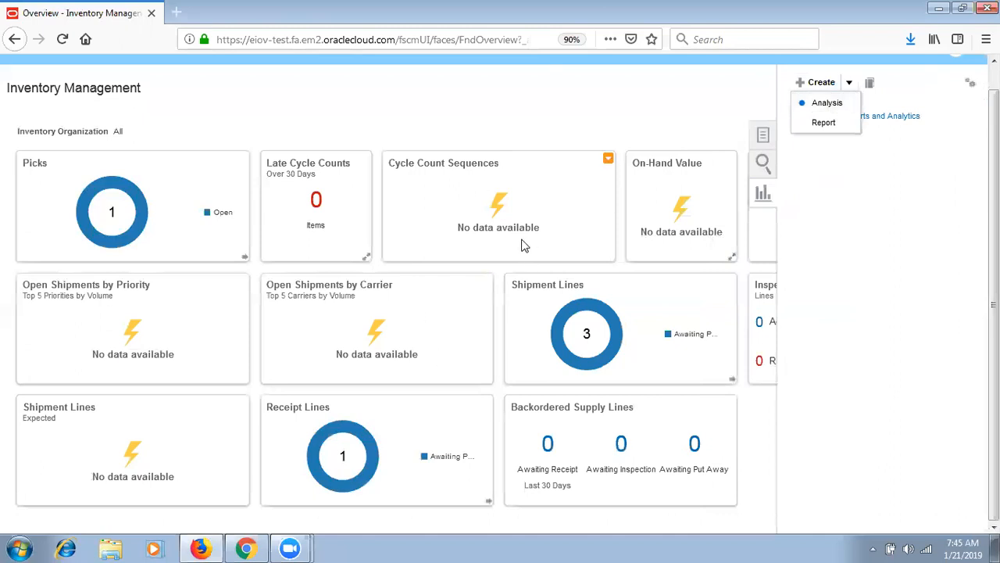
left_click(536, 96)
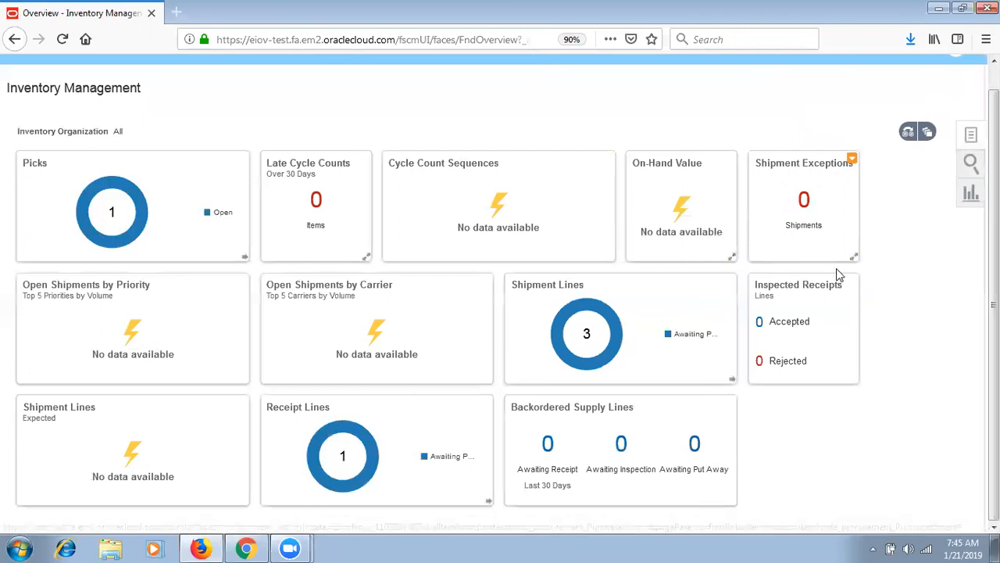
left_click(778, 223)
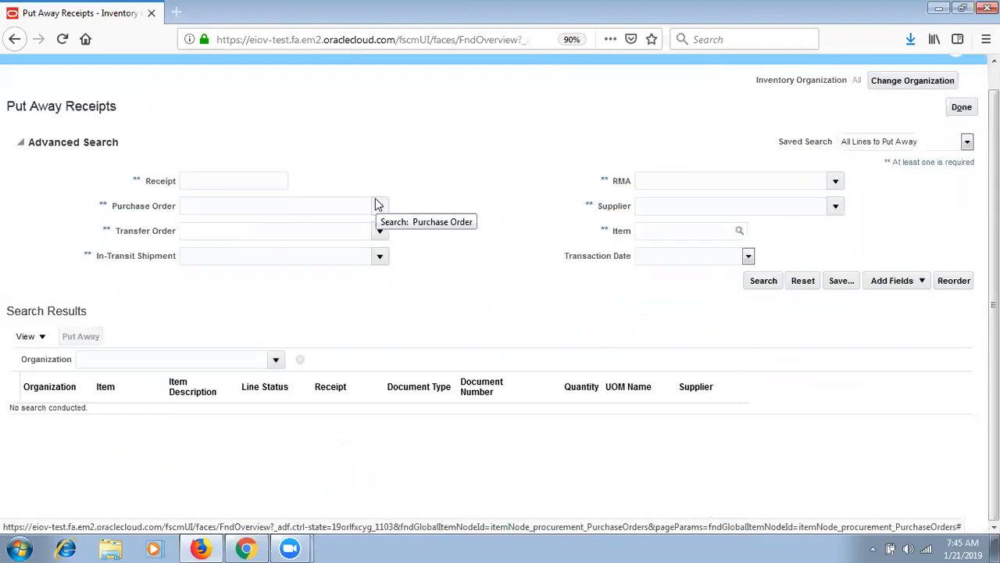
- Search for receipt 1001 and select its result line
left_click(220, 175)
type("1000")
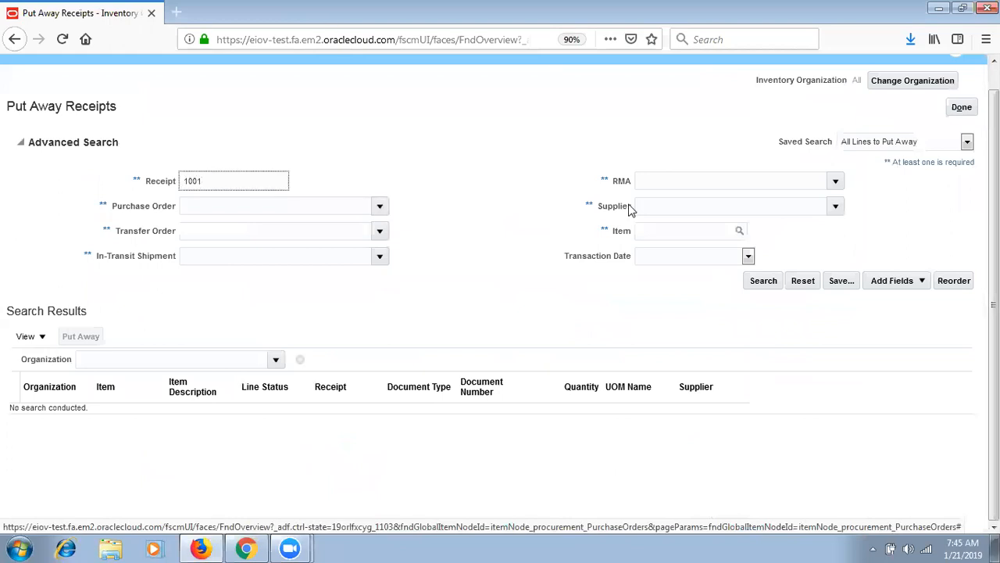
left_click(762, 282)
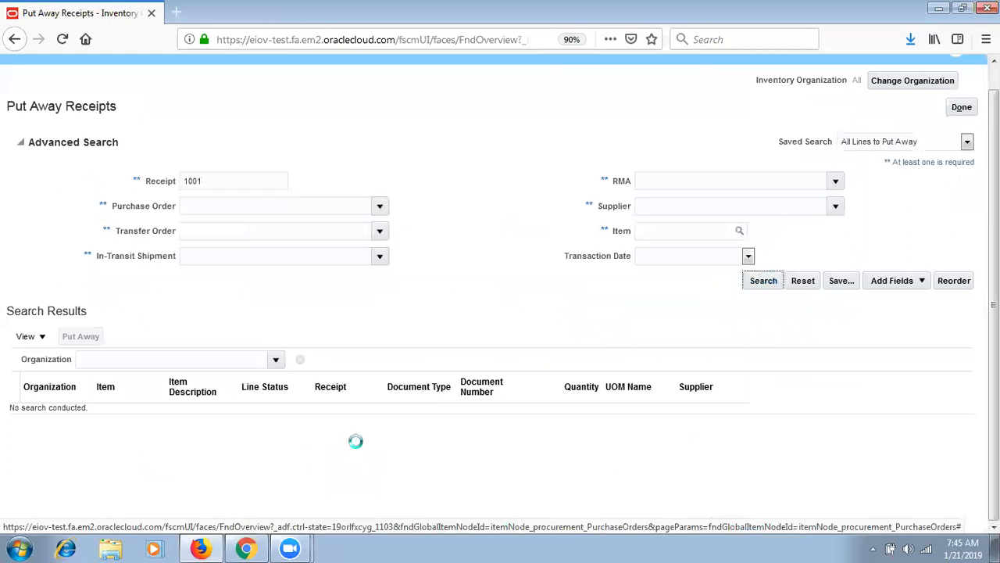
left_click(11, 273)
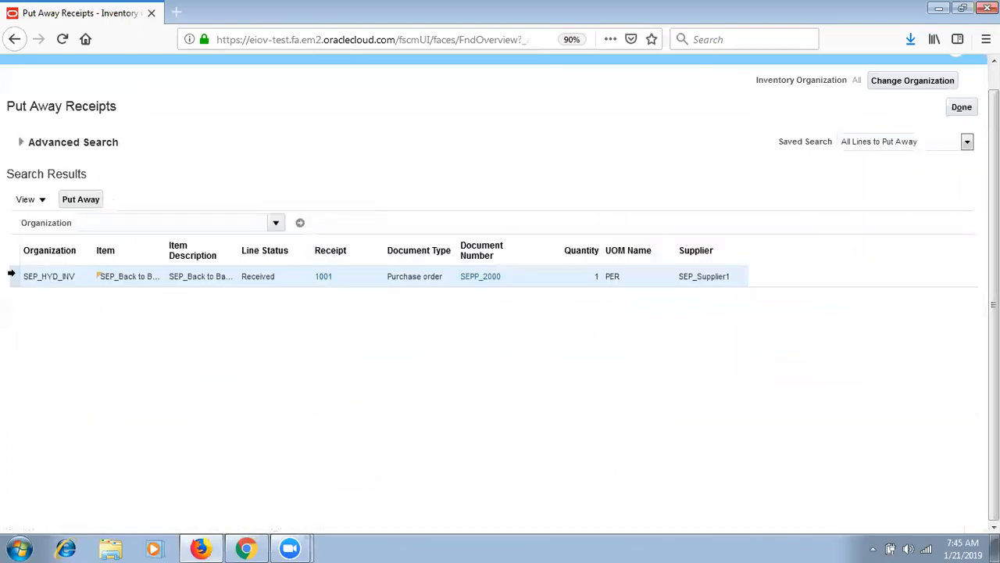
- Put the line away into subinventory SEPH_STORE, submit, and confirm the transaction
left_click(92, 199)
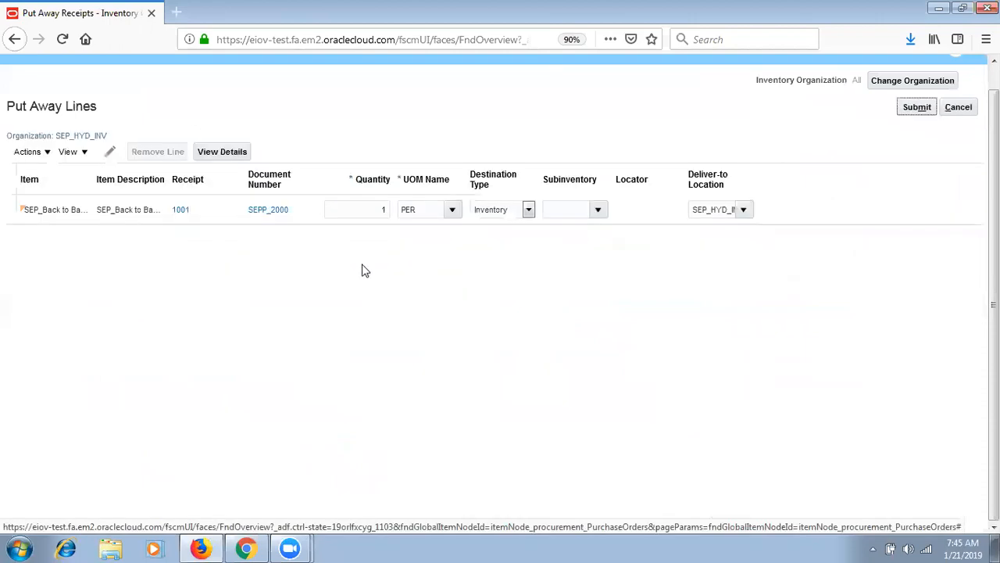
left_click(592, 210)
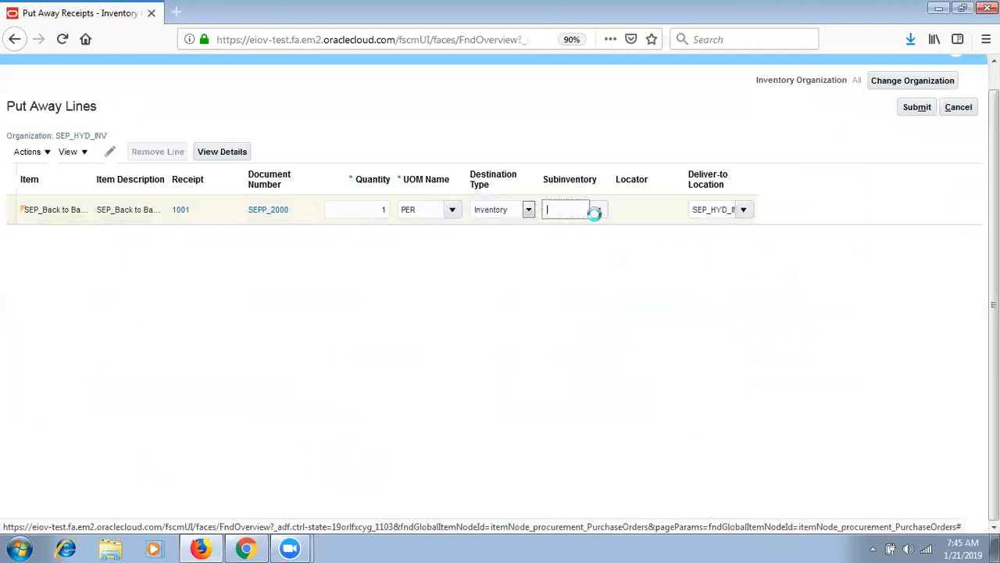
left_click(587, 290)
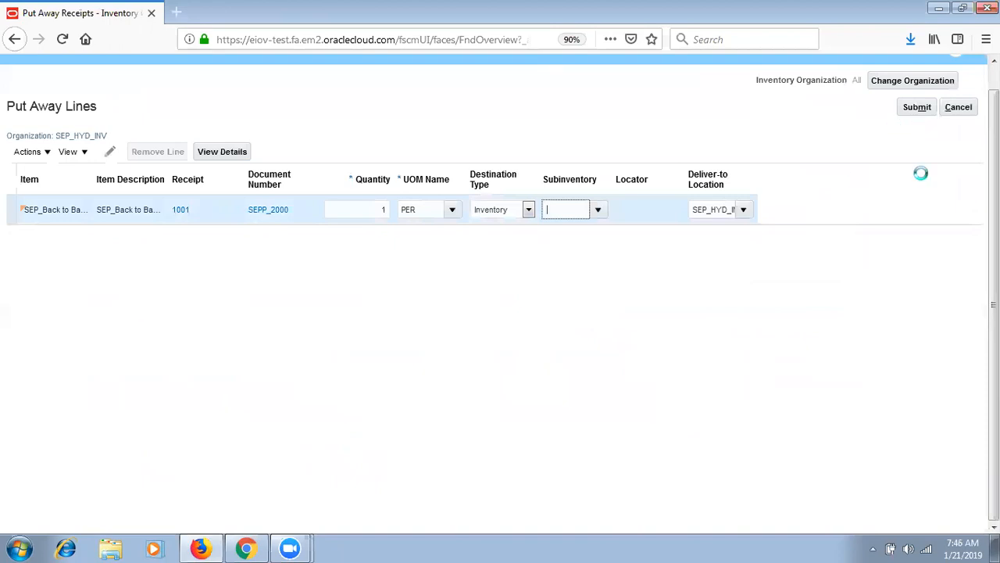
left_click(919, 107)
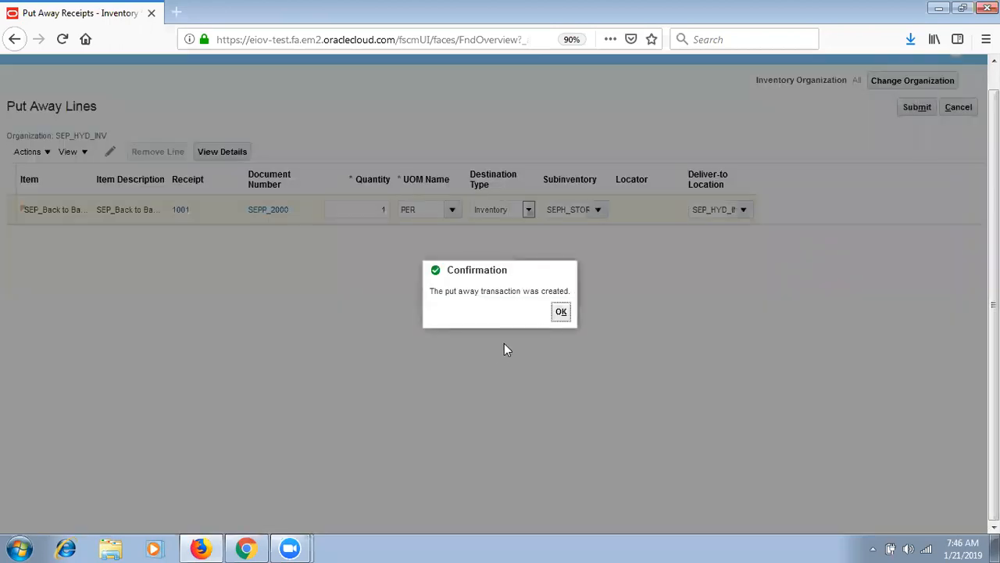
left_click(561, 313)
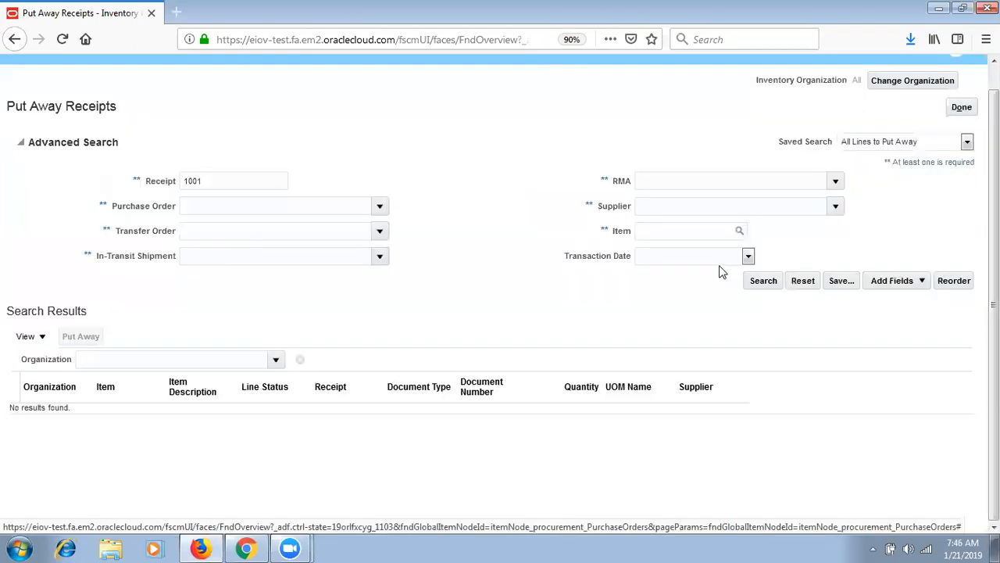
left_click(963, 107)
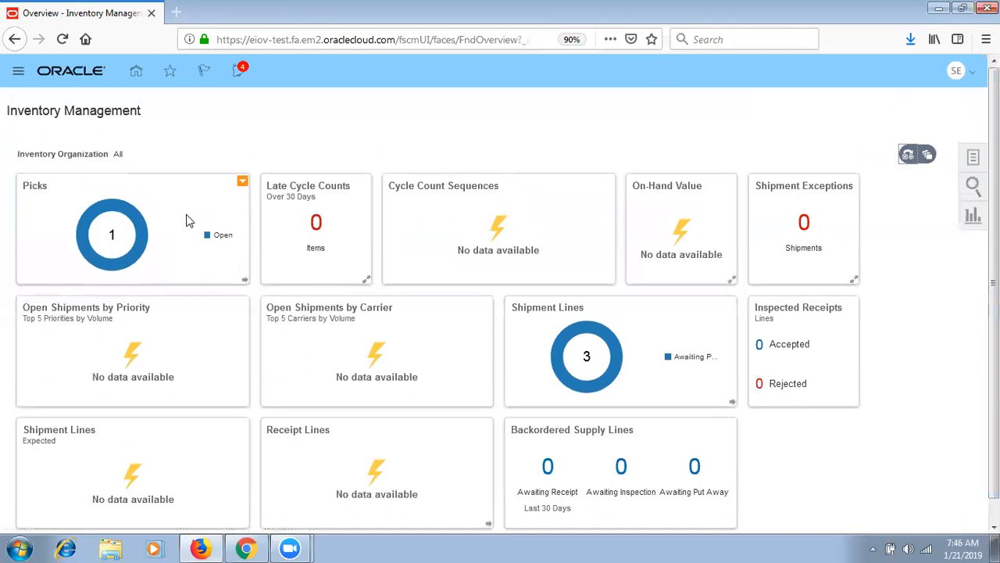
- Find order 101 in Order Management and switch it to the fulfillment view
mouse_move(611, 377)
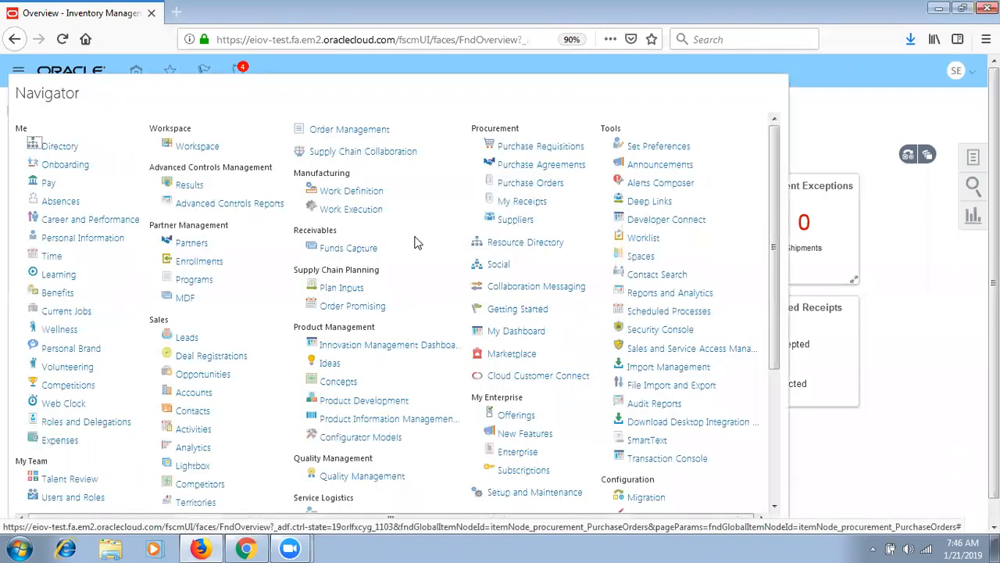
left_click(363, 130)
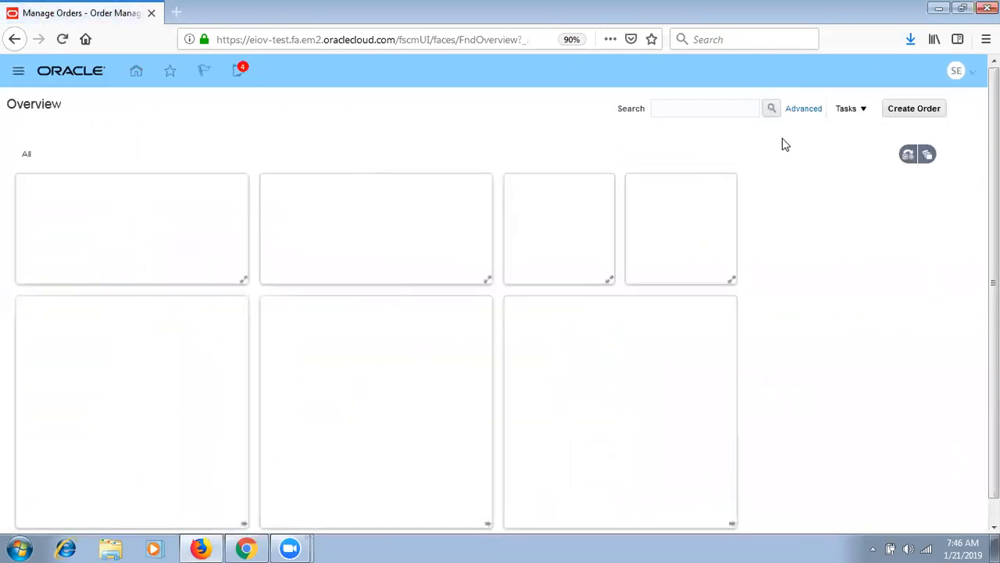
left_click(720, 106)
type("101")
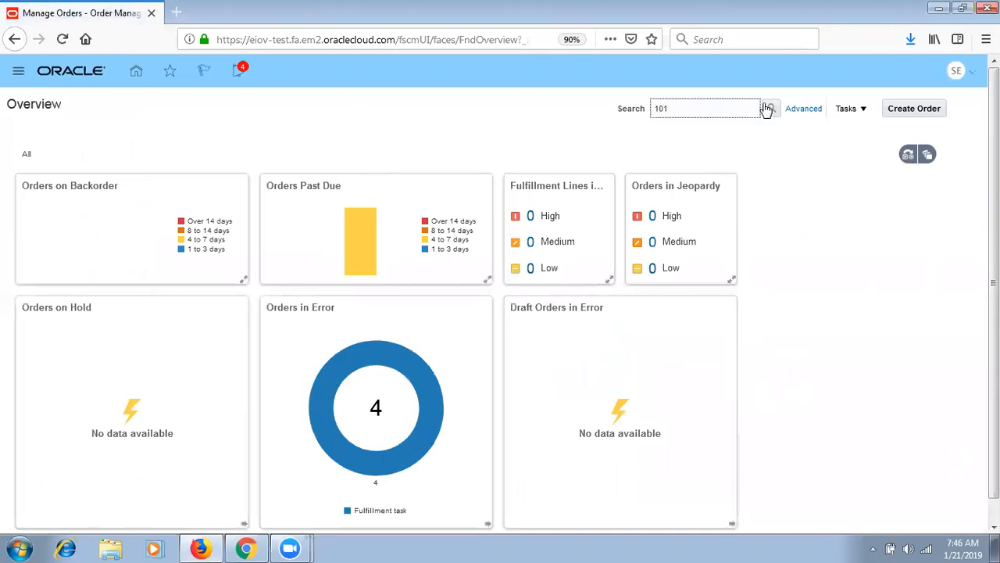
left_click(771, 108)
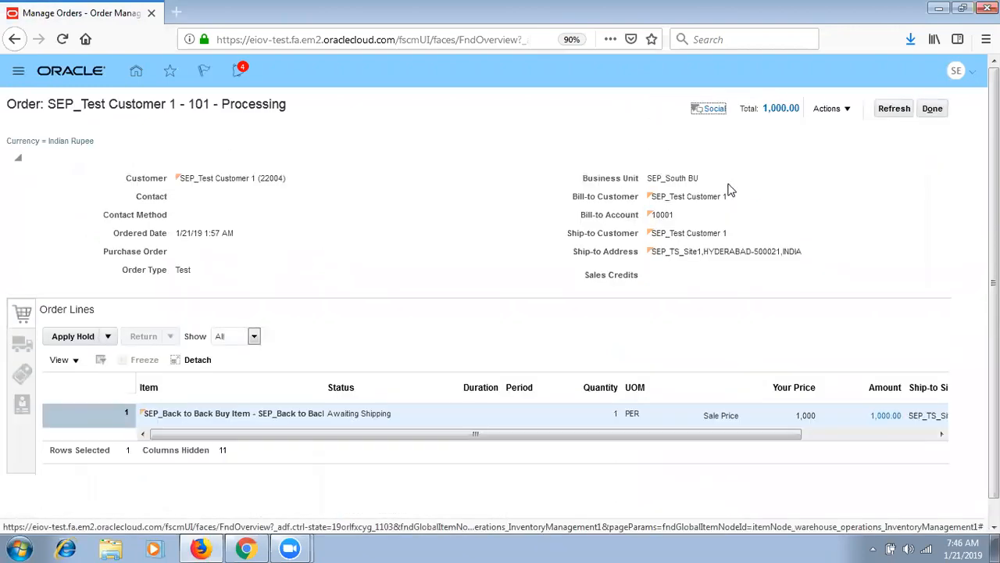
left_click(833, 110)
left_click(862, 252)
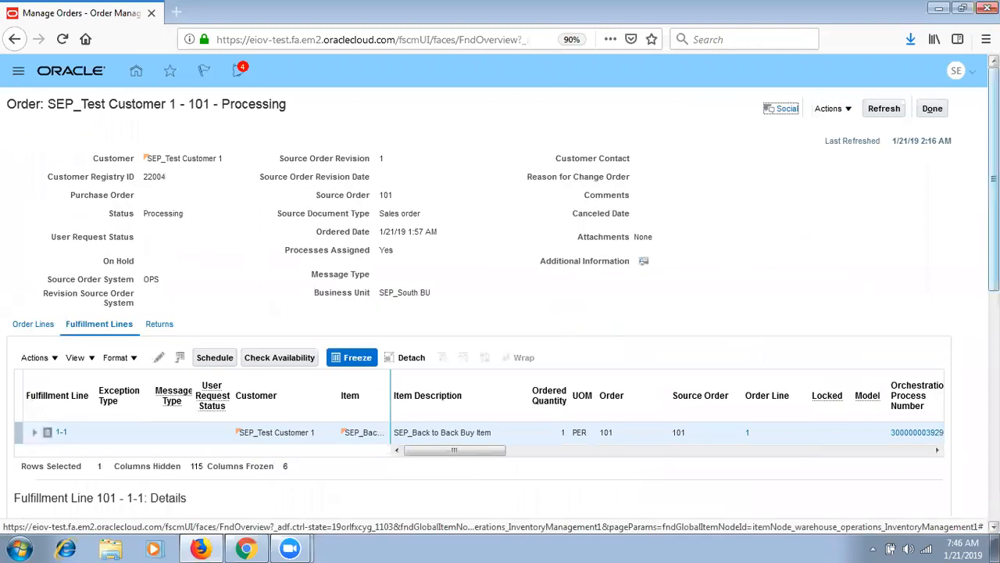
scroll(411, 456, "down", 6)
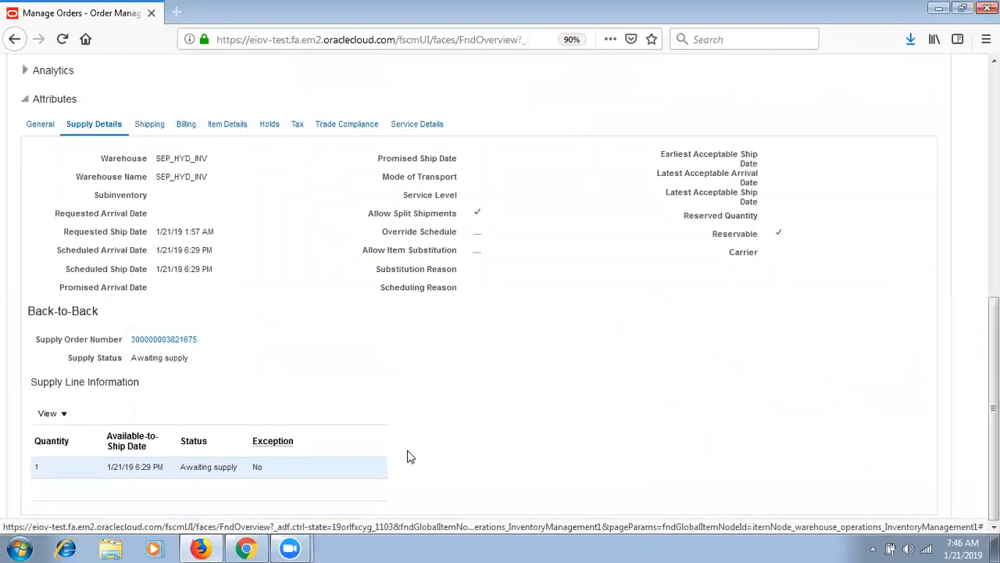
scroll(410, 456, "up", 4)
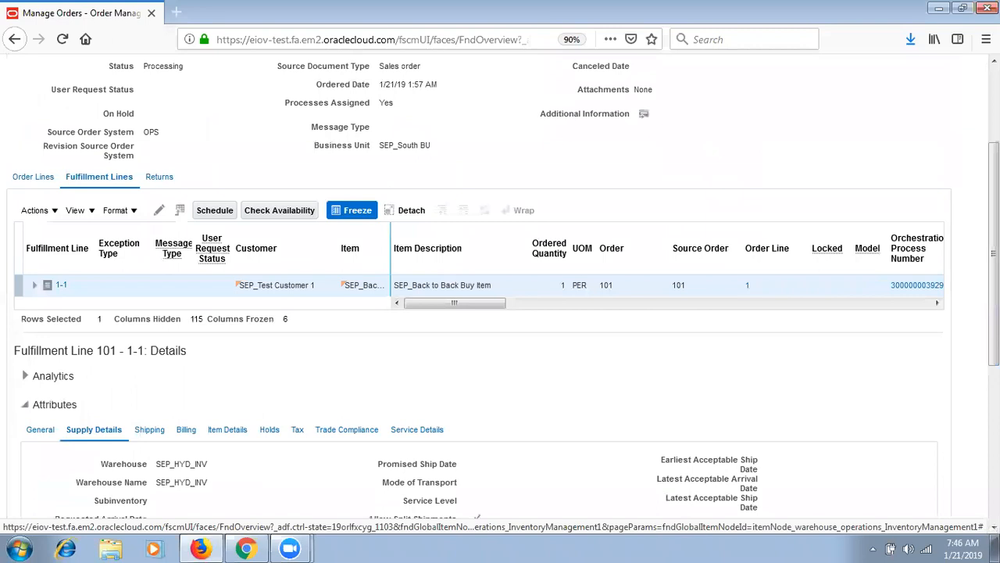
scroll(184, 483, "down", 2)
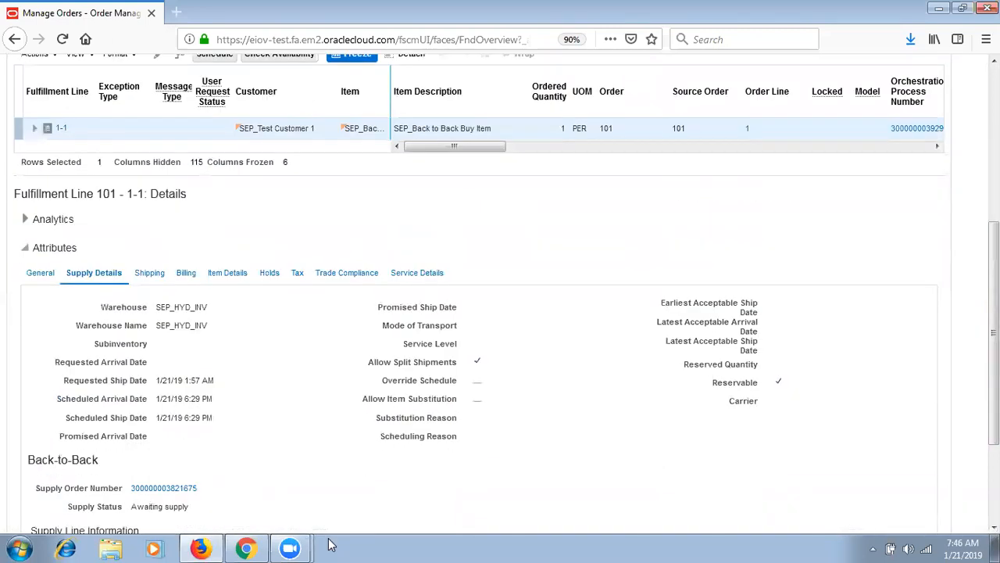
left_click(177, 489)
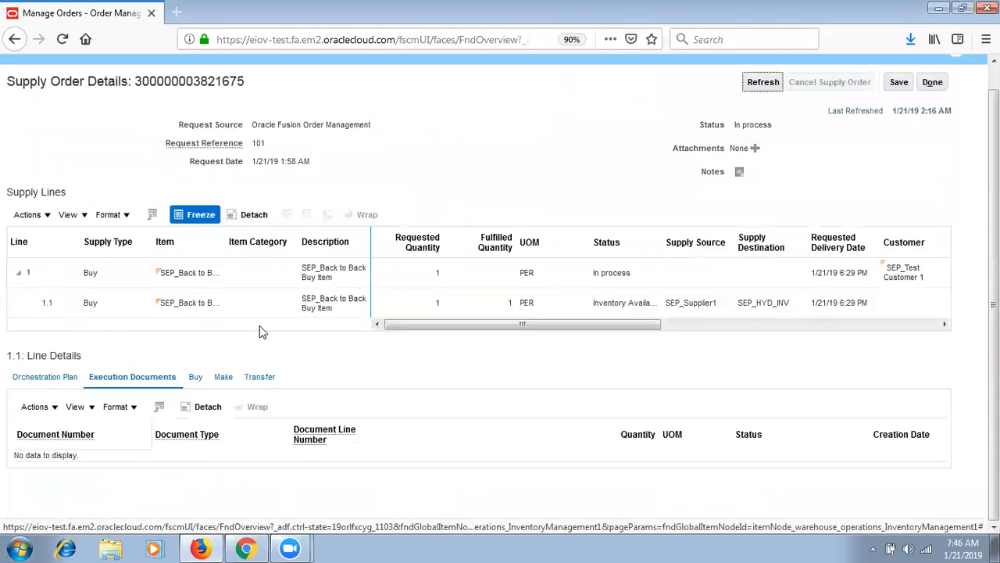
- Review line 1.1's reservation, PO SEPP_2000 and receipt documents, then show its Buy documents
left_click(162, 304)
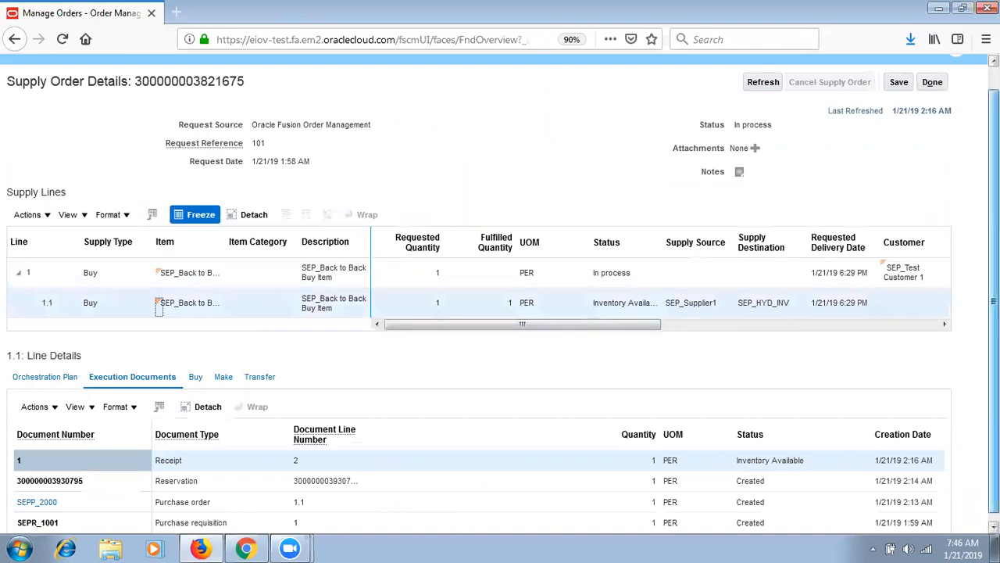
scroll(969, 241, "down", 1)
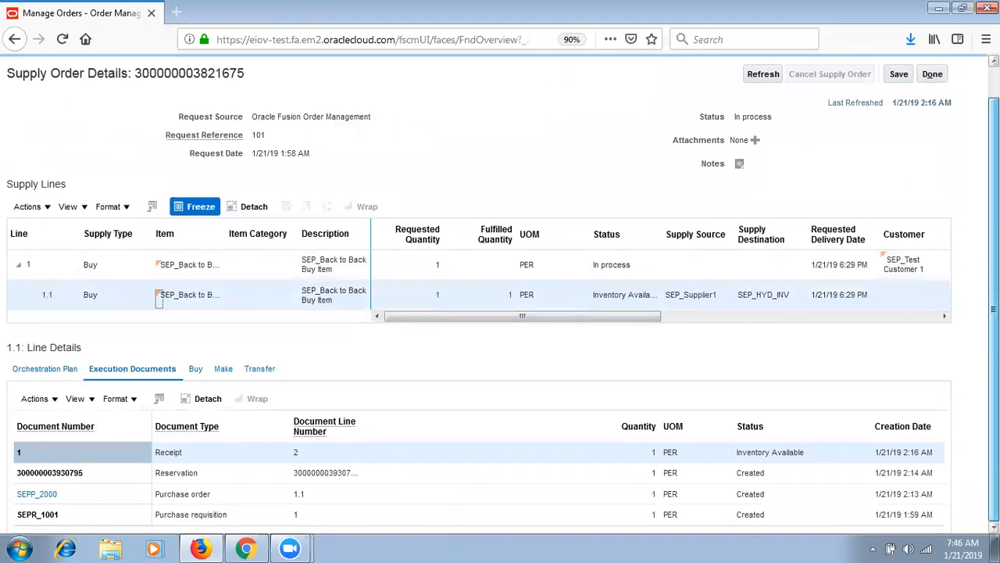
left_click(184, 475)
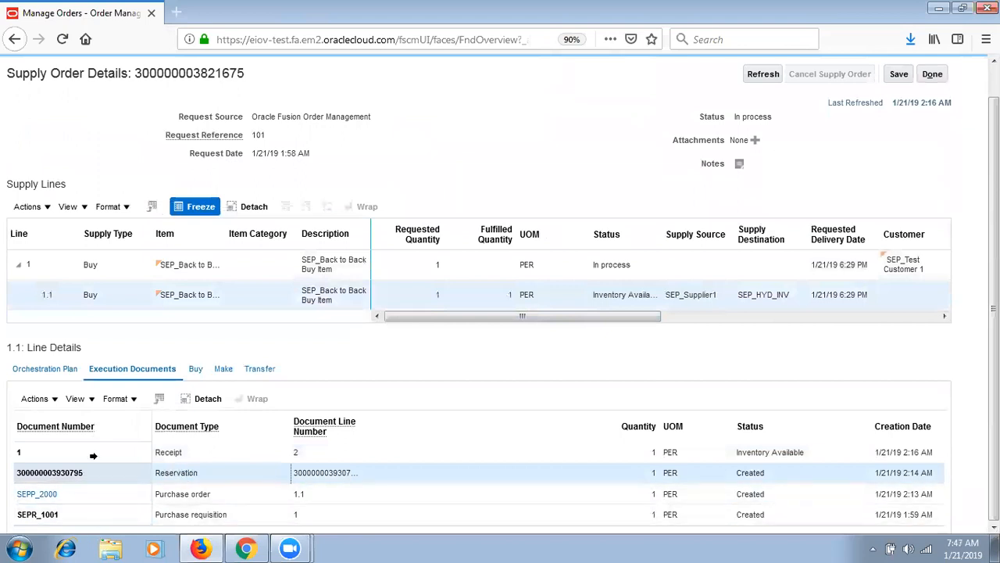
left_click(92, 501)
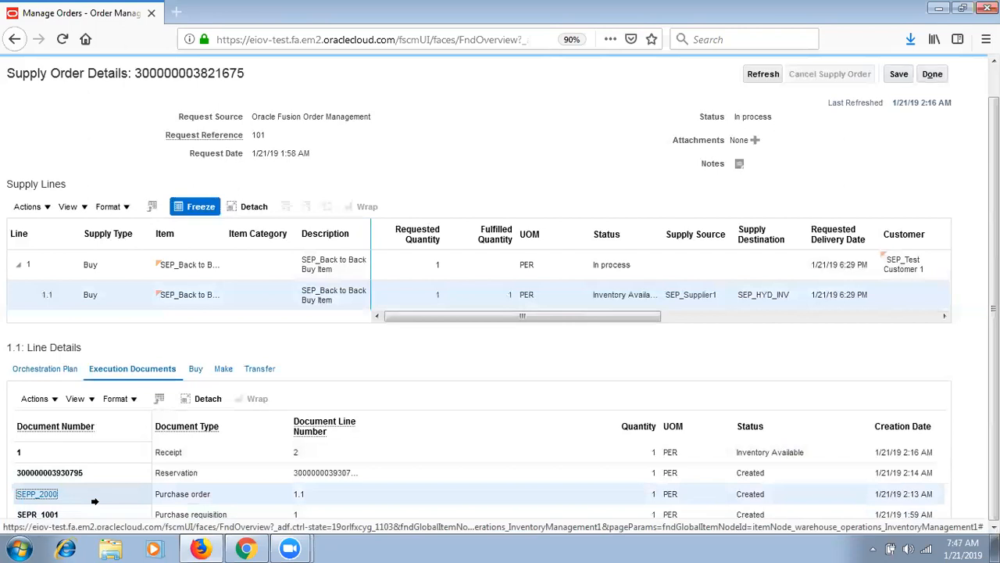
left_click(259, 480)
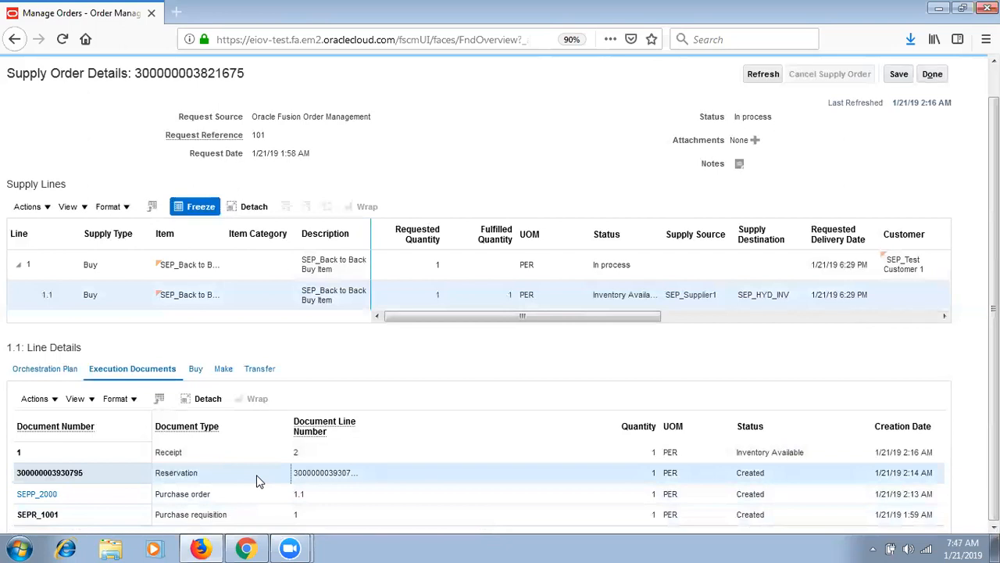
left_click(241, 452)
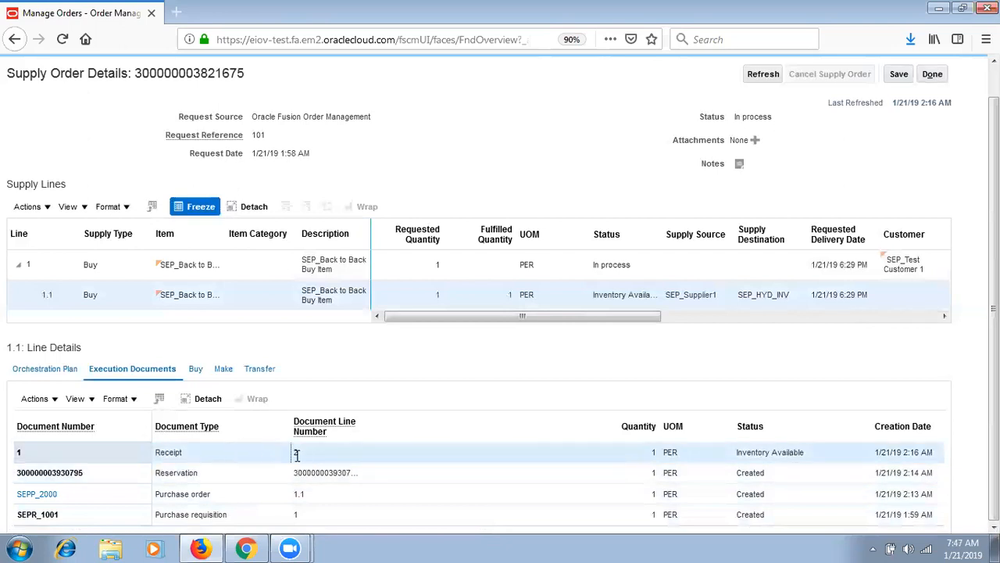
left_click(196, 372)
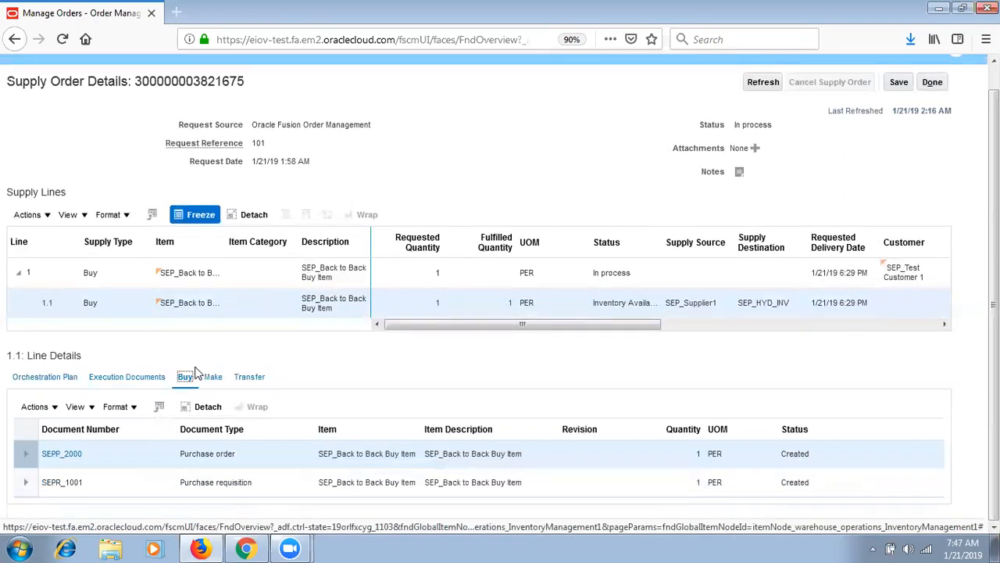
left_click(62, 429)
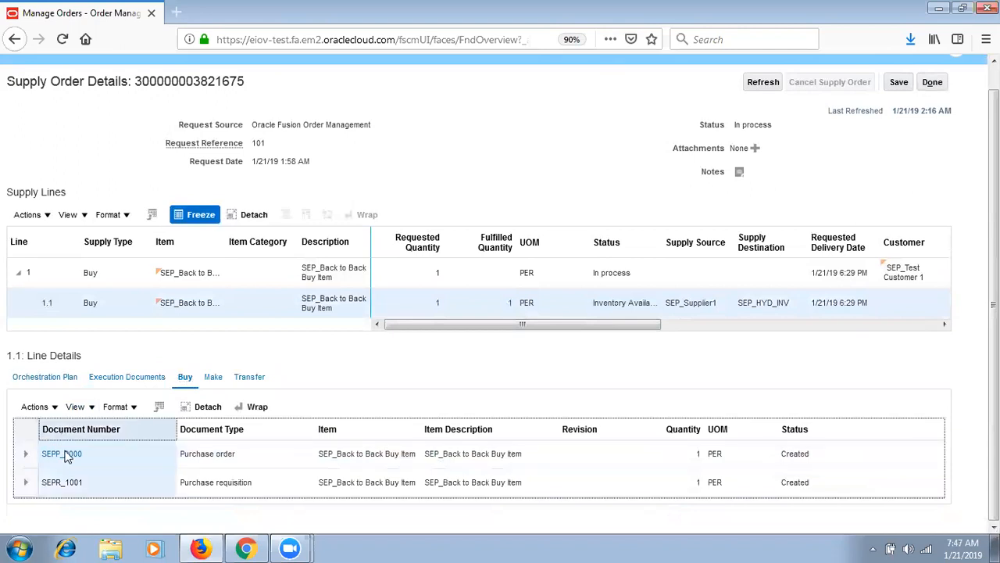
left_click(90, 487)
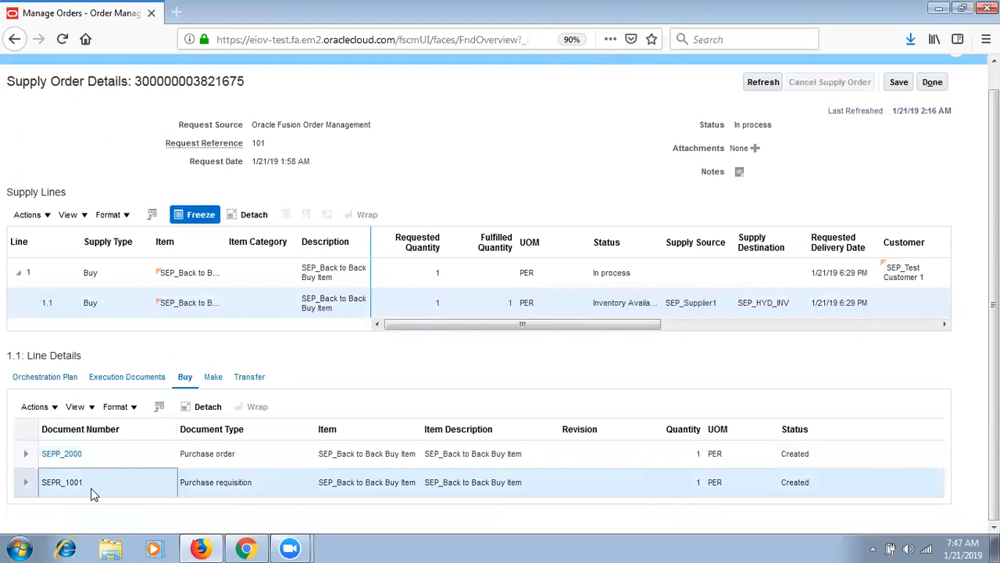
left_click(57, 455)
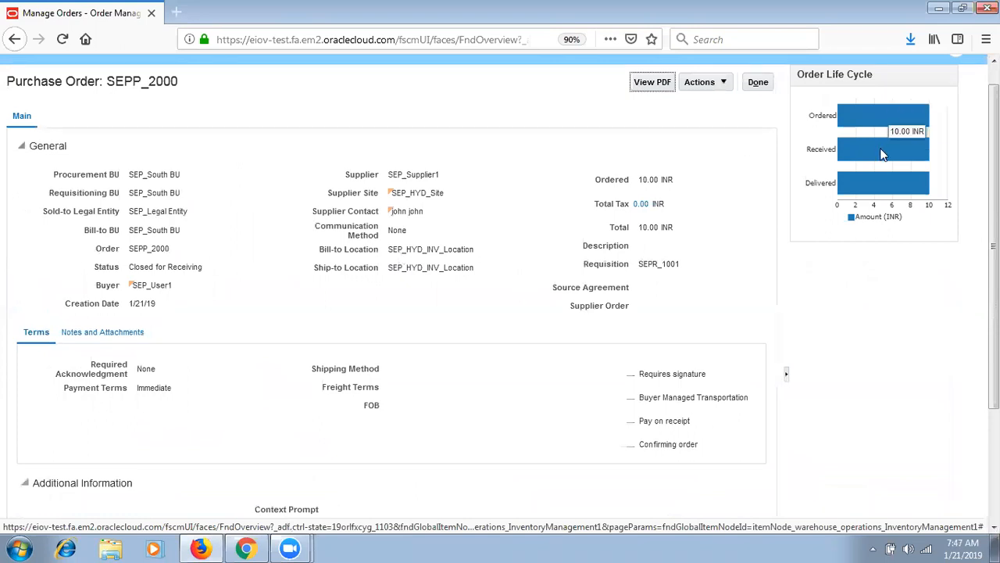
mouse_move(887, 195)
scroll(891, 179, "up", 1)
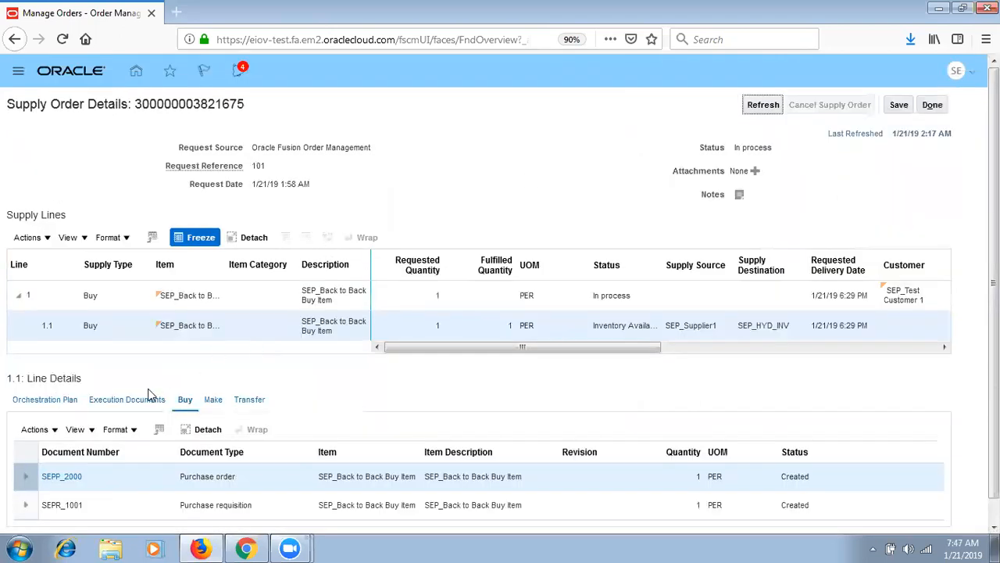
- Review the supply line's completed orchestration plan tasks, then close the supply order details
left_click(43, 401)
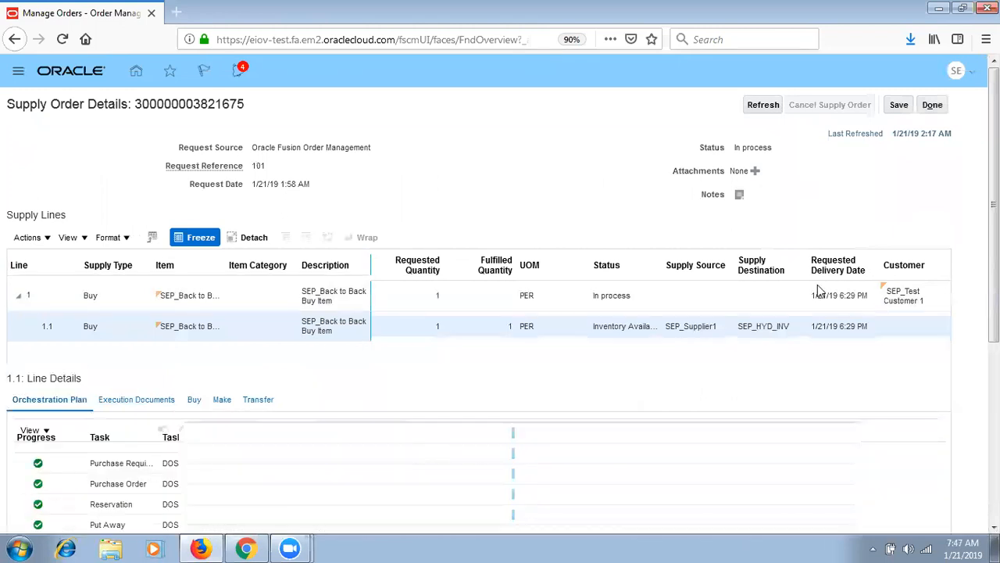
scroll(43, 404, "down", 3)
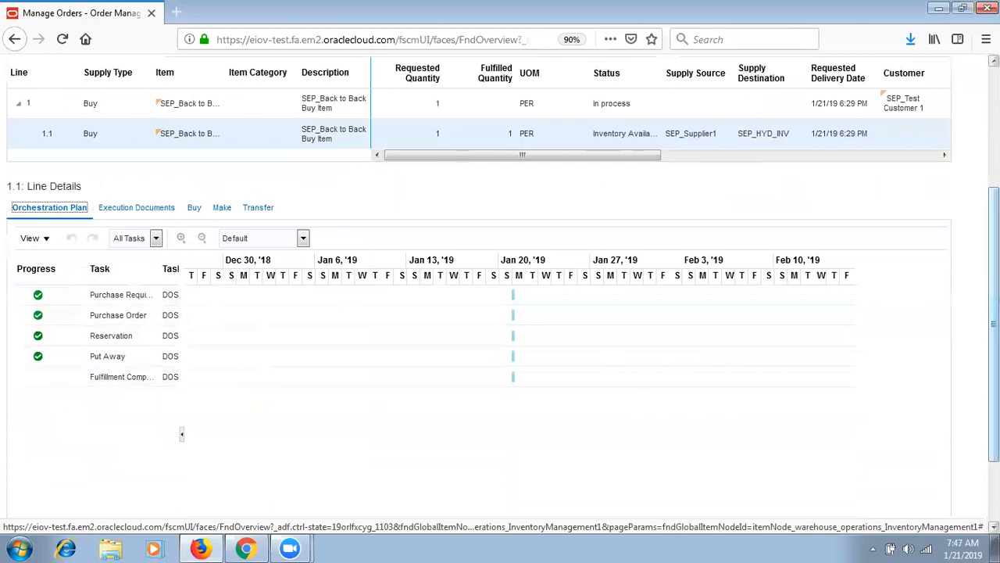
scroll(993, 312, "up", 5)
left_click(933, 106)
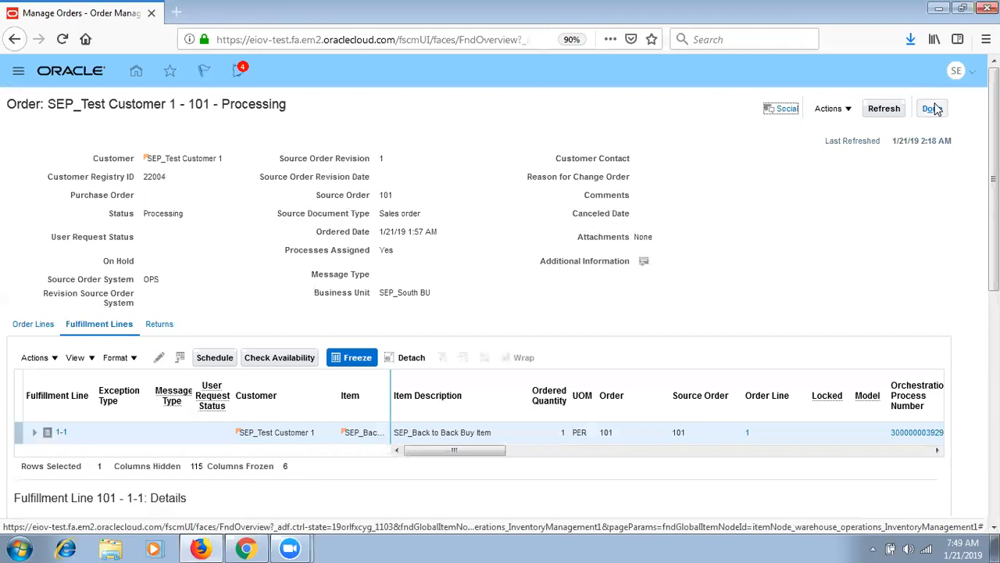
- Verify order 101's Back-to-Back Supply Status reads Goods available, then close the line details
left_click_drag(994, 141, 994, 232)
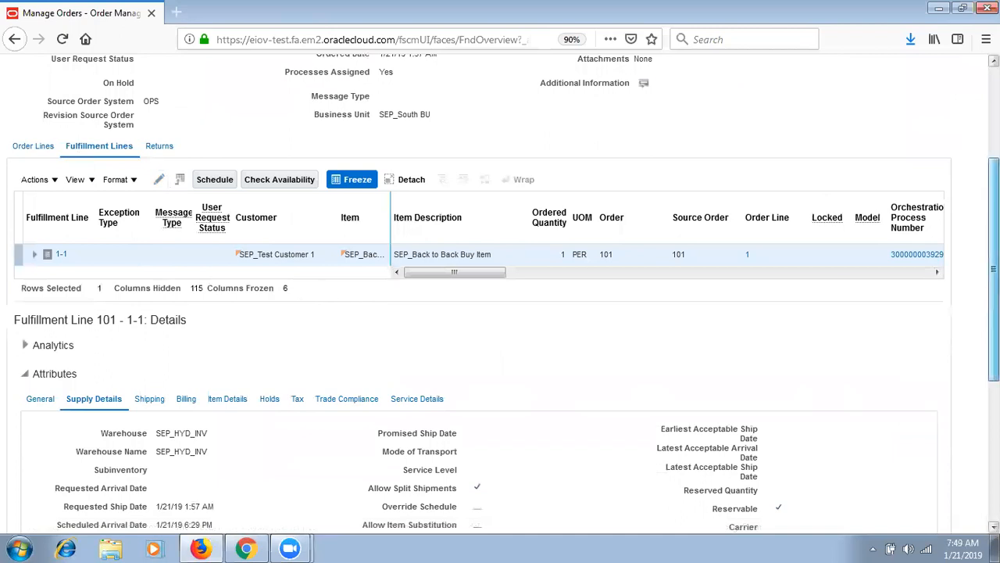
scroll(994, 269, "up", 3)
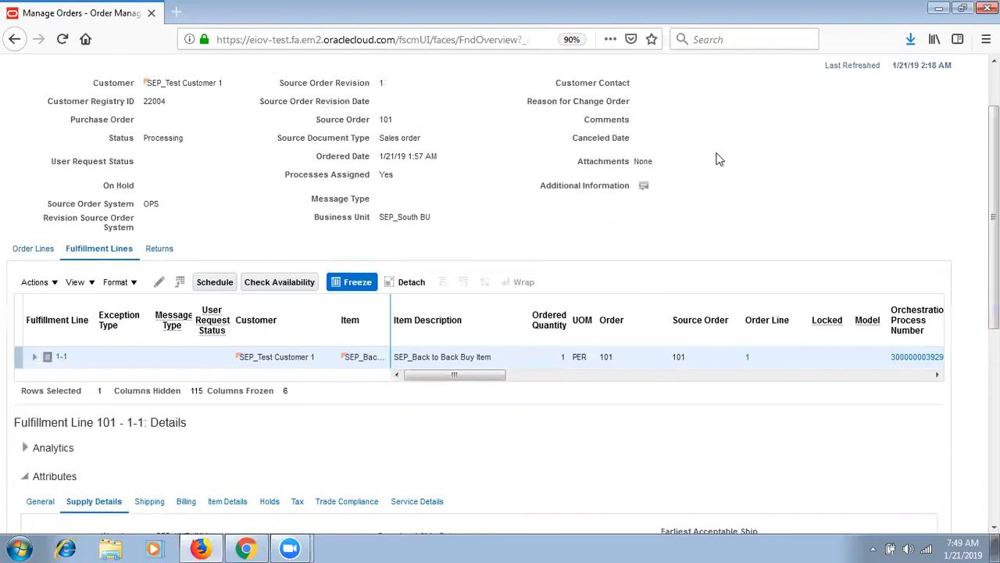
scroll(711, 159, "up", 1)
scroll(500, 294, "up", 1)
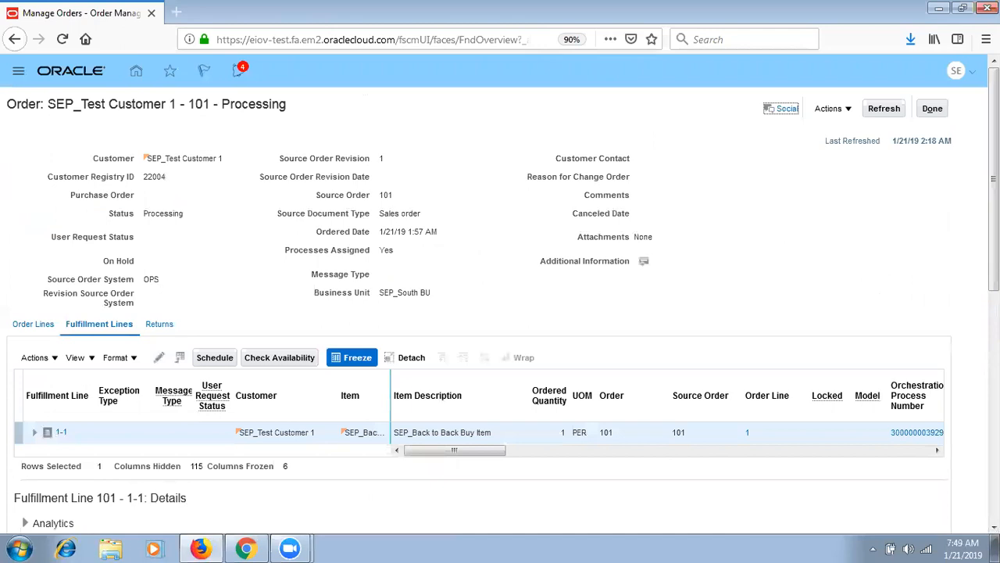
scroll(546, 226, "down", 3)
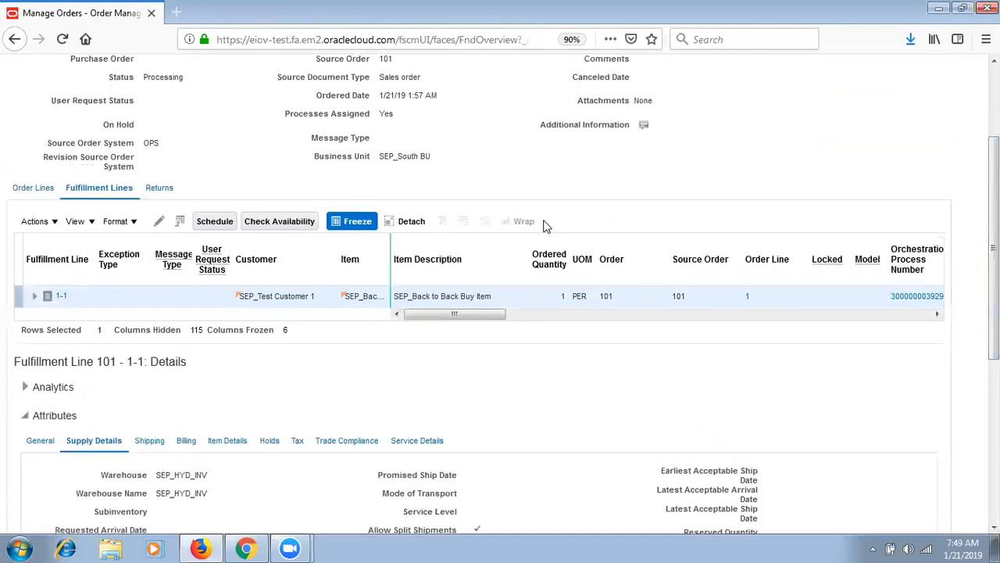
left_click(545, 318)
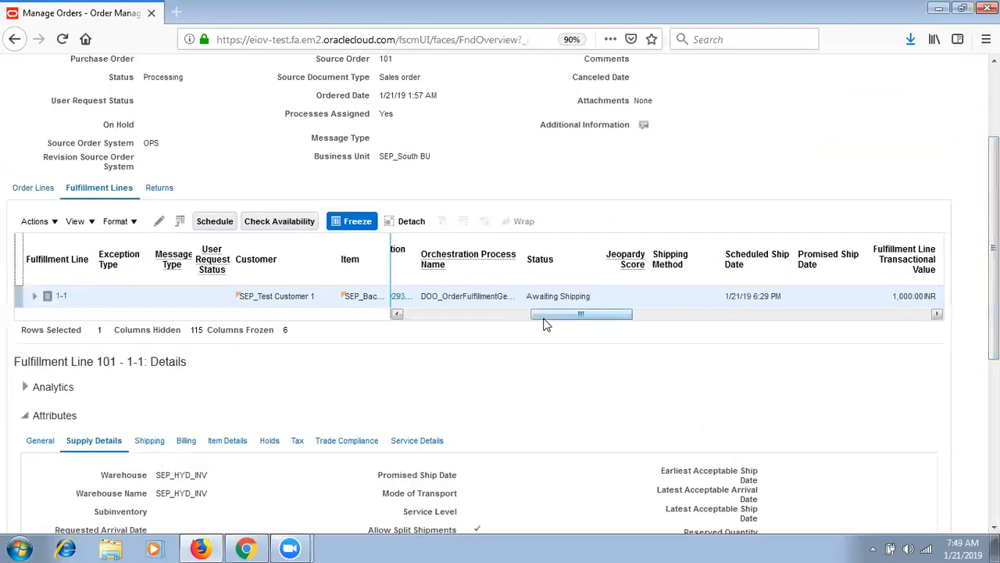
scroll(546, 324, "down", 4)
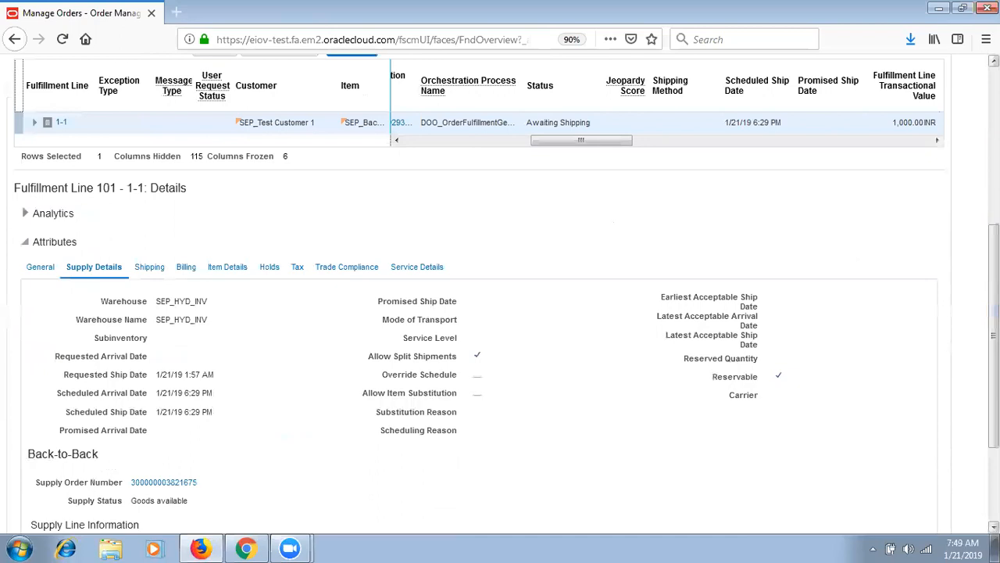
scroll(337, 478, "down", 2)
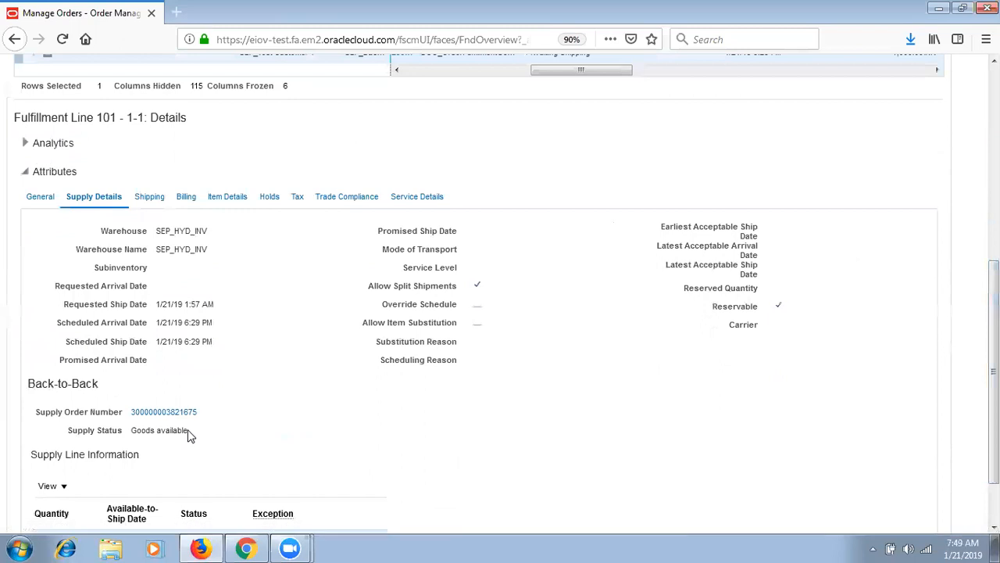
left_click_drag(189, 436, 132, 429)
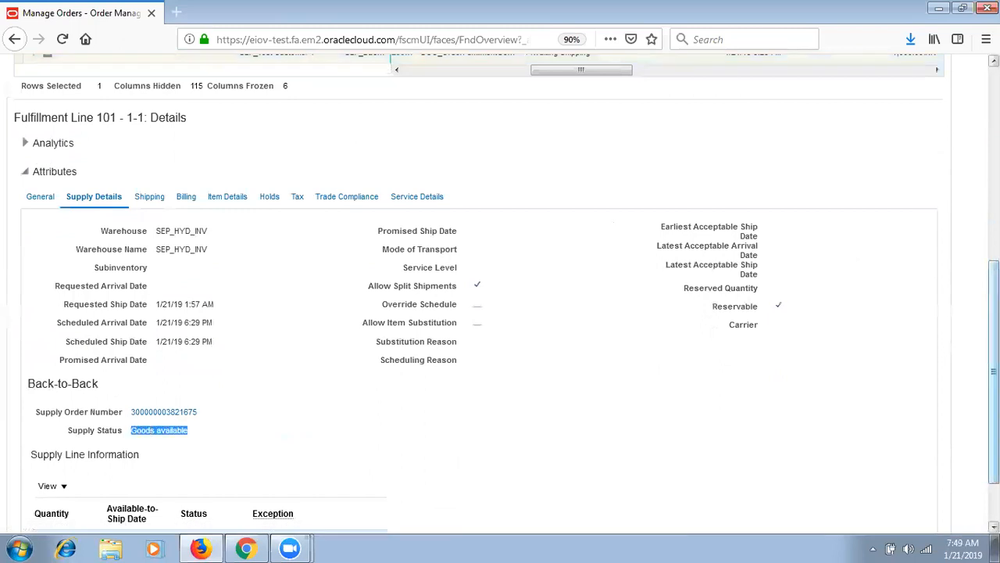
scroll(500, 297, "up", 5)
left_click(932, 103)
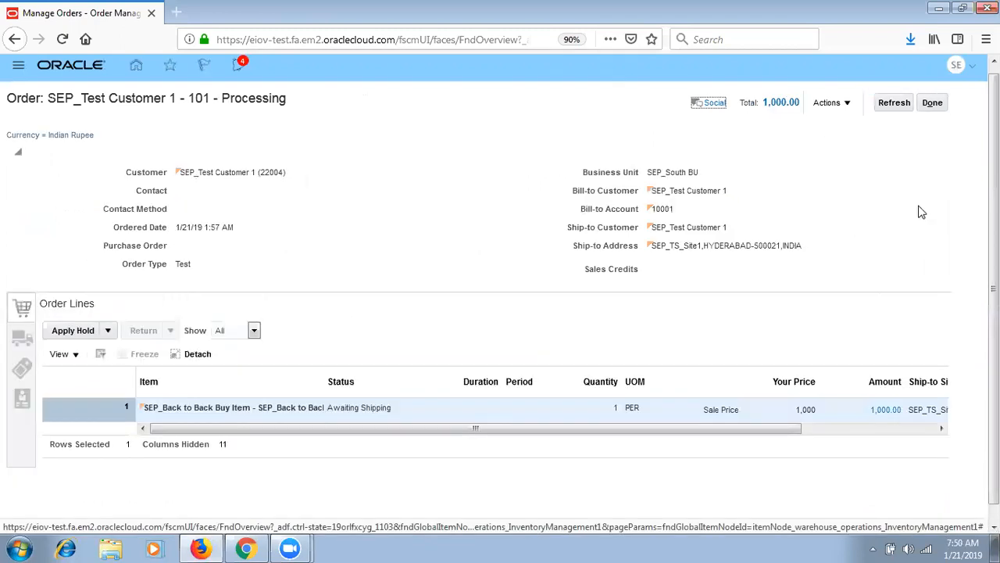
- Close order 101 and switch to the Inventory Management work area from the Navigator
left_click(933, 102)
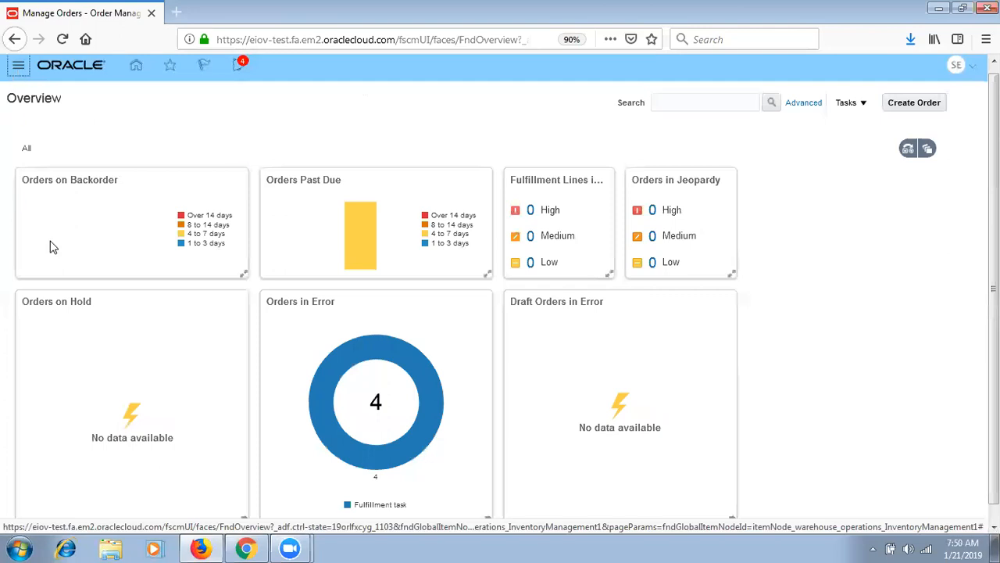
left_click(18, 65)
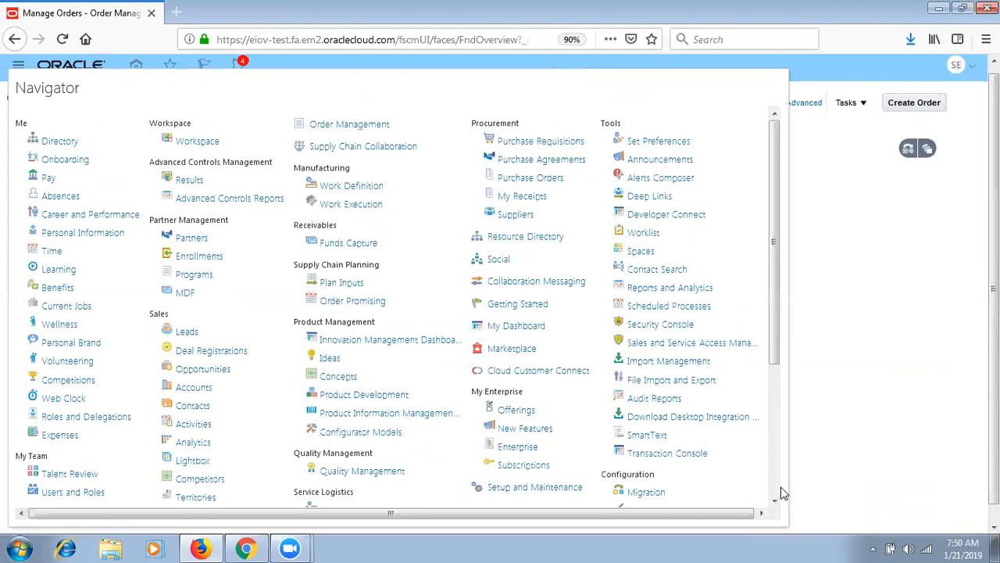
left_click(772, 489)
left_click(357, 335)
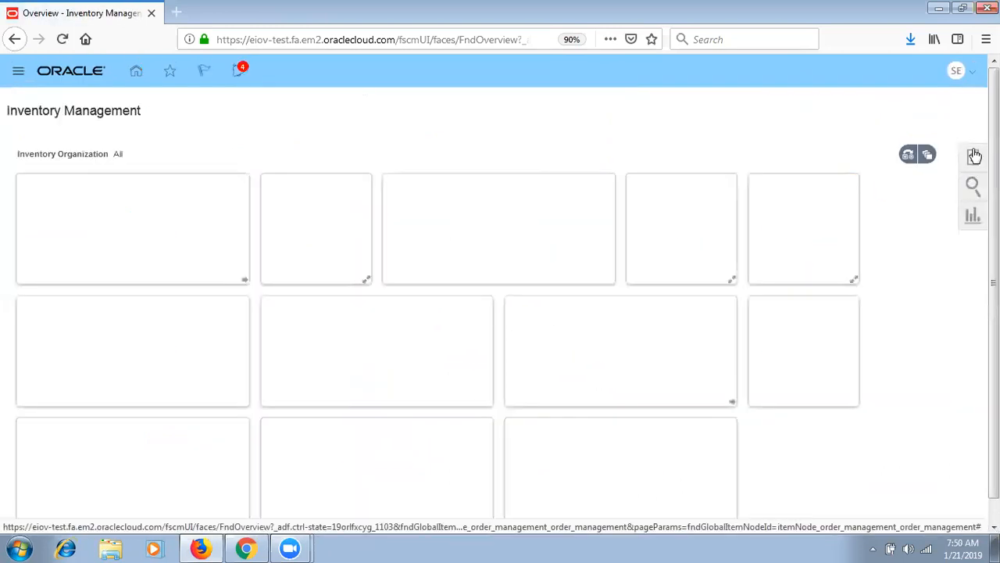
- Start a new pick wave from the Picks tasks
left_click(974, 156)
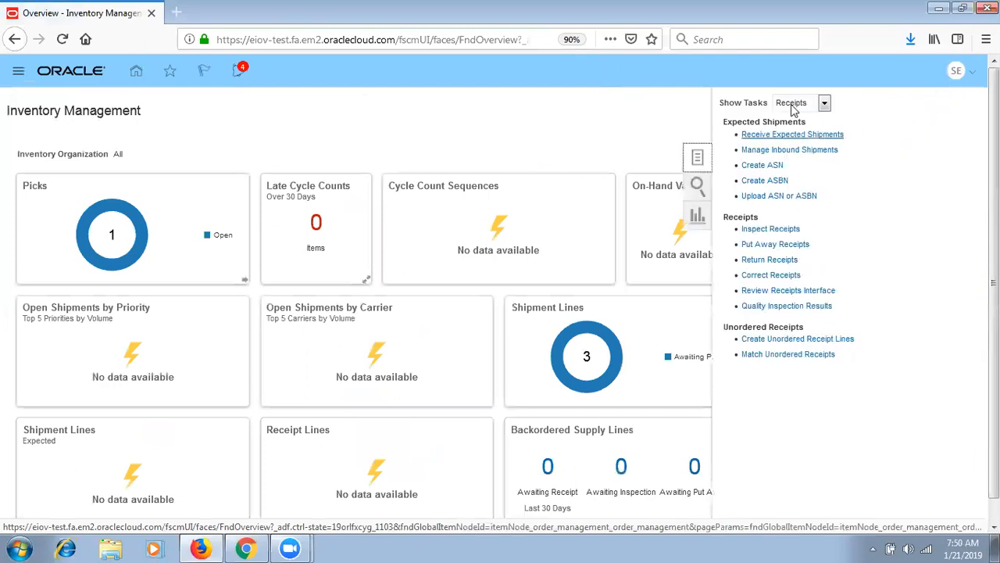
left_click(792, 107)
left_click(790, 164)
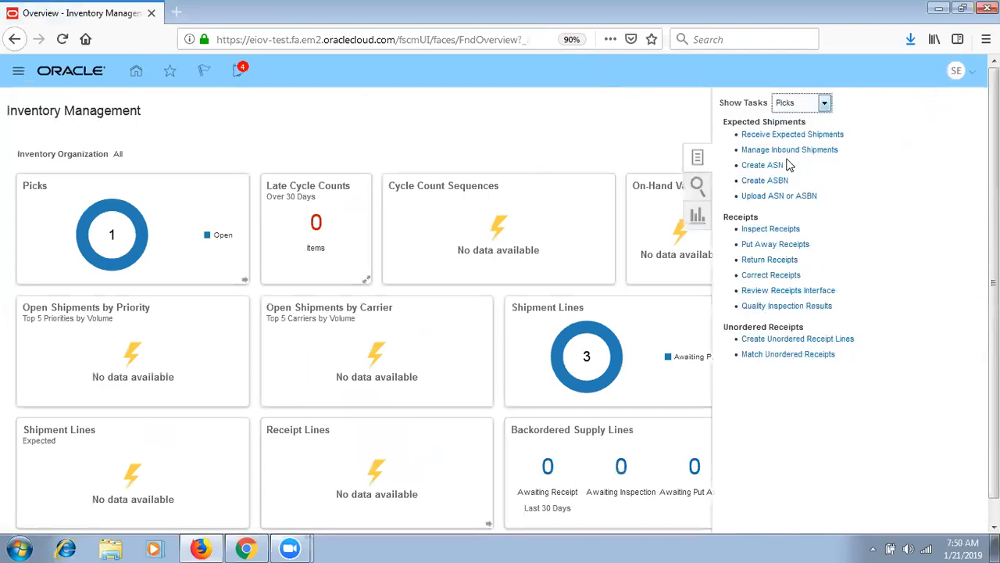
left_click(786, 127)
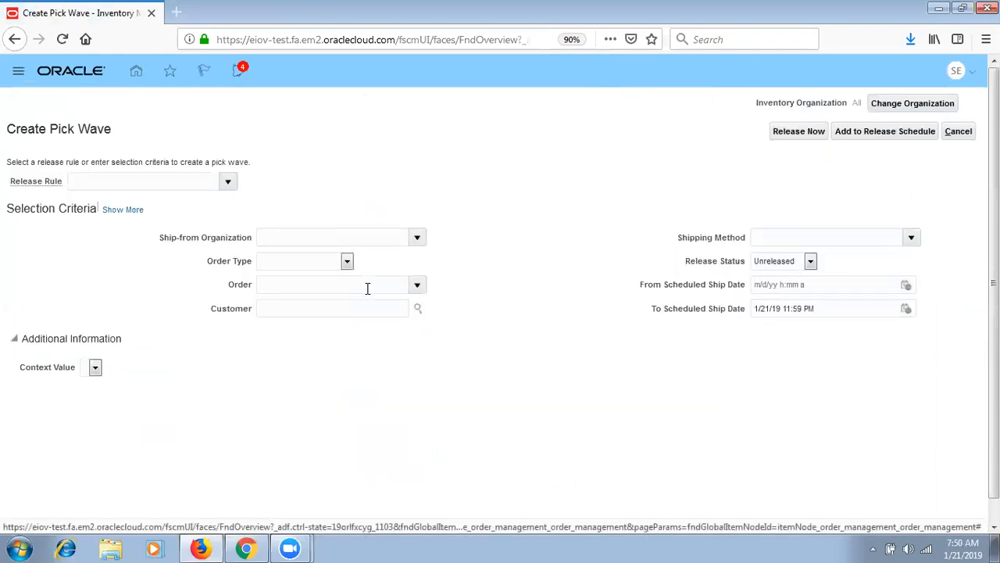
- Set the pick wave release rule to SEP_H_ and the order number to 101
left_click(190, 180)
type("SEP_H")
key("Tab")
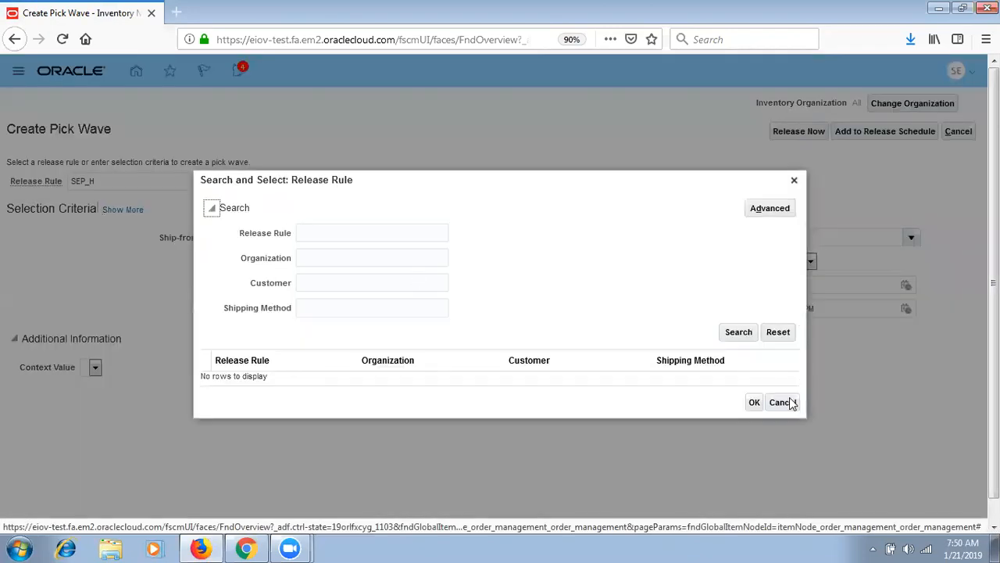
left_click(788, 401)
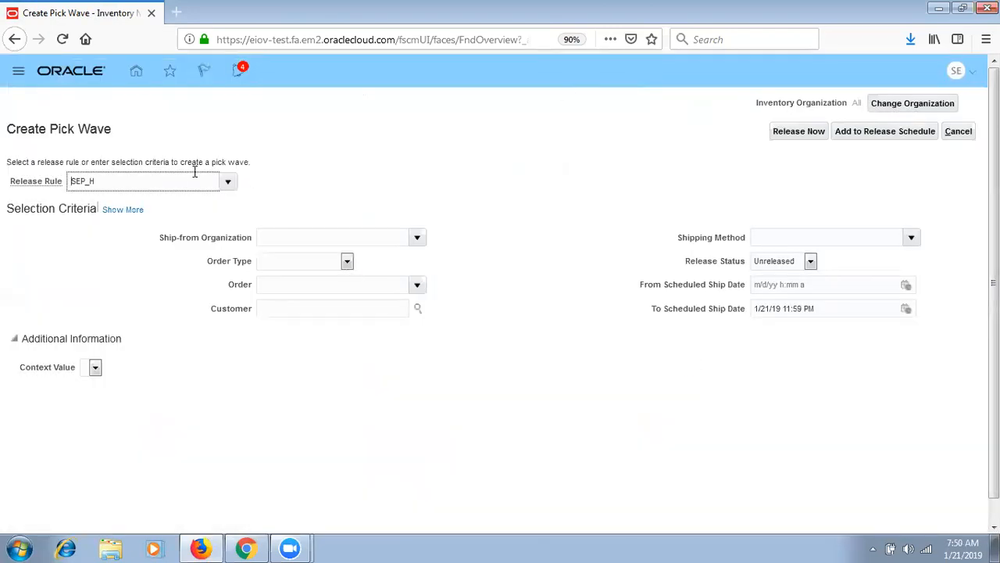
left_click(189, 179)
key("BackSpace")
type("H_")
key("Tab")
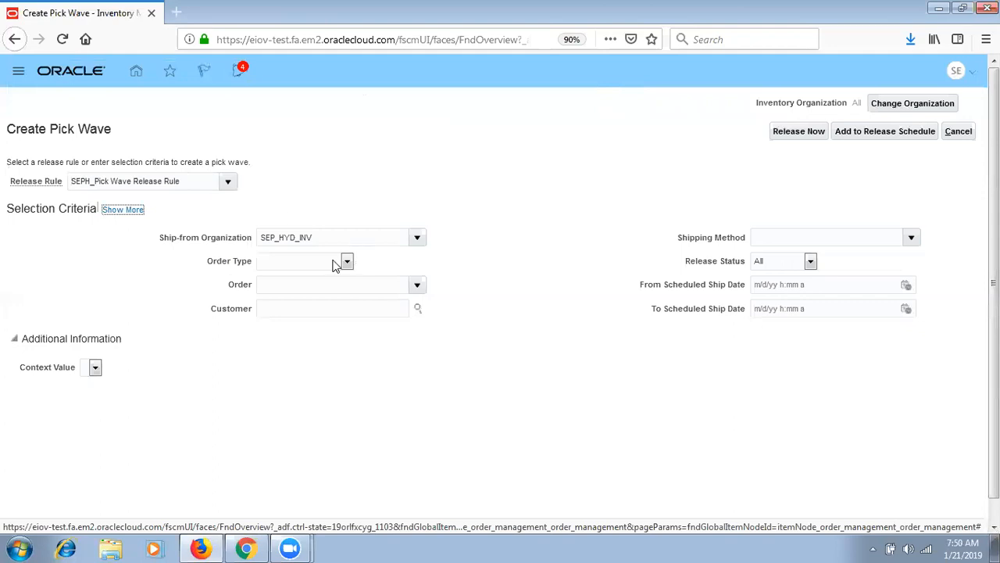
left_click(335, 283)
type("101")
key("Tab")
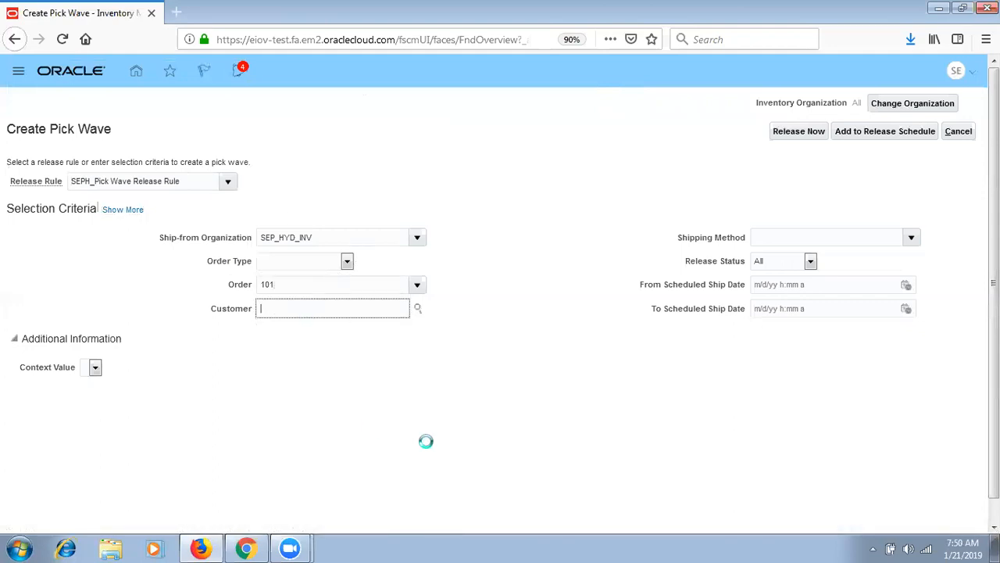
- Turn on Autoconfirm picks in the pick wave processing options
left_click(130, 209)
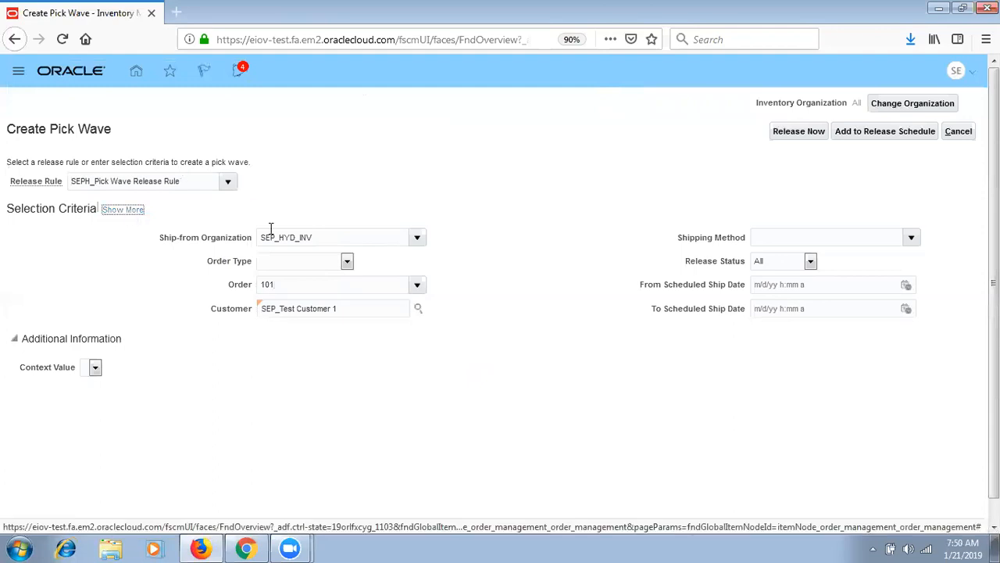
left_click(114, 233)
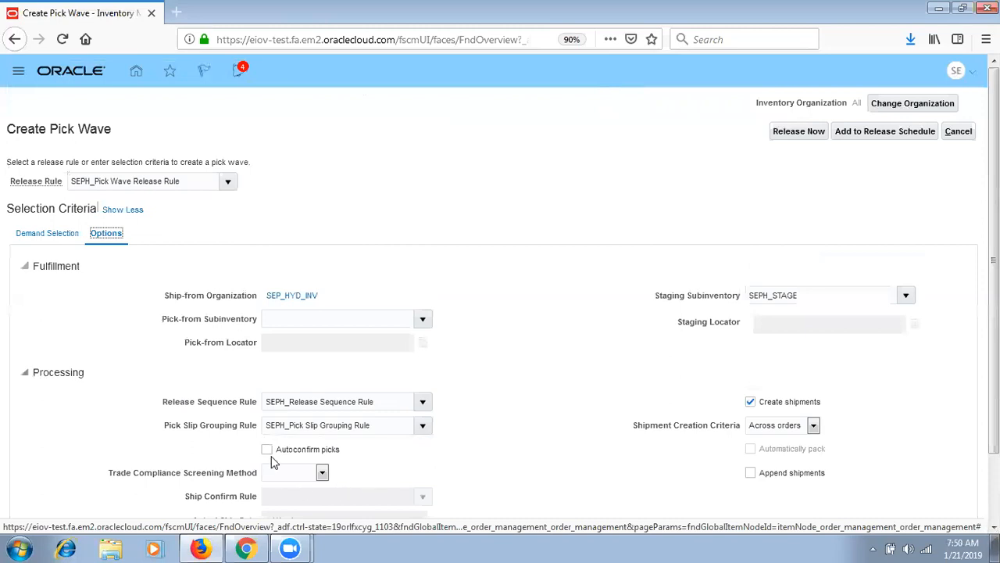
left_click(267, 449)
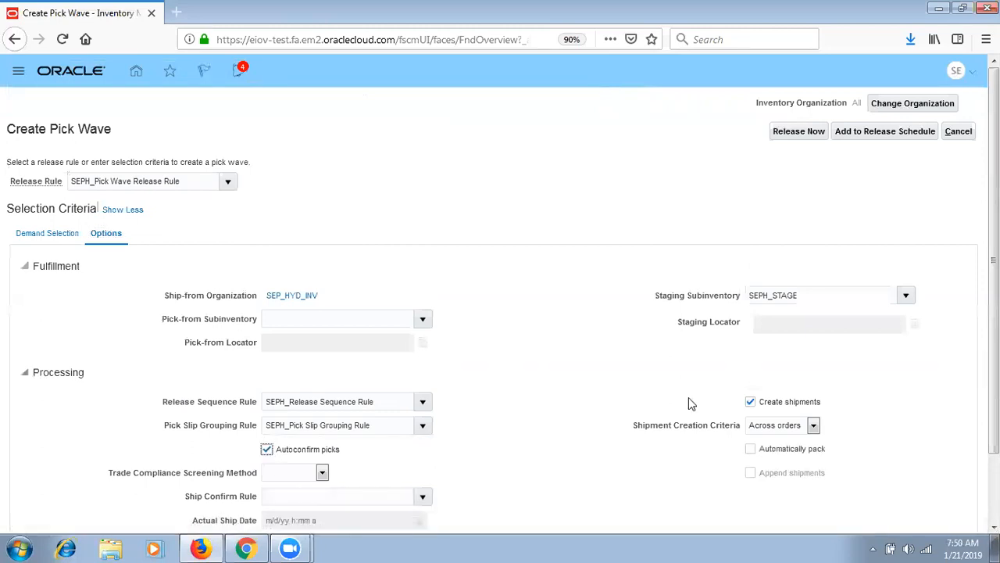
scroll(897, 224, "down", 1)
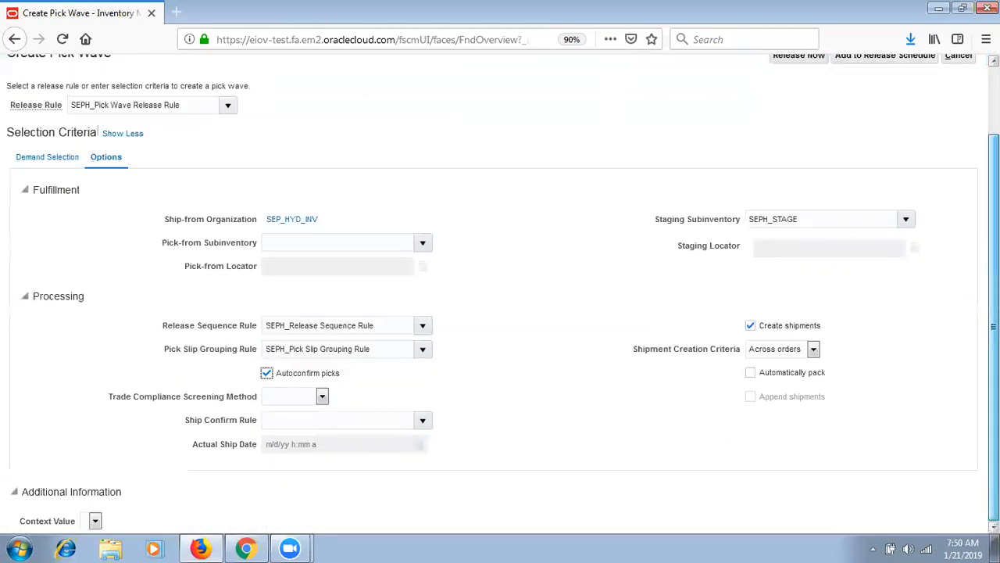
scroll(896, 224, "up", 1)
- Release pick wave 15001 now, acknowledge the message, and view shipment lines awaiting confirmation
left_click(809, 135)
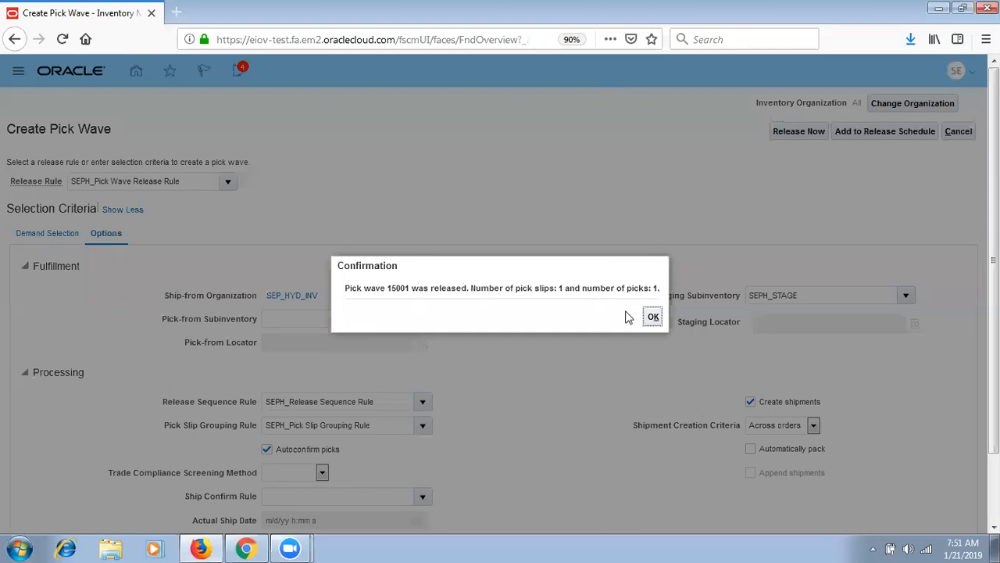
left_click(653, 319)
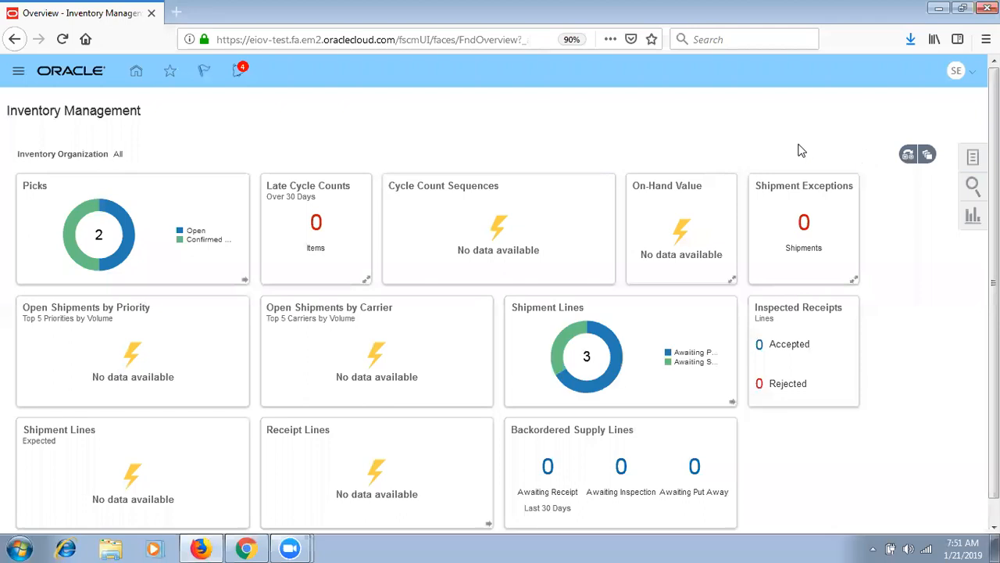
left_click(562, 337)
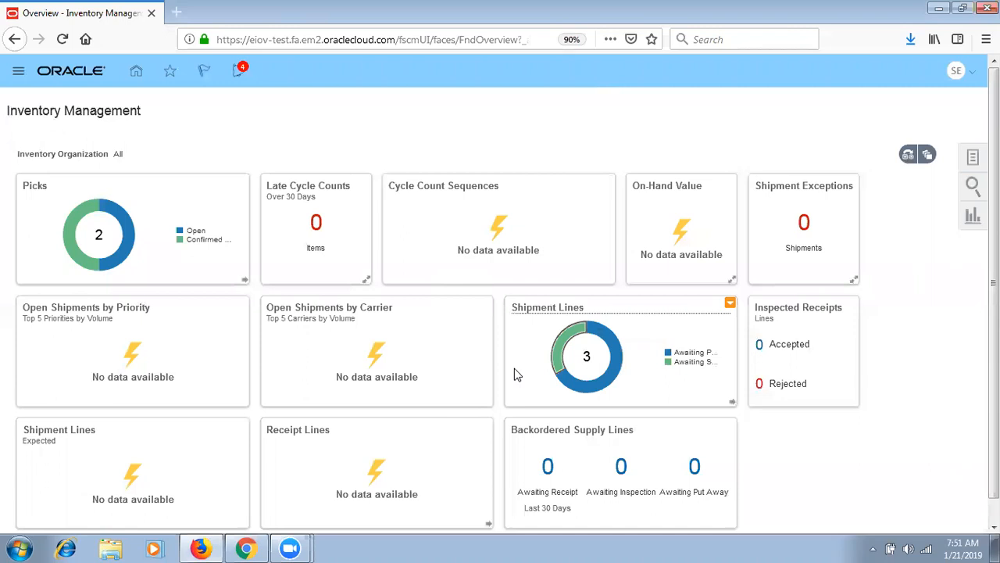
mouse_move(559, 371)
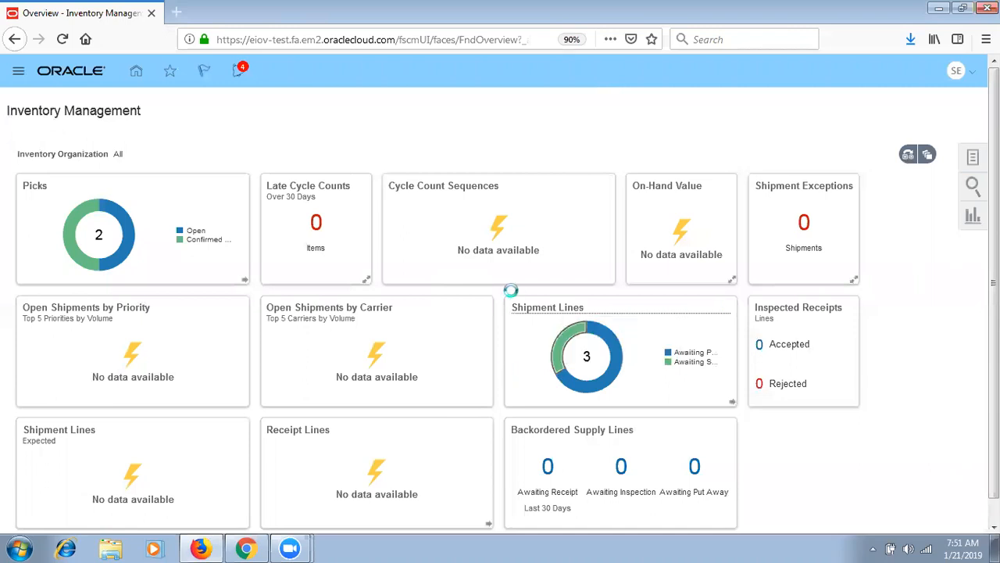
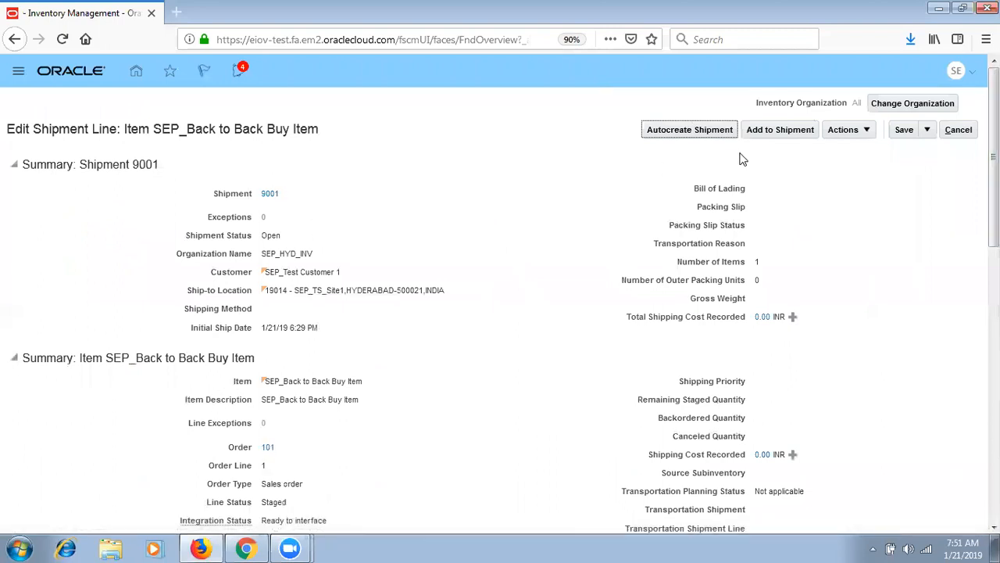
- Check the shipment line's Actions and Add to Shipment, then cancel the dialog without adding
mouse_move(994, 154)
left_mouse_down()
mouse_move(993, 391)
mouse_move(993, 153)
left_mouse_up()
left_click(866, 132)
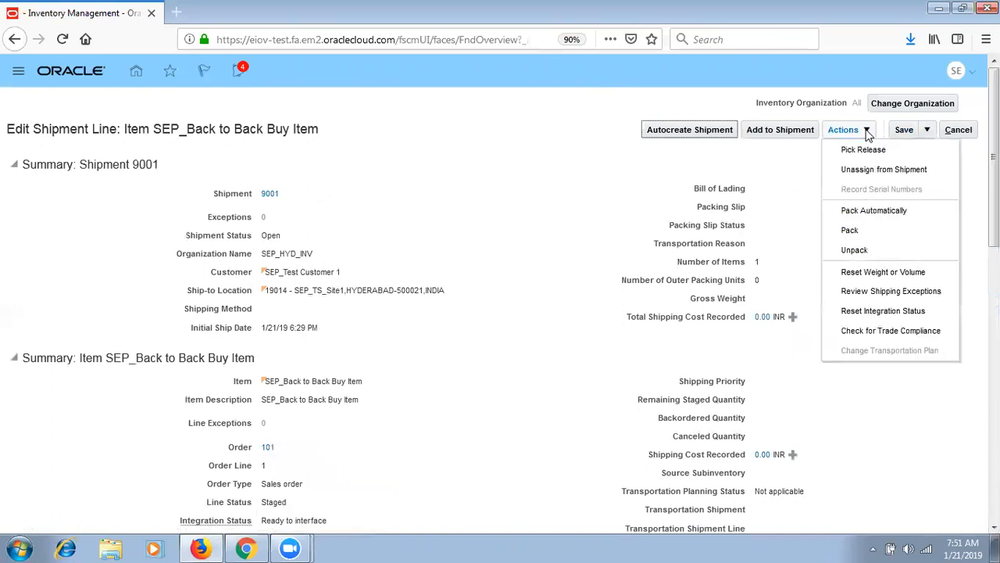
left_click(805, 129)
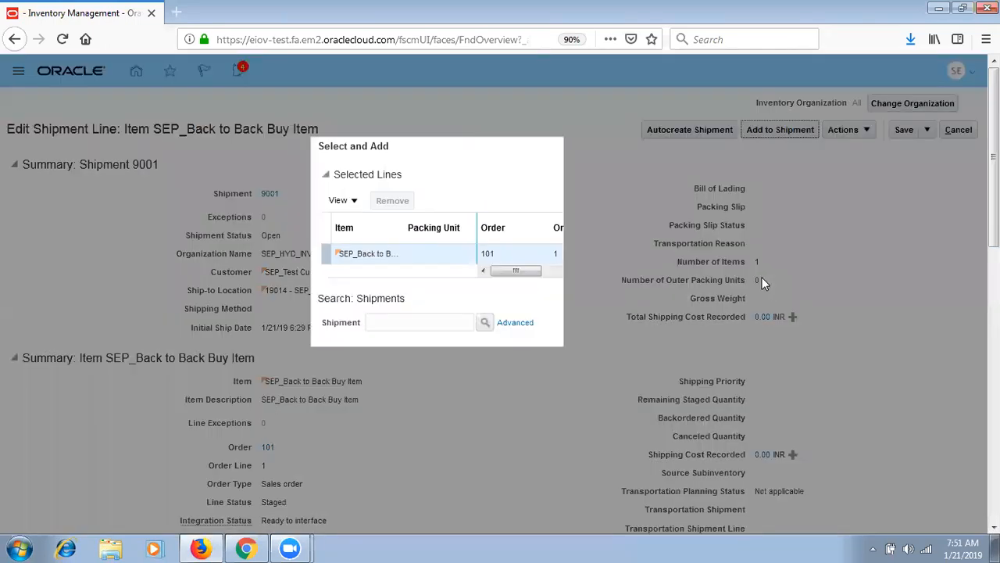
left_click(665, 435)
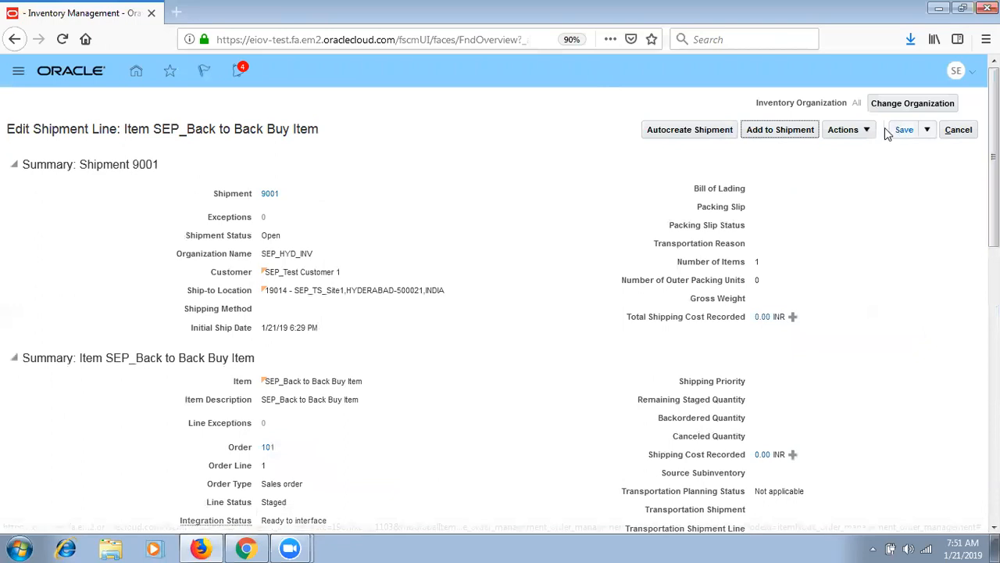
- Review the line actions again and open shipment 9001 for editing
left_click(844, 130)
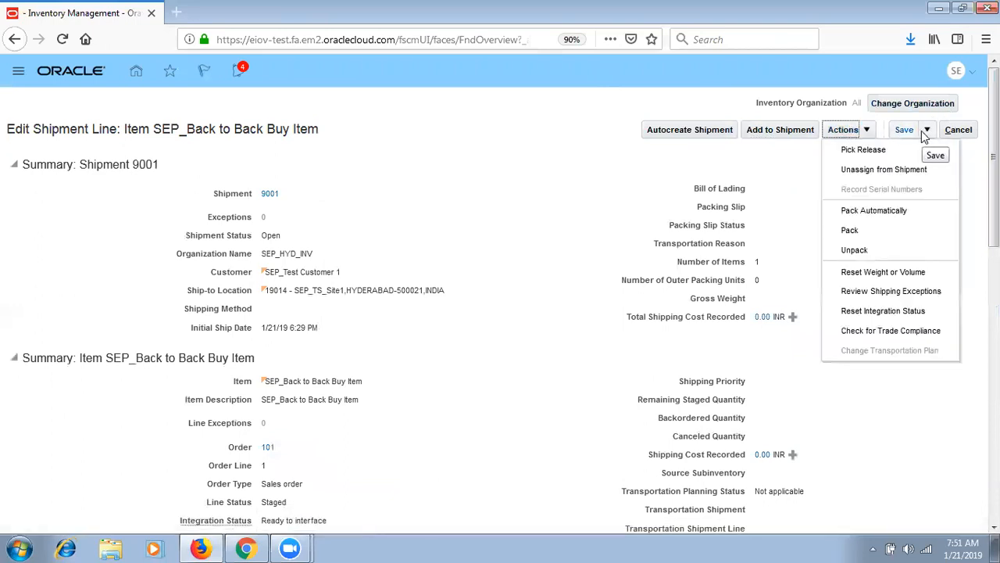
scroll(924, 135, "down", 4)
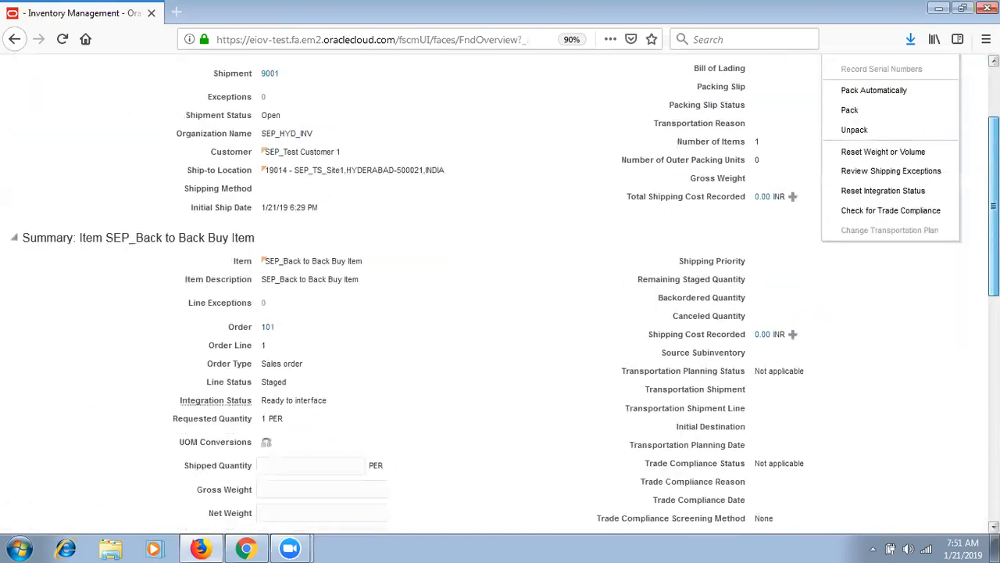
scroll(967, 67, "up", 4)
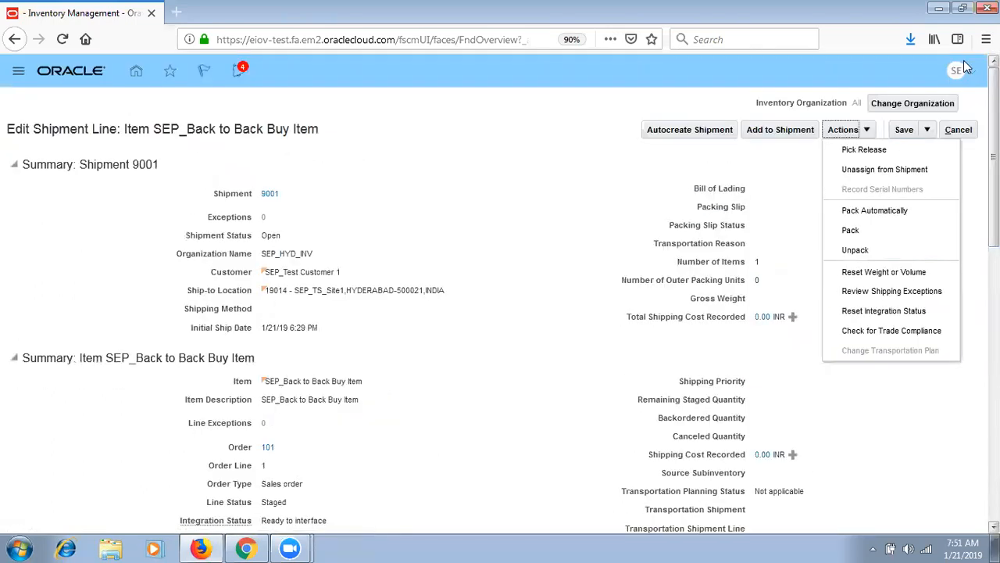
left_click(269, 194)
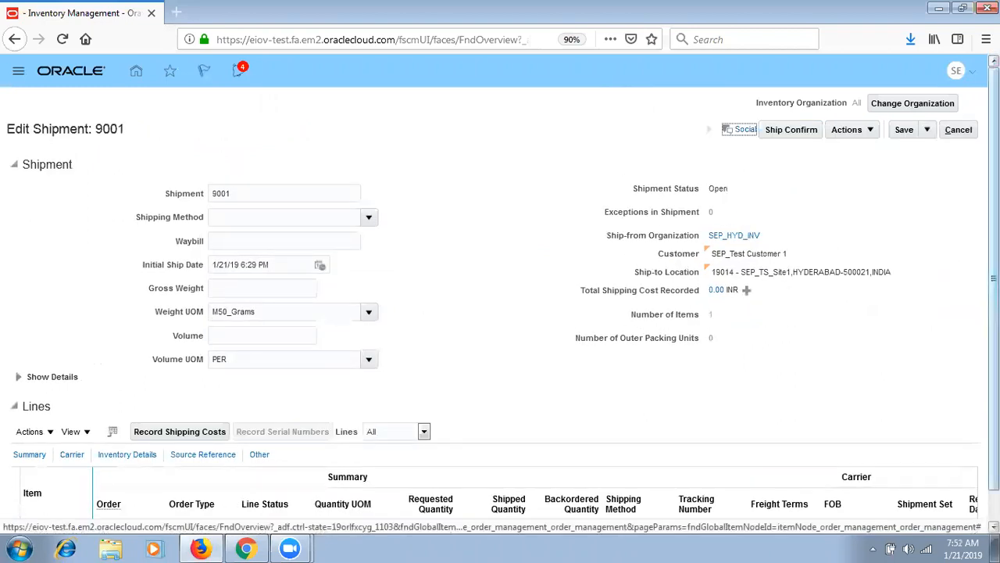
- Show the shipment details, set transportation reason to Sales, and enter a description
left_click_drag(994, 289, 994, 325)
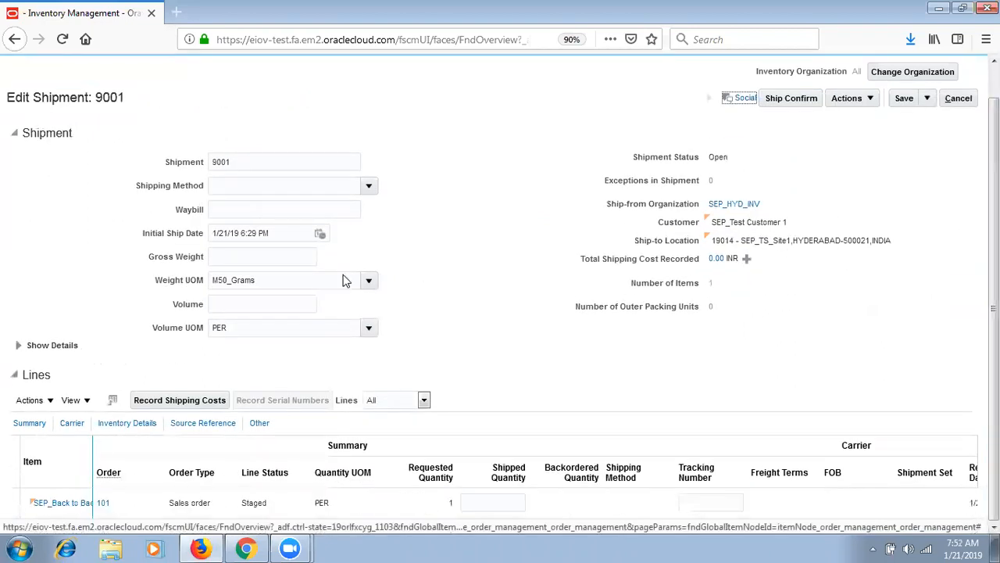
left_click(31, 345)
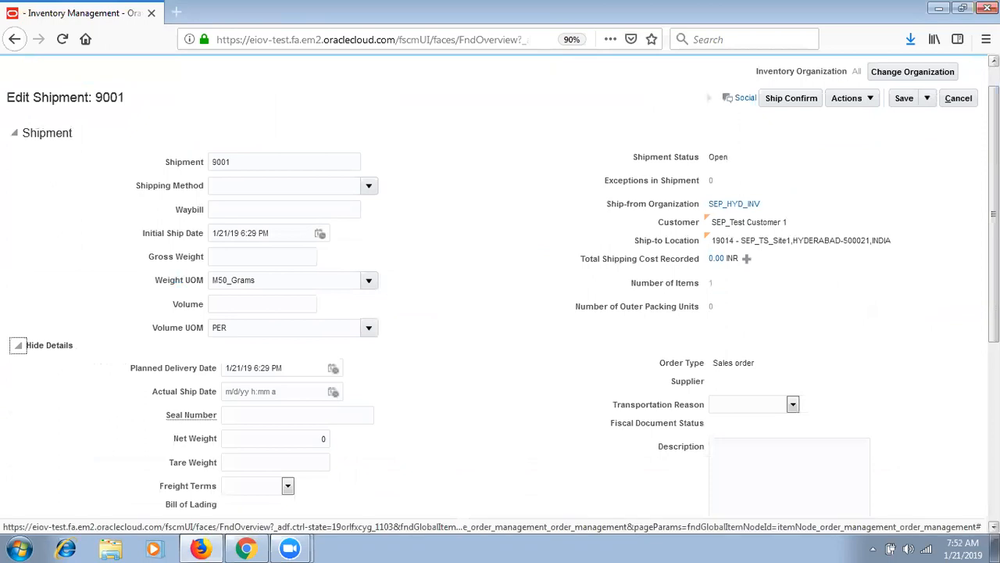
scroll(789, 297, "down", 3)
left_click(782, 278)
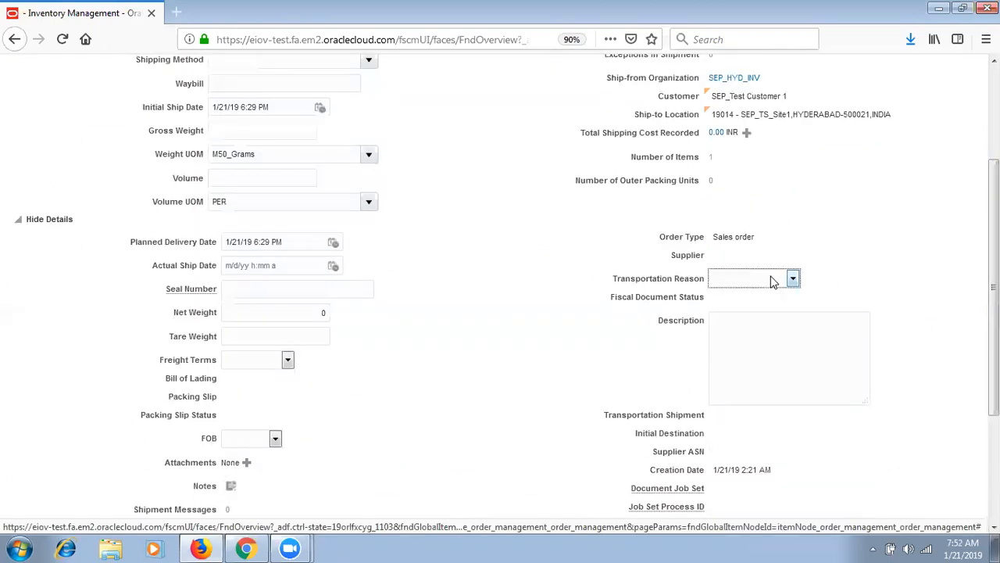
left_click(783, 401)
left_click(773, 359)
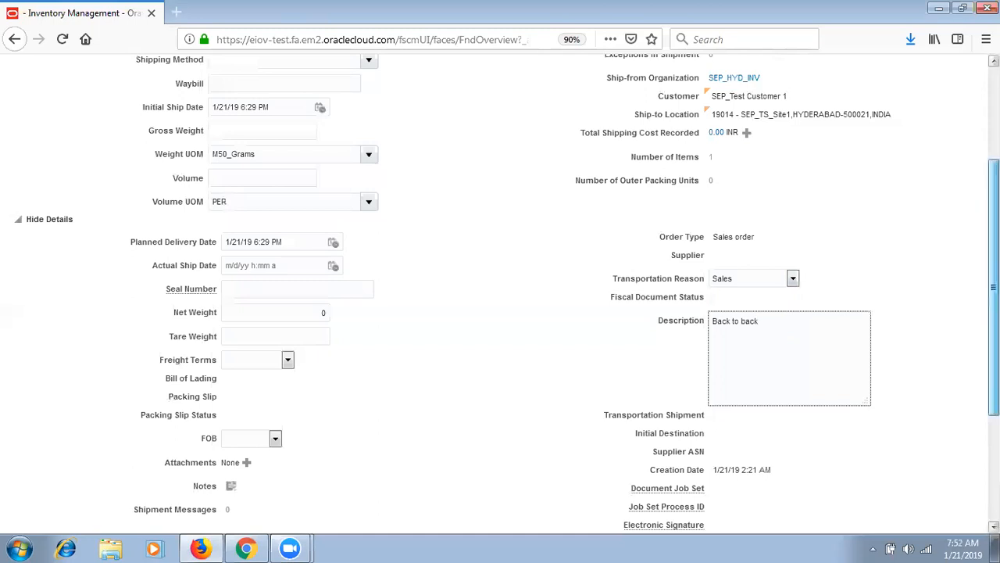
- Set shipping method SEP_DHL-Air-Express, gross weight 100 and volume 50
scroll(353, 231, "up", 4)
left_click(369, 218)
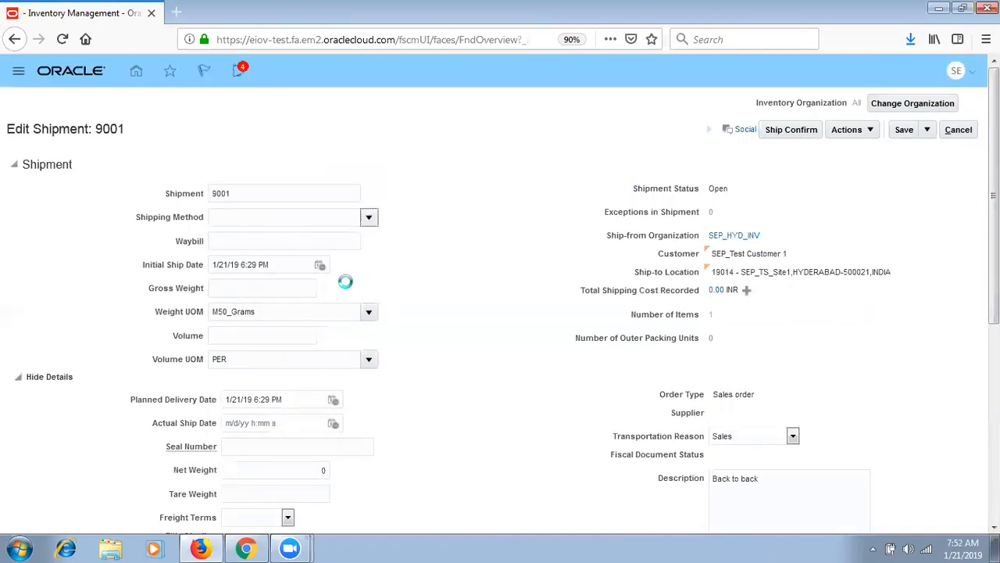
left_click(349, 243)
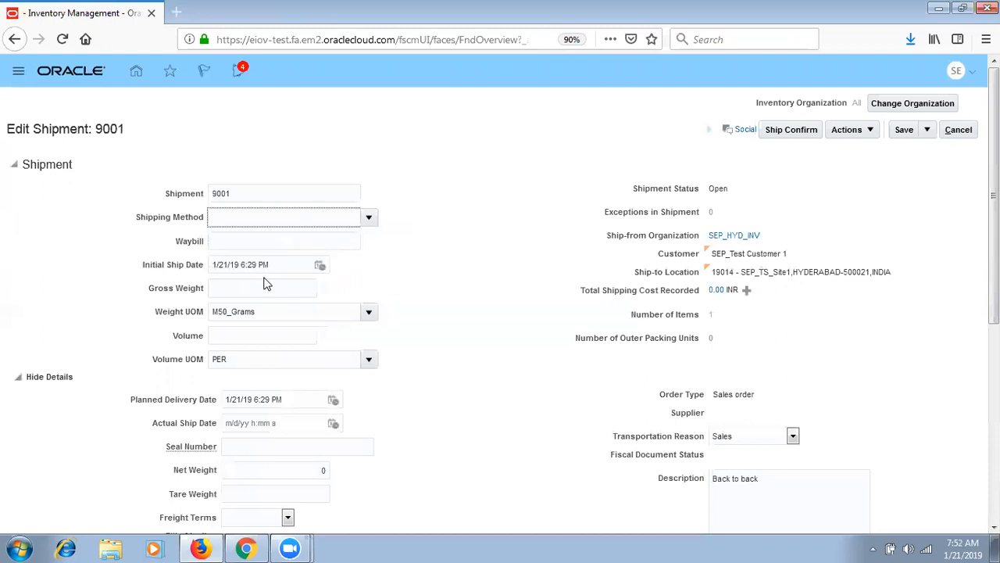
left_click(277, 291)
type("100")
key("Tab")
key("Tab")
type("50")
key("Tab")
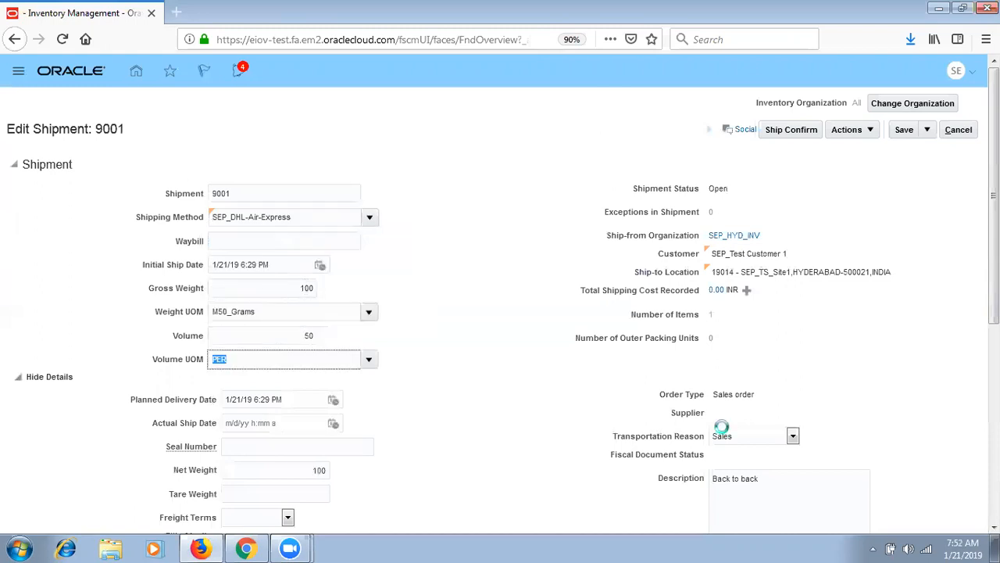
- Set freight terms to Collect freight and the line's shipped quantity to 1
scroll(290, 266, "down", 3)
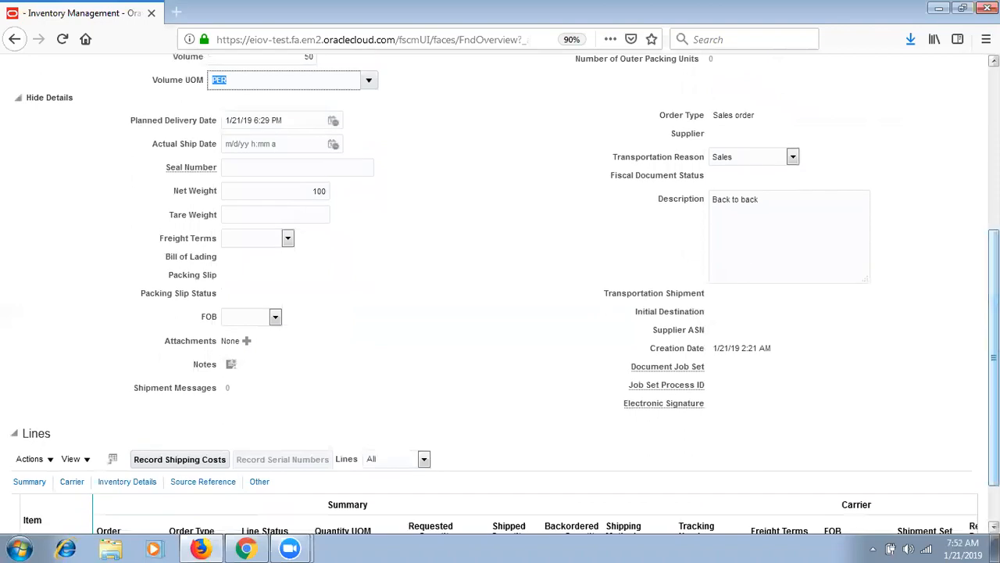
left_click(287, 237)
left_click(270, 286)
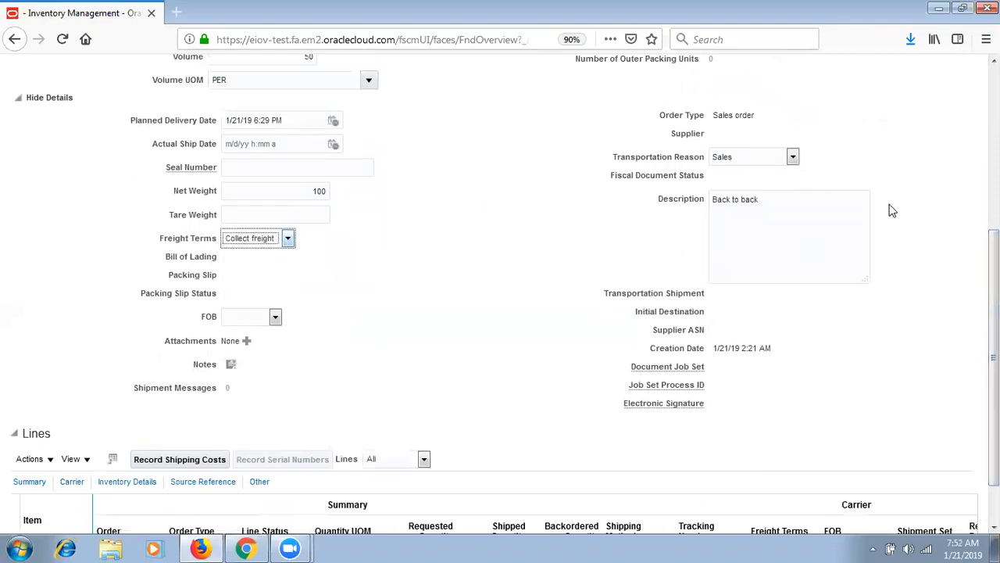
scroll(547, 351, "down", 1)
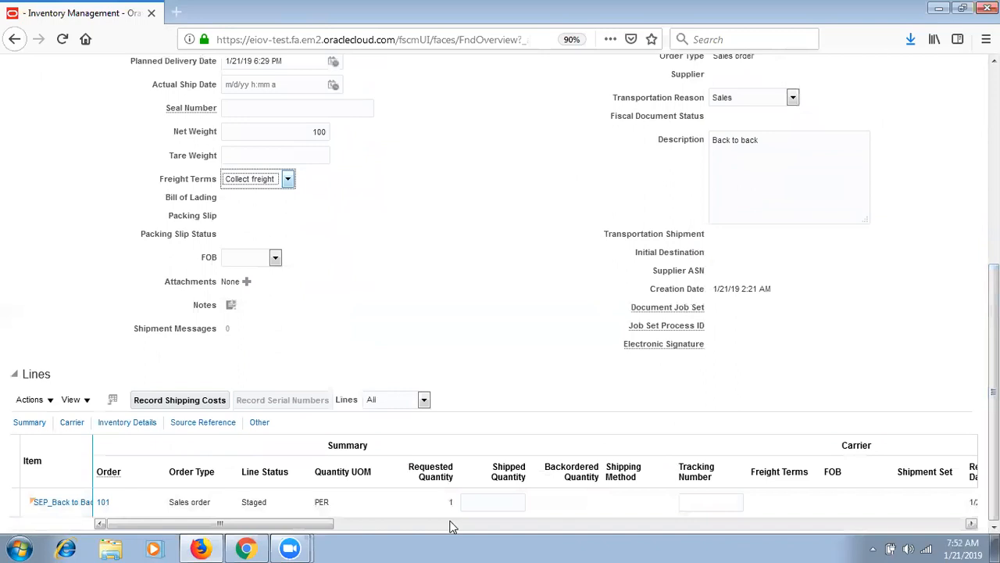
left_click(512, 504)
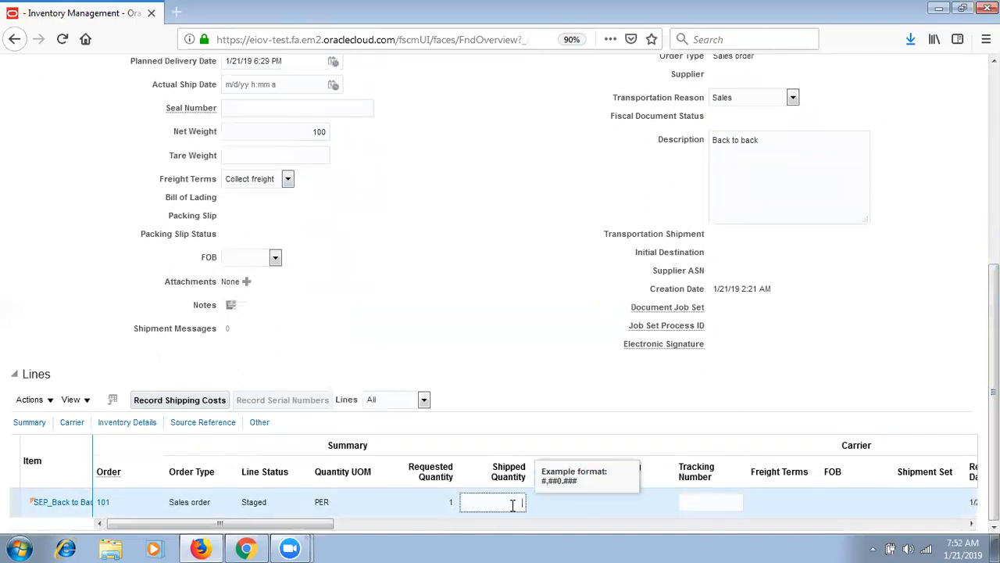
type("1")
key("Tab")
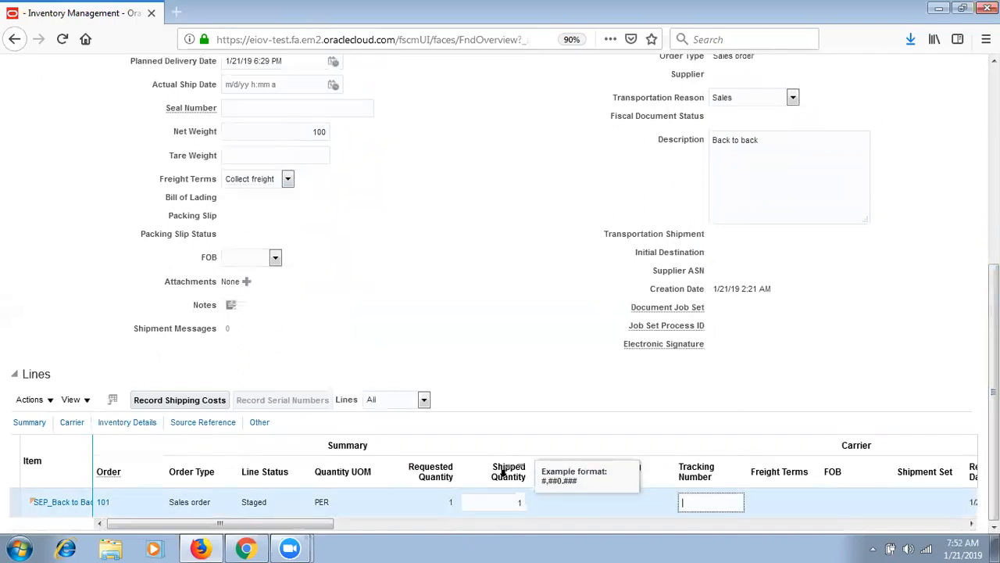
- Set the shipment's FOB to Destination
left_click(686, 526)
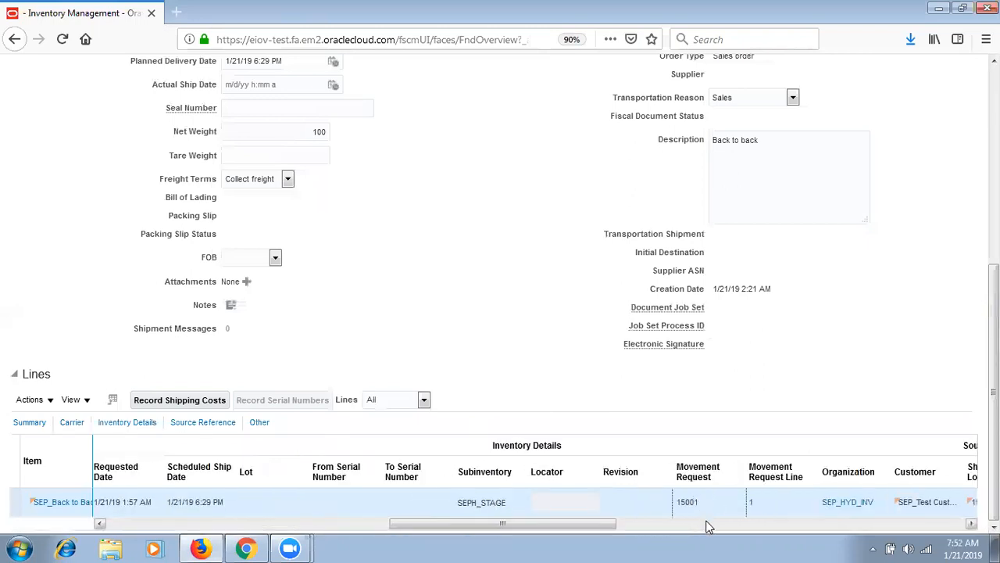
left_click(707, 524)
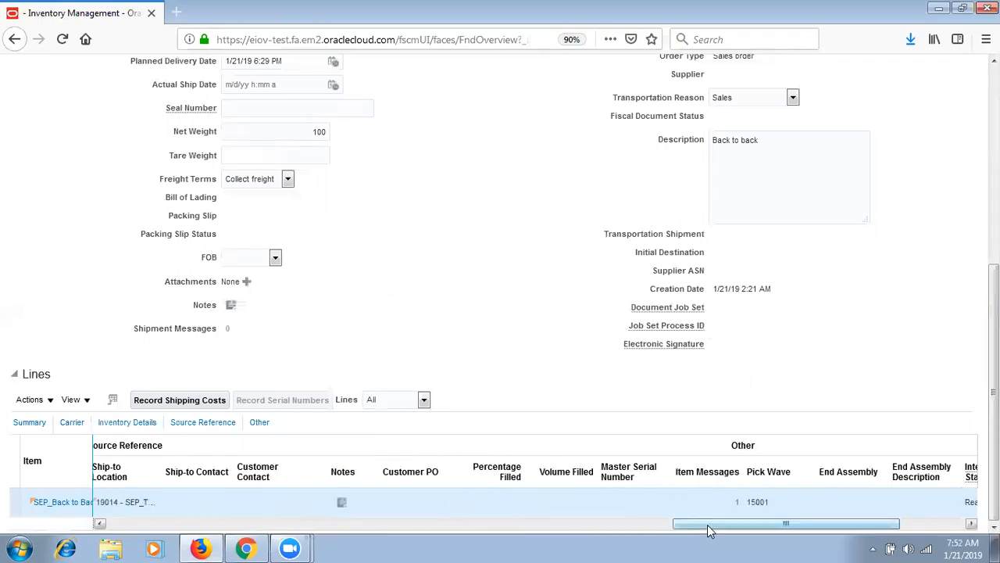
left_click(119, 524)
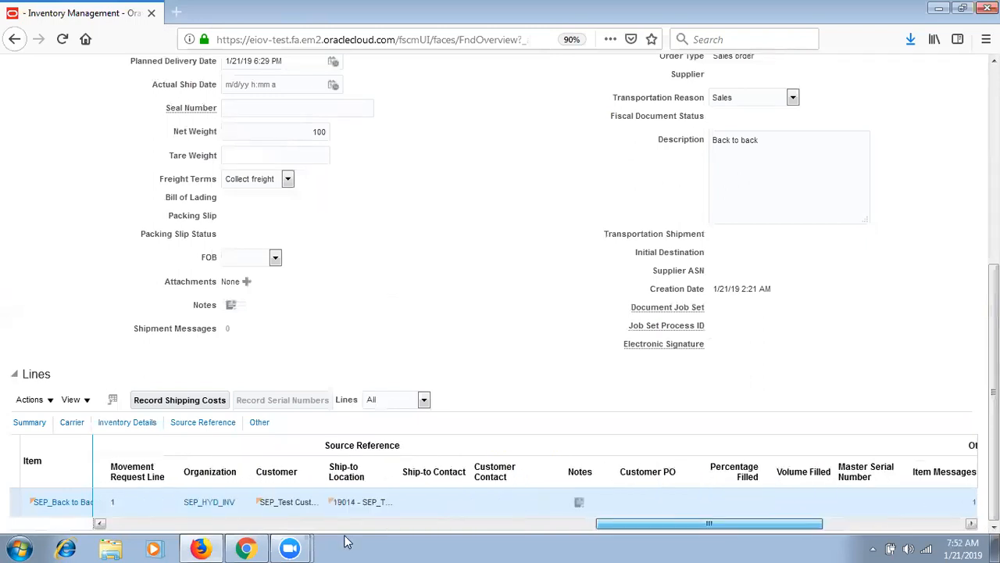
left_click(119, 525)
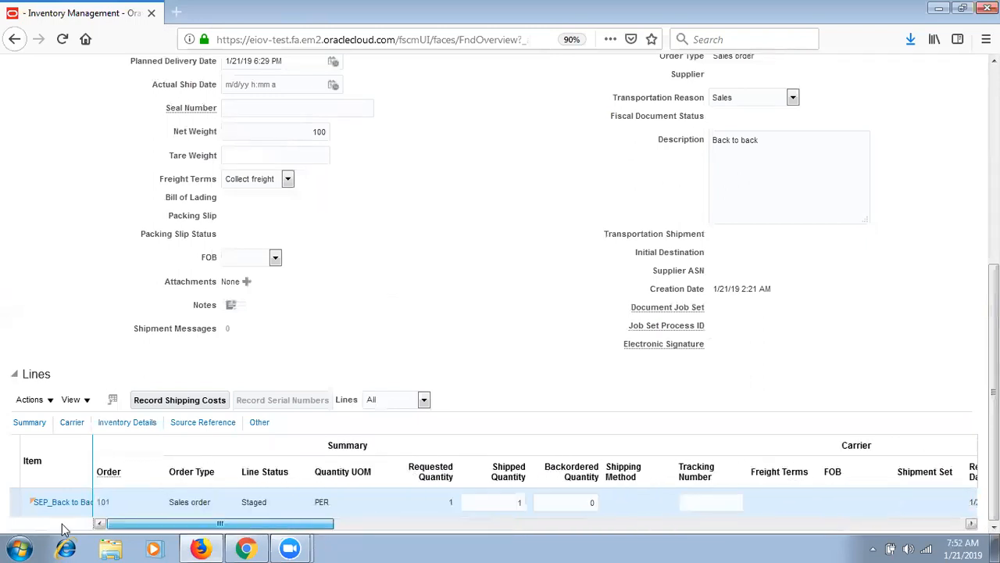
left_click(259, 263)
left_click(253, 333)
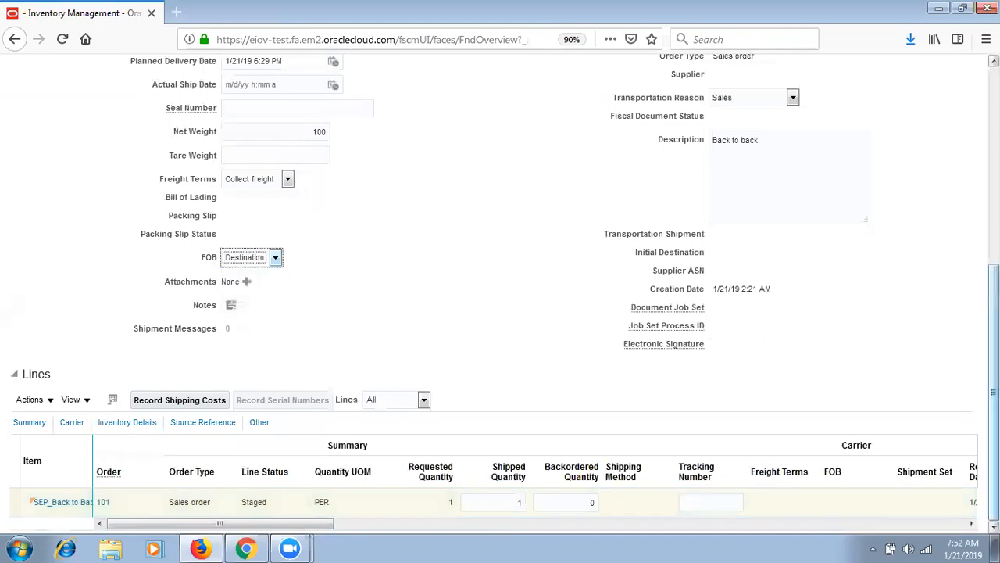
scroll(766, 173, "up", 7)
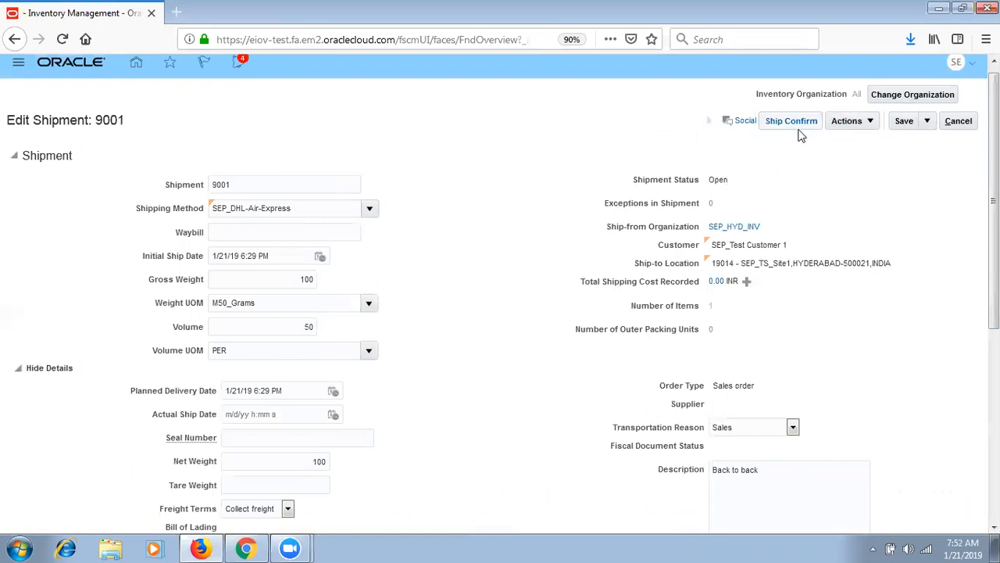
- Save and ship confirm shipment 9001, then save and close back to the Inventory Management overview
left_click(904, 120)
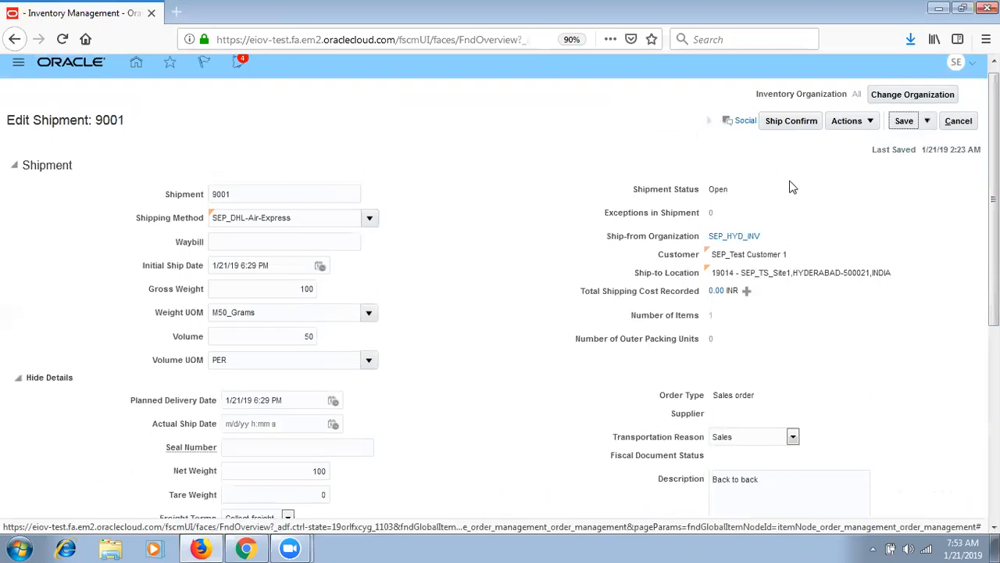
left_click(793, 122)
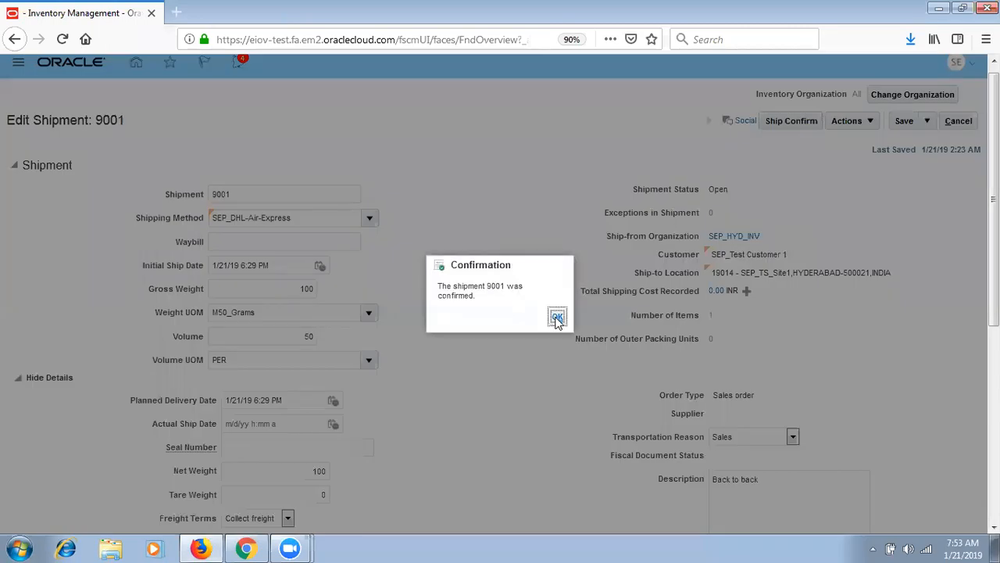
left_click(557, 317)
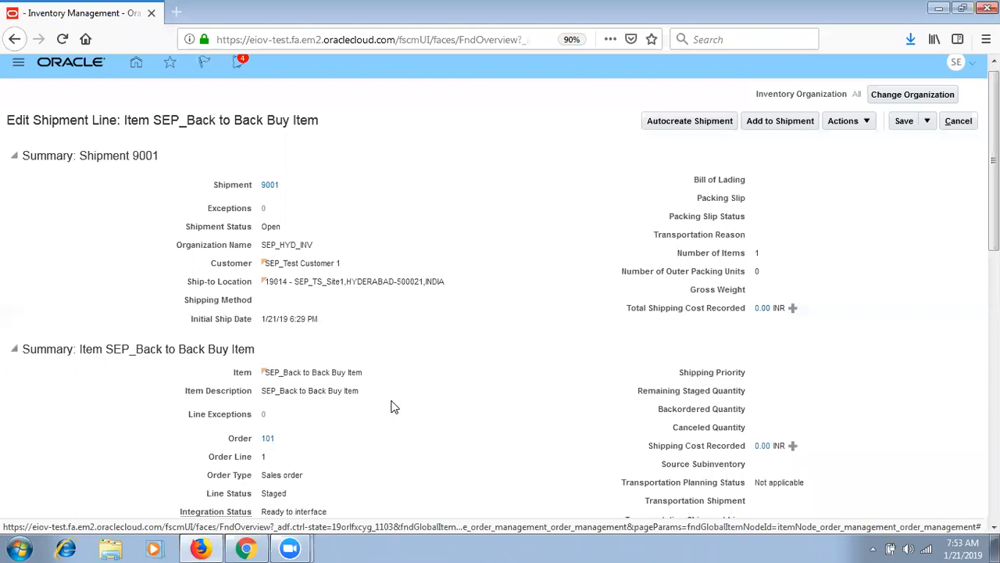
left_click(929, 121)
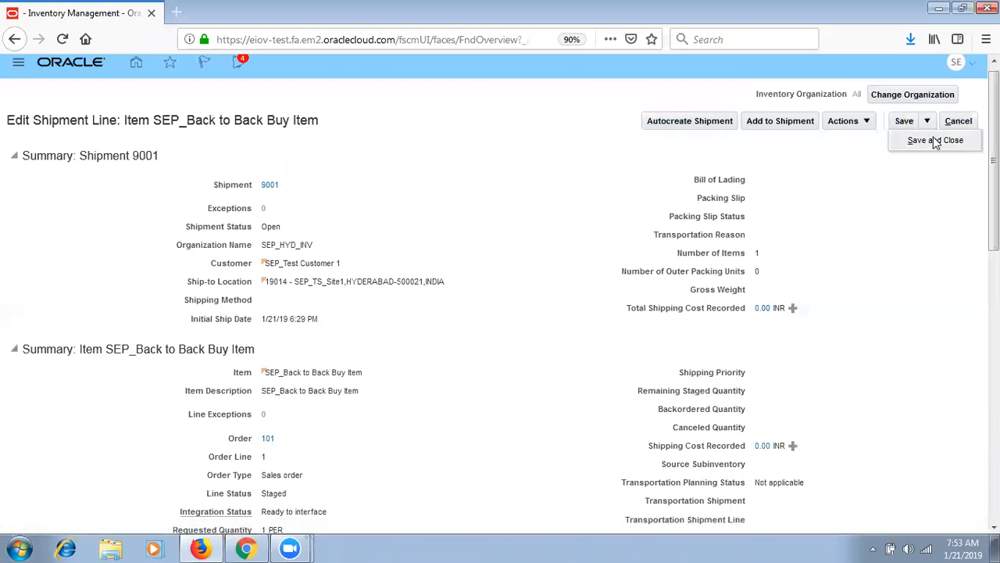
left_click(935, 140)
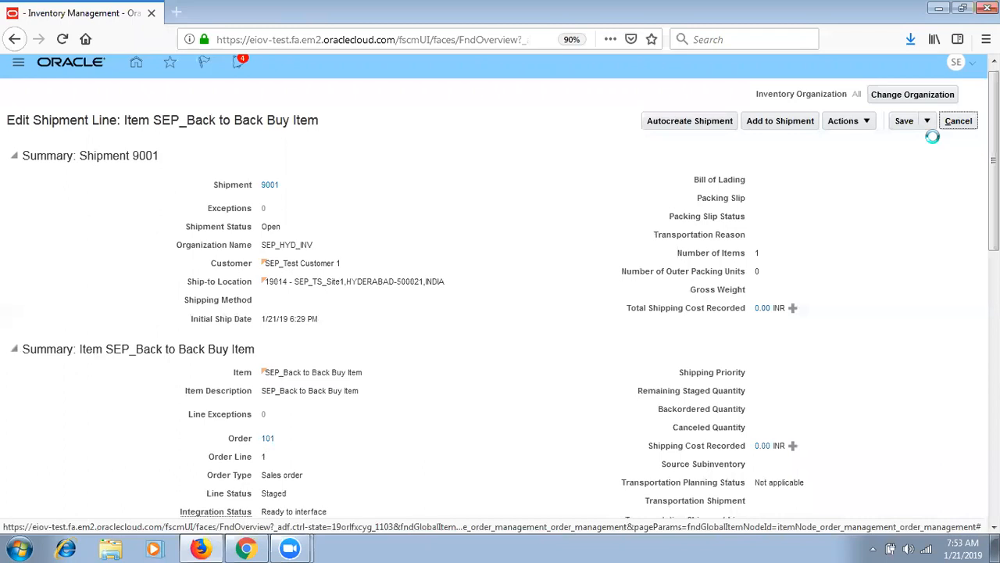
left_click(927, 122)
left_click(934, 140)
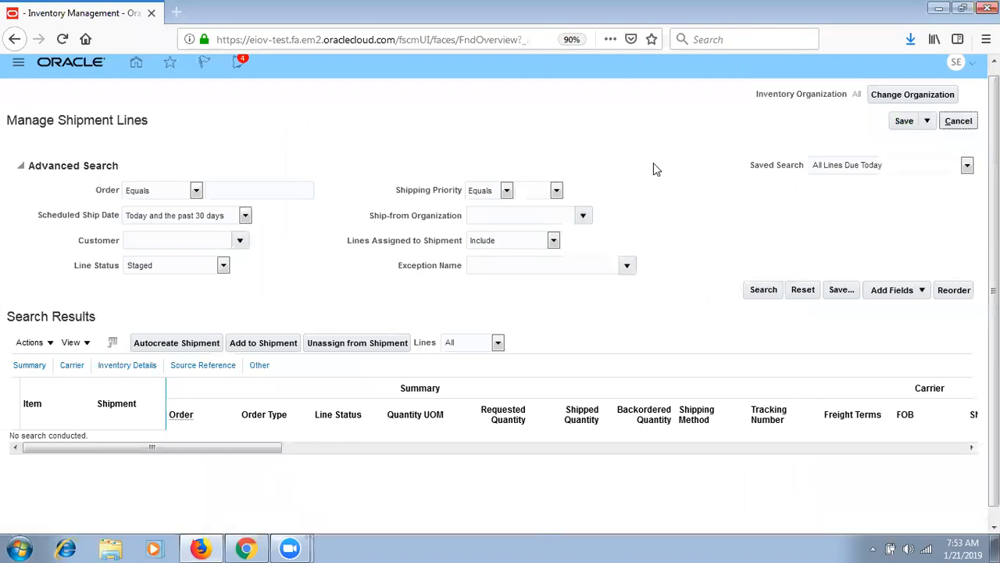
- Go to the Order Management work area and start a new sales order
left_click(19, 67)
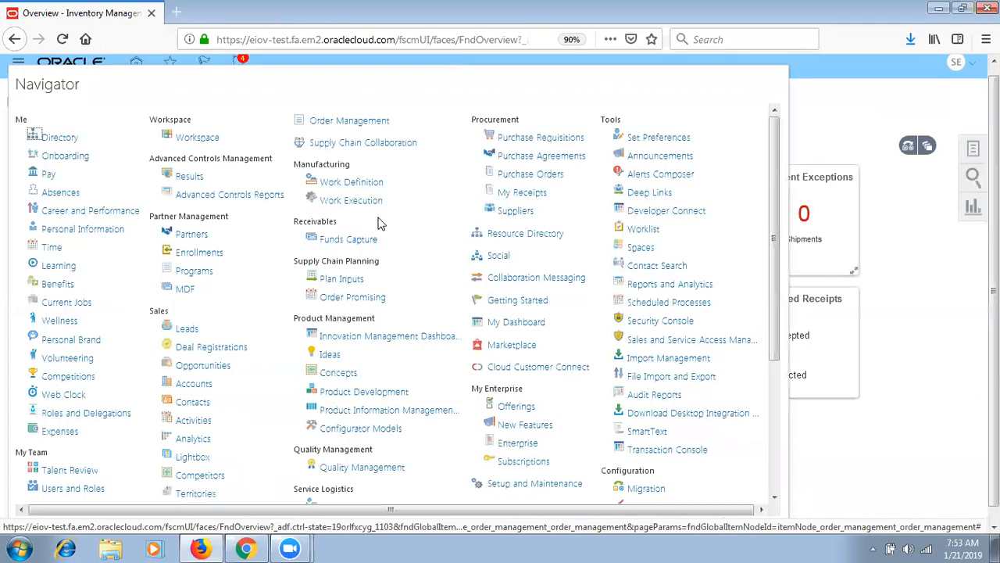
left_click(373, 122)
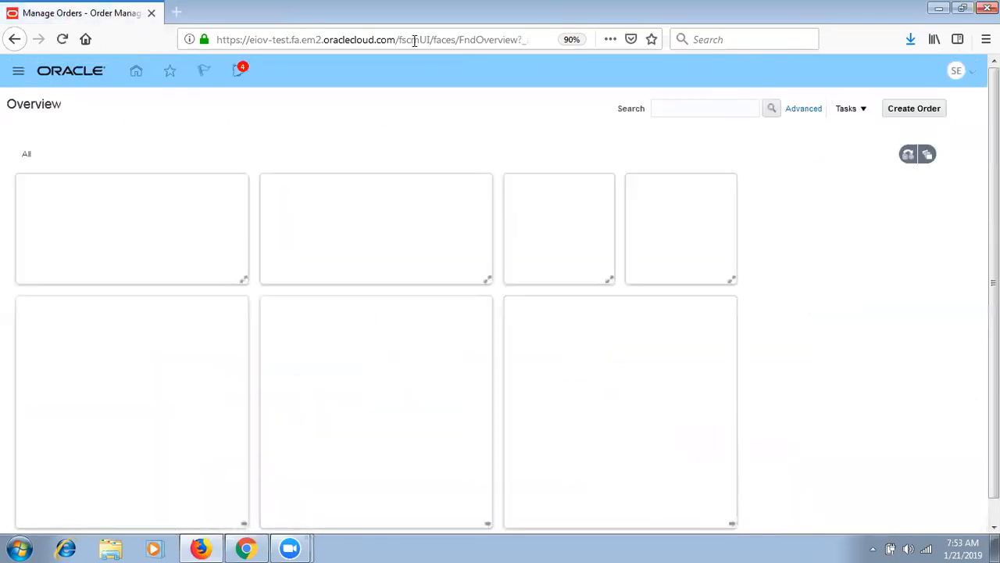
left_click(907, 107)
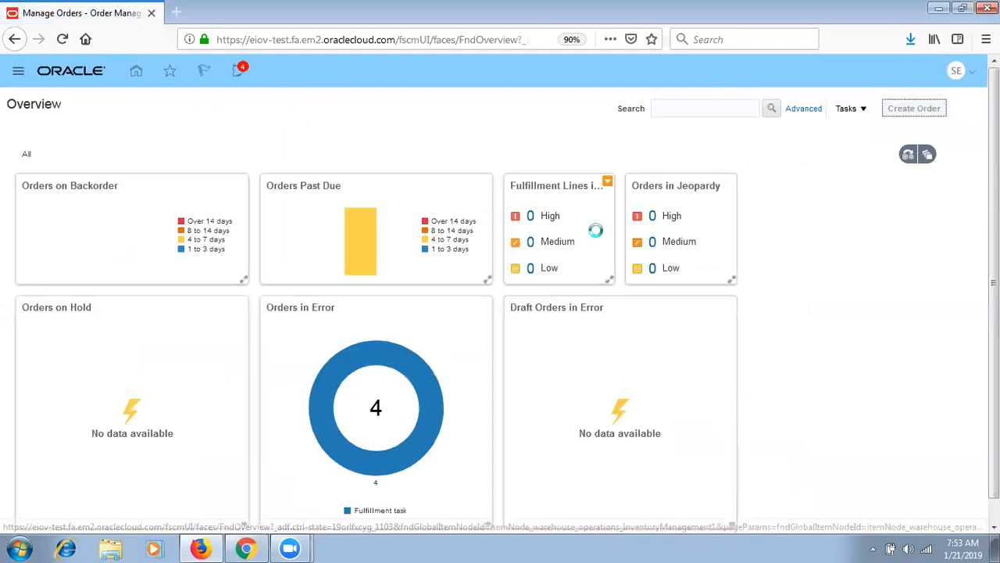
left_click(287, 188)
- Set customer SEP_Test Customer 1, order type Test and business unit SEP_South BU
type("SEF")
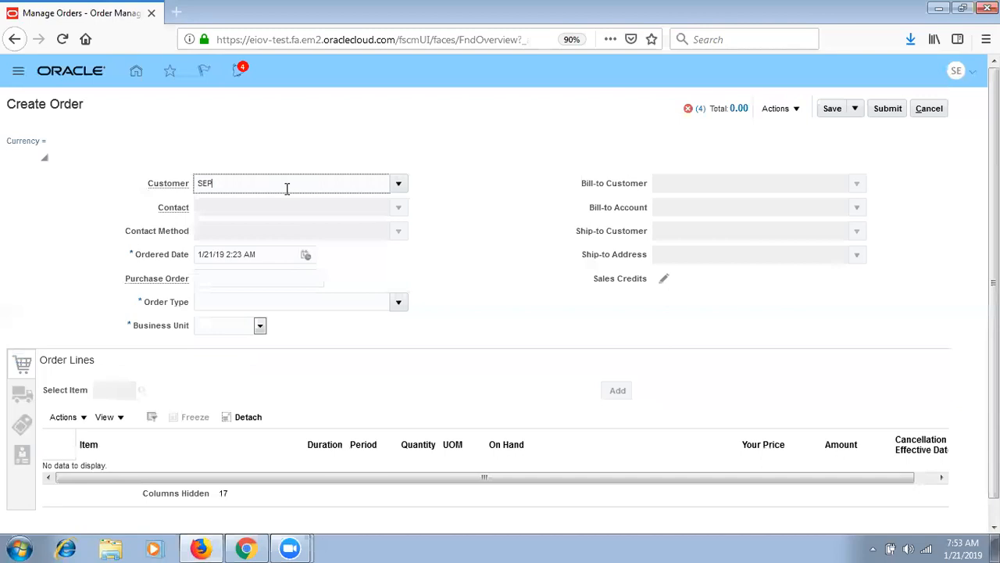
left_click(279, 204)
left_click(376, 307)
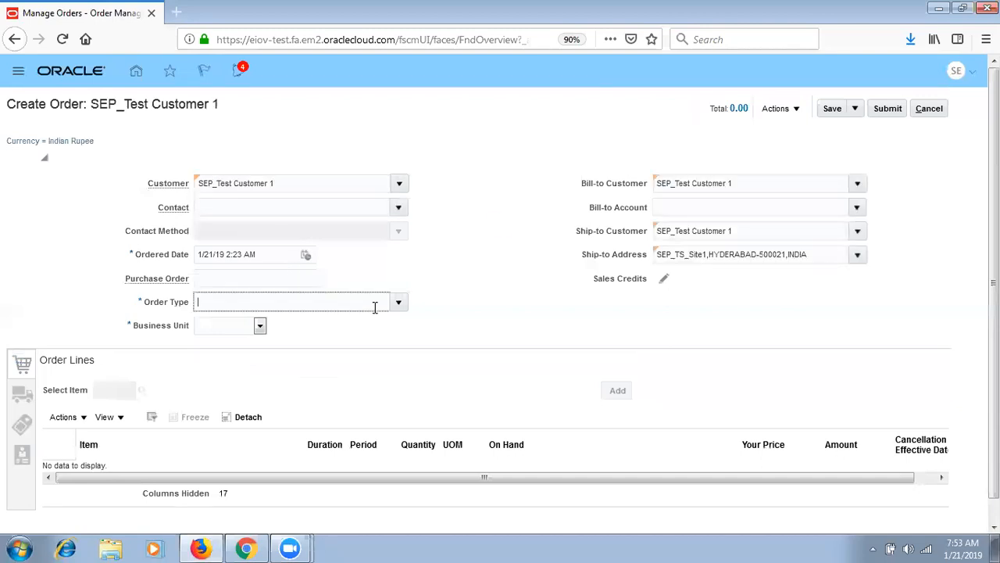
key("BackSpace")
left_click(399, 303)
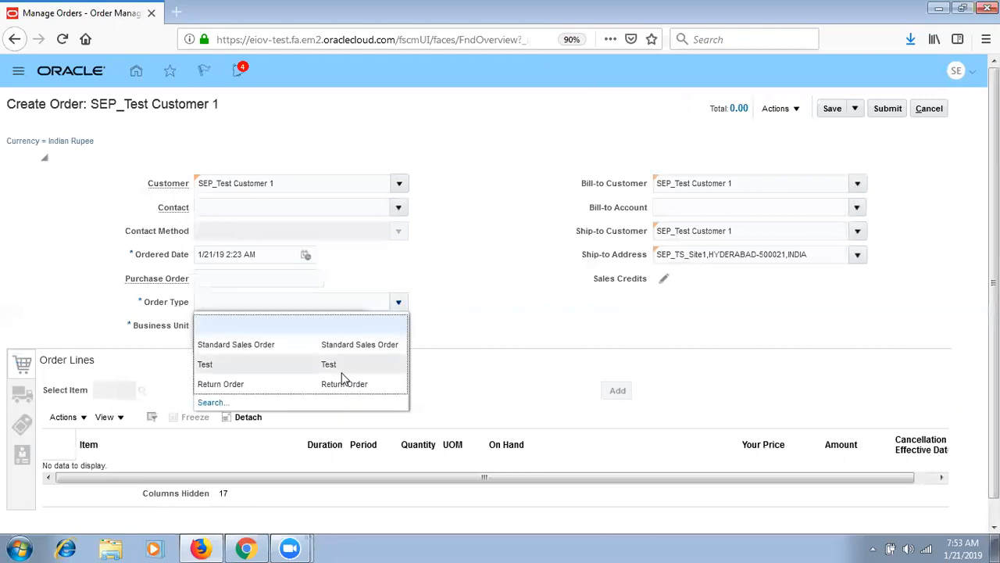
left_click(341, 364)
left_click(238, 326)
left_click(223, 372)
- Choose SEP_Back to Back Make Item, set the bill-to account, and add the order line
left_click(111, 385)
type("S")
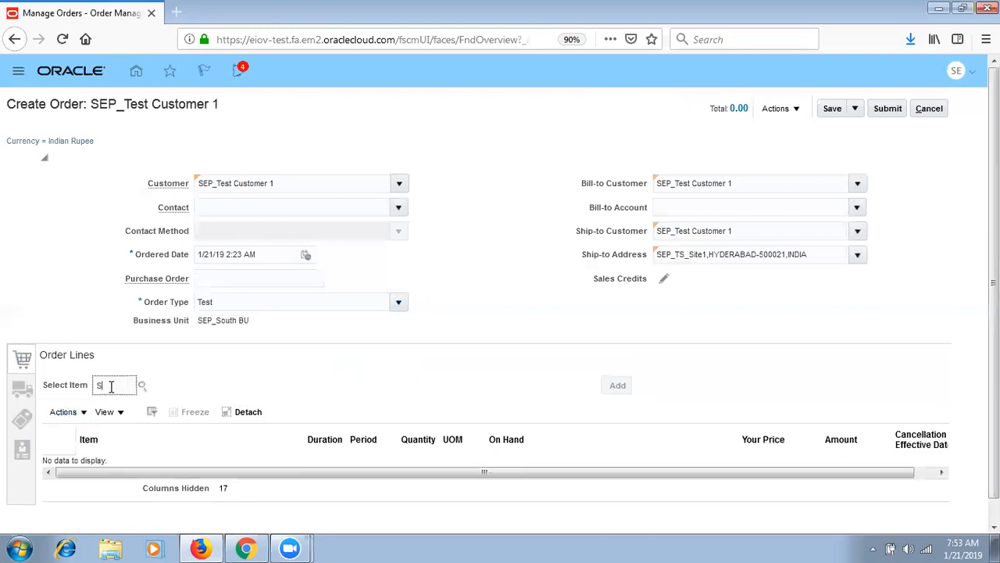
type("EP_B")
key("Tab")
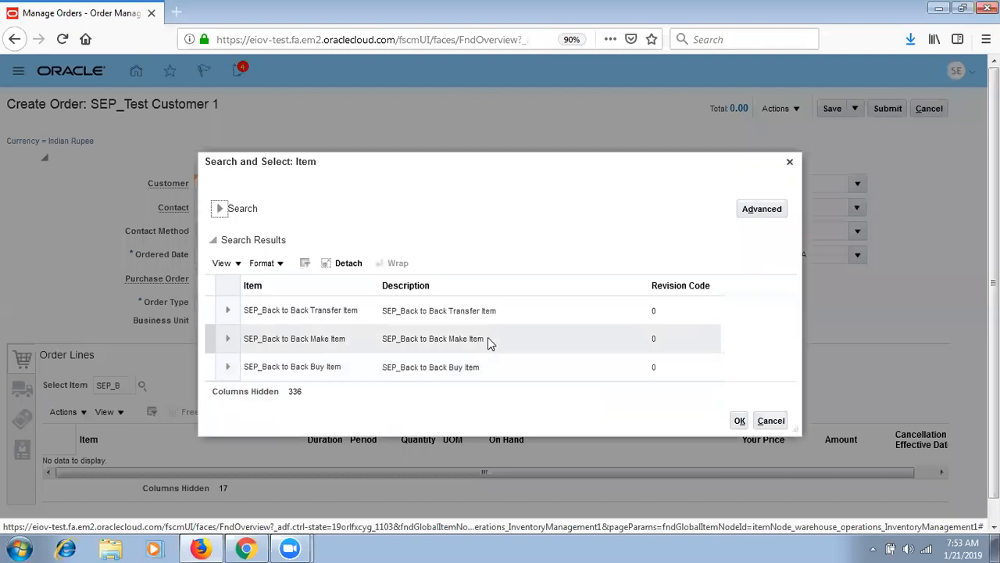
left_click(489, 341)
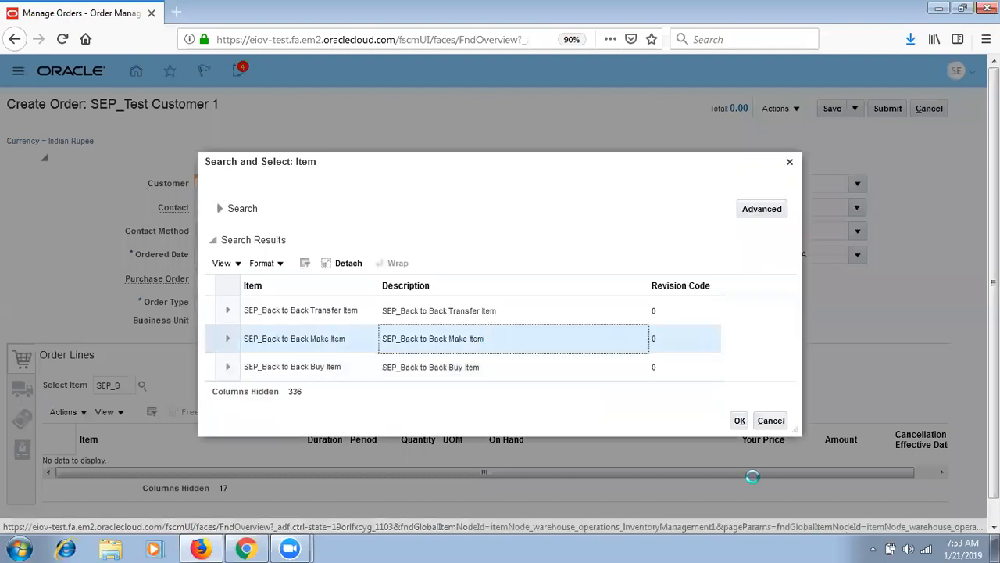
left_click(739, 420)
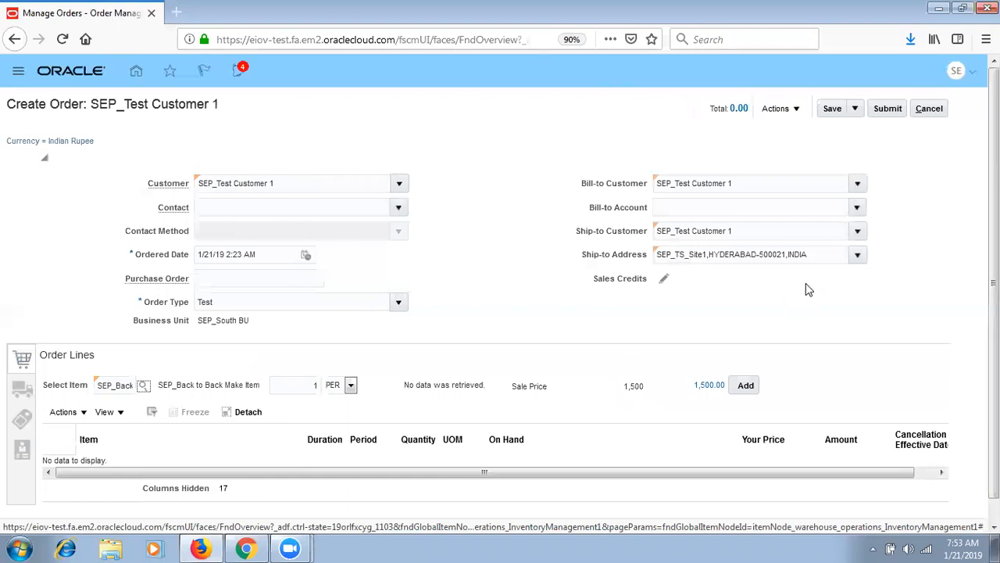
left_click(858, 207)
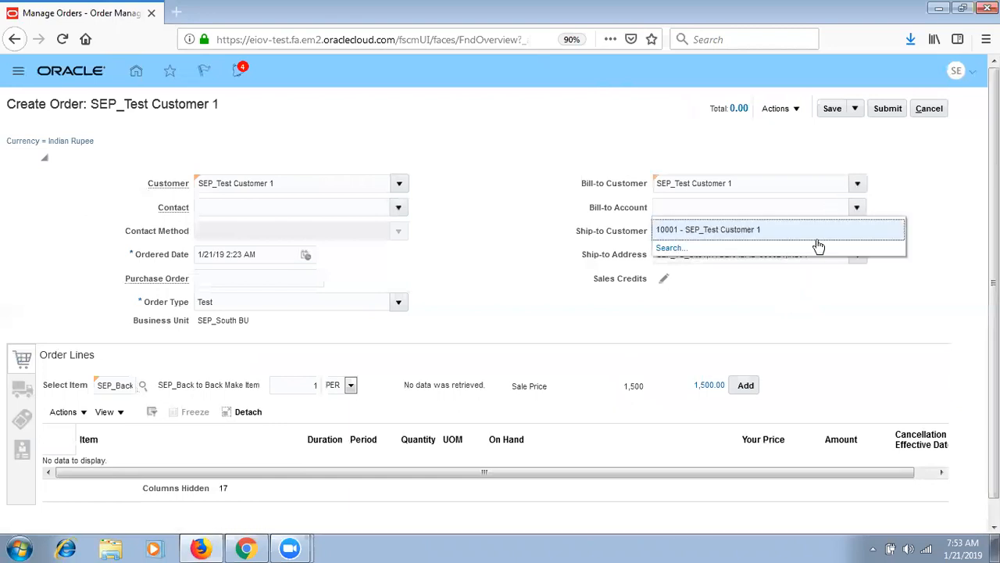
left_click(829, 233)
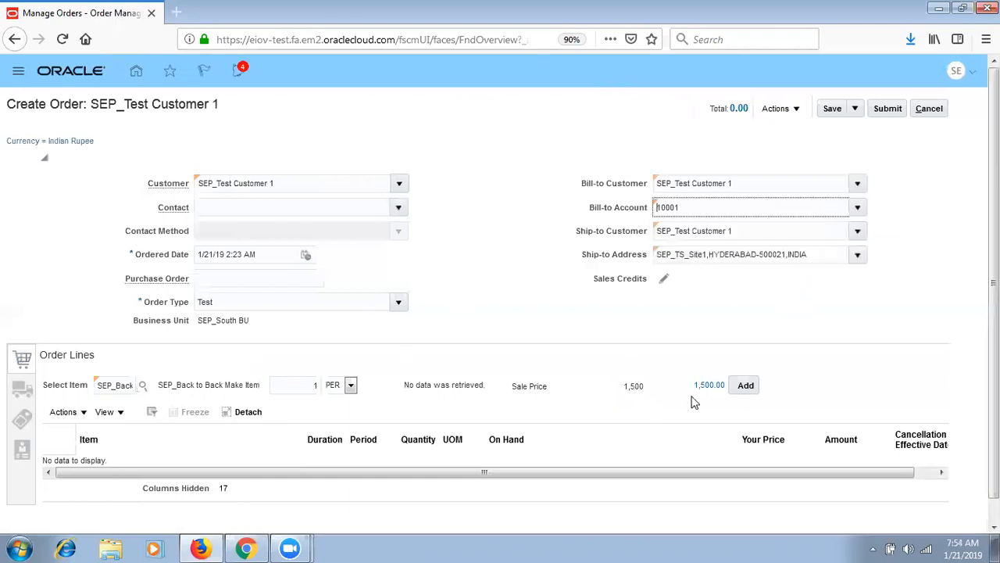
left_click(746, 385)
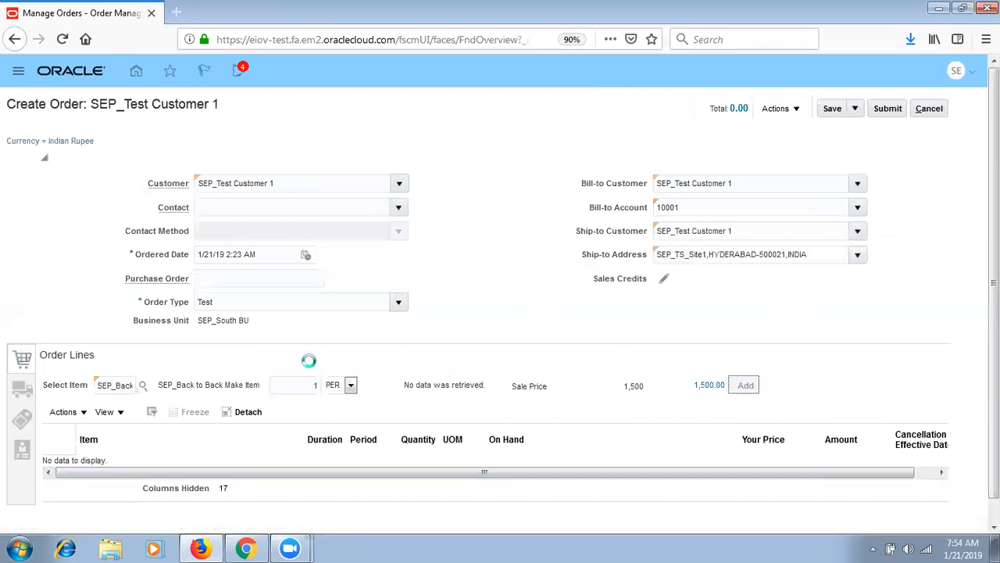
- Set quantity 3, warehouse SEP_HYD_INV and IMMEDIATE payment terms, then save and submit
left_click(417, 471)
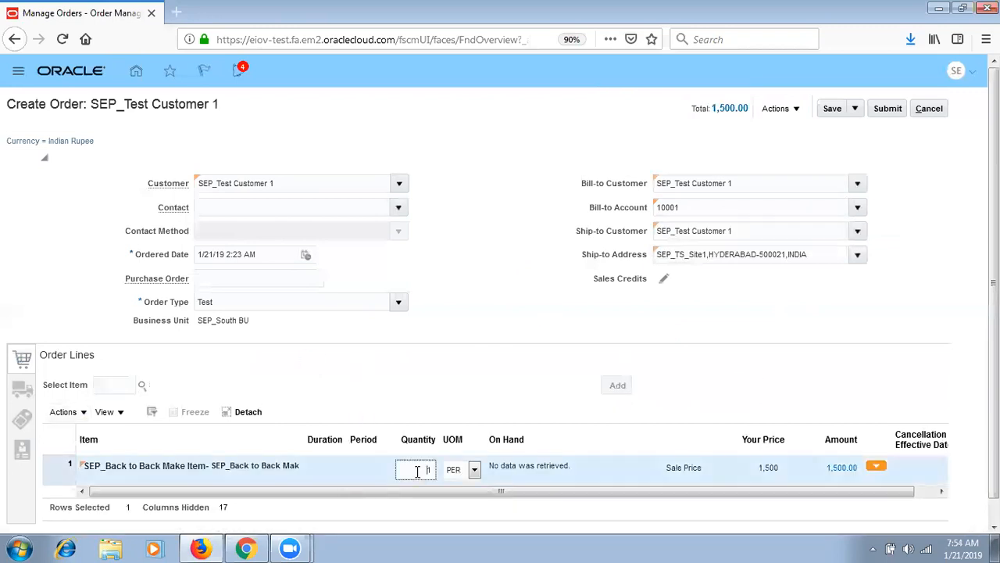
key("Tab")
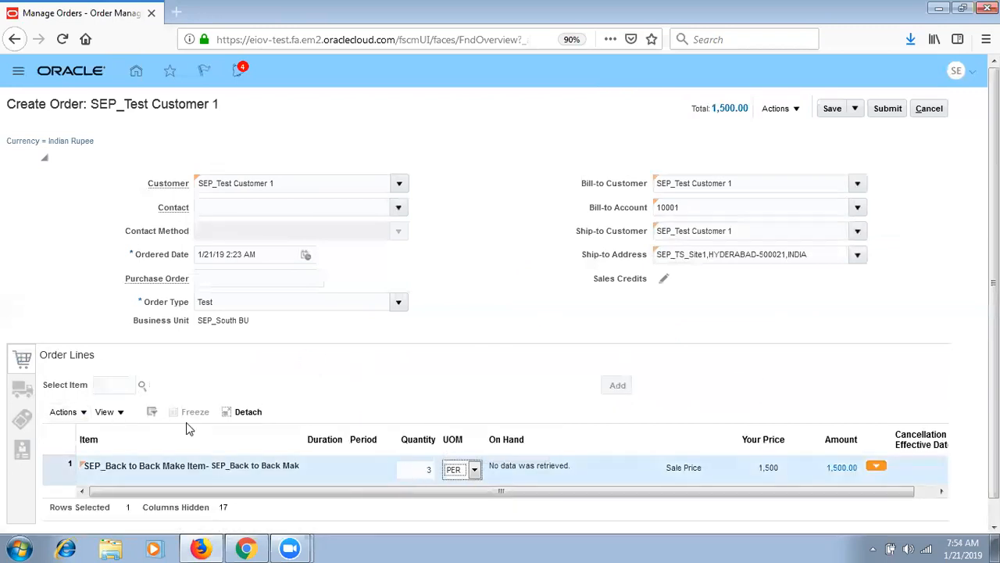
left_click(22, 388)
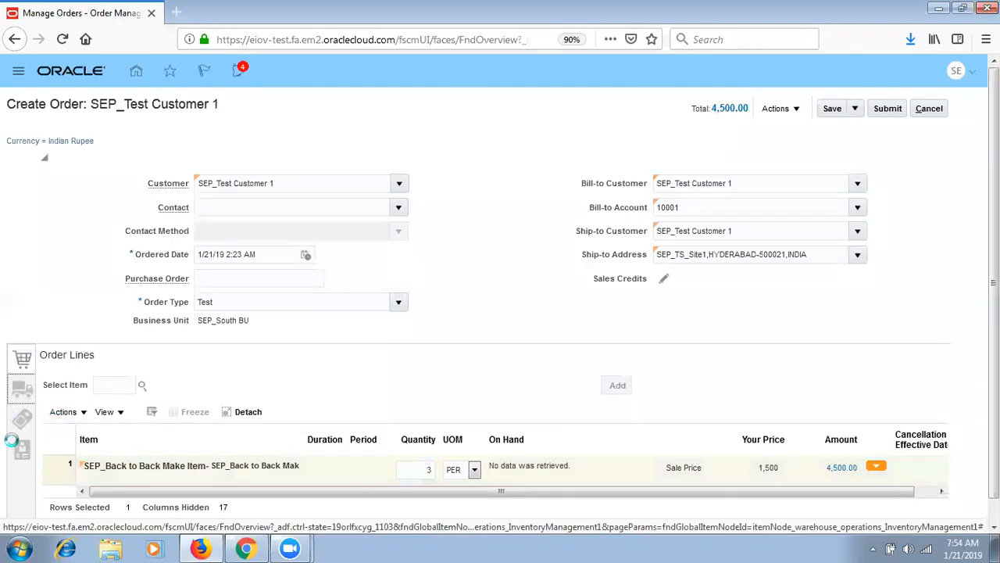
left_click(148, 390)
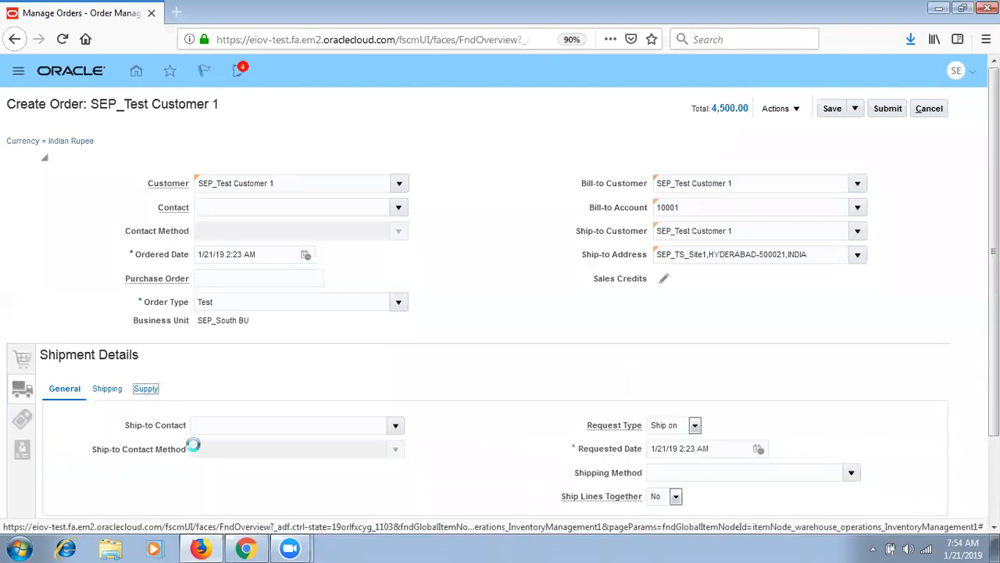
left_click(224, 430)
type("SEP_H")
key("Tab")
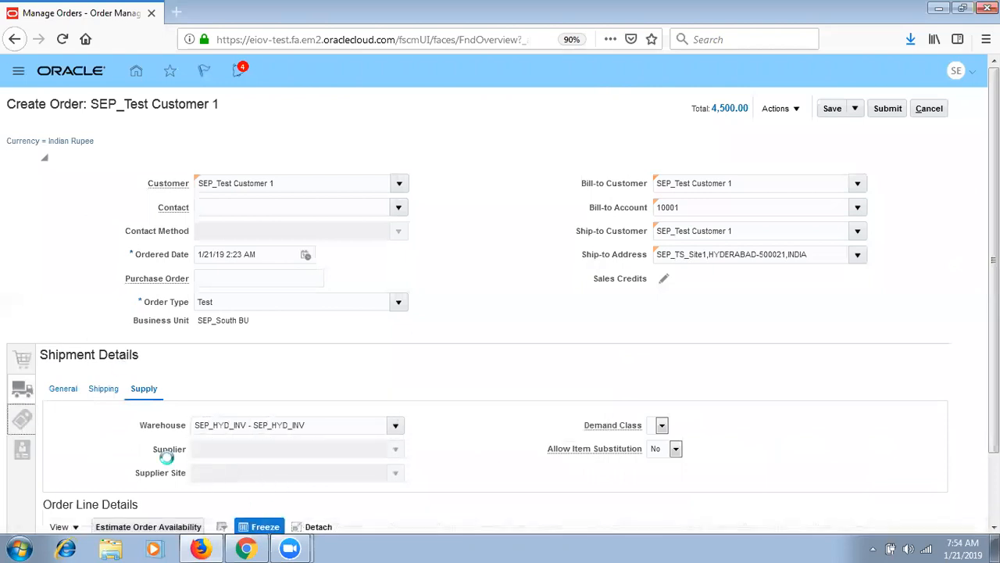
left_click(216, 454)
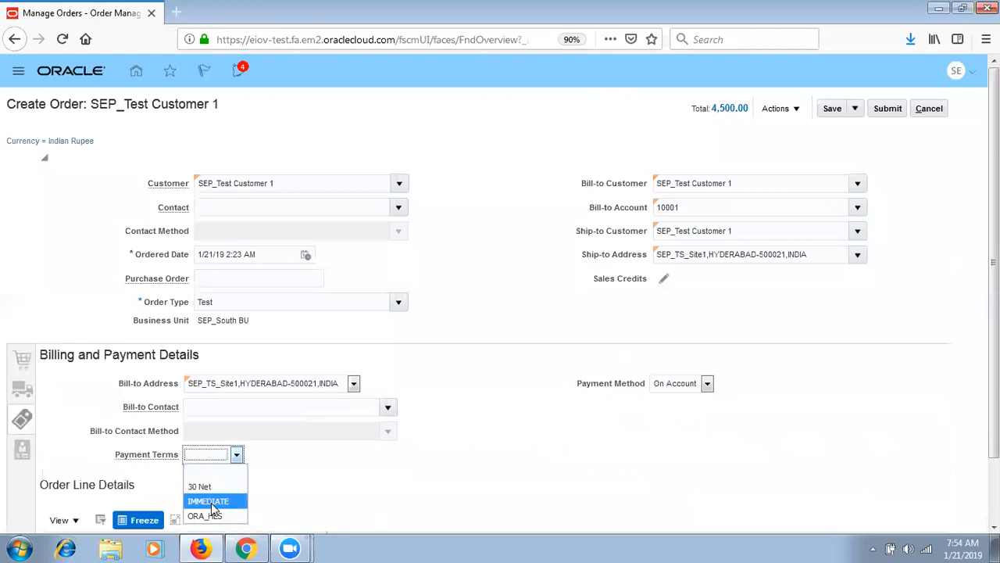
left_click(211, 502)
left_click(832, 110)
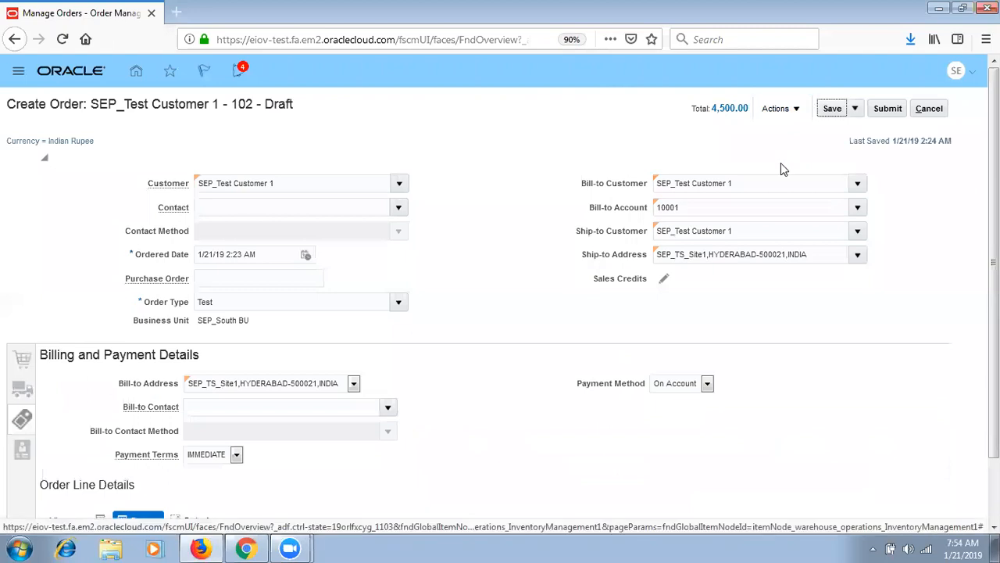
left_click(889, 110)
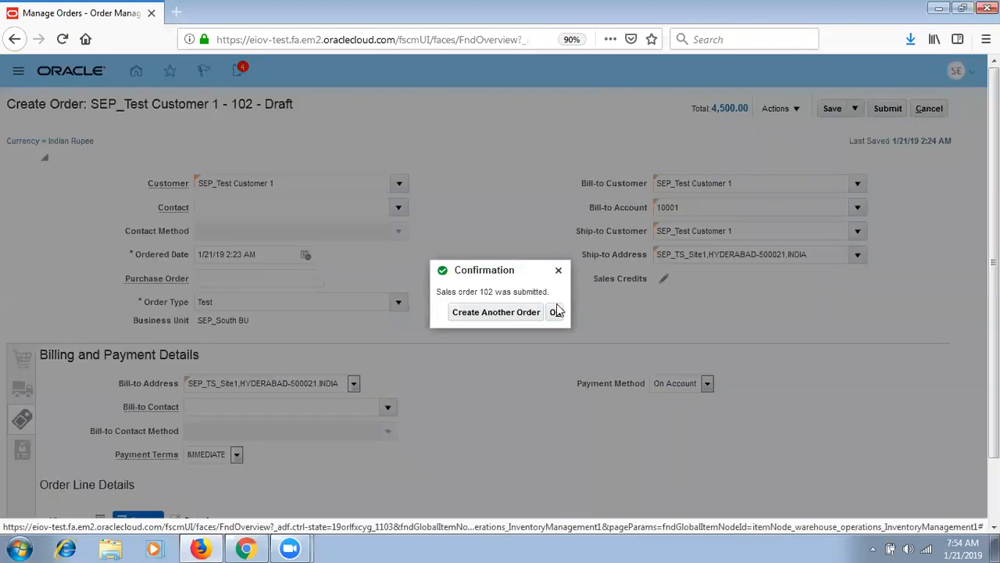
- Acknowledge the submission and refresh order 102 repeatedly to update its line status
left_click(555, 313)
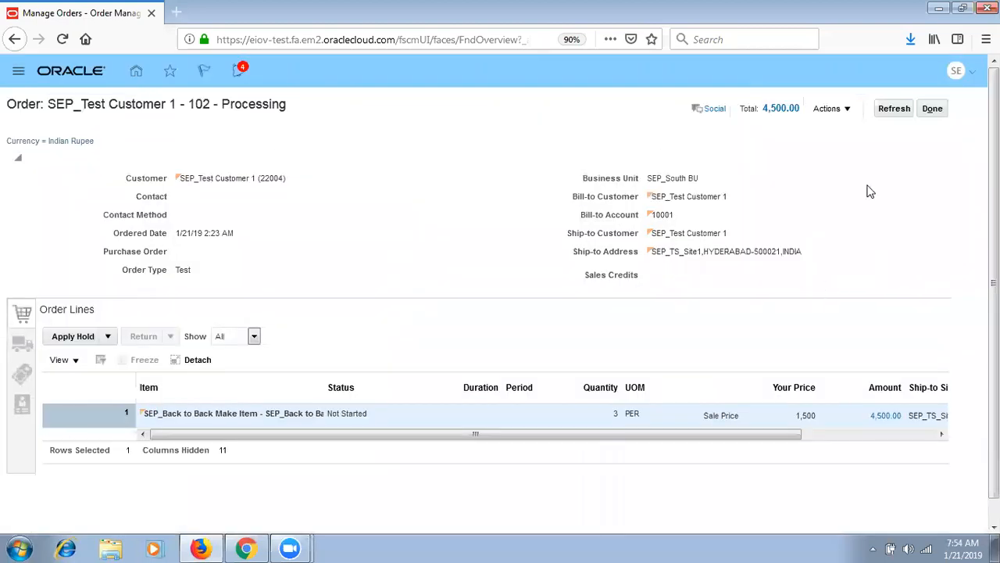
left_click(889, 108)
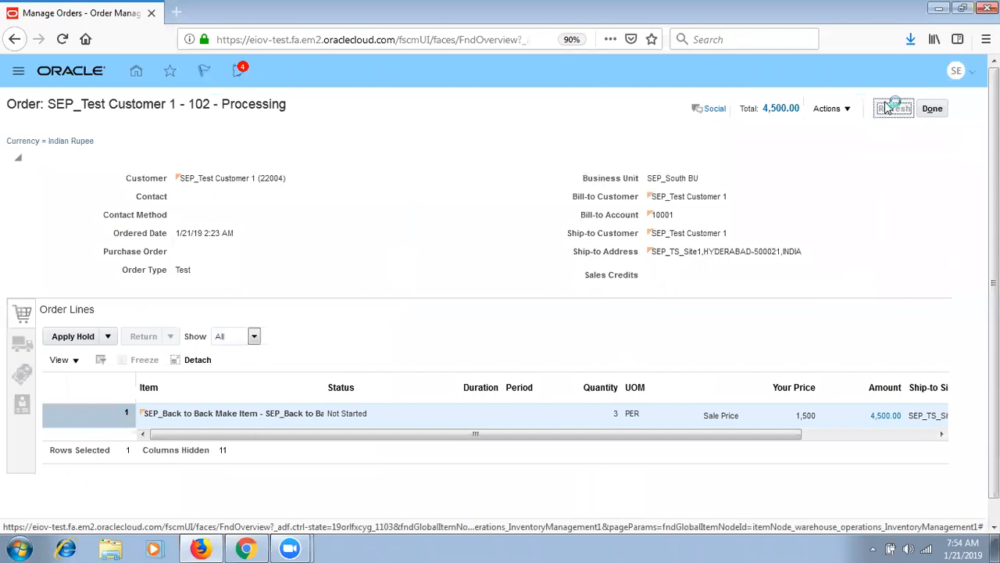
left_click(887, 107)
left_click(890, 111)
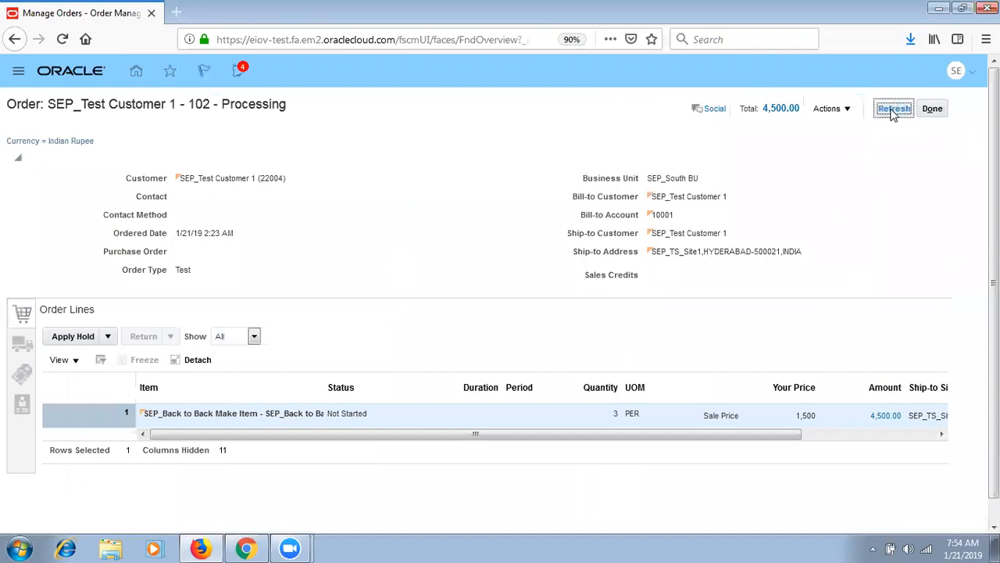
left_click(894, 113)
left_click(893, 114)
left_click(893, 113)
left_click(891, 115)
left_click(891, 109)
left_click(893, 108)
left_click(894, 107)
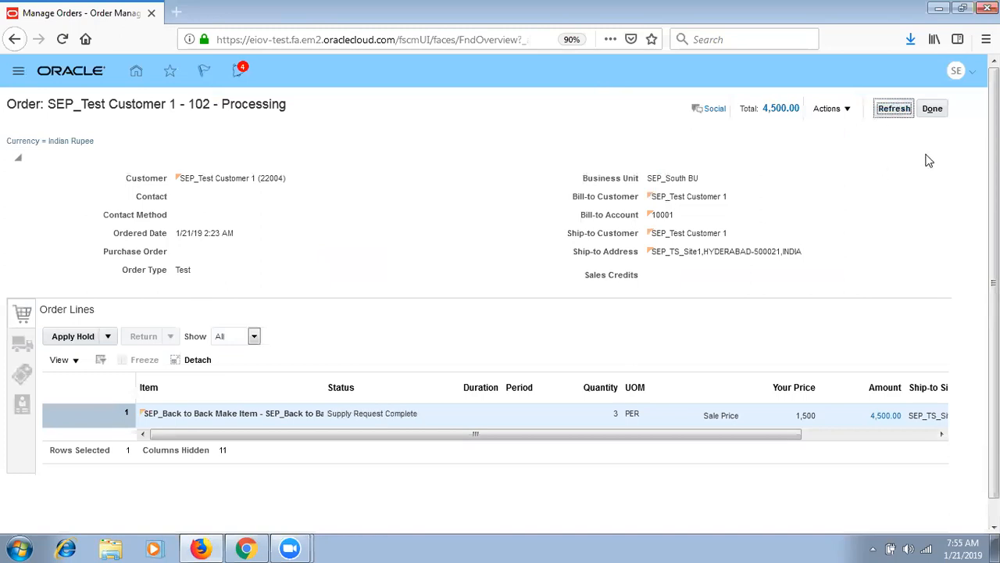
left_click(932, 109)
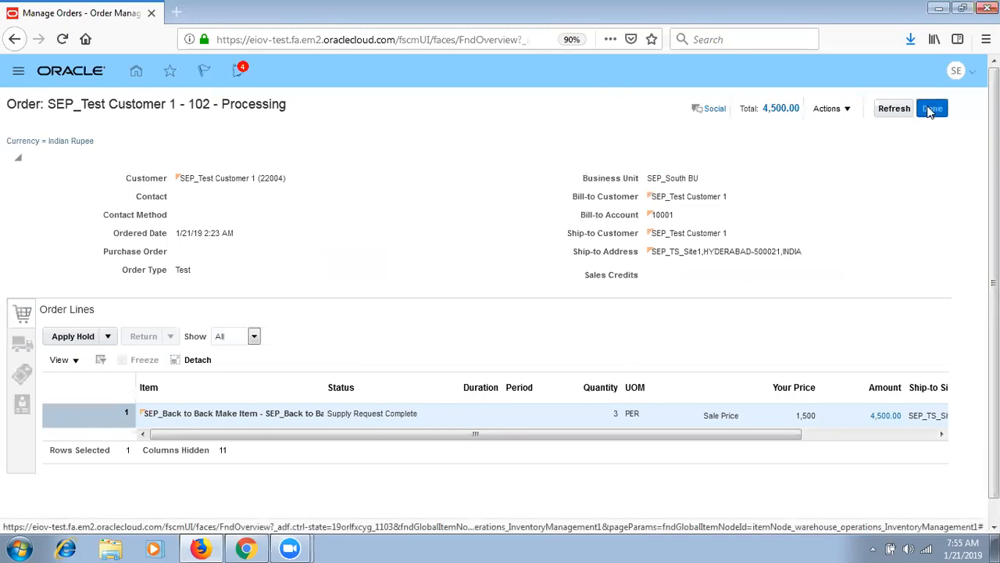
- Reopen order 102 by search twice, refreshing its line status and checking its actions
type("102")
left_click(772, 114)
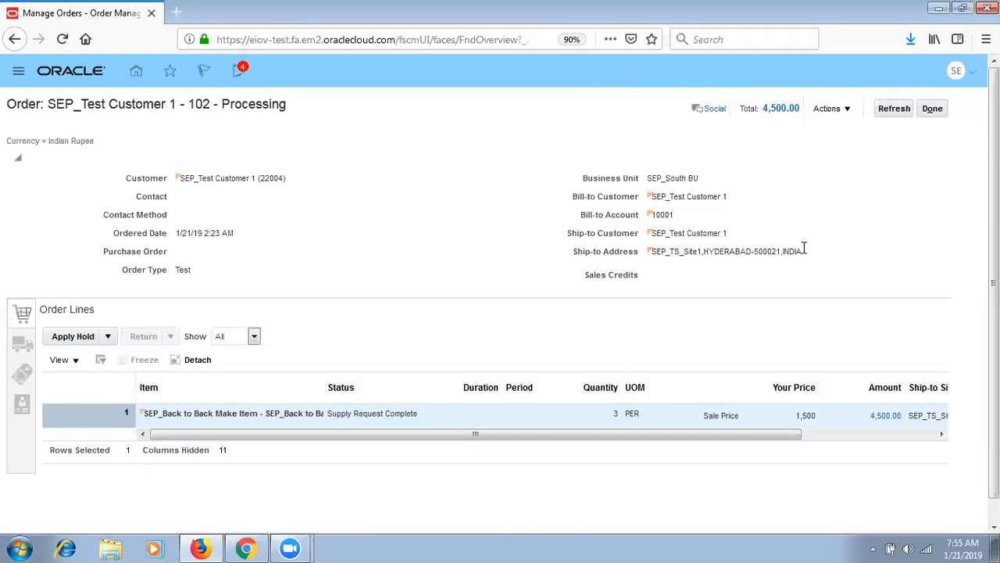
left_click(892, 113)
left_click(892, 115)
left_click(892, 115)
left_click(935, 108)
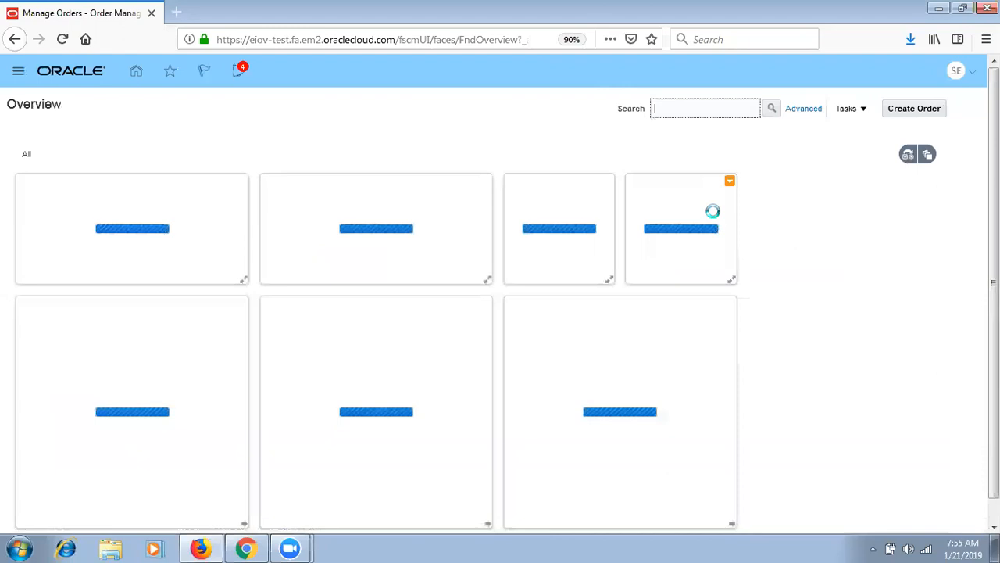
type("102")
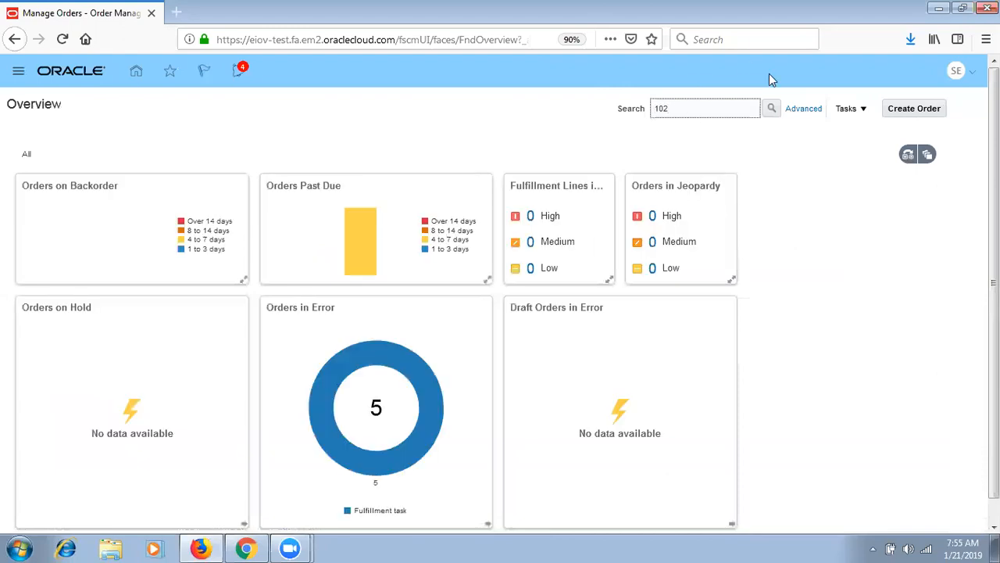
left_click(772, 110)
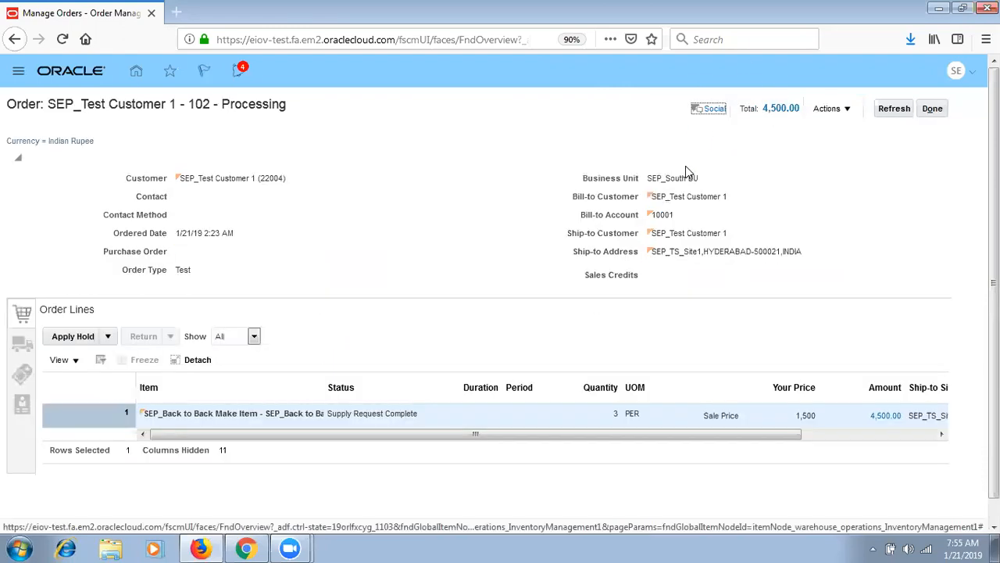
left_click(885, 117)
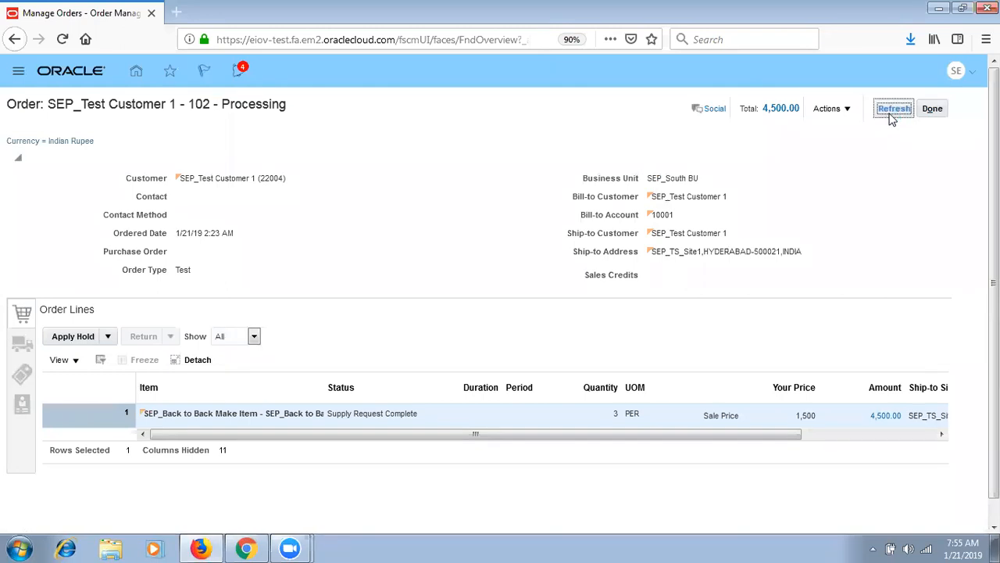
left_click(895, 114)
left_click(896, 115)
left_click(896, 115)
left_click(833, 110)
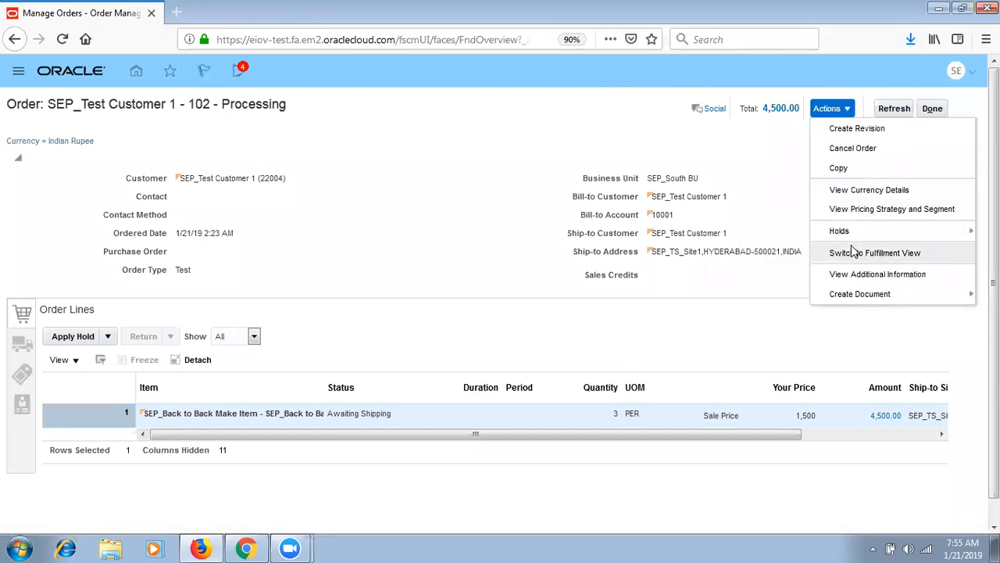
left_click(933, 109)
- Return to Order Management through the Navigator and search for order 102 again
left_click(18, 73)
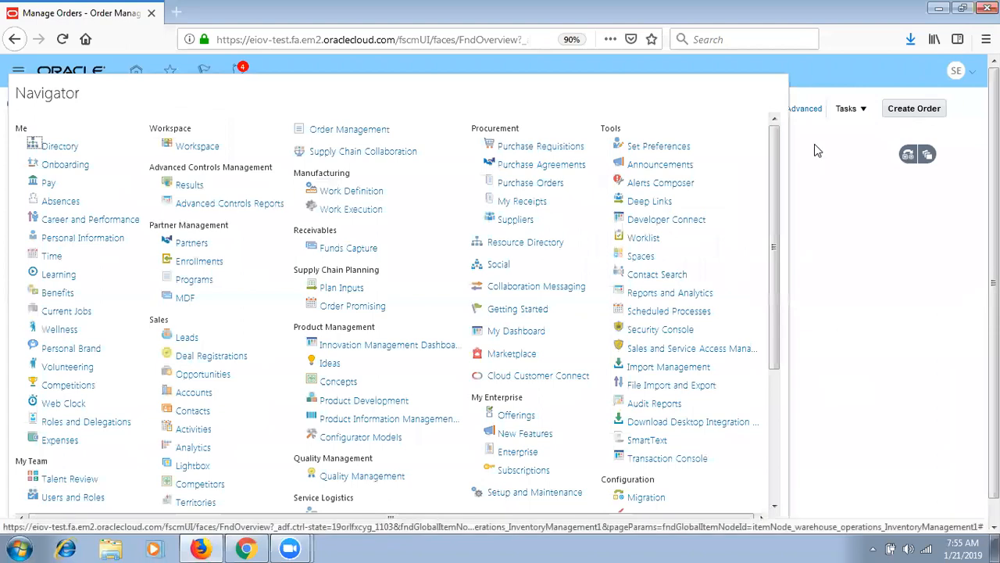
left_click(861, 154)
left_click(711, 107)
type("102")
left_click(775, 110)
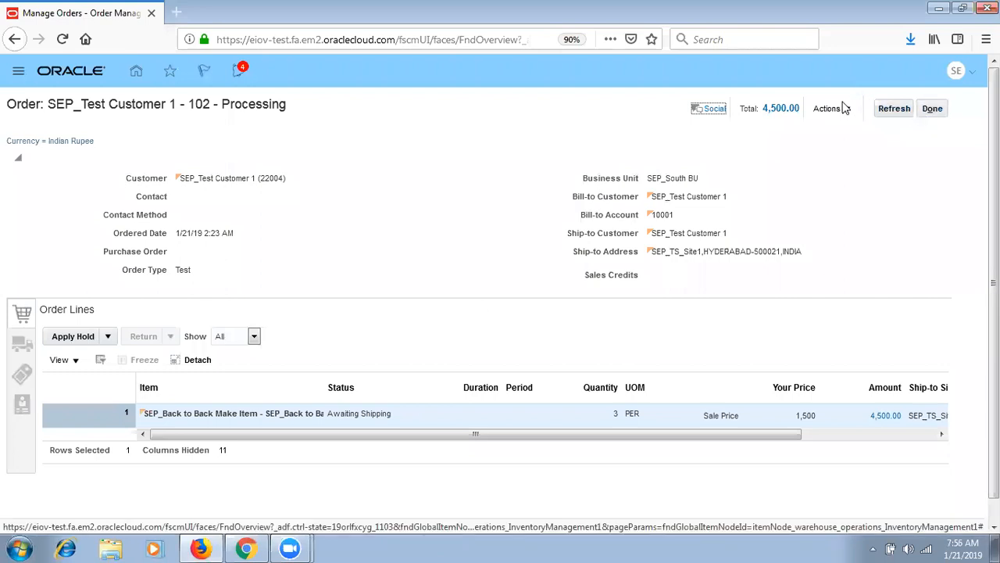
left_click(844, 107)
- Switch order 102 to fulfillment view
left_click(850, 251)
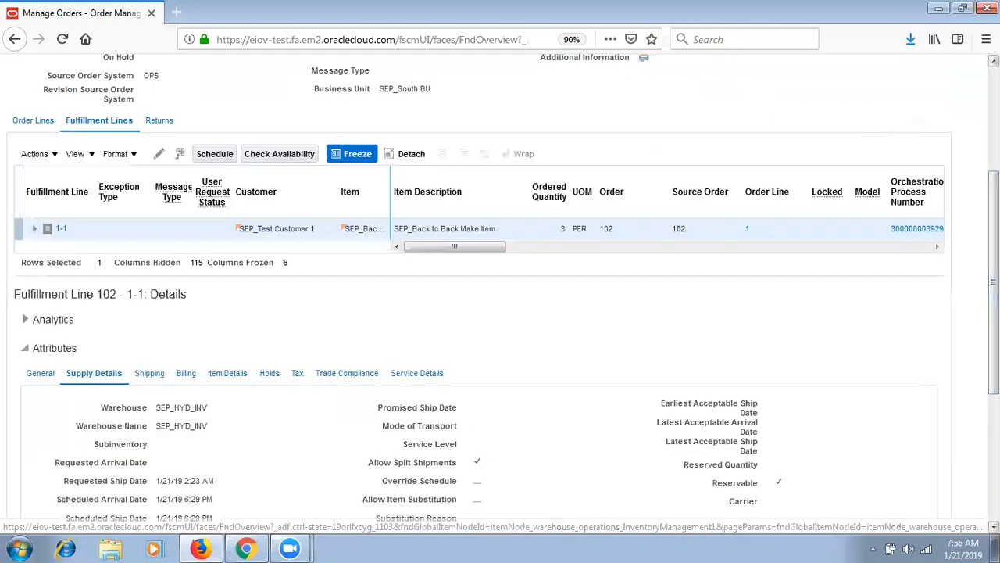
scroll(553, 338, "down", 3)
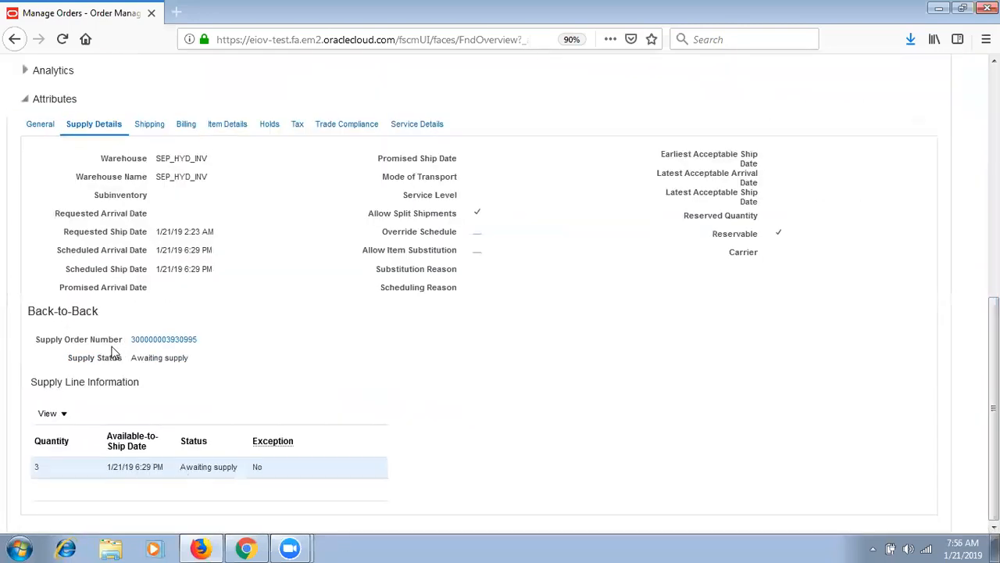
left_click_drag(994, 426, 994, 194)
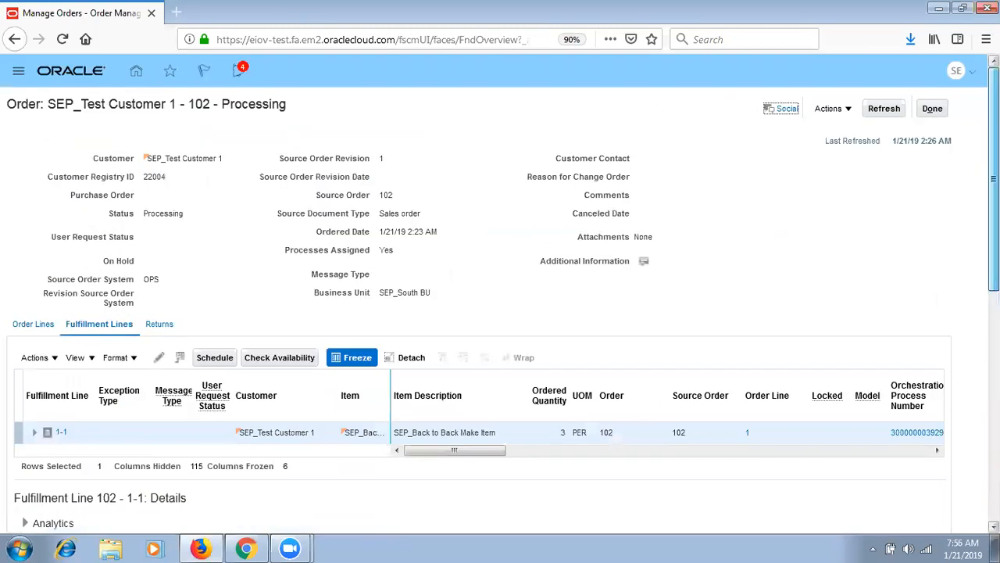
scroll(326, 507, "down", 4)
left_click(179, 478)
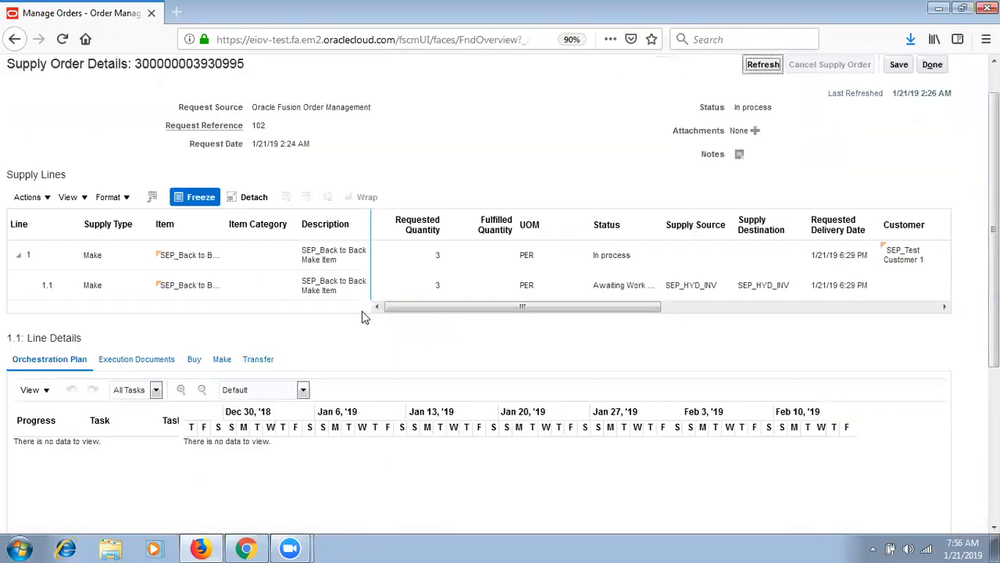
left_click(199, 286)
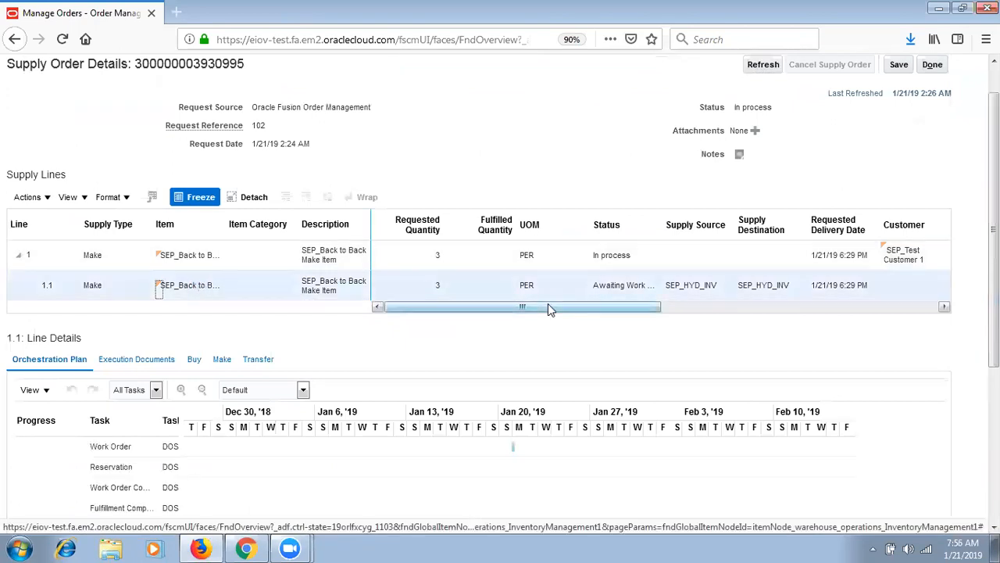
left_click(219, 364)
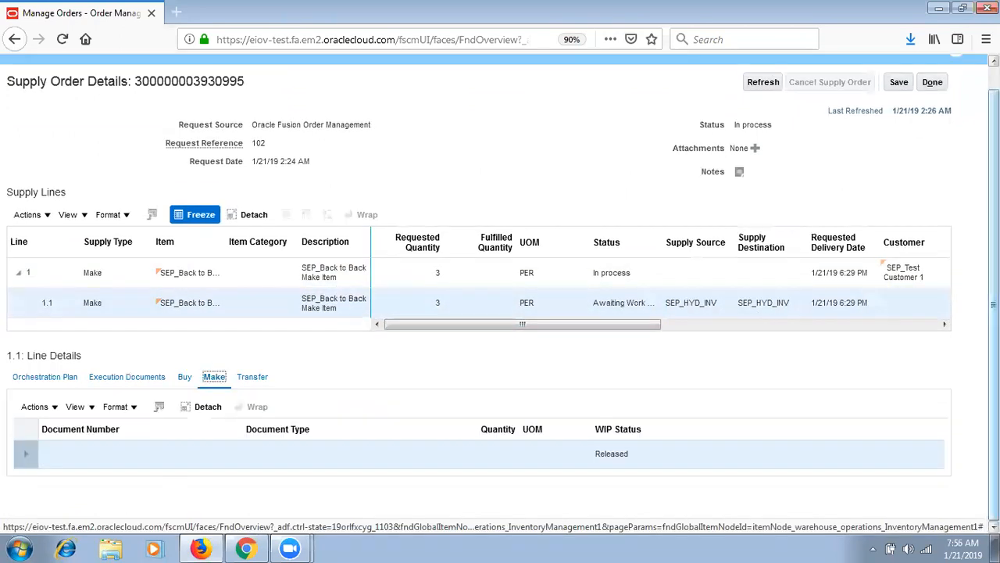
left_click_drag(994, 368, 994, 336)
left_click(932, 105)
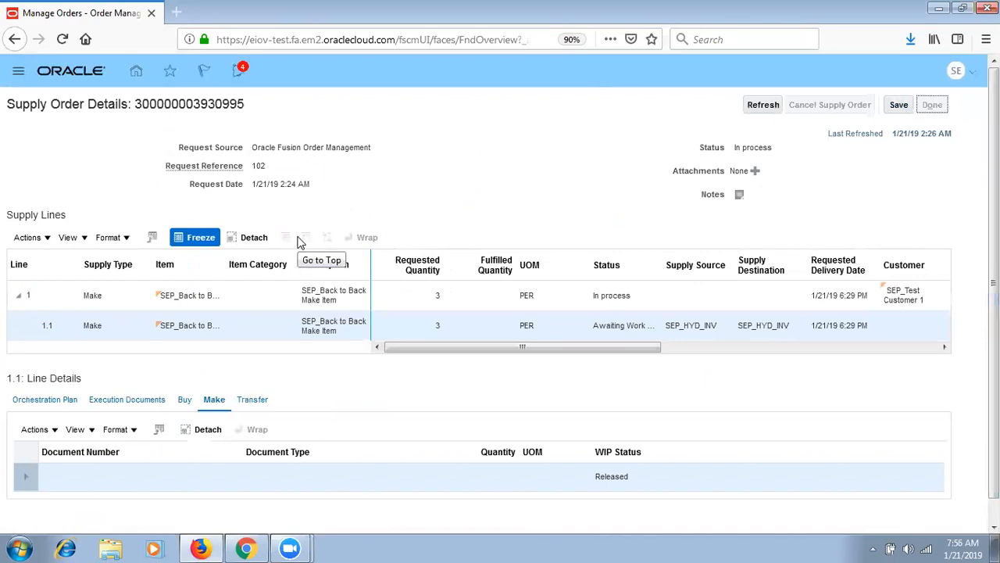
left_click(932, 109)
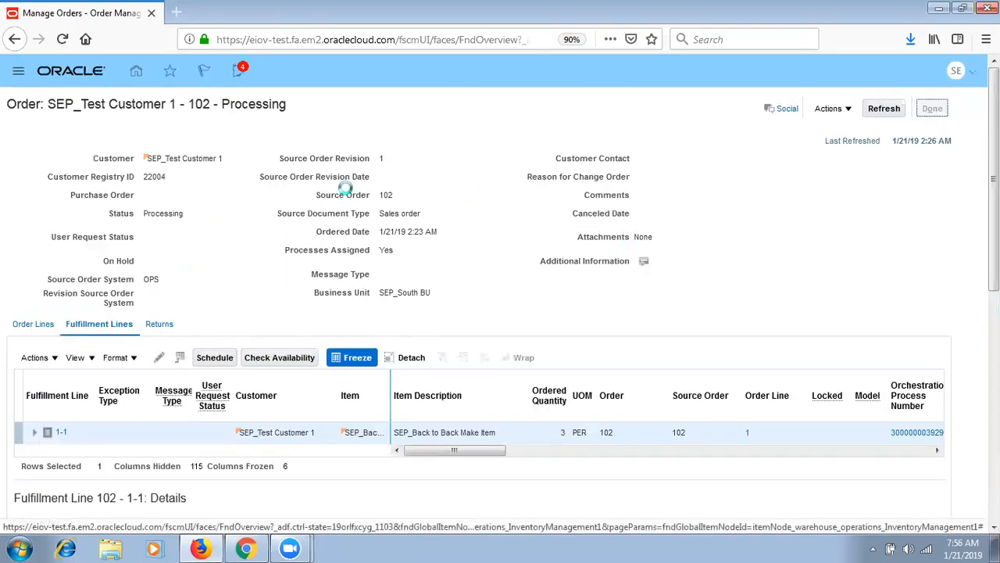
- Schedule a new process and search job names with the Release%Planning% pattern
left_click(18, 70)
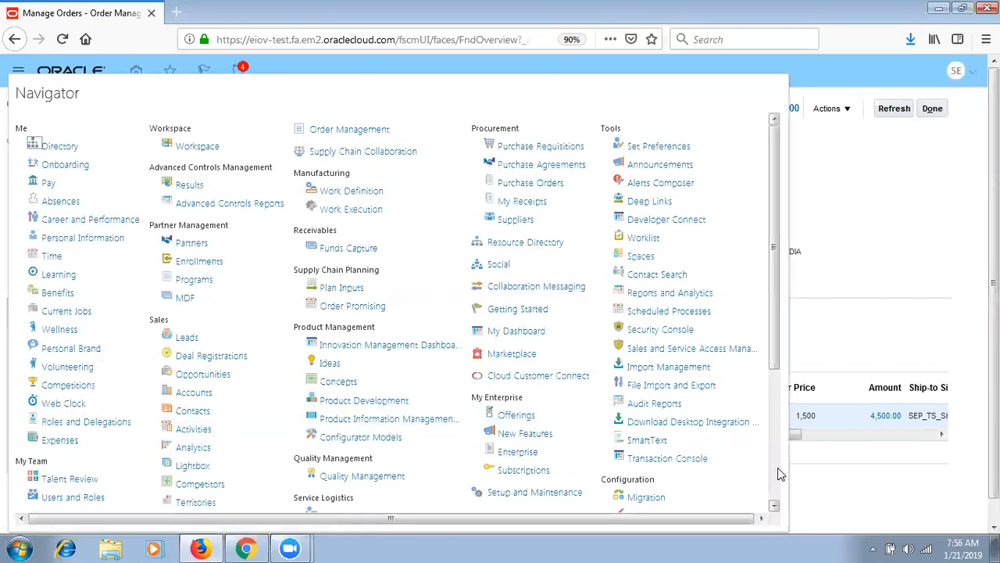
left_click(682, 315)
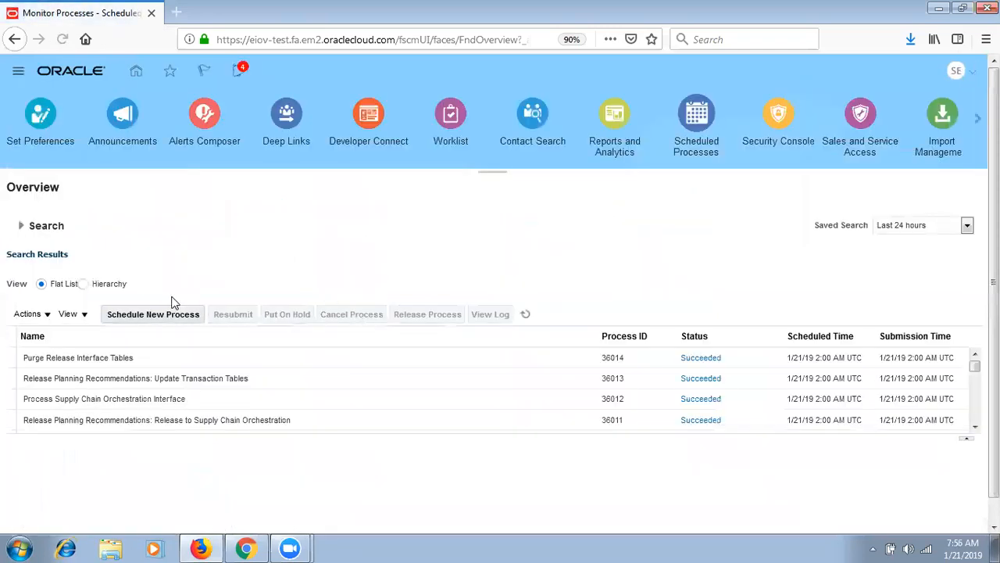
left_click(166, 313)
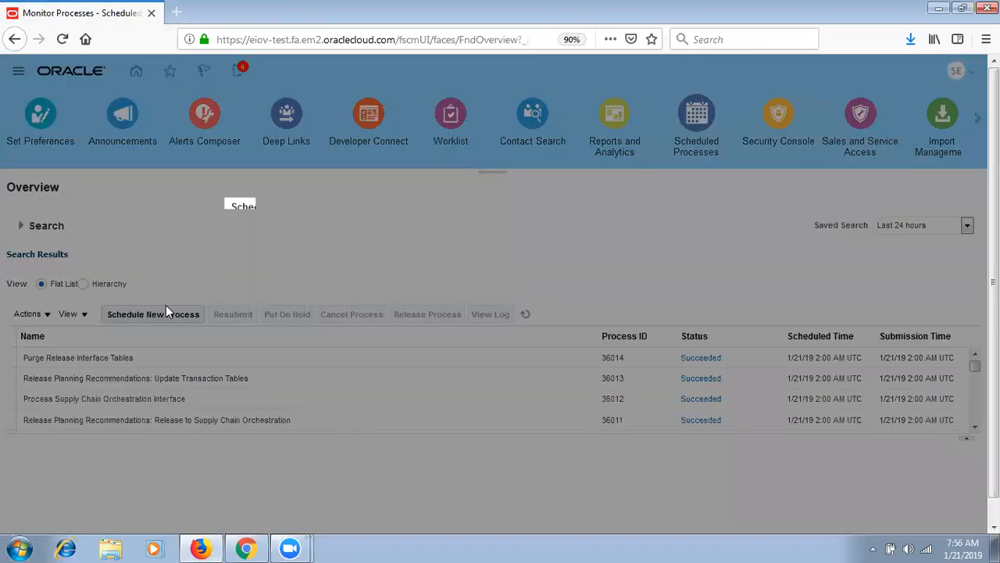
left_click(753, 271)
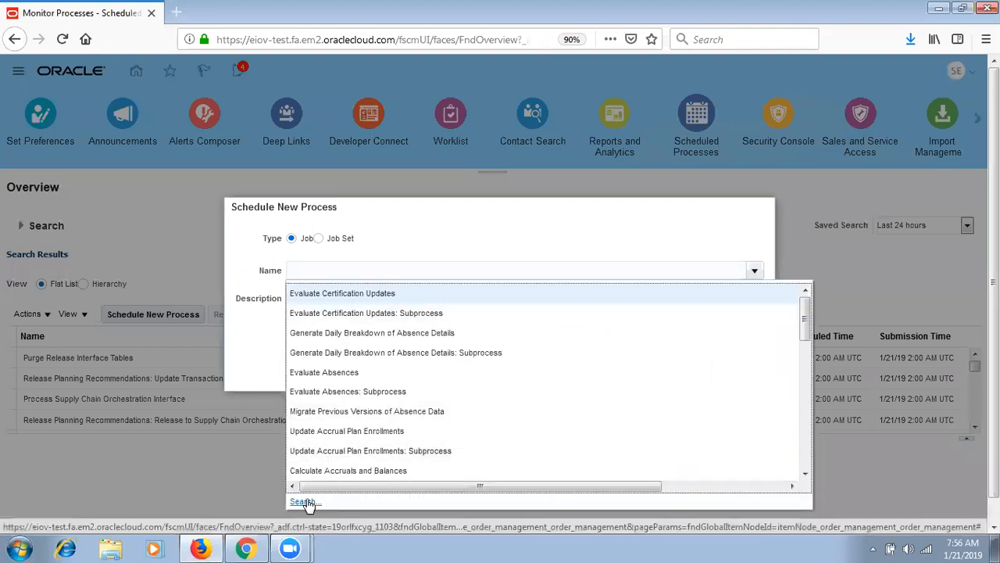
left_click(304, 501)
left_click(460, 174)
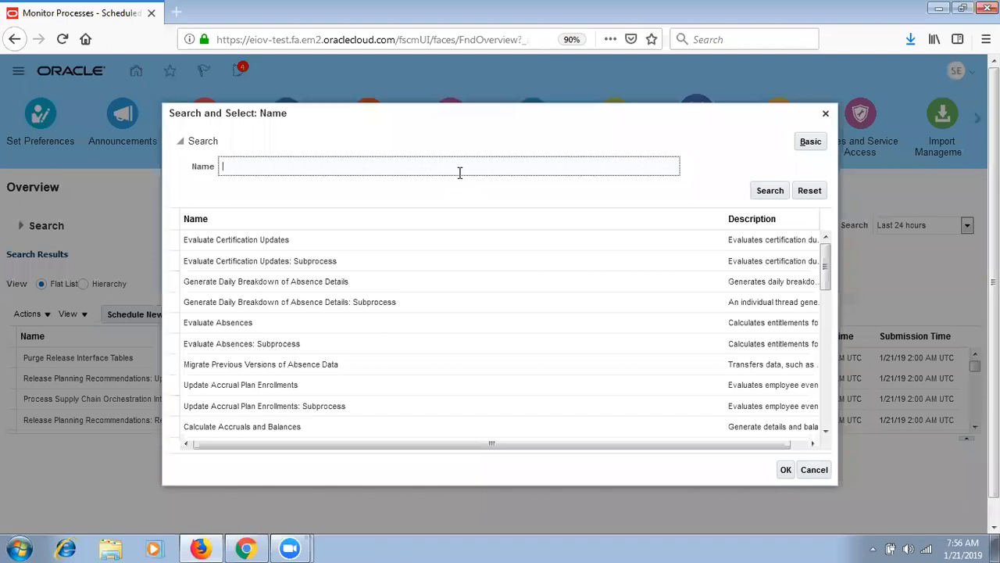
left_click(460, 173)
left_click(430, 188)
left_click(770, 192)
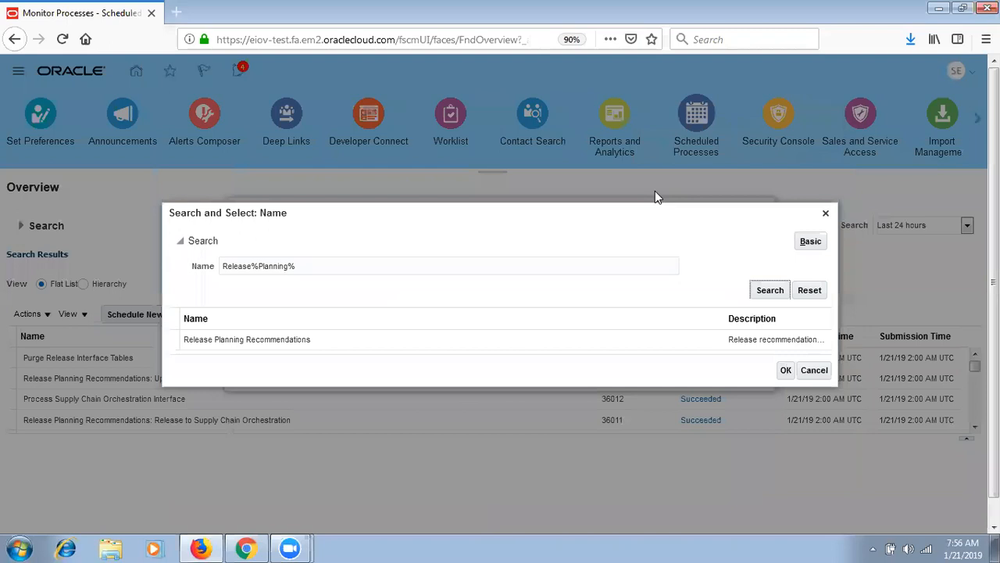
- Select Release Planning Recommendations and submit it as process 36027
left_click(588, 341)
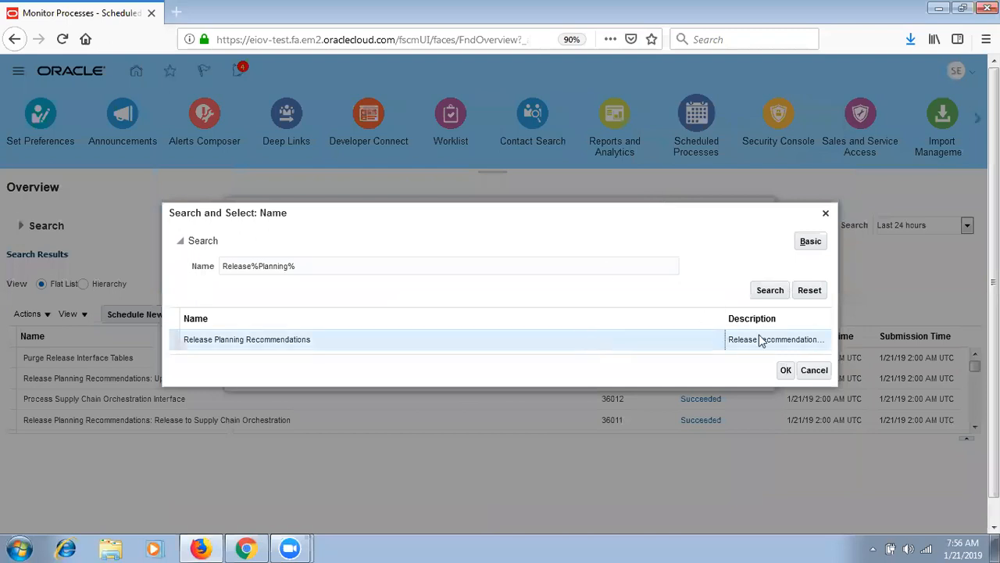
left_click(786, 372)
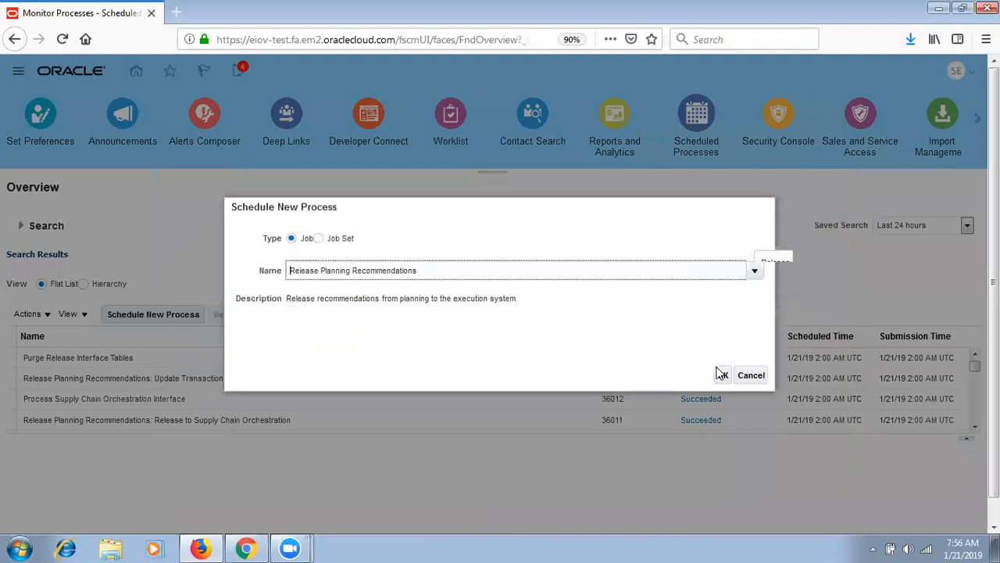
left_click(722, 375)
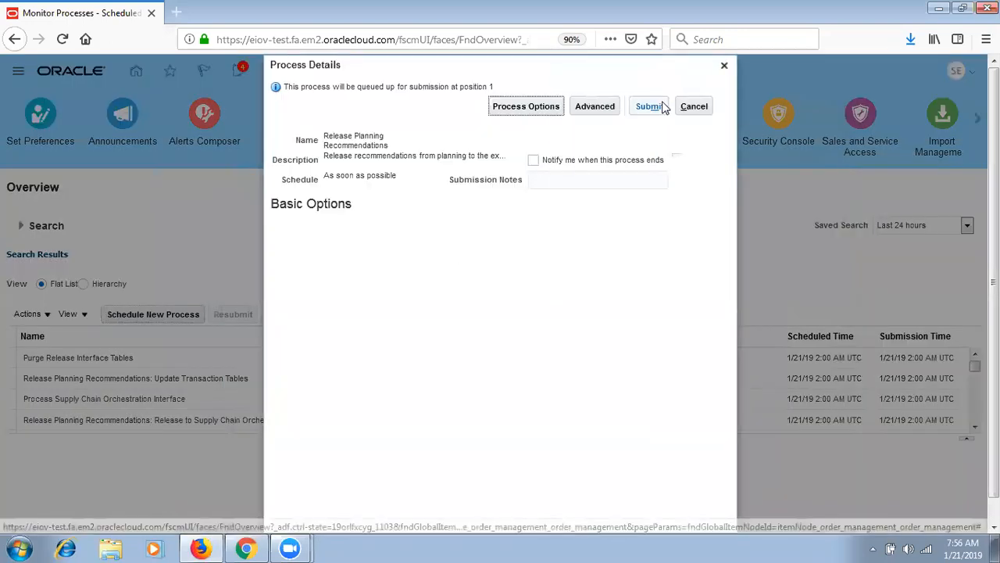
left_click(660, 105)
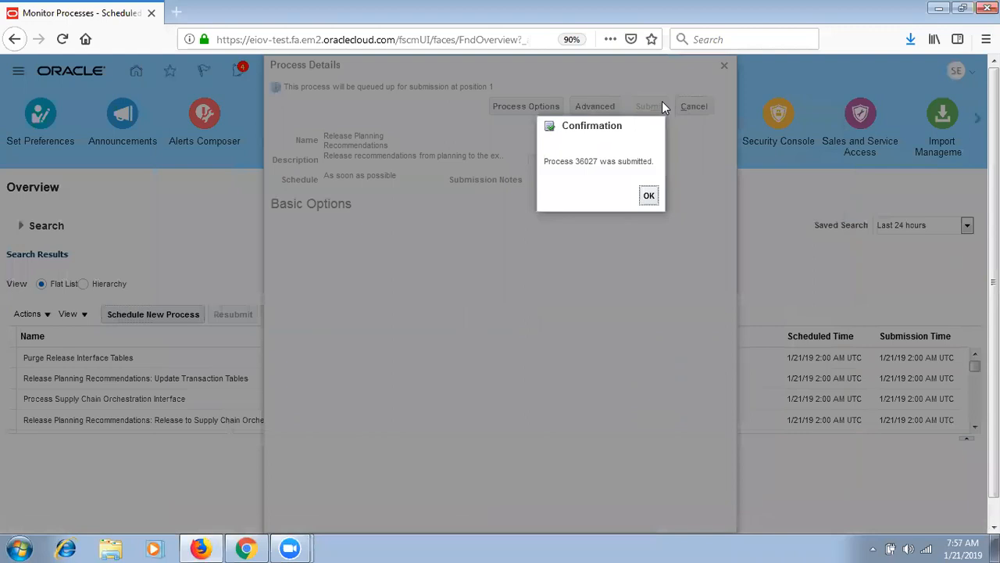
left_click(649, 197)
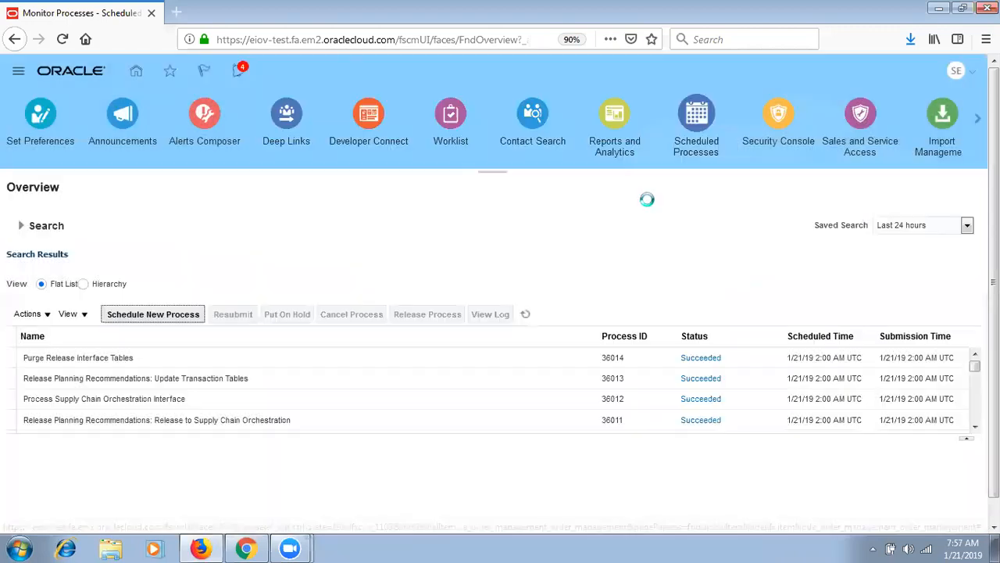
- Refresh the process list until subprocesses 36031–36034 all show Succeeded
left_click(525, 315)
left_click(525, 318)
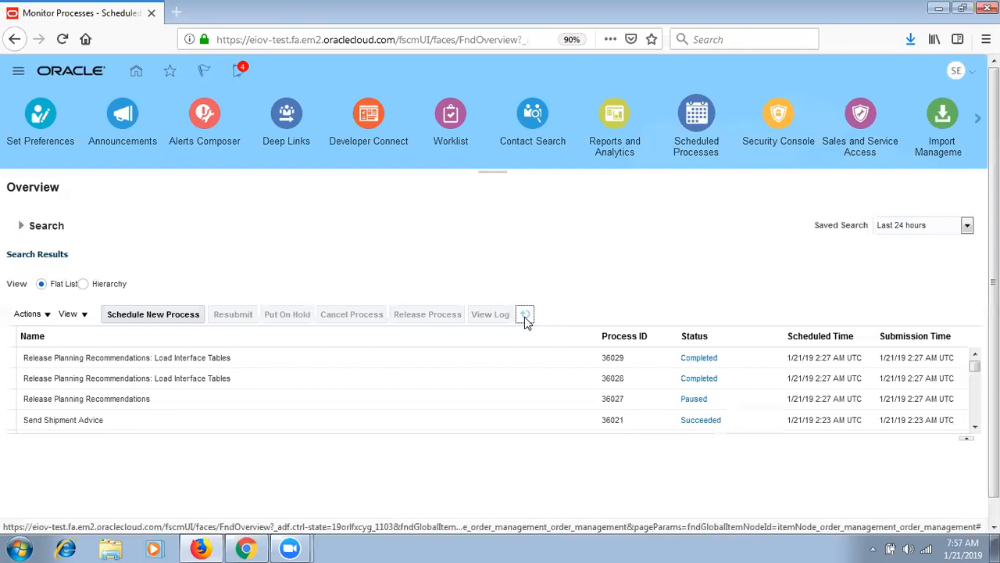
left_click(525, 315)
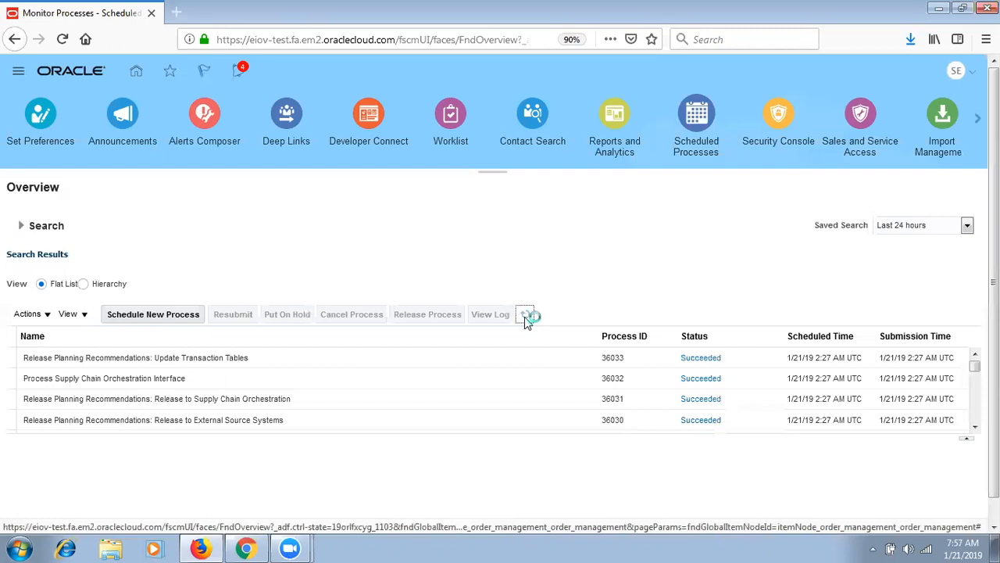
left_click(524, 315)
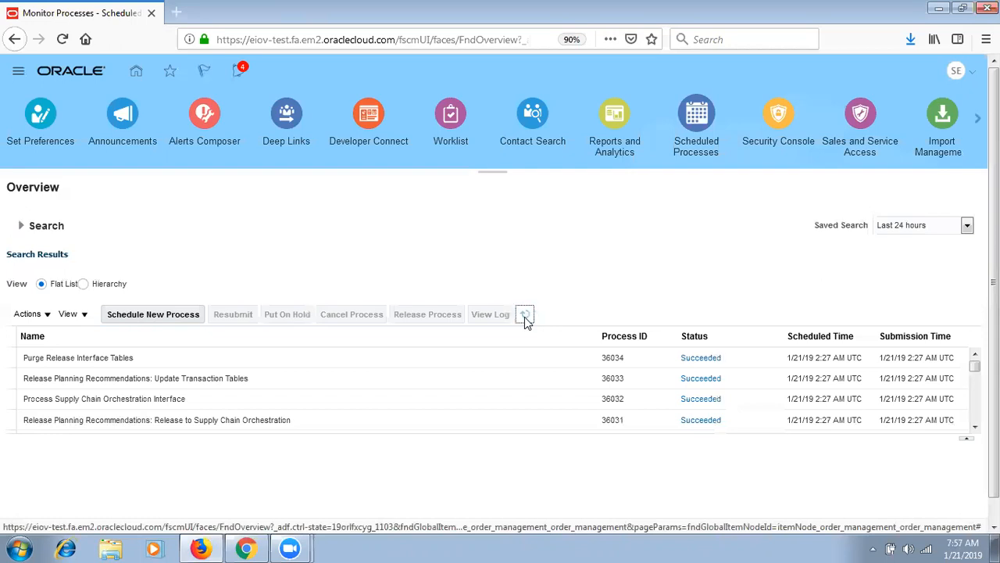
left_click(526, 316)
left_click(526, 316)
- Find order 102 and switch it to fulfillment view to see the line's supply details
left_click(18, 70)
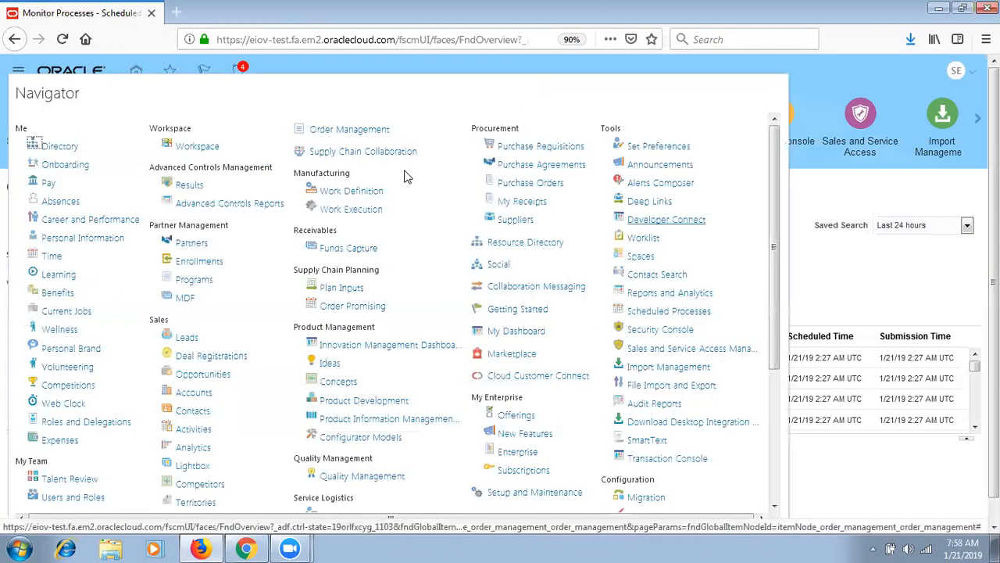
left_click(369, 132)
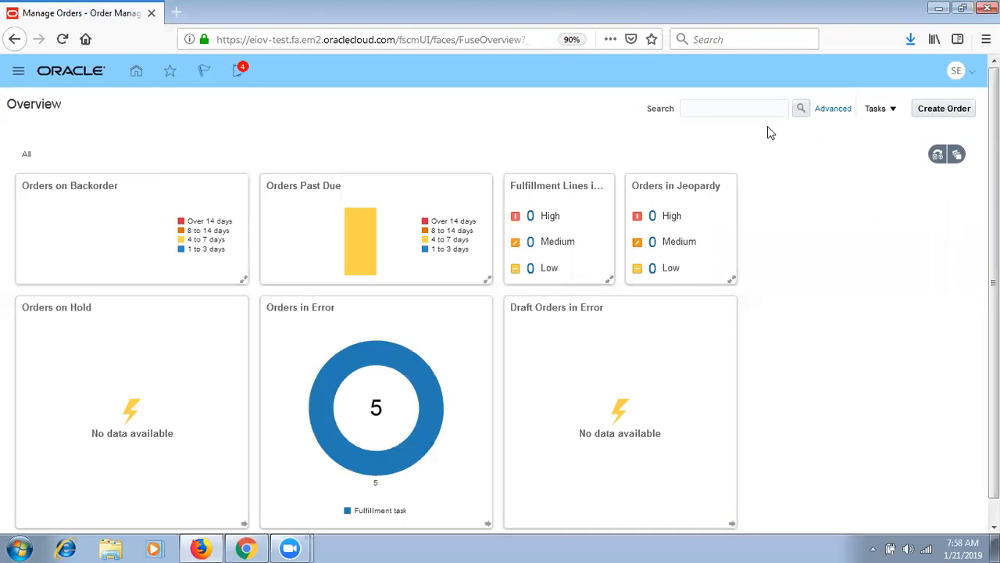
left_click(753, 113)
type("102")
left_click(801, 108)
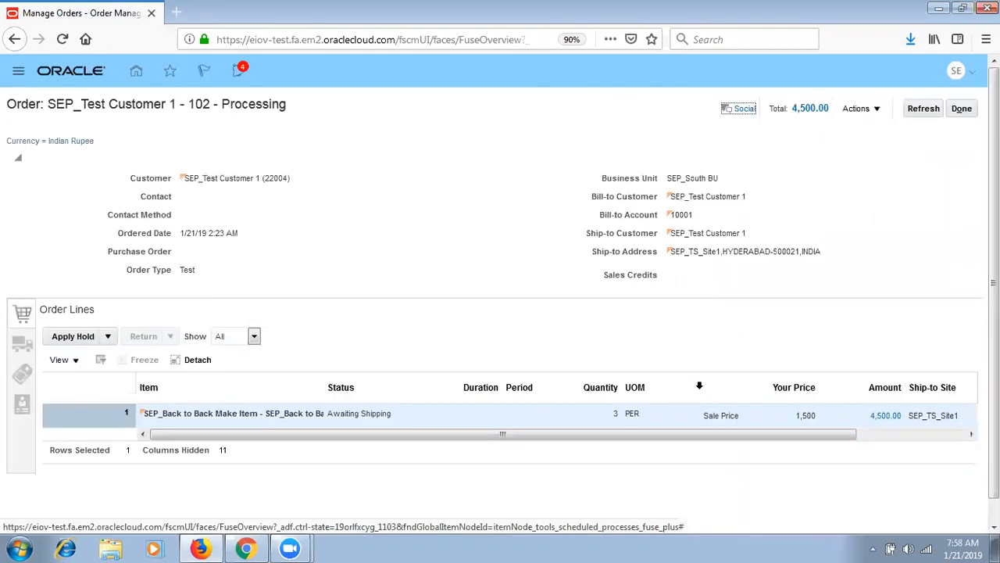
left_click(860, 109)
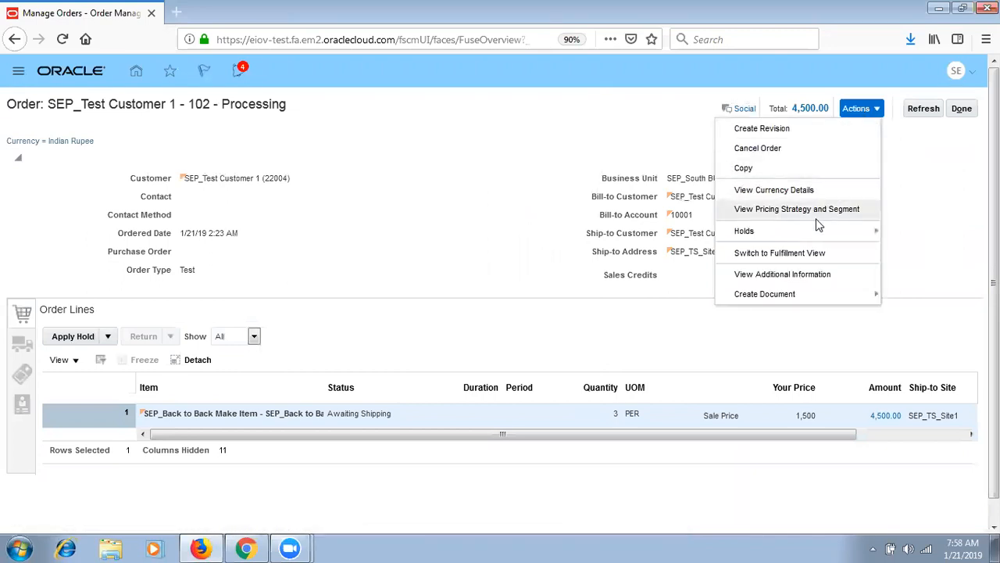
left_click(806, 252)
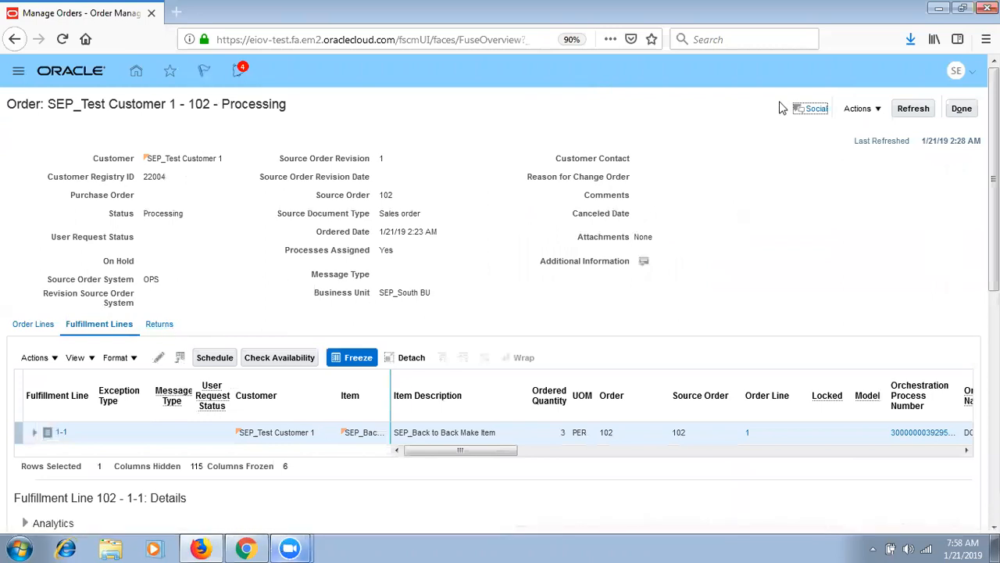
scroll(469, 352, "down", 5)
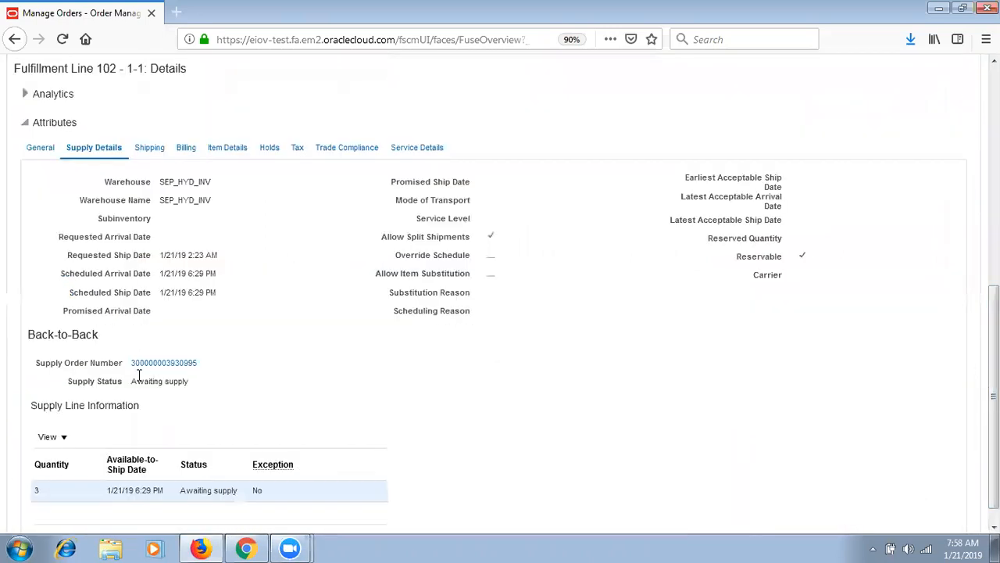
left_click(164, 364)
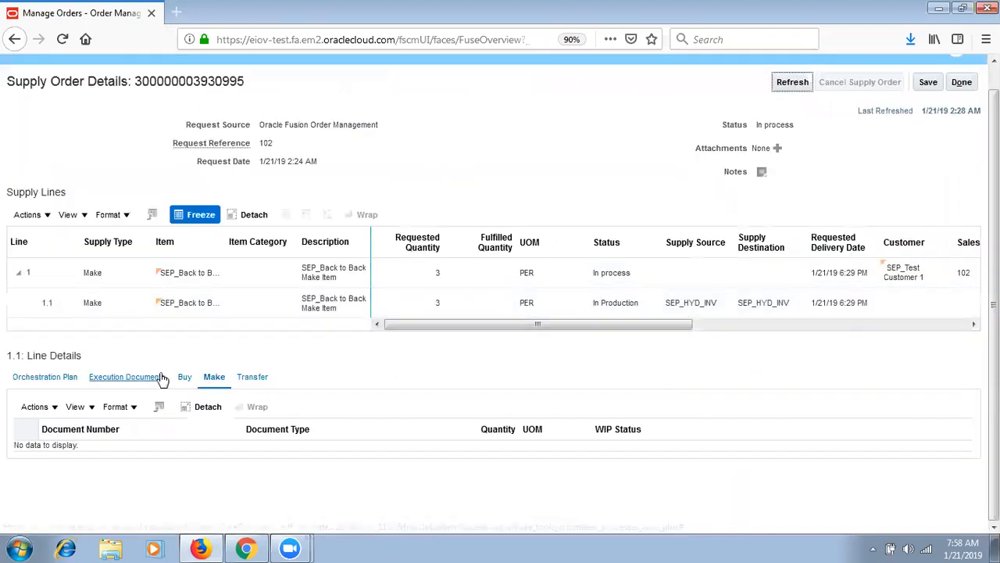
left_click(128, 310)
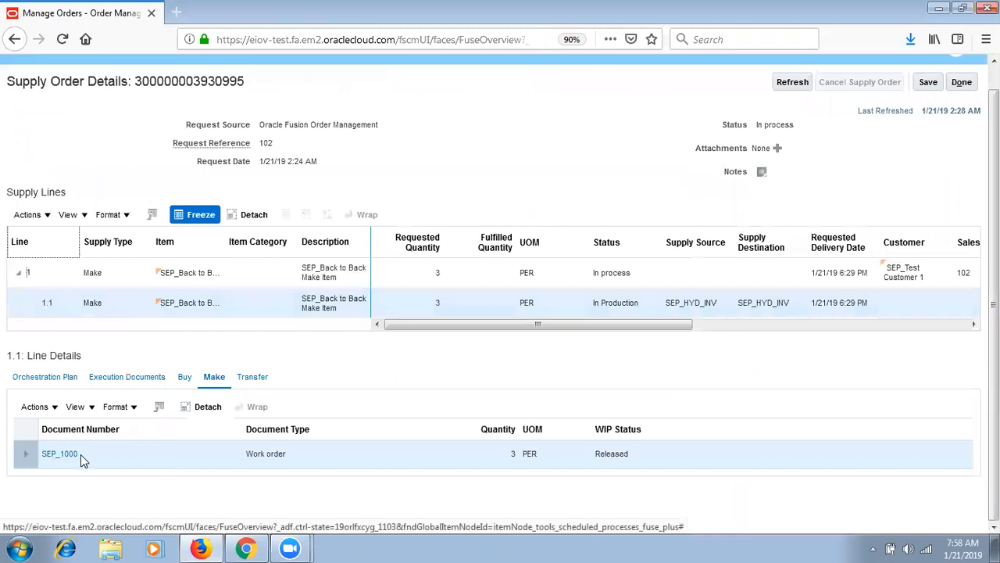
left_click_drag(82, 457, 39, 456)
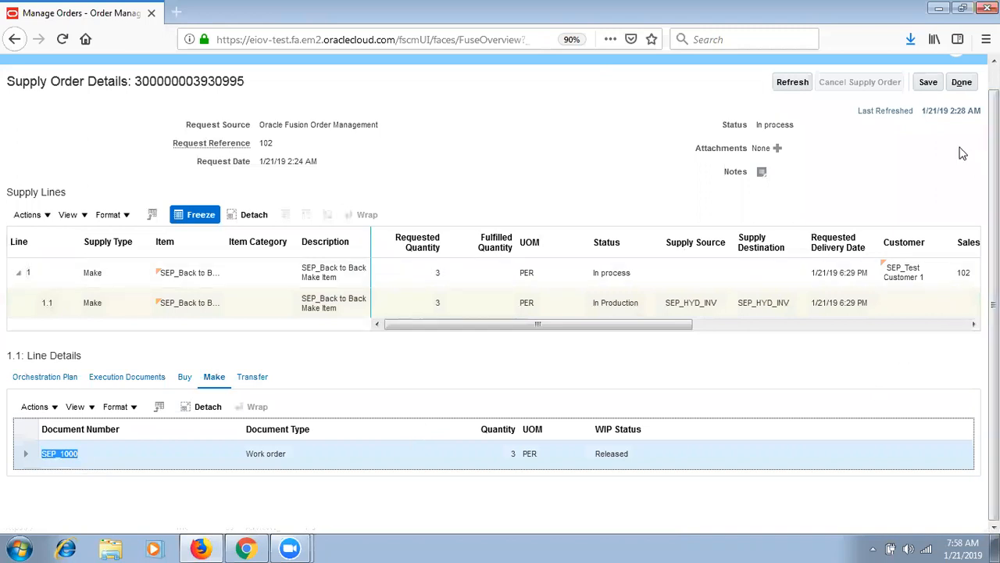
left_click(968, 82)
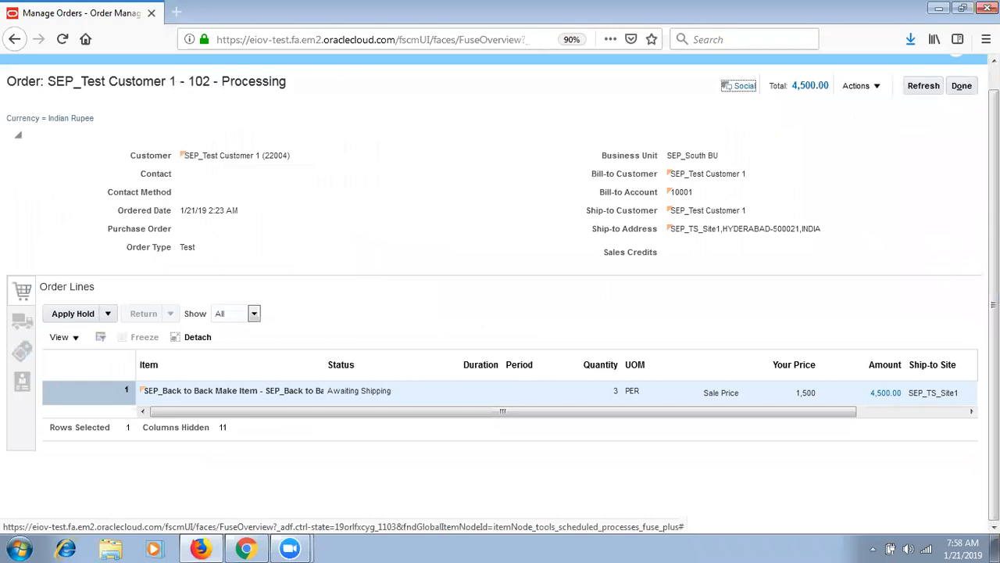
- Leave sales order 102 and go to the Work Execution work area
left_click(963, 88)
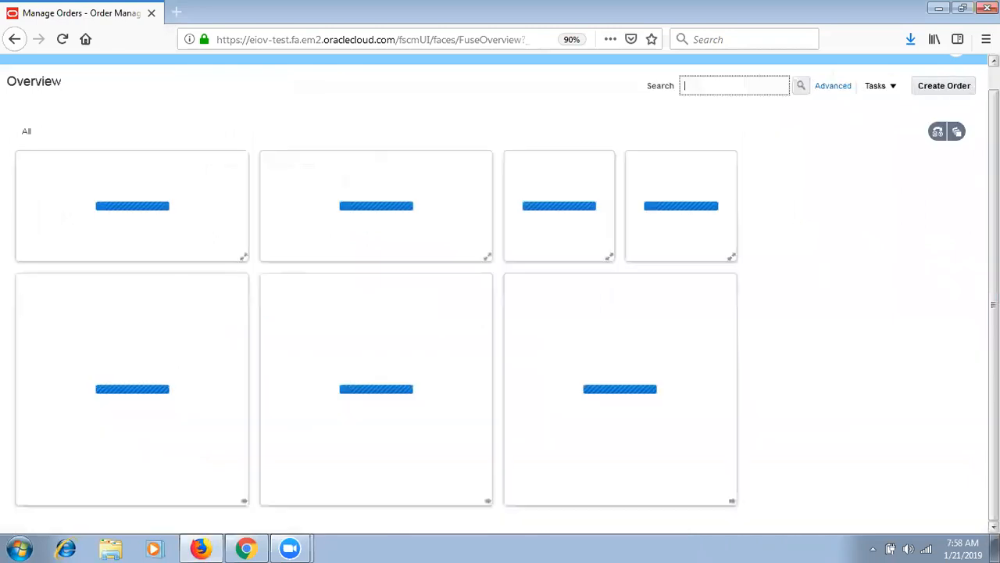
left_click(21, 75)
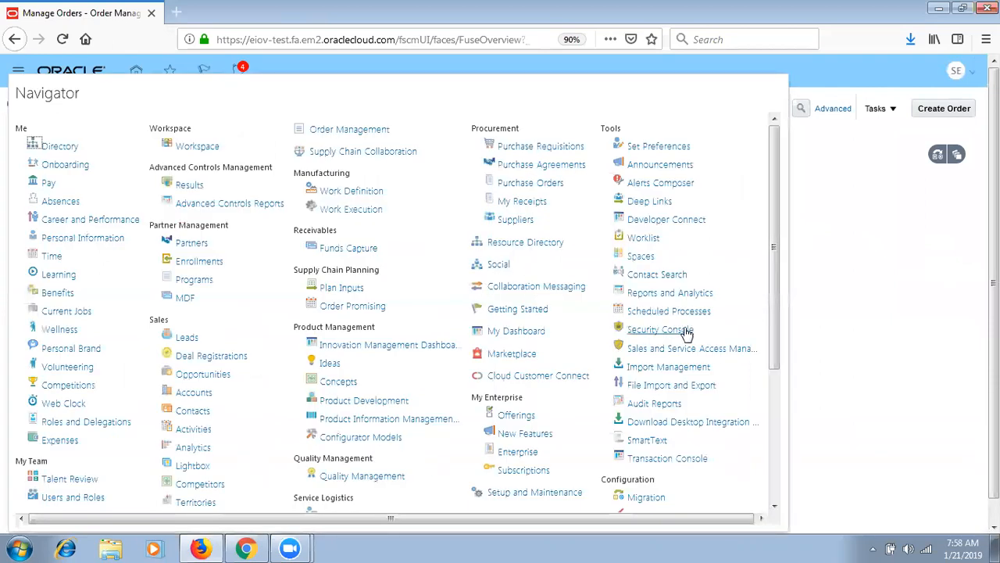
left_click(369, 211)
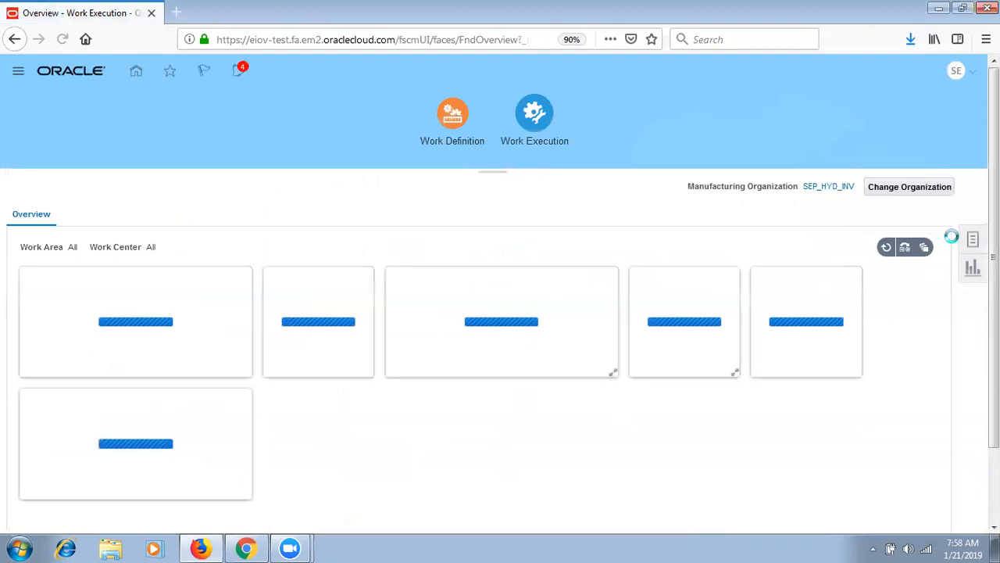
- Search work orders with Status set to All, confirm SEP_1000 is Released, then return to the overview
left_click(973, 244)
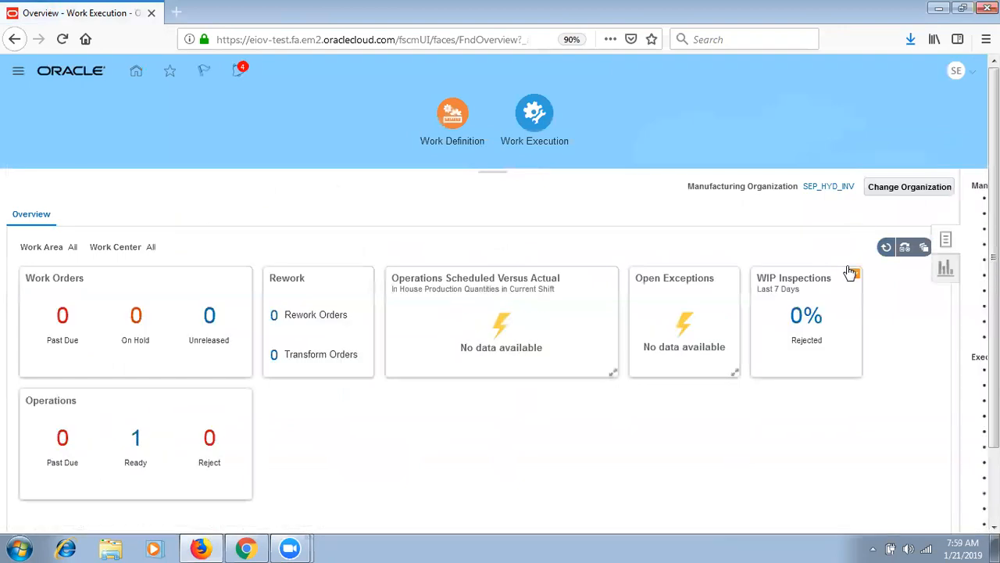
left_click(817, 197)
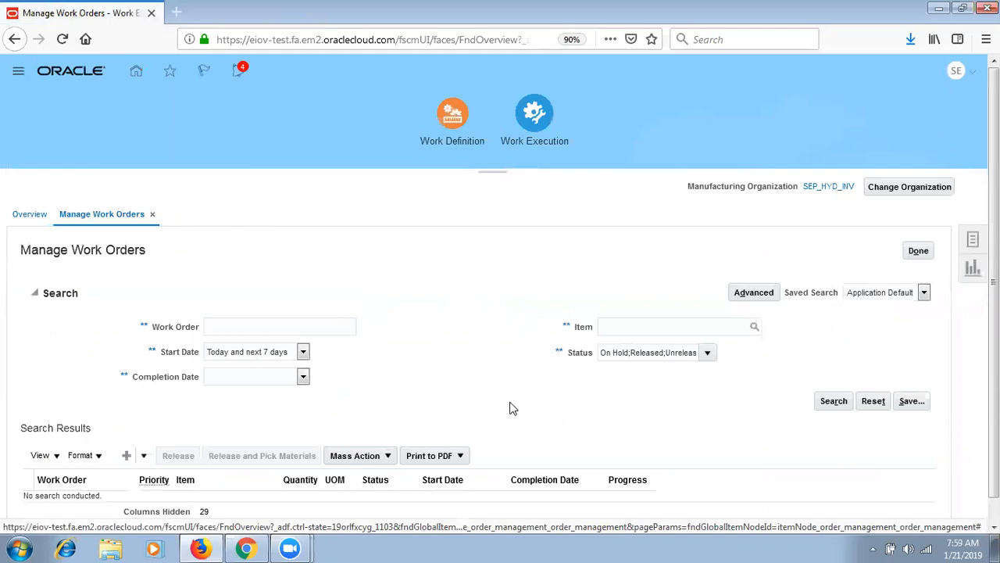
left_click(707, 352)
left_click(648, 377)
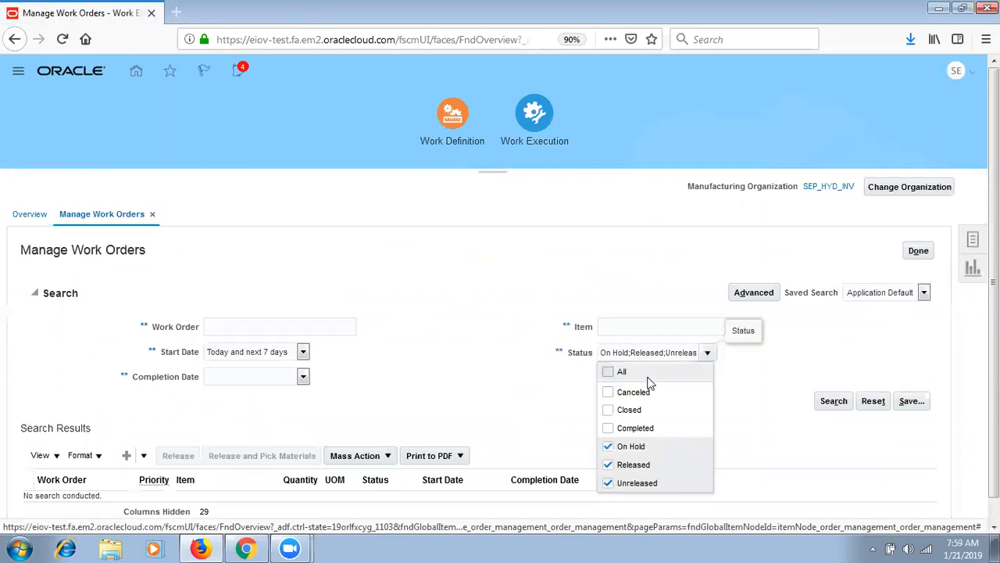
left_click(833, 401)
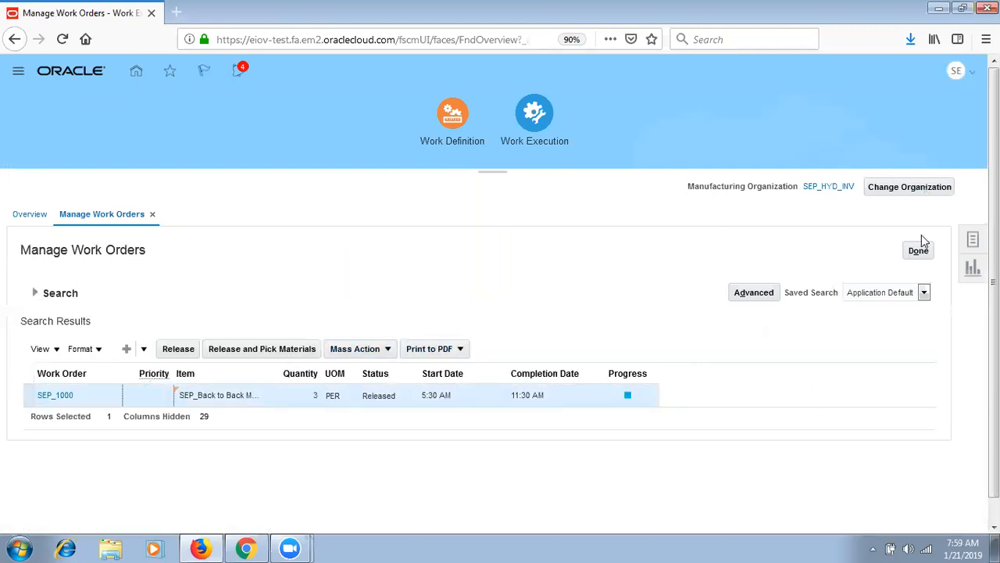
left_click(920, 254)
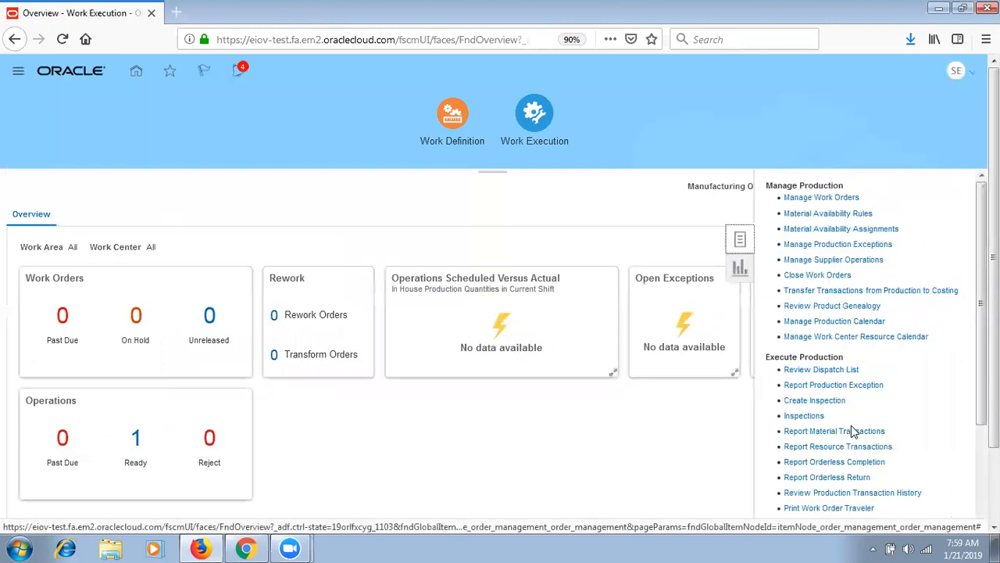
- Check the dispatch list, then search work orders and open SEP_1000 for editing
left_click(835, 370)
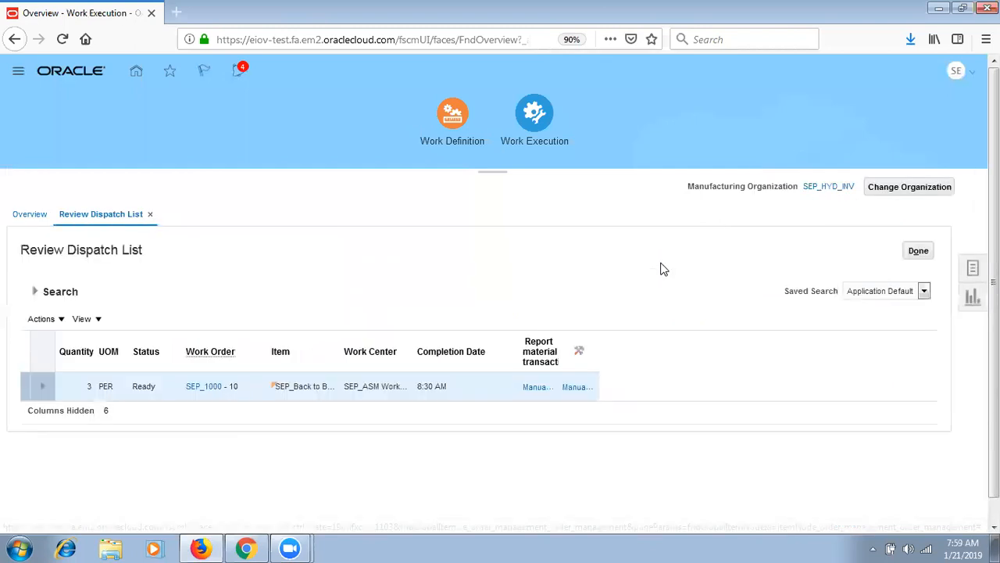
left_click(921, 252)
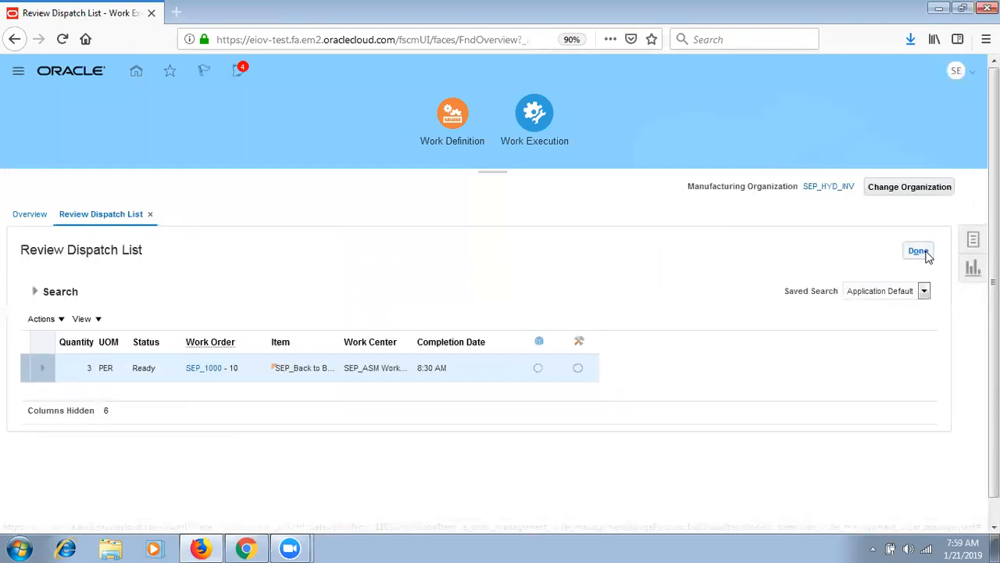
left_click(973, 239)
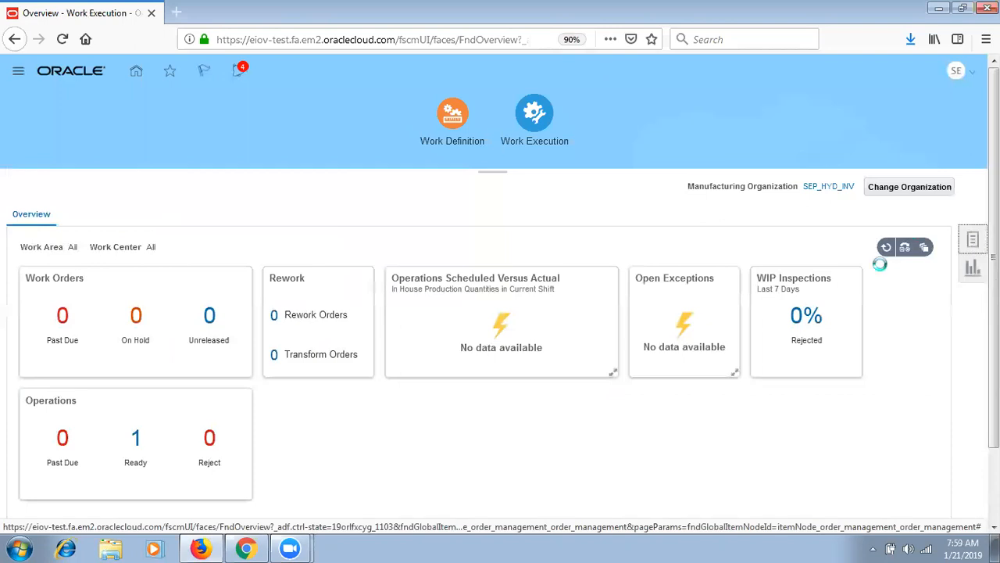
left_click(855, 201)
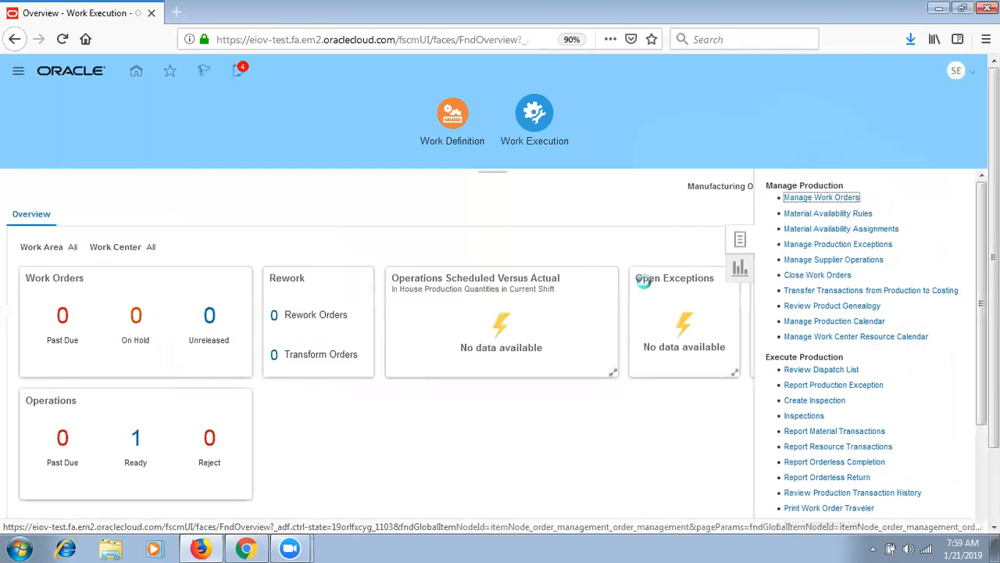
left_click_drag(993, 437, 993, 463)
left_click(663, 329)
left_click(822, 378)
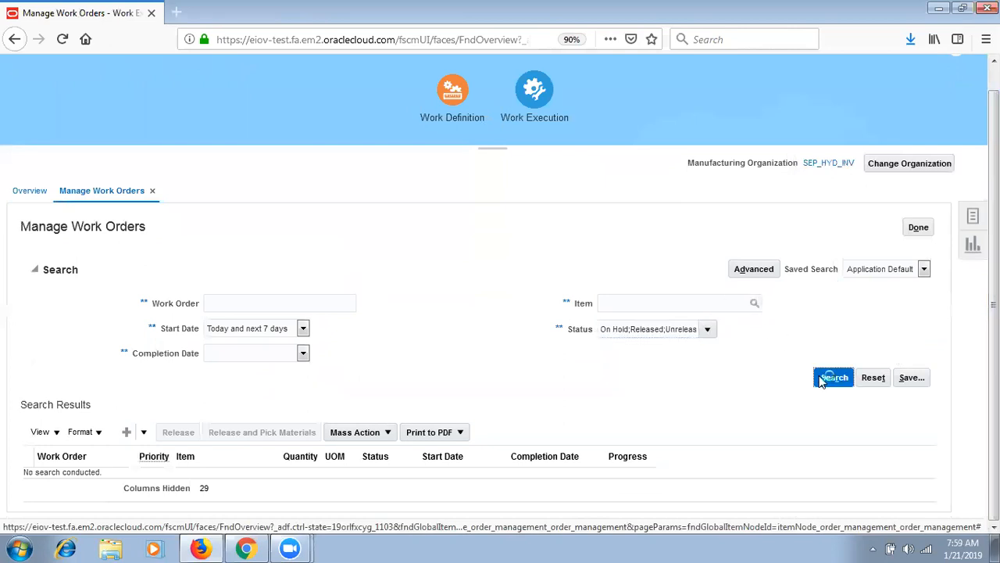
left_click(55, 371)
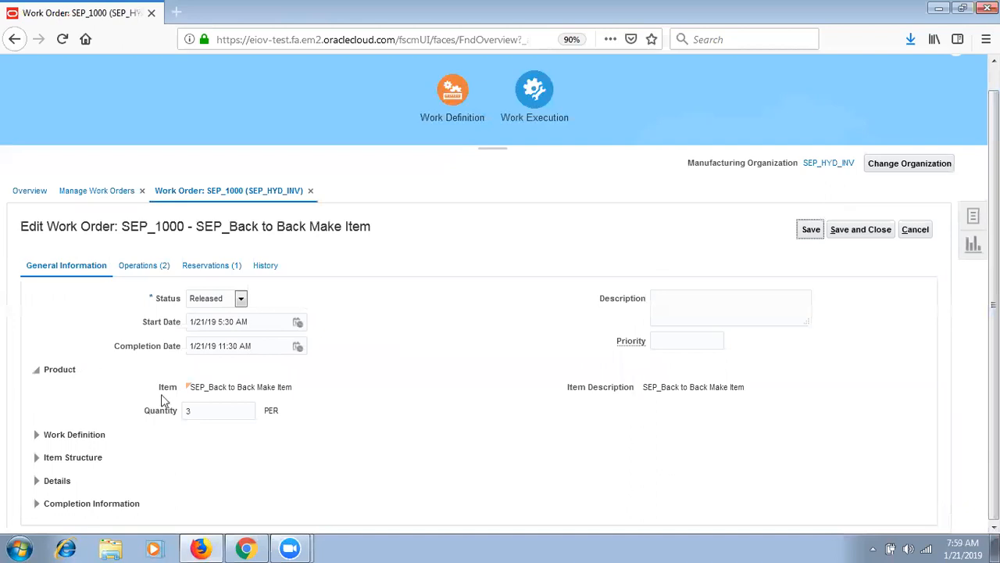
- Expand SEP_1000's details to check the Back to back flag, then view its operations 10 and 20
left_click(36, 480)
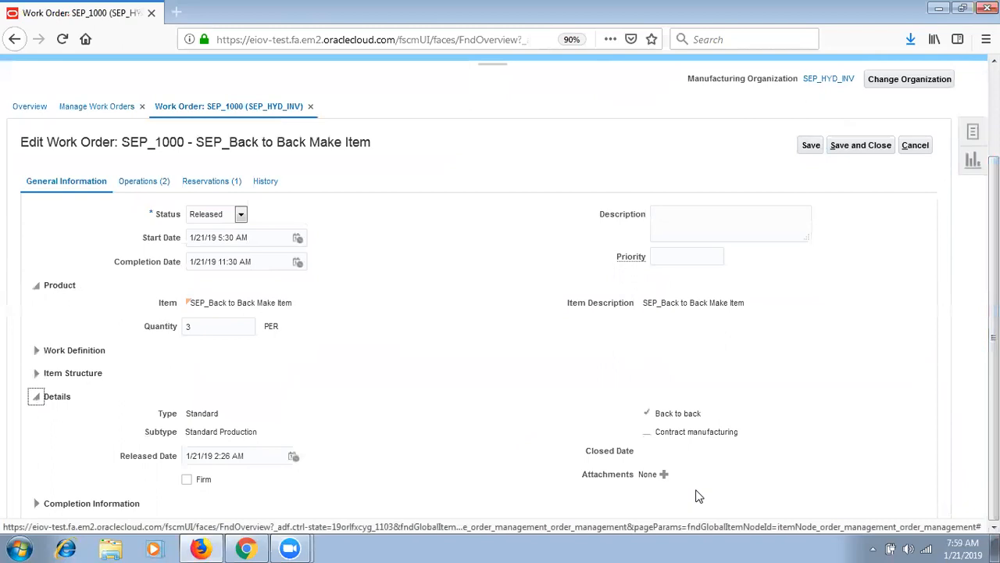
left_click_drag(703, 415, 647, 415)
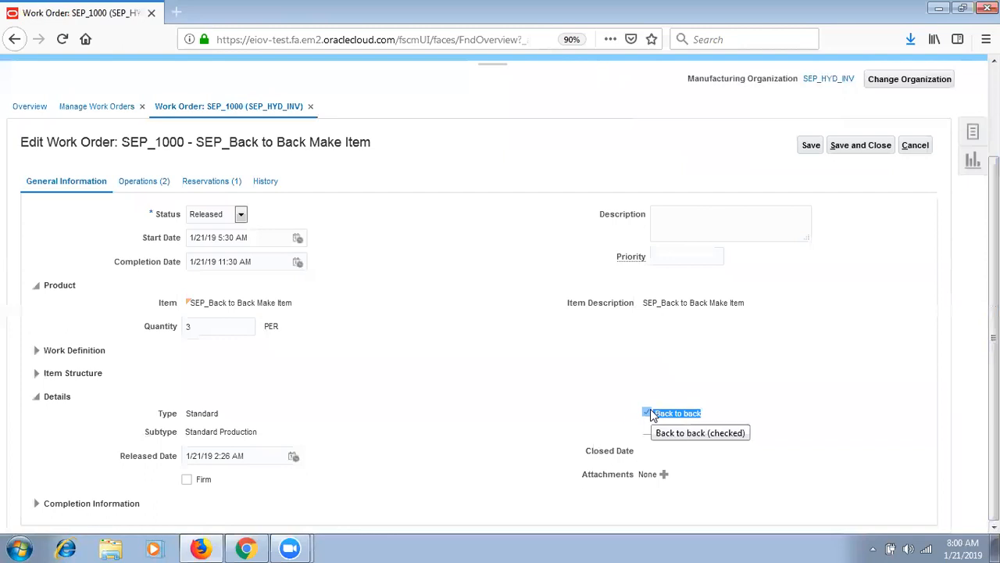
left_click(157, 186)
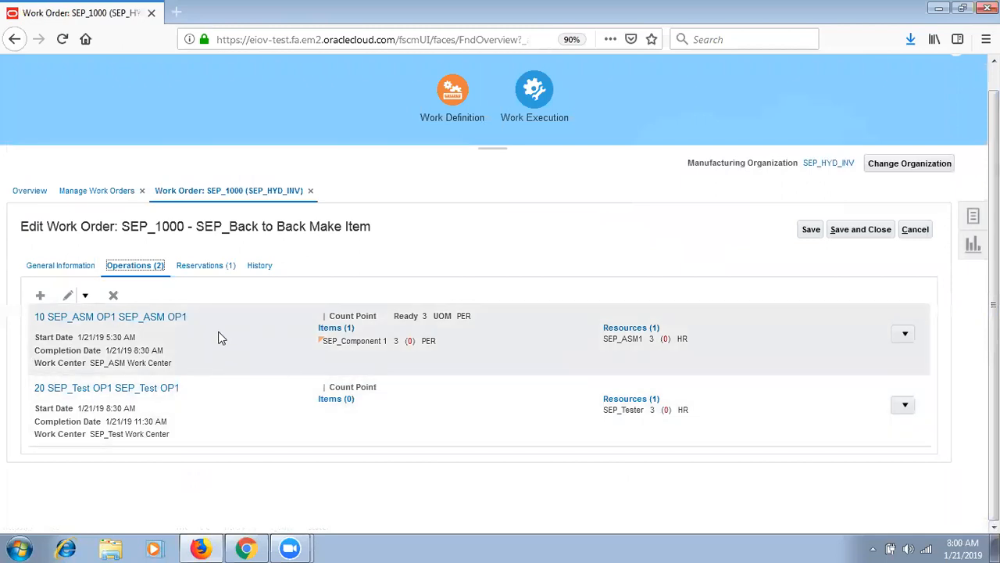
- Review SEP_1000's reservation against sales order 102 line 1-1, then save and close the work order
left_click(208, 266)
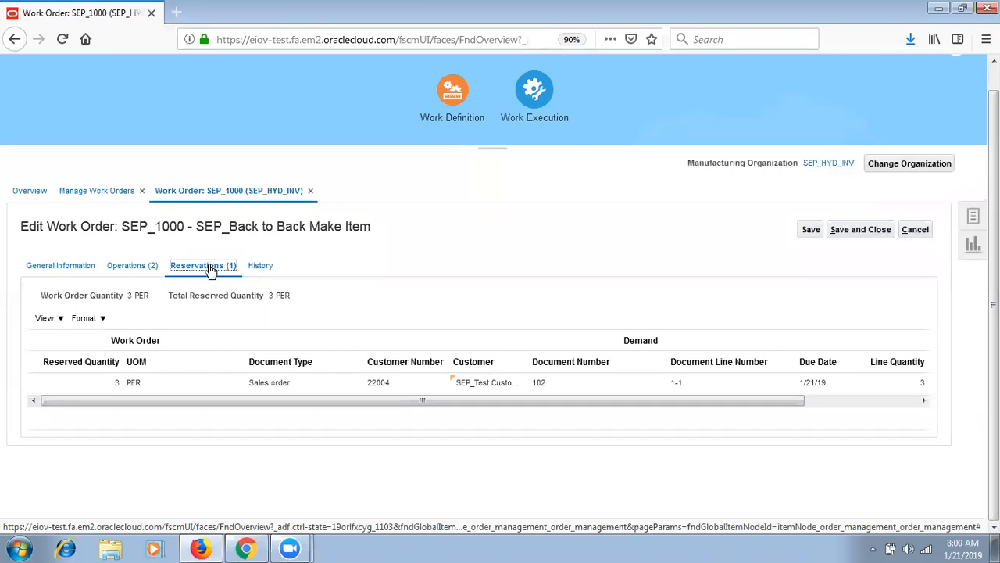
left_click(227, 383)
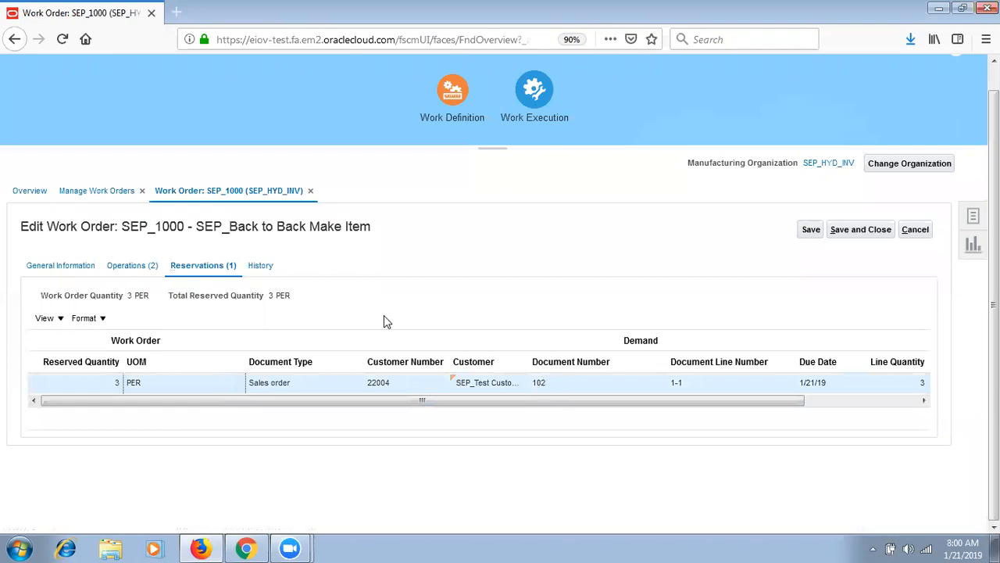
left_click(368, 335)
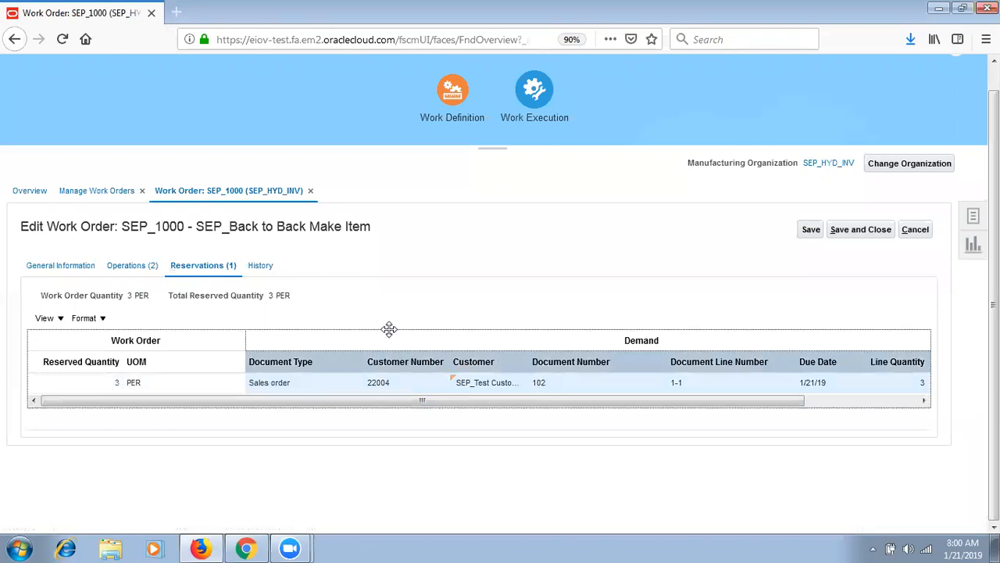
left_click(547, 385)
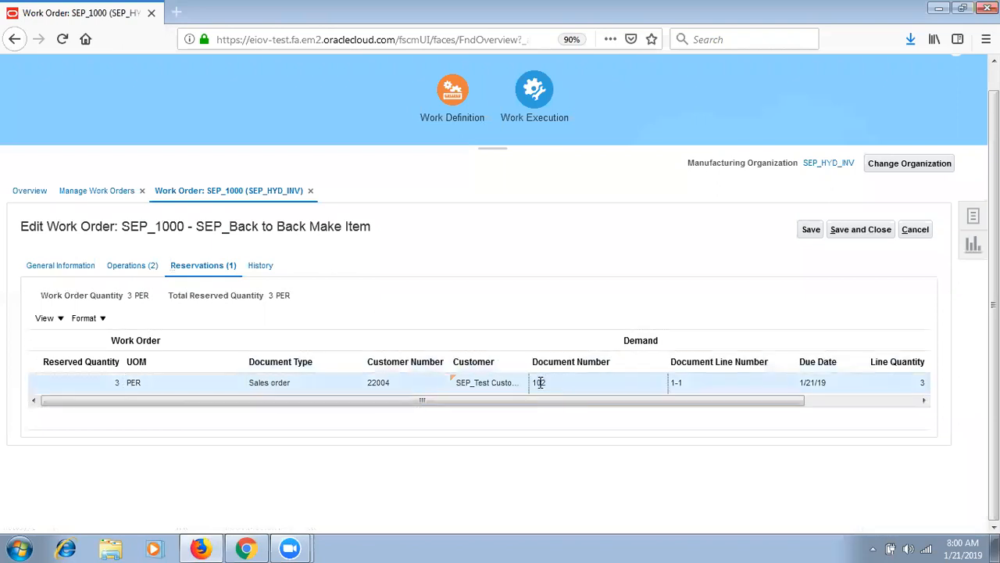
left_click_drag(547, 383, 533, 388)
left_click(385, 383)
left_click(887, 233)
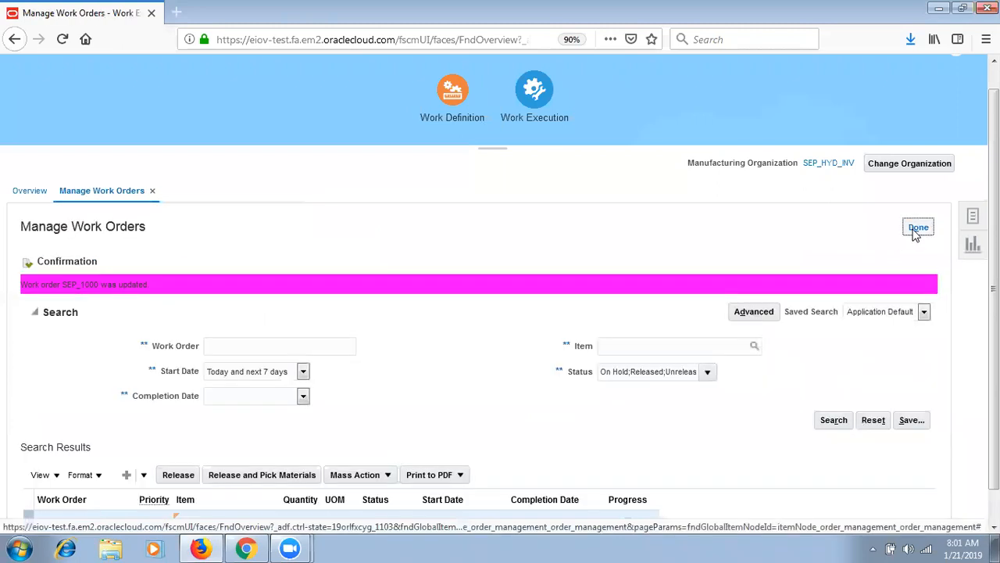
- Return to the overview, open the Review Dispatch List and select the SEP_1000 operation row
left_click(918, 229)
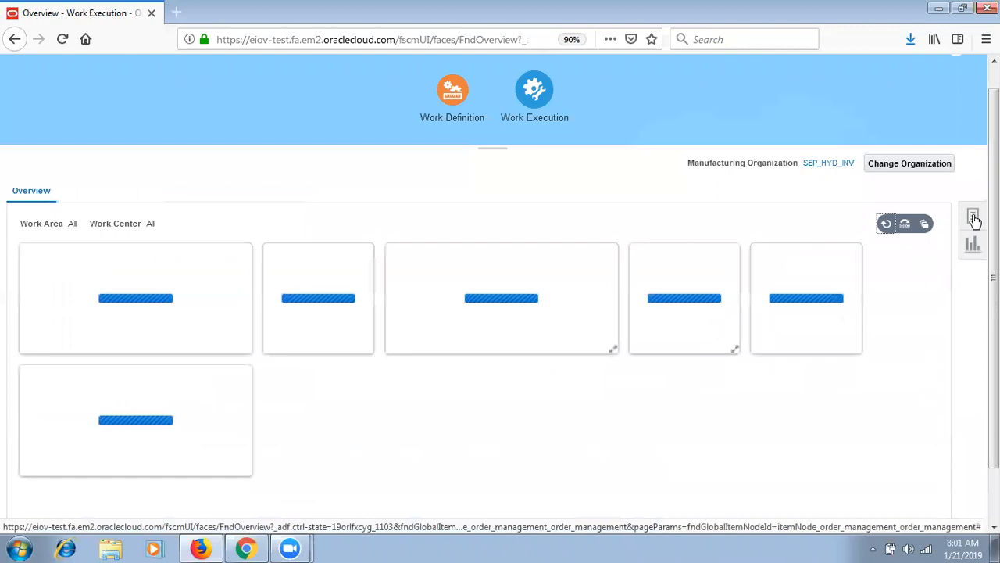
left_click(973, 215)
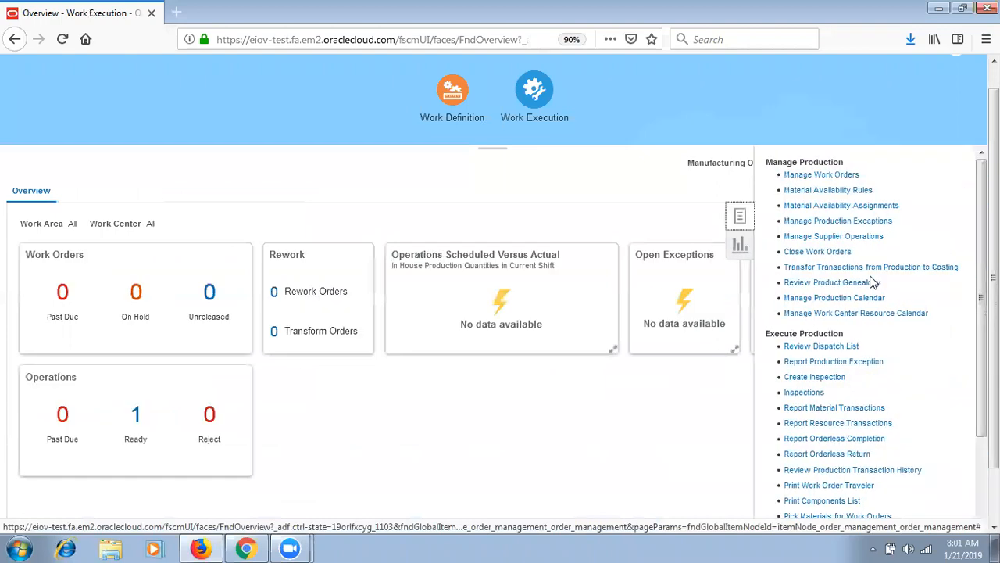
left_click(846, 346)
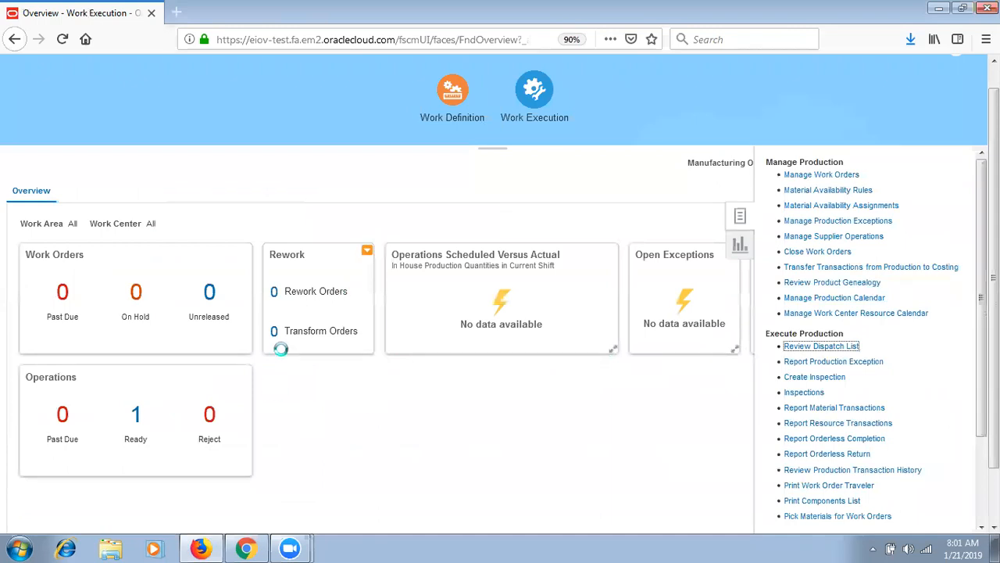
left_click(44, 346)
- Complete 3 PER at operation 10 with details, accepting the backflush materials and resources steps
left_click(488, 370)
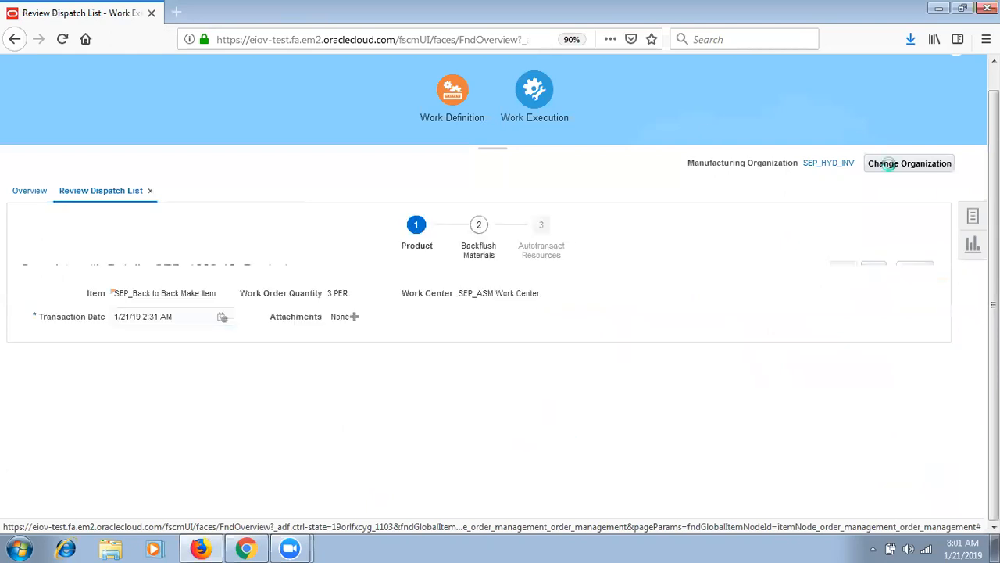
left_click(873, 269)
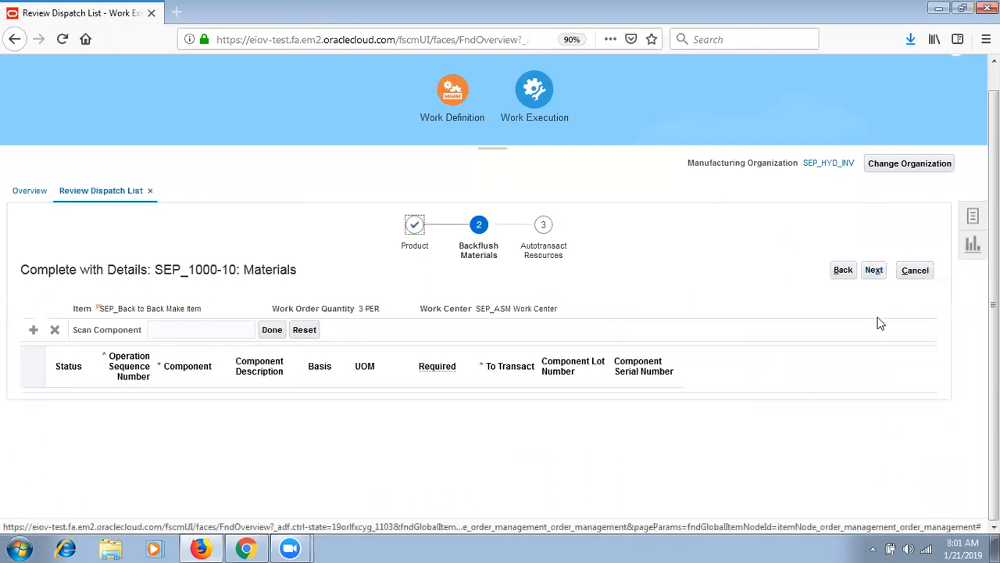
left_click(876, 272)
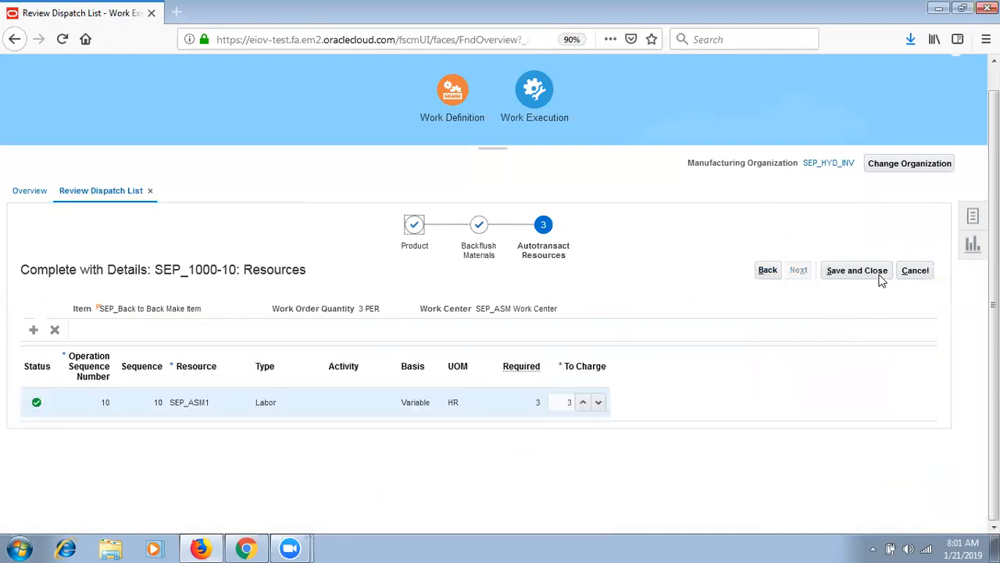
left_click(875, 272)
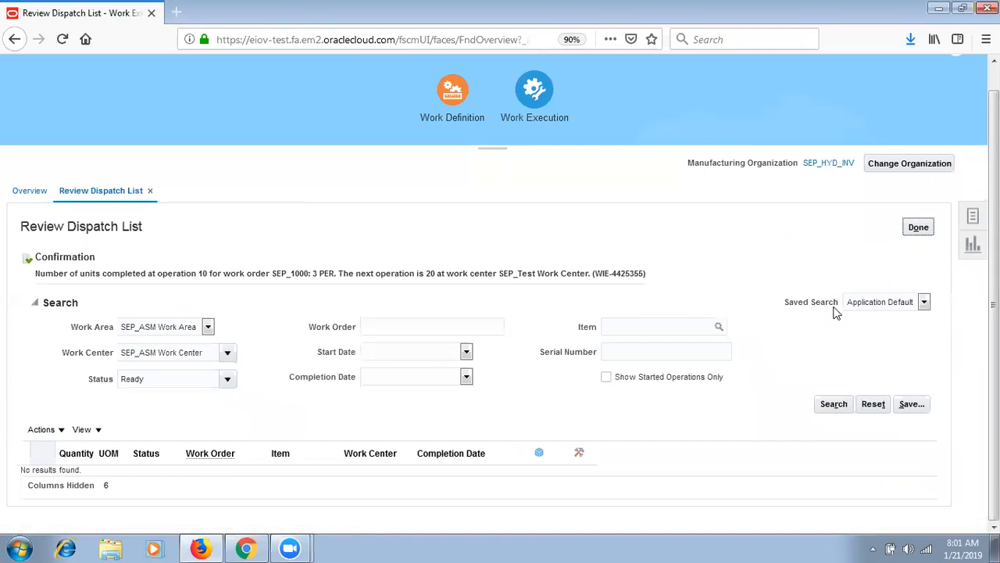
- Filter the dispatch list to all work areas and work centers, then start completing SEP_1000-20 with details
left_click(185, 327)
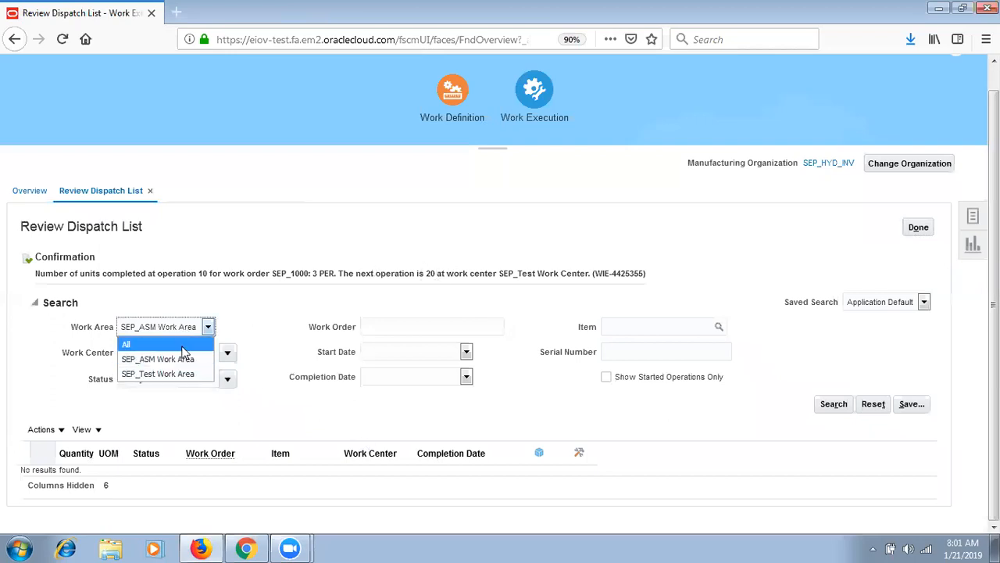
left_click(174, 349)
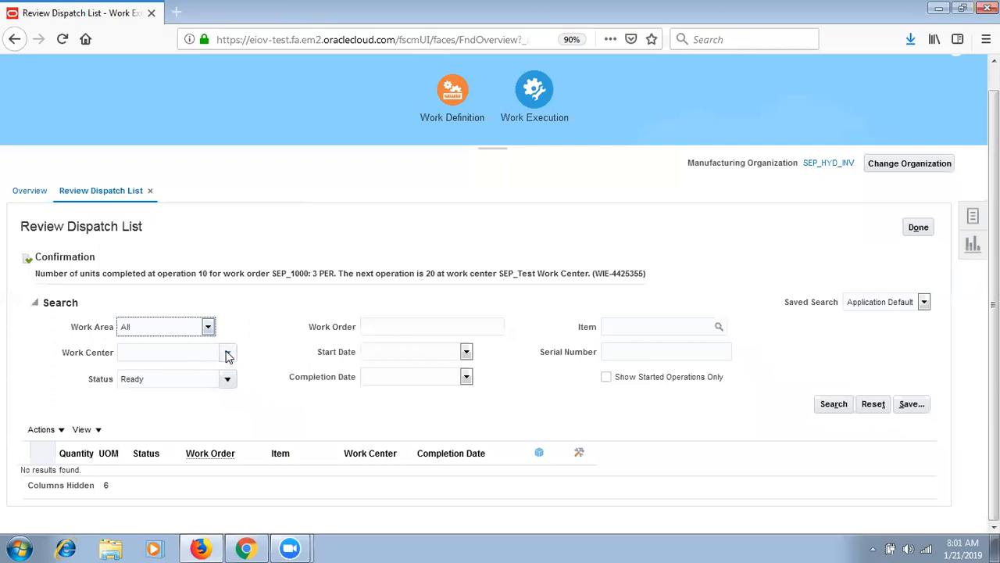
left_click(227, 353)
left_click(215, 372)
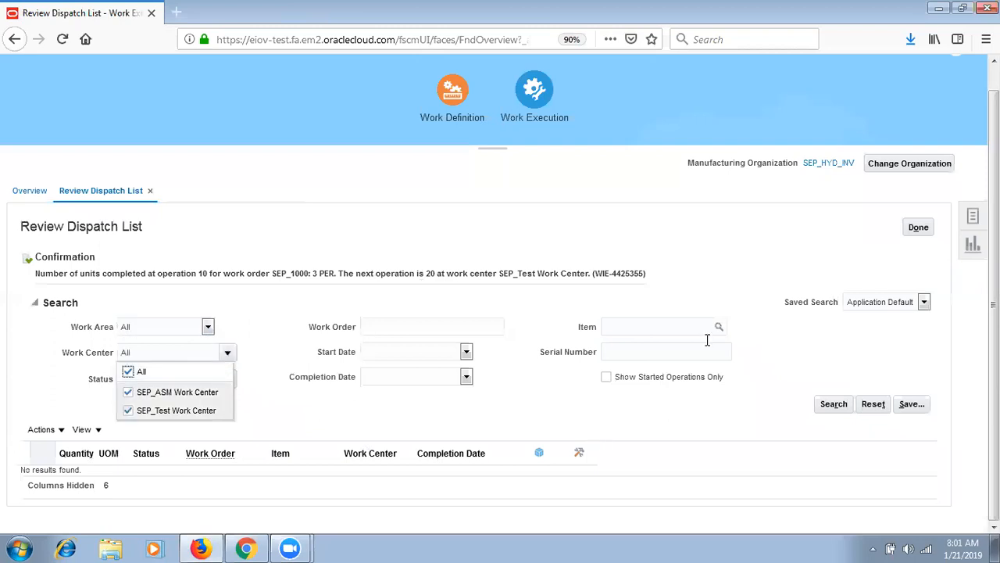
left_click(682, 423)
left_click(839, 409)
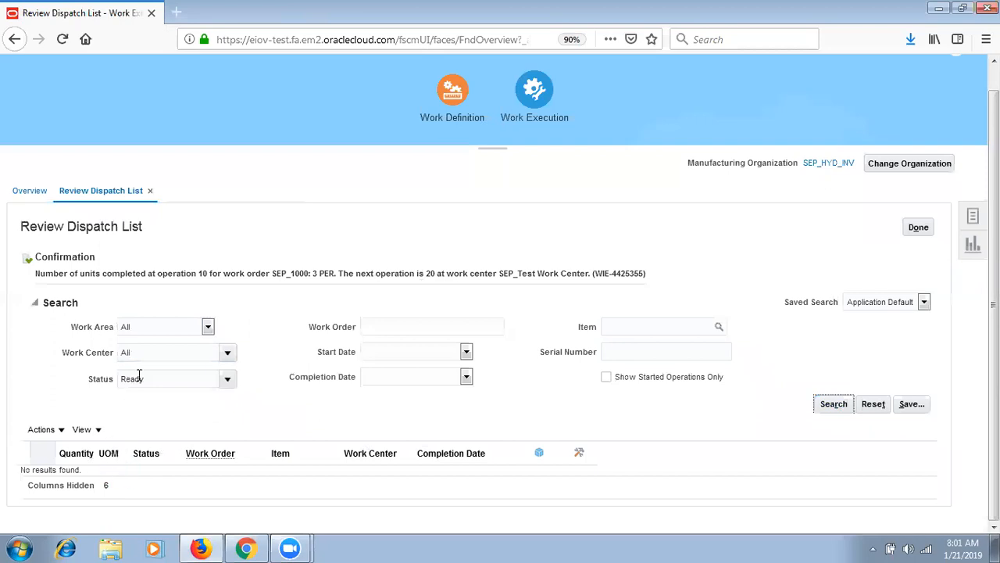
left_click(39, 346)
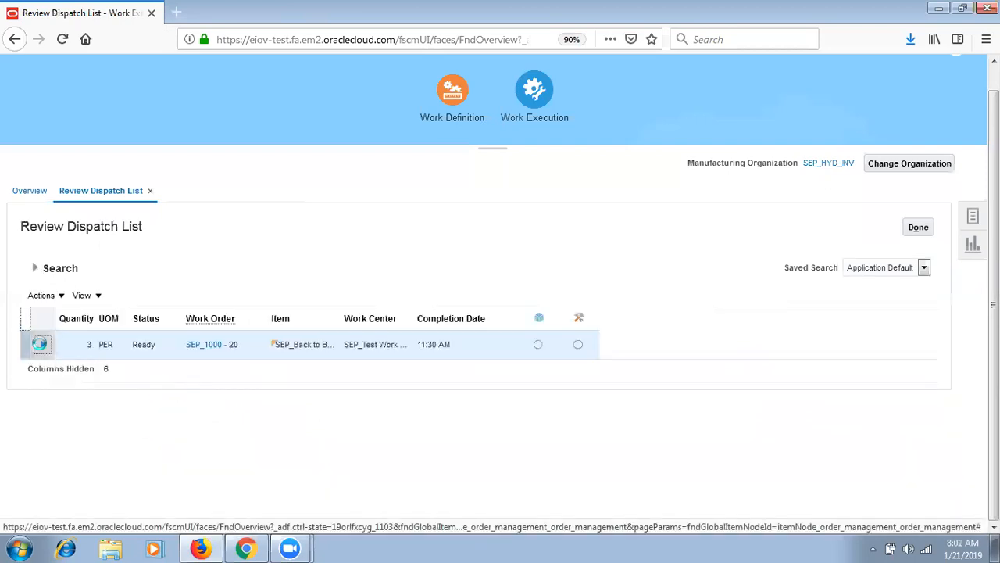
left_click(473, 375)
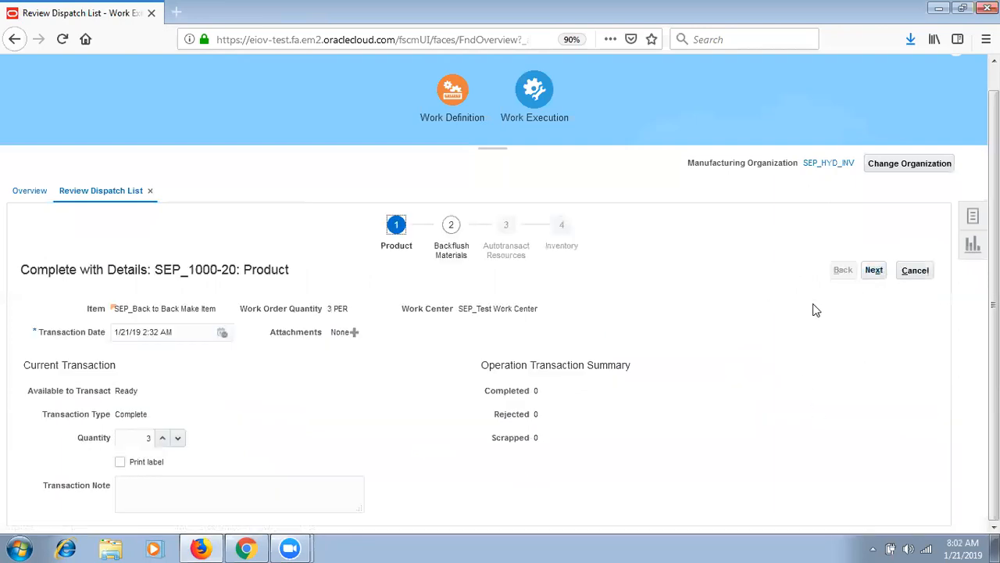
- Step through backflush, resources and inventory to complete 3 PER at operation 20 into SEPH_FG
left_click(873, 271)
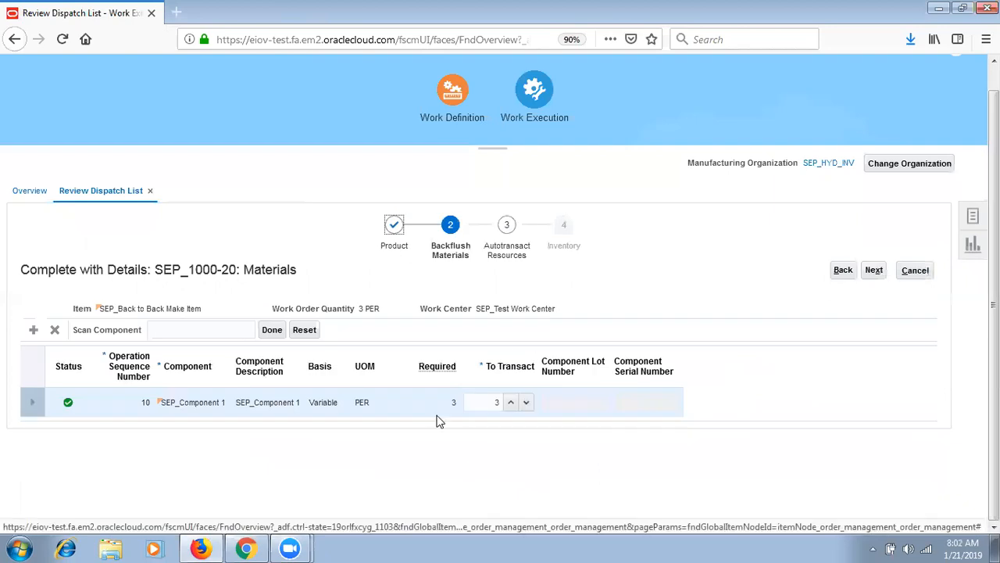
left_click(331, 404)
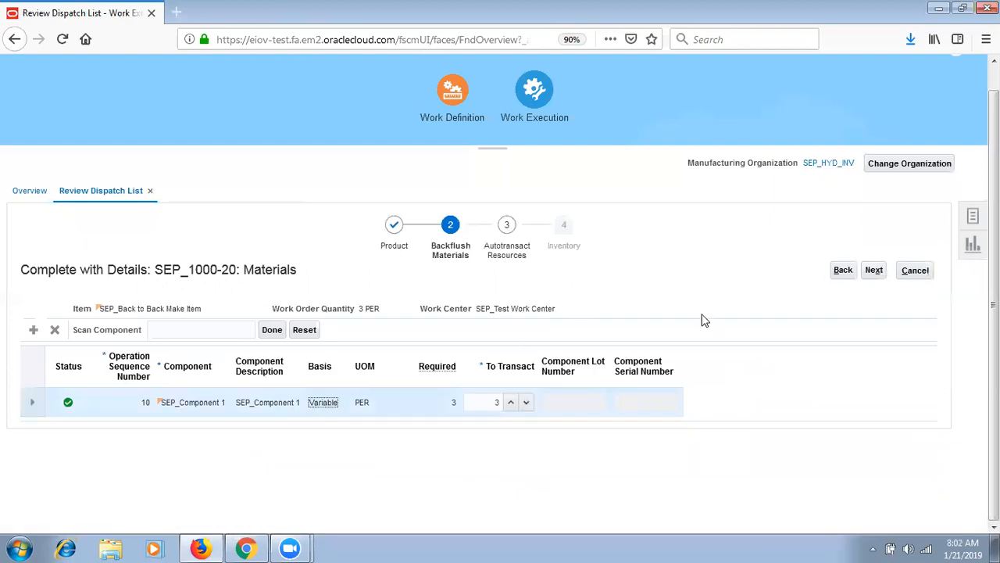
left_click(873, 272)
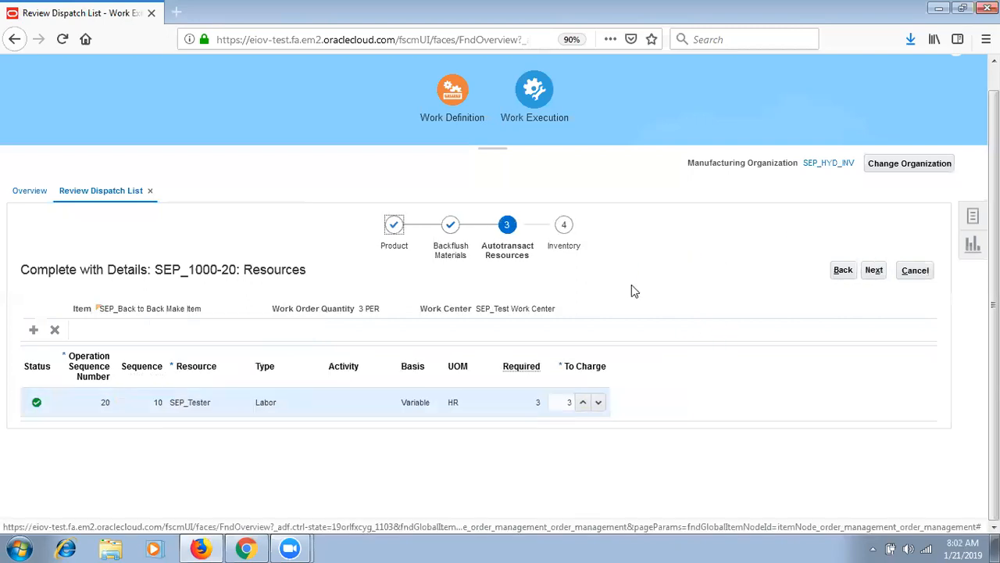
left_click(883, 273)
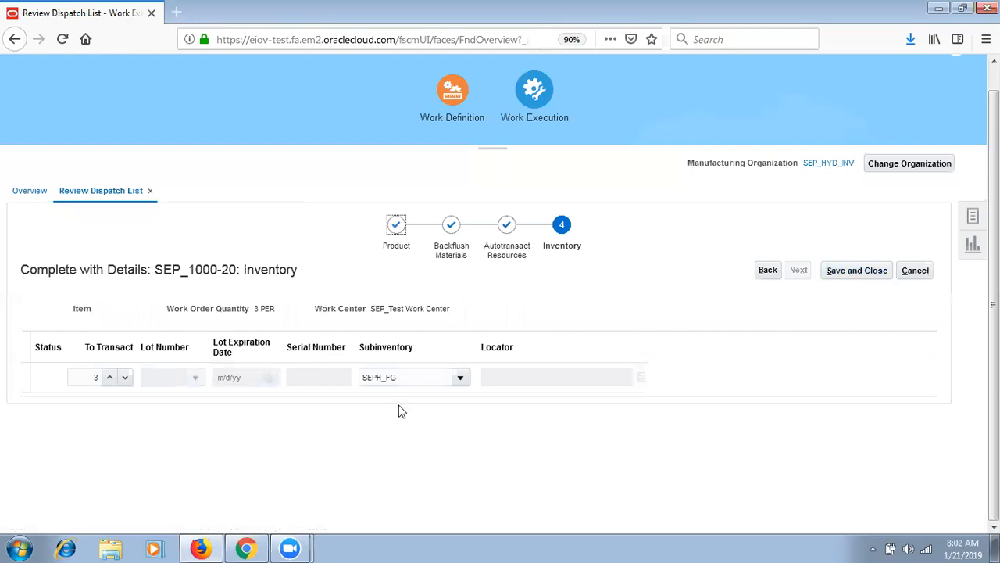
left_click(854, 271)
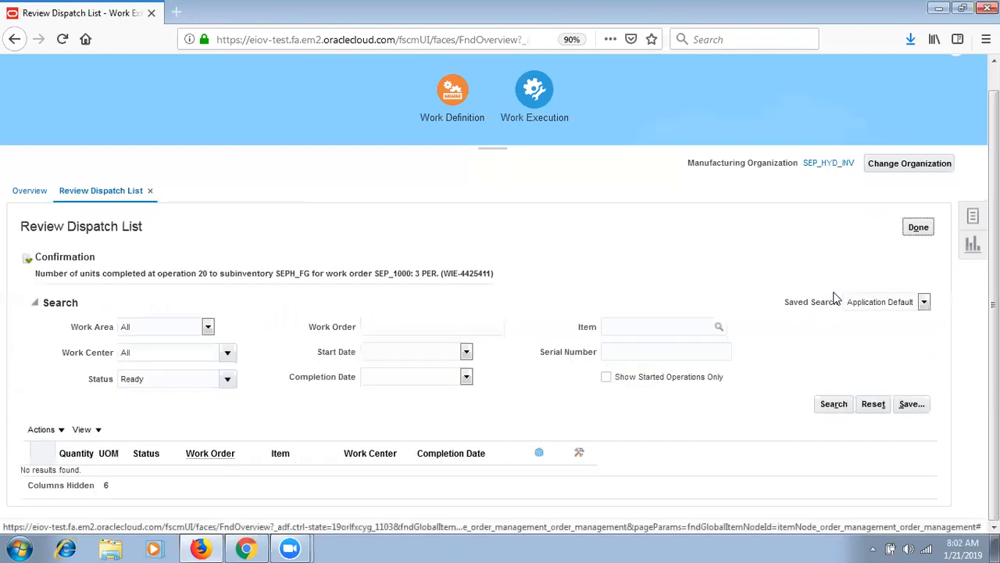
- Search work orders with Completed added to the Status filter
left_click(918, 227)
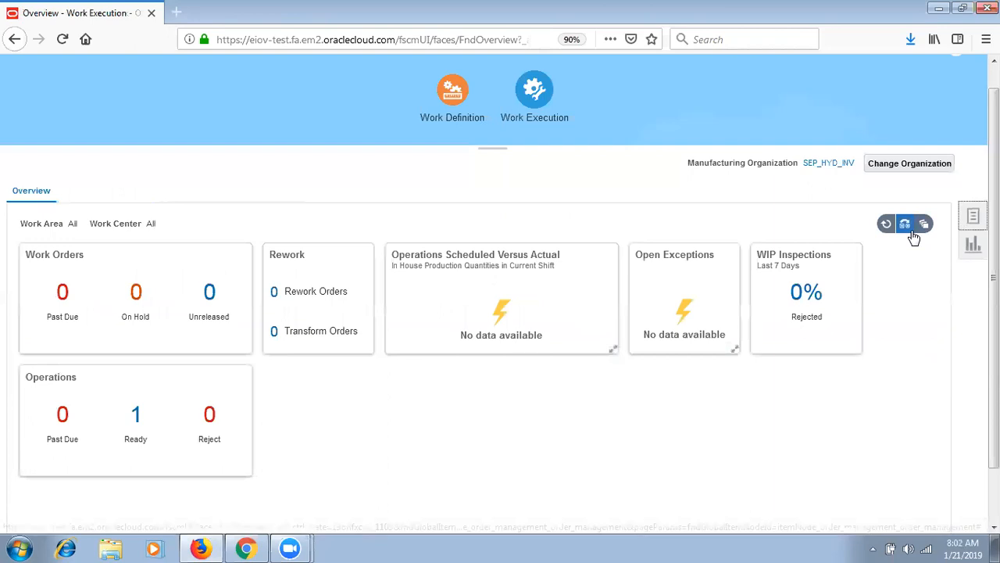
left_click(966, 215)
left_click(823, 174)
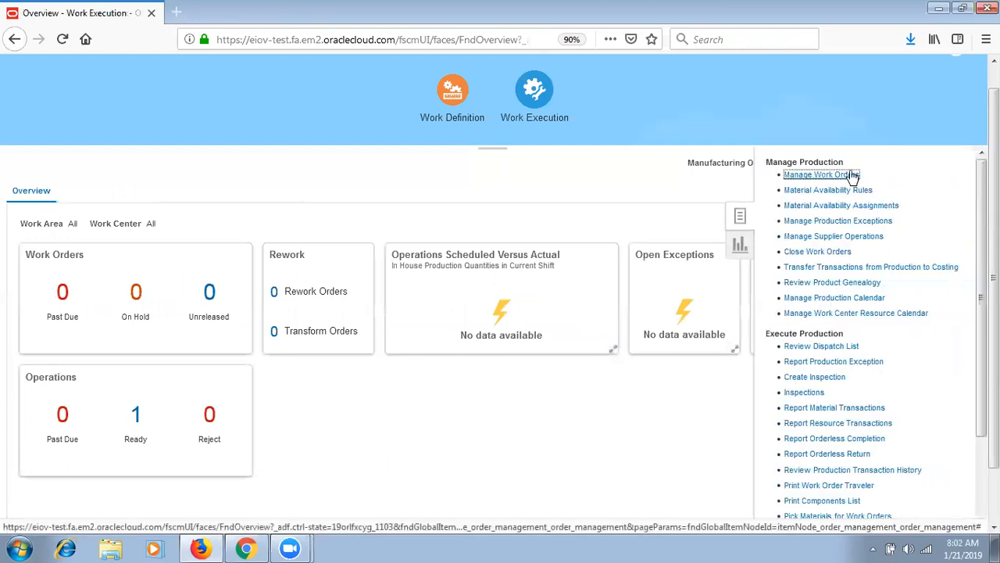
left_click(829, 379)
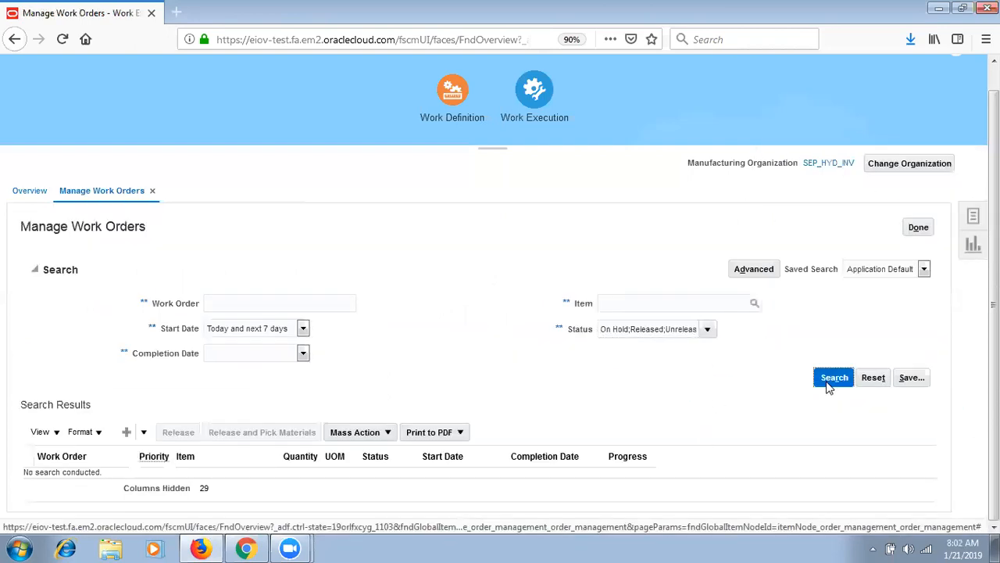
left_click(708, 329)
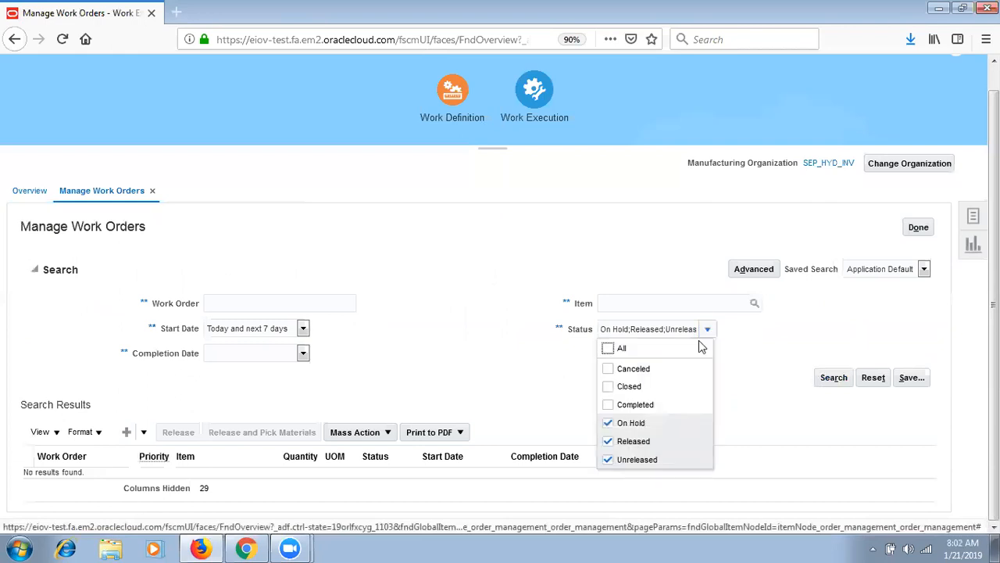
left_click(663, 410)
left_click(833, 379)
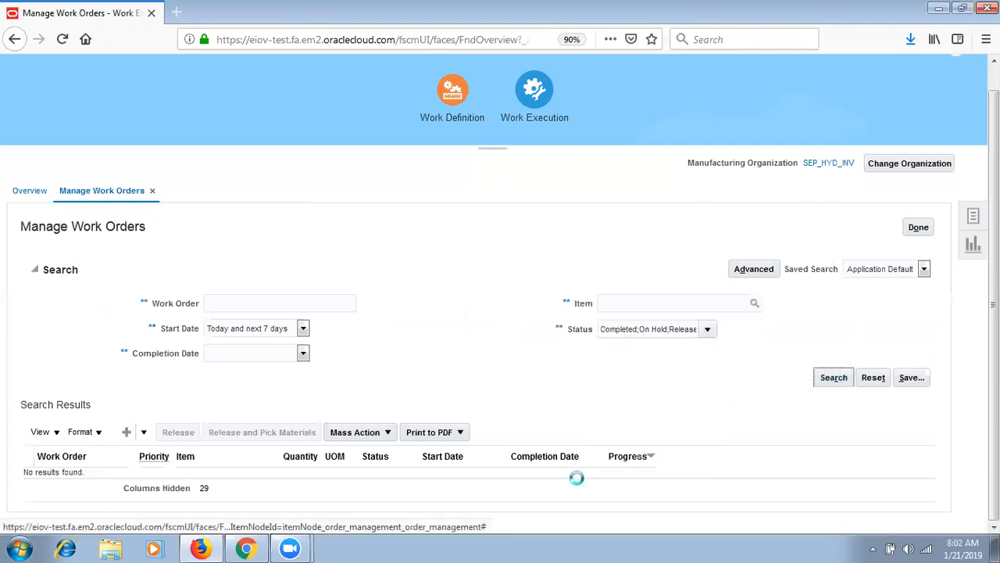
- Open work order SEP_1000, confirm it is Completed for 3 PER, and save and close it
left_click(66, 370)
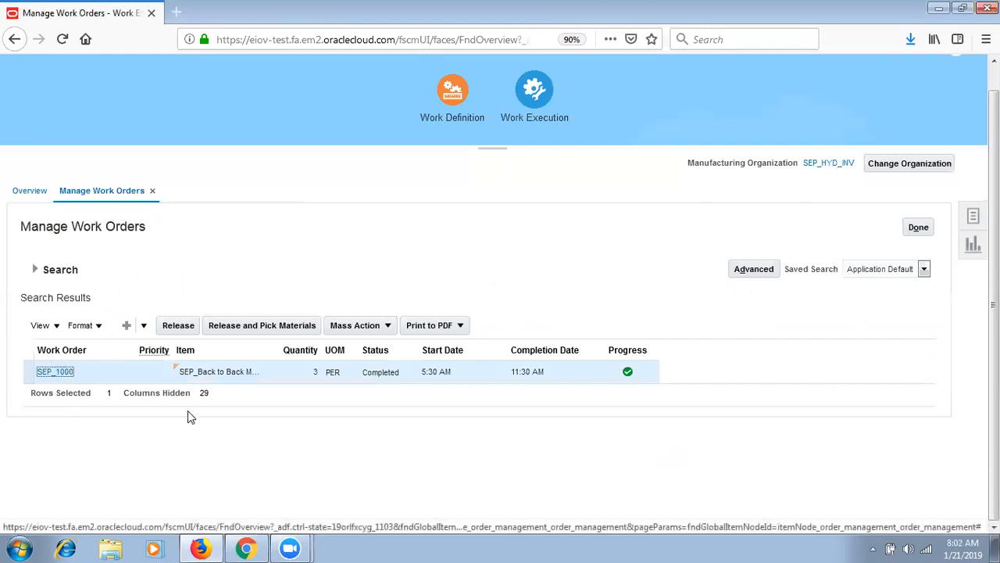
left_click(60, 372)
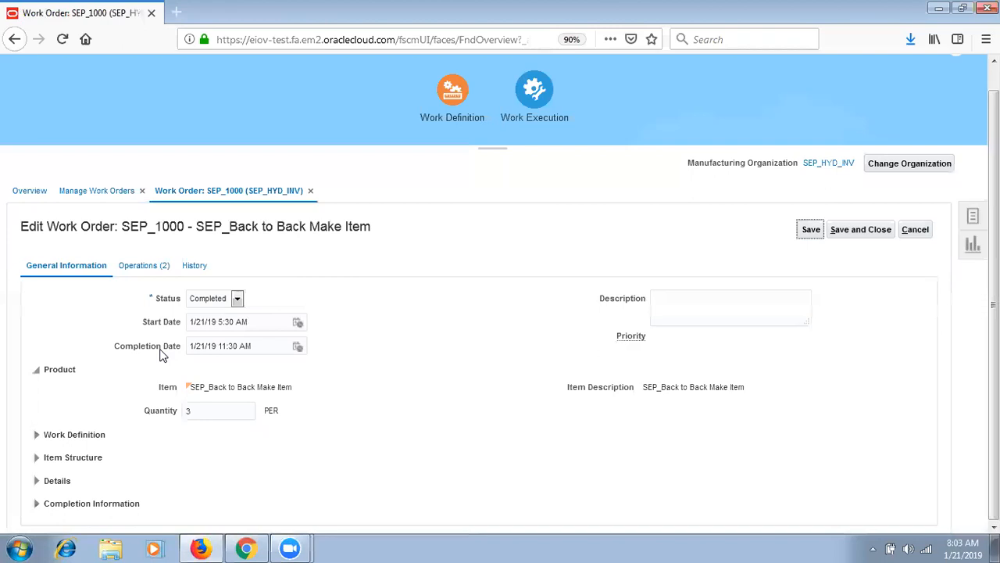
left_click(860, 236)
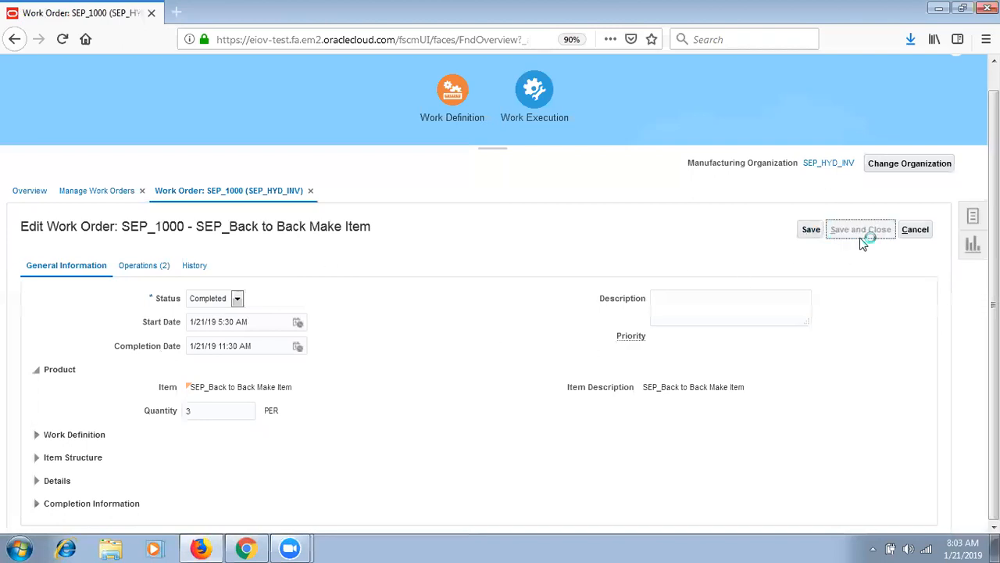
- Close the work orders and search Order Management for sales order 102
left_click(919, 227)
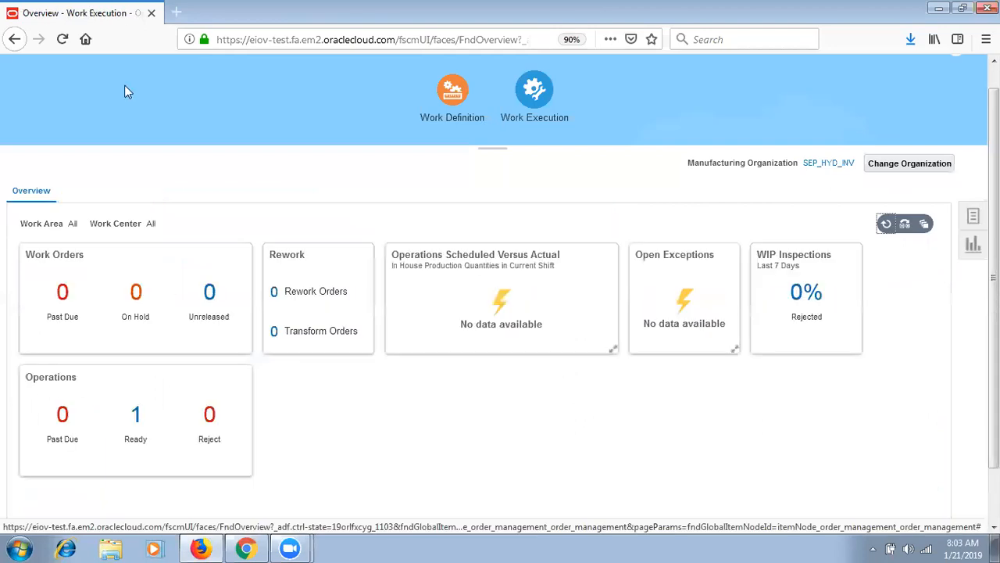
left_click_drag(994, 273, 994, 240)
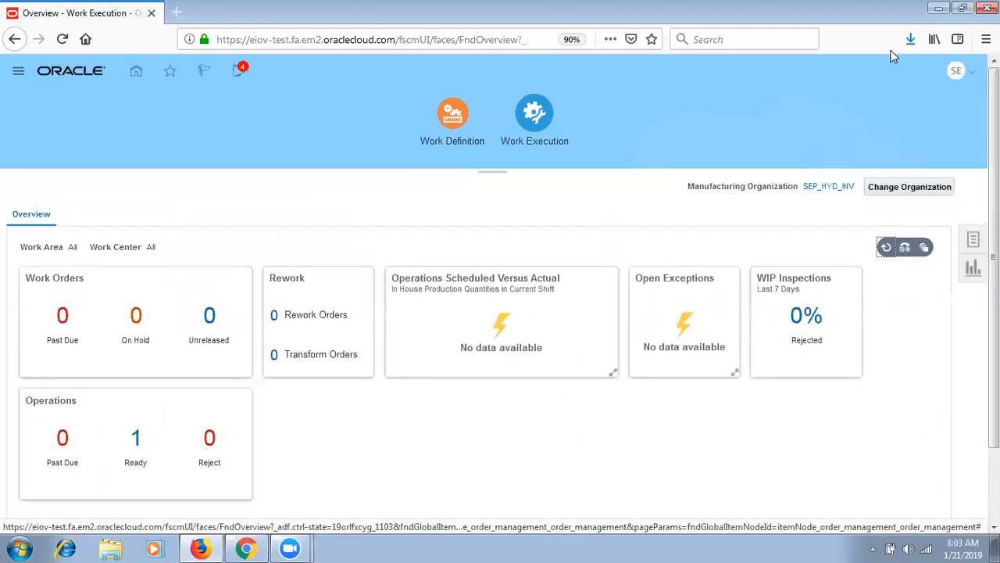
left_click(18, 70)
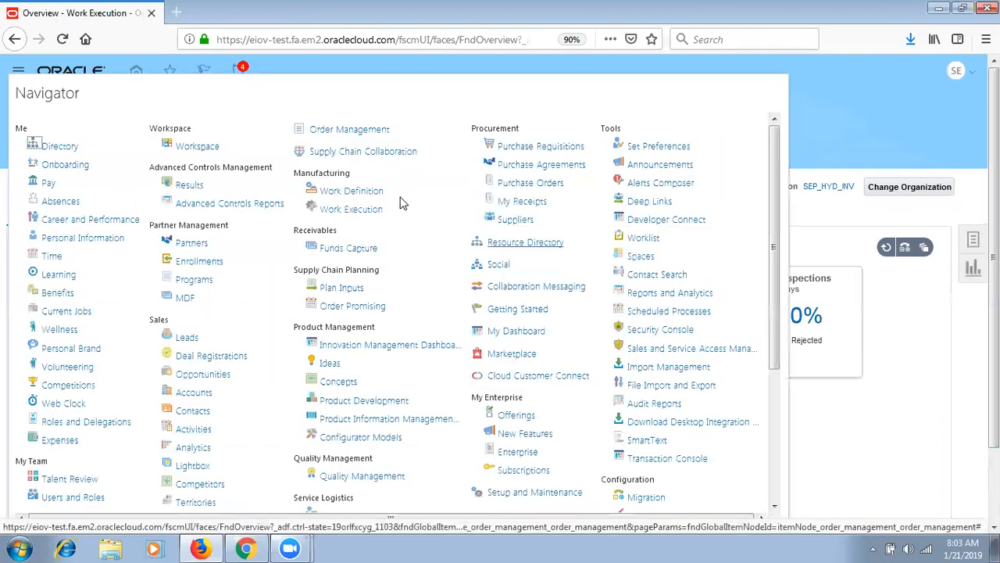
left_click(367, 131)
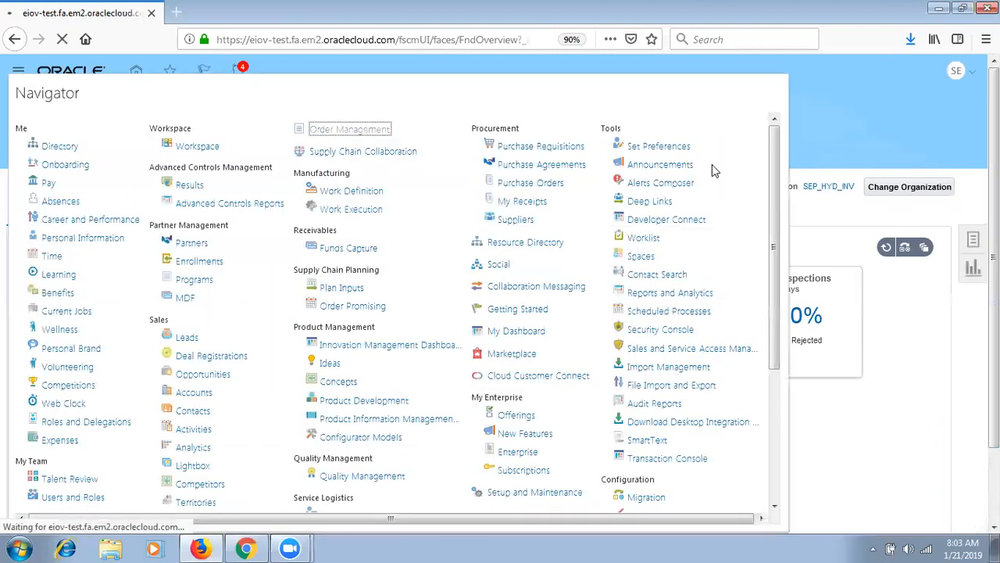
left_click(732, 106)
type("1")
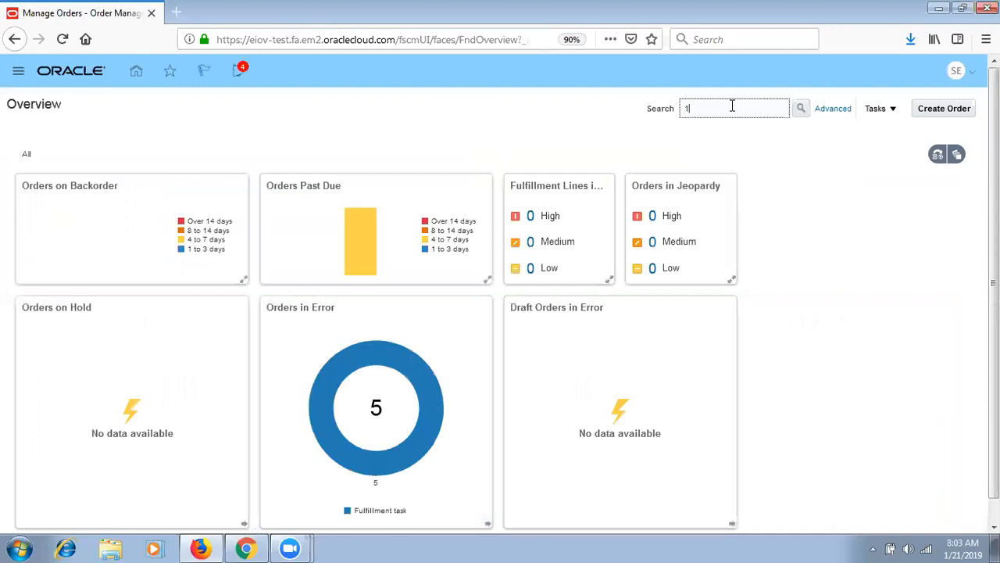
type("02")
left_click(801, 108)
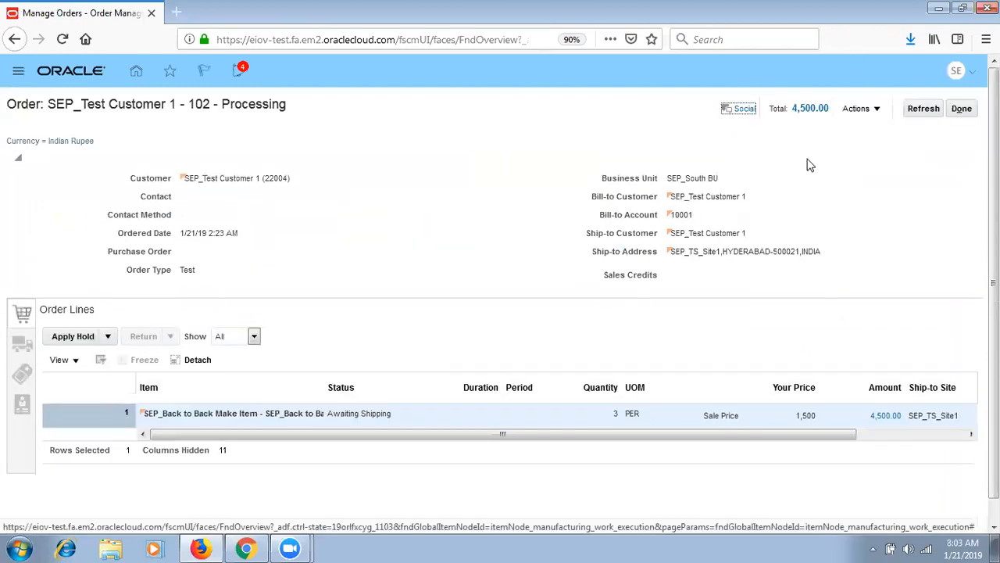
- Switch order 102 to the fulfillment view and open its back-to-back supply order details
left_click(860, 108)
left_click(824, 252)
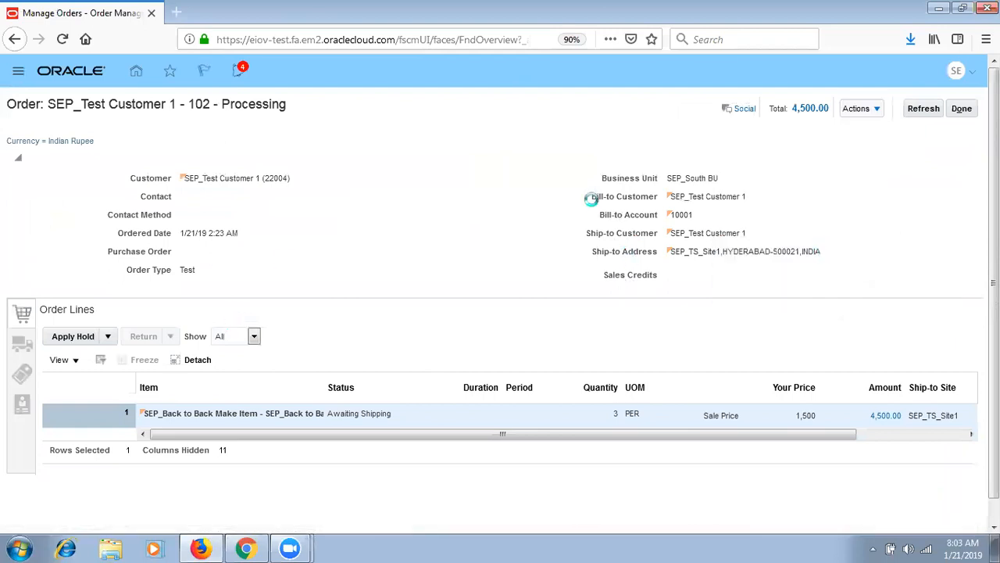
scroll(383, 406, "down", 5)
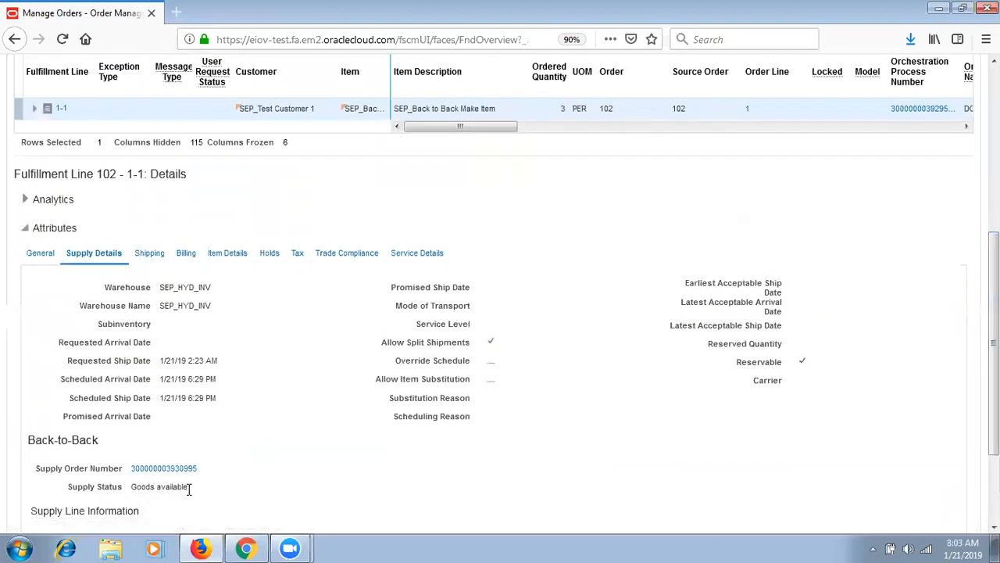
left_click_drag(188, 488, 133, 491)
left_click(156, 469)
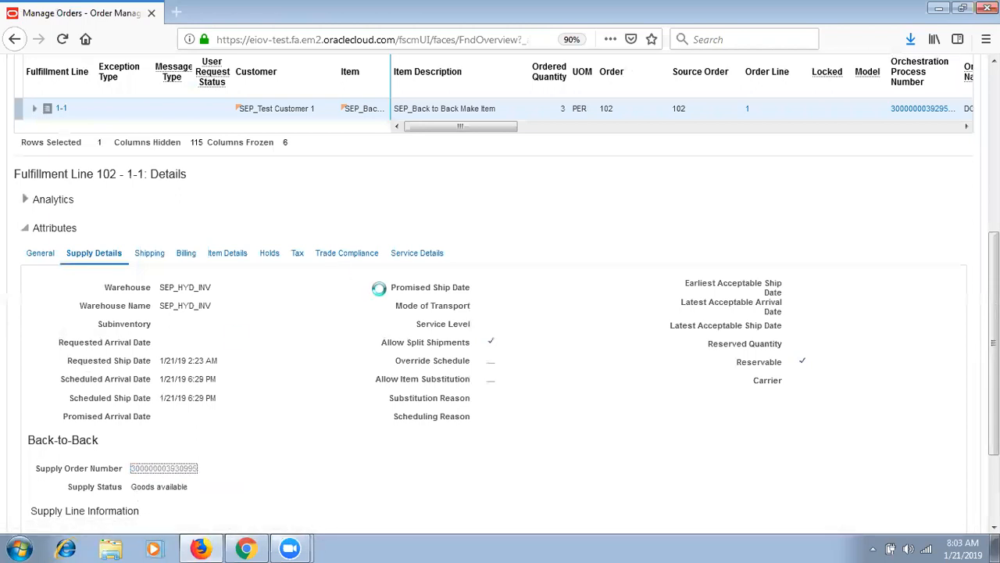
- Inspect the orchestration plan for supply line 1.1 and select its Work Order task
left_click(278, 306)
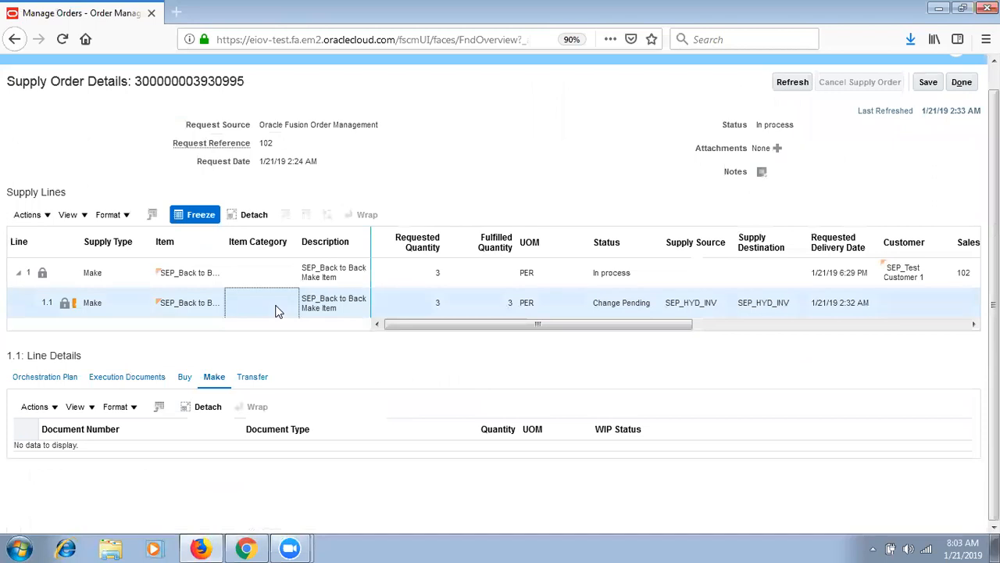
left_click(67, 378)
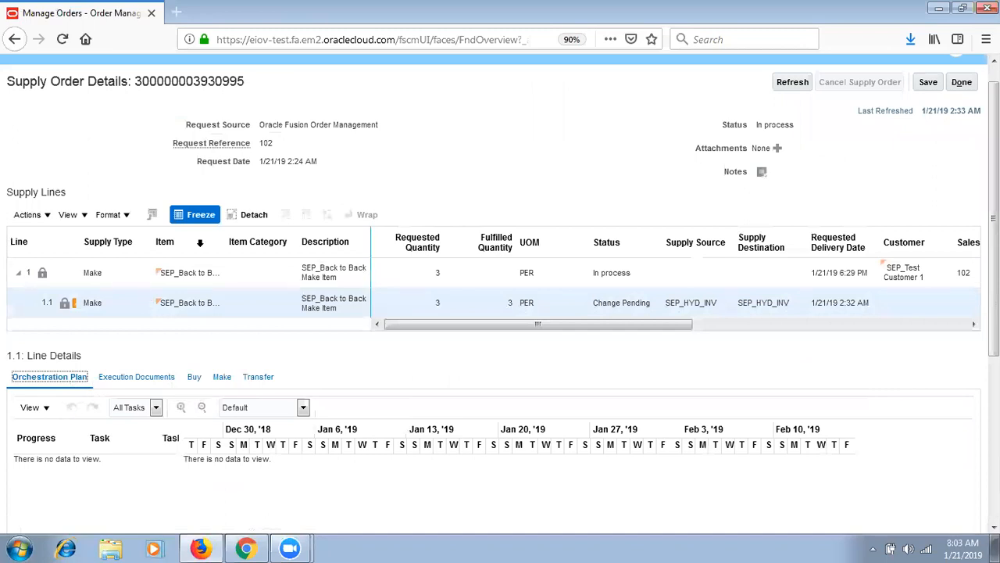
left_click(200, 269)
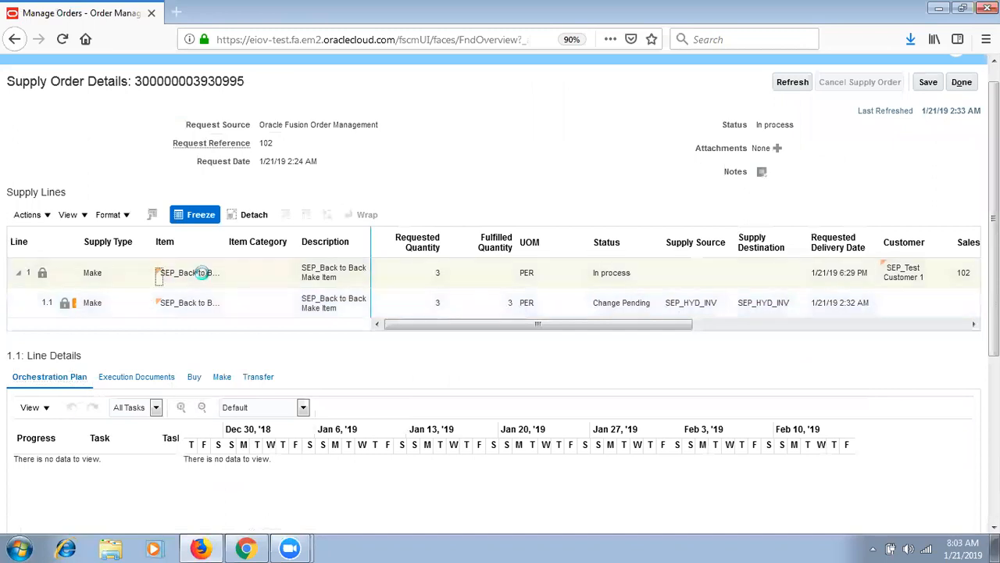
left_click(135, 279)
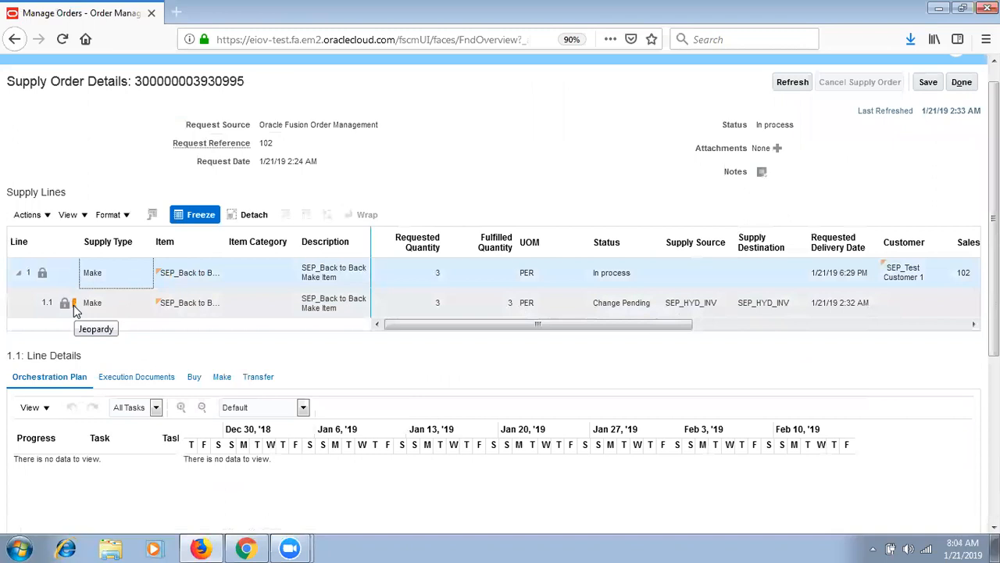
left_click(75, 309)
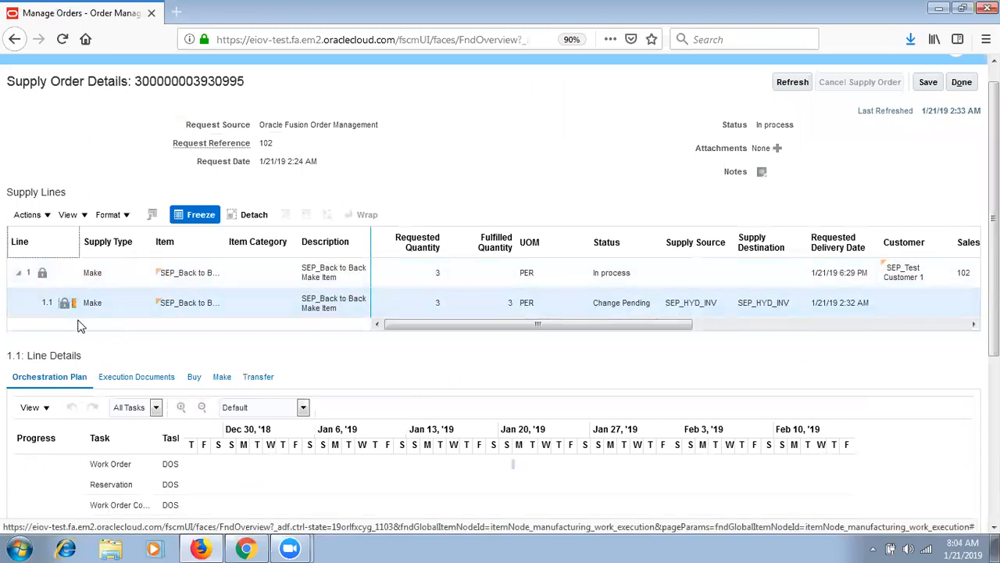
scroll(392, 334, "down", 3)
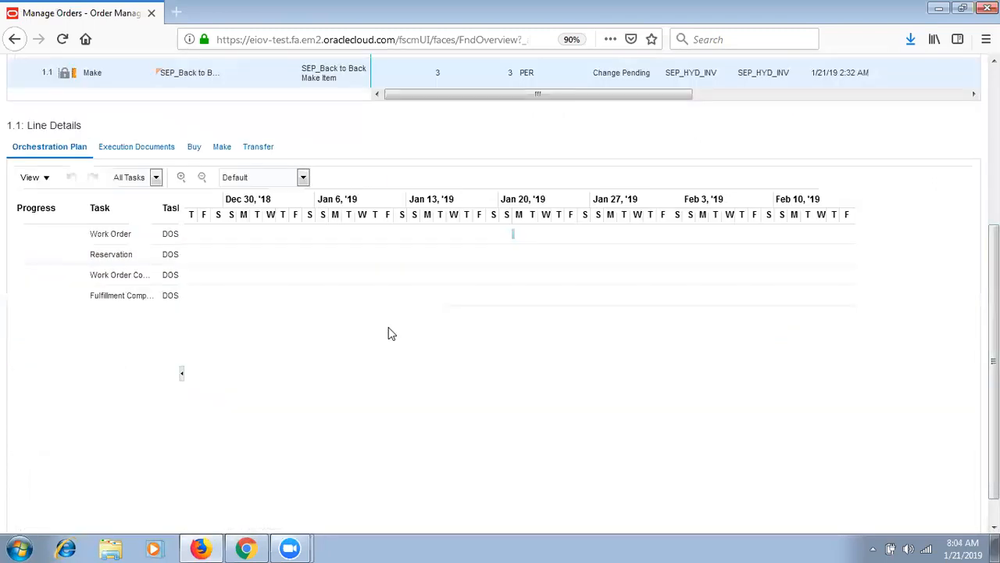
left_click(129, 233)
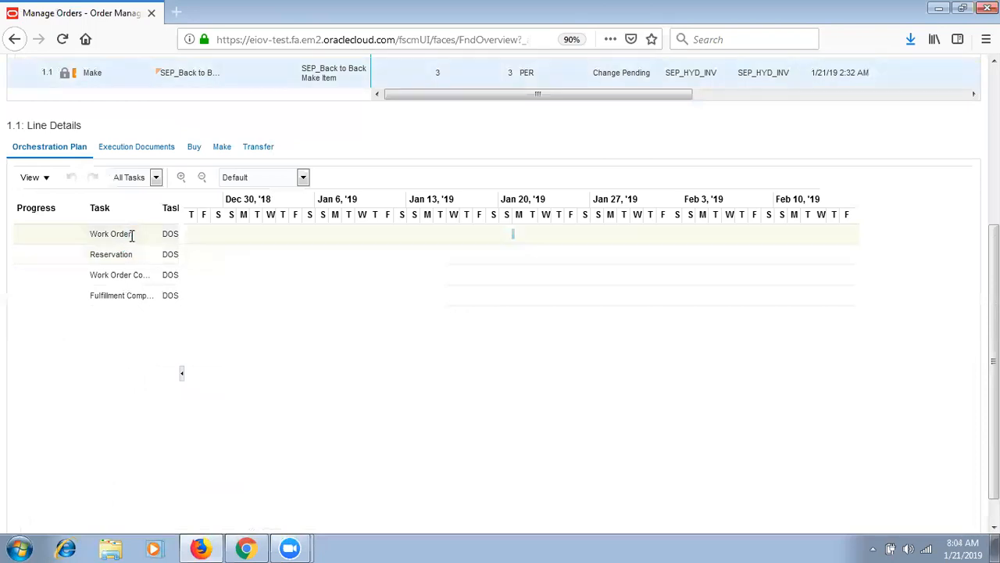
- Review the SEP_1000 work order and reservation documents, refresh, and close the supply details
left_click(123, 147)
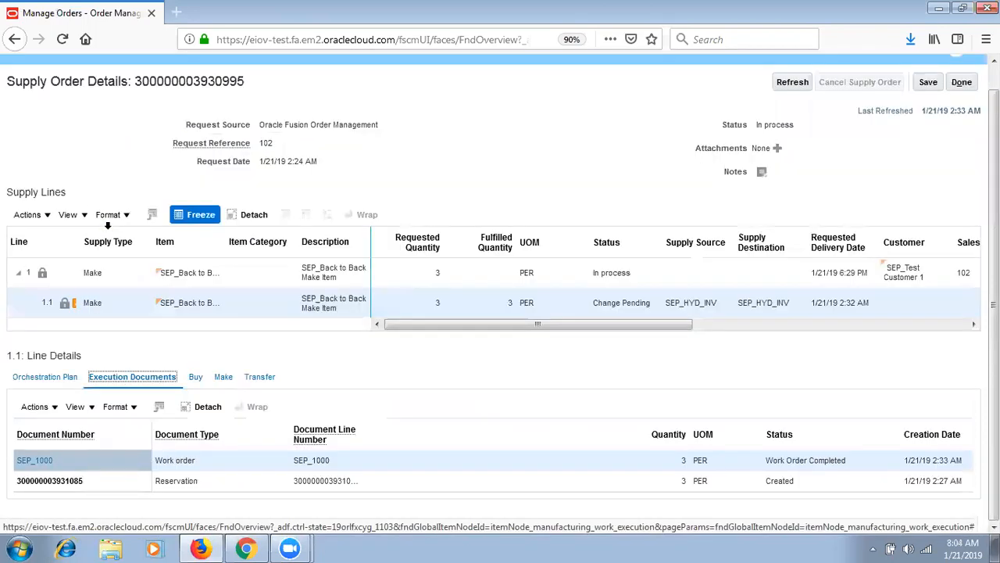
left_click(61, 461)
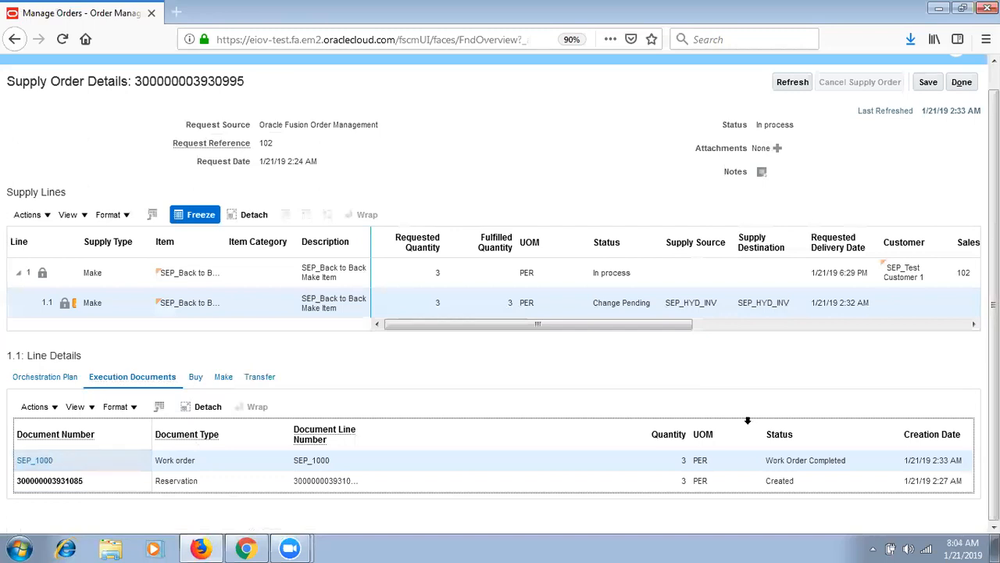
left_click(650, 483)
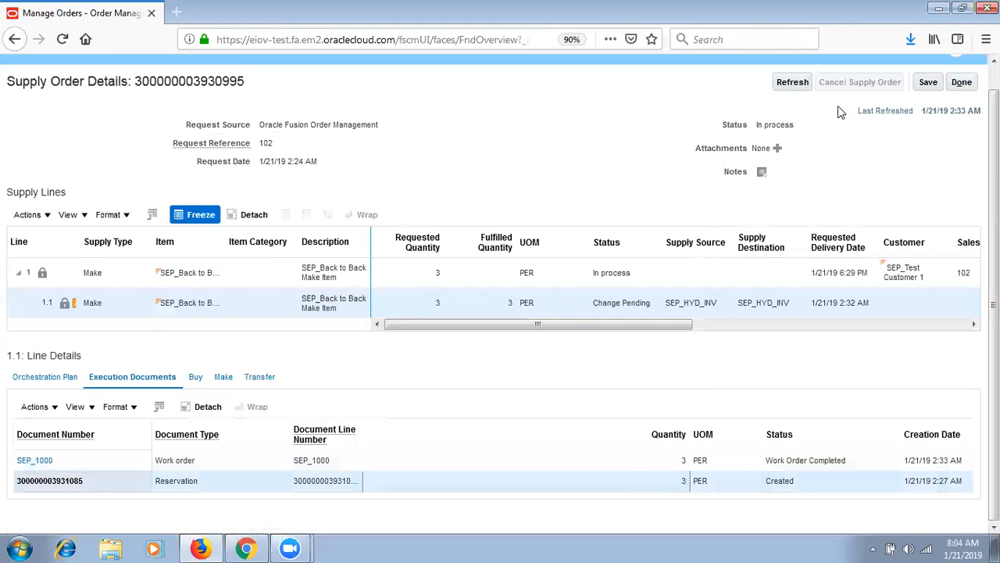
left_click(792, 88)
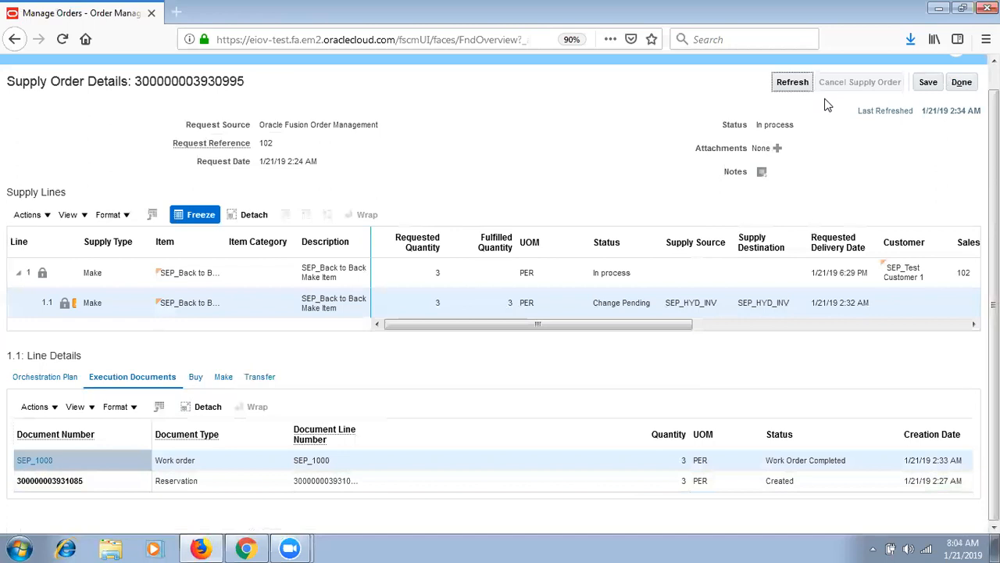
left_click(961, 82)
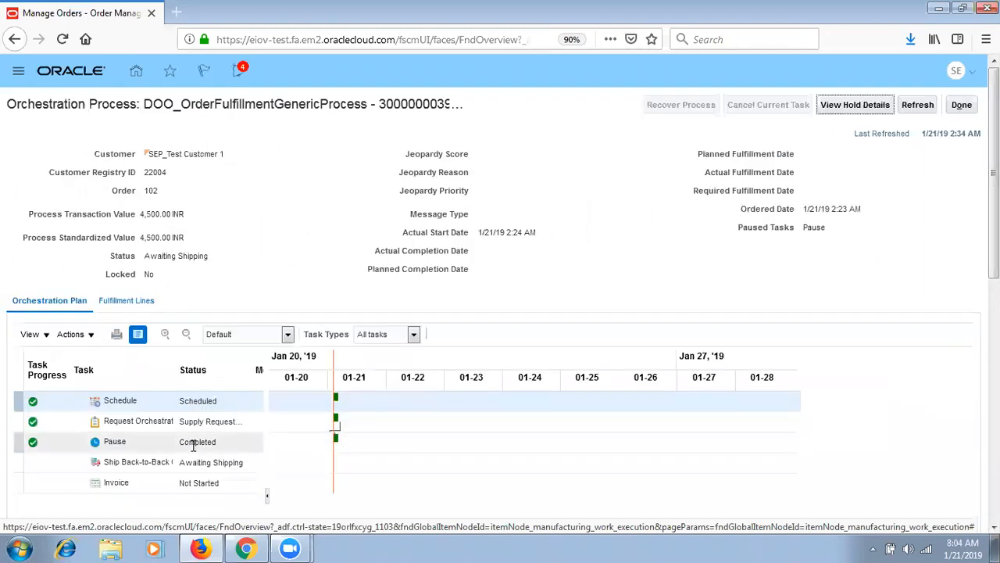
- Review the Pause and Ship Back-to-Back tasks, then close the orchestration and order pages
left_click(192, 443)
left_click(178, 462)
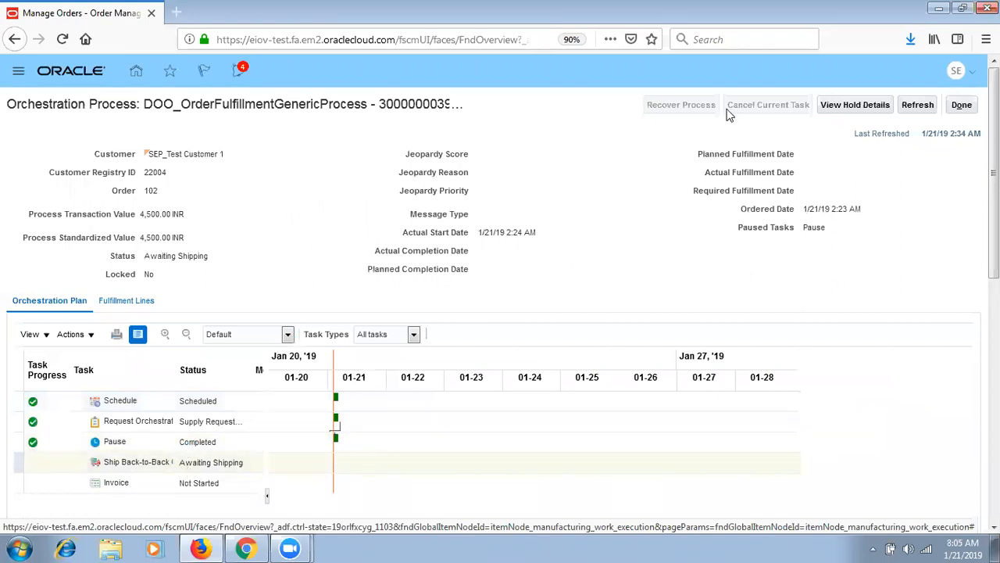
left_click(962, 105)
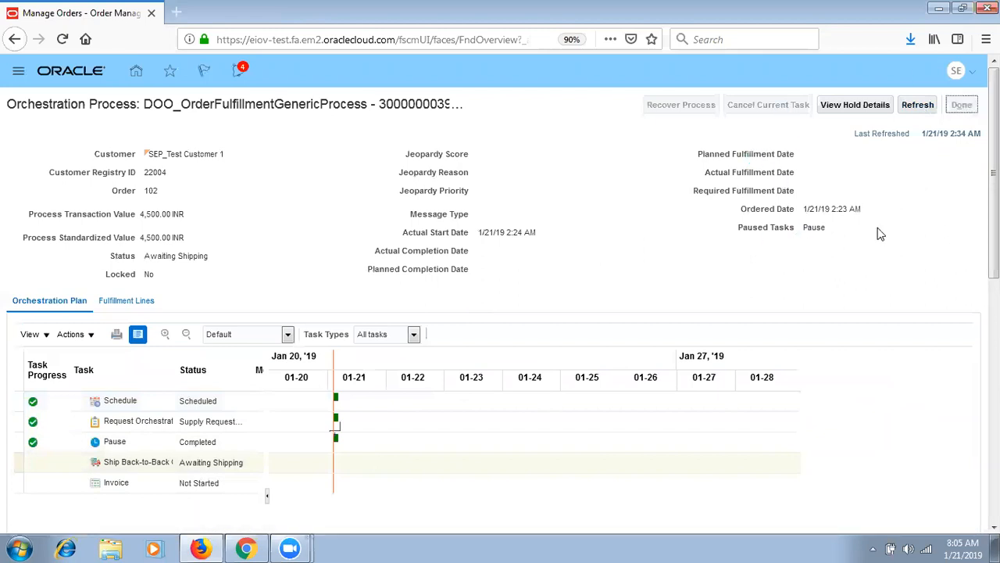
left_click(968, 112)
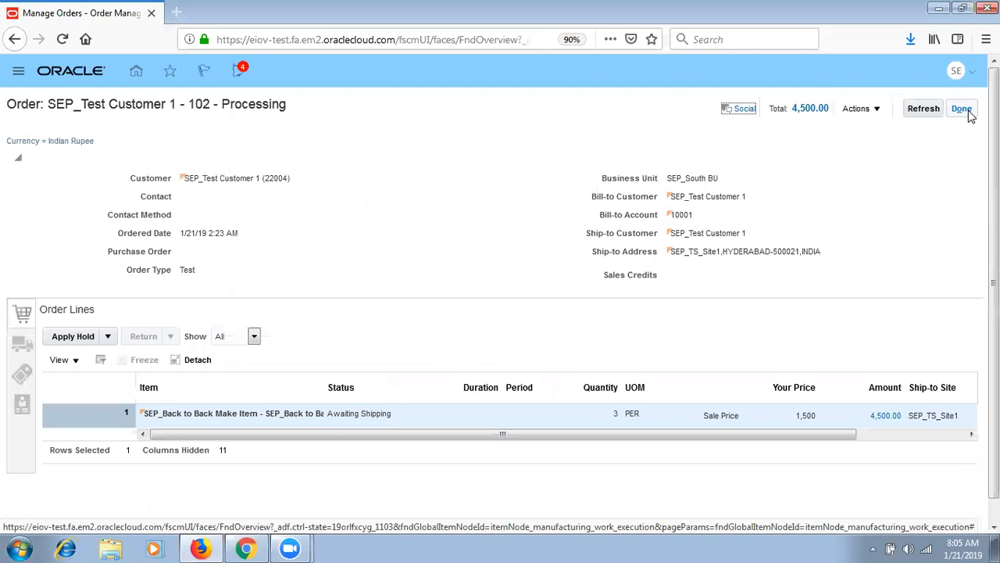
left_click(969, 114)
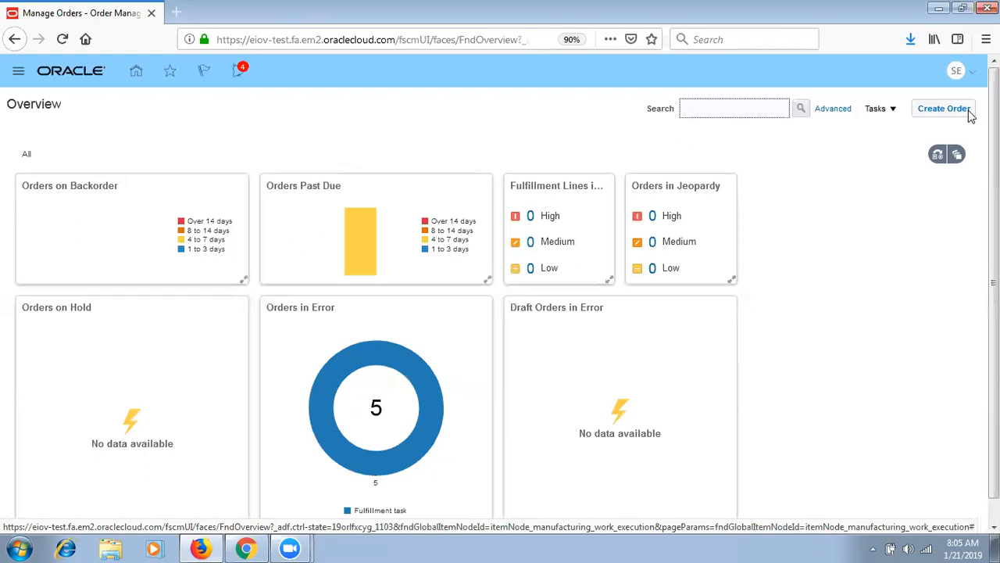
left_click(955, 544)
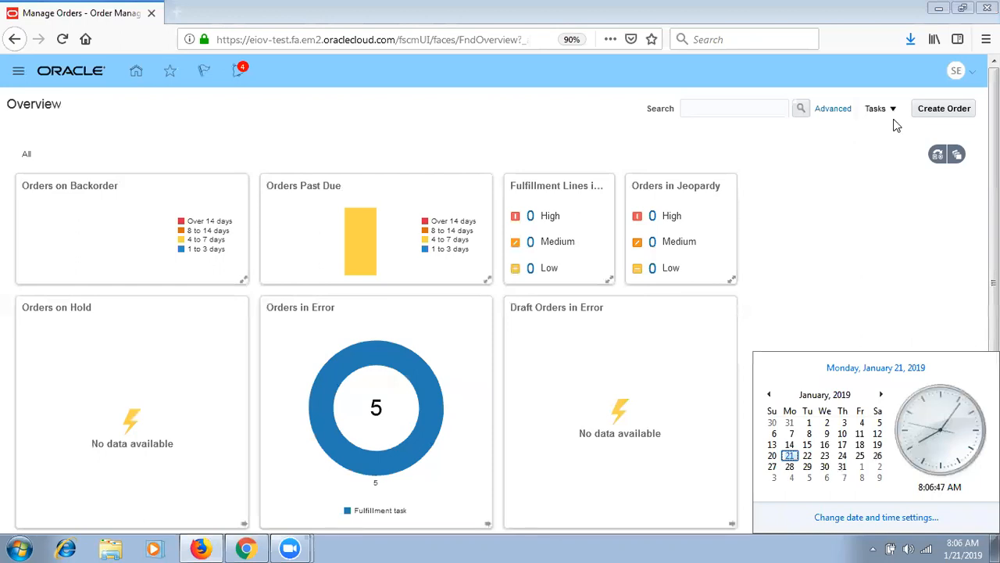
left_click(900, 188)
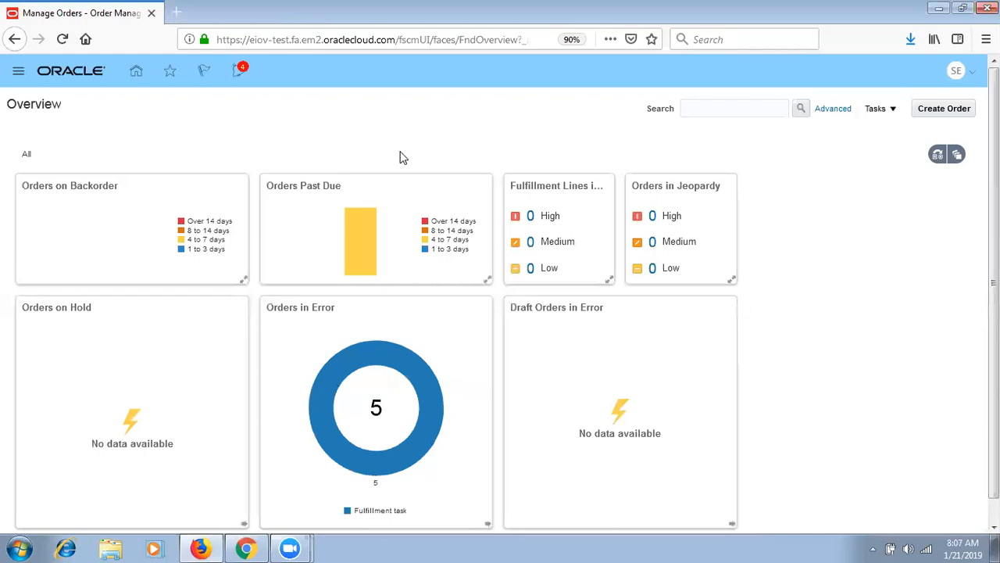
- Start a new item from the Product Information Management tasks
left_click(17, 74)
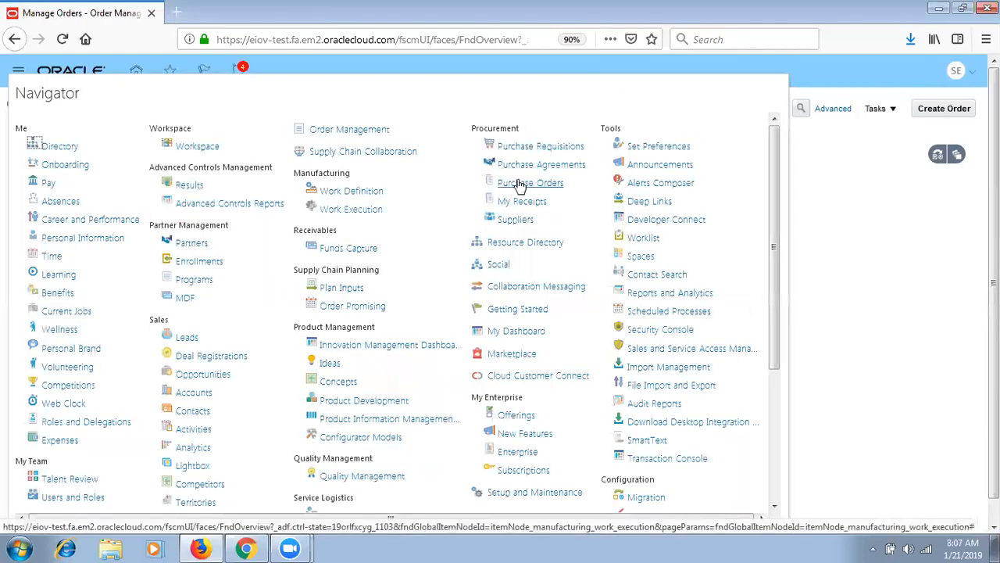
left_click(383, 420)
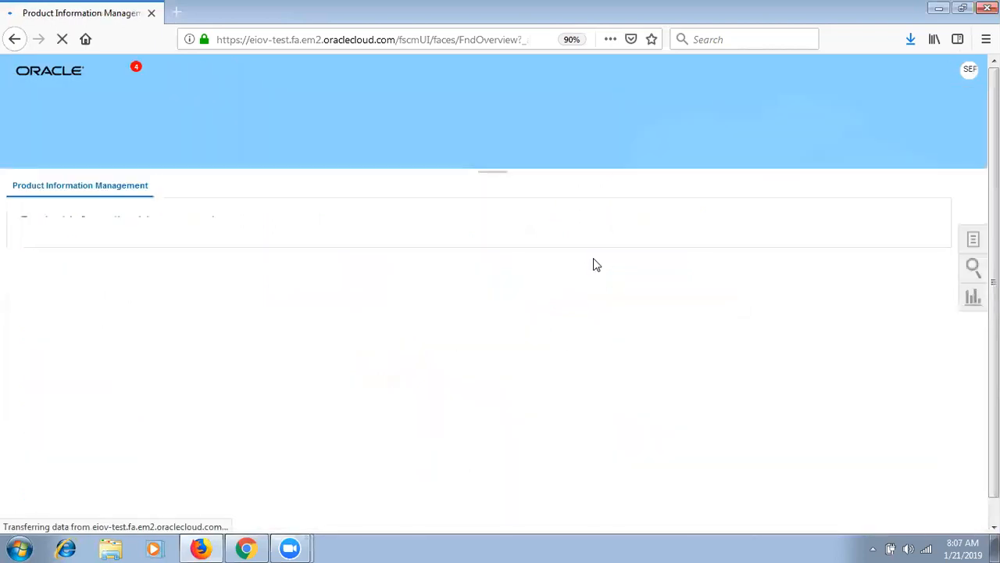
left_click(973, 244)
left_click(880, 198)
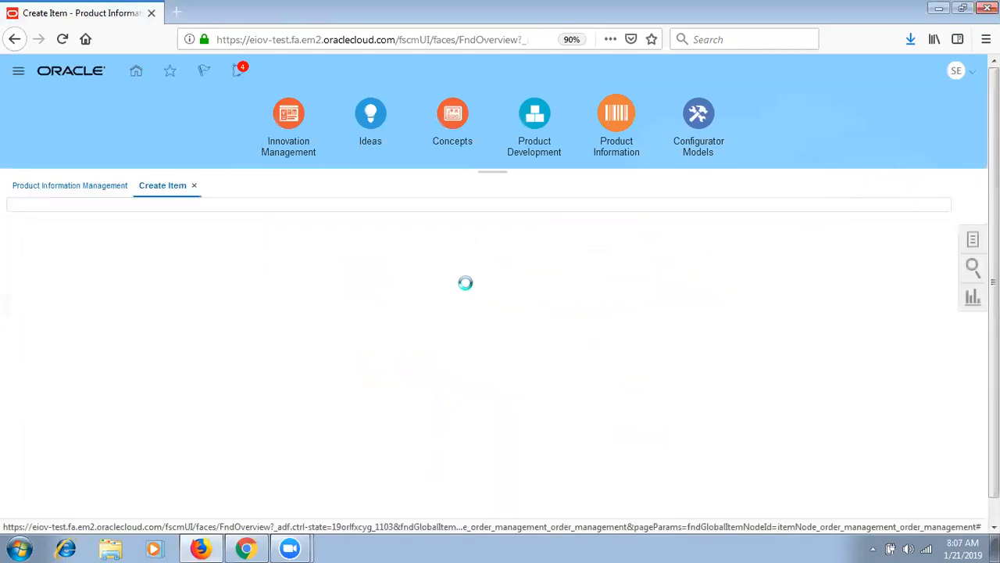
- Choose organization SEP_IMO, item class SEP_Item Class and the Purchased Item template, then confirm
type("SEP")
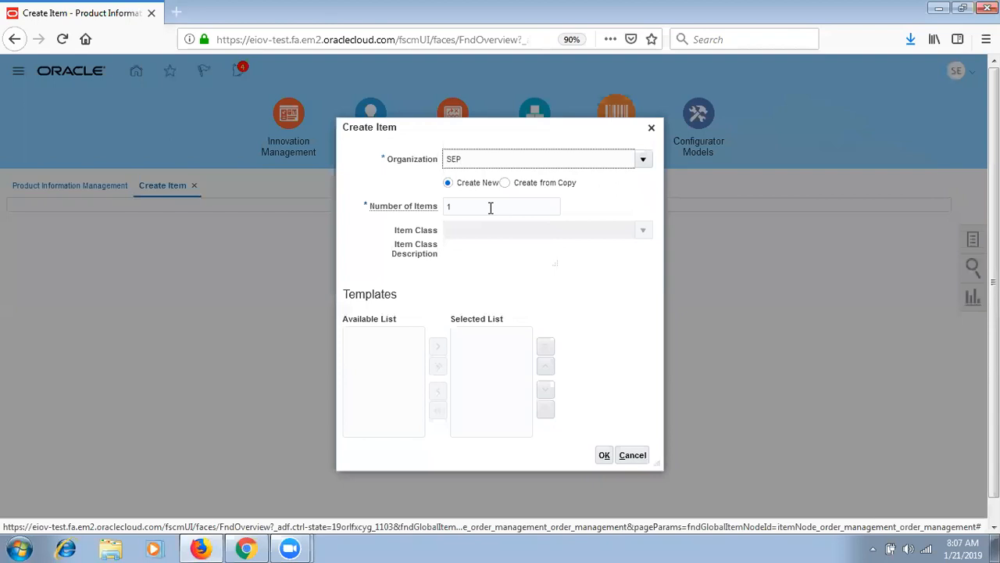
left_click(500, 184)
left_click(491, 231)
type("SEP")
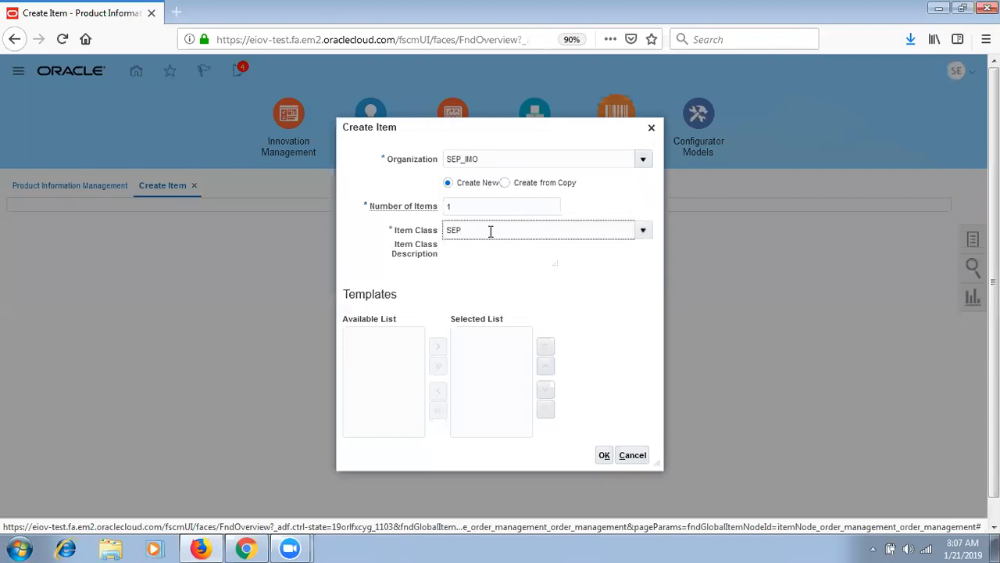
left_click(491, 252)
left_click(465, 421)
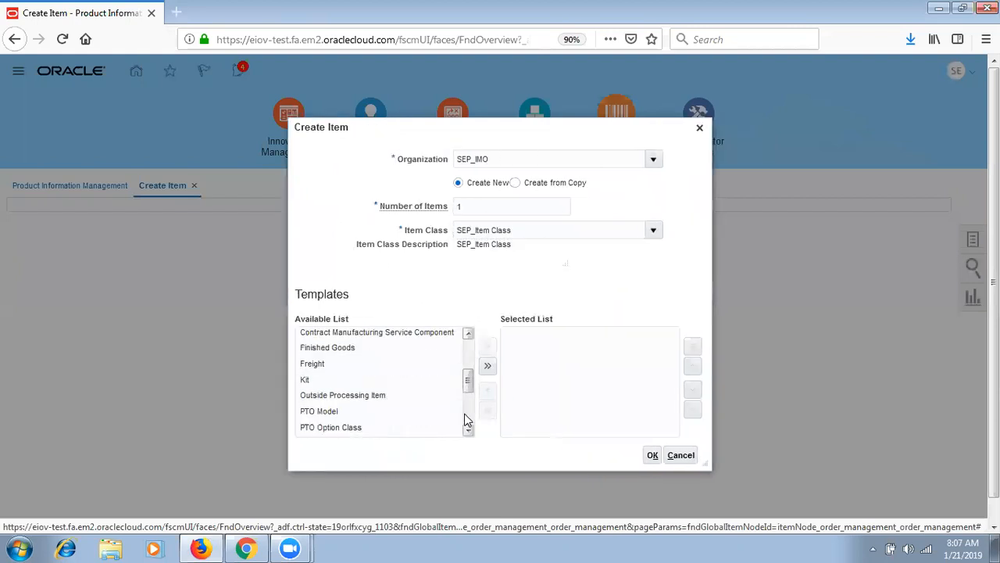
left_click(465, 420)
left_click(422, 393)
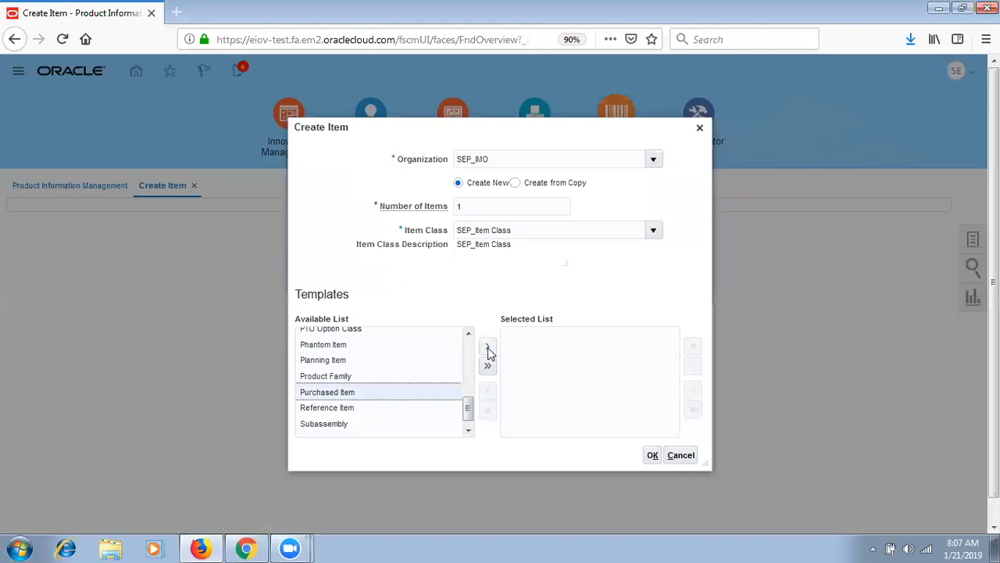
left_click(488, 348)
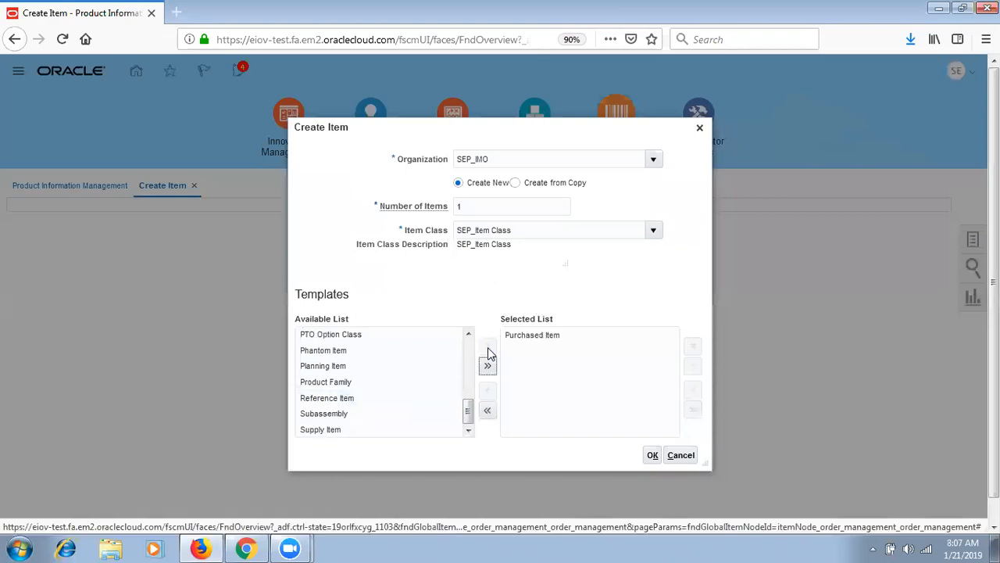
left_click(655, 460)
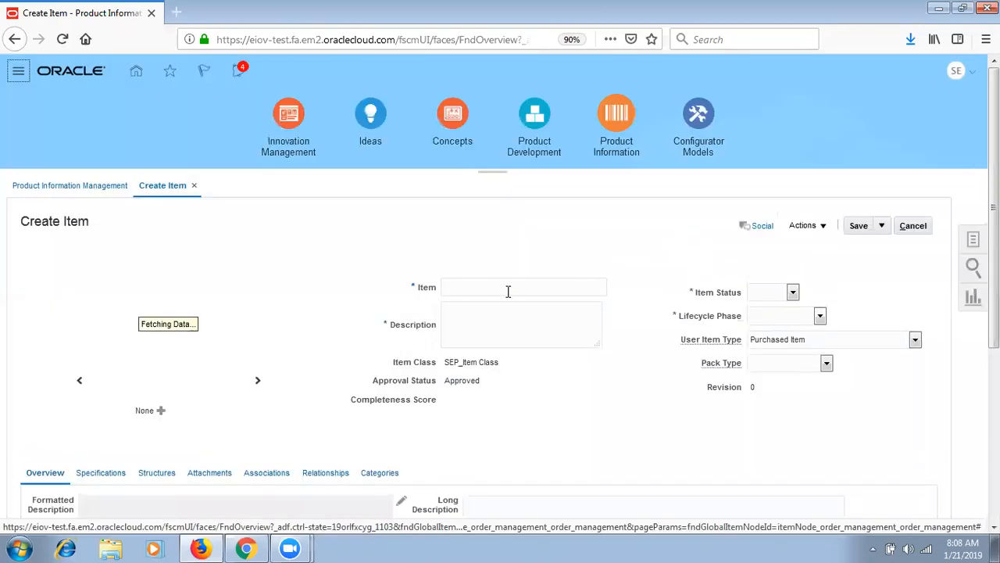
- Name the item SEP_Dropship Test Item and copy the name into the description
left_click(508, 288)
type("SEP_D")
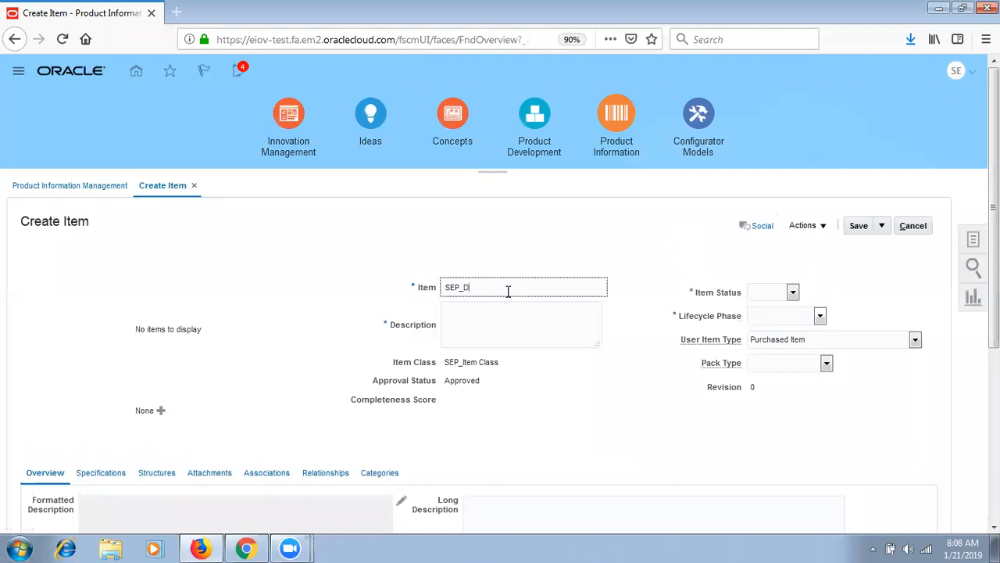
type("ropship")
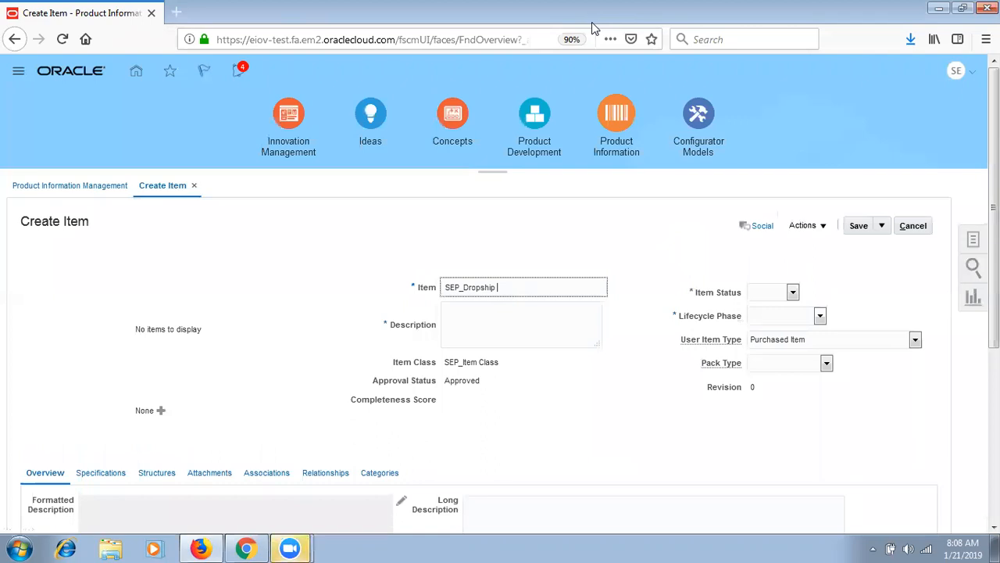
left_click(501, 320)
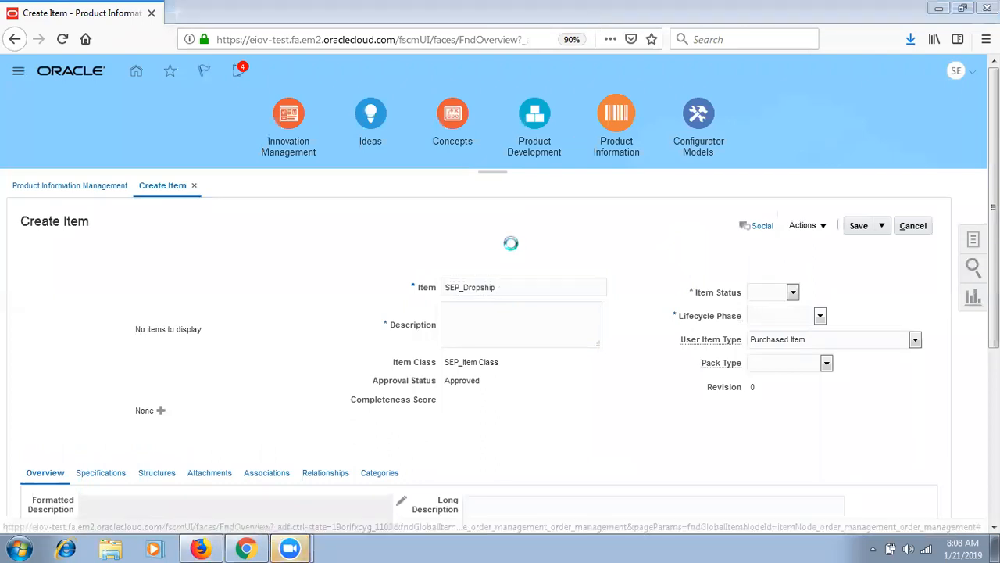
left_click(561, 284)
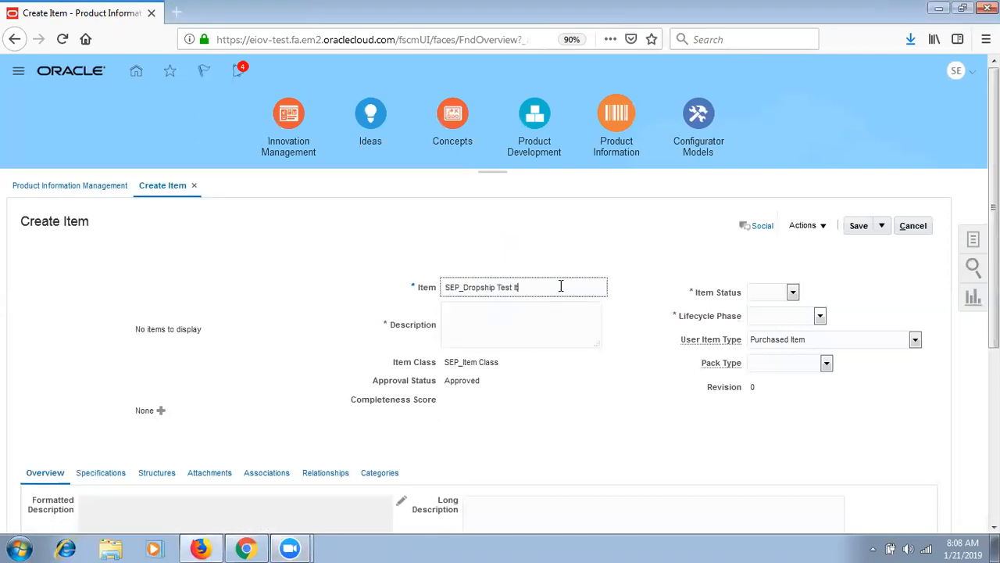
key("ctrl+a")
key("ctrl+c")
key("Tab")
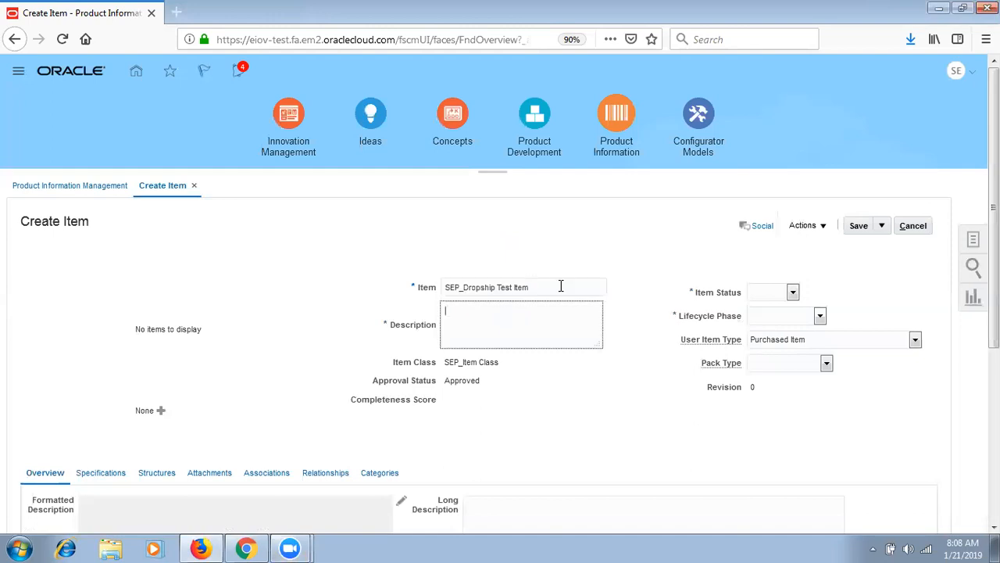
key("ctrl+v")
key("Tab")
- Set item status Active, lifecycle phase Production and primary unit of measure PER
key("Tab")
key("Down")
key("Tab")
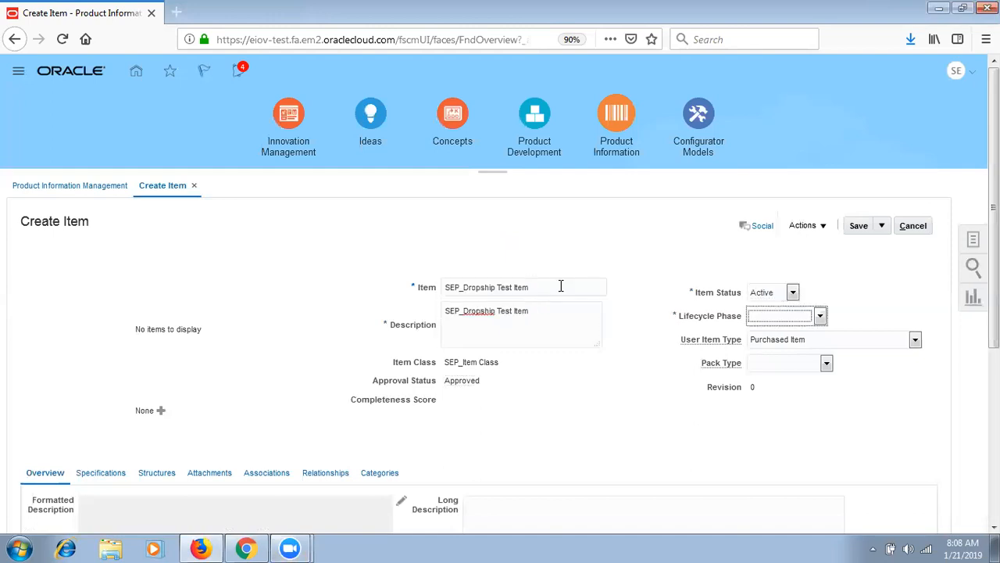
key("Tab")
scroll(262, 427, "down", 3)
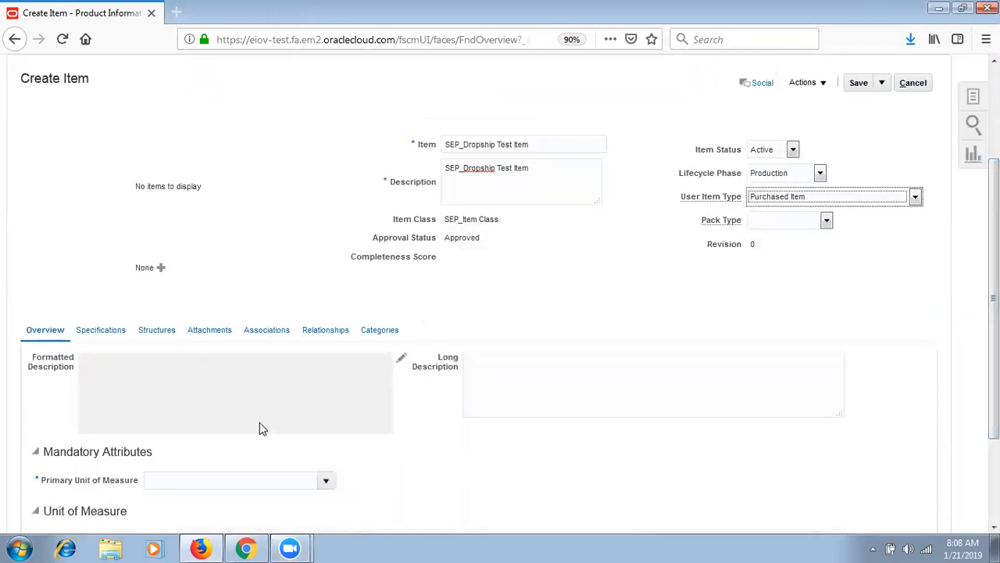
left_click(209, 484)
key("Tab")
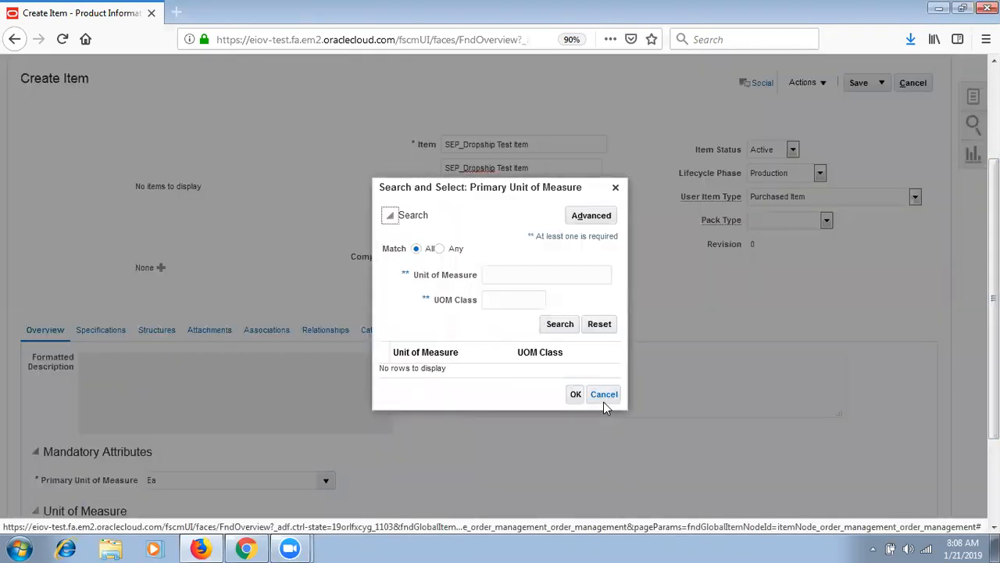
left_click(604, 396)
type("PER")
key("Tab")
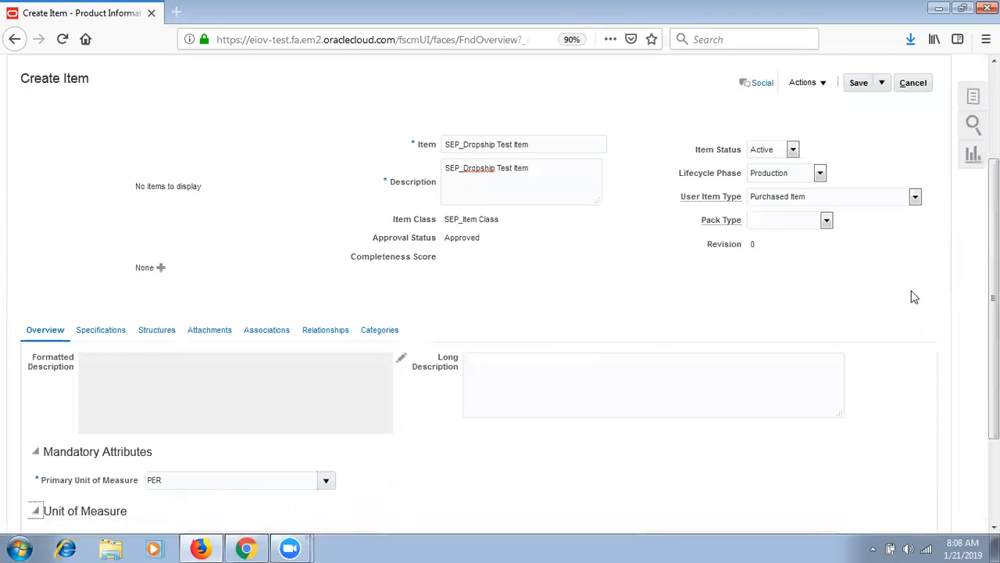
scroll(512, 304, "down", 3)
left_click(108, 201)
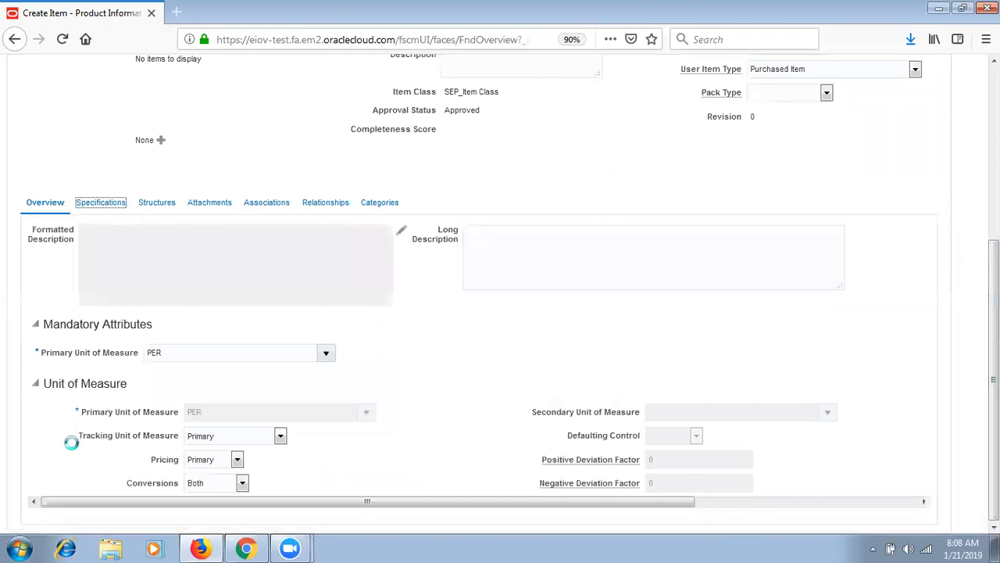
- Set ATP Components and Check ATP to Material Only, Back-to-Back Enabled No, order source External
left_click(62, 434)
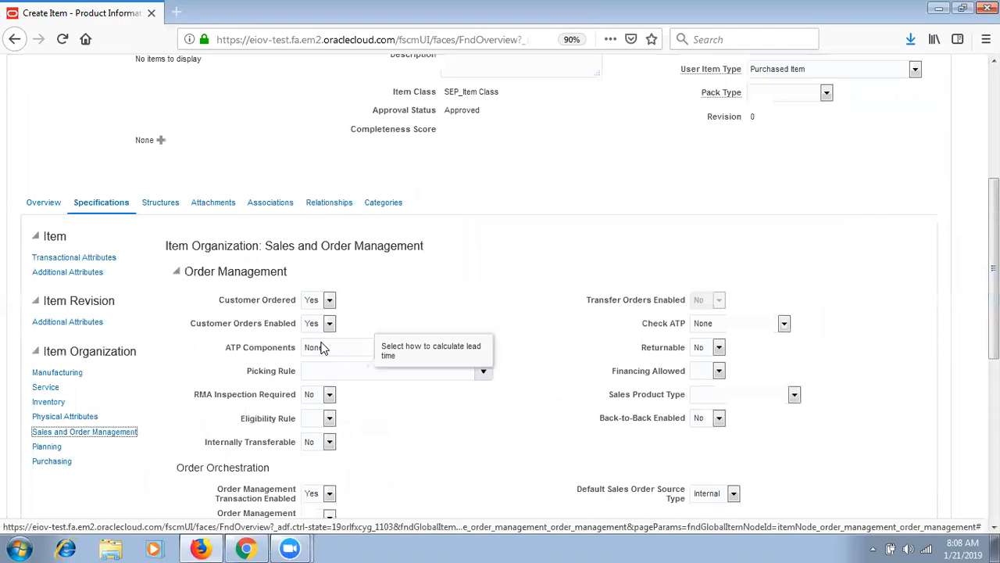
left_click(319, 347)
left_click(345, 364)
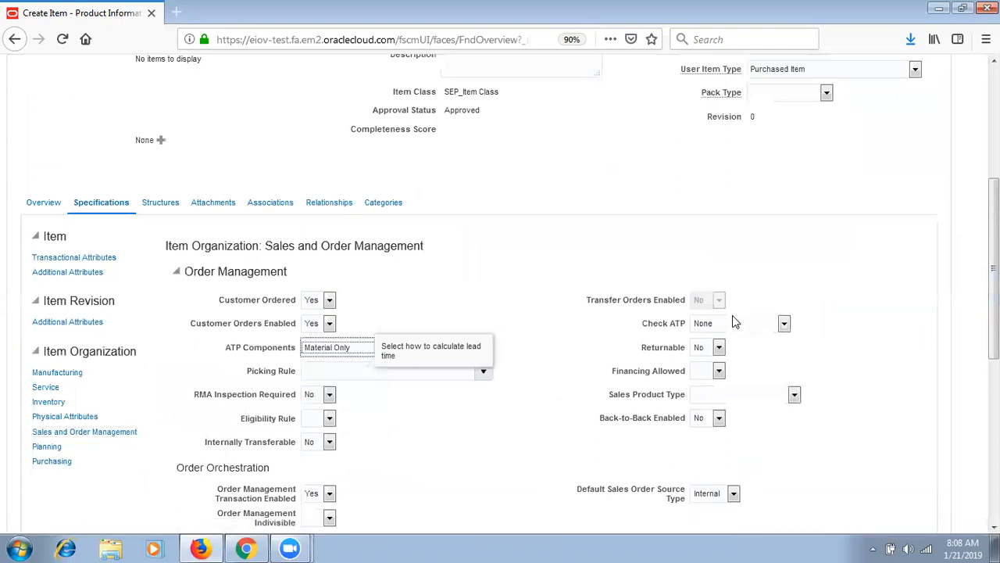
left_click(733, 320)
left_click(733, 340)
left_click(719, 418)
left_click(702, 446)
scroll(391, 279, "down", 5)
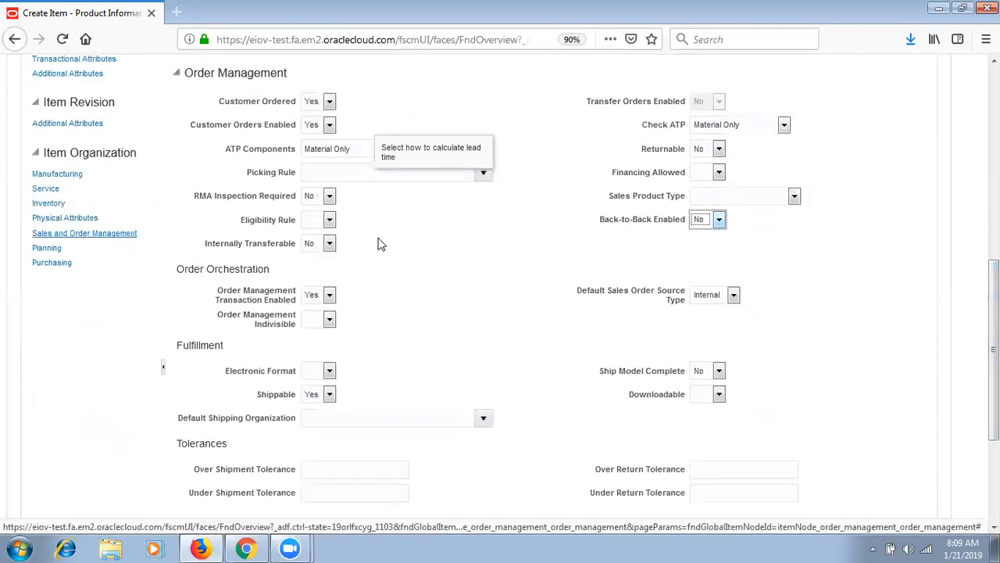
left_click(734, 297)
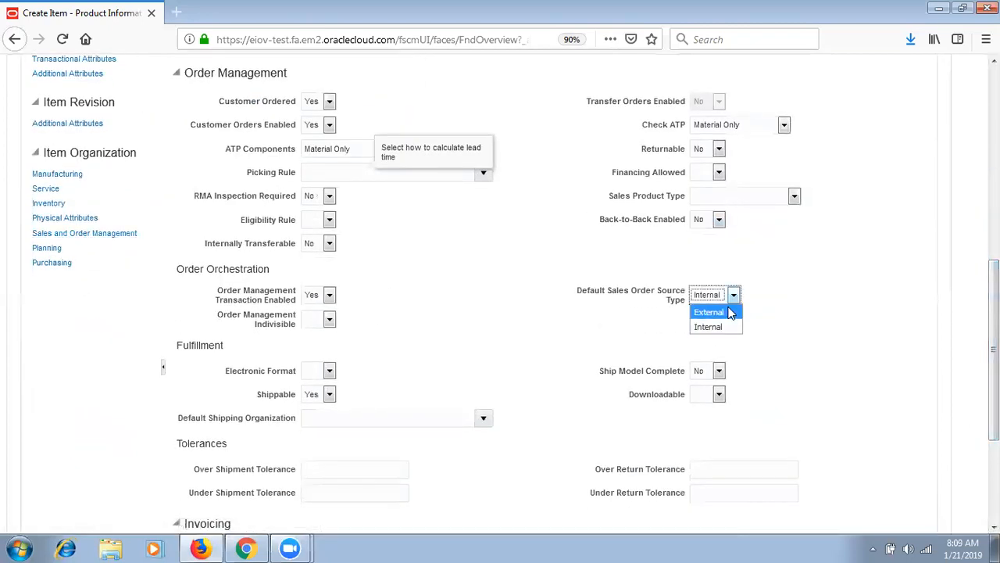
left_click(731, 312)
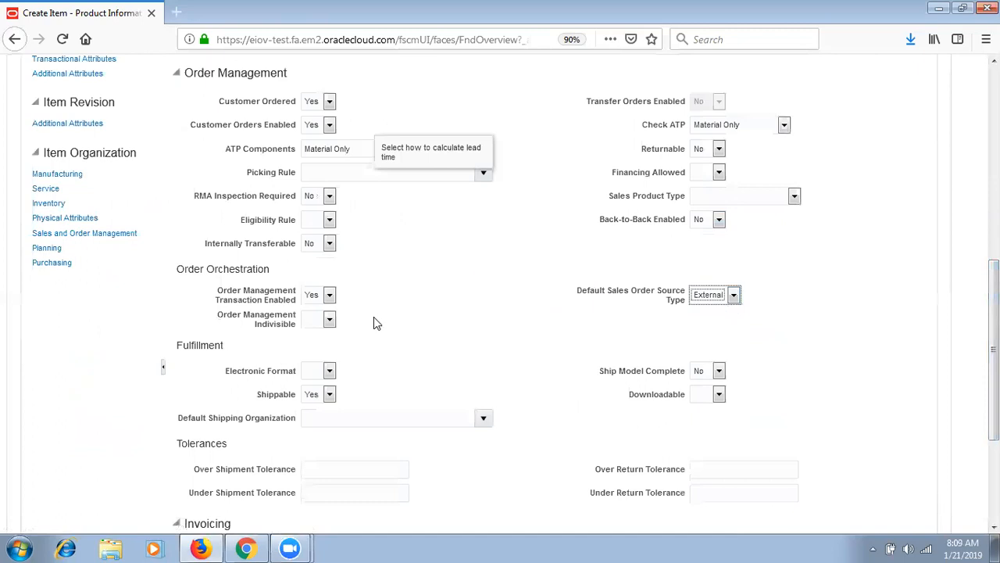
- In the Purchasing attributes, enter list price 5 and 1 in the next price field
left_click(61, 266)
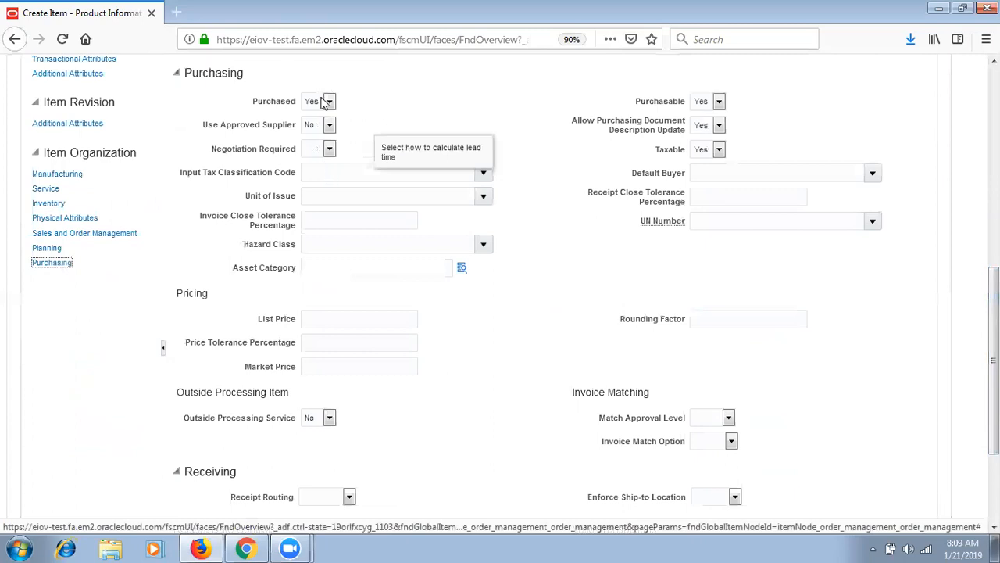
left_click(342, 319)
type("5")
key("Tab")
key("Tab")
type("1")
key("Tab")
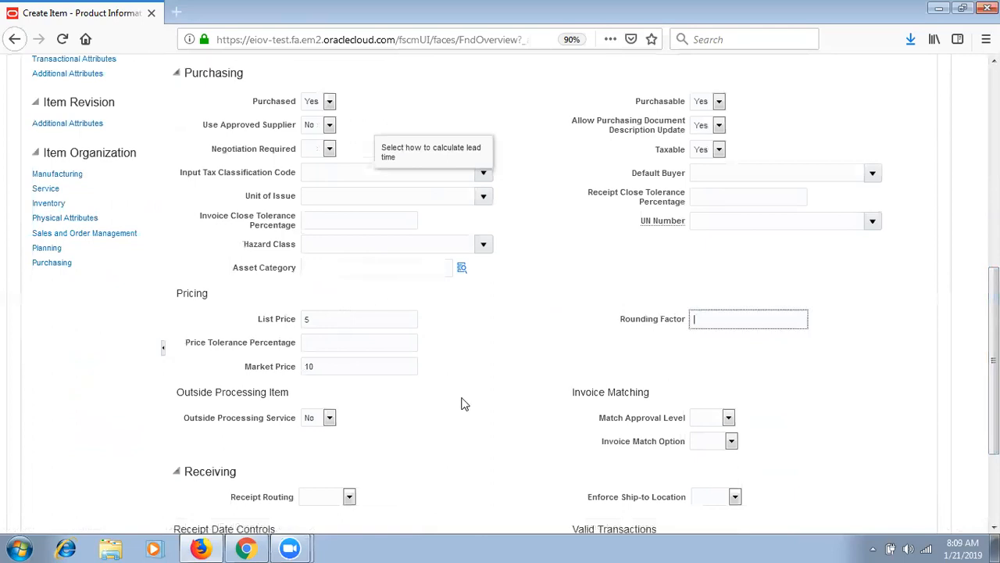
scroll(501, 293, "up", 6)
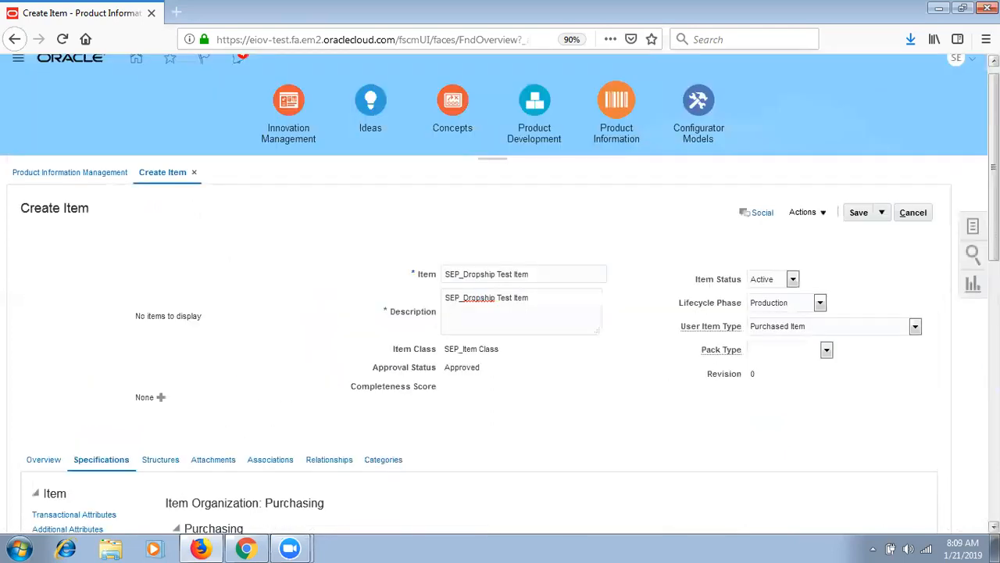
scroll(500, 293, "down", 9)
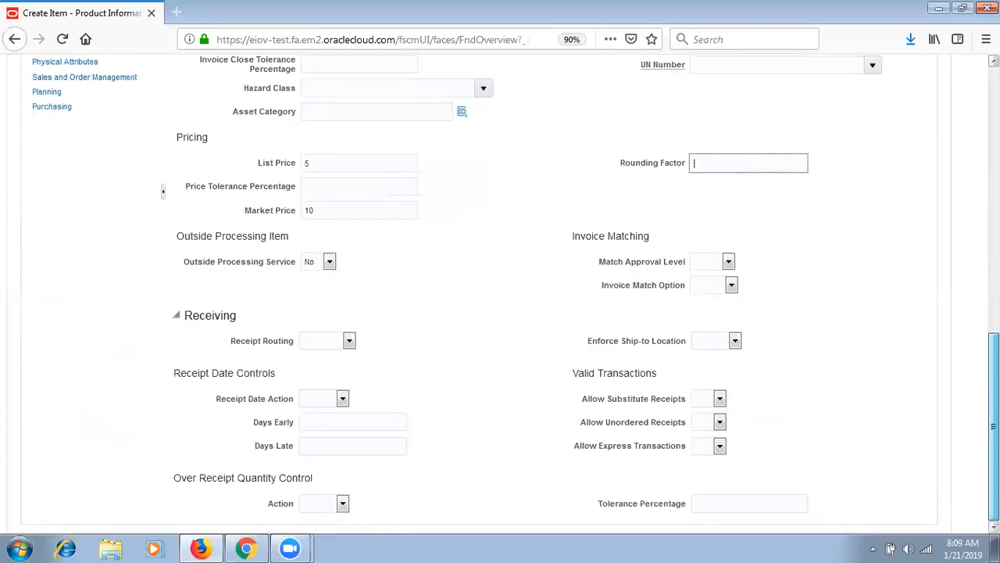
scroll(501, 293, "up", 3)
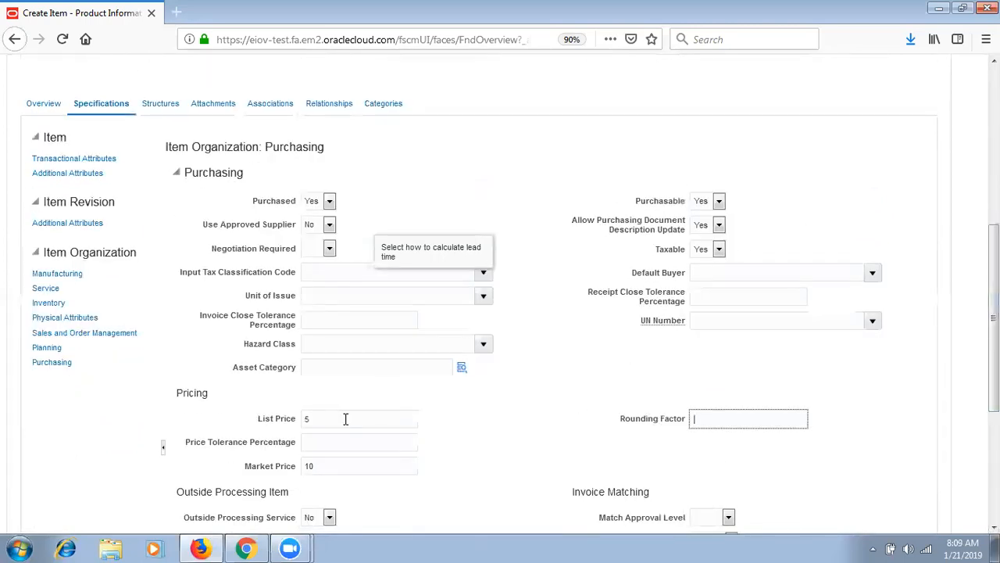
- Review the Planning and Manufacturing attributes, then view the item's organization associations
left_click(47, 347)
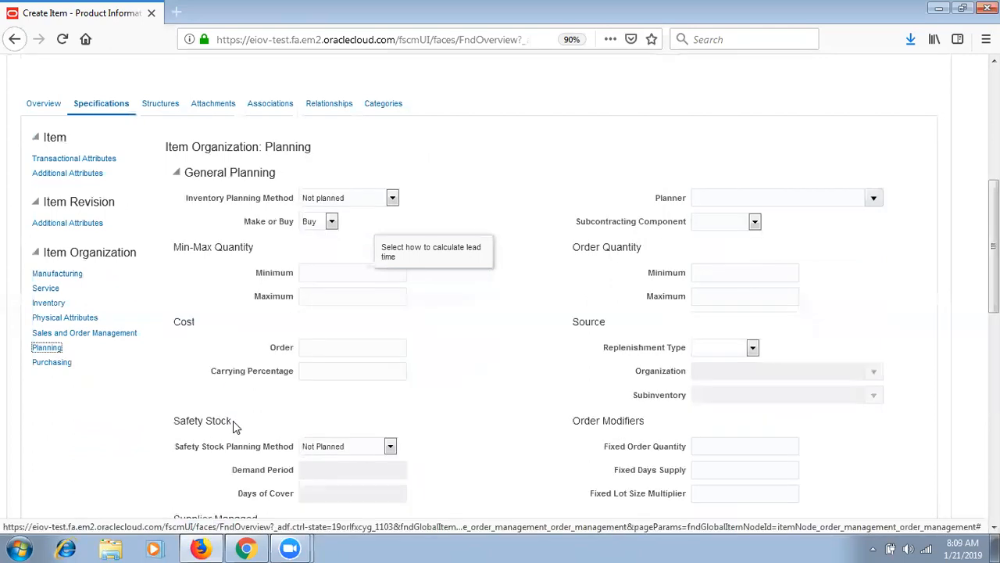
scroll(791, 344, "down", 5)
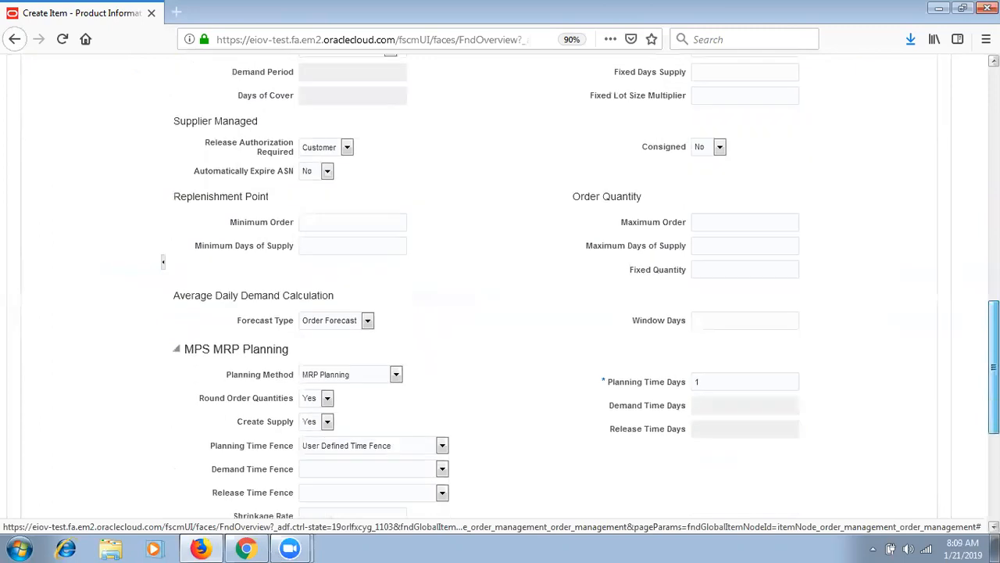
scroll(327, 200, "up", 10)
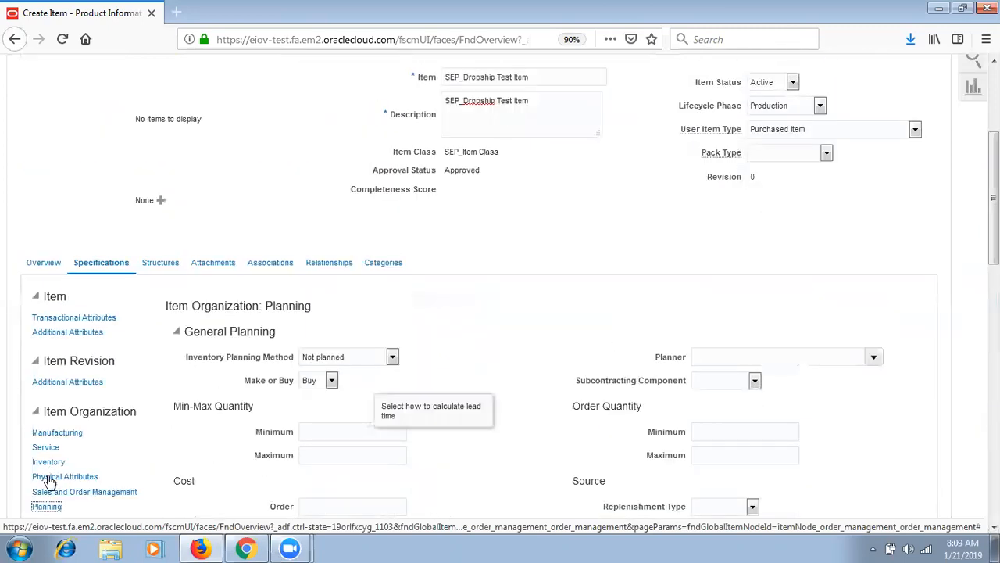
left_click(61, 432)
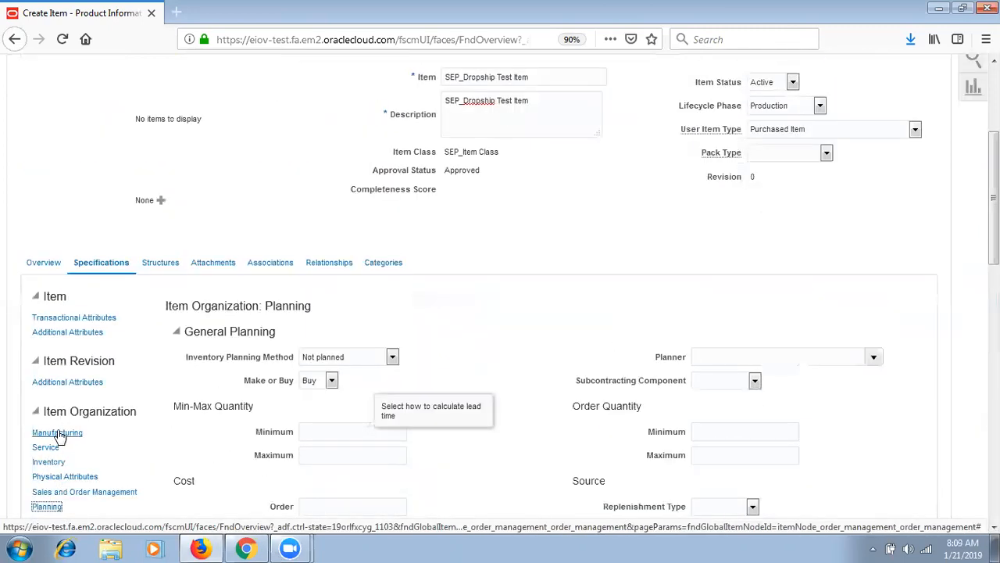
left_click(286, 266)
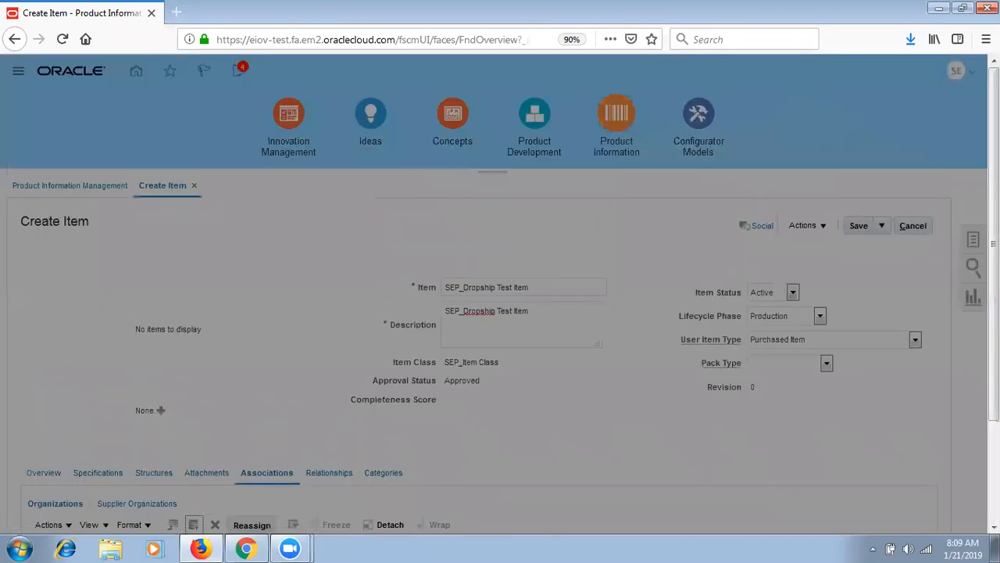
- Replace the original Create Item tab with a fresh Oracle cloud tab and start a new item
left_click(172, 14)
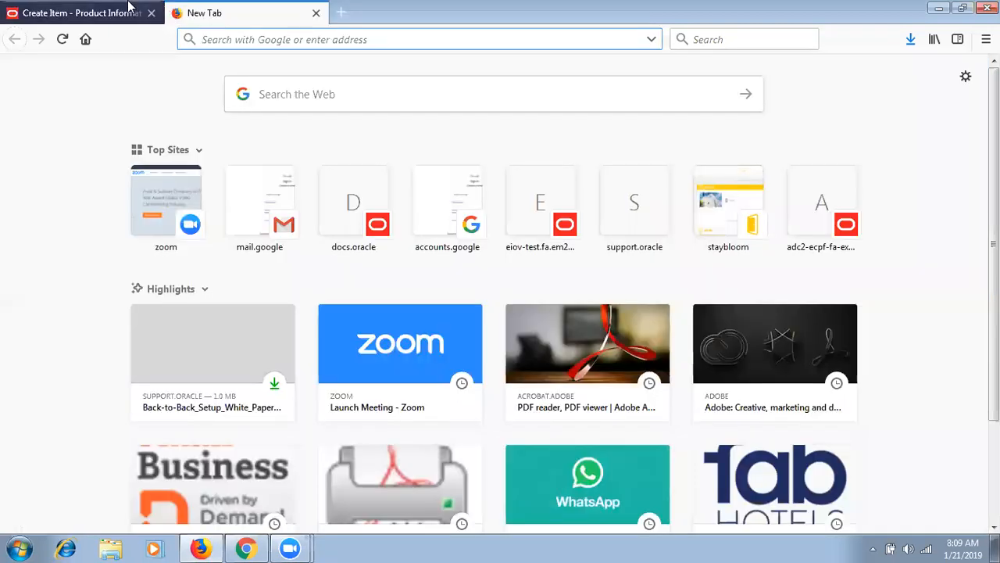
type("e")
key("Return")
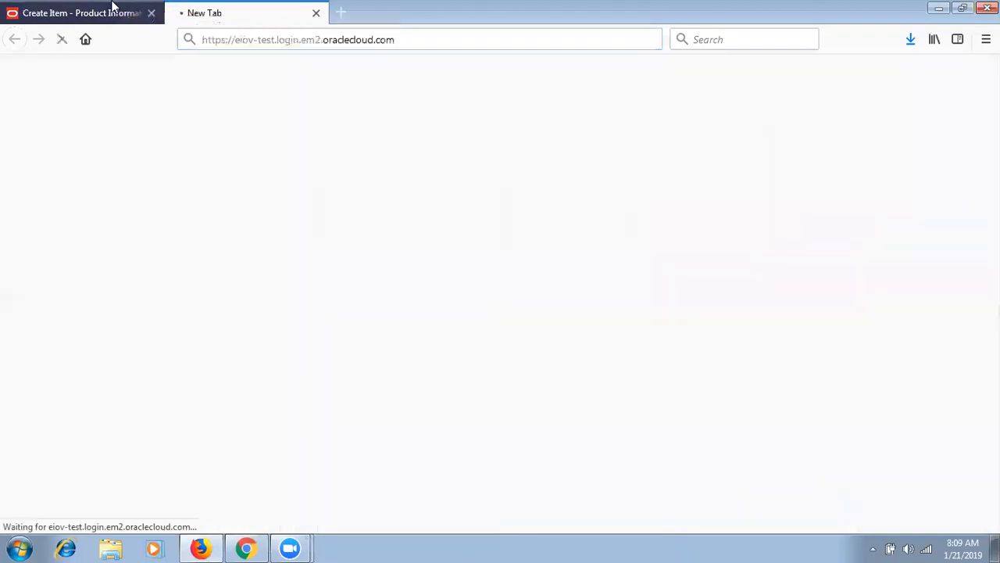
left_click(151, 14)
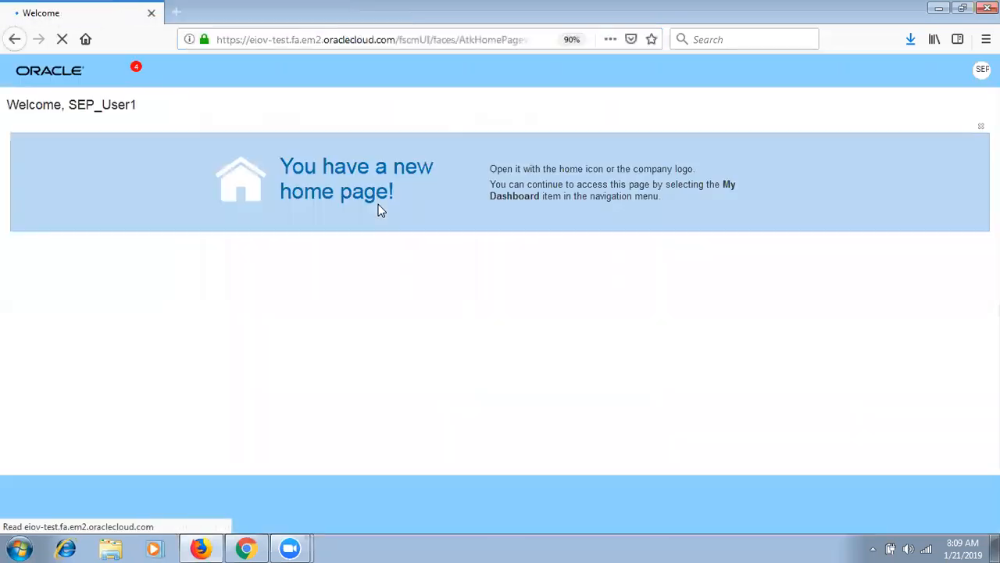
left_click(18, 70)
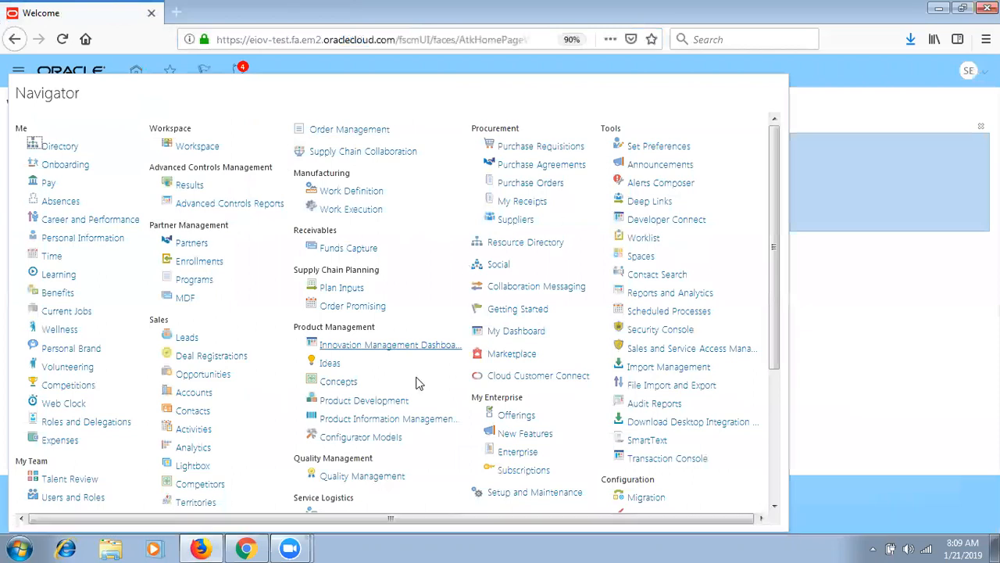
left_click(399, 422)
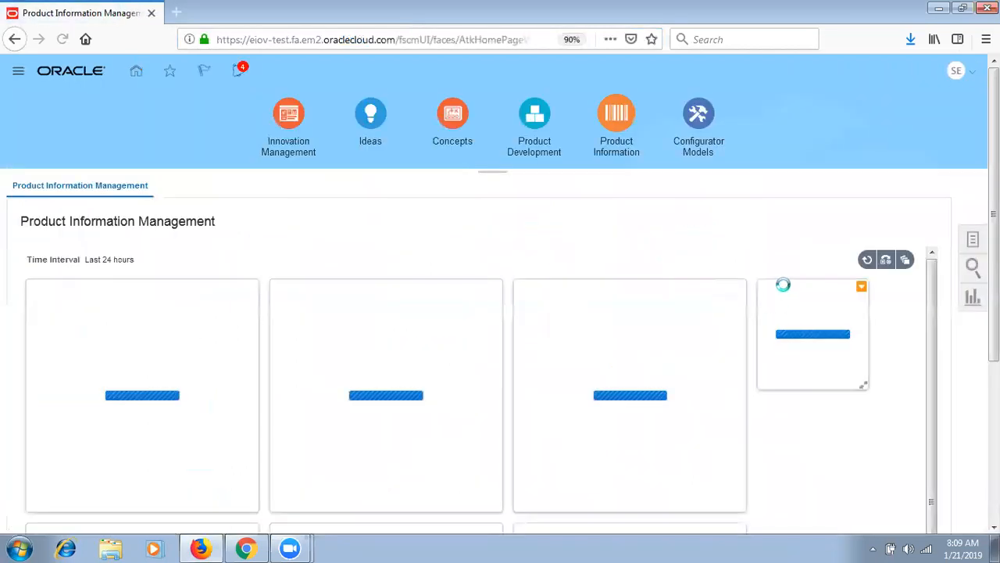
left_click(973, 239)
left_click(879, 198)
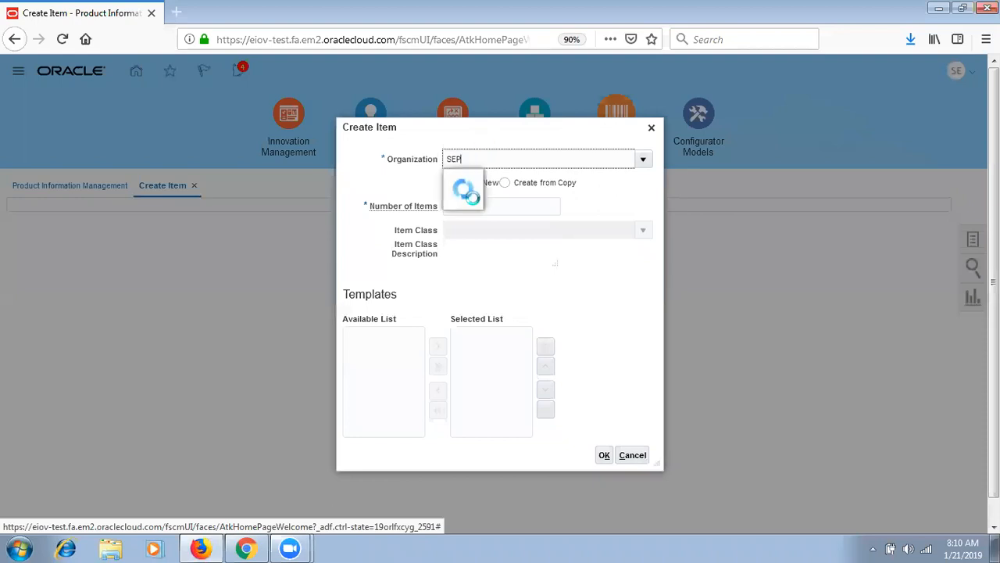
- Choose SEP_IMO, SEP_Item Class and the Purchased Item template, then confirm
left_click(491, 182)
left_click(492, 228)
type("SEP")
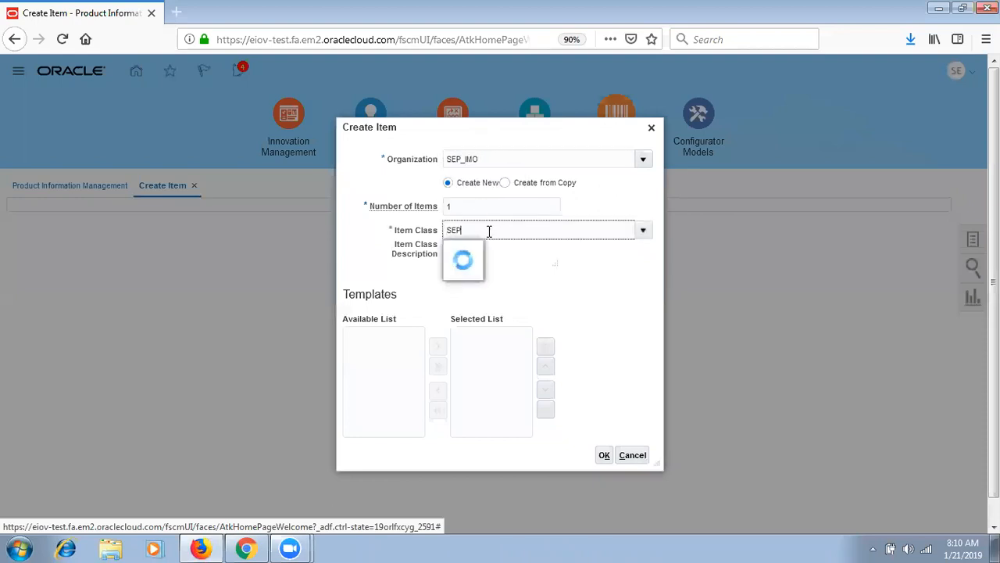
left_click(485, 254)
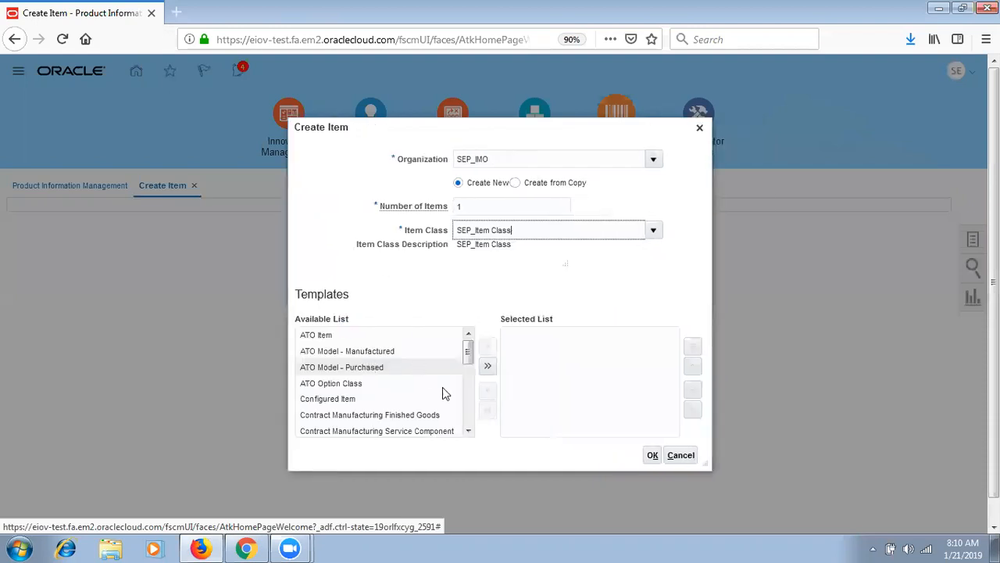
left_click(469, 413)
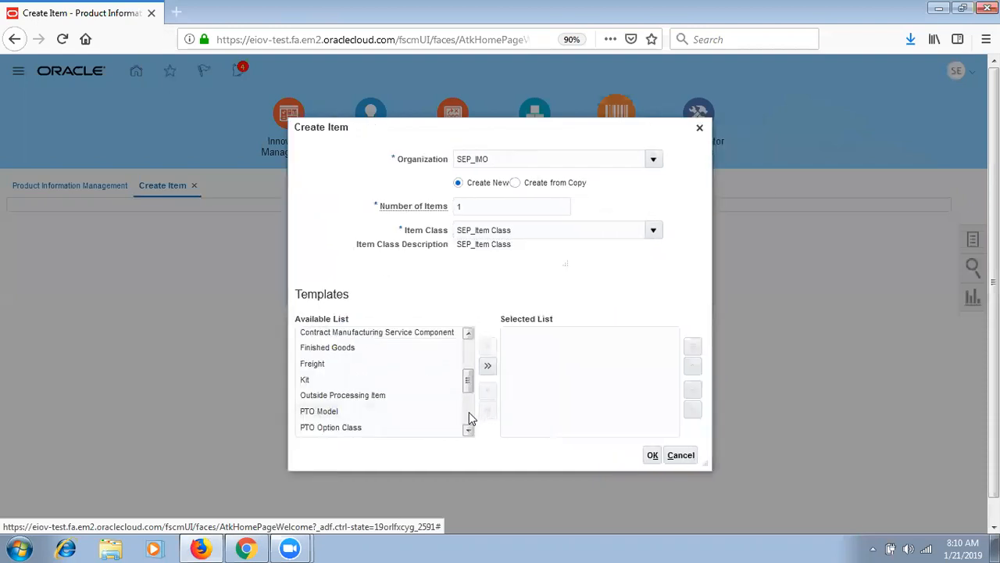
left_click(468, 413)
left_click(399, 397)
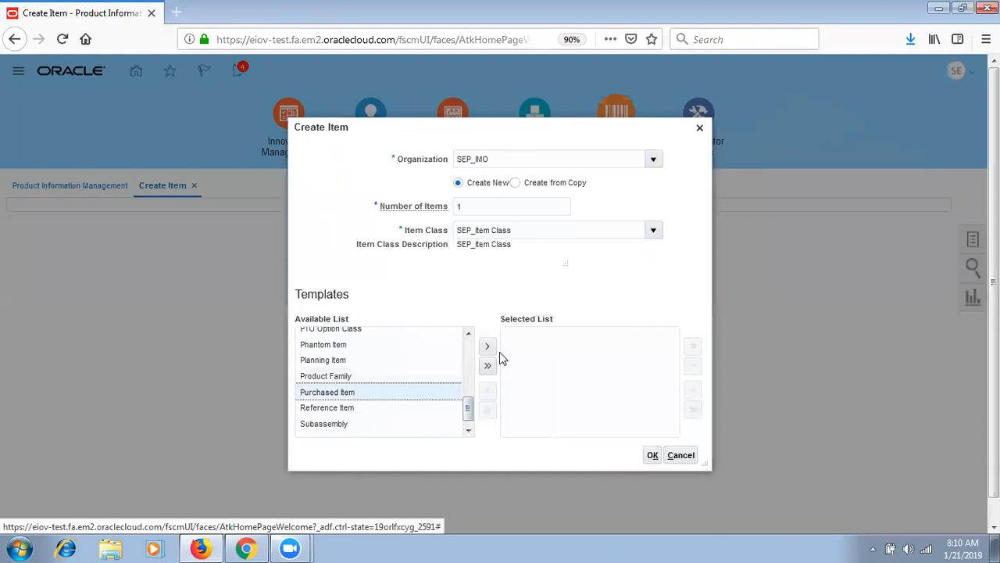
left_click(487, 346)
left_click(653, 455)
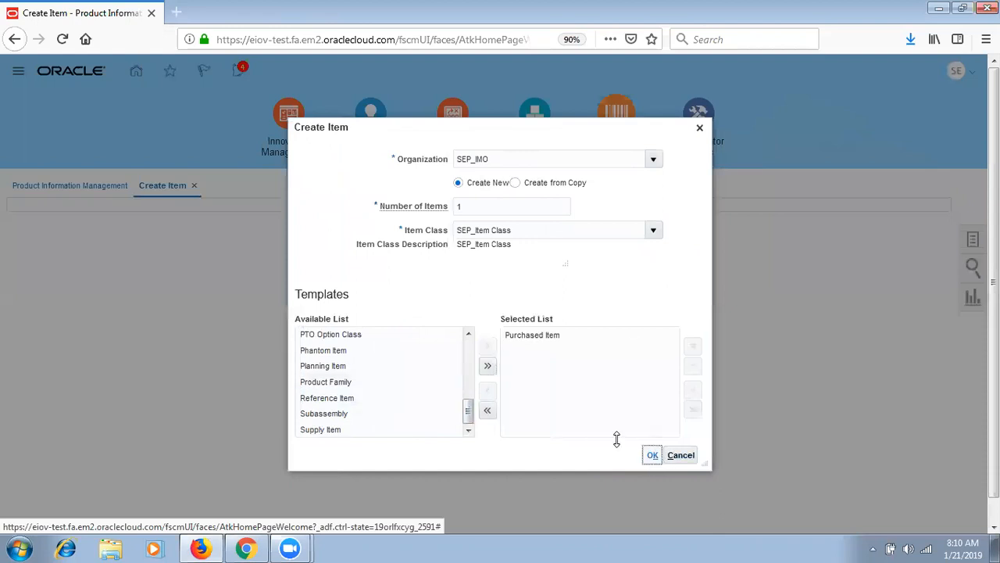
- Name the item SEP_Drop Ship Test Item and copy the name into the description
scroll(559, 136, "down", 3)
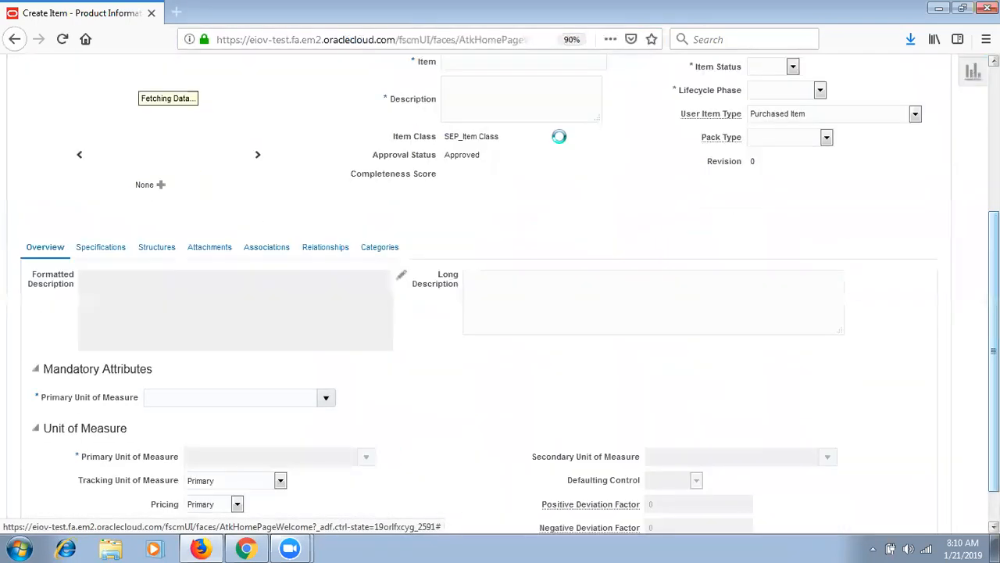
left_click(557, 61)
type("SEP")
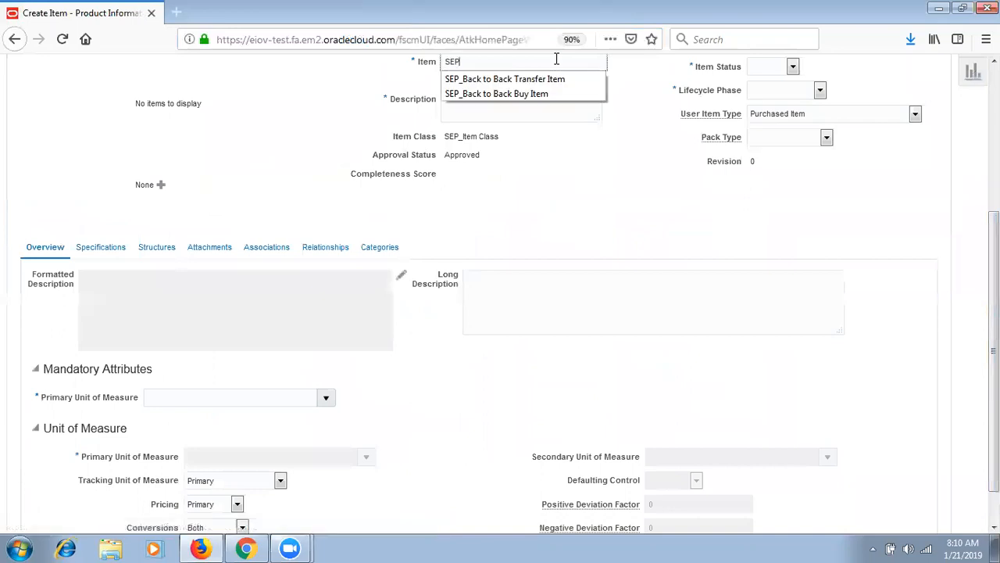
type("_De")
type("op Ship Te")
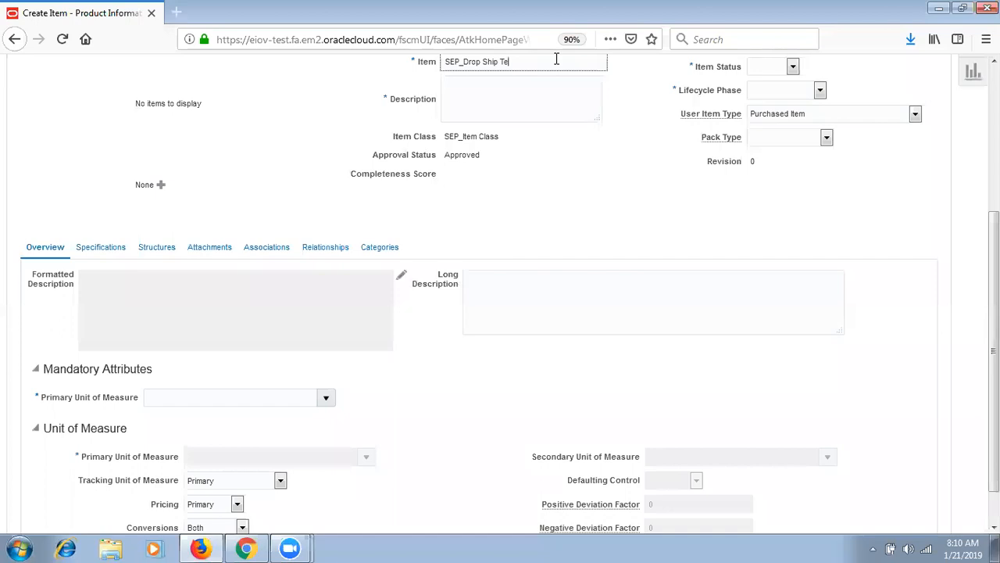
type("st Item")
key("ctrl+a")
key("ctrl+c")
key("Tab")
key("ctrl+v")
- Set status Active, lifecycle phase Production and primary unit of measure PER
key("Tab")
key("a")
key("Tab")
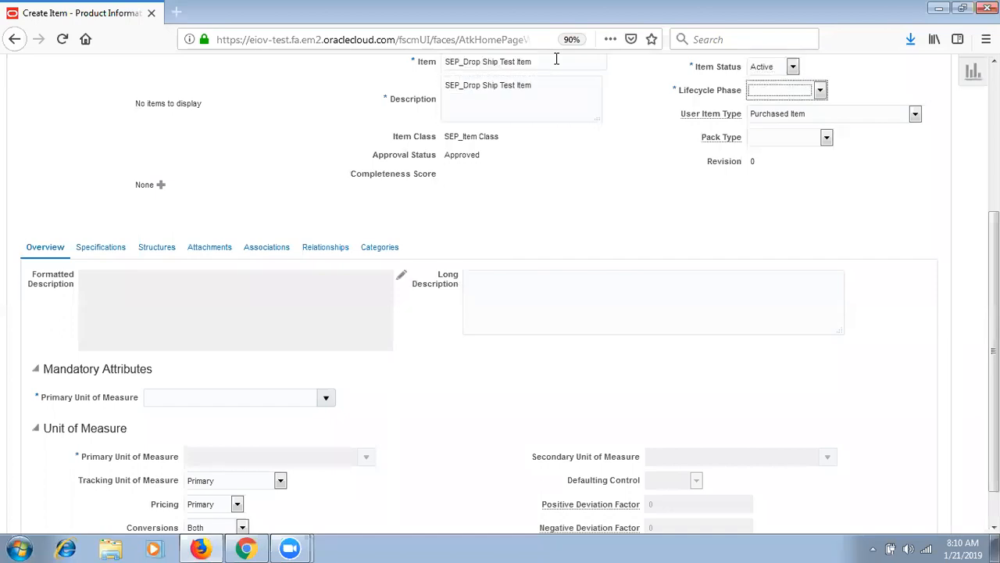
key("p")
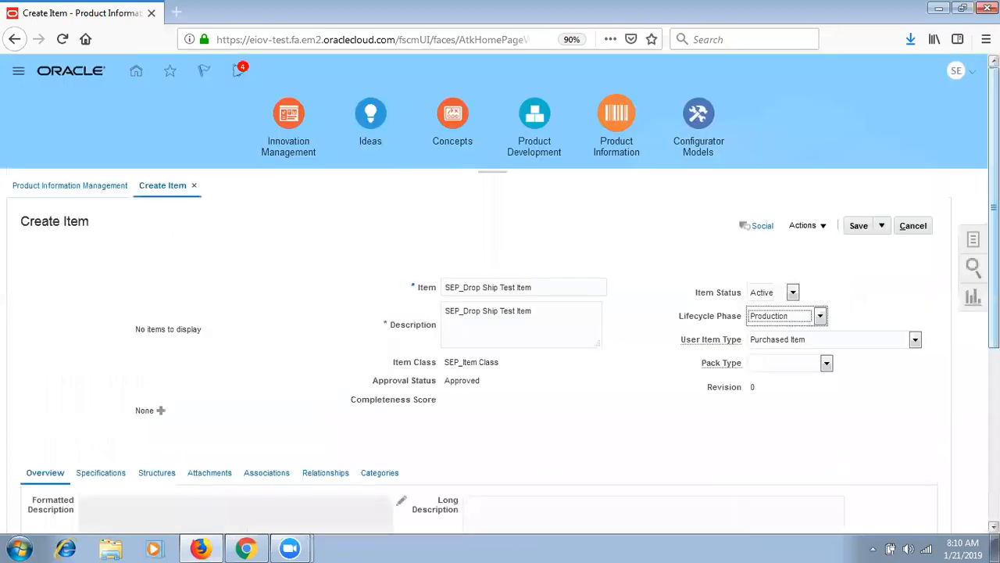
scroll(273, 350, "down", 3)
left_click(274, 350)
type("PER")
key("Tab")
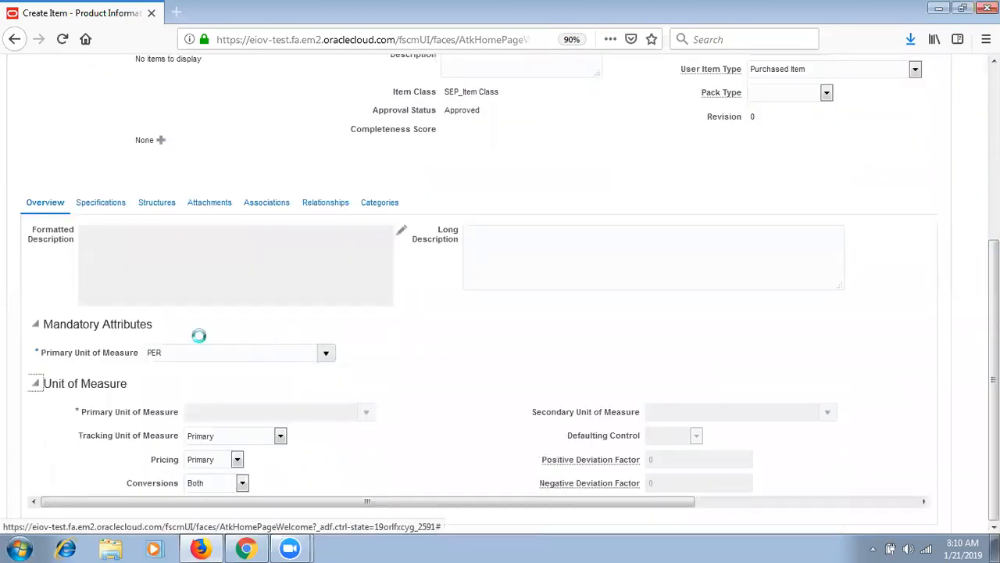
left_click(98, 209)
- Set Check ATP and ATP Components to Material Only and default sales order source External
left_click(69, 432)
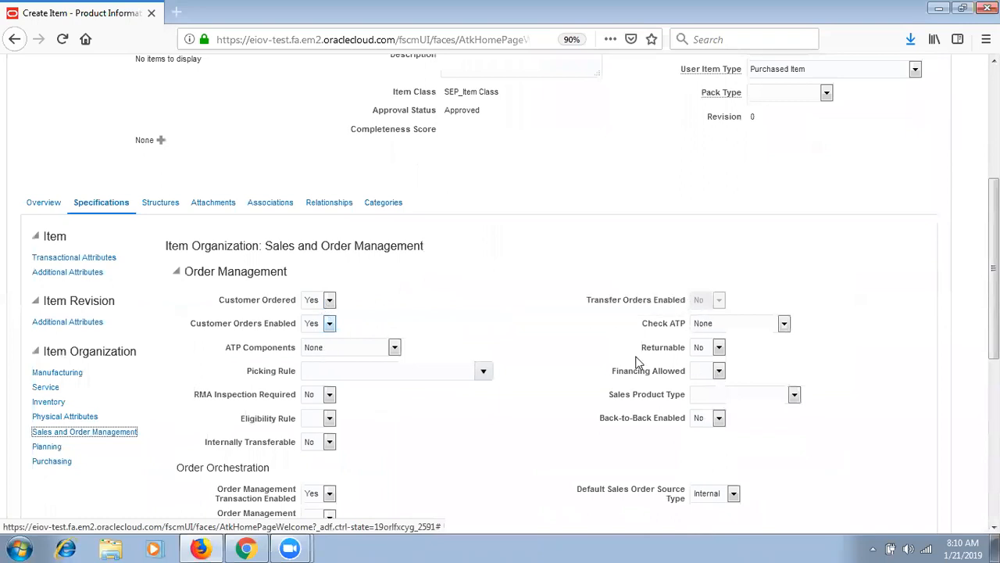
left_click(721, 327)
left_click(704, 340)
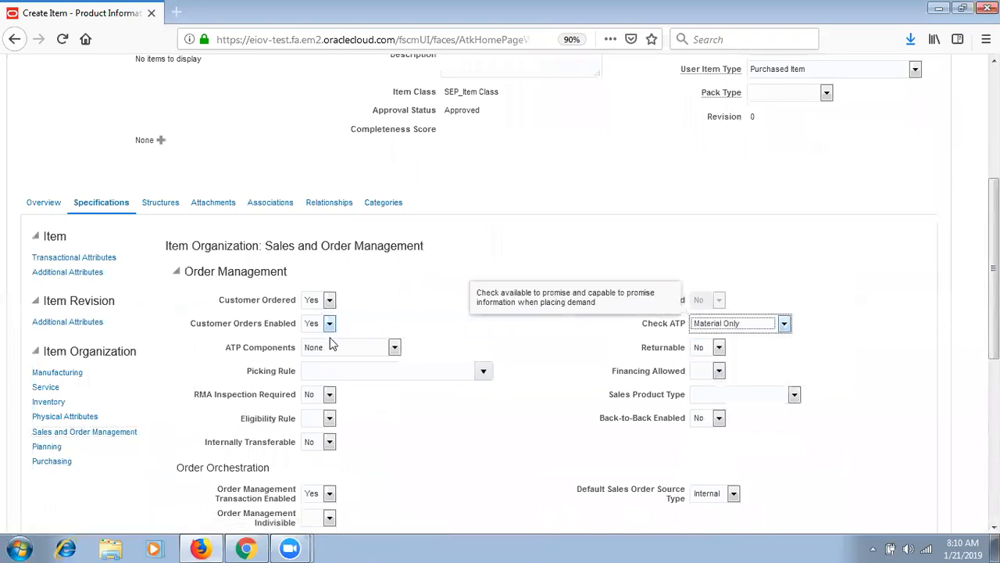
left_click(336, 349)
left_click(358, 362)
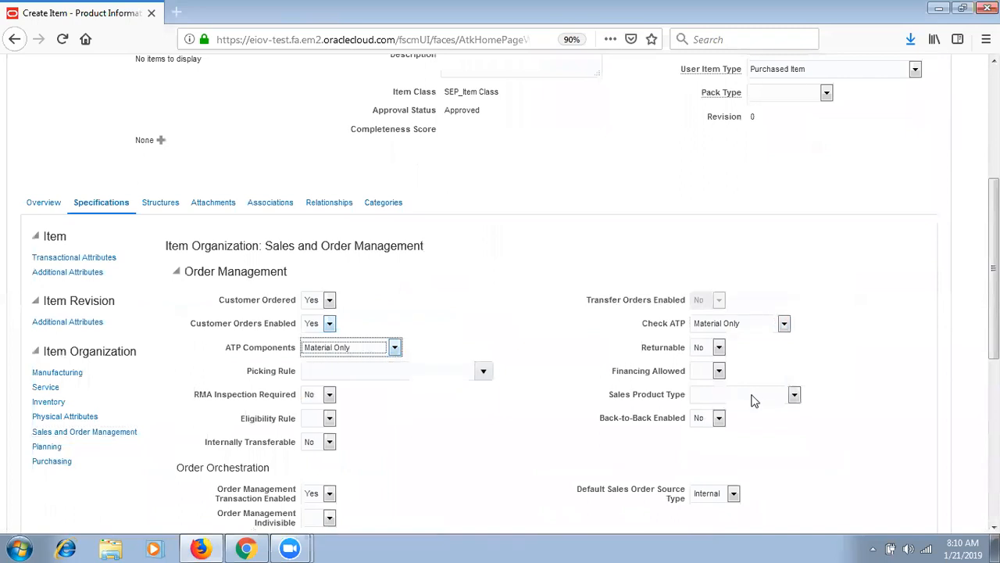
left_click(732, 495)
left_click(713, 511)
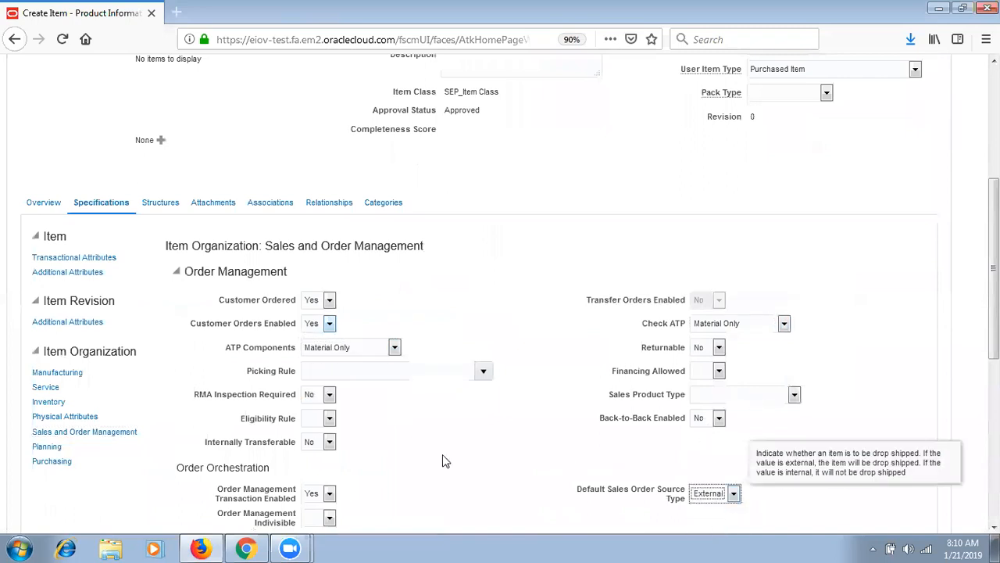
- Enter list price 5 and market price 10, then show the organization associations
left_click(52, 462)
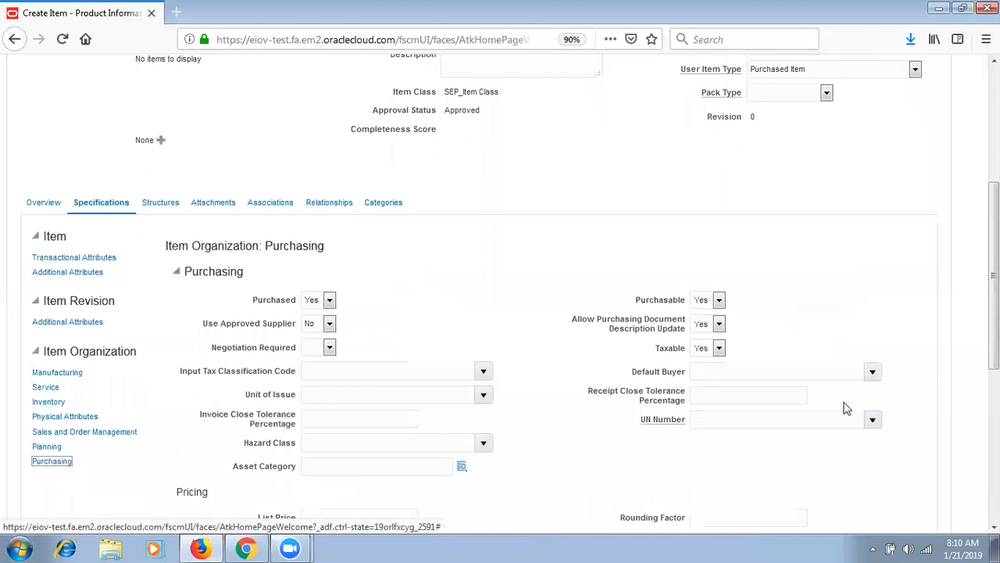
left_click_drag(994, 336, 994, 488)
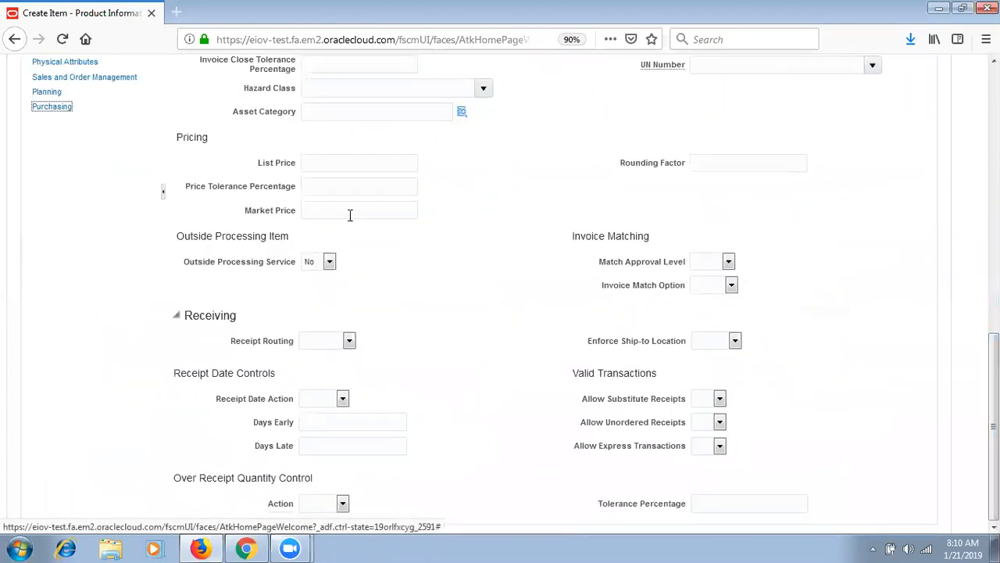
left_click(358, 169)
type("5")
key("Tab")
key("Tab")
type("10")
key("Tab")
left_click_drag(994, 399, 994, 211)
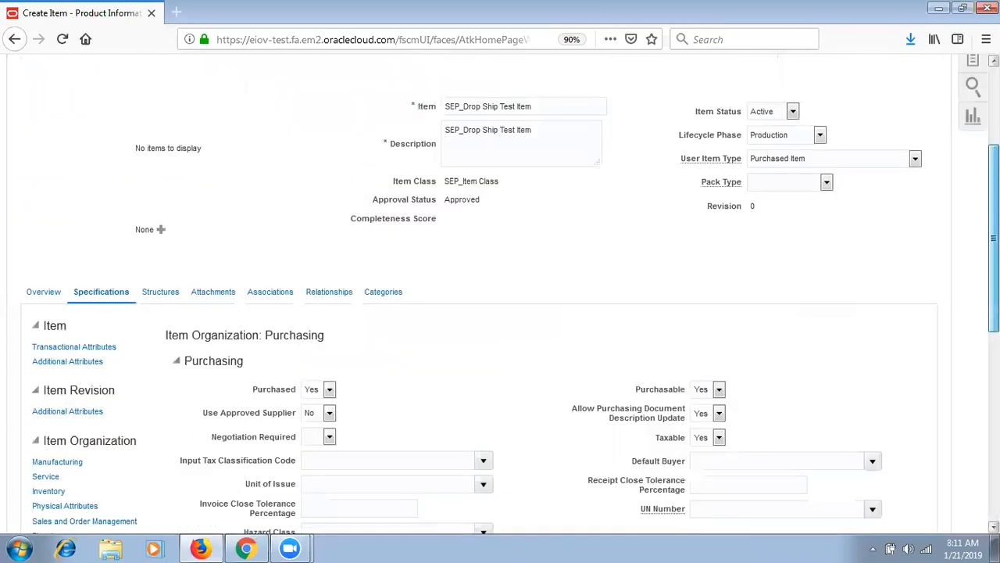
scroll(368, 457, "up", 5)
left_click(266, 473)
- Add organization SEP_HYD_INV to SEP_Drop Ship Test Item's Organizations list
scroll(455, 279, "down", 3)
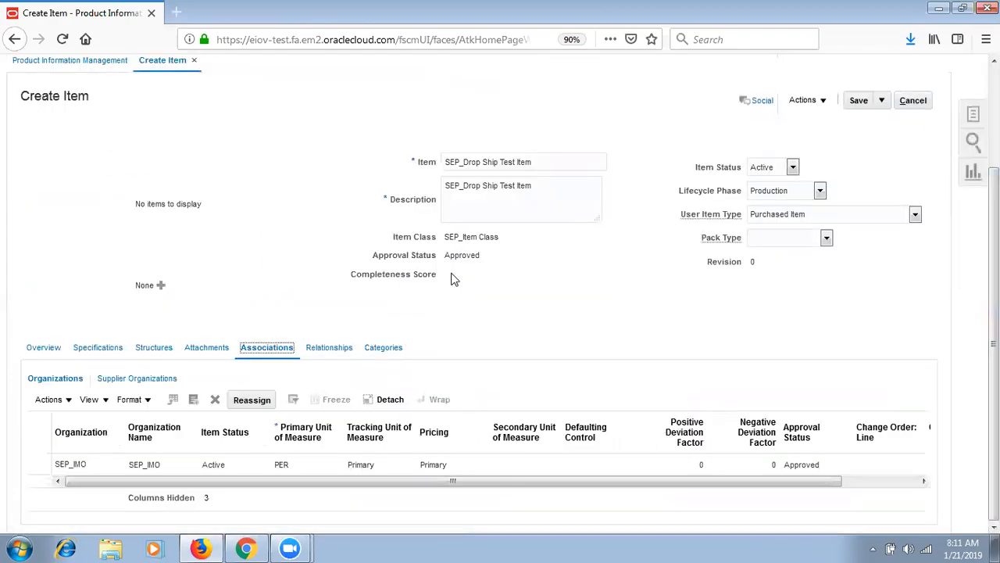
left_click(193, 400)
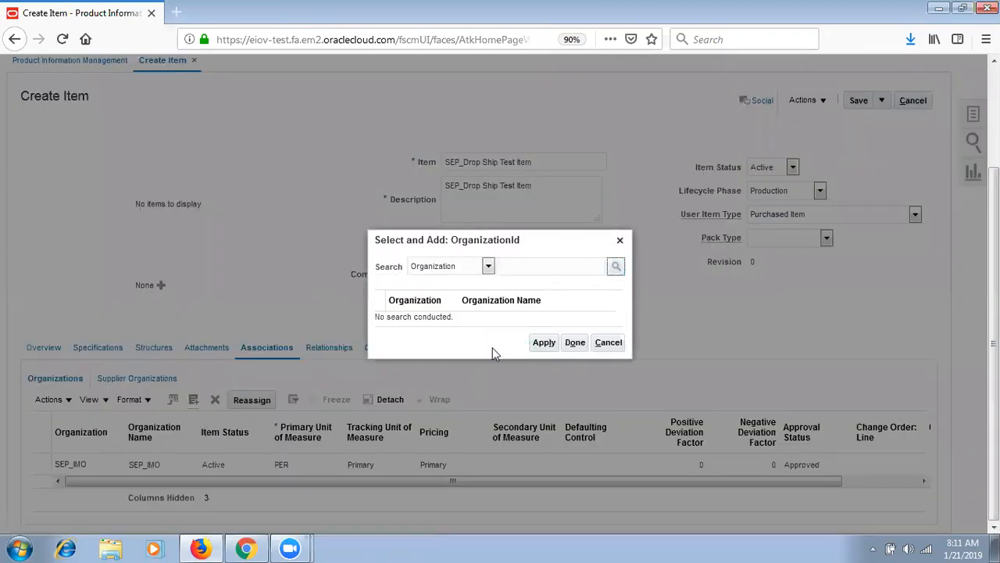
left_click(532, 328)
left_click(543, 379)
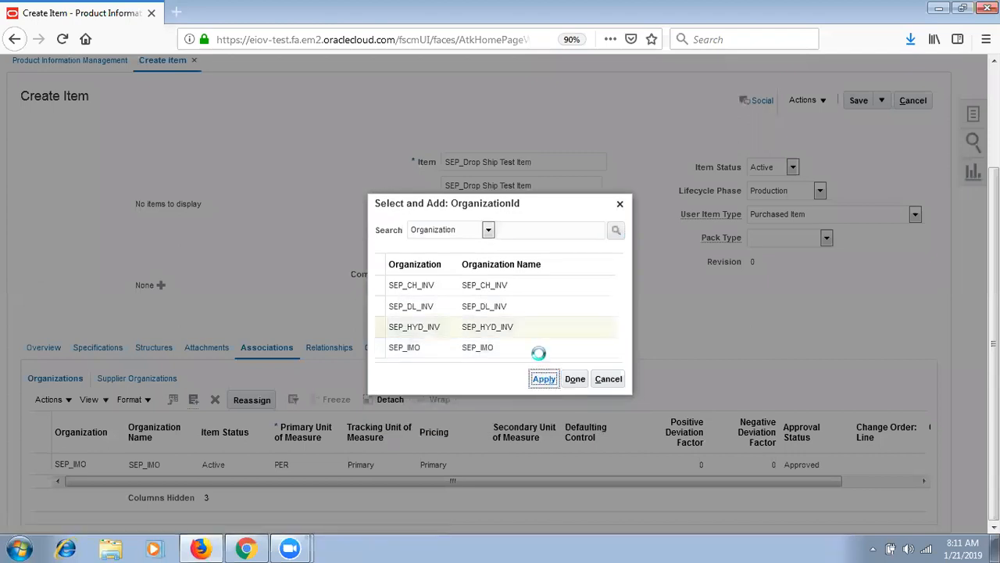
left_click(575, 378)
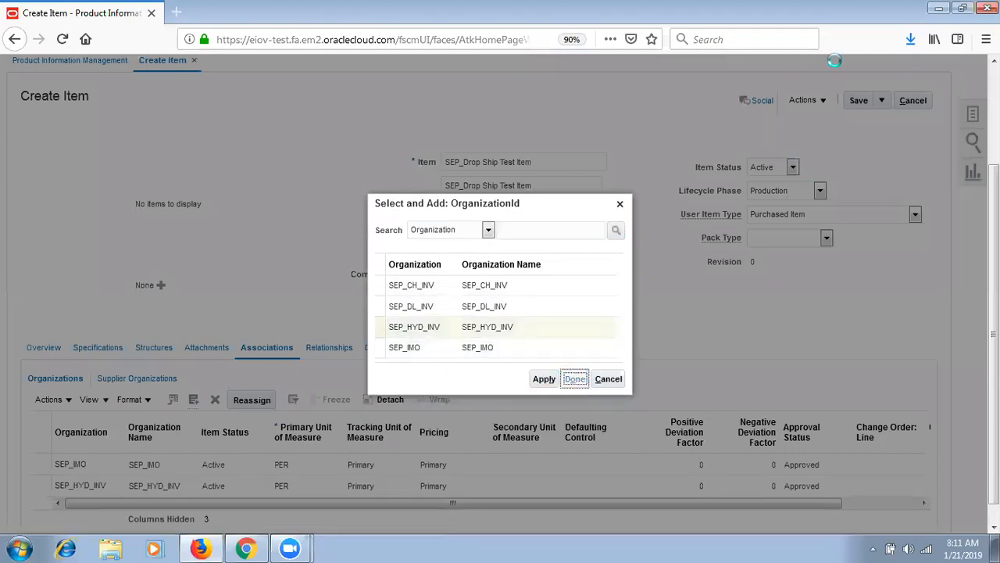
- Save the item with Save and Close
left_click(859, 221)
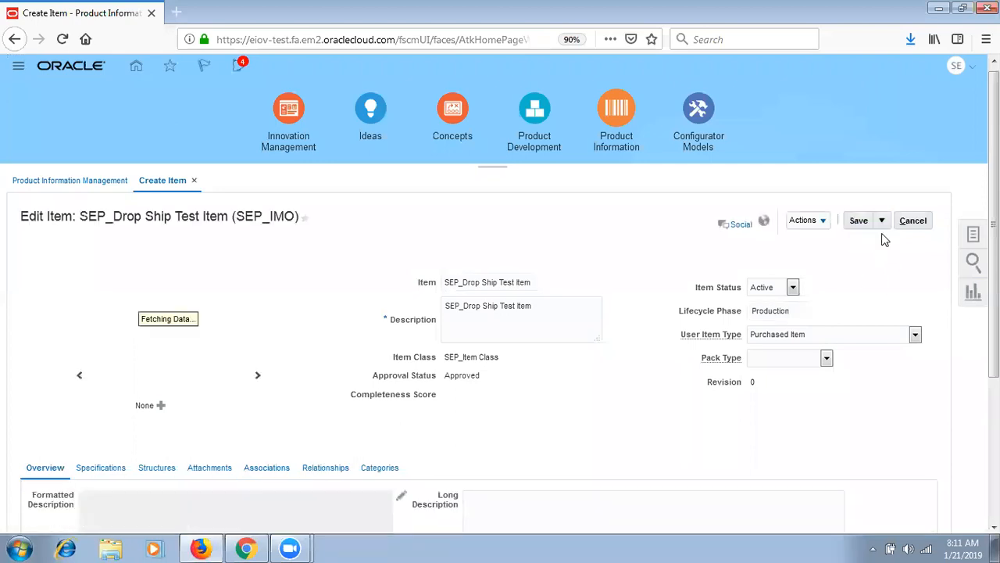
left_click(881, 225)
left_click(881, 241)
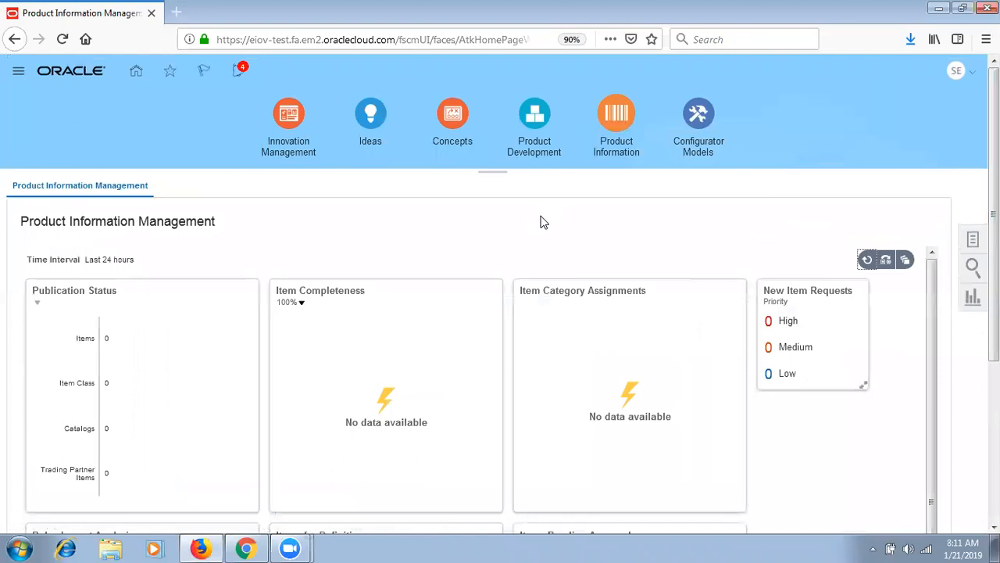
- Open Setup and Maintenance on the Manufacturing and Supply Chain Materials Management offering
left_click(968, 73)
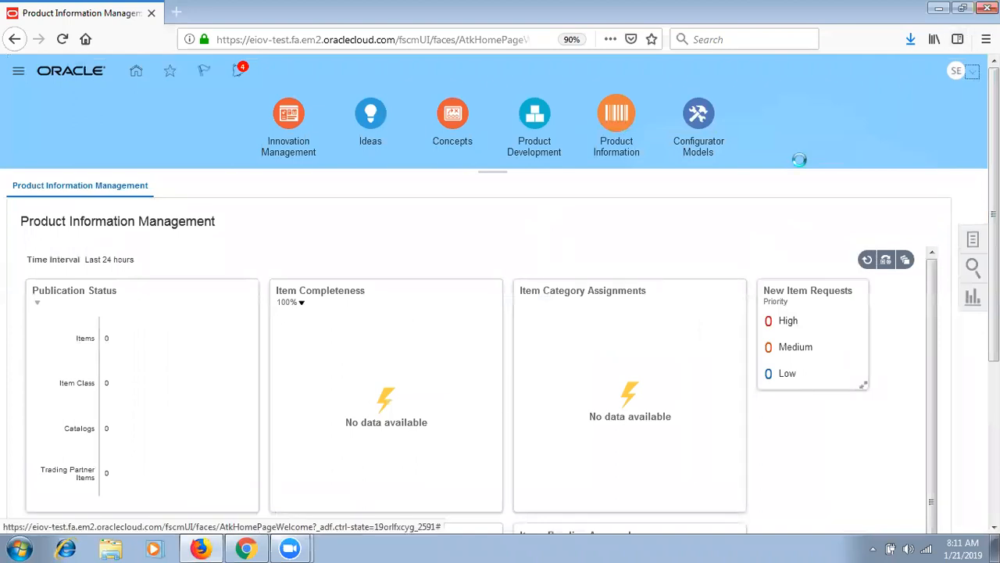
left_click(762, 288)
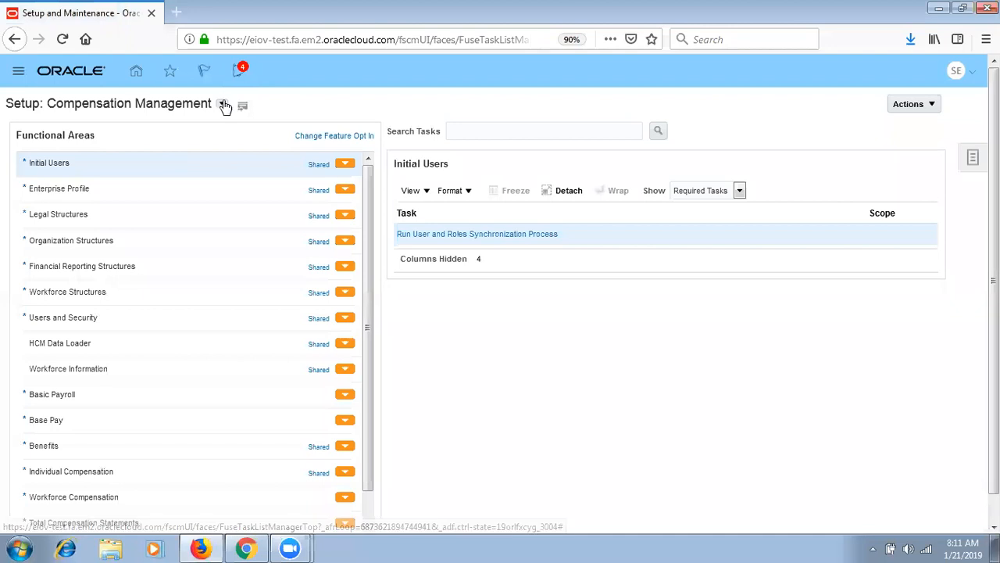
left_click(223, 104)
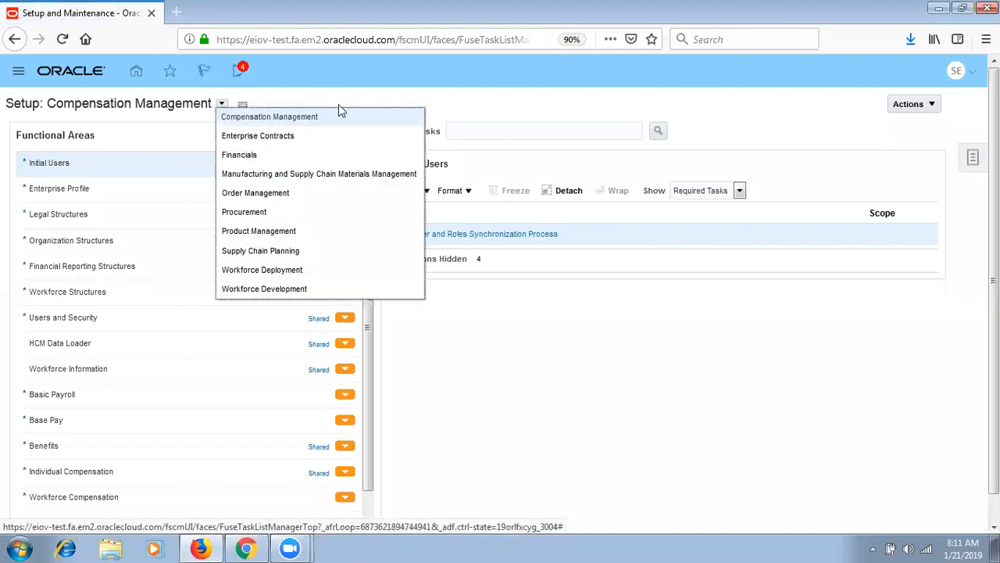
left_click(284, 176)
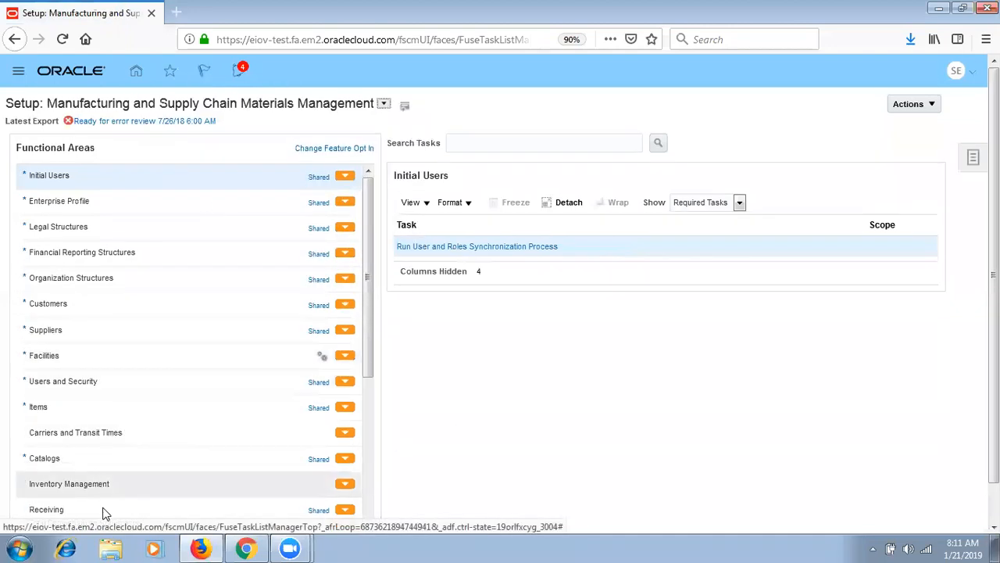
- Open the Manage Item Transaction Defaults task under Inventory Management
left_click(243, 481)
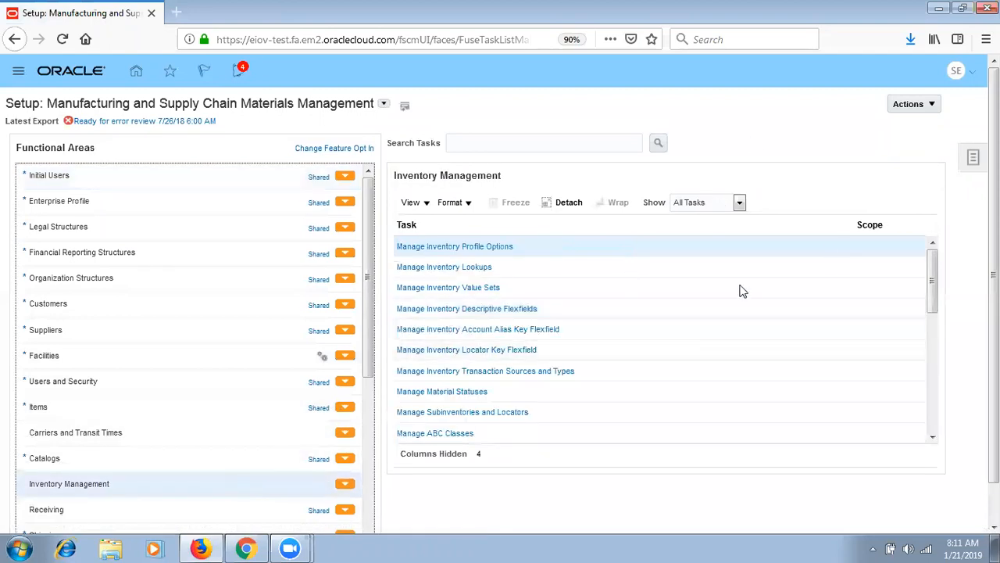
left_click(935, 400)
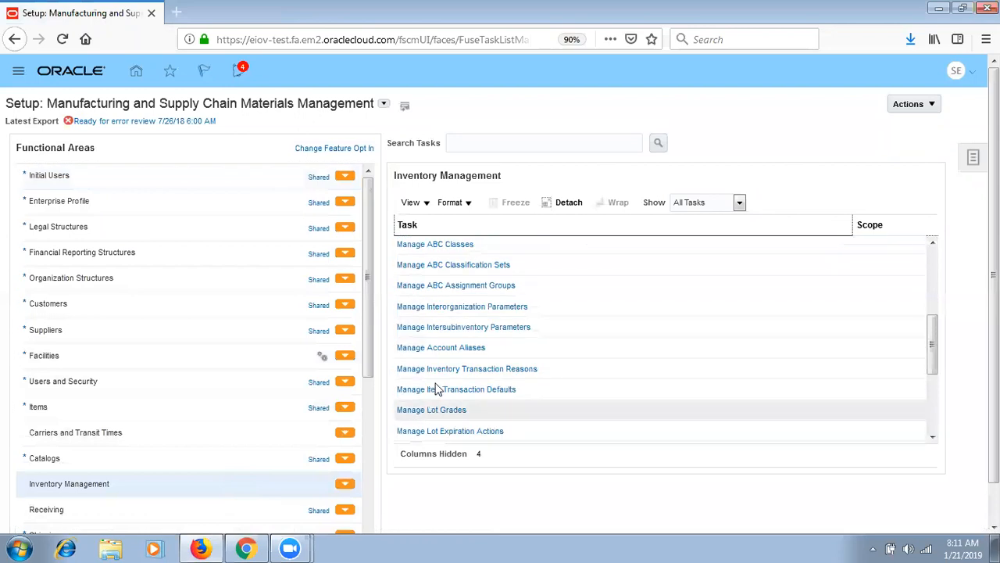
left_click(446, 390)
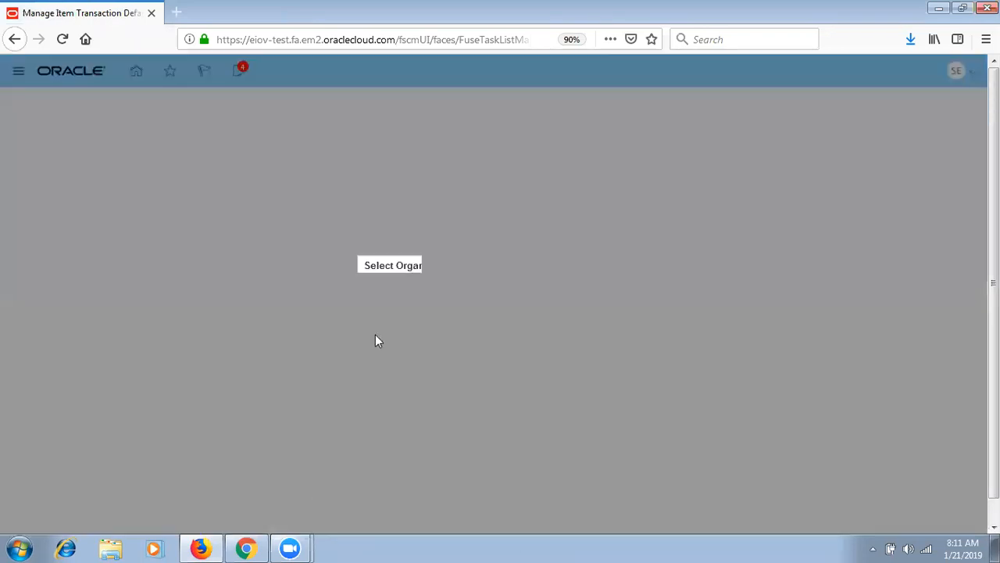
- For organization SEP_HYD_INV, add a default row for item SEP_Back to Back Transfer Item
type("SEP")
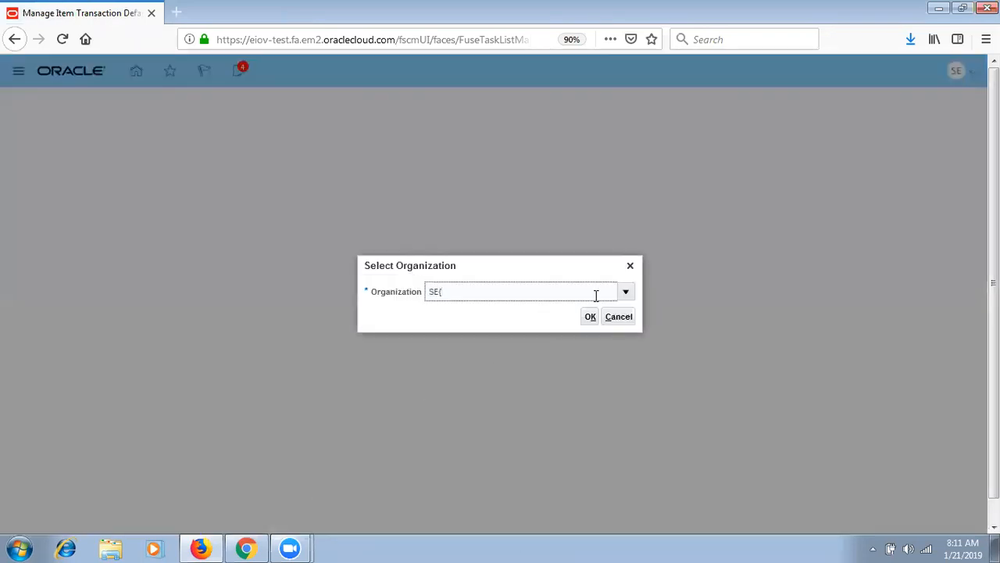
type("_HYD_INV")
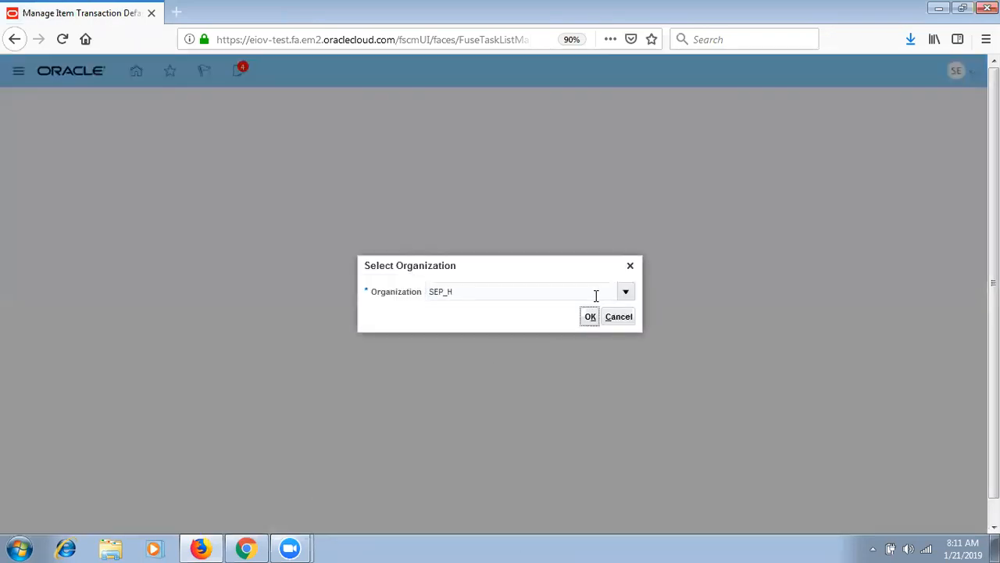
left_click(590, 316)
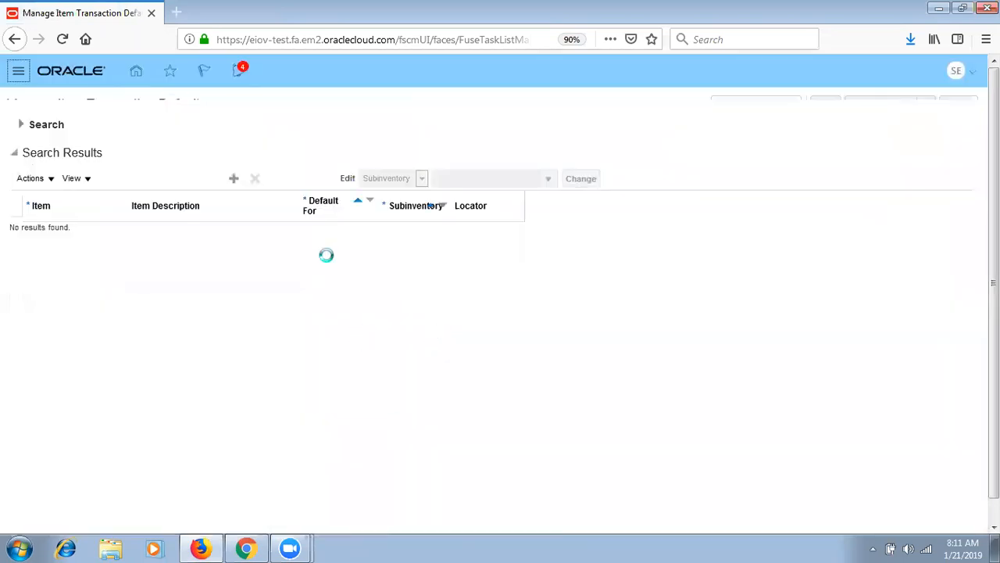
left_click(113, 194)
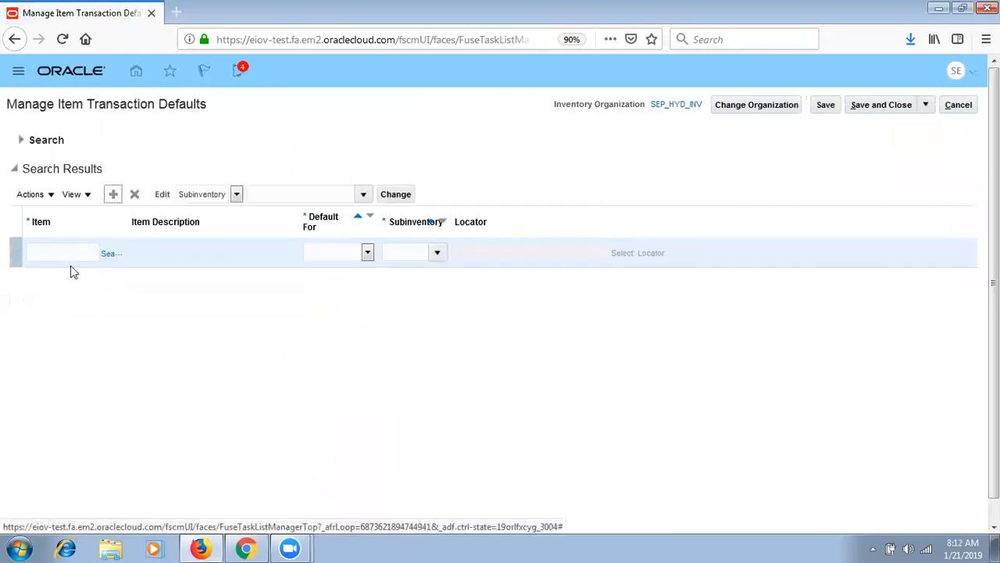
left_click(66, 252)
type("SEP_B")
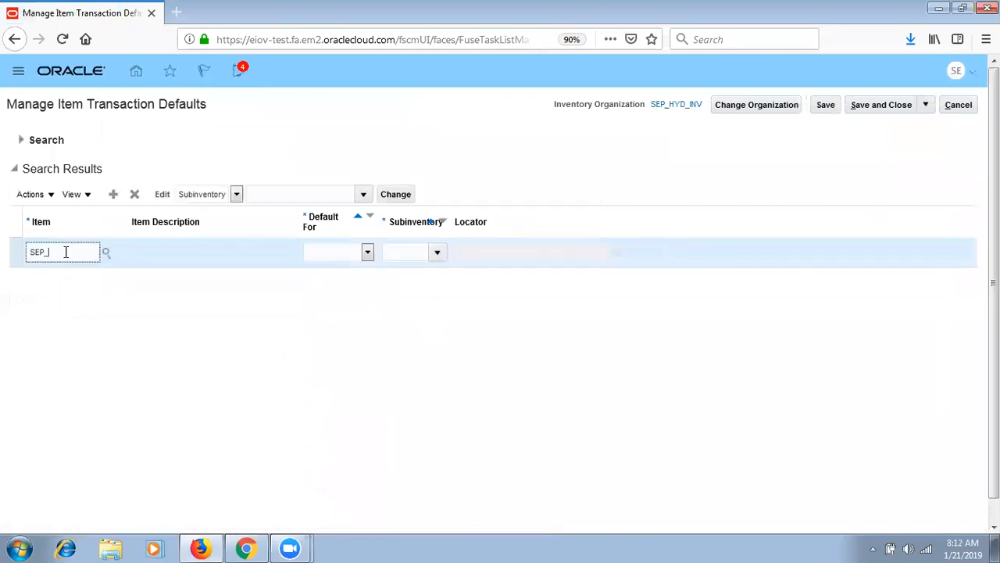
key("Tab")
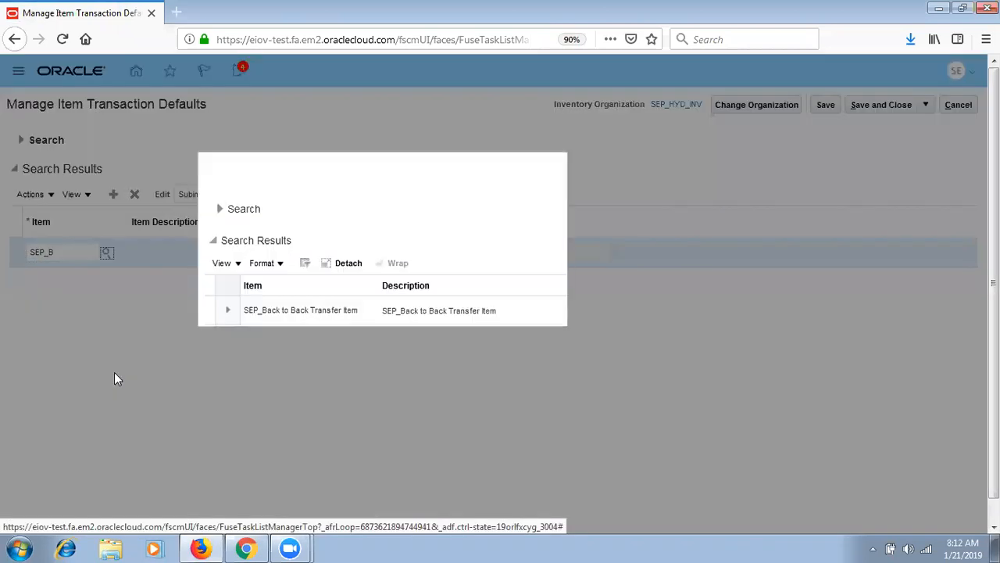
left_click(337, 311)
left_click(739, 421)
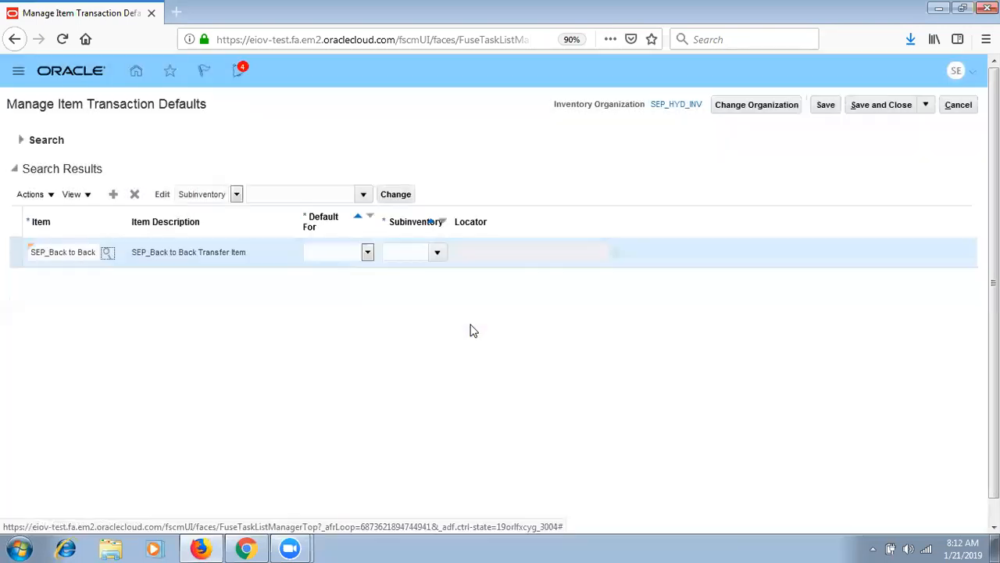
- Set the row to Default For Receiving with subinventory SEPH_STORE, then save and close
left_click(344, 255)
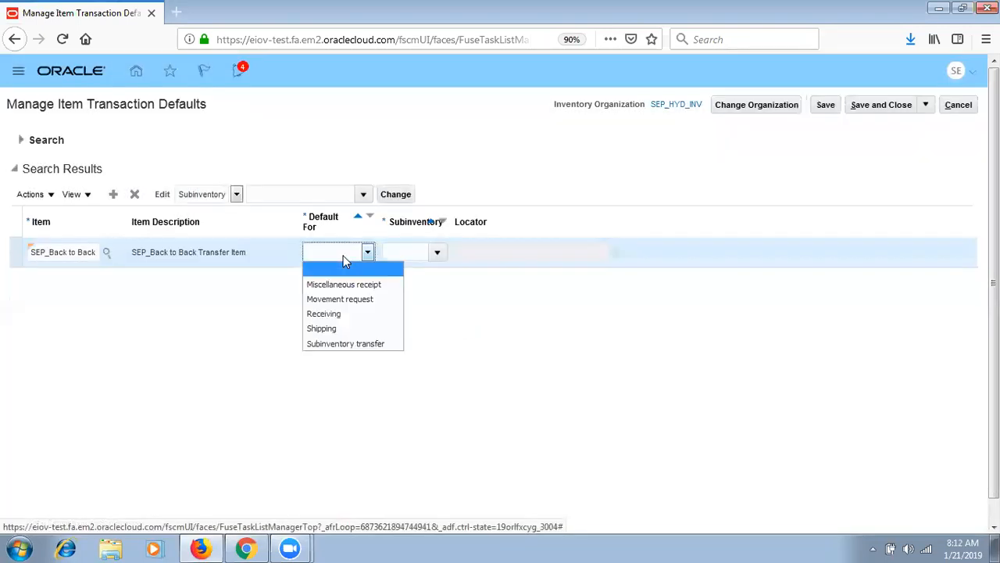
left_click(337, 314)
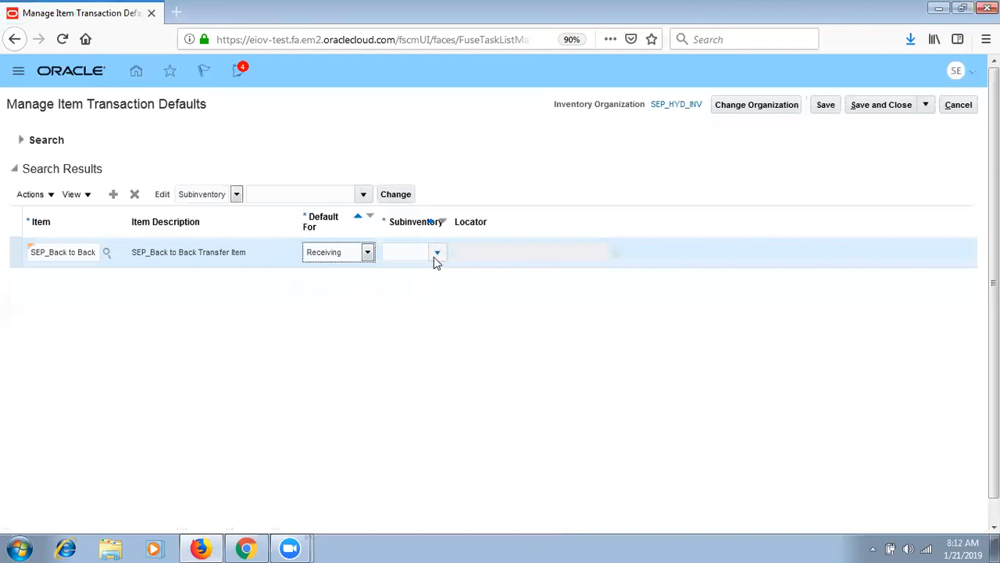
left_click(435, 254)
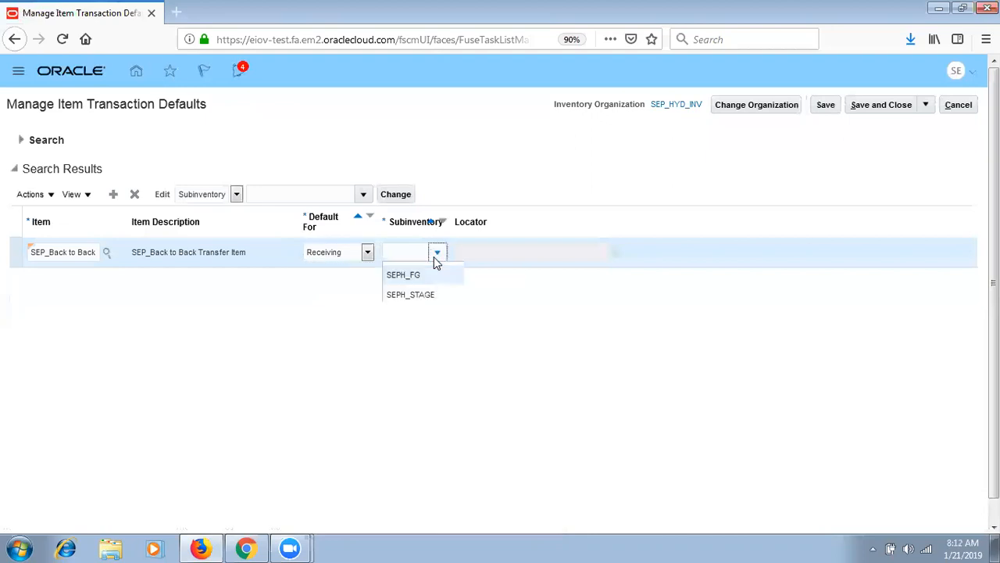
left_click(434, 316)
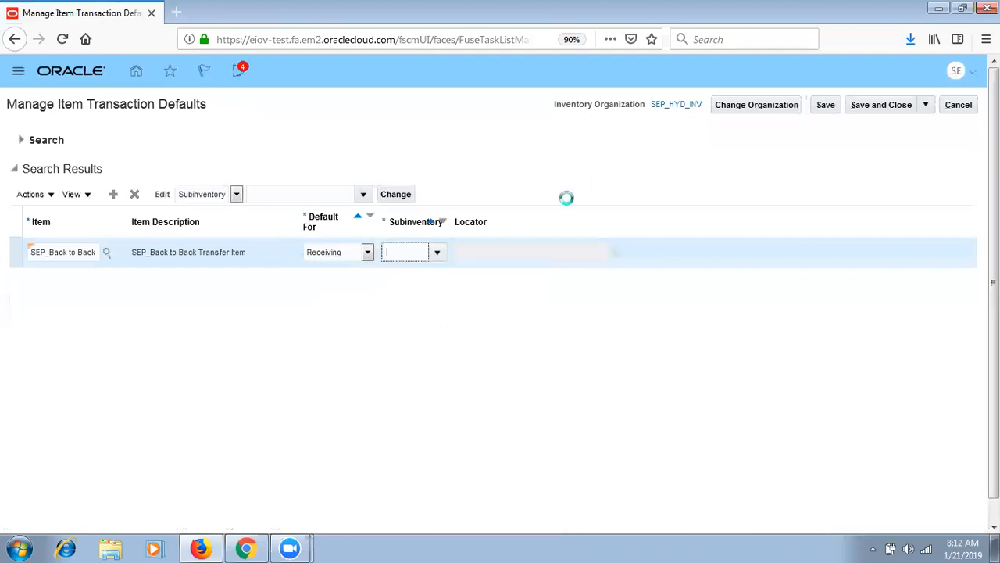
left_click(828, 108)
left_click(893, 110)
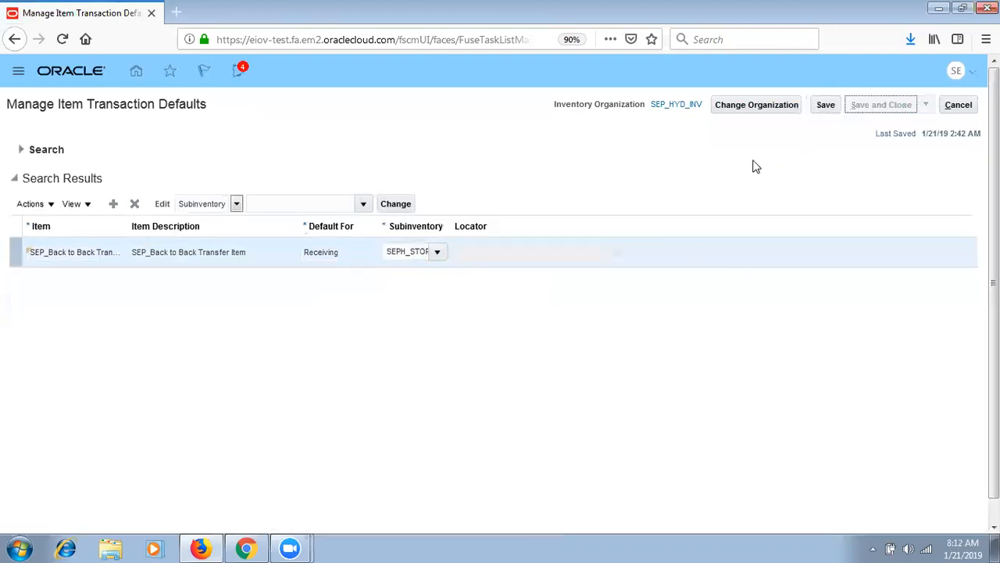